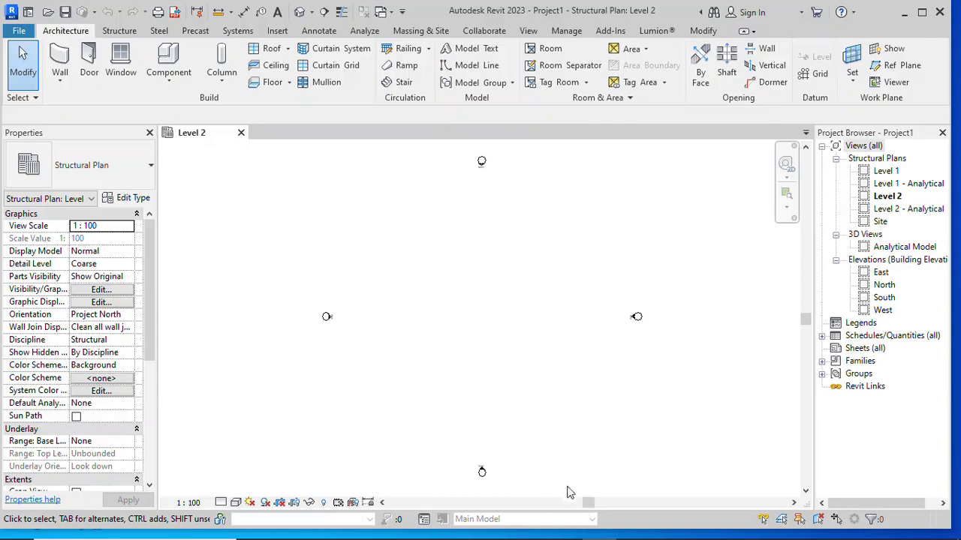
# Switch the ribbon to the Structure tab for the empty Level 2 plan.
pyautogui.click(136, 31)
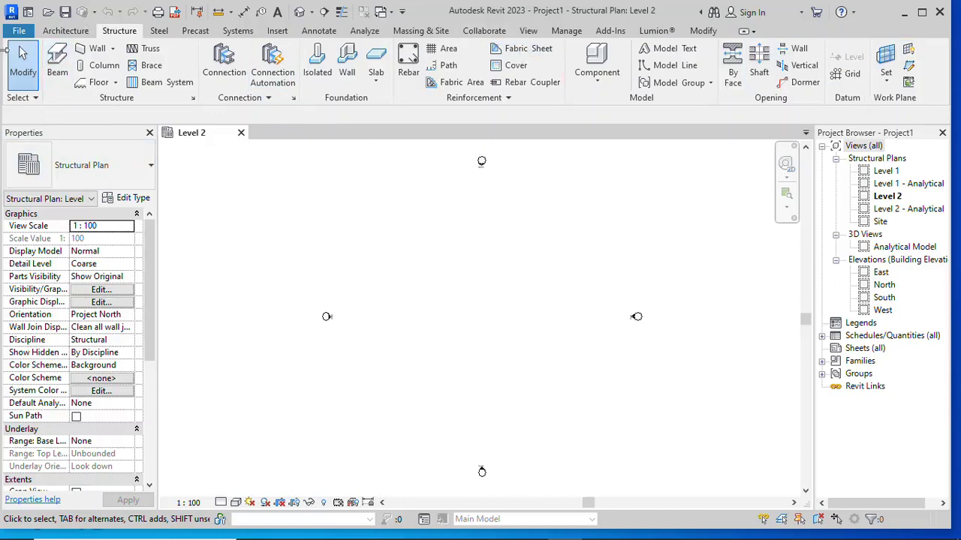
# Check the Architecture tab, return to Structure, and start the Grid tool with GR.
pyautogui.click(65, 31)
pyautogui.click(120, 30)
pyautogui.scroll(1, 129, 33)
pyautogui.scroll(-1, 134, 34)
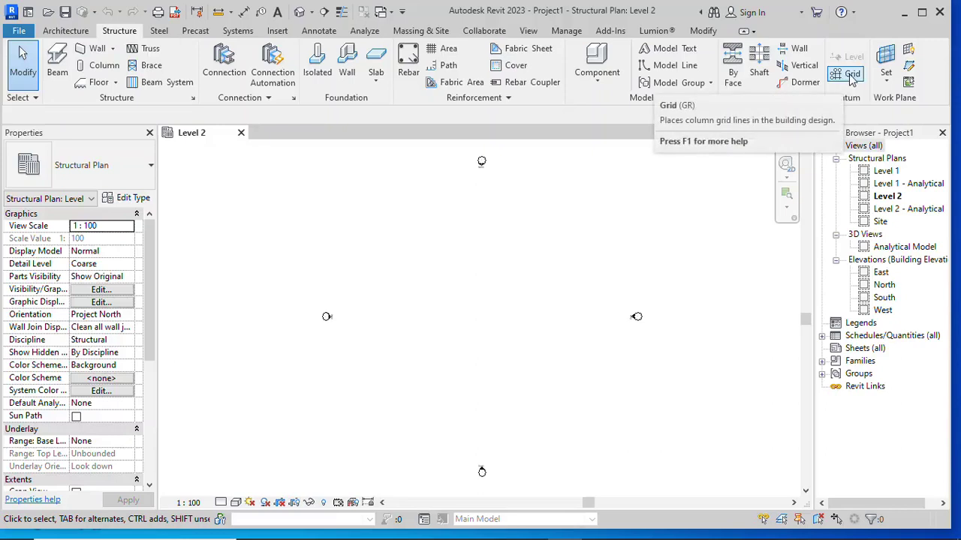
pyautogui.press('g')
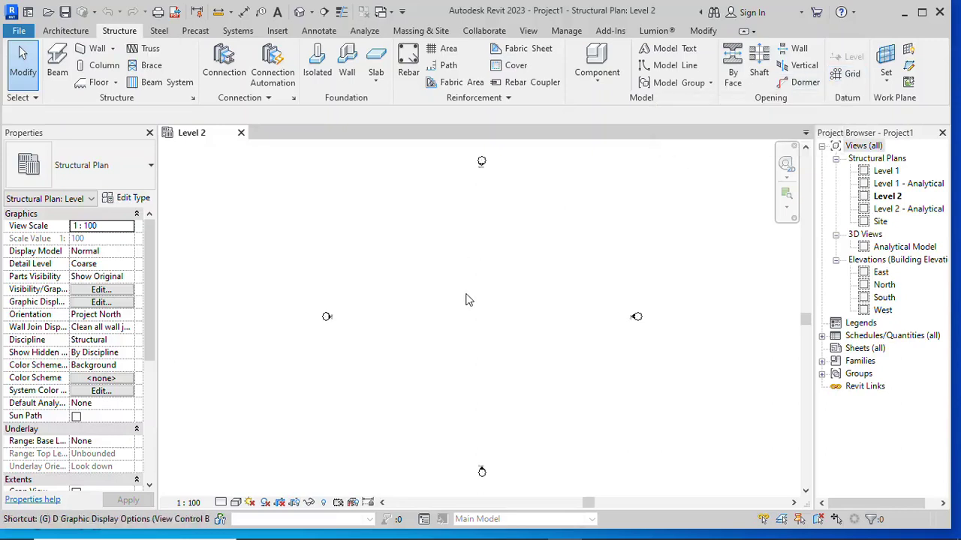
pyautogui.press('r')
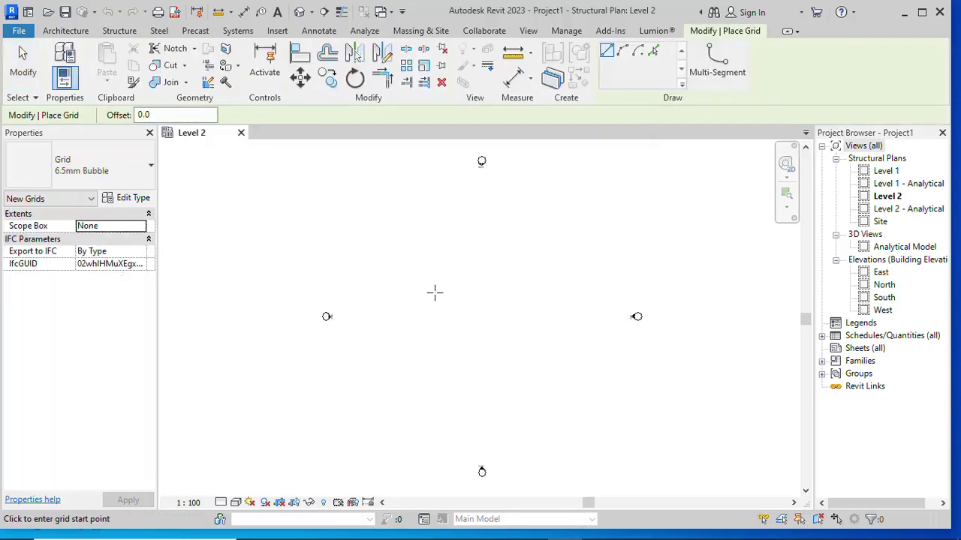
# Draw a vertical grid line from near the top to near the bottom of the plan.
pyautogui.click(424, 223)
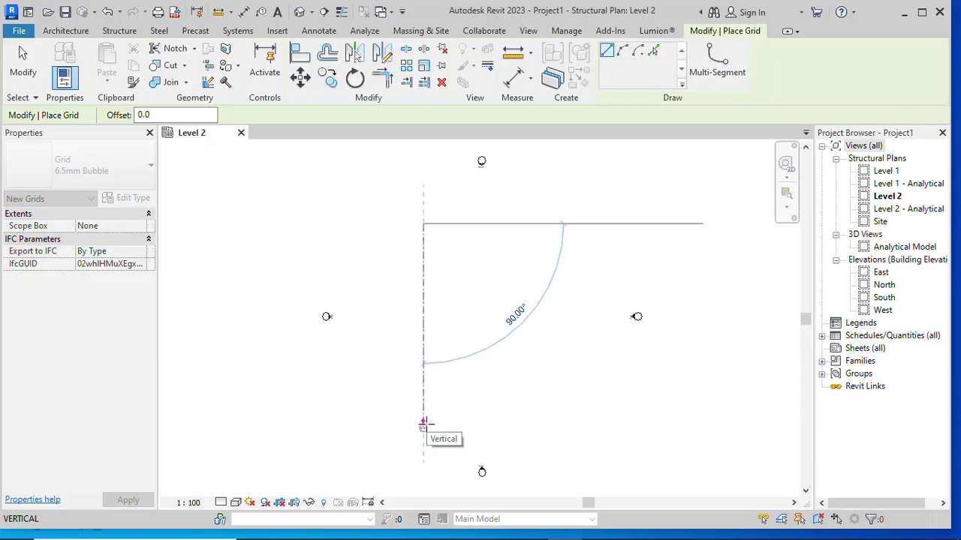
pyautogui.click(422, 423)
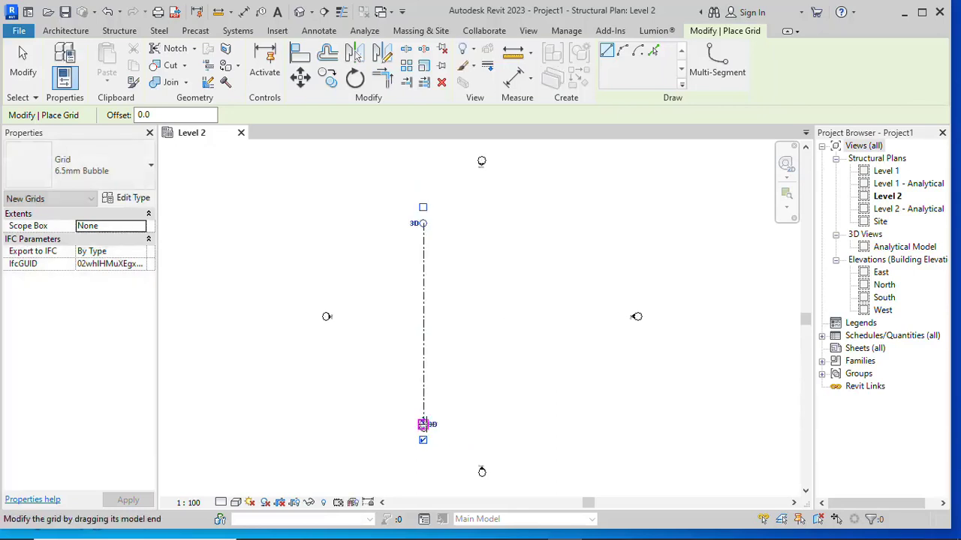
pyautogui.click(21, 56)
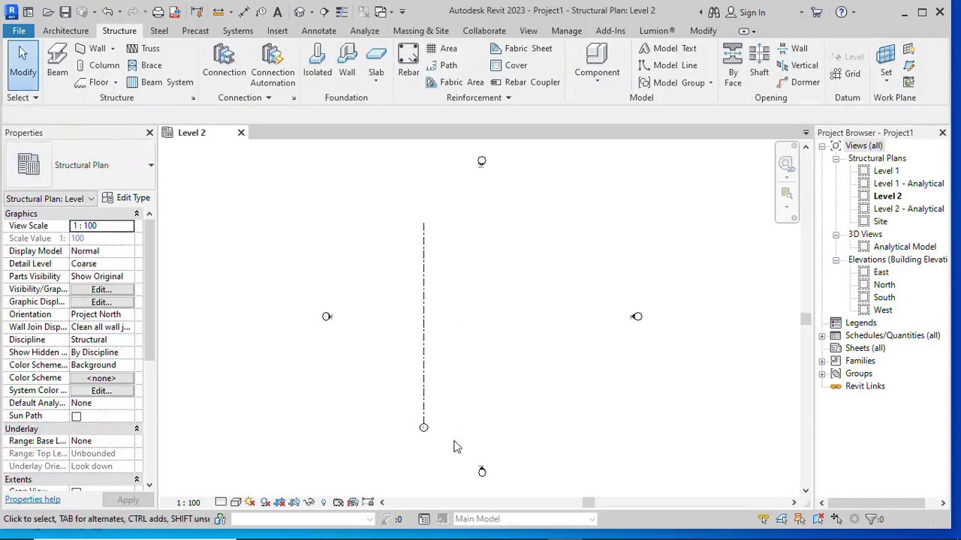
# Rename the new vertical grid's bubble from 1 to A.
pyautogui.click(422, 408)
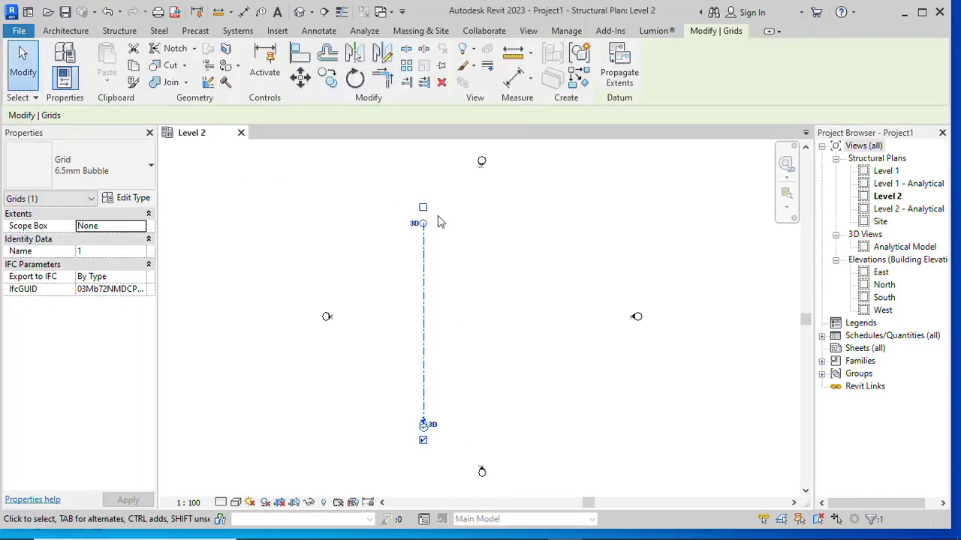
pyautogui.scroll(2, 428, 443)
pyautogui.scroll(2, 428, 448)
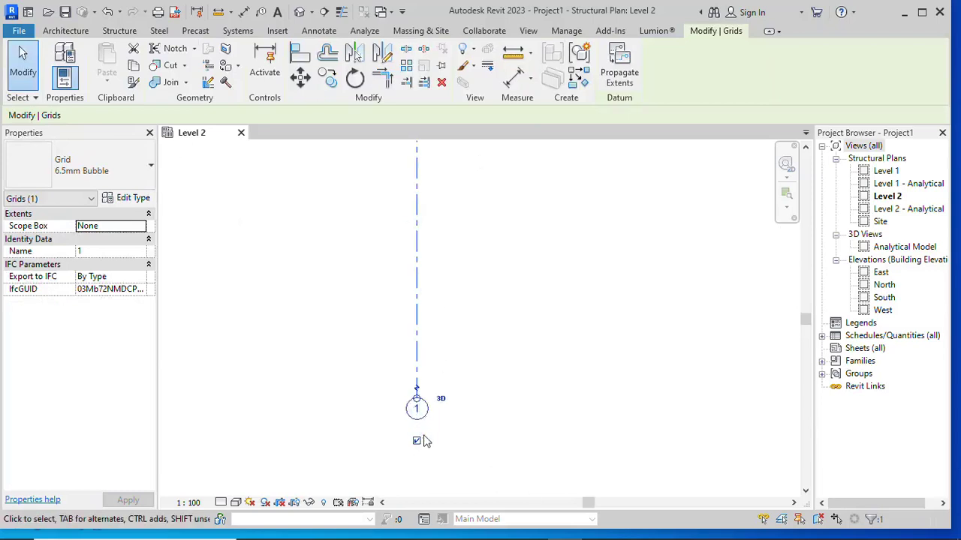
pyautogui.scroll(2, 424, 406)
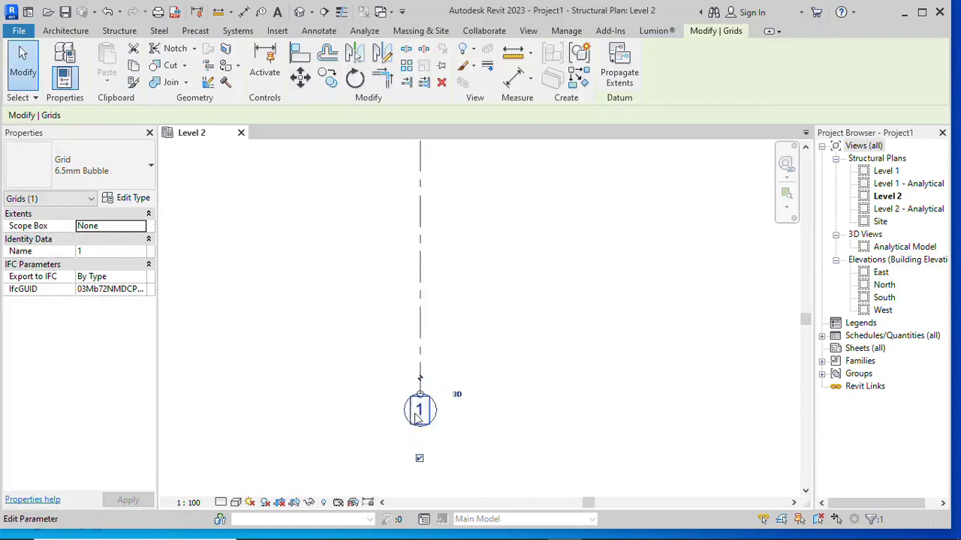
pyautogui.click(424, 410)
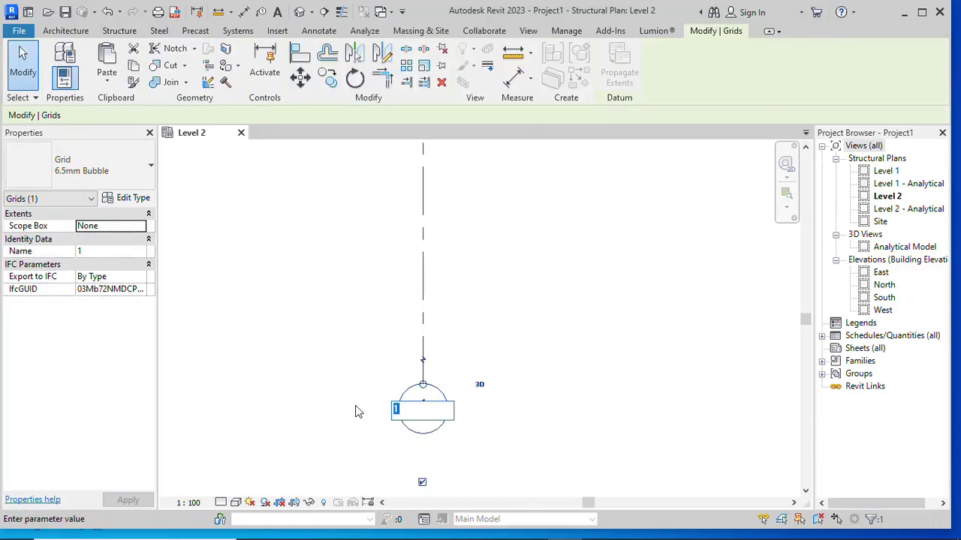
pyautogui.write('A')
pyautogui.click(531, 397)
pyautogui.scroll(-2, 307, 338)
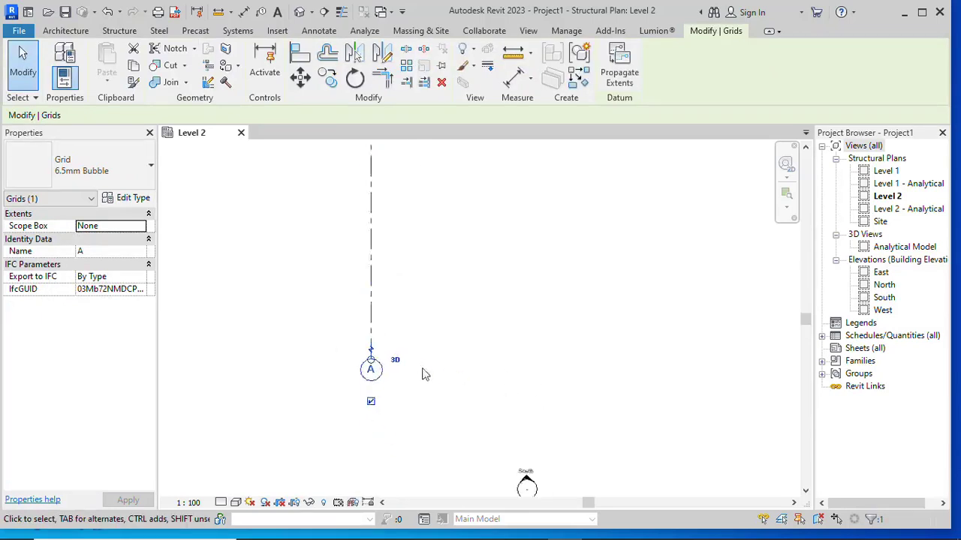
pyautogui.scroll(-5, 422, 374)
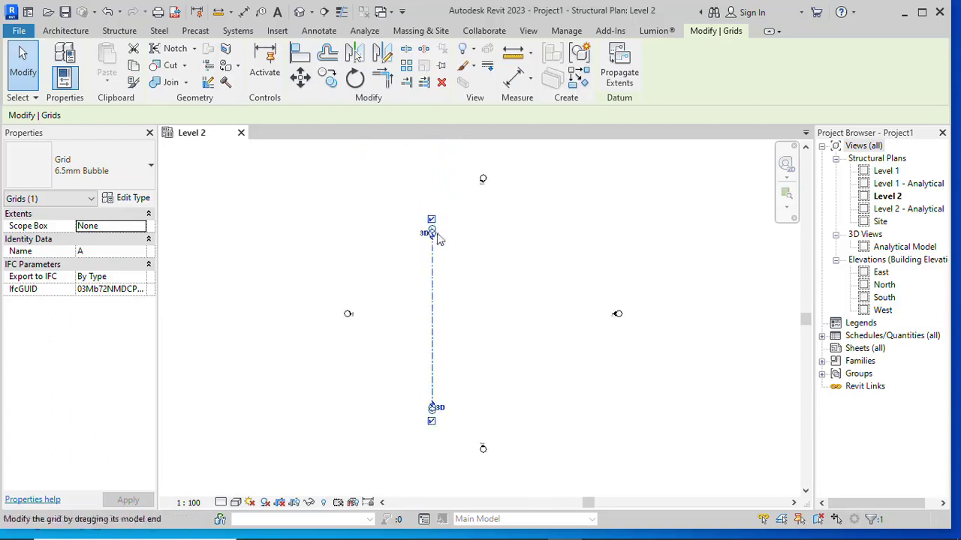
# Copy grid A 15000 to the right from its bottom end to create grid B.
pyautogui.press('Escape')
pyautogui.scroll(3, 420, 229)
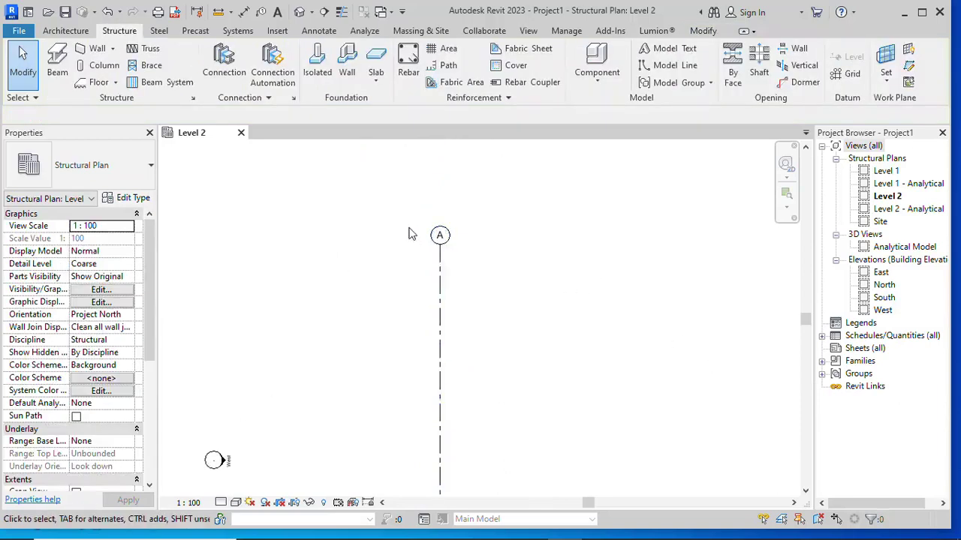
pyautogui.scroll(-3, 412, 235)
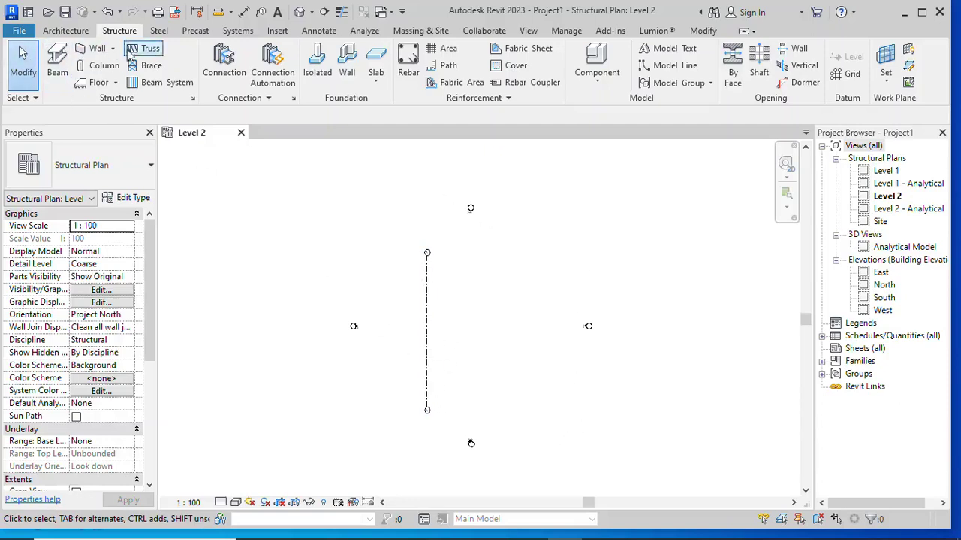
pyautogui.click(426, 359)
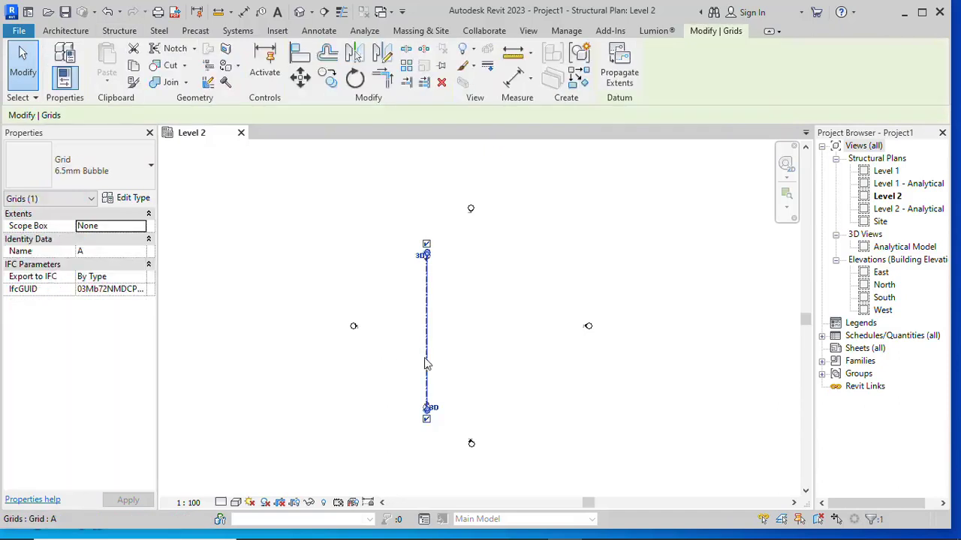
pyautogui.click(329, 78)
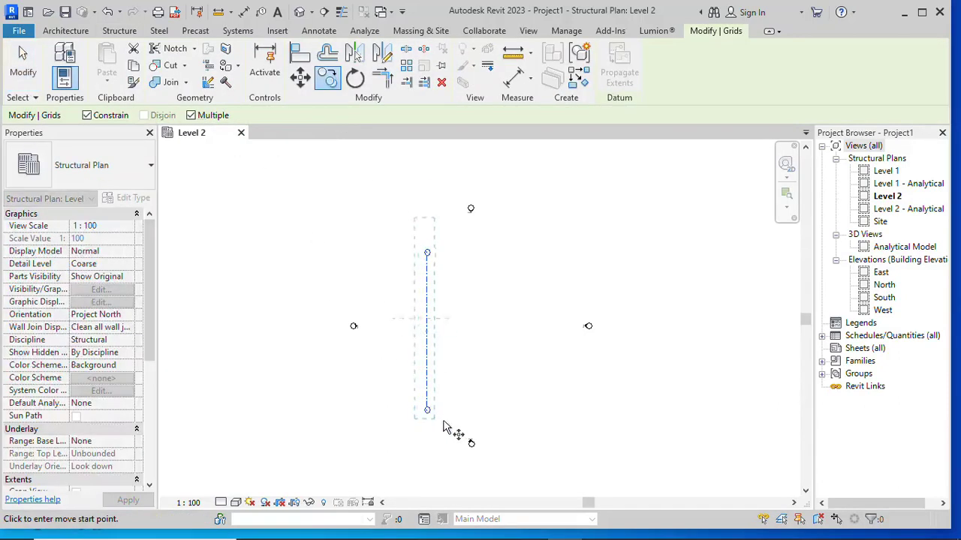
pyautogui.scroll(5, 435, 427)
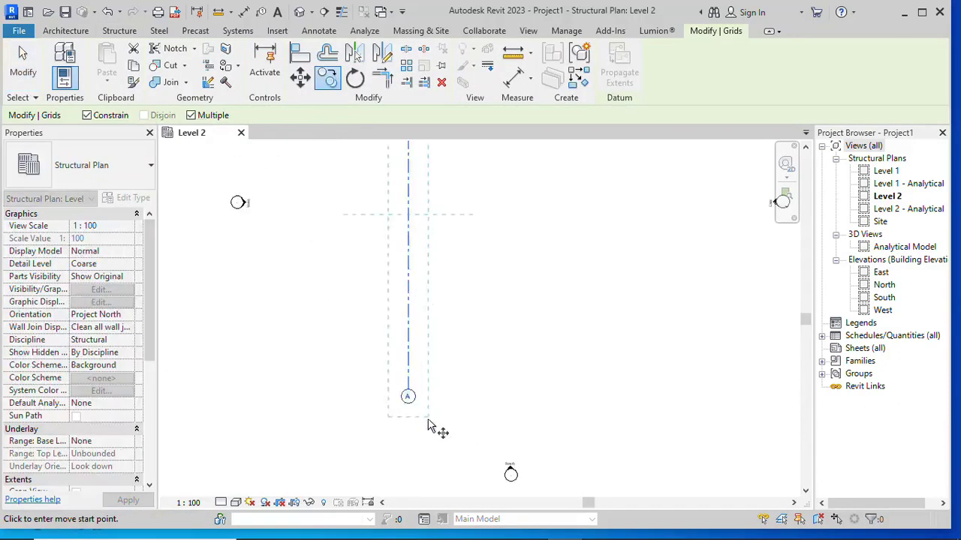
pyautogui.click(396, 387)
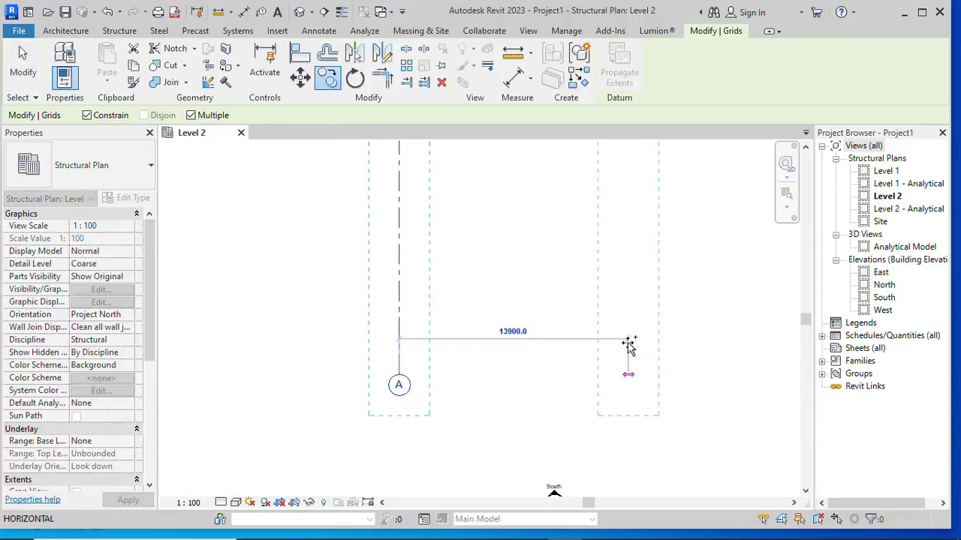
pyautogui.write('1')
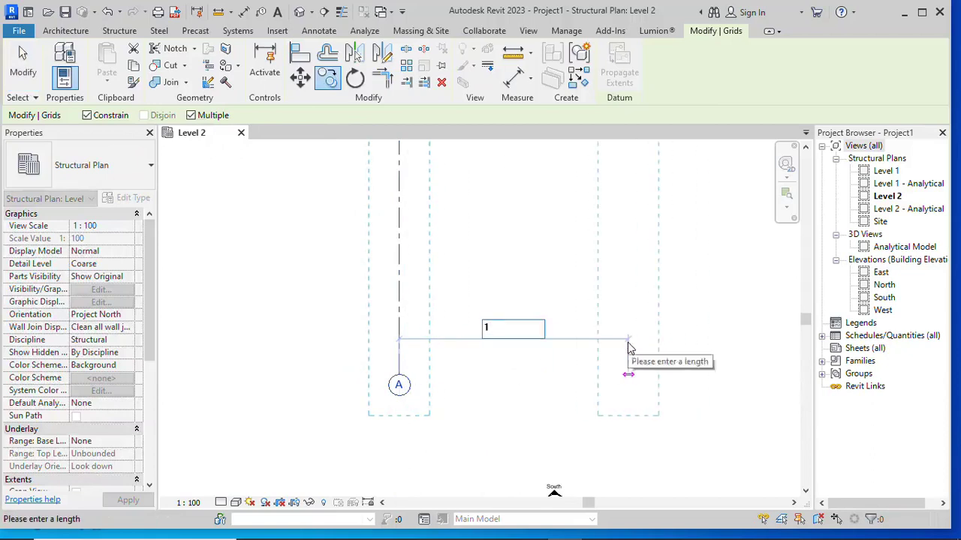
pyautogui.write('5000')
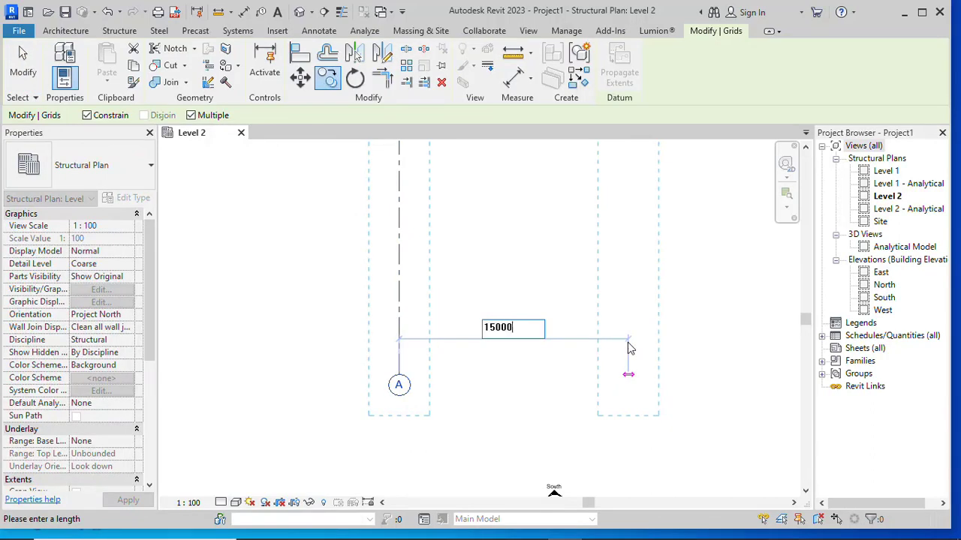
pyautogui.press('Return')
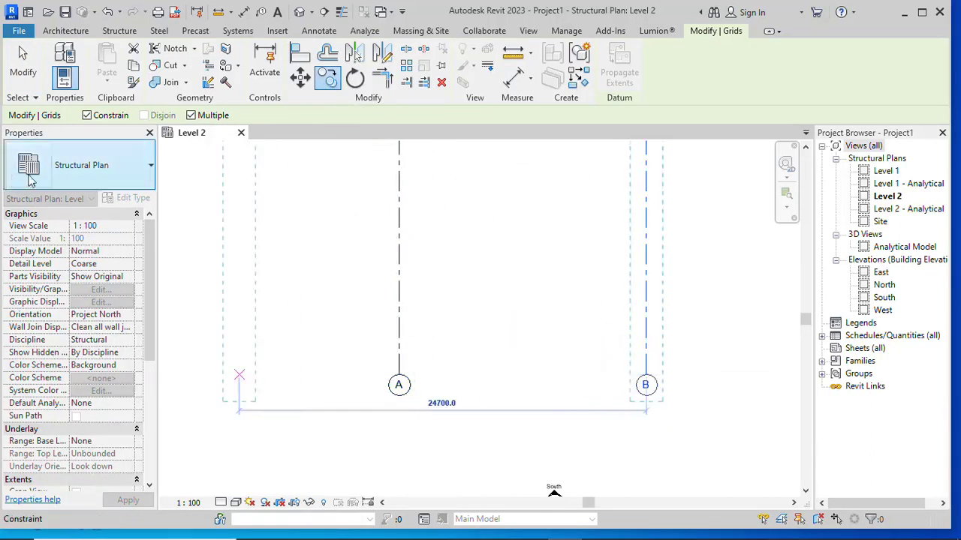
pyautogui.click(22, 64)
pyautogui.scroll(-5, 450, 331)
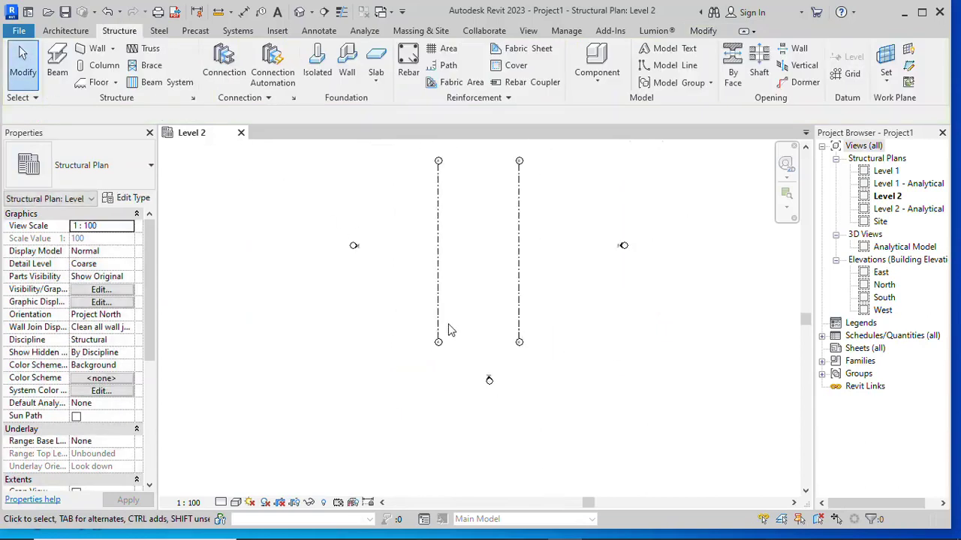
# Use Create Similar on grid A and place a horizontal grid's start point at the left.
pyautogui.scroll(1, 449, 324)
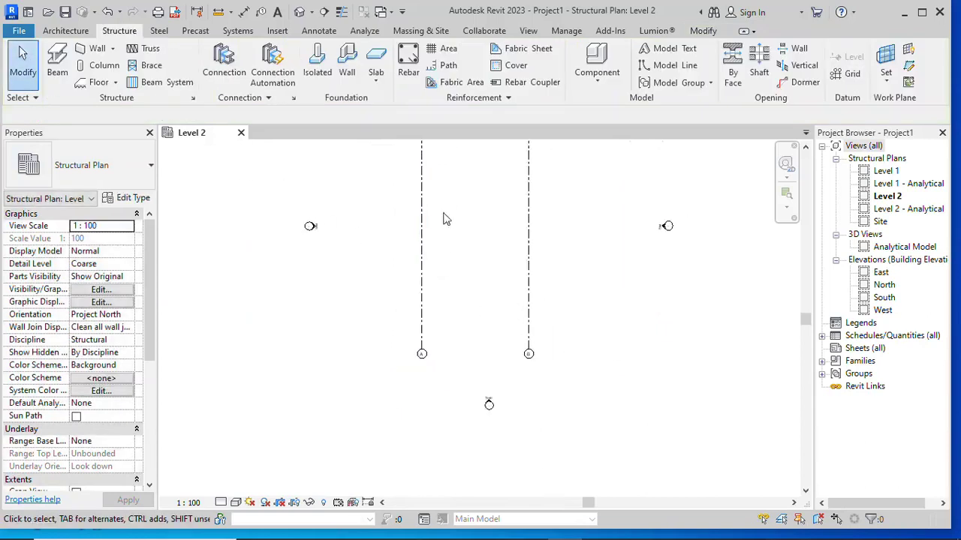
pyautogui.scroll(-1, 454, 379)
pyautogui.scroll(1, 503, 325)
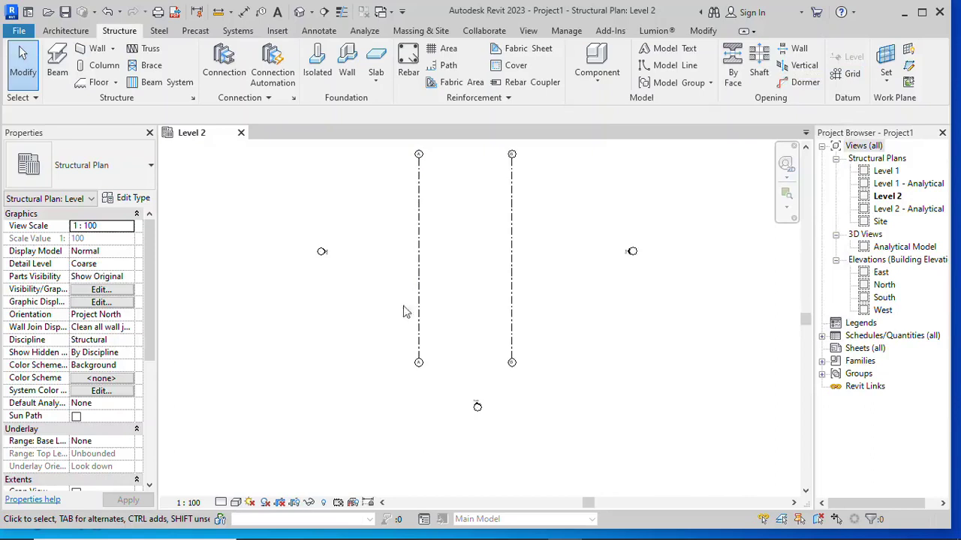
pyautogui.click(420, 290)
pyautogui.rightClick(421, 290)
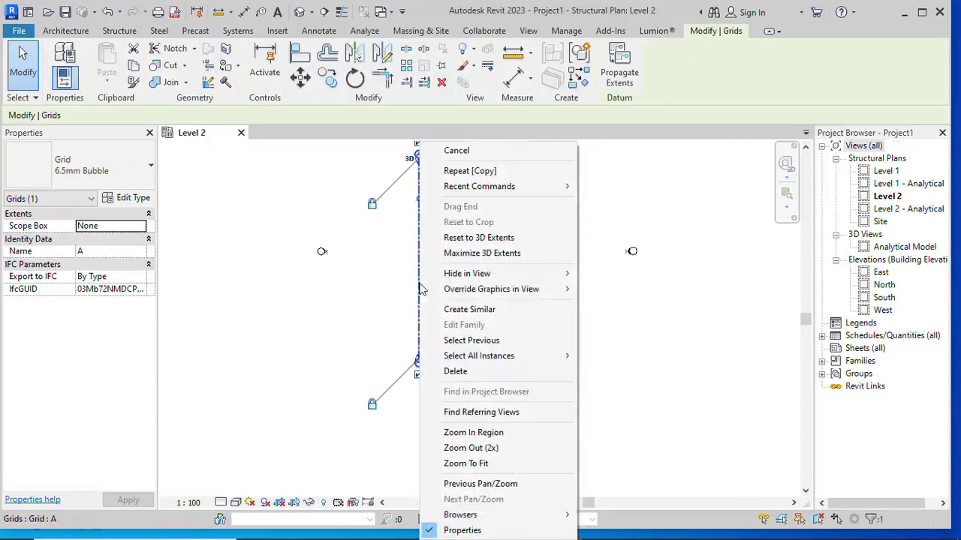
pyautogui.click(488, 310)
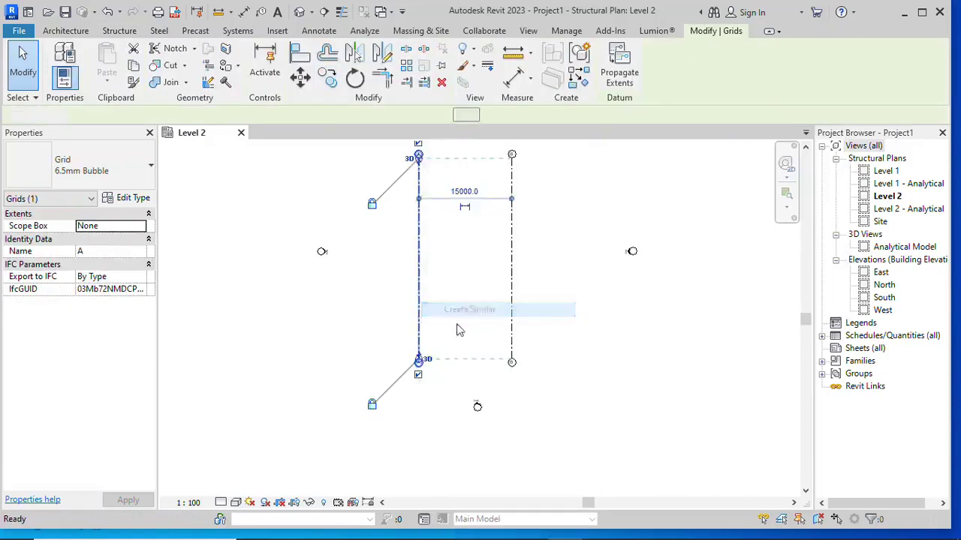
pyautogui.click(335, 335)
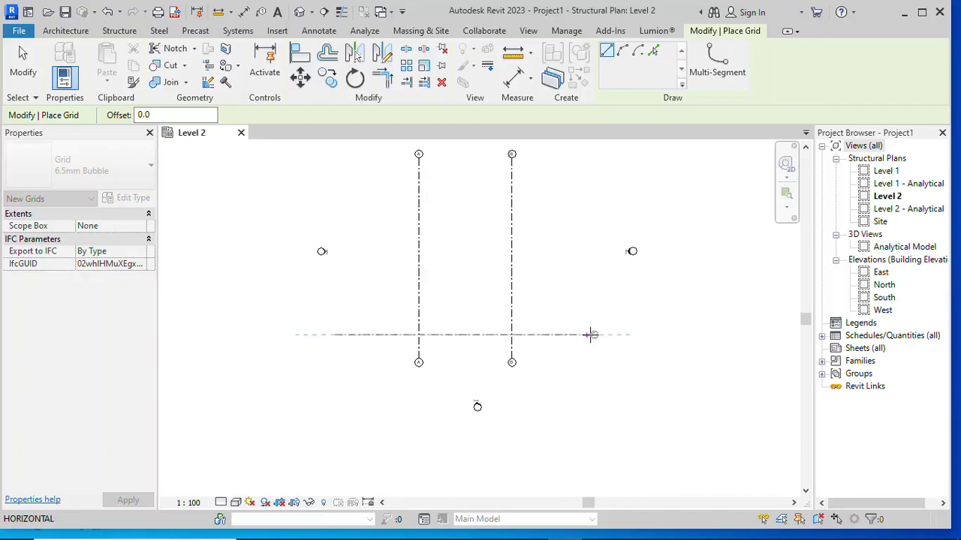
# Finish the horizontal grid line across grids A and B.
pyautogui.click(589, 335)
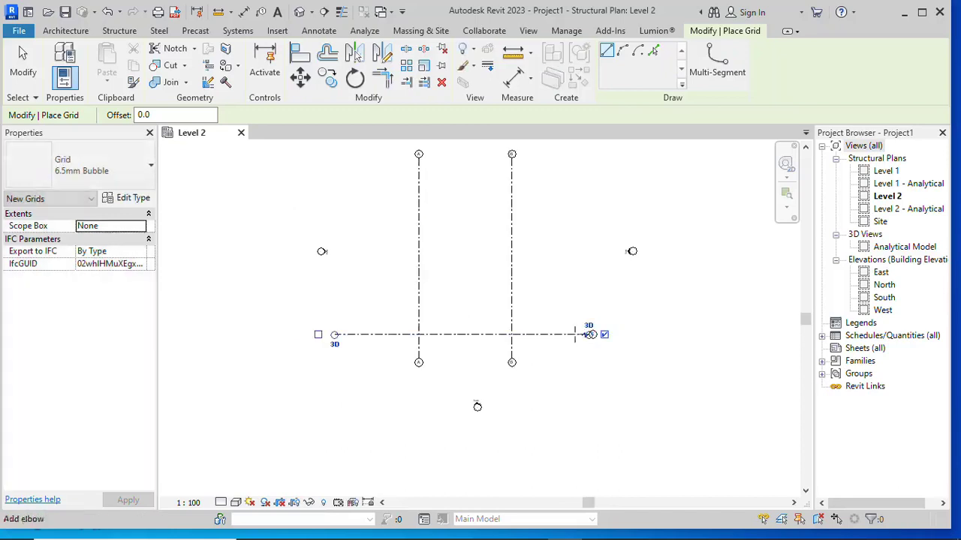
pyautogui.click(22, 67)
pyautogui.scroll(4, 525, 353)
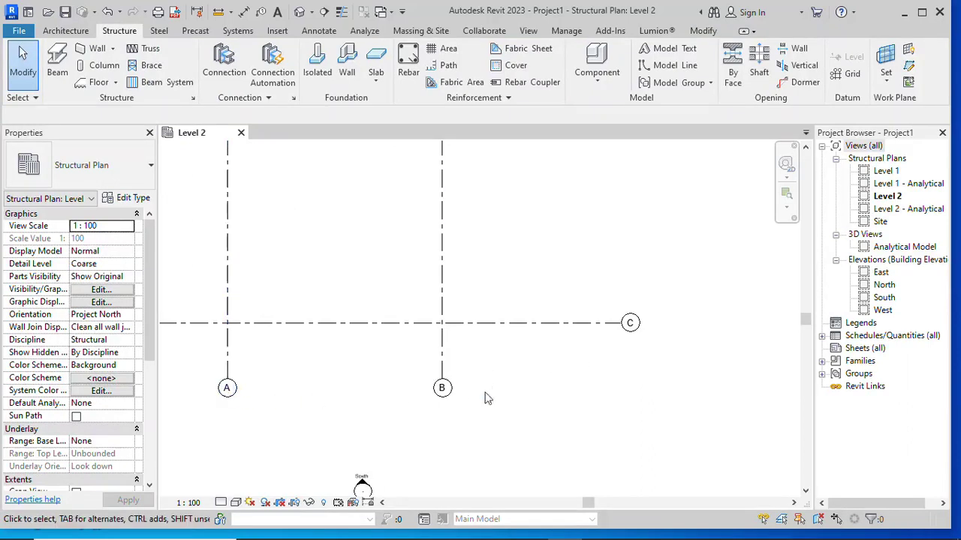
pyautogui.scroll(2, 644, 329)
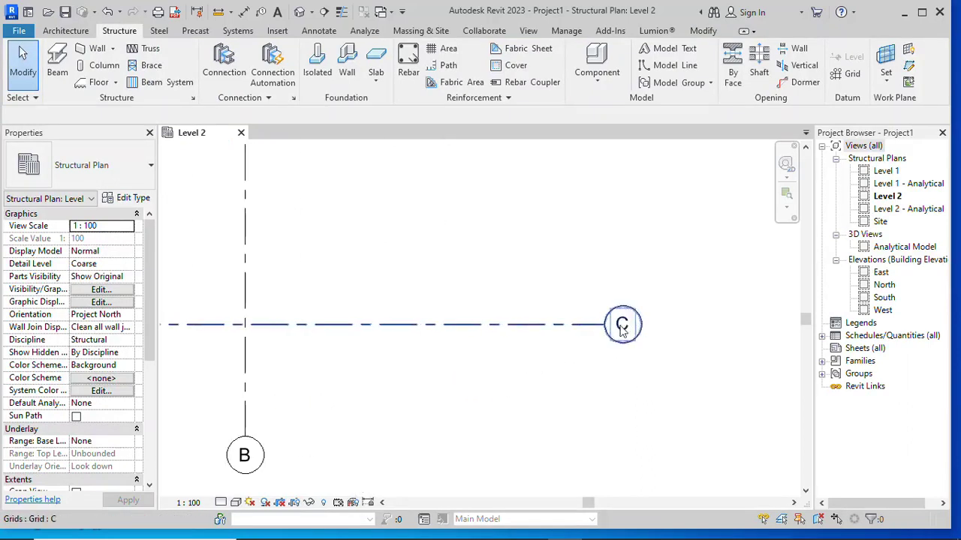
# Rename the horizontal grid from C to 1 and reselect it.
pyautogui.doubleClick(622, 324)
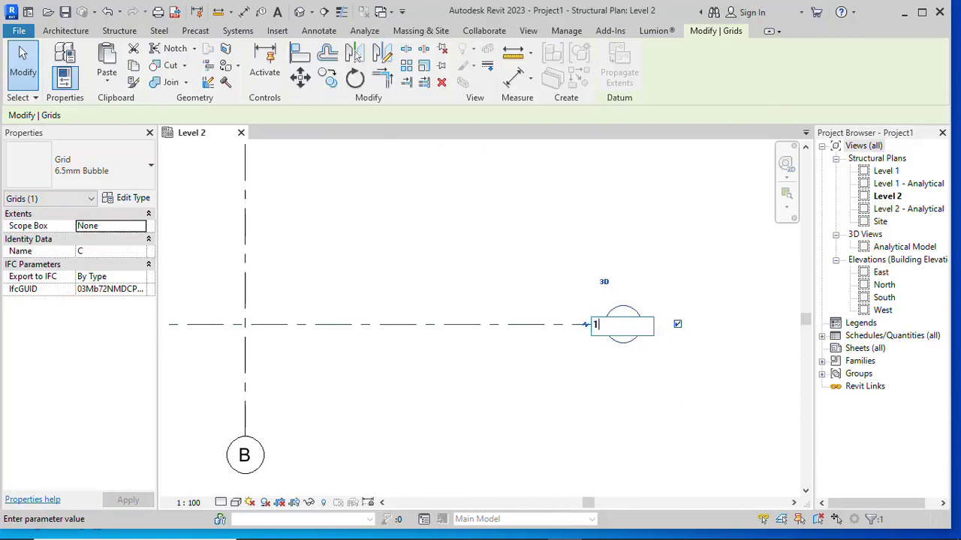
pyautogui.press('Return')
pyautogui.scroll(-4, 596, 373)
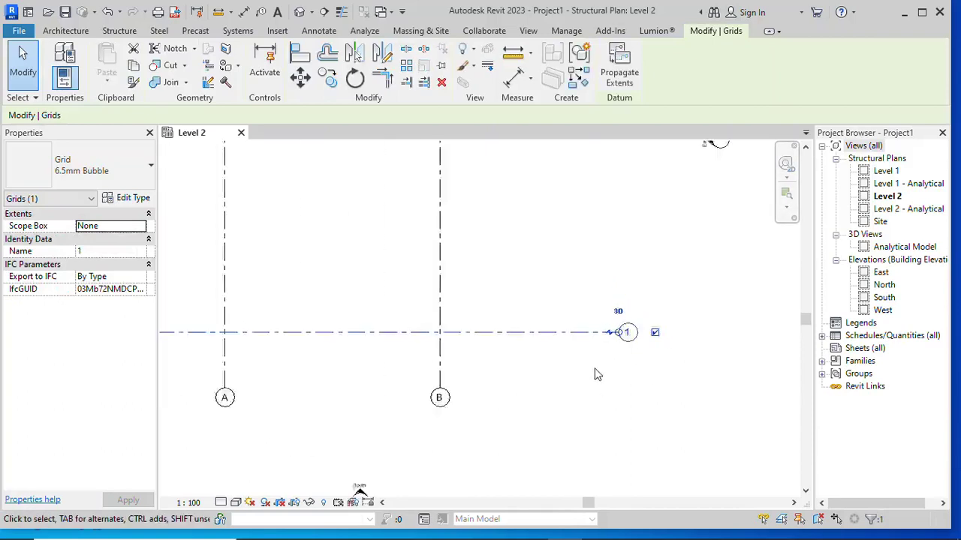
pyautogui.scroll(-3, 525, 308)
pyautogui.scroll(3, 371, 343)
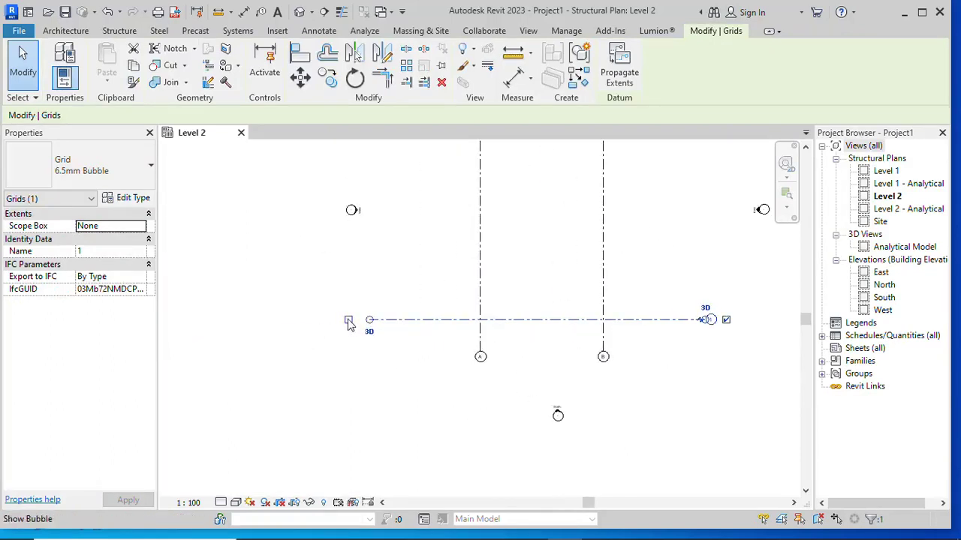
pyautogui.click(457, 395)
pyautogui.scroll(1, 533, 332)
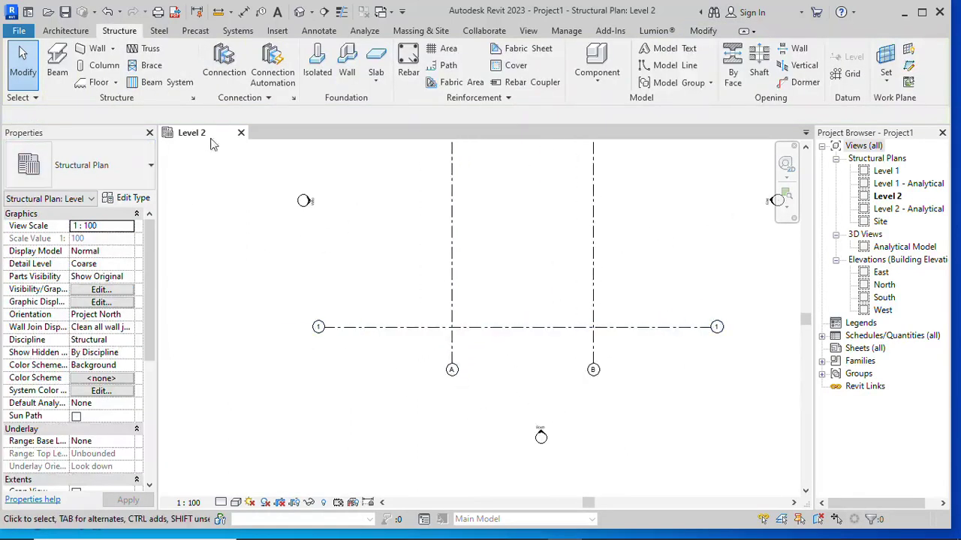
pyautogui.click(523, 327)
# Multi-copy grid 1 from the 1/A intersection, placing the first copy 5000 above.
pyautogui.click(327, 78)
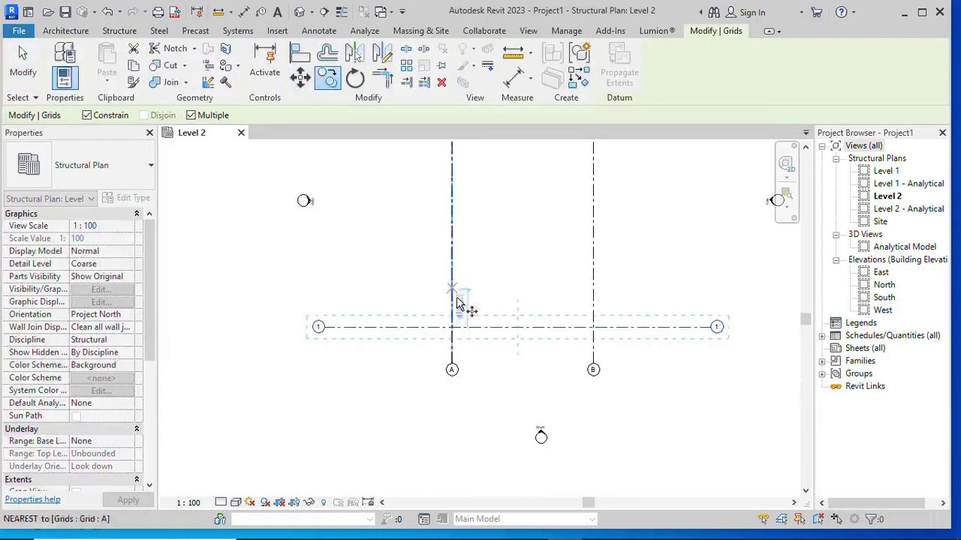
pyautogui.scroll(-3, 454, 342)
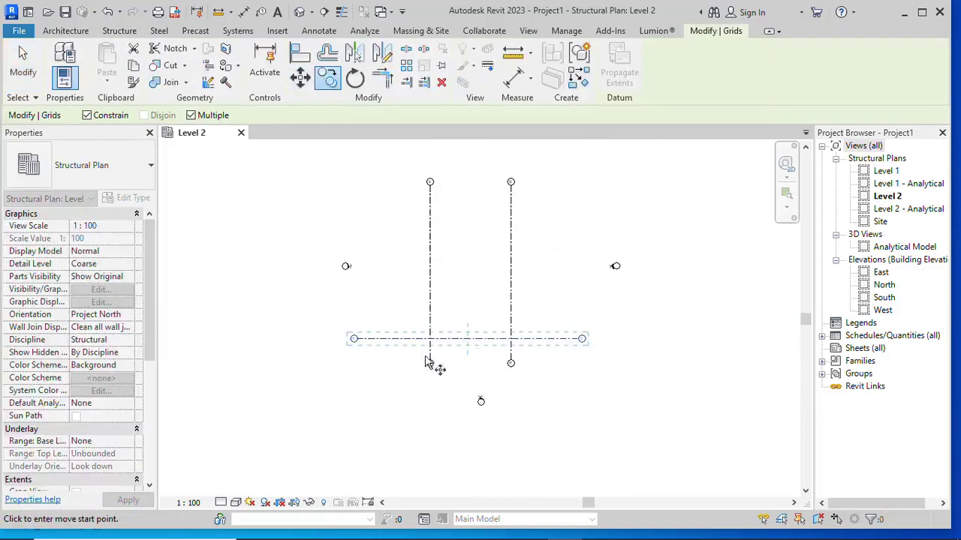
pyautogui.scroll(1, 451, 325)
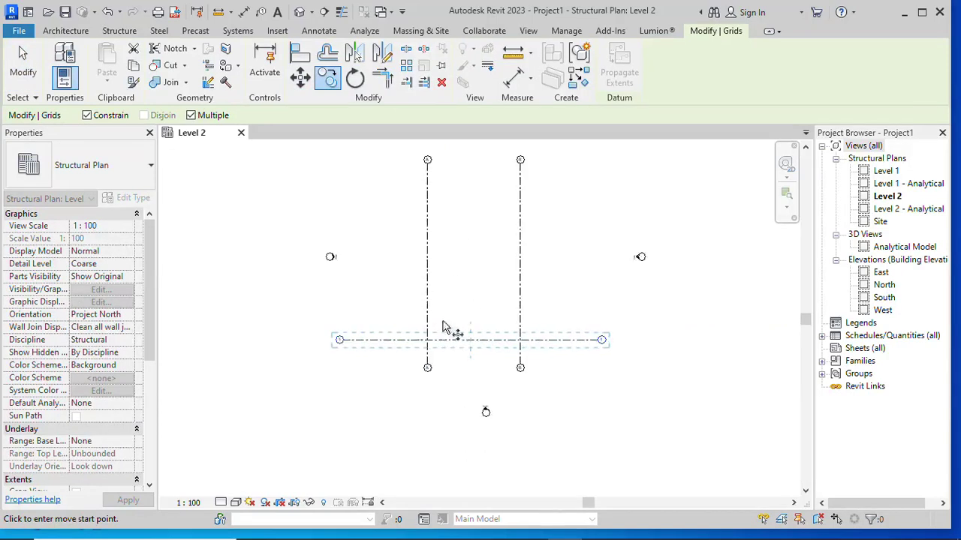
pyautogui.click(429, 339)
pyautogui.press('Escape')
pyautogui.scroll(4, 439, 354)
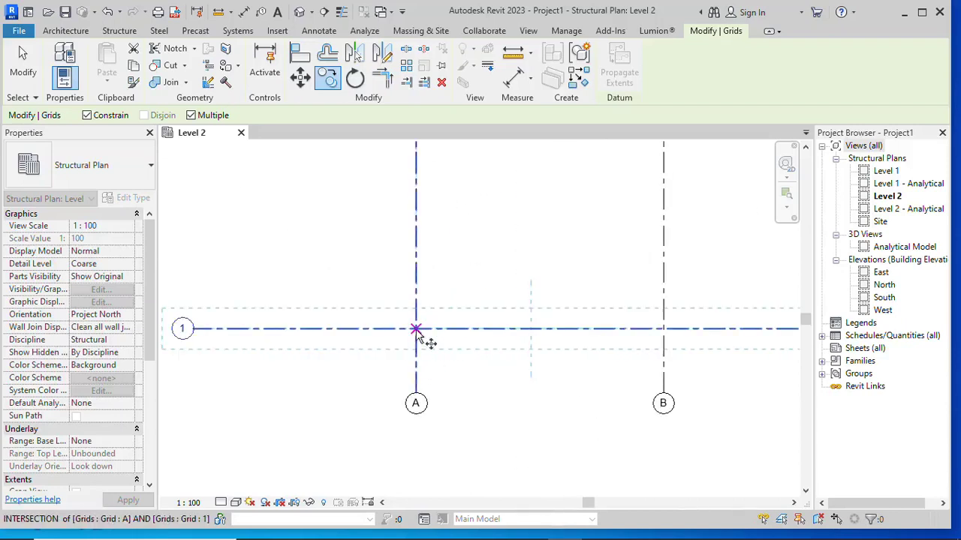
pyautogui.click(416, 329)
pyautogui.scroll(-2, 409, 330)
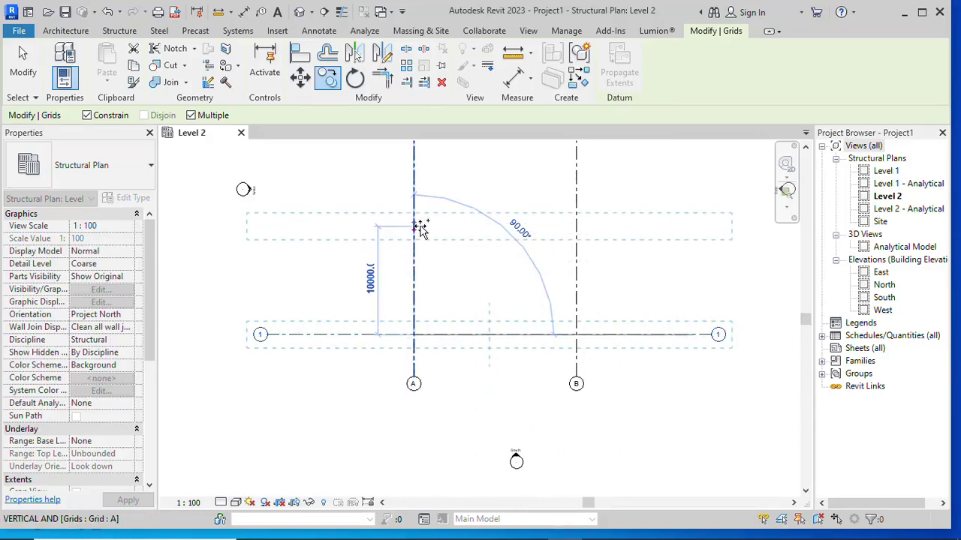
pyautogui.write('5m')
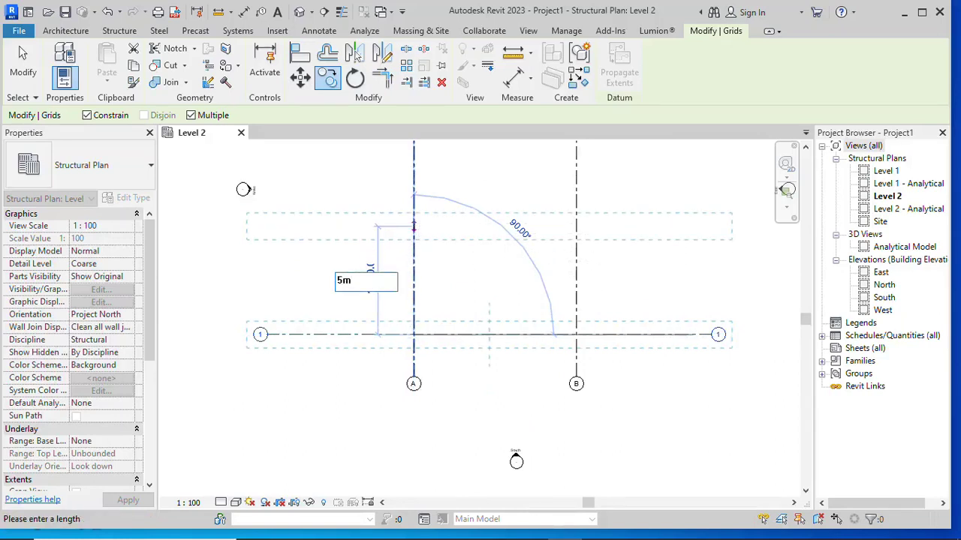
pyautogui.press('Return')
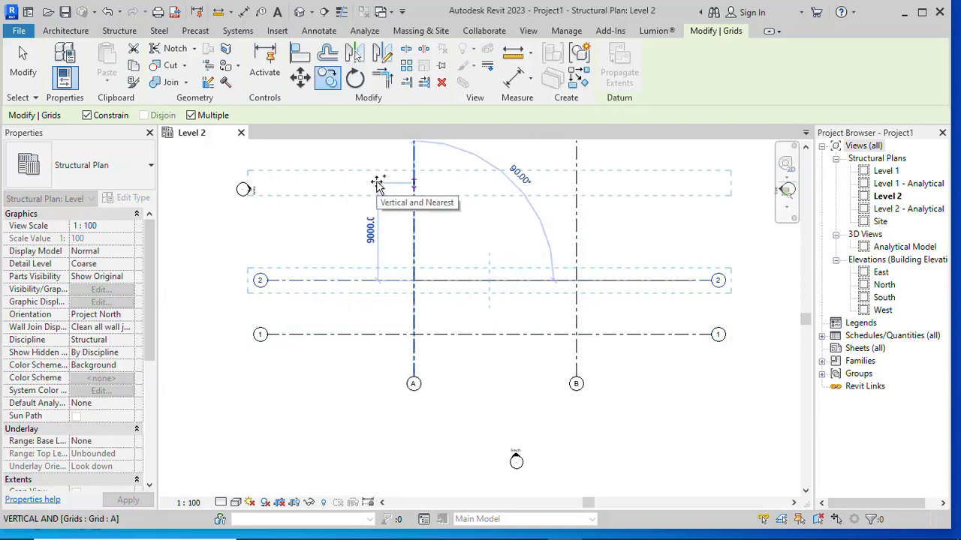
# Place four more horizontal grid copies, each 5000 higher.
pyautogui.write('5m')
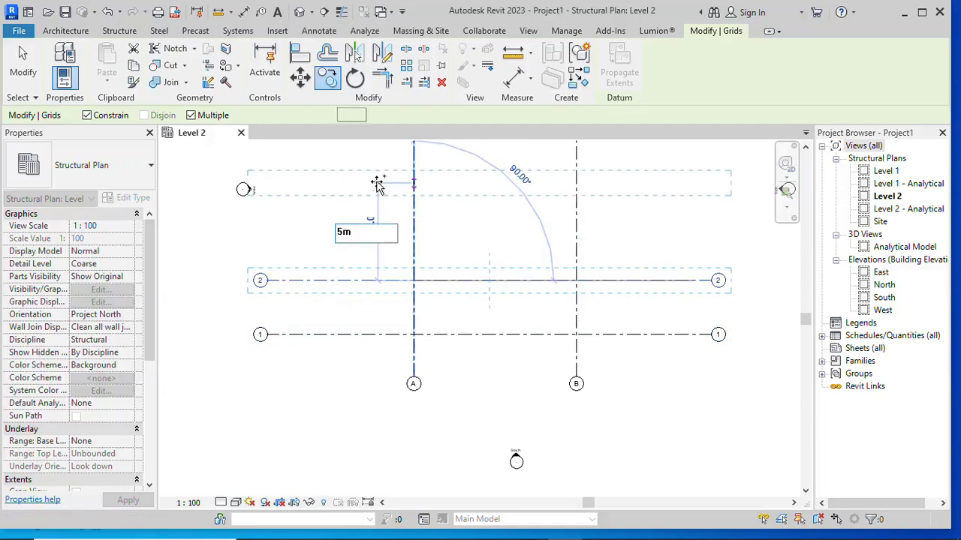
pyautogui.press('Return')
pyautogui.scroll(-3, 338, 241)
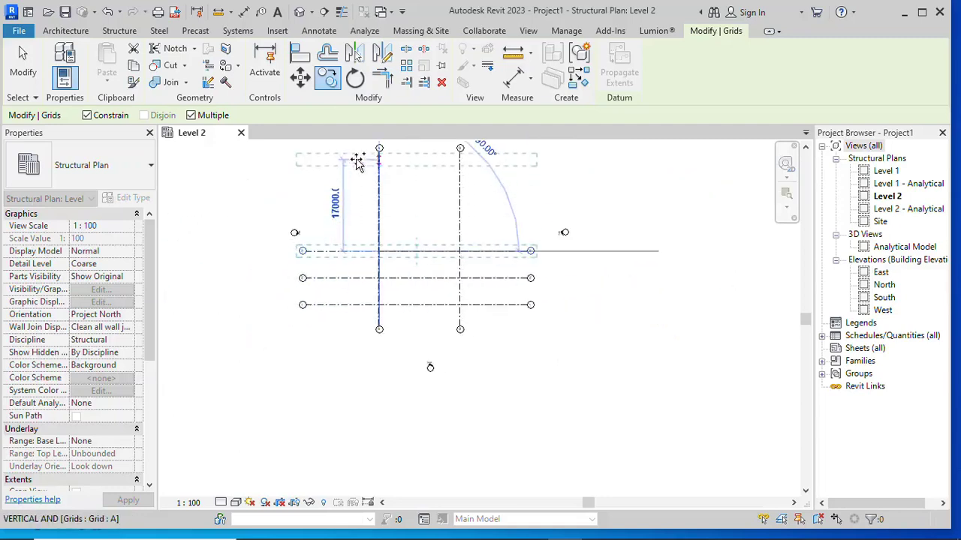
pyautogui.write('5000')
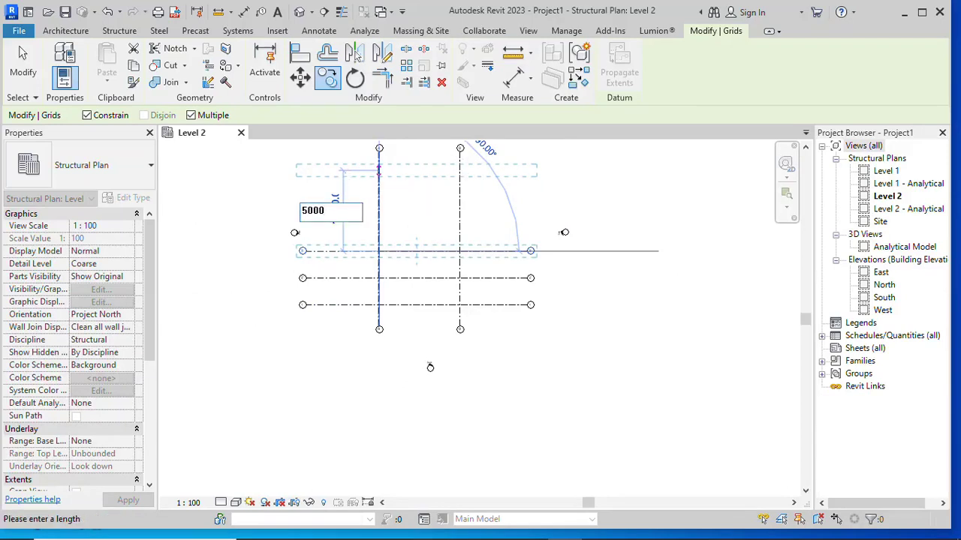
pyautogui.press('Return')
pyautogui.scroll(-1, 412, 336)
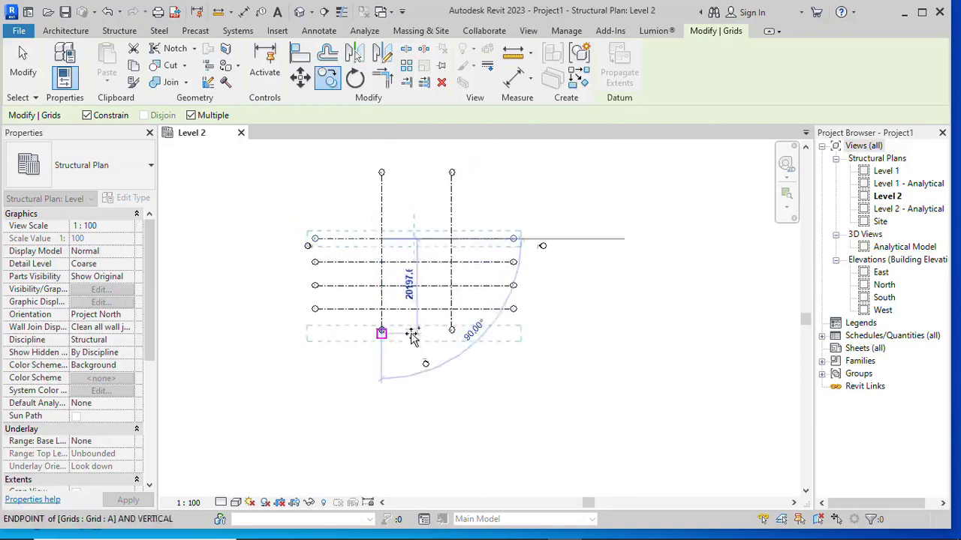
pyautogui.scroll(3, 415, 248)
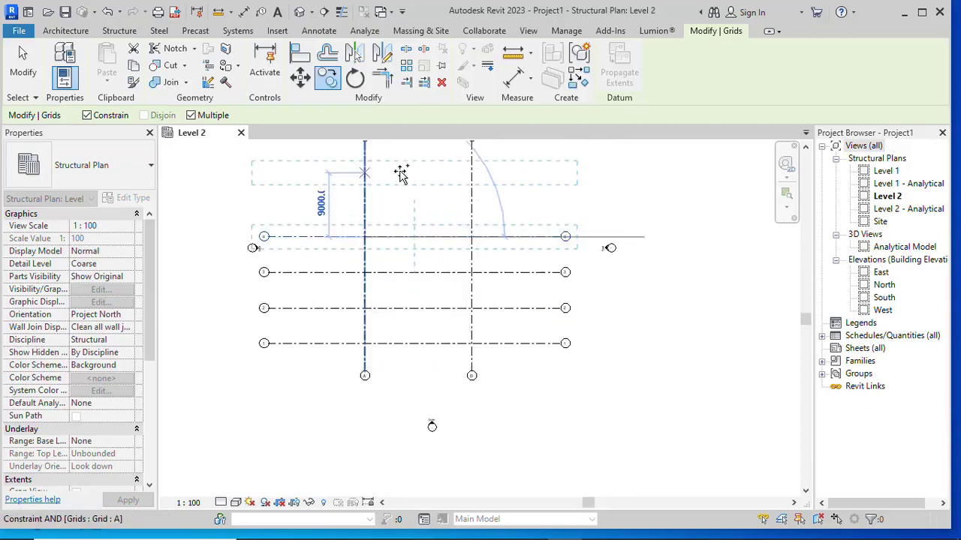
pyautogui.write('500')
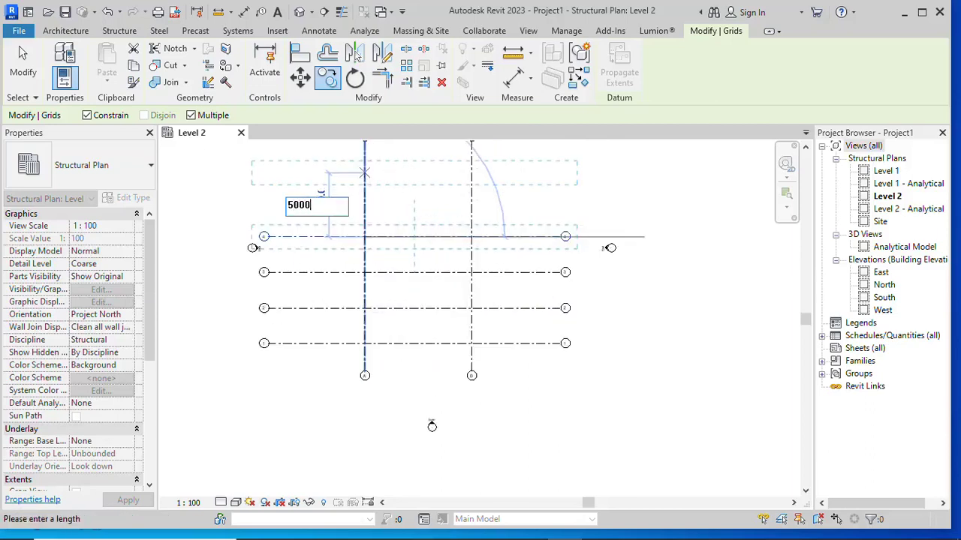
pyautogui.write('0')
pyautogui.press('Return')
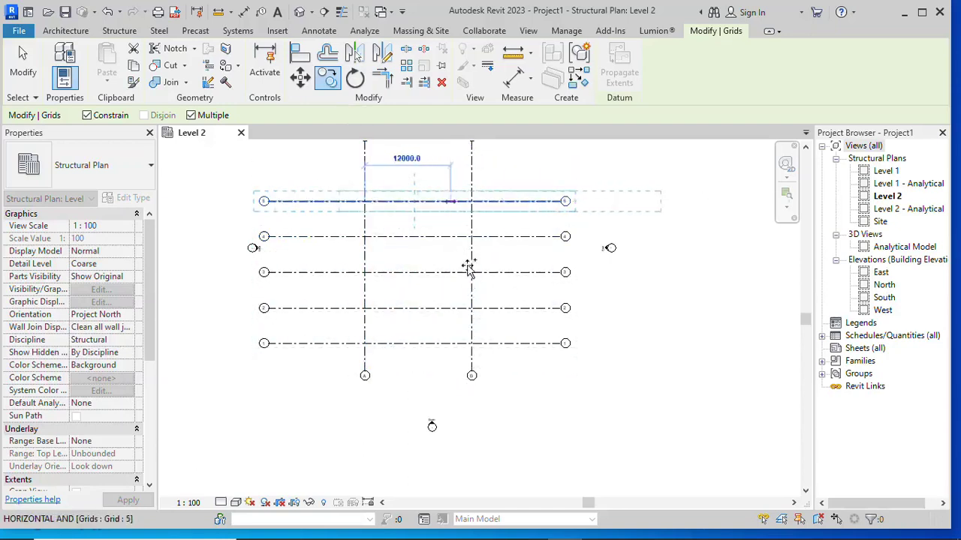
pyautogui.scroll(-2, 420, 187)
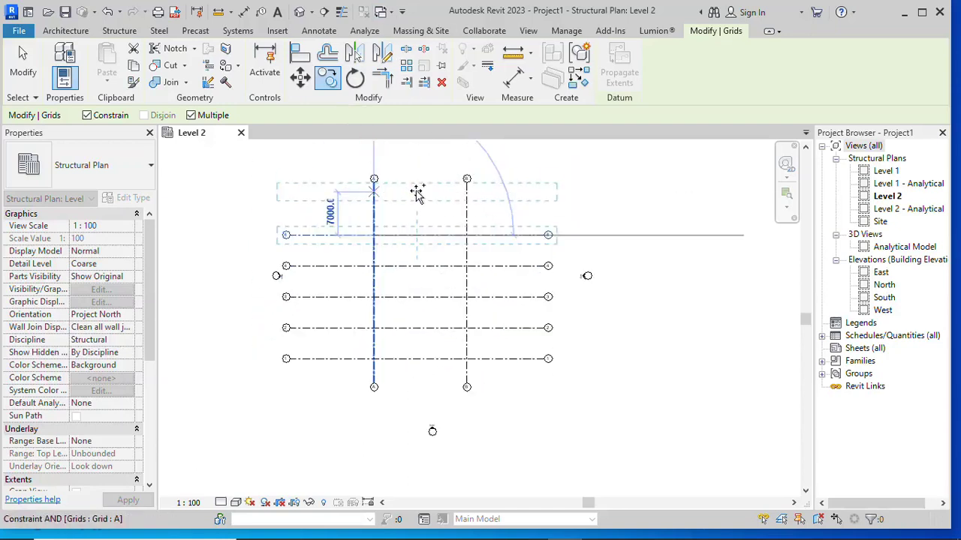
pyautogui.write('5000')
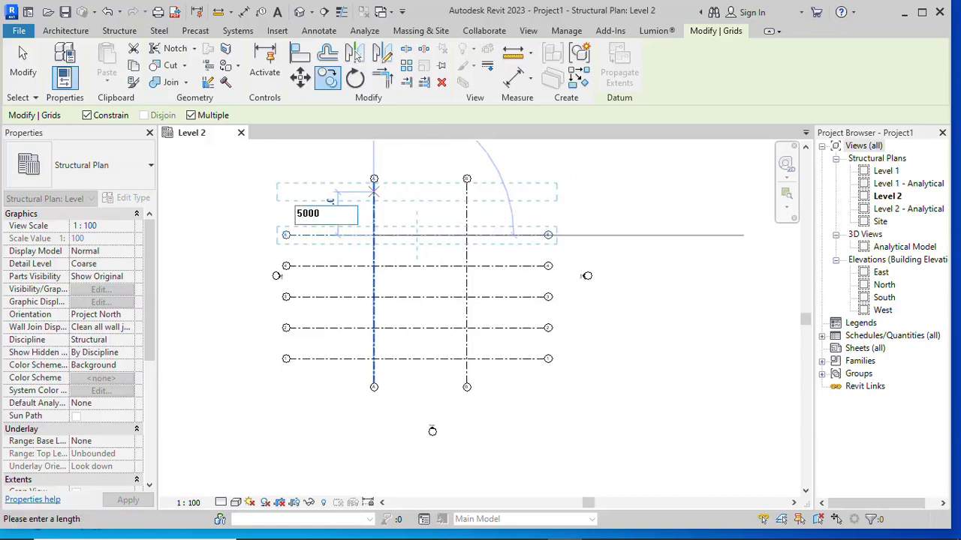
pyautogui.press('Return')
# Pull the horizontal grids' left and right ends in toward grids A and B.
pyautogui.click(22, 63)
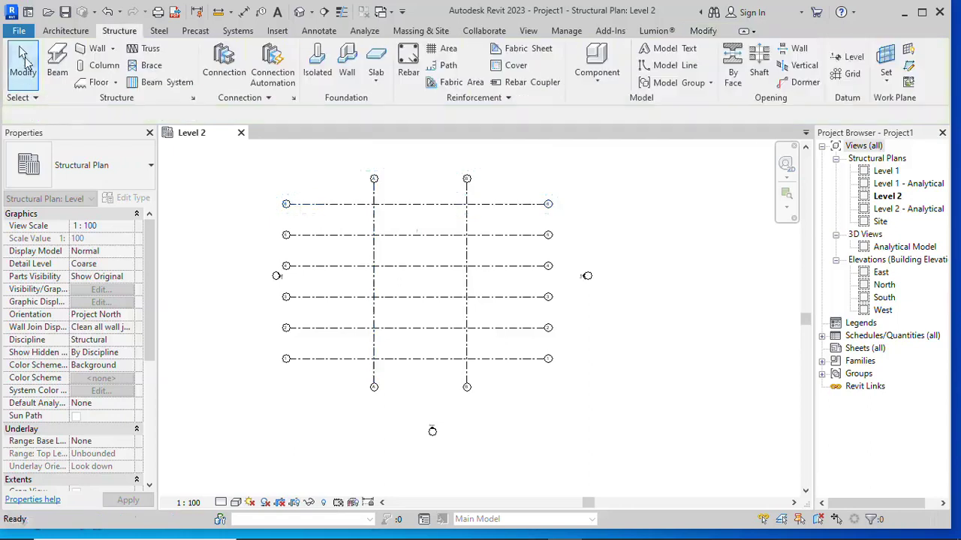
pyautogui.scroll(1, 502, 277)
pyautogui.click(280, 272)
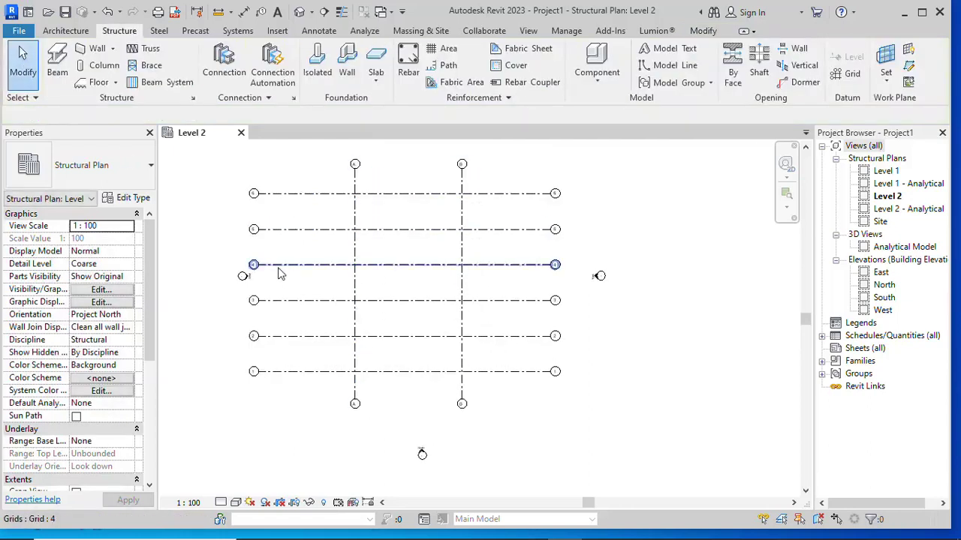
pyautogui.click(280, 271)
pyautogui.moveTo(259, 265); pyautogui.dragTo(312, 264)
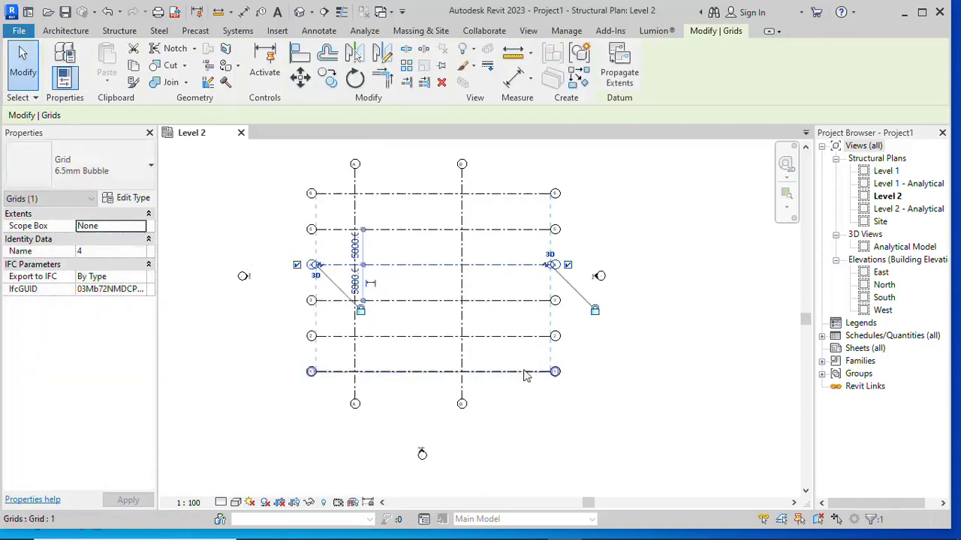
pyautogui.moveTo(551, 265); pyautogui.dragTo(518, 264)
pyautogui.click(601, 328)
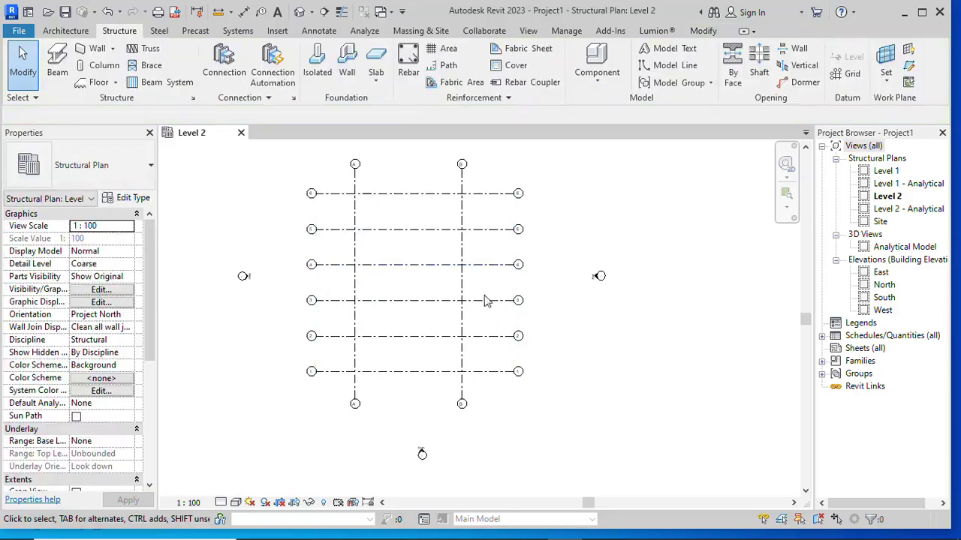
# Select and deselect grid B to review the two-by-six grid layout.
pyautogui.click(470, 405)
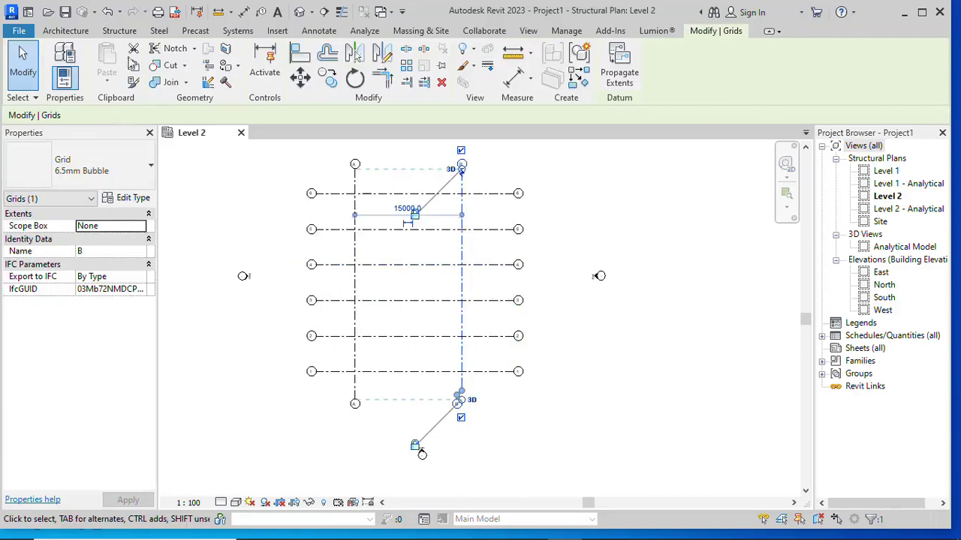
pyautogui.click(453, 353)
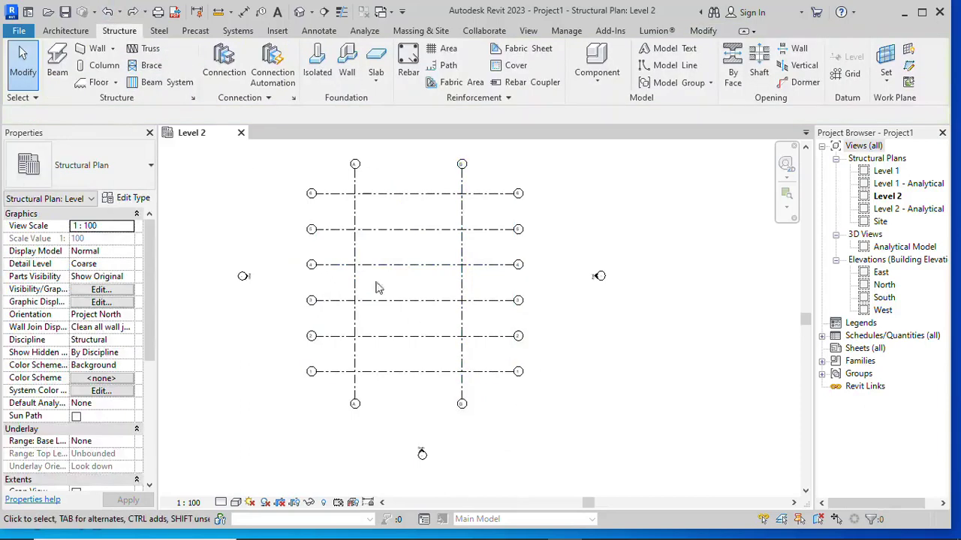
pyautogui.scroll(-2, 379, 288)
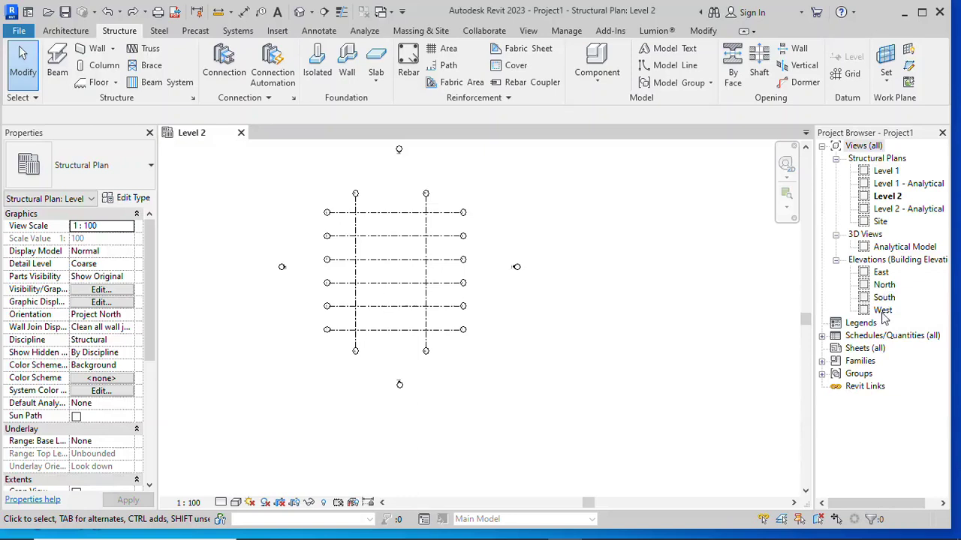
# Open the North elevation from the Project Browser.
pyautogui.doubleClick(885, 286)
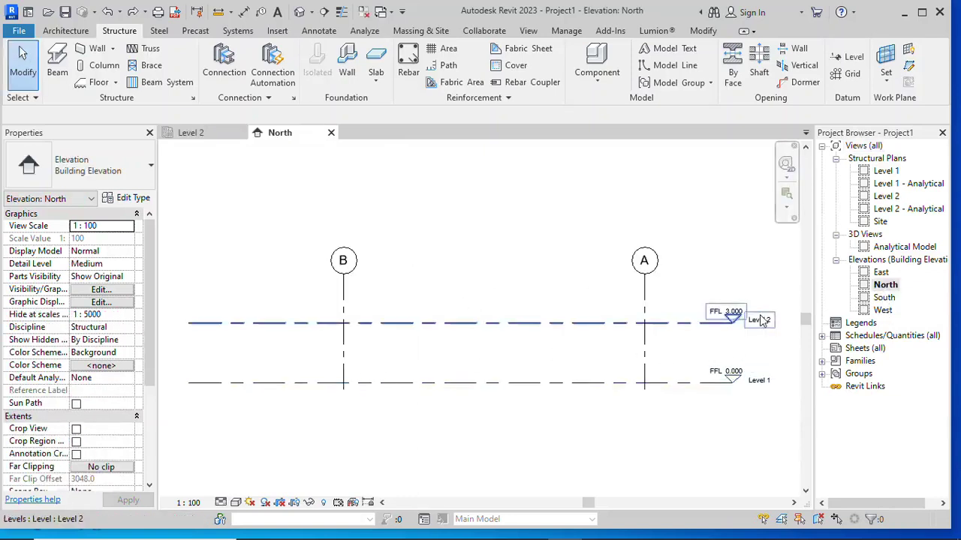
pyautogui.scroll(2, 736, 342)
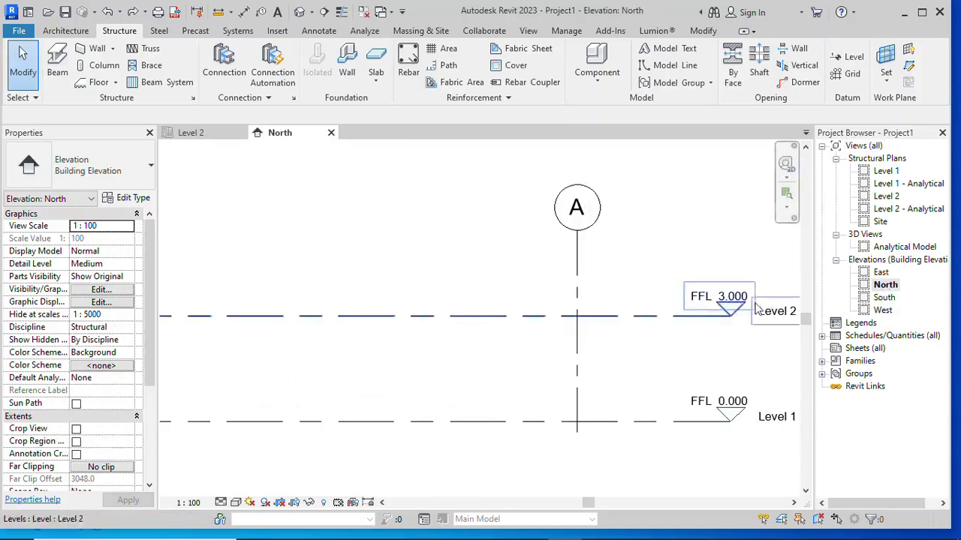
pyautogui.scroll(-2, 702, 347)
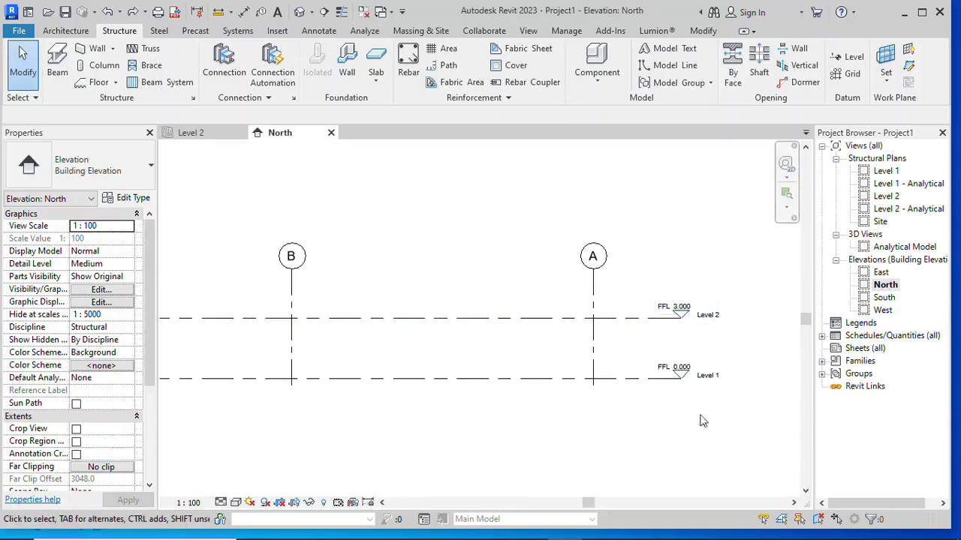
pyautogui.scroll(-2, 757, 366)
pyautogui.scroll(4, 725, 368)
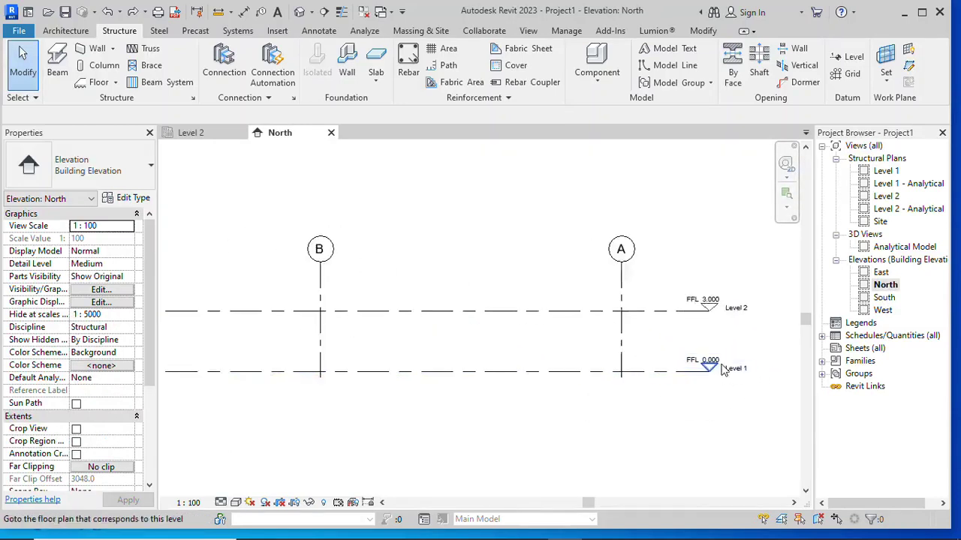
pyautogui.scroll(-2, 736, 362)
# Select the Level 1 line, dismiss its context menu, and reselect it.
pyautogui.click(386, 360)
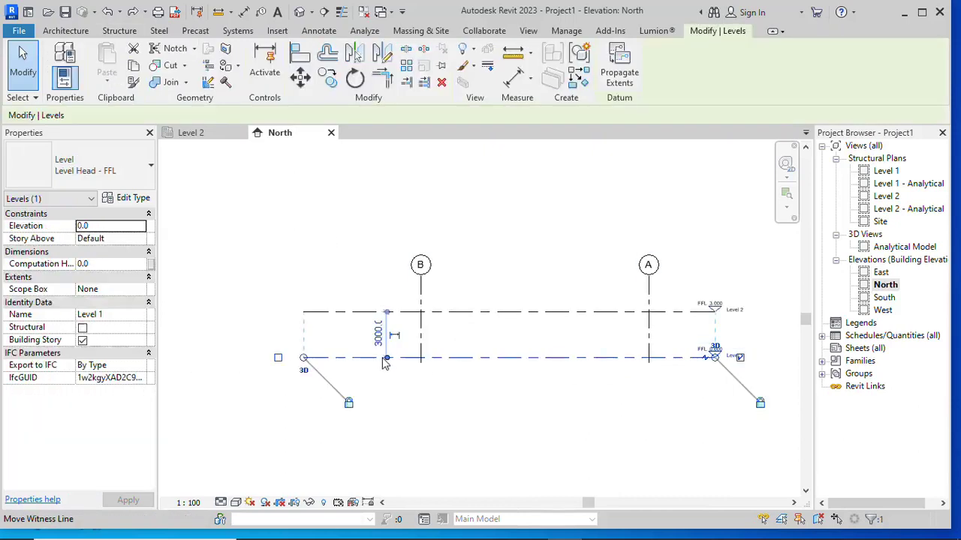
pyautogui.rightClick(387, 360)
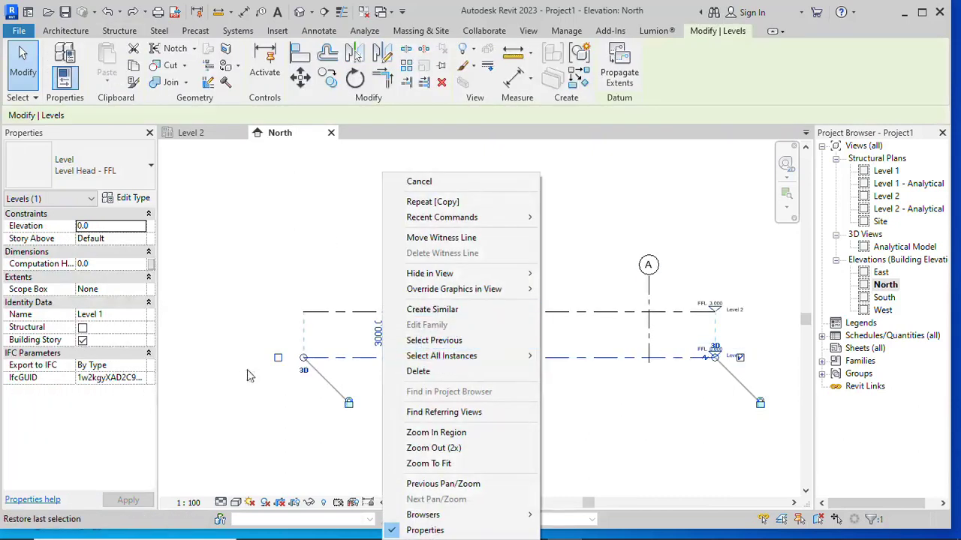
pyautogui.press('Escape')
pyautogui.scroll(3, 706, 368)
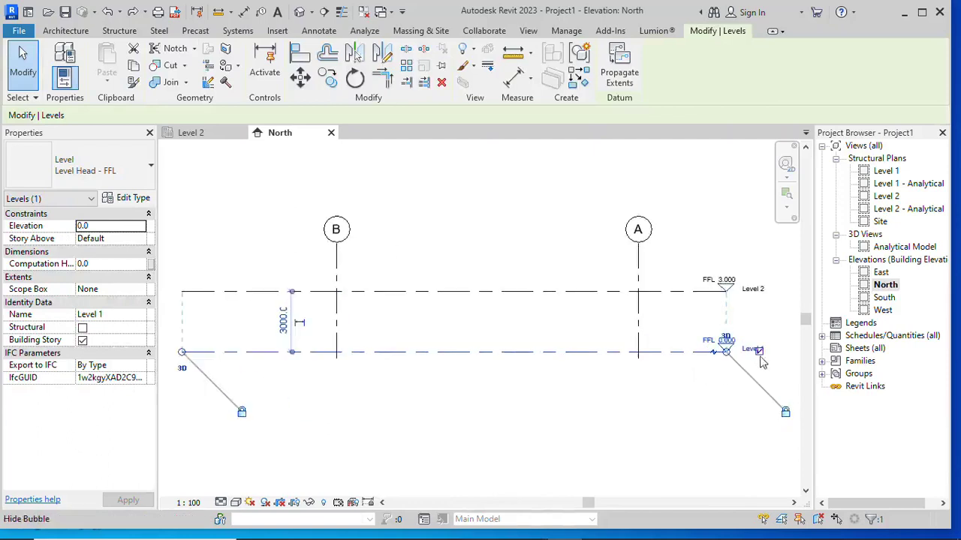
pyautogui.press('Escape')
pyautogui.scroll(-3, 718, 342)
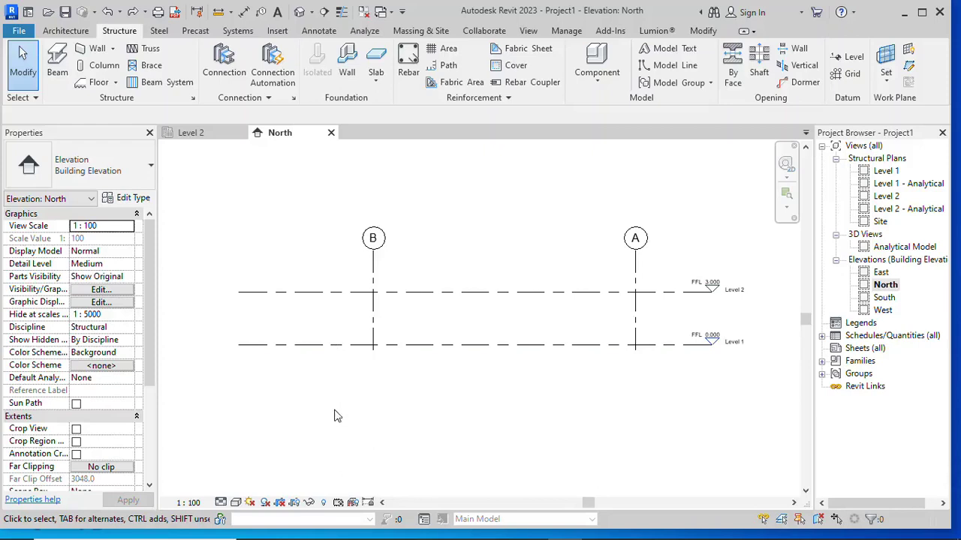
pyautogui.click(350, 345)
# Create Level 3 below Level 1 using Create Similar.
pyautogui.rightClick(348, 346)
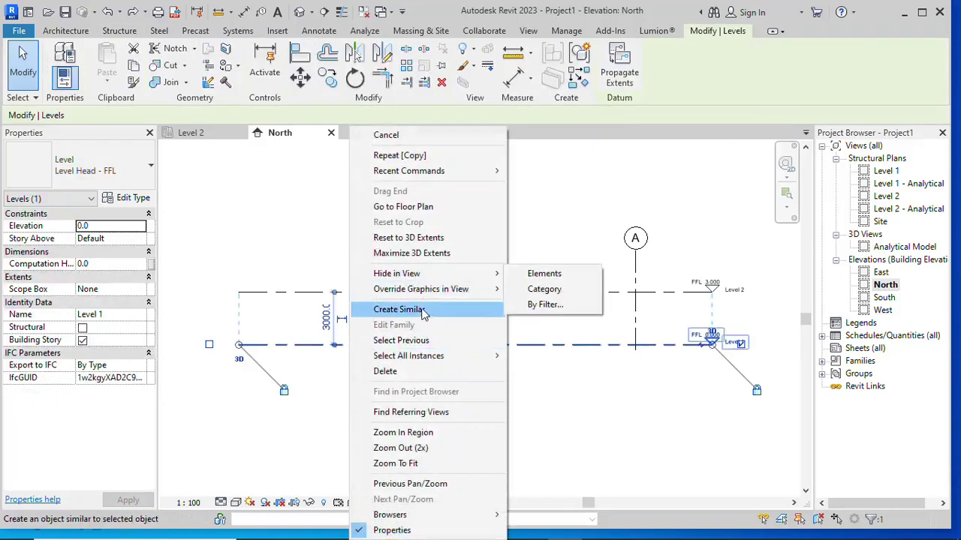
pyautogui.click(402, 309)
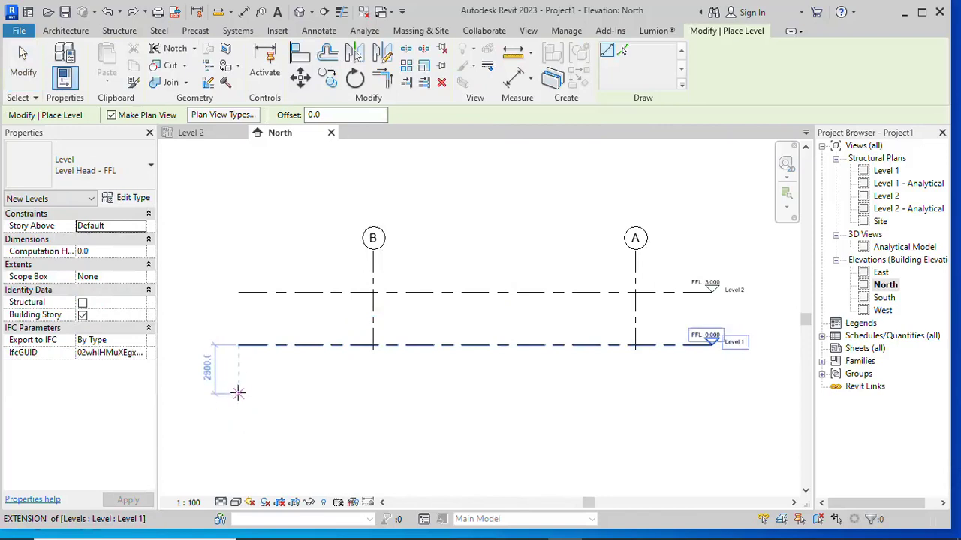
pyautogui.click(241, 381)
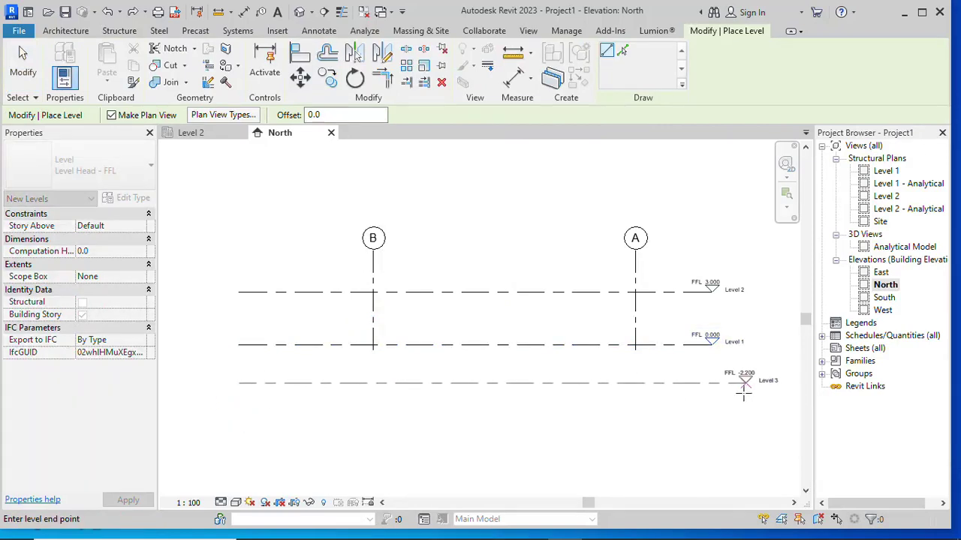
pyautogui.click(712, 382)
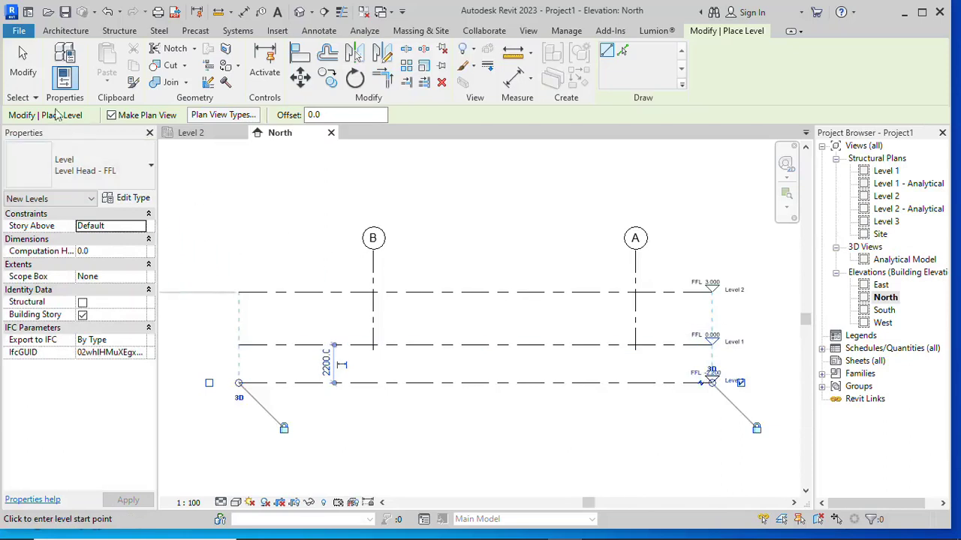
pyautogui.click(22, 66)
# Change the Level 3 to Level 1 spacing from 2200 to 1200.
pyautogui.click(339, 393)
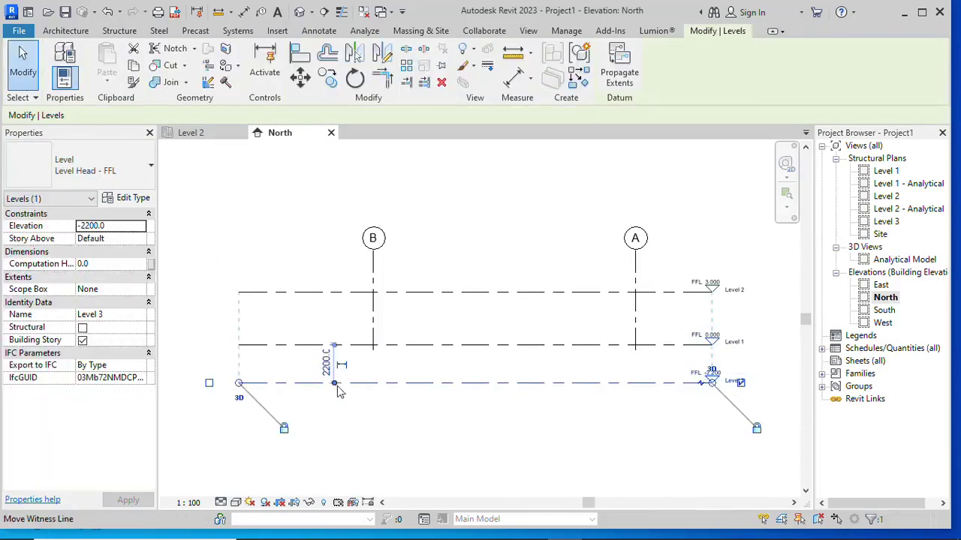
pyautogui.scroll(2, 327, 363)
pyautogui.click(331, 360)
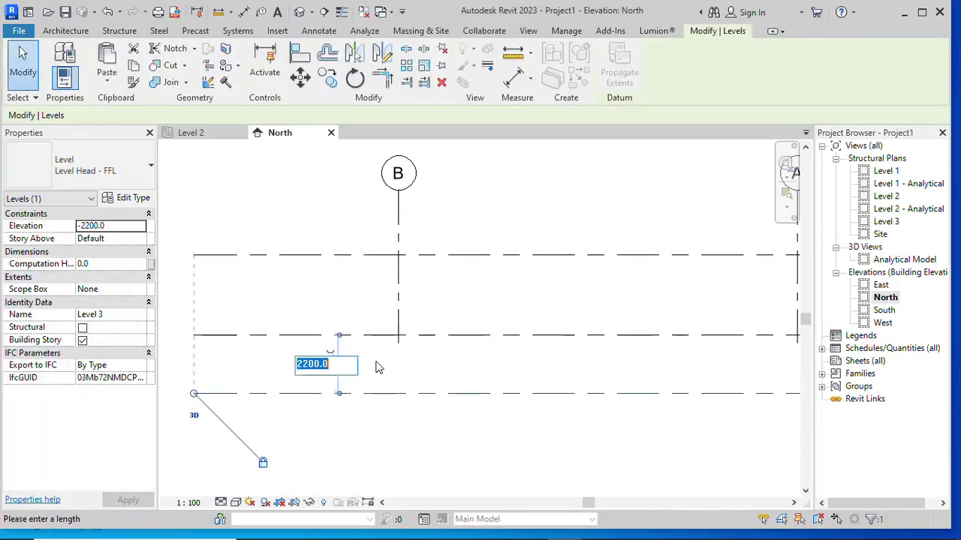
pyautogui.write('120')
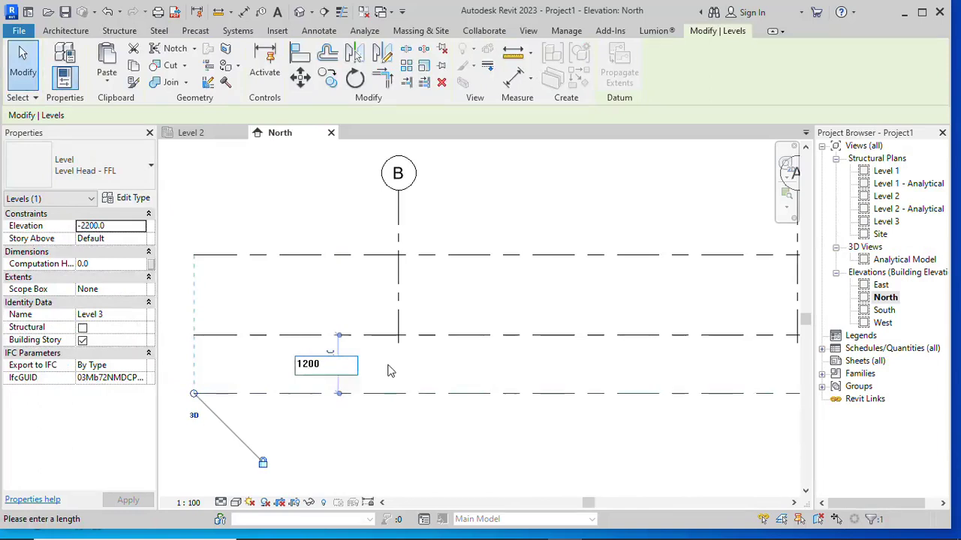
pyautogui.press('Return')
pyautogui.click(344, 437)
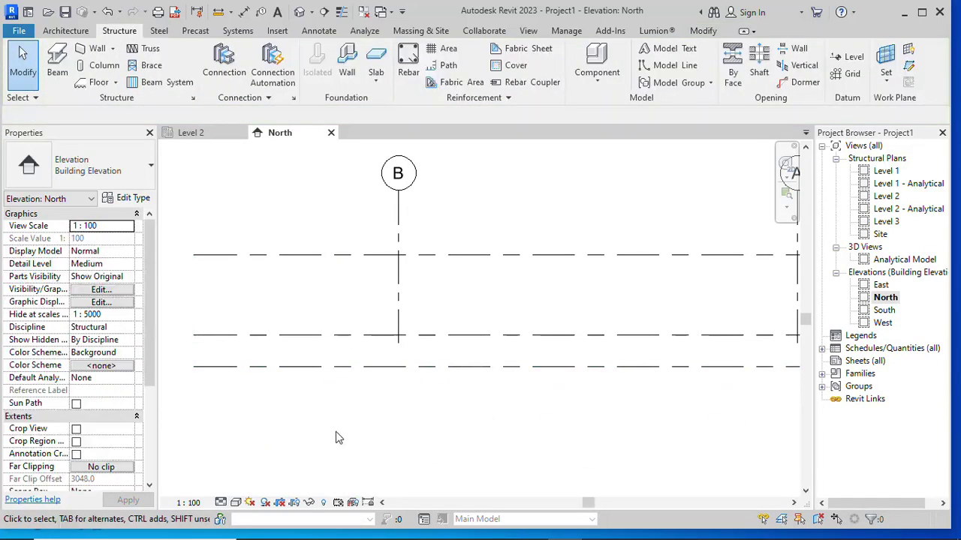
pyautogui.scroll(-2, 381, 356)
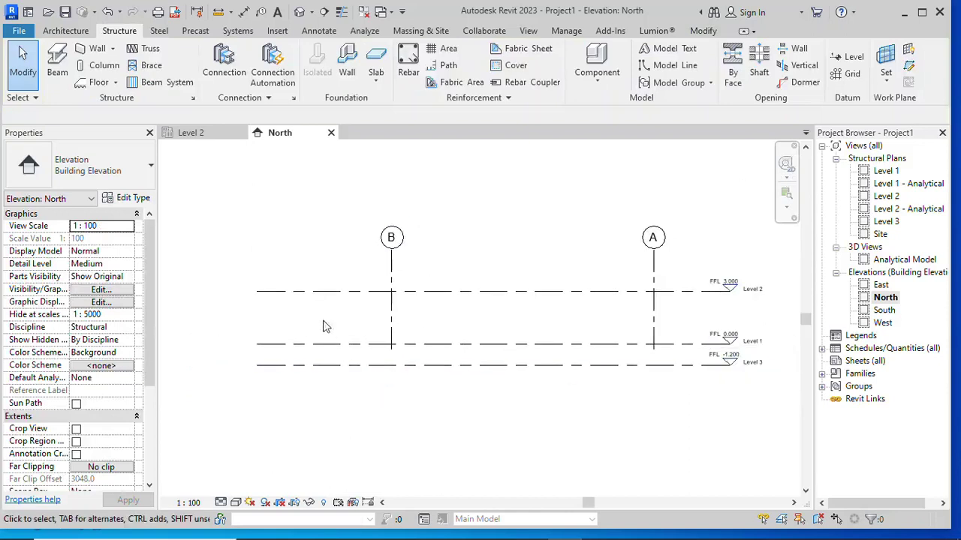
# Create Level 4 at 5.600 above Level 2 using Create Similar.
pyautogui.click(313, 292)
pyautogui.rightClick(312, 294)
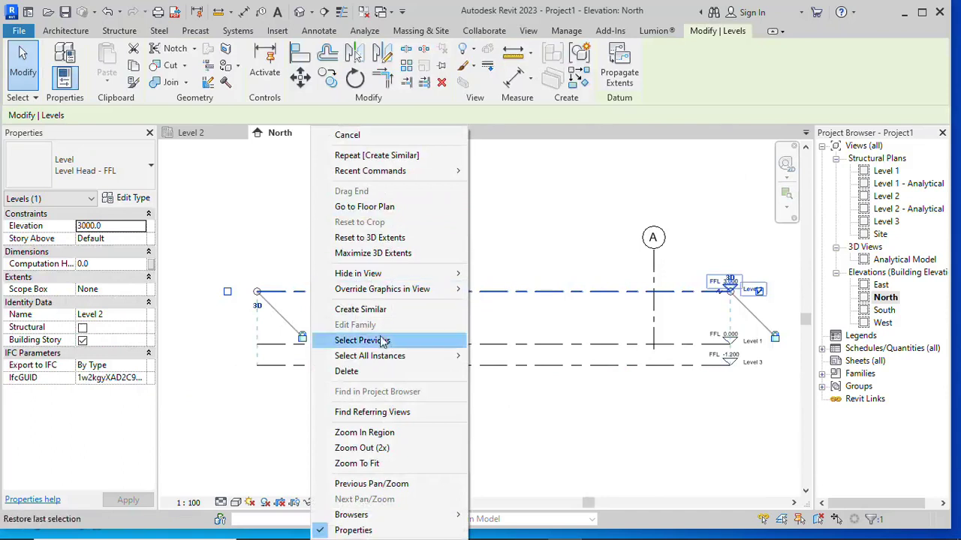
pyautogui.click(362, 310)
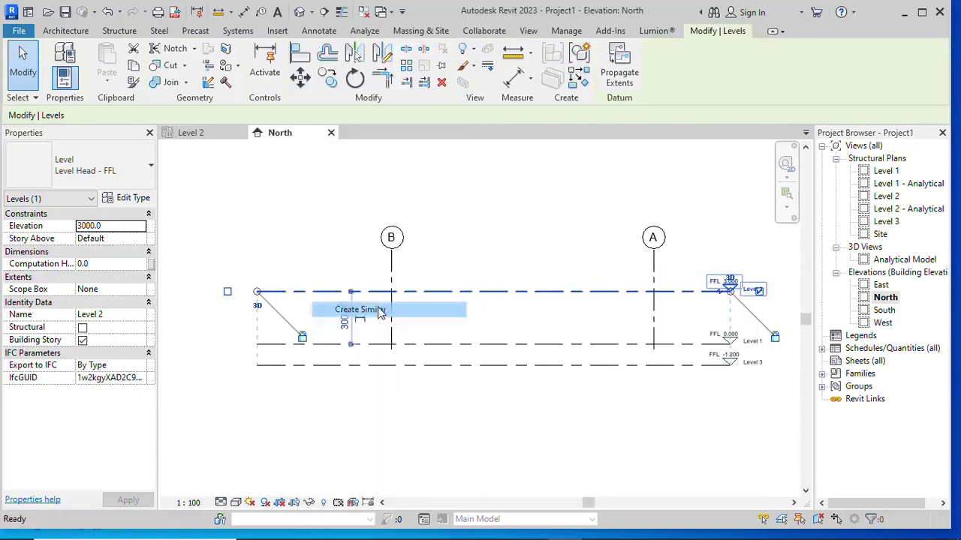
pyautogui.click(255, 245)
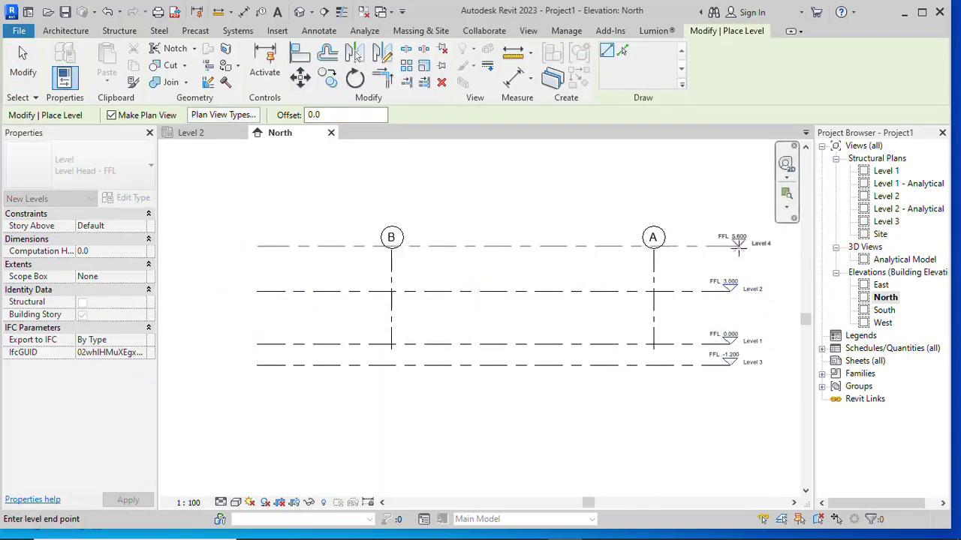
pyautogui.click(729, 246)
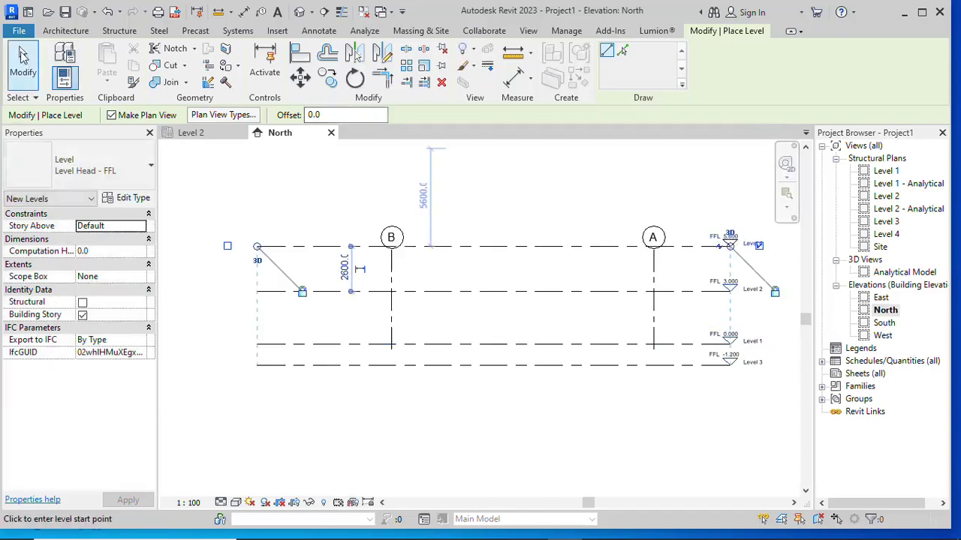
pyautogui.click(23, 56)
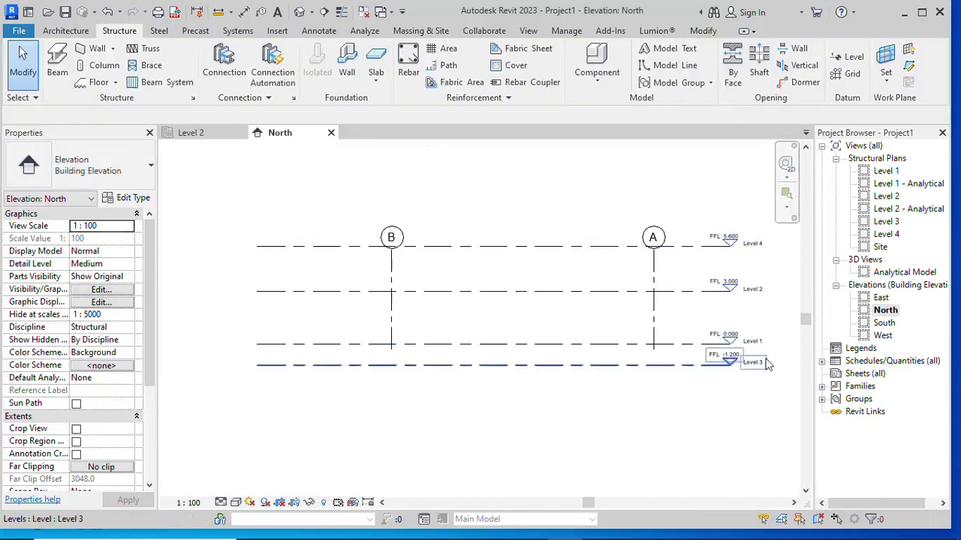
# Raise Level 2 to 5000 above Level 1 using its temporary dimension.
pyautogui.scroll(3, 760, 360)
pyautogui.hscroll(1, 904, 339)
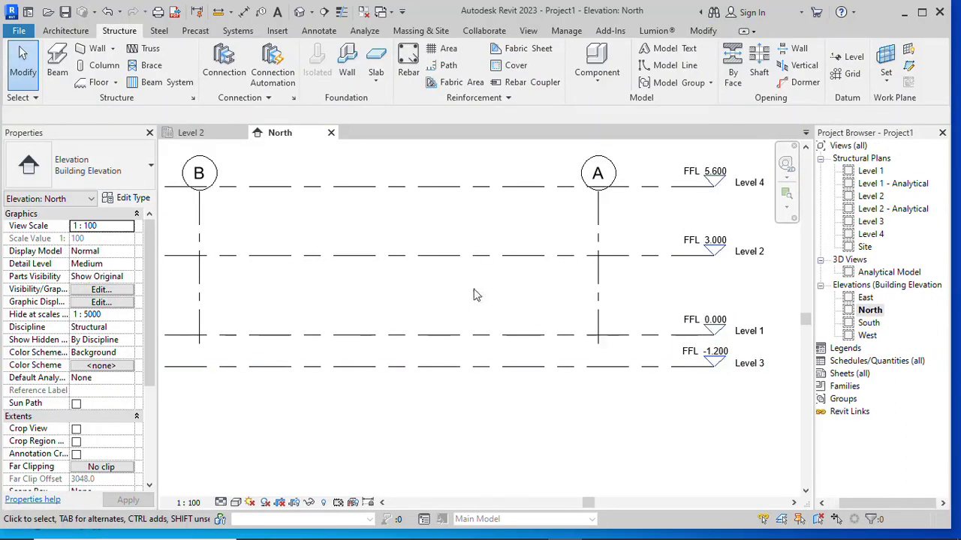
pyautogui.scroll(-2, 790, 300)
pyautogui.click(418, 275)
pyautogui.scroll(2, 452, 294)
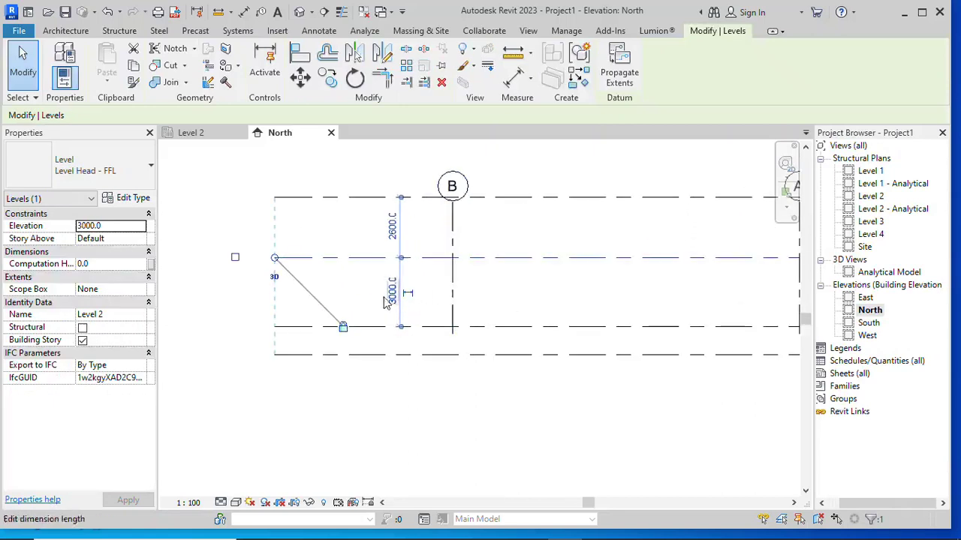
pyautogui.click(394, 292)
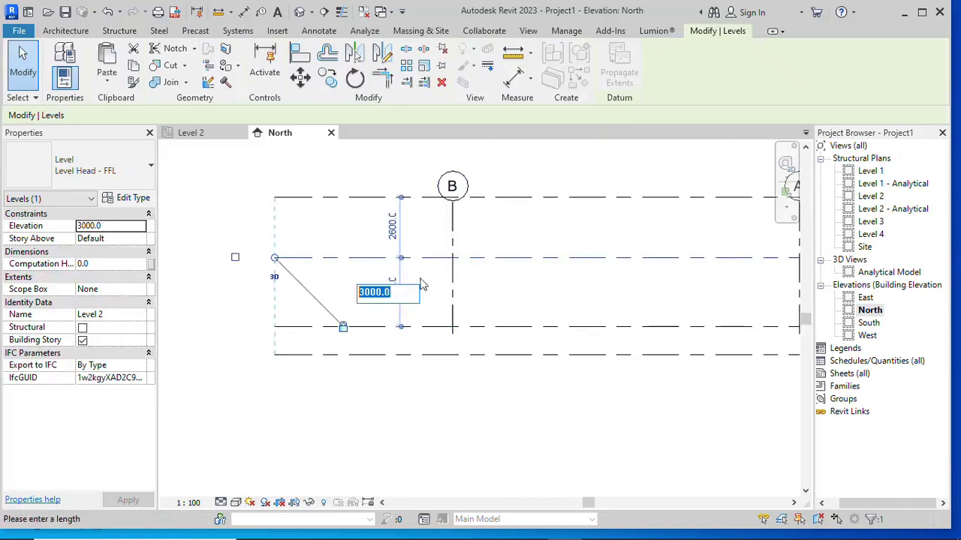
pyautogui.scroll(-3, 249, 334)
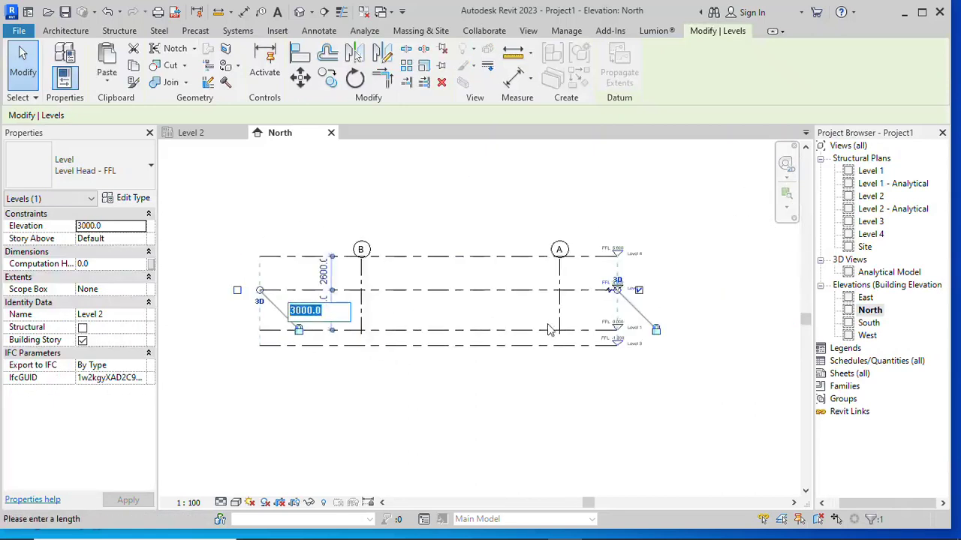
pyautogui.scroll(2, 600, 327)
pyautogui.scroll(1, 625, 338)
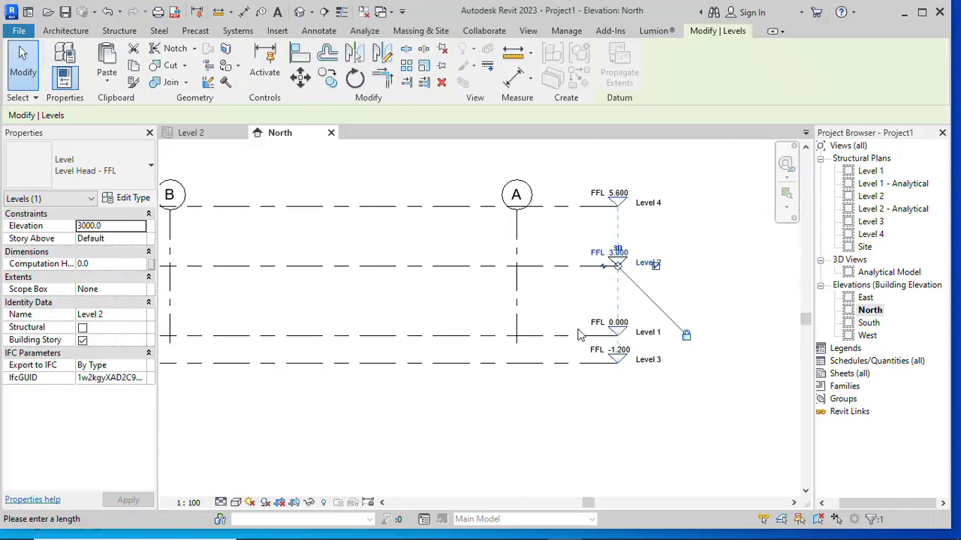
pyautogui.scroll(-2, 621, 331)
pyautogui.scroll(1, 345, 315)
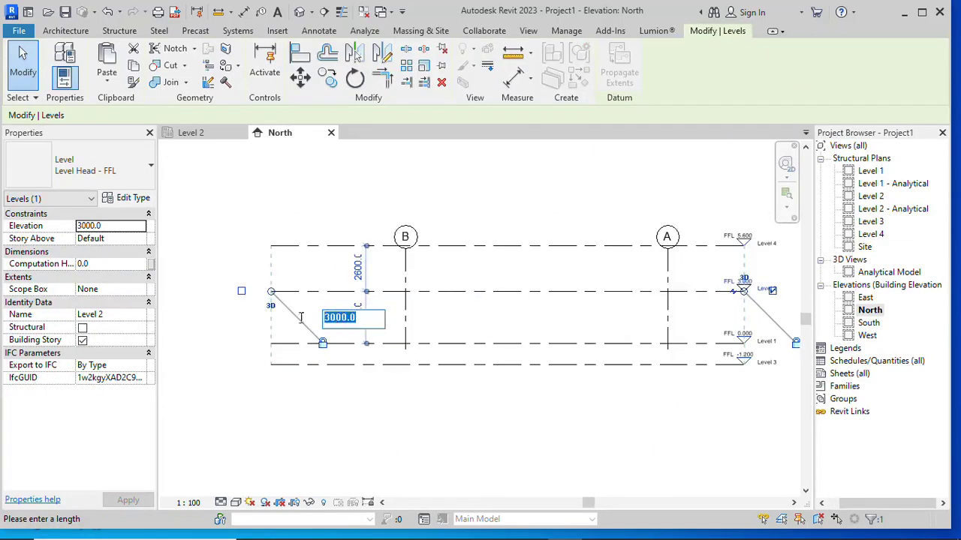
pyautogui.write('5')
pyautogui.press('Return')
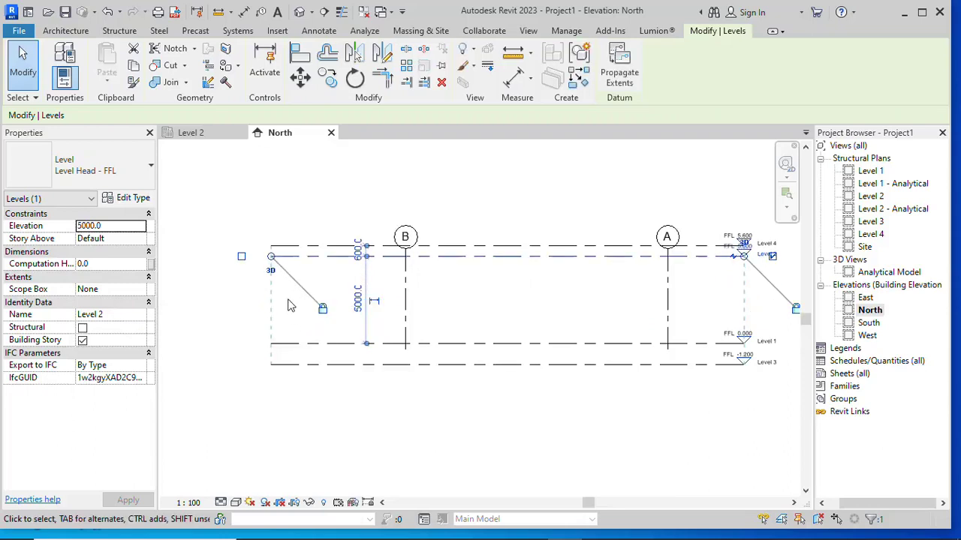
# Select Level 4 and start editing its spacing dimension.
pyautogui.click(451, 300)
pyautogui.scroll(1, 382, 291)
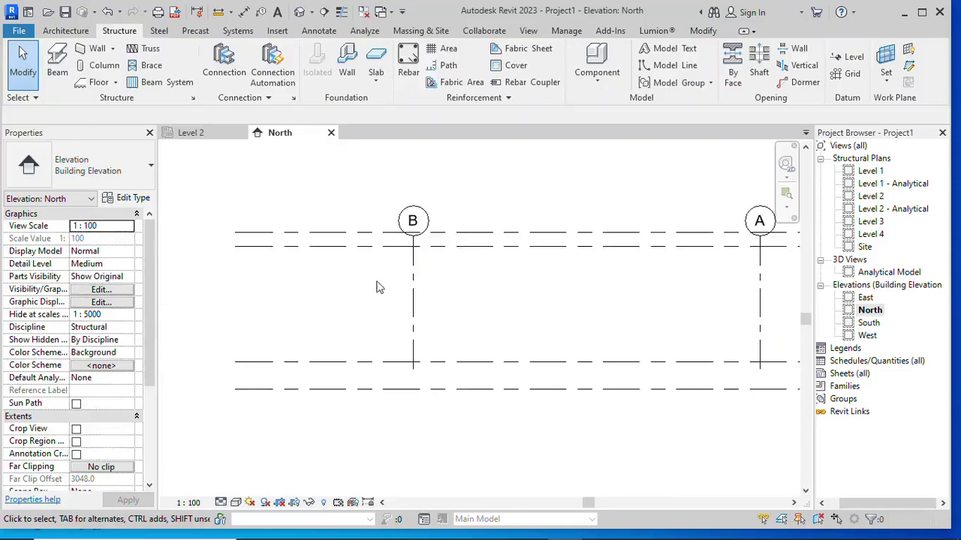
pyautogui.click(368, 241)
pyautogui.scroll(2, 365, 239)
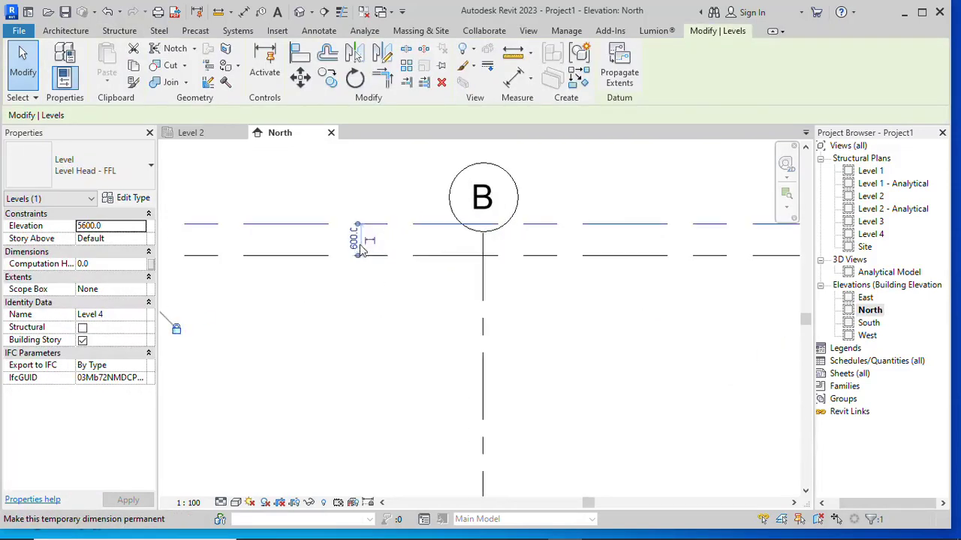
pyautogui.click(356, 239)
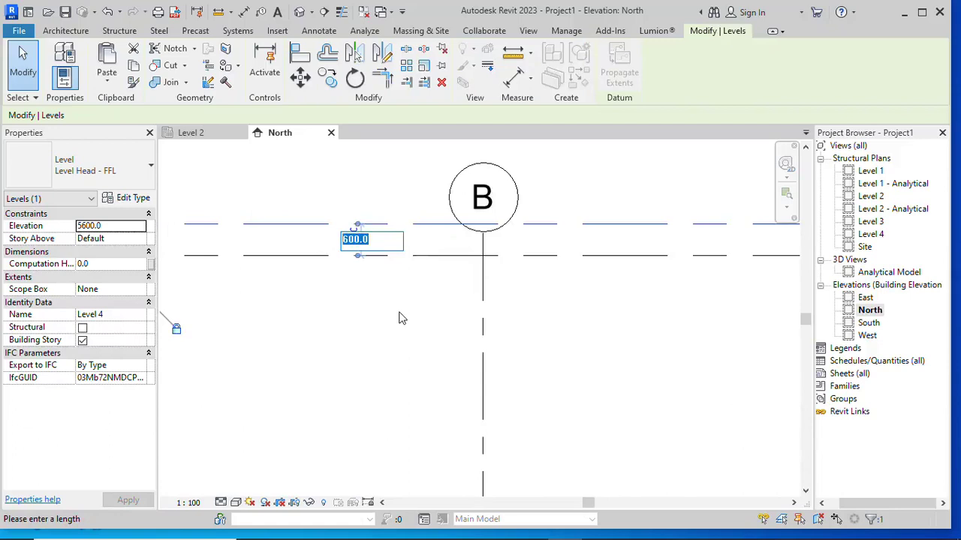
# Set Level 4's spacing to 2000 above Level 2, placing it at 7000.
pyautogui.write('2')
pyautogui.press('Return')
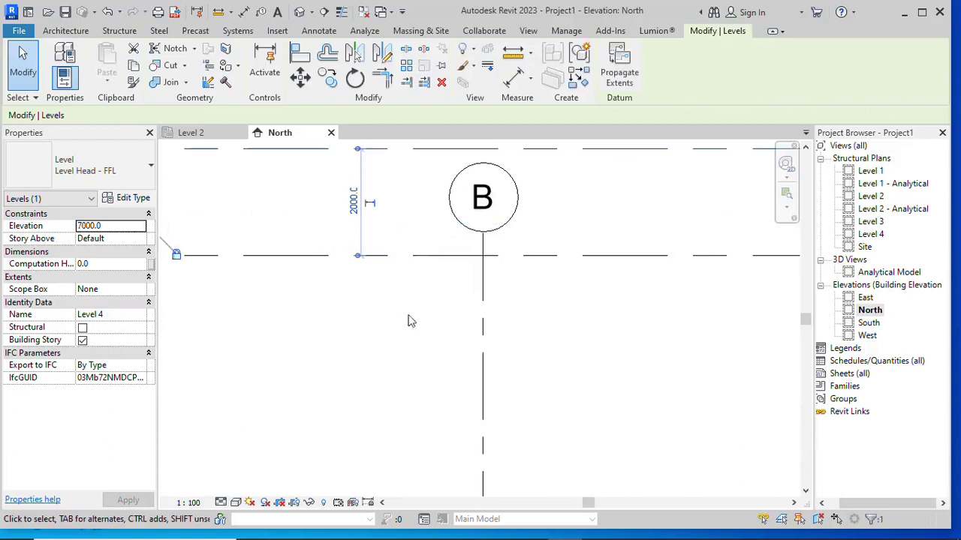
pyautogui.click(380, 389)
pyautogui.scroll(-3, 379, 389)
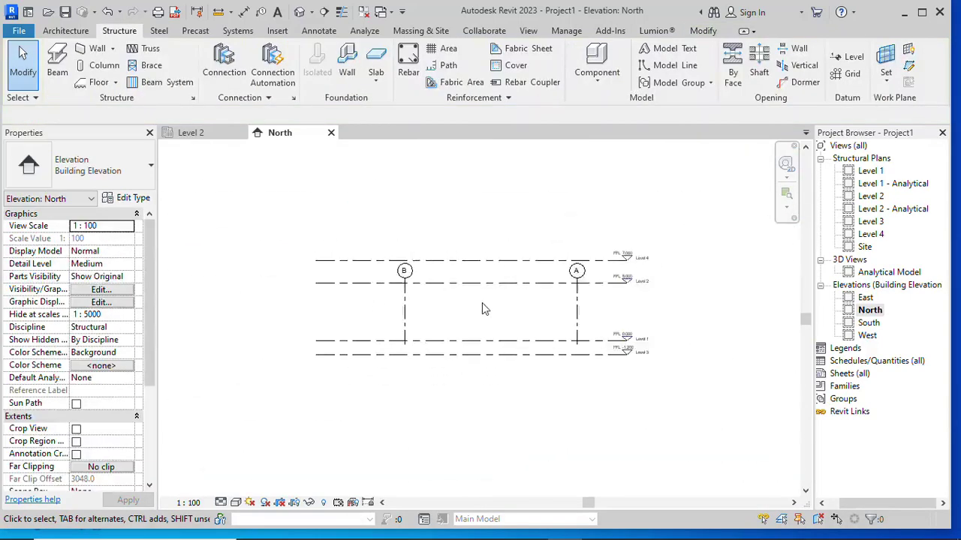
pyautogui.scroll(3, 482, 303)
pyautogui.scroll(4, 664, 364)
# Rename Level 3, the -1.200 level, to FDL.
pyautogui.doubleClick(690, 380)
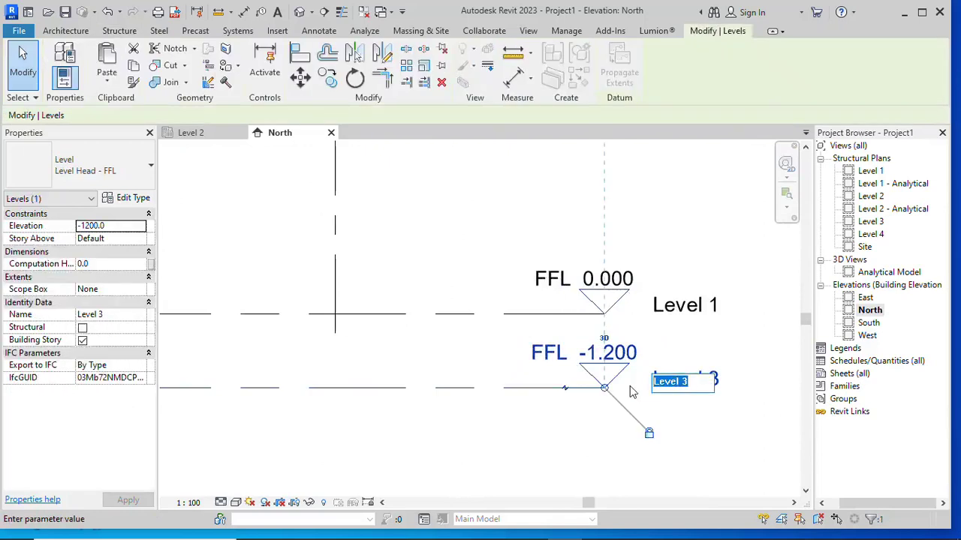
pyautogui.write('G')
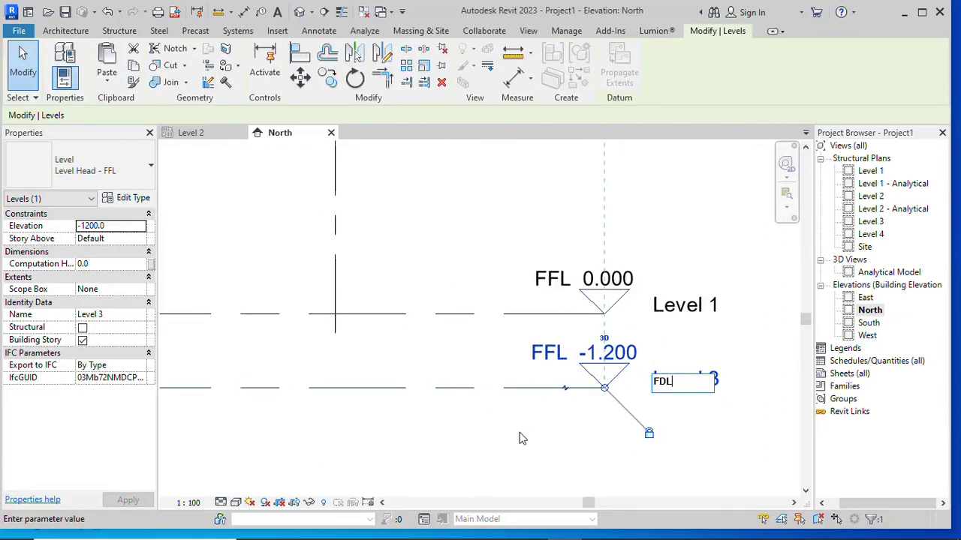
pyautogui.press('Return')
pyautogui.press('Return')
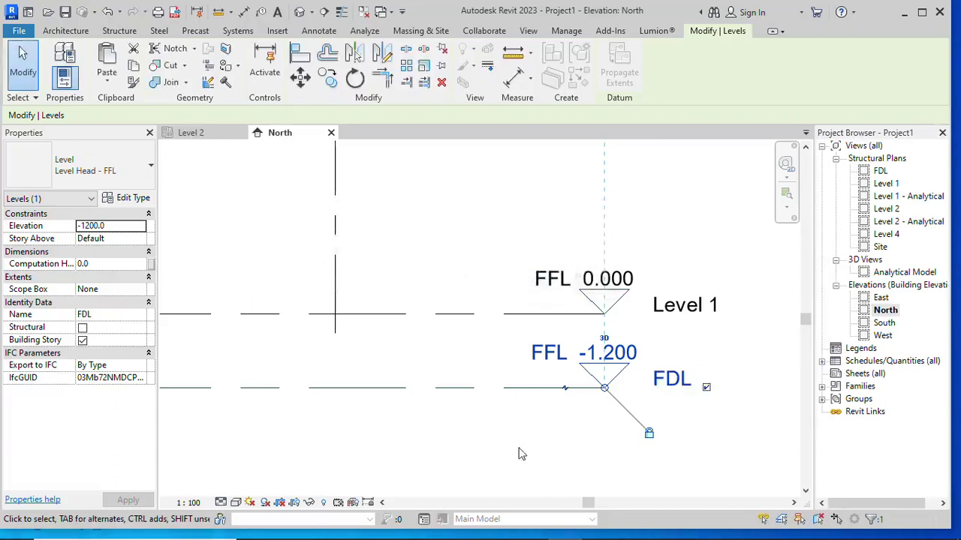
pyautogui.scroll(-2, 521, 454)
pyautogui.scroll(1, 586, 366)
# Rename Level 1 to NGL and rename its matching views too.
pyautogui.doubleClick(627, 349)
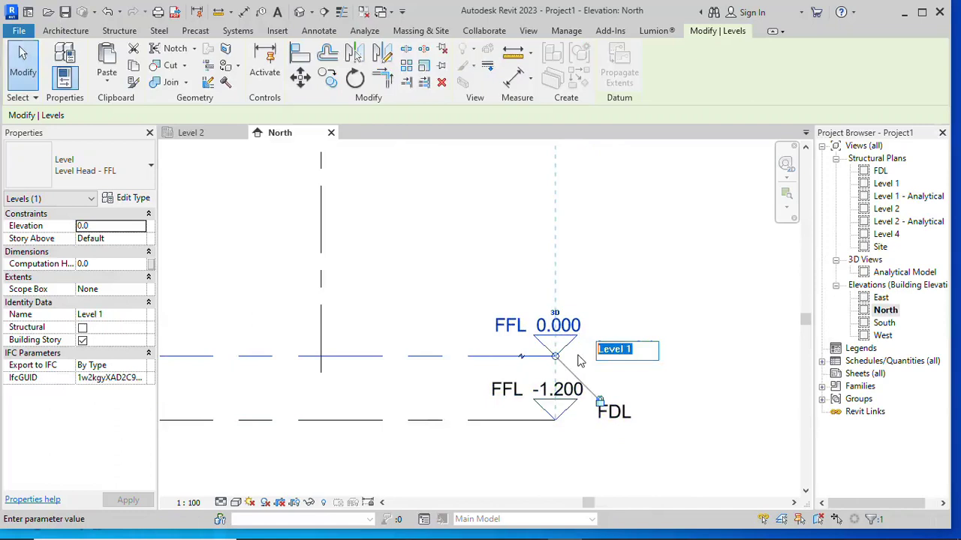
pyautogui.write('N')
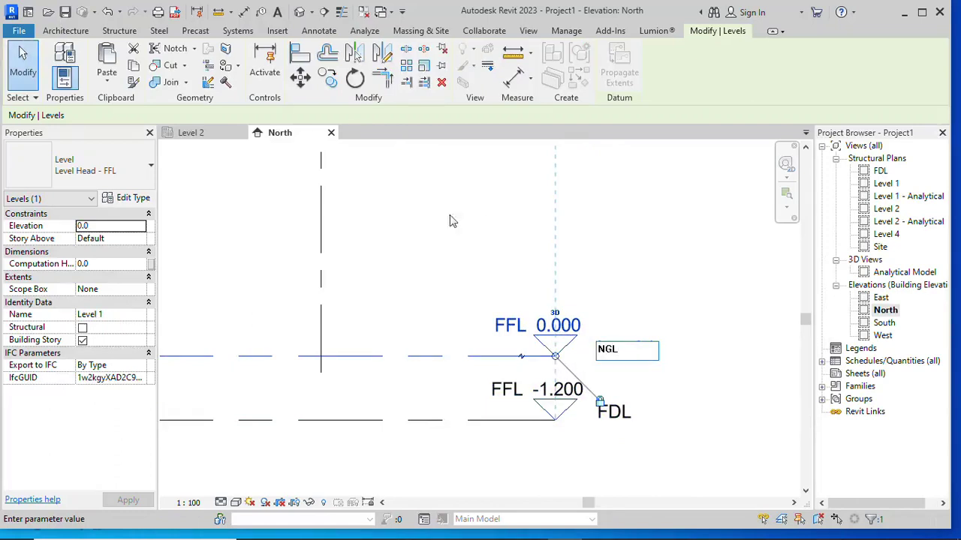
pyautogui.write('GL')
pyautogui.press('Return')
pyautogui.click(526, 277)
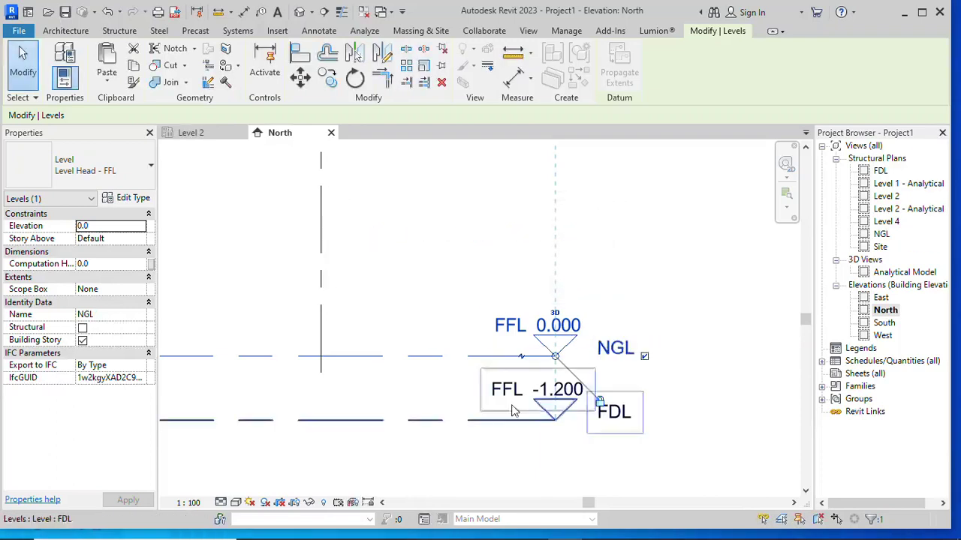
pyautogui.scroll(-4, 513, 411)
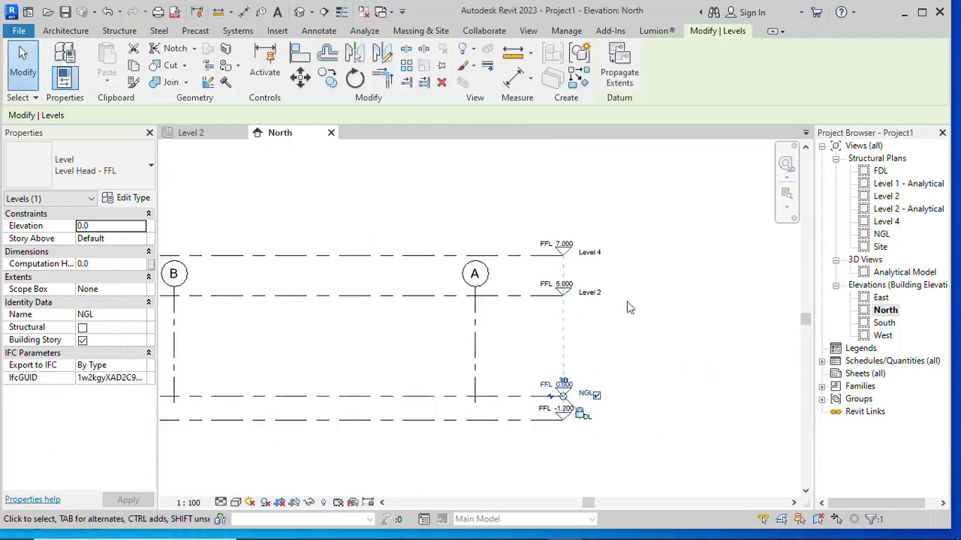
pyautogui.click(590, 295)
# Rename Level 2 at 5.000 to EAVE, renaming its plan views to match.
pyautogui.scroll(2, 607, 300)
pyautogui.click(612, 298)
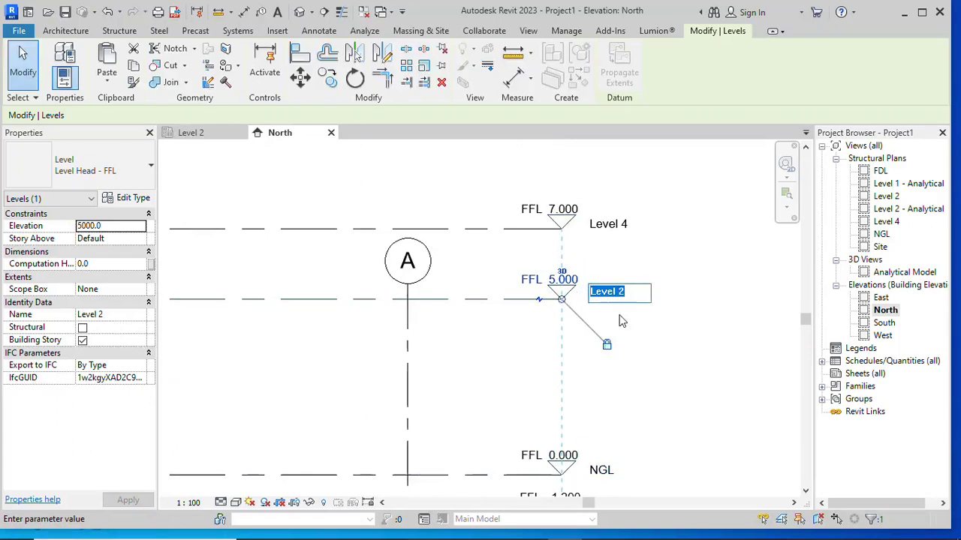
pyautogui.write('e')
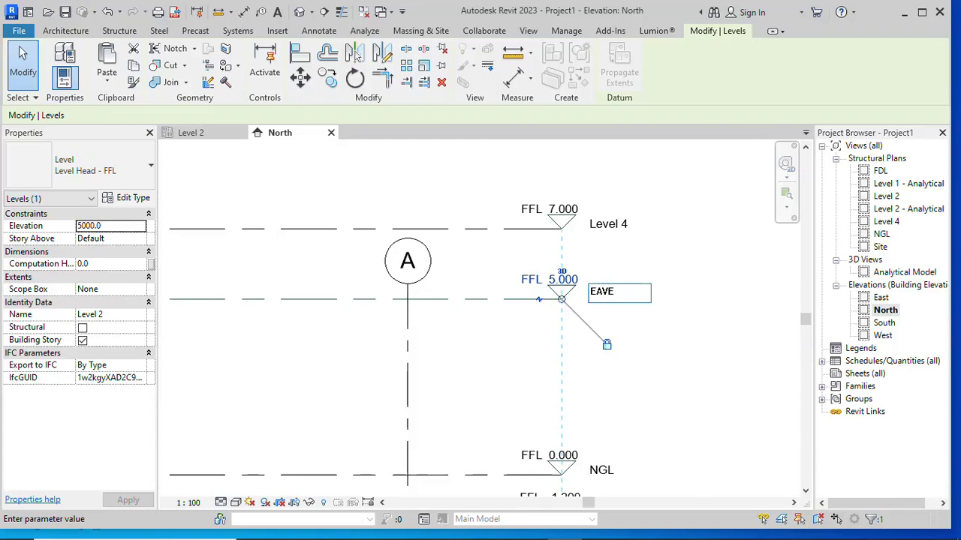
pyautogui.press('Return')
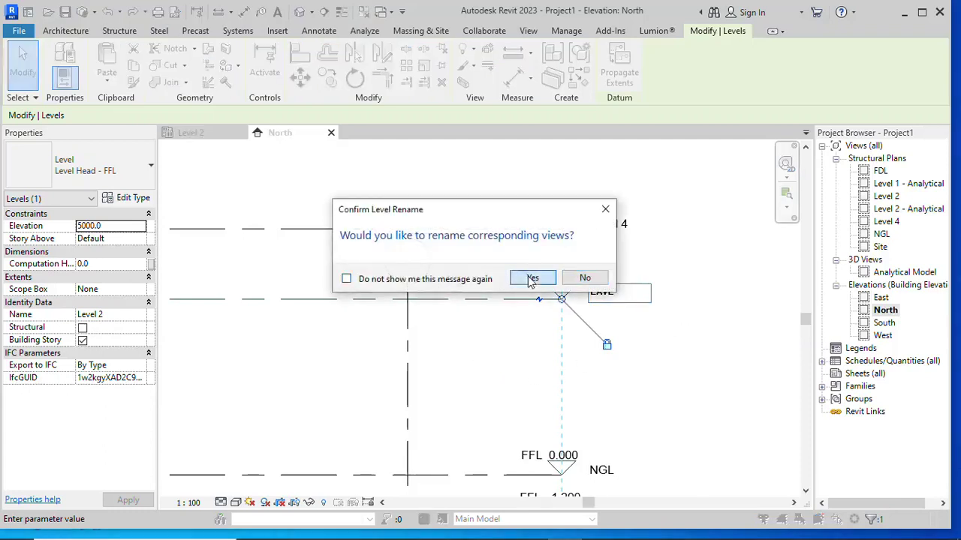
pyautogui.click(532, 279)
# Rename Level 4 at 7.000 to APEX, renaming its plan views to match.
pyautogui.click(606, 222)
pyautogui.click(608, 222)
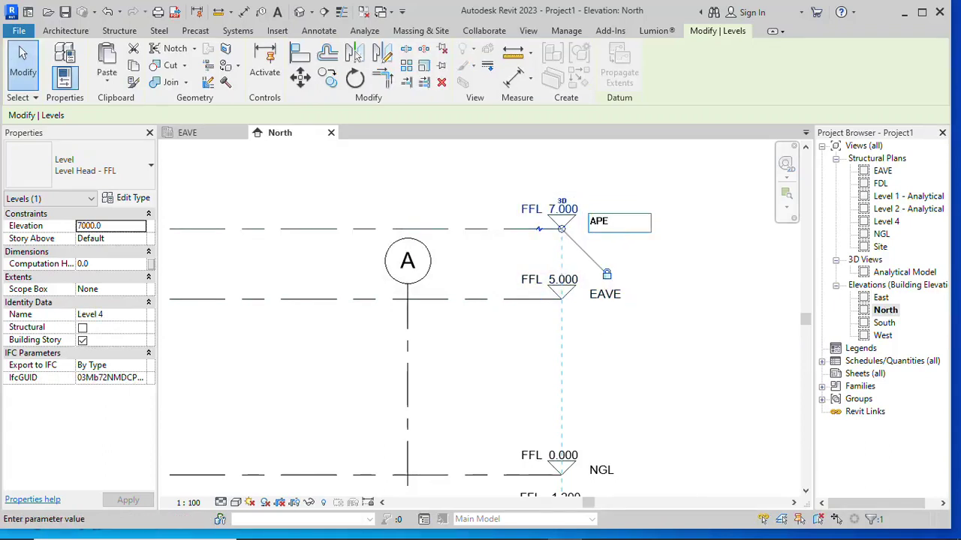
pyautogui.press('Return')
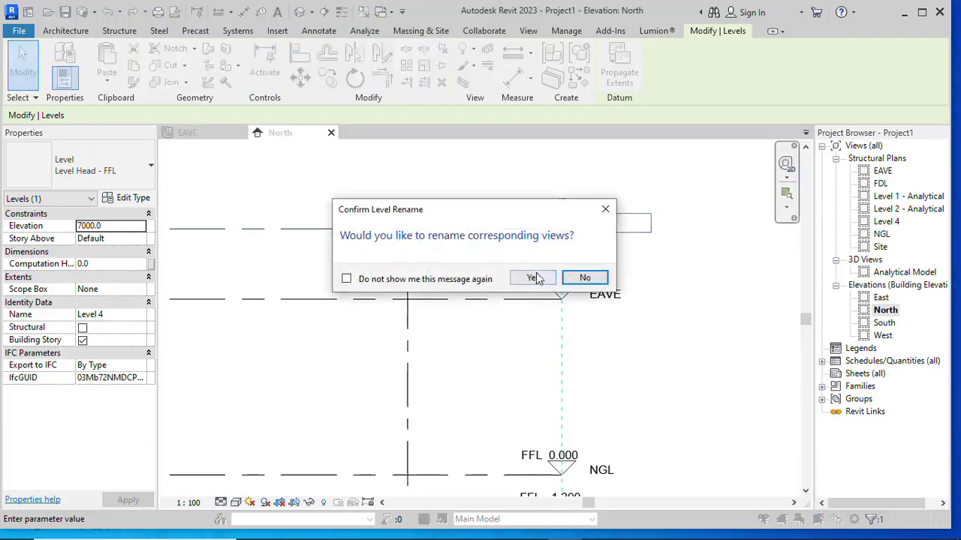
pyautogui.click(532, 278)
pyautogui.press('Escape')
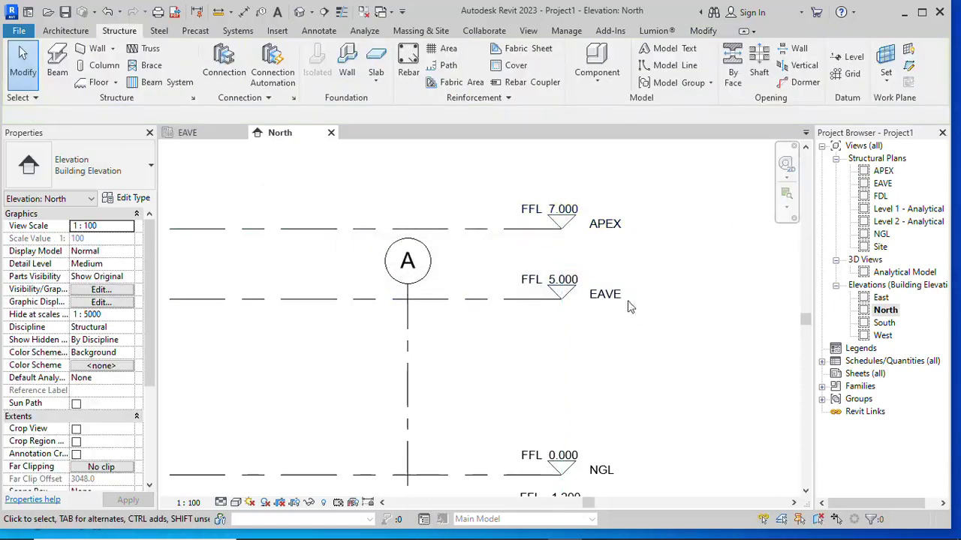
pyautogui.scroll(-2, 610, 269)
pyautogui.scroll(-2, 610, 267)
pyautogui.scroll(1, 379, 304)
# Extend grids A and B above APEX and below FDL, with bubbles at their bottom ends.
pyautogui.click(364, 294)
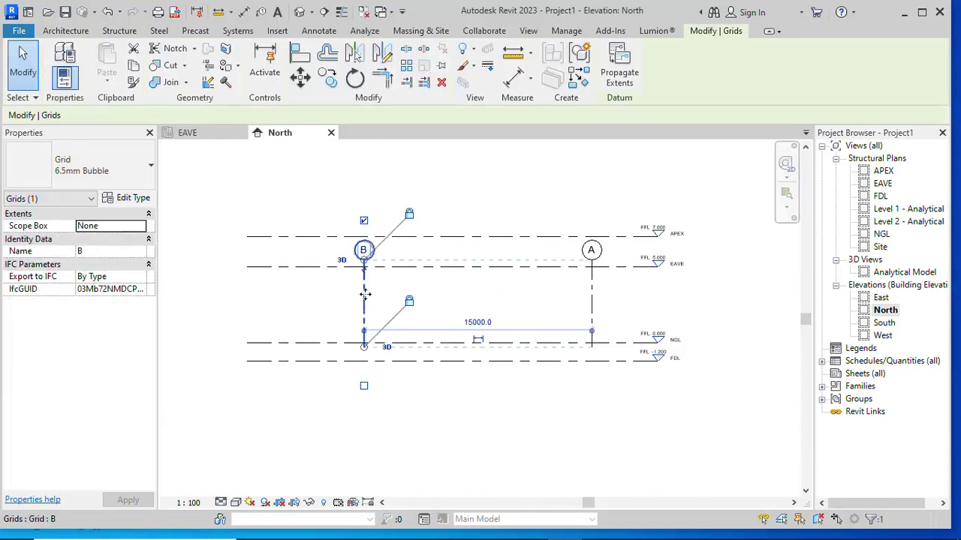
pyautogui.moveTo(364, 261); pyautogui.dragTo(365, 211)
pyautogui.moveTo(362, 351); pyautogui.dragTo(364, 389)
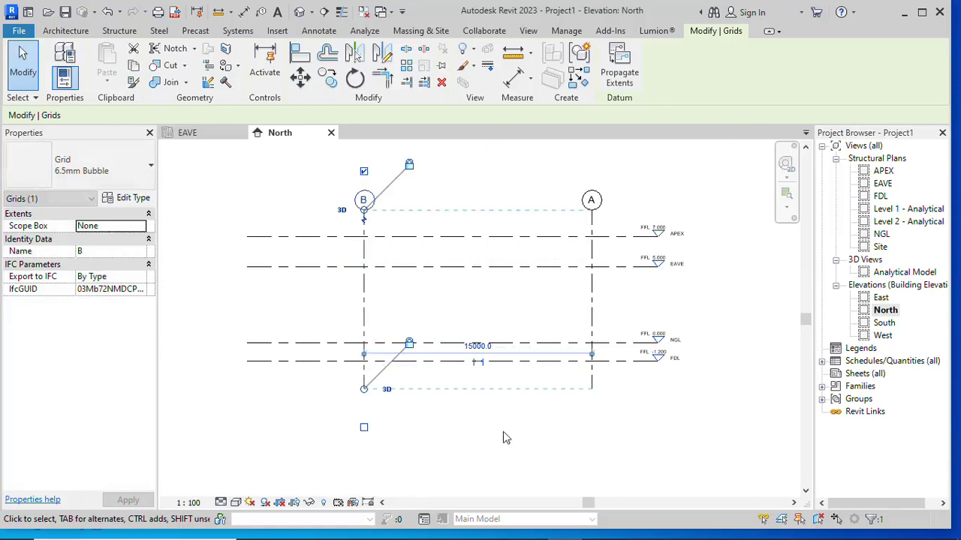
pyautogui.click(364, 427)
pyautogui.click(592, 400)
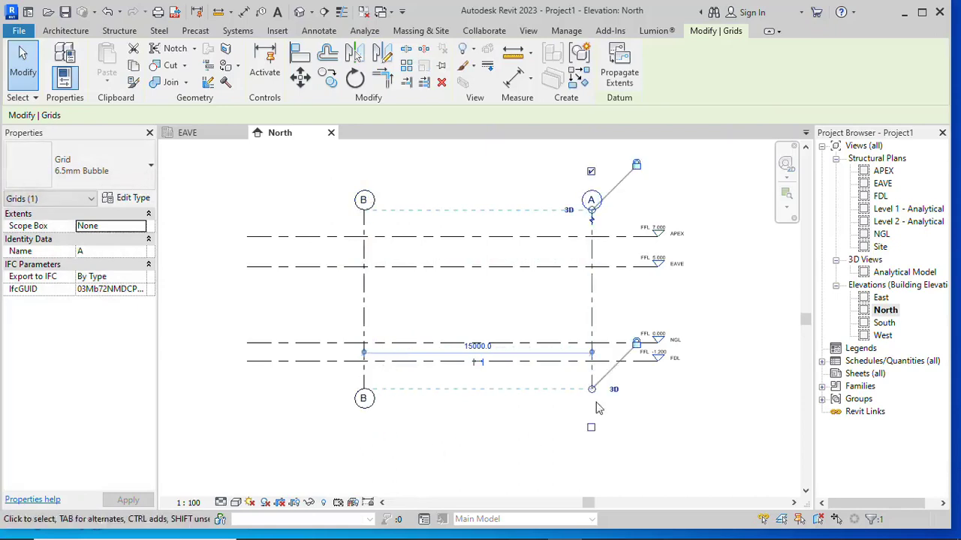
pyautogui.click(591, 427)
pyautogui.click(583, 457)
pyautogui.scroll(-1, 428, 351)
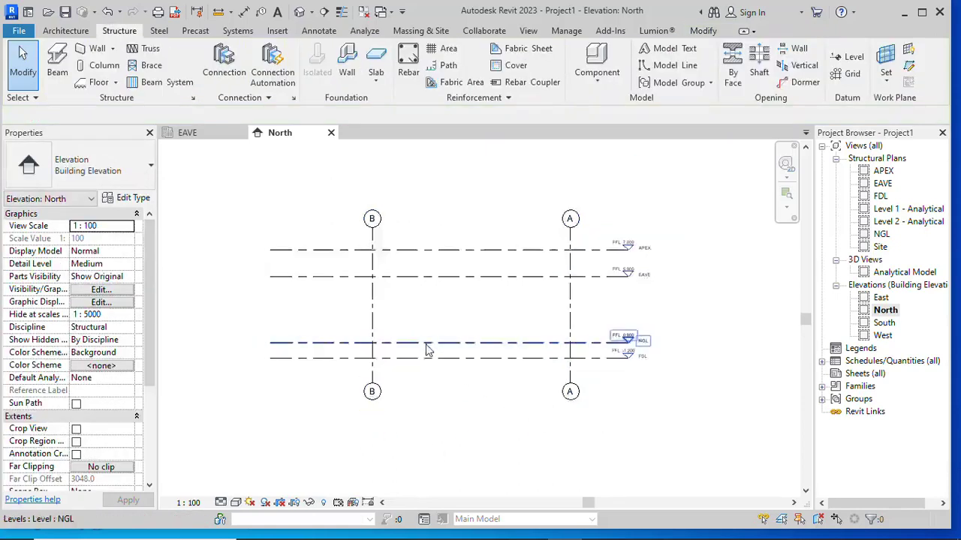
pyautogui.scroll(-1, 428, 350)
# Pull the level lines' left ends in toward grid B.
pyautogui.click(323, 355)
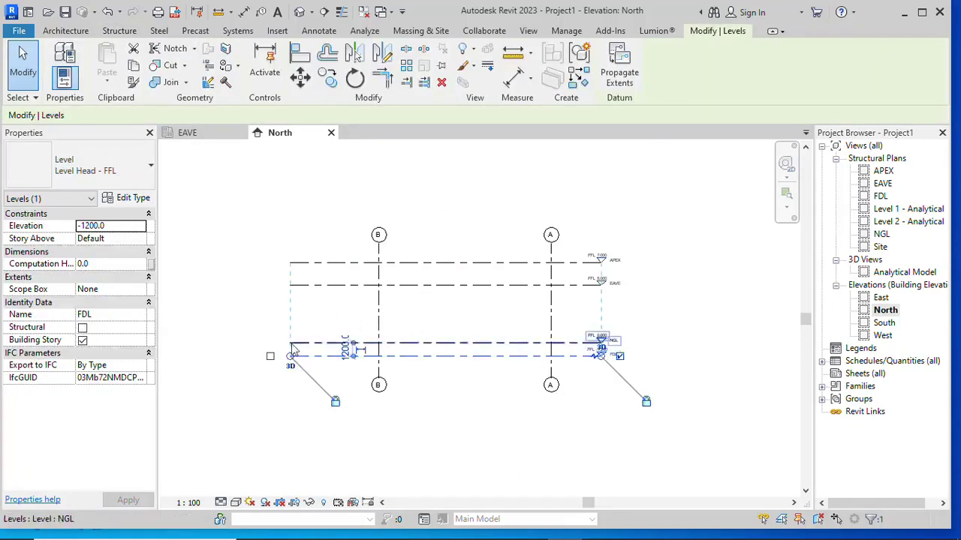
pyautogui.moveTo(292, 363); pyautogui.dragTo(336, 359)
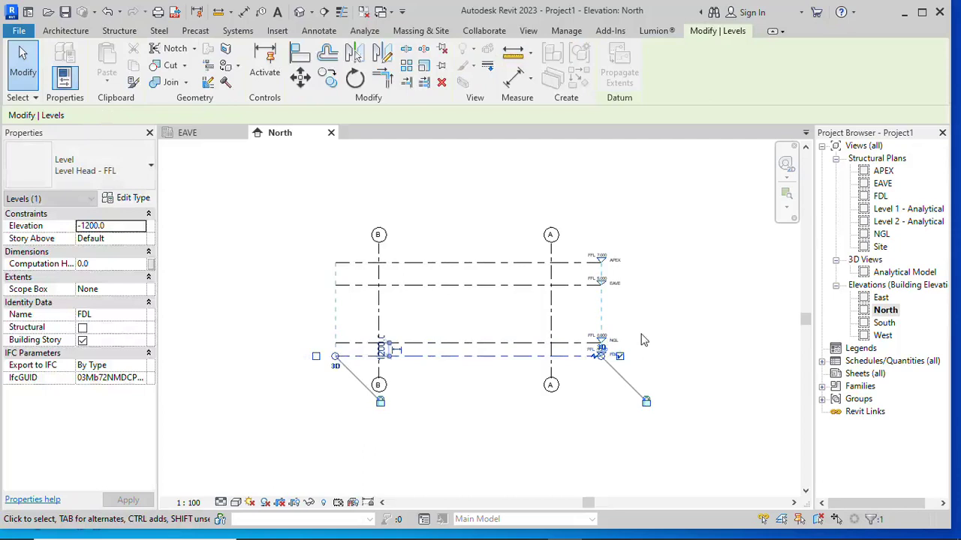
pyautogui.press('Escape')
pyautogui.click(598, 344)
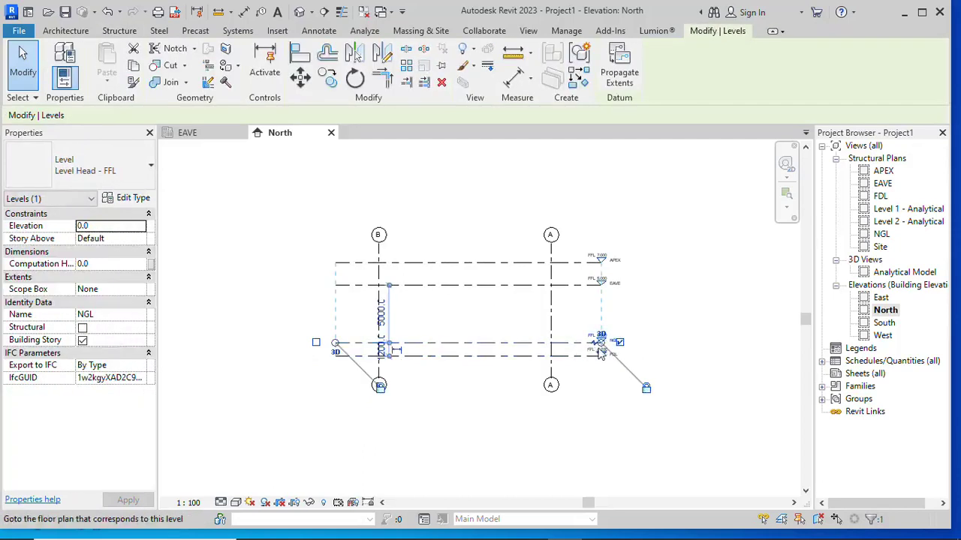
pyautogui.click(658, 361)
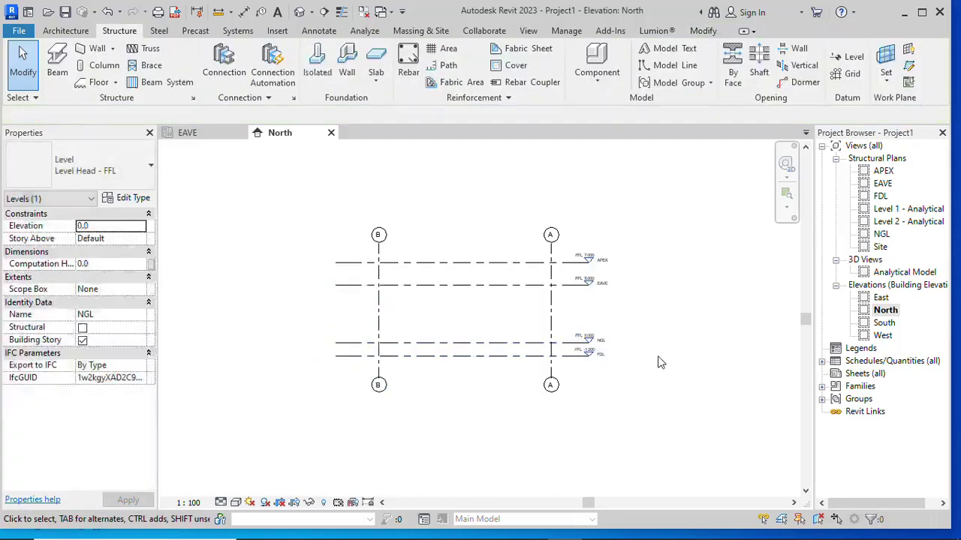
pyautogui.scroll(1, 450, 268)
pyautogui.scroll(-2, 400, 315)
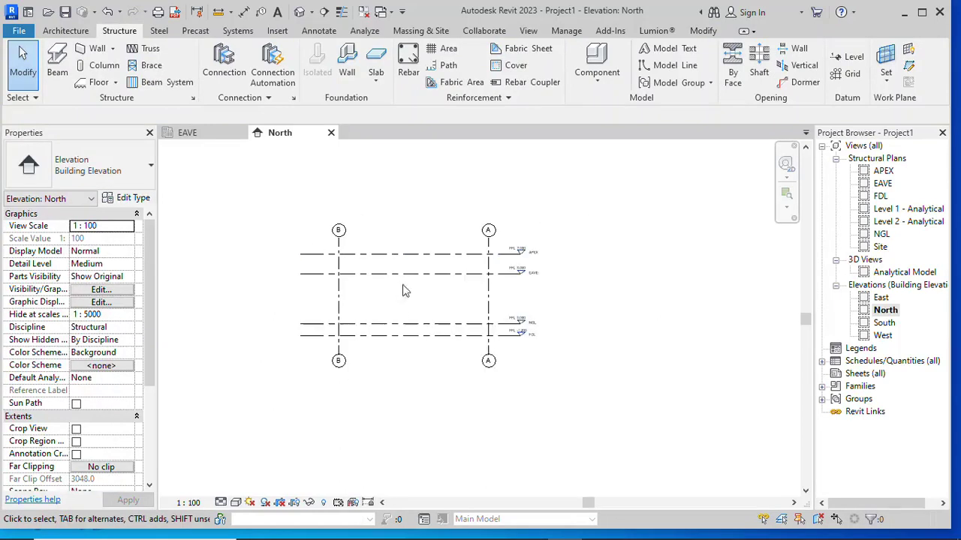
pyautogui.scroll(1, 365, 322)
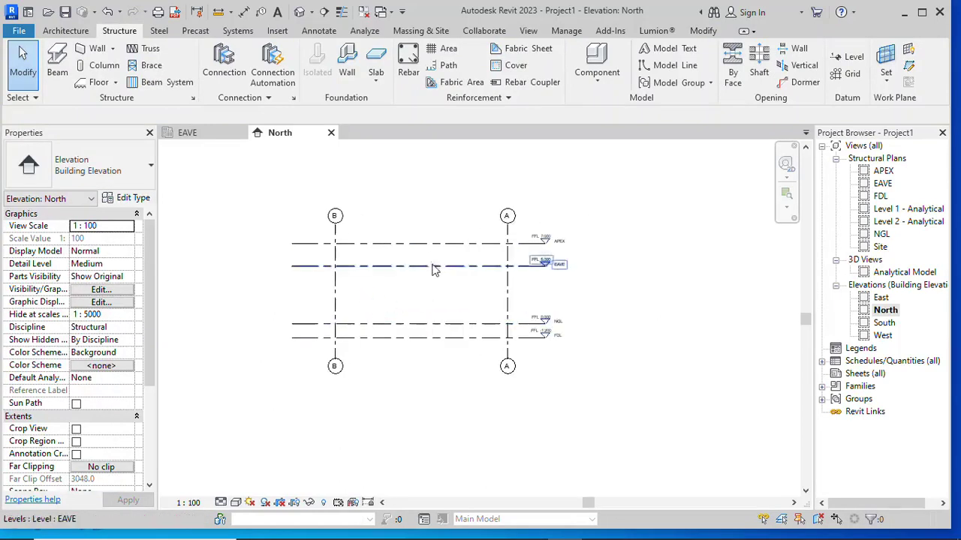
pyautogui.scroll(3, 497, 279)
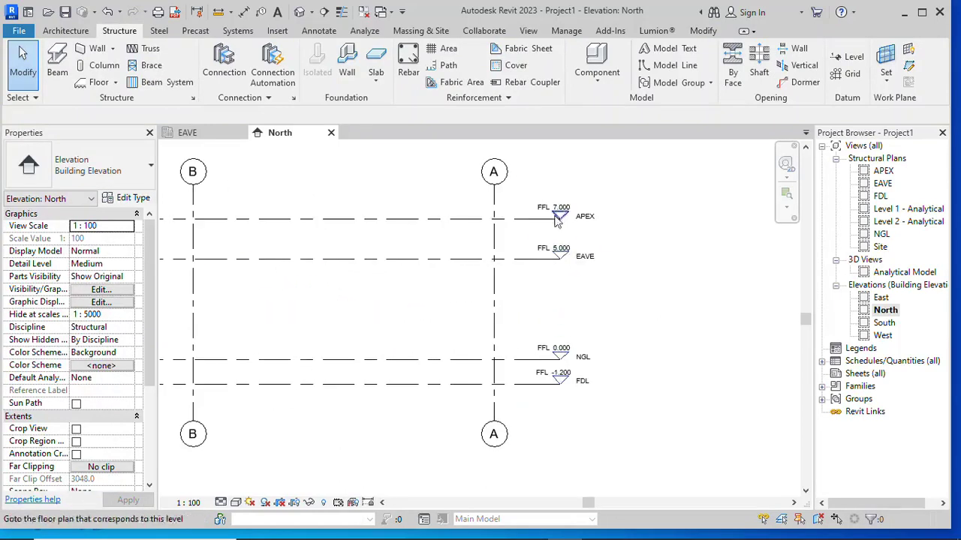
pyautogui.scroll(-2, 592, 336)
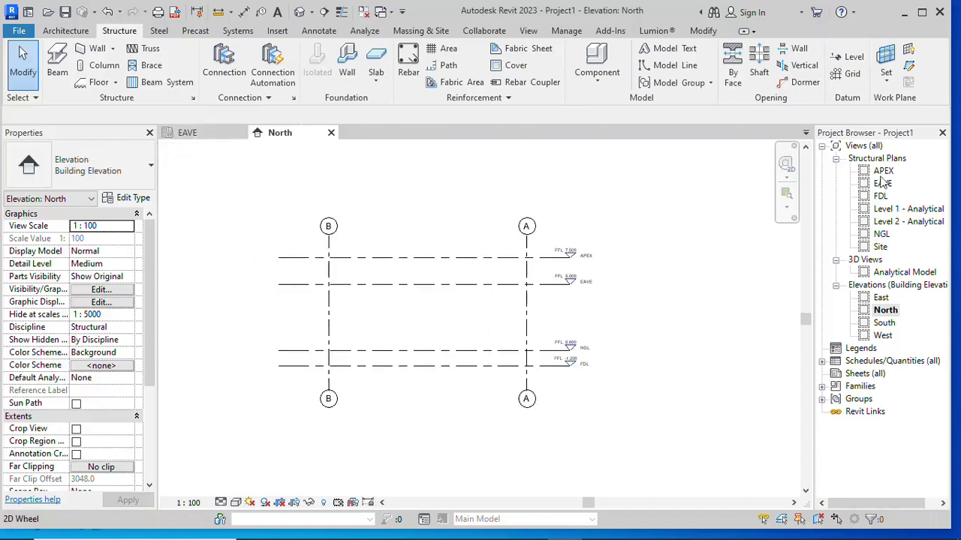
# Open the NGL structural plan and edit grid 3's label.
pyautogui.doubleClick(881, 234)
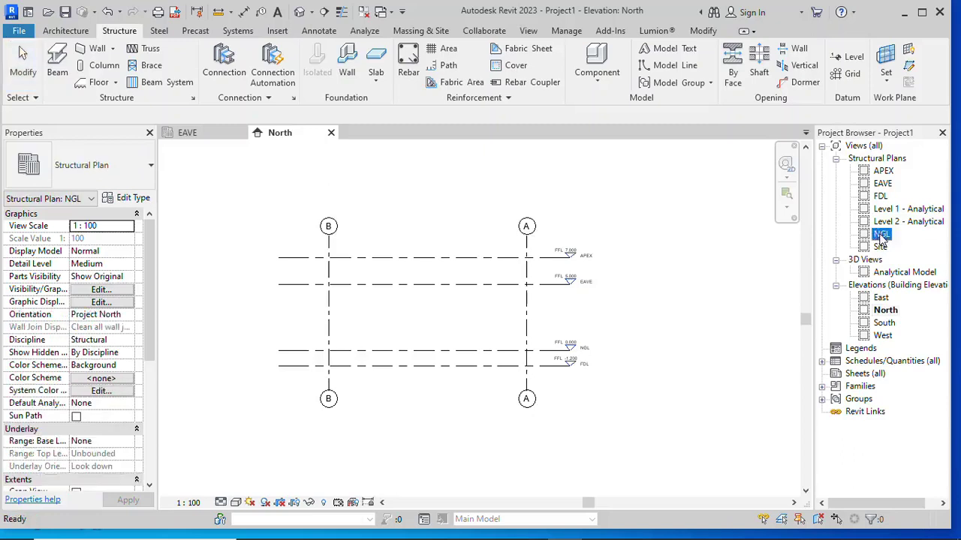
pyautogui.scroll(-1, 388, 228)
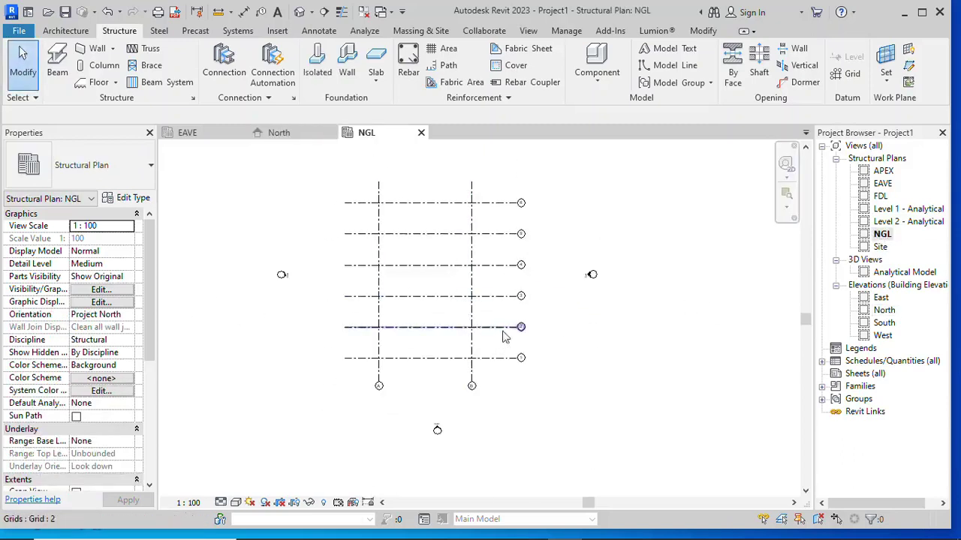
pyautogui.scroll(1, 503, 329)
pyautogui.click(512, 286)
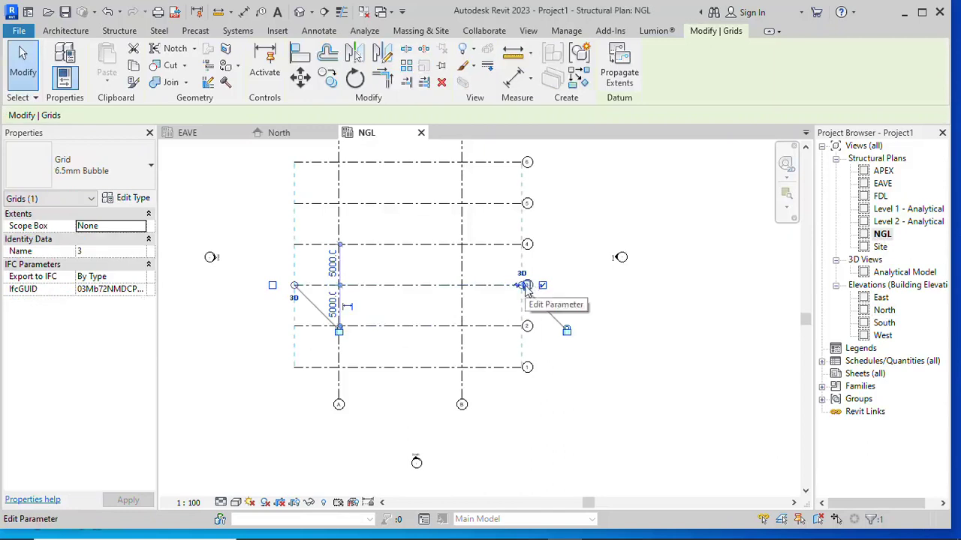
pyautogui.click(527, 286)
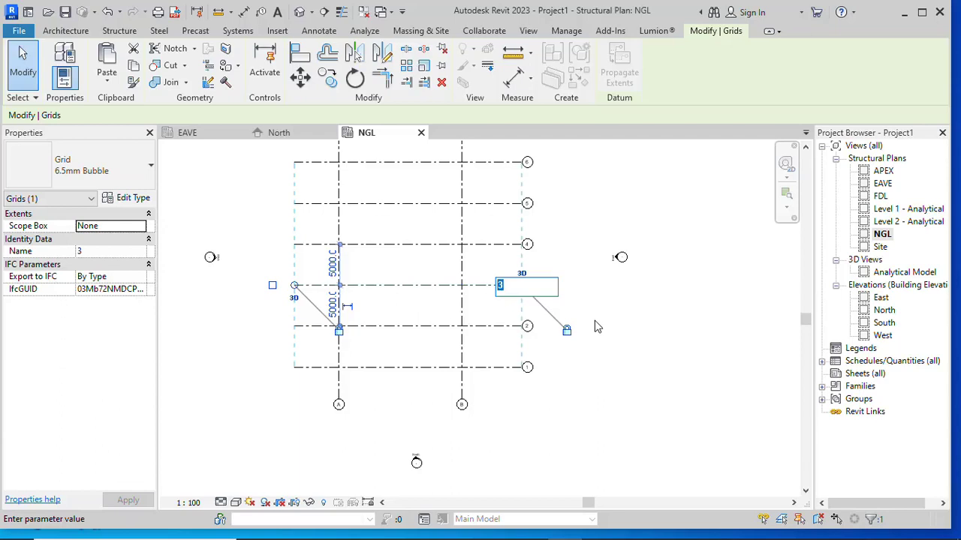
pyautogui.press('Return')
pyautogui.click(578, 382)
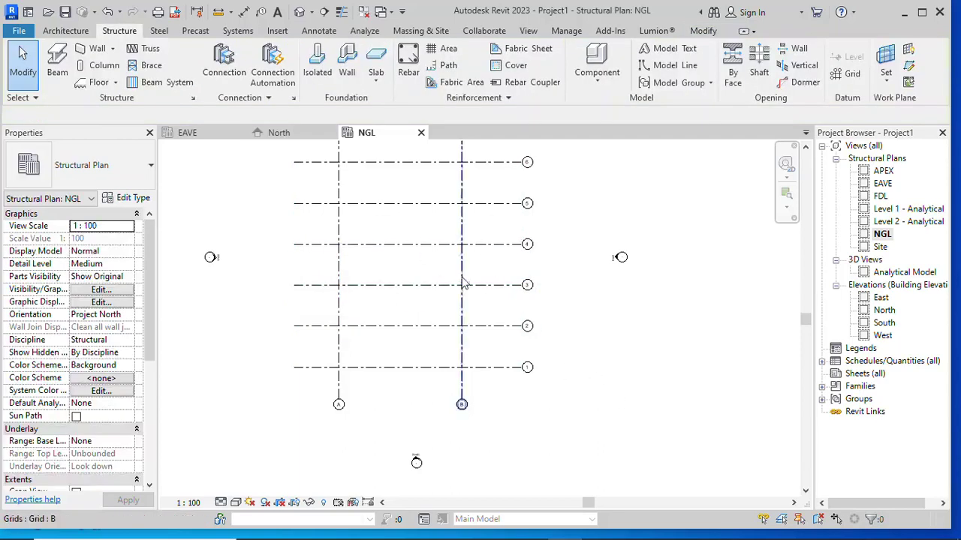
# Shorten the numbered grids by dragging their right ends slightly left.
pyautogui.click(503, 284)
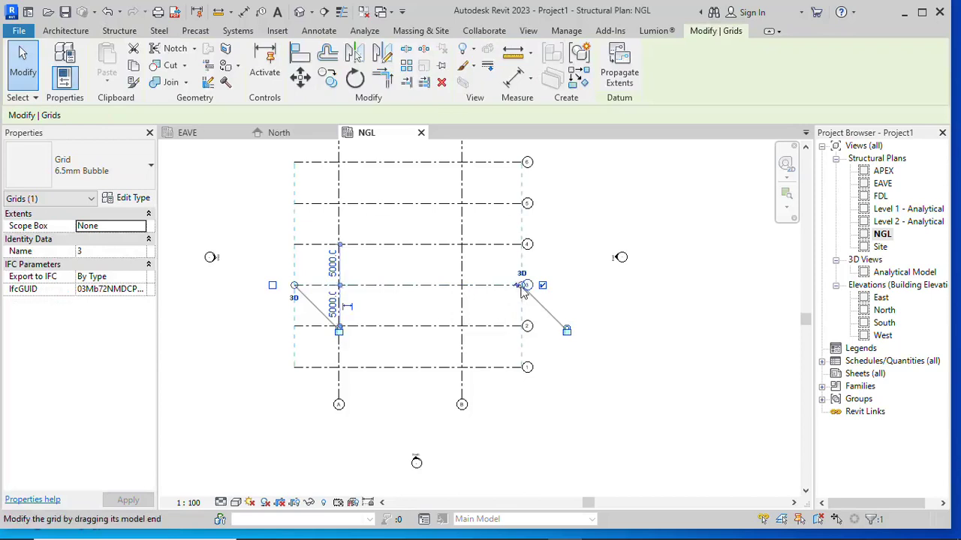
pyautogui.moveTo(519, 285); pyautogui.dragTo(508, 293)
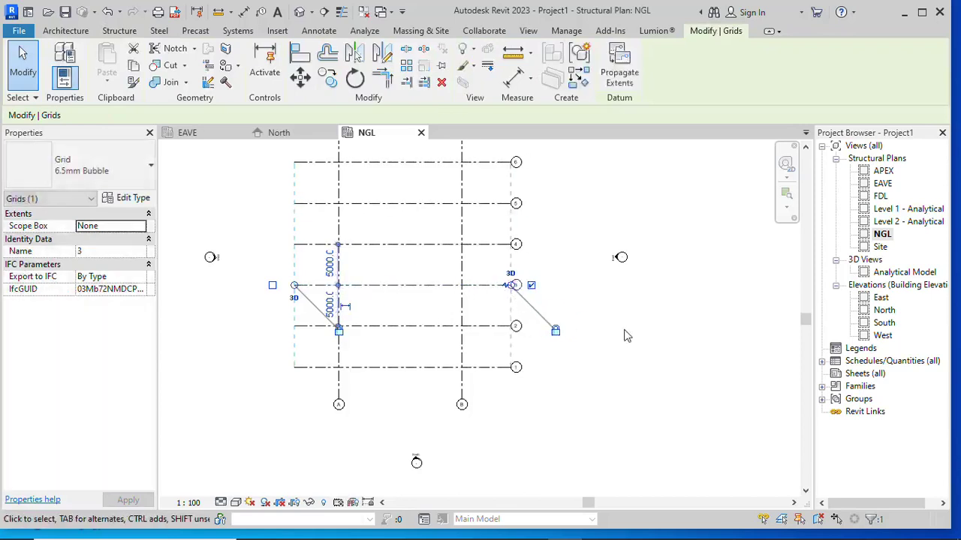
pyautogui.click(626, 332)
pyautogui.scroll(-2, 383, 311)
pyautogui.scroll(2, 368, 353)
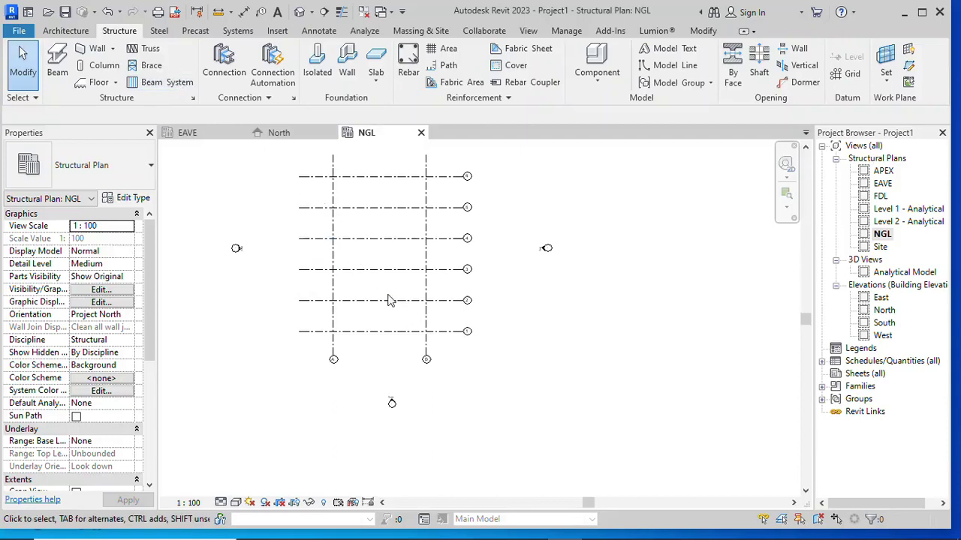
pyautogui.scroll(-1, 373, 366)
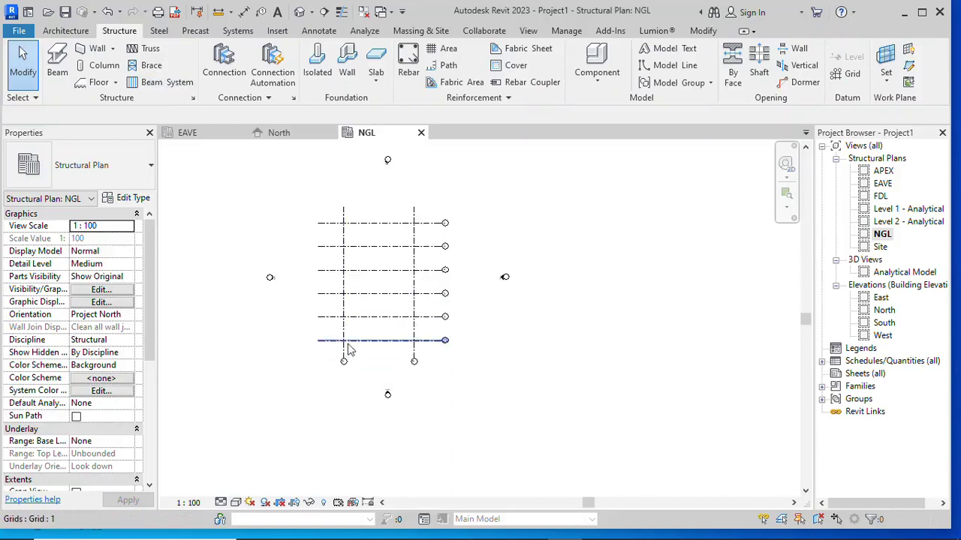
pyautogui.scroll(3, 398, 376)
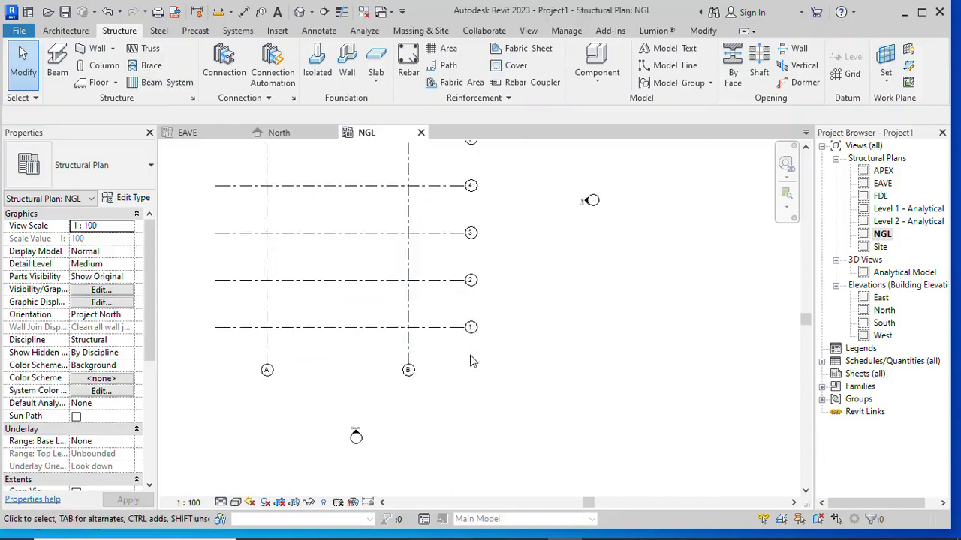
pyautogui.scroll(1, 535, 36)
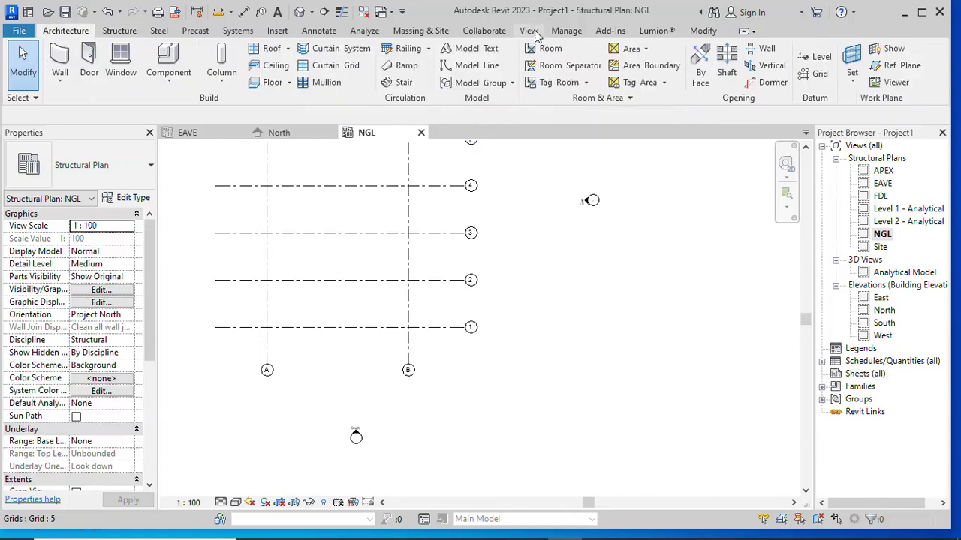
# Place a framing elevation on grid 1 between grids A and B.
pyautogui.click(530, 31)
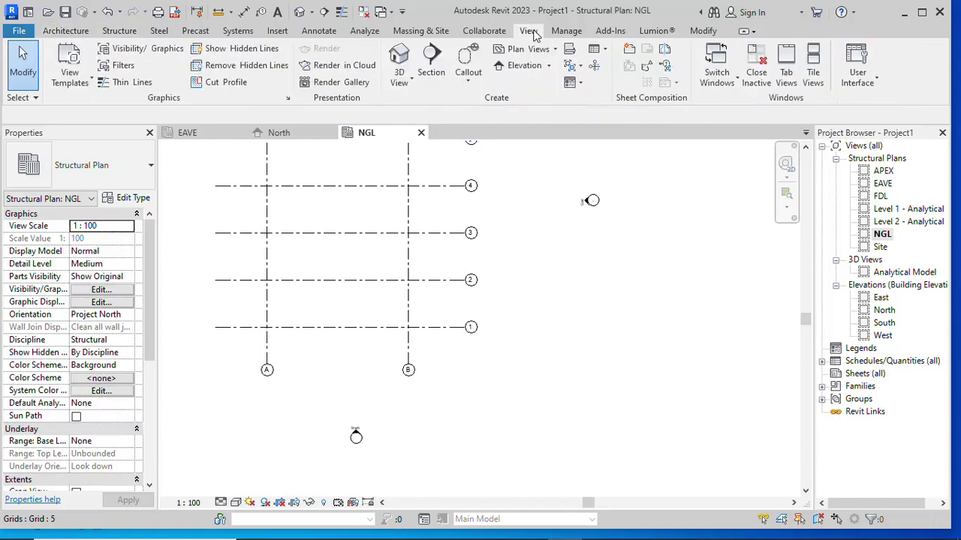
pyautogui.click(549, 67)
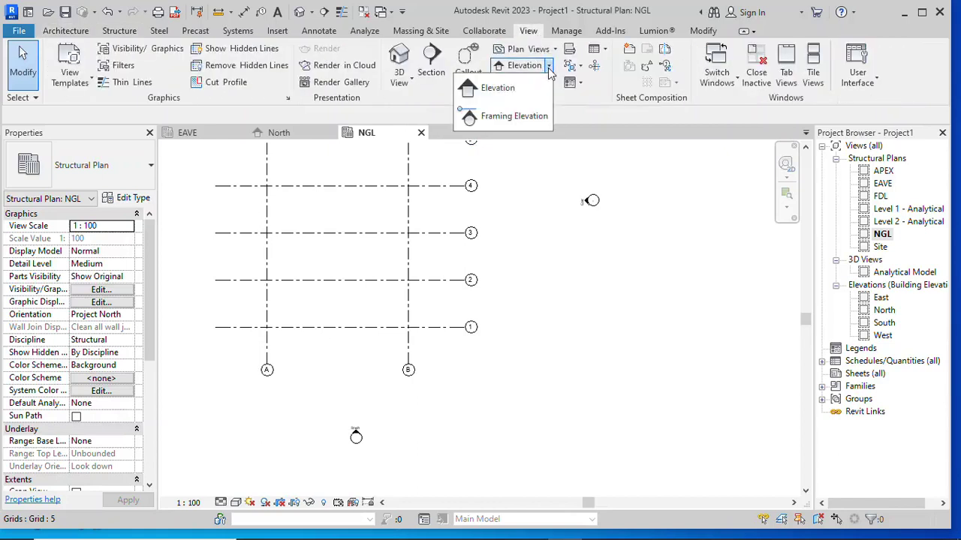
pyautogui.click(504, 119)
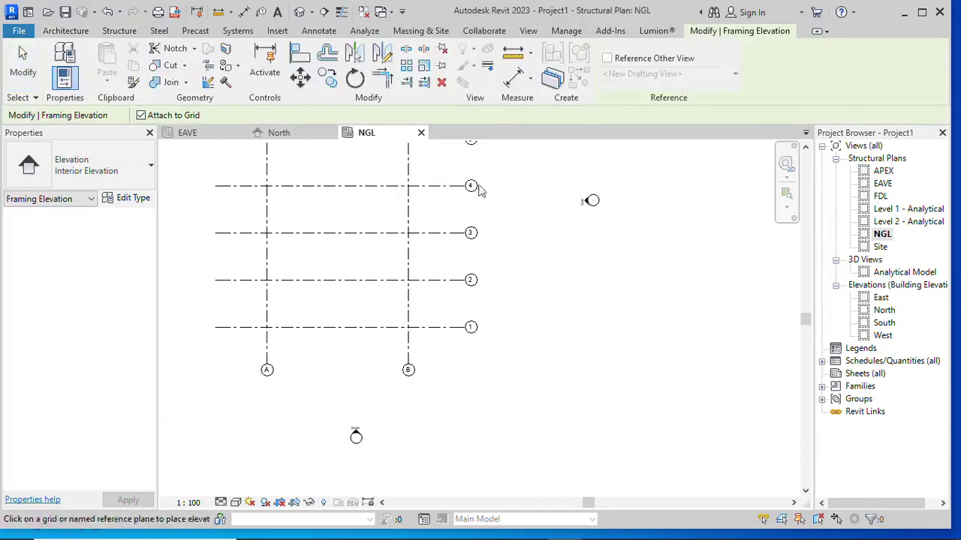
pyautogui.click(338, 335)
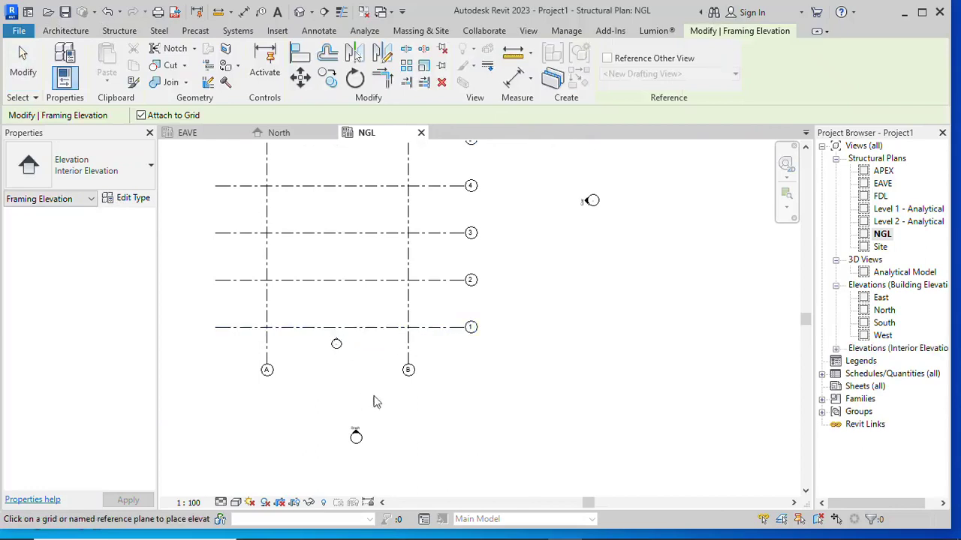
pyautogui.scroll(-2, 375, 399)
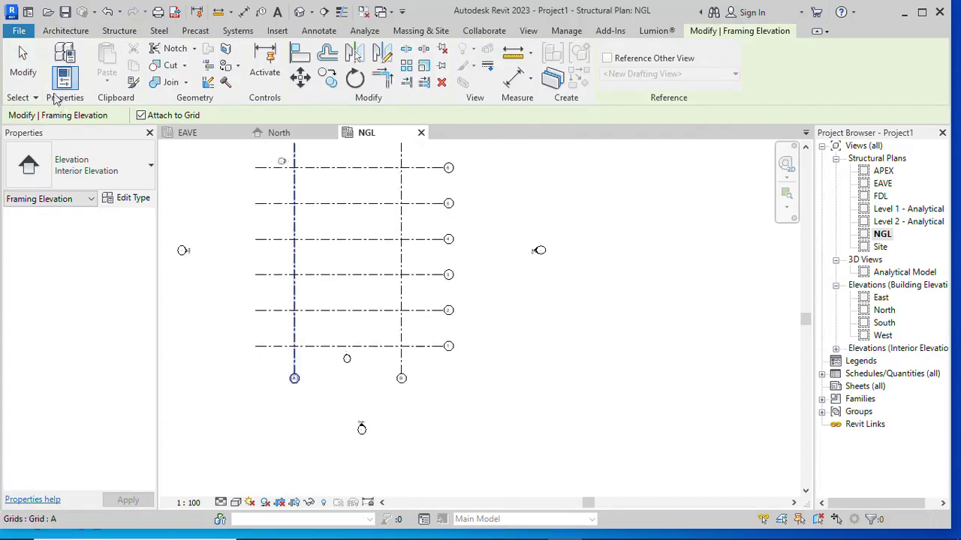
pyautogui.click(22, 64)
pyautogui.scroll(5, 341, 362)
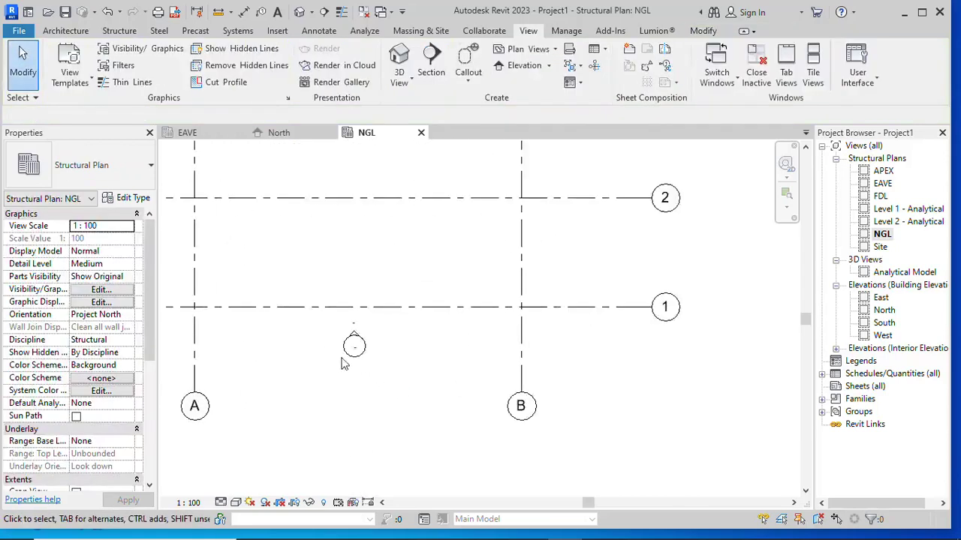
pyautogui.scroll(2, 341, 363)
# Extend the framing elevation's far clip depth to about 7129.2.
pyautogui.click(361, 325)
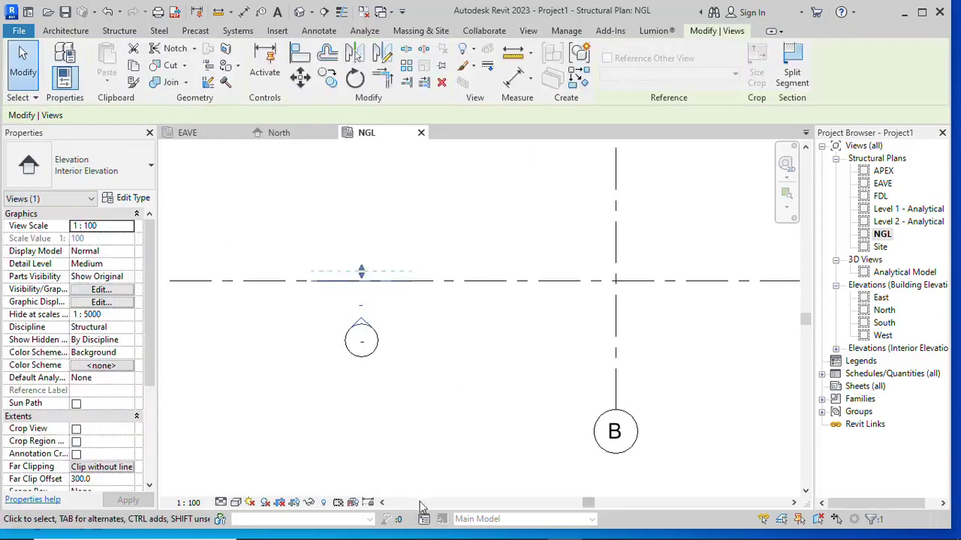
pyautogui.scroll(-4, 417, 501)
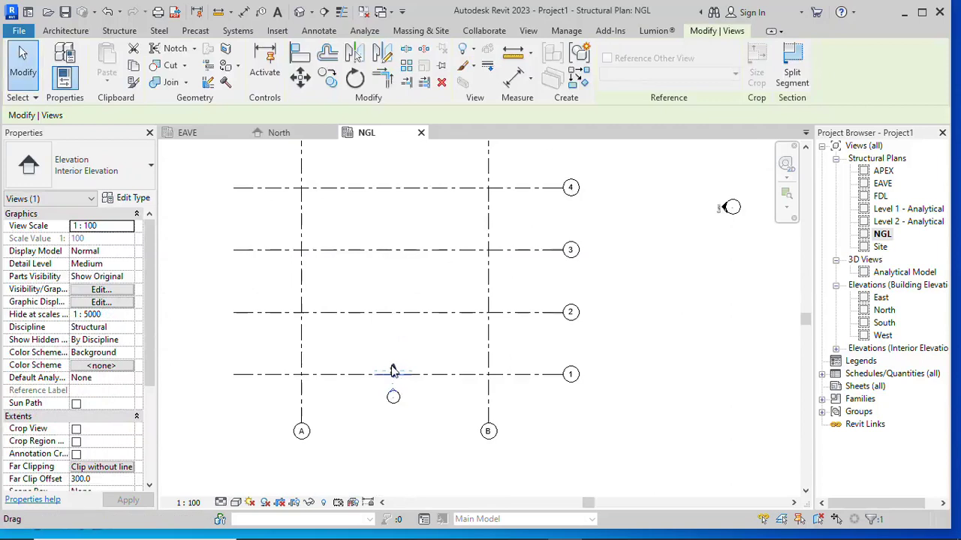
pyautogui.moveTo(392, 371); pyautogui.dragTo(384, 338)
pyautogui.moveTo(378, 286)
pyautogui.mouseDown()
pyautogui.moveTo(393, 281)
pyautogui.moveTo(391, 345)
pyautogui.mouseUp()
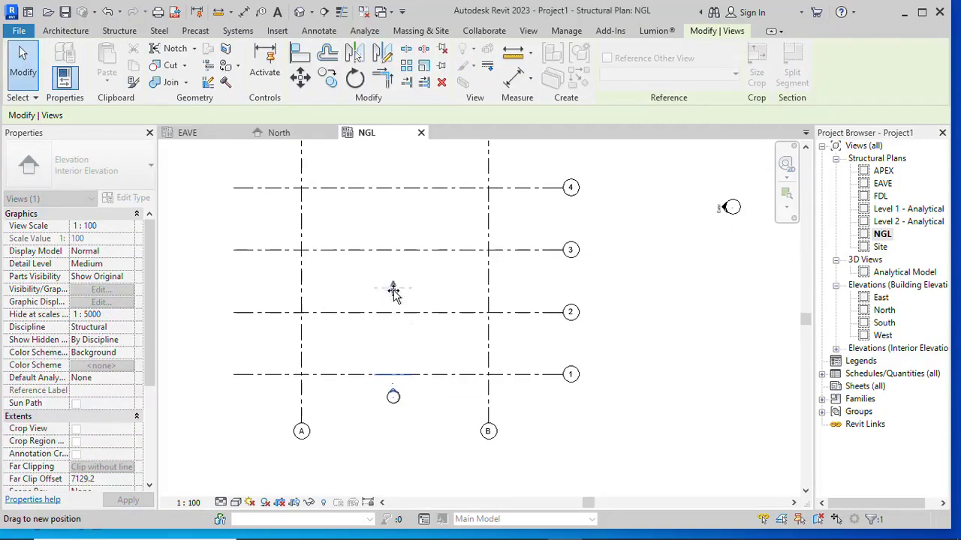
pyautogui.moveTo(393, 293); pyautogui.dragTo(392, 290)
pyautogui.click(612, 384)
pyautogui.scroll(2, 403, 395)
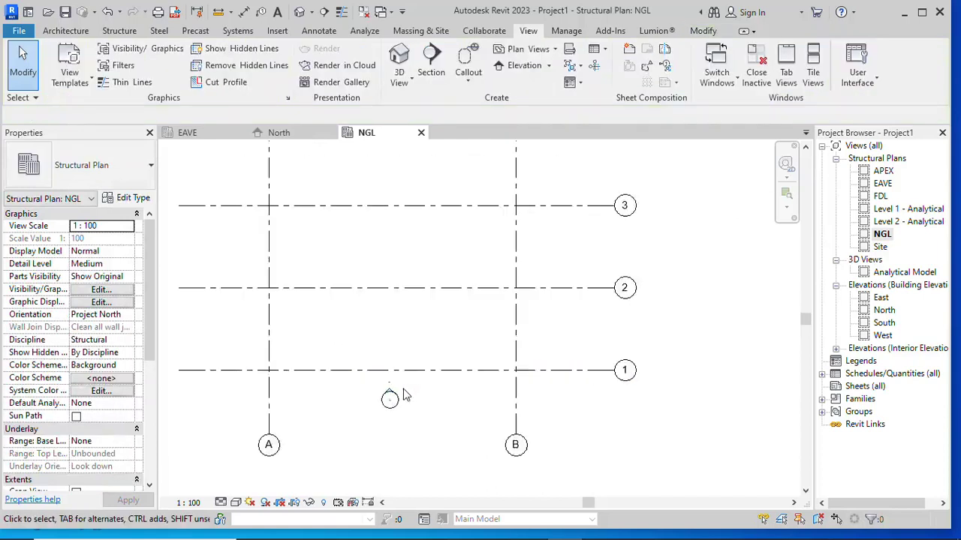
pyautogui.scroll(4, 403, 395)
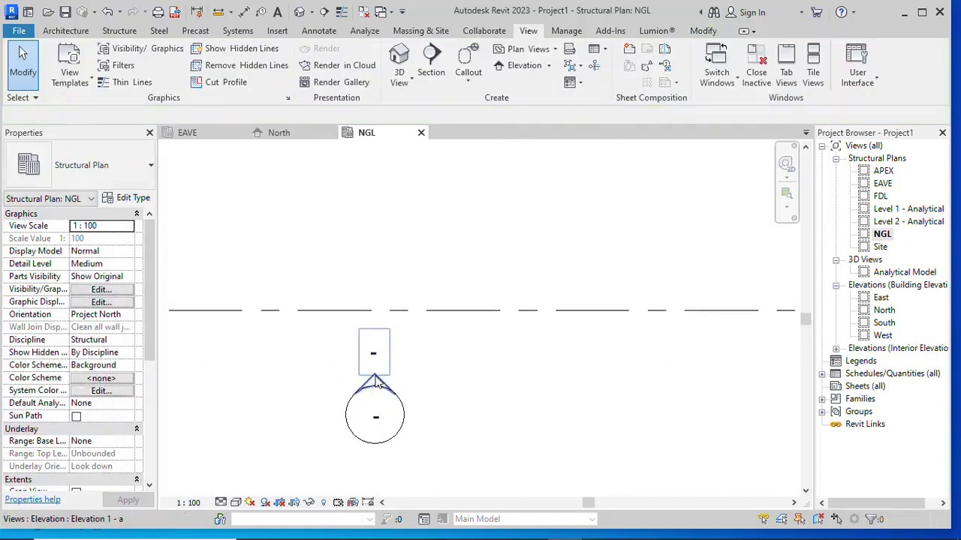
# Open the Elevation 1 - a framing elevation view from its marker.
pyautogui.doubleClick(373, 386)
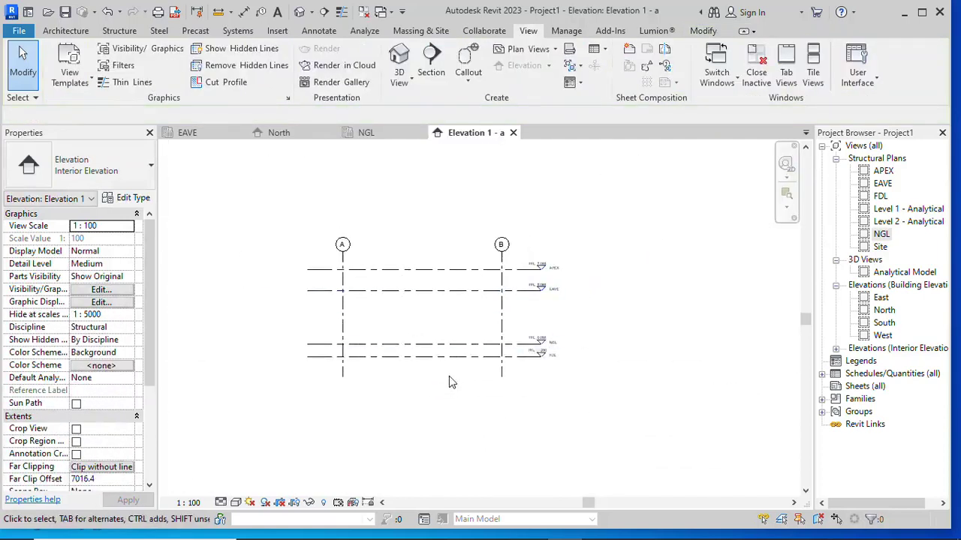
pyautogui.scroll(1, 451, 375)
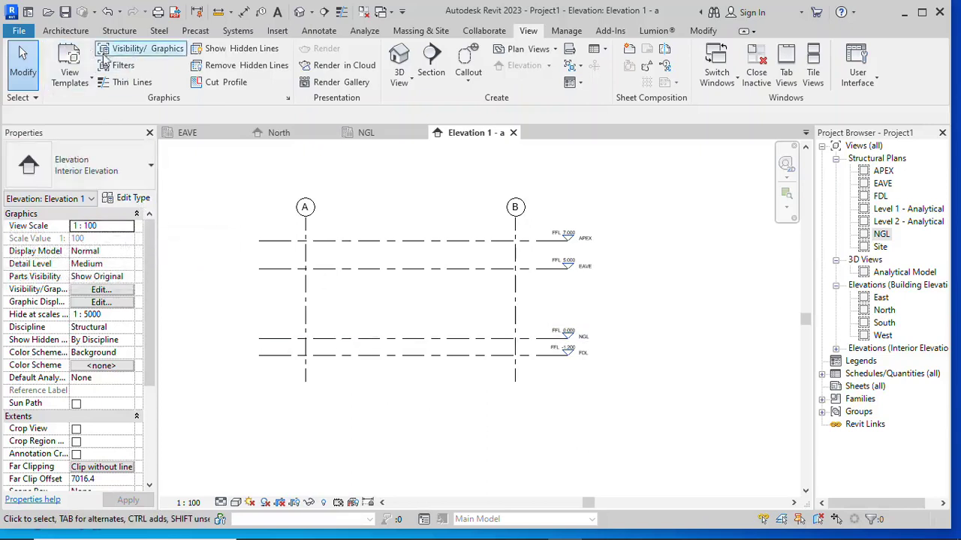
pyautogui.click(119, 31)
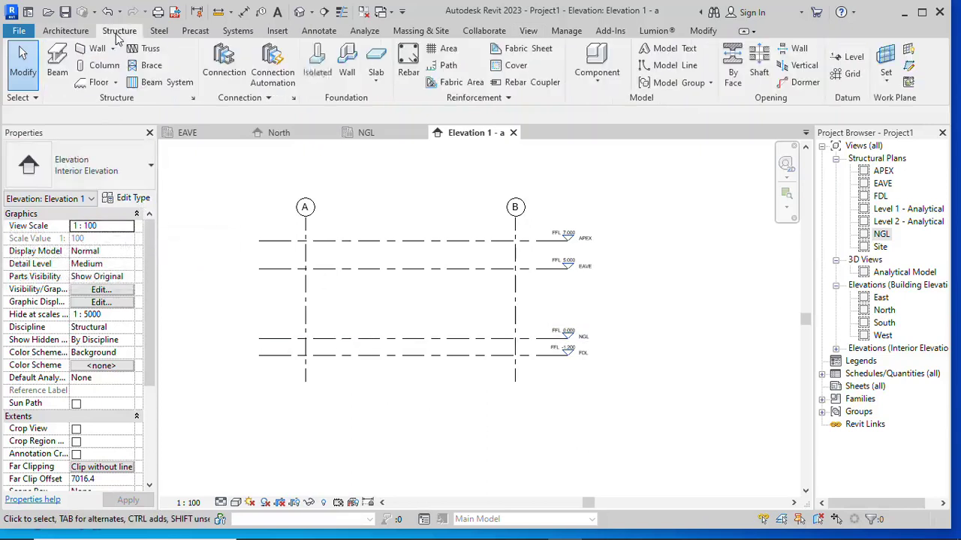
# Start a structural column with type UB-Universal Beams-Column UB305x102x25.
pyautogui.click(109, 73)
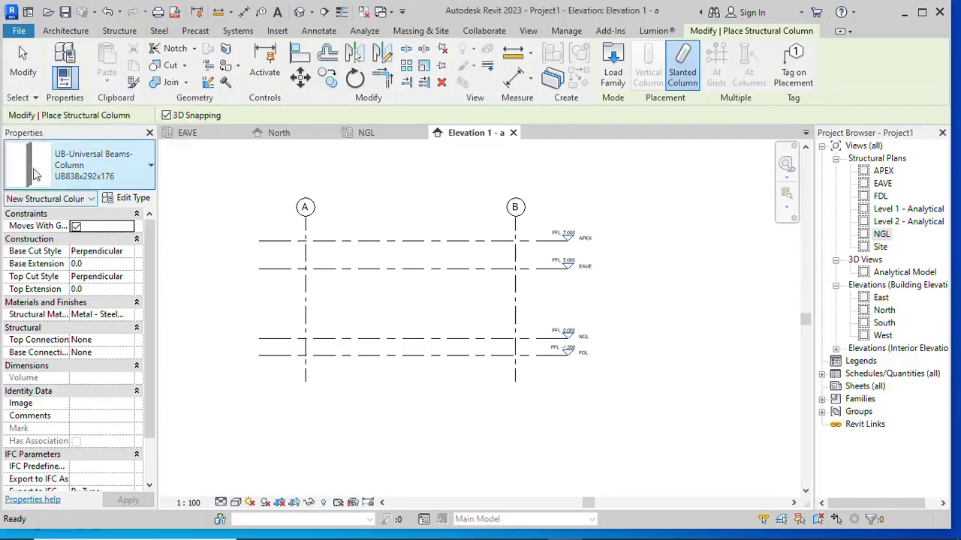
pyautogui.click(84, 165)
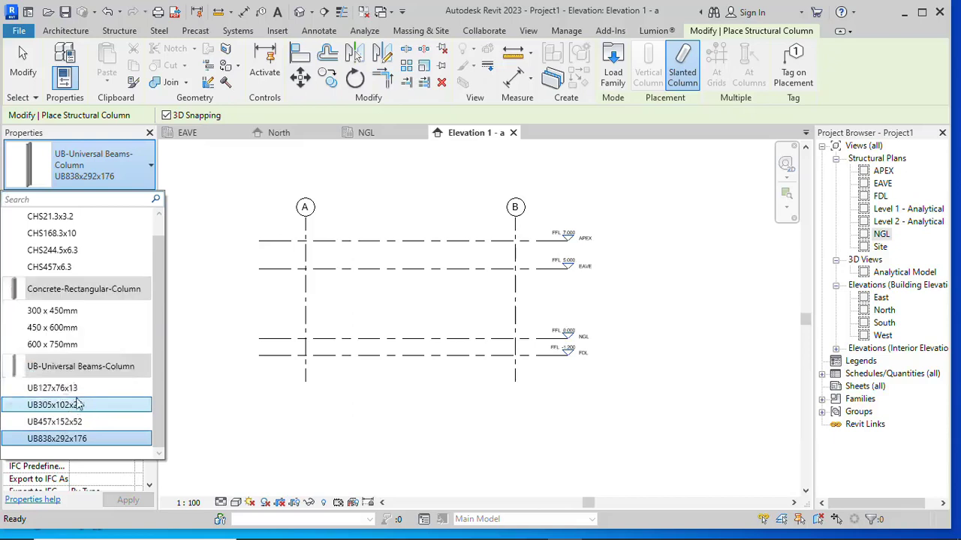
pyautogui.scroll(1, 85, 419)
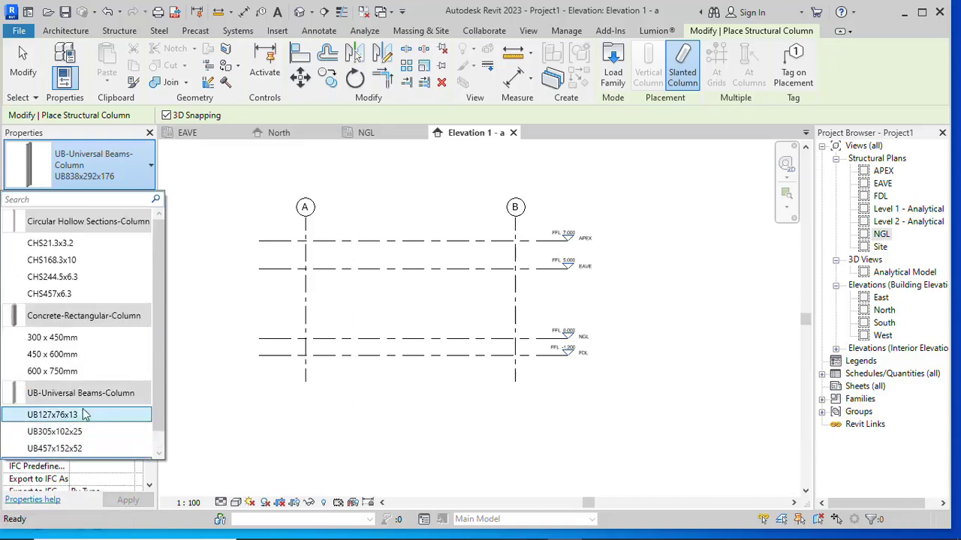
pyautogui.scroll(-1, 84, 409)
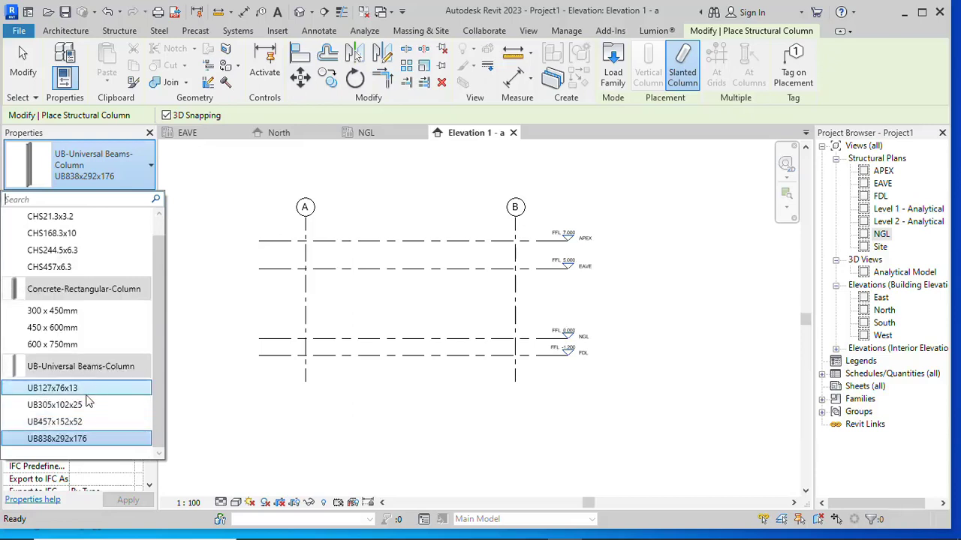
pyautogui.click(70, 387)
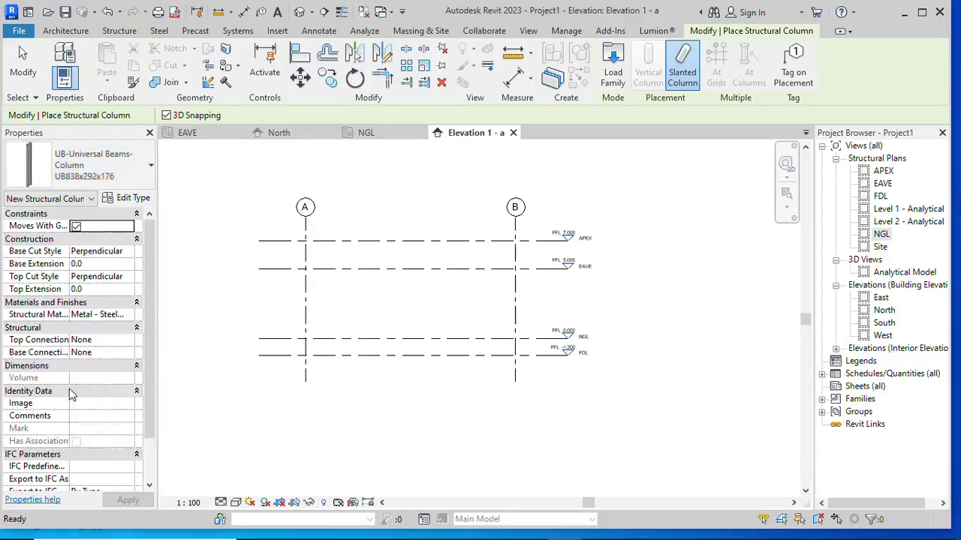
pyautogui.click(150, 166)
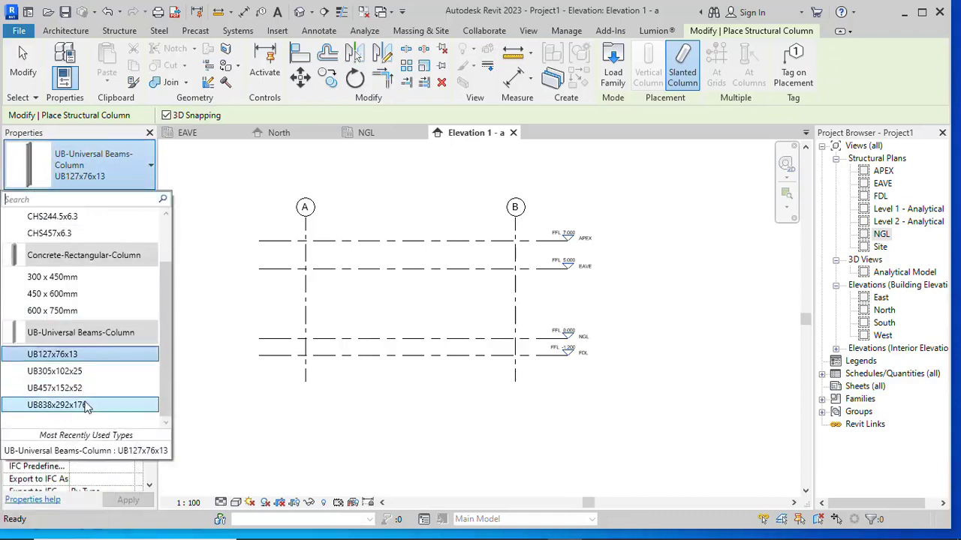
pyautogui.click(66, 371)
# Place a UB305x102x25 column on grid A from NGL up to EAVE.
pyautogui.scroll(5, 305, 354)
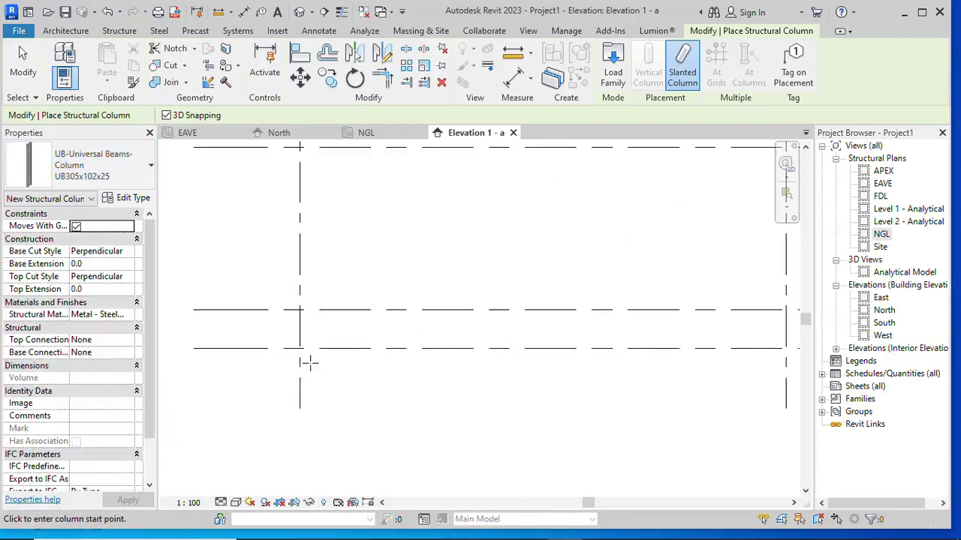
pyautogui.scroll(-3, 298, 343)
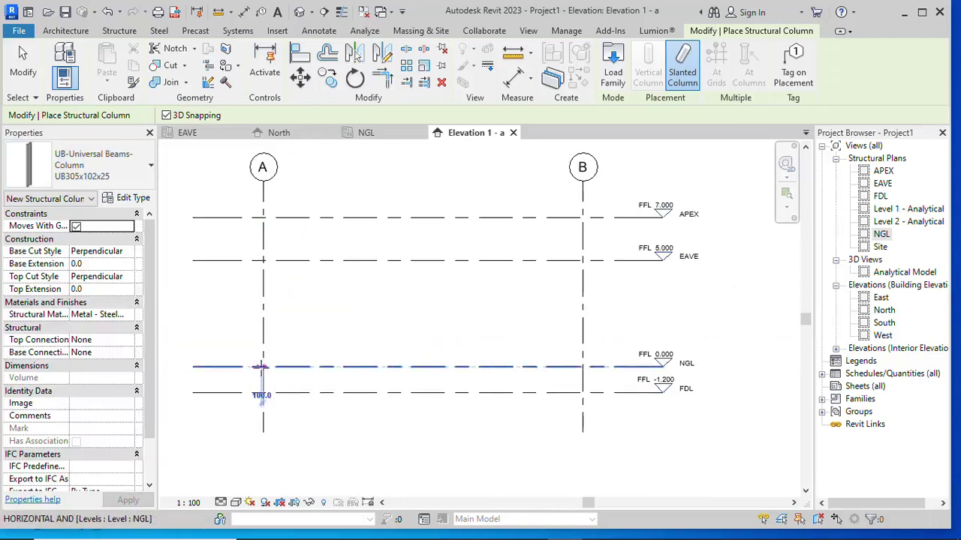
pyautogui.click(263, 368)
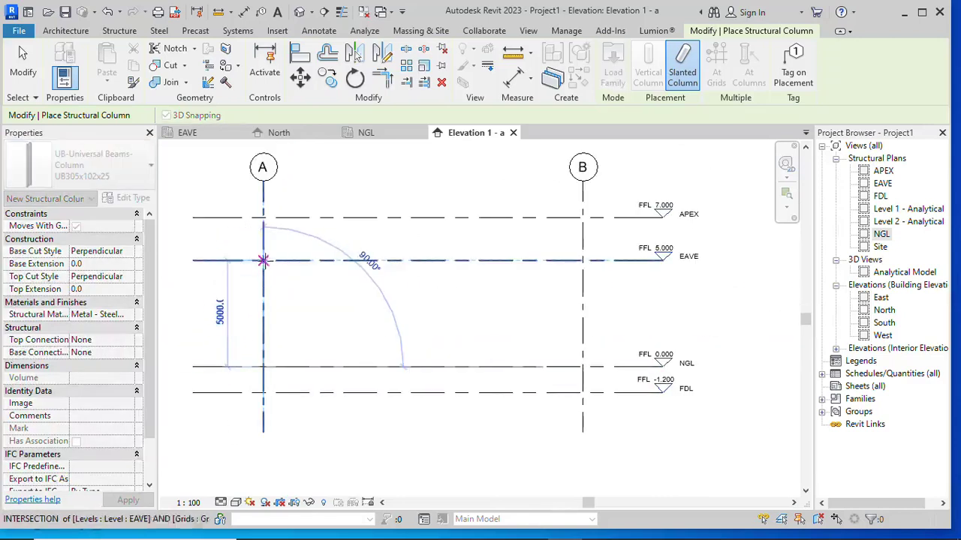
pyautogui.click(262, 260)
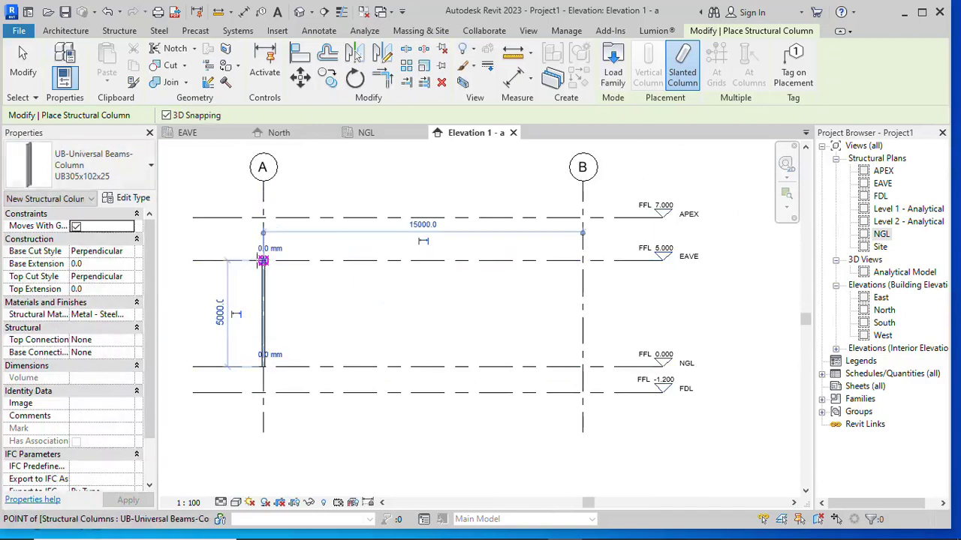
pyautogui.click(22, 66)
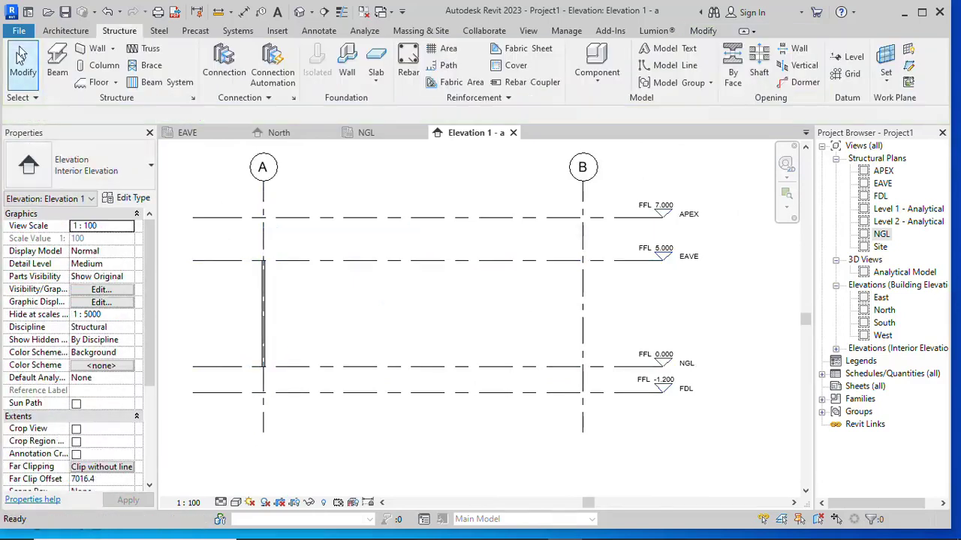
# Set the elevation's detail level to Fine.
pyautogui.click(267, 352)
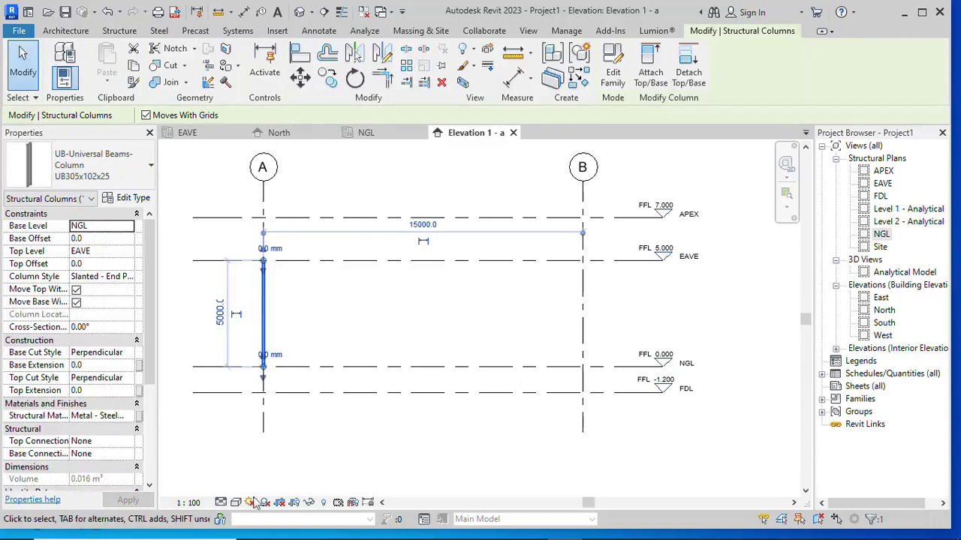
pyautogui.click(235, 503)
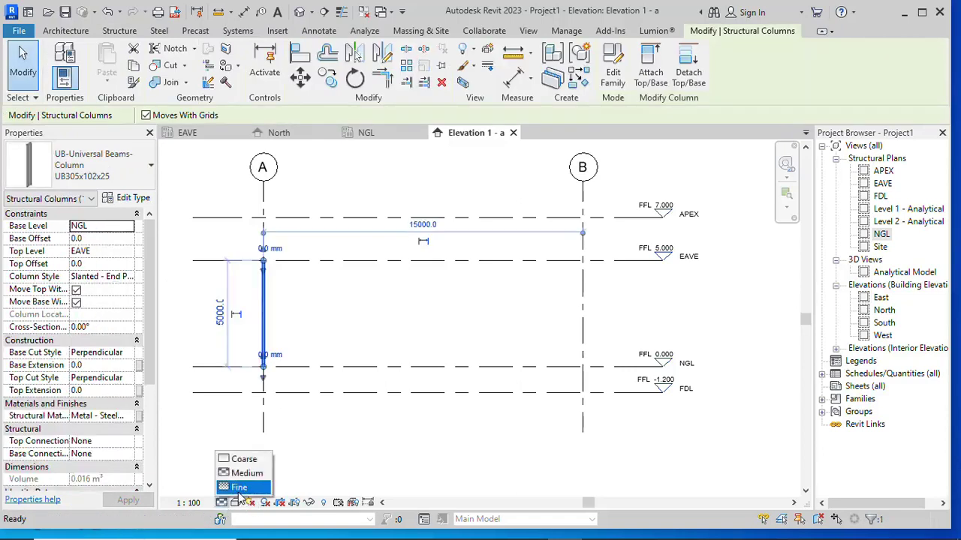
pyautogui.click(238, 488)
pyautogui.click(289, 381)
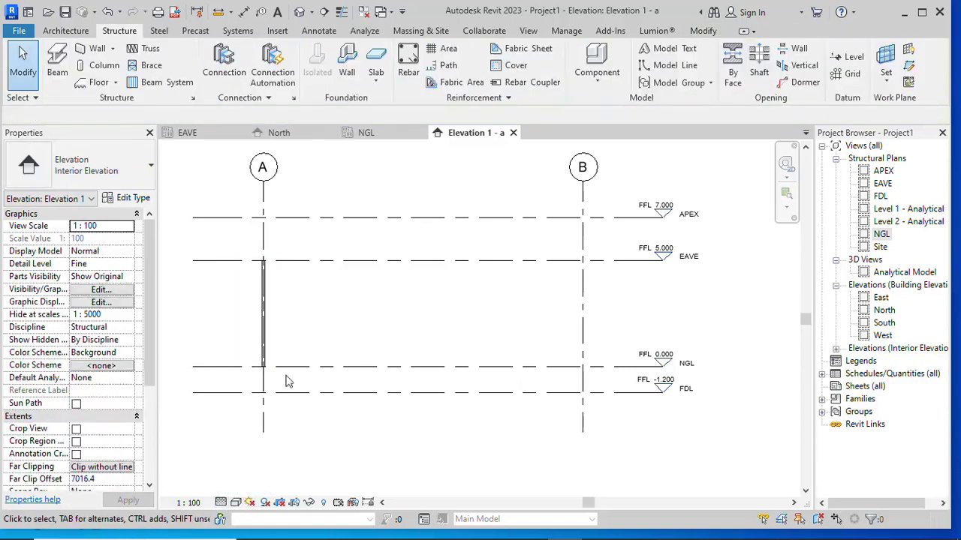
pyautogui.scroll(1, 272, 322)
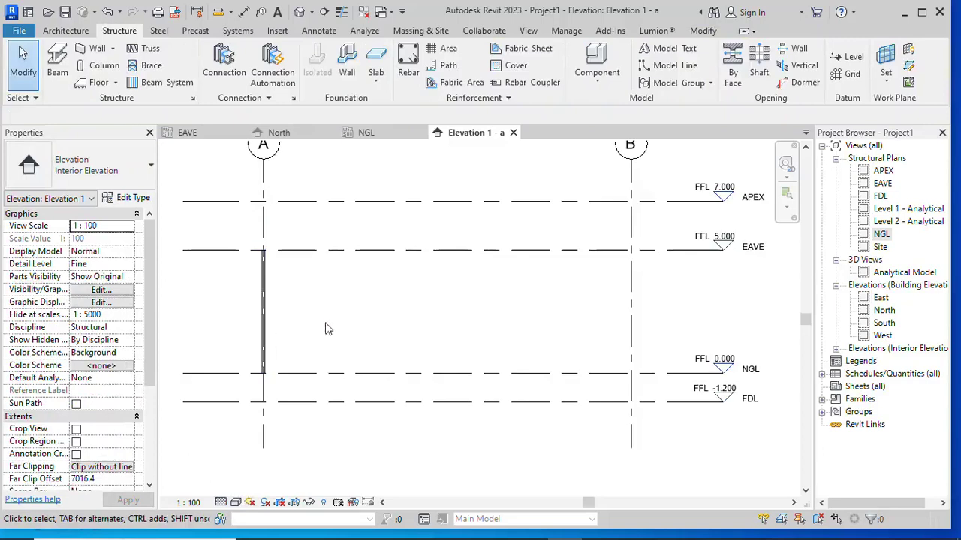
pyautogui.scroll(-2, 298, 324)
pyautogui.scroll(1, 263, 342)
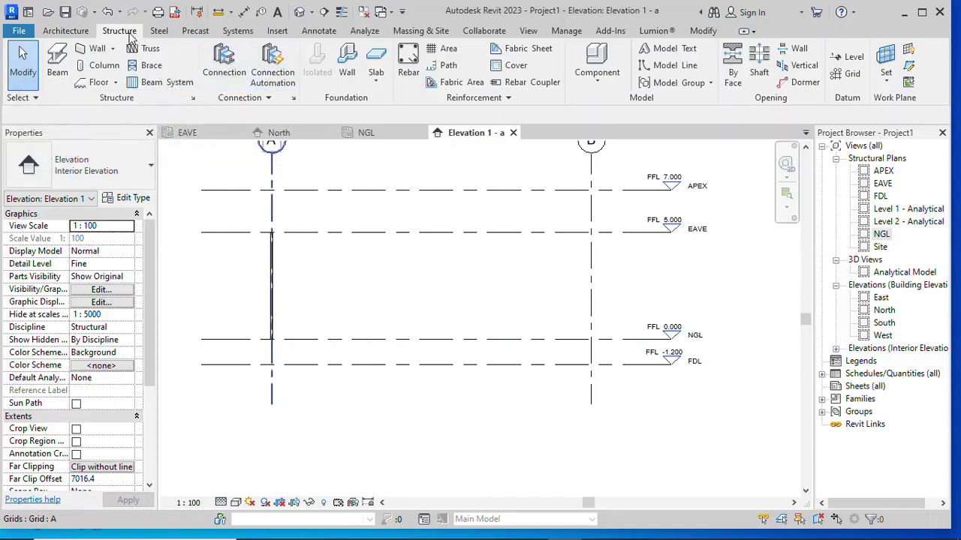
# Duplicate the Concrete-Rectangular-Column 300 x 450mm type as '500x 500mm 2'.
pyautogui.click(104, 65)
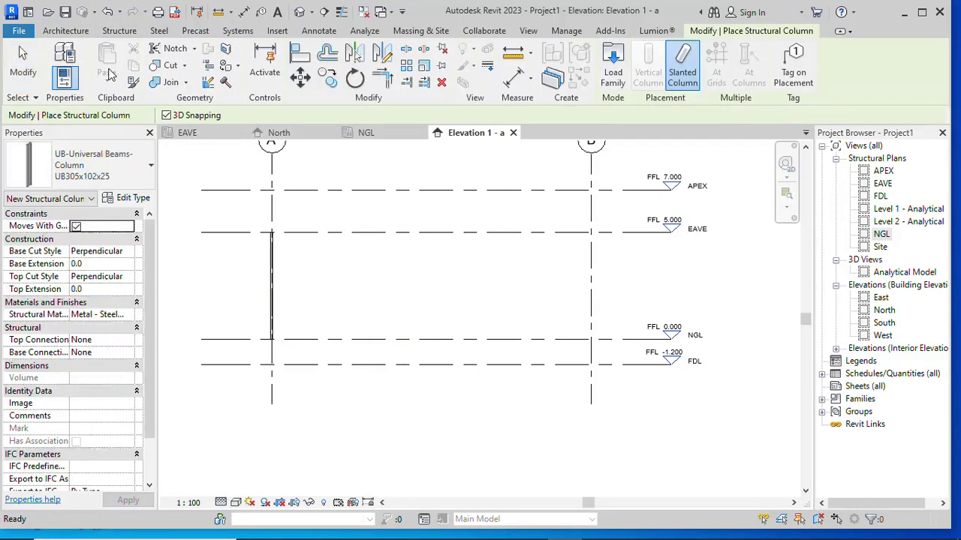
pyautogui.click(149, 168)
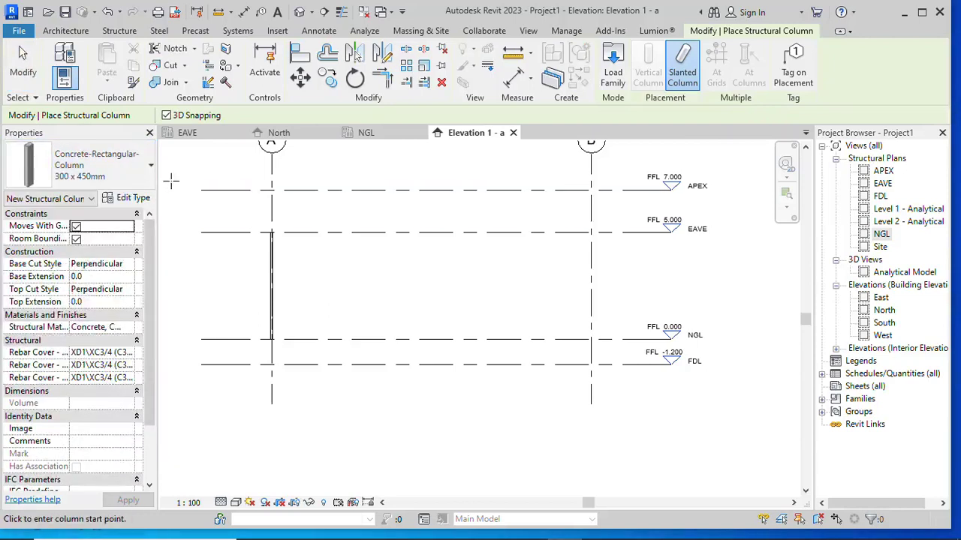
pyautogui.click(128, 198)
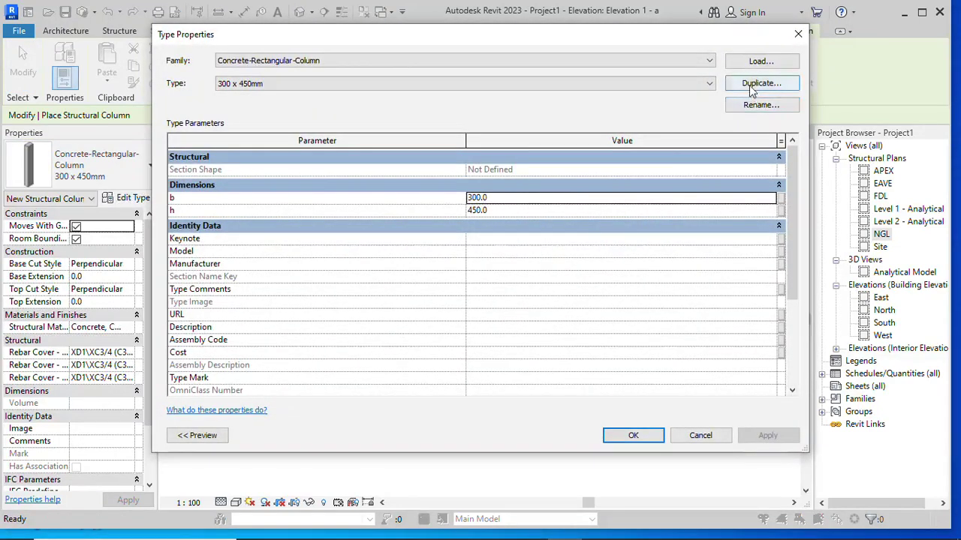
pyautogui.click(754, 83)
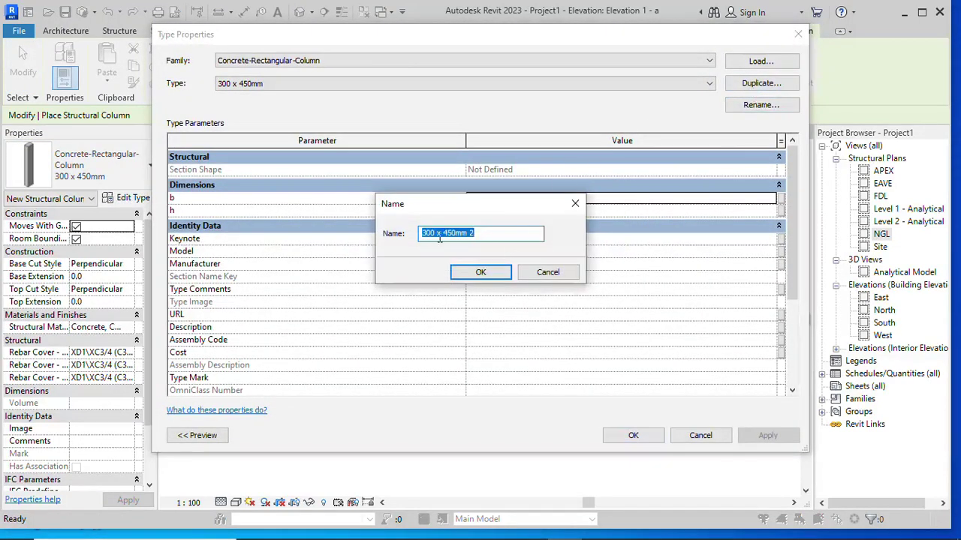
pyautogui.moveTo(438, 234); pyautogui.dragTo(420, 234)
pyautogui.write('599')
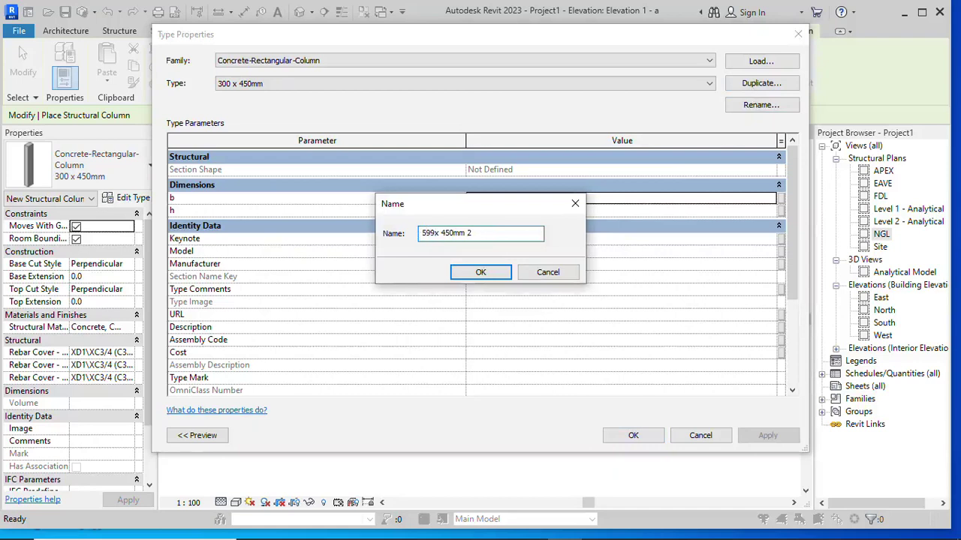
pyautogui.press('BackSpace')
pyautogui.press('BackSpace')
pyautogui.press('BackSpace')
pyautogui.write('500')
pyautogui.click(483, 273)
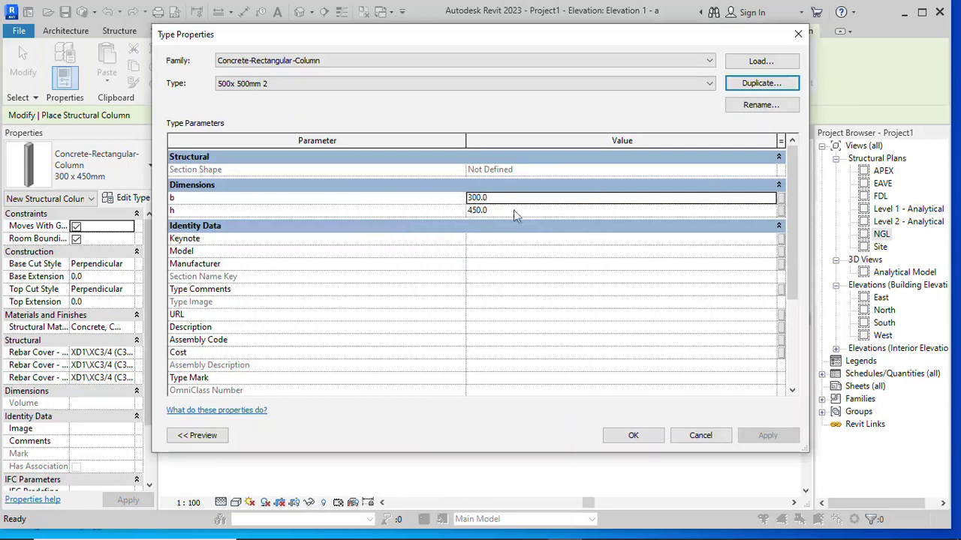
# Set the new column type's b and h to 500 and apply.
pyautogui.moveTo(492, 199); pyautogui.dragTo(464, 200)
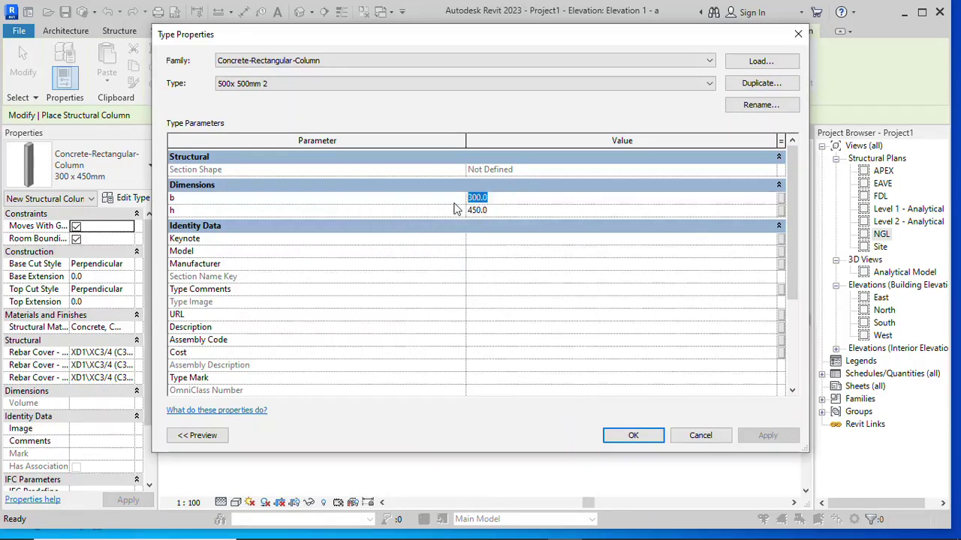
pyautogui.write('5')
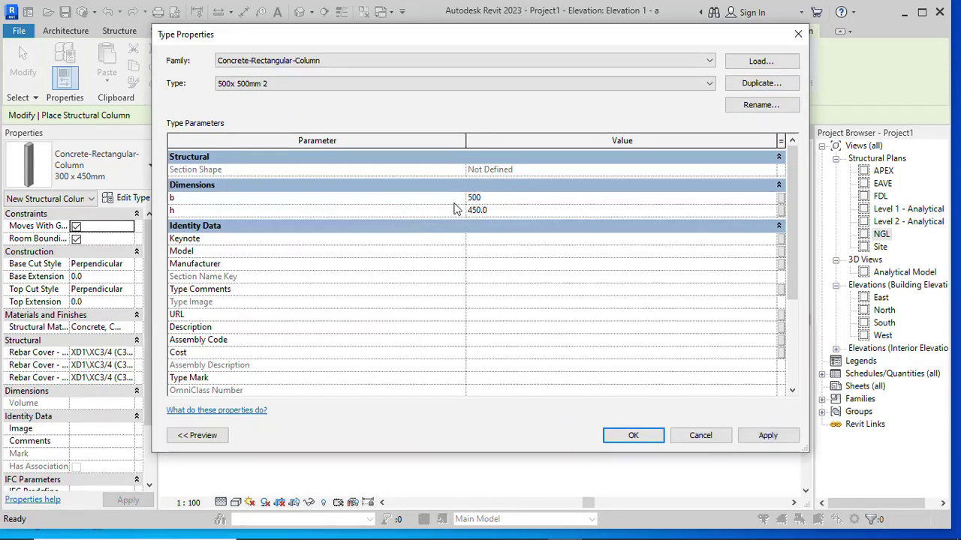
pyautogui.write('00')
pyautogui.moveTo(492, 214); pyautogui.dragTo(437, 215)
pyautogui.write('500')
pyautogui.click(780, 439)
pyautogui.click(634, 436)
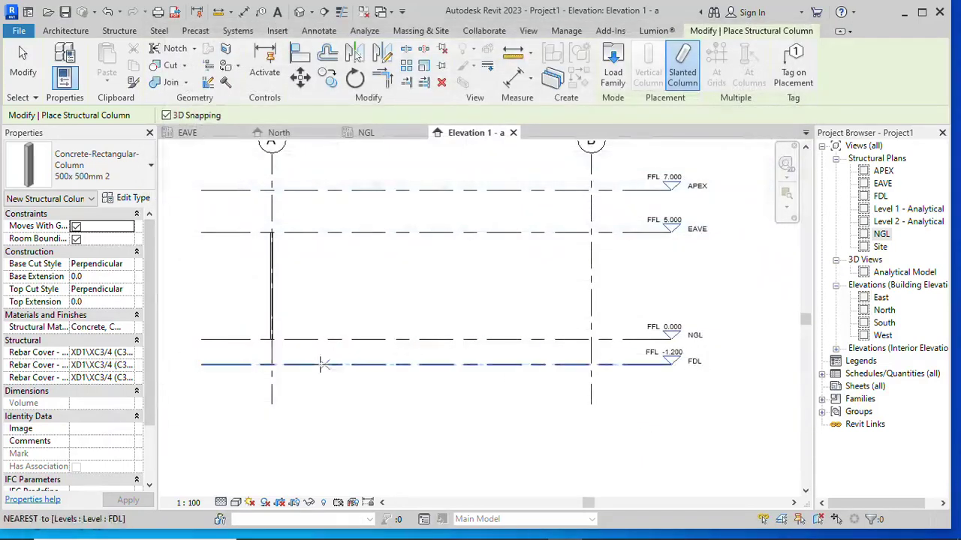
# Place the 500x 500mm 2 concrete pedestal on grid A from FDL up to NGL.
pyautogui.scroll(4, 271, 360)
pyautogui.scroll(3, 275, 359)
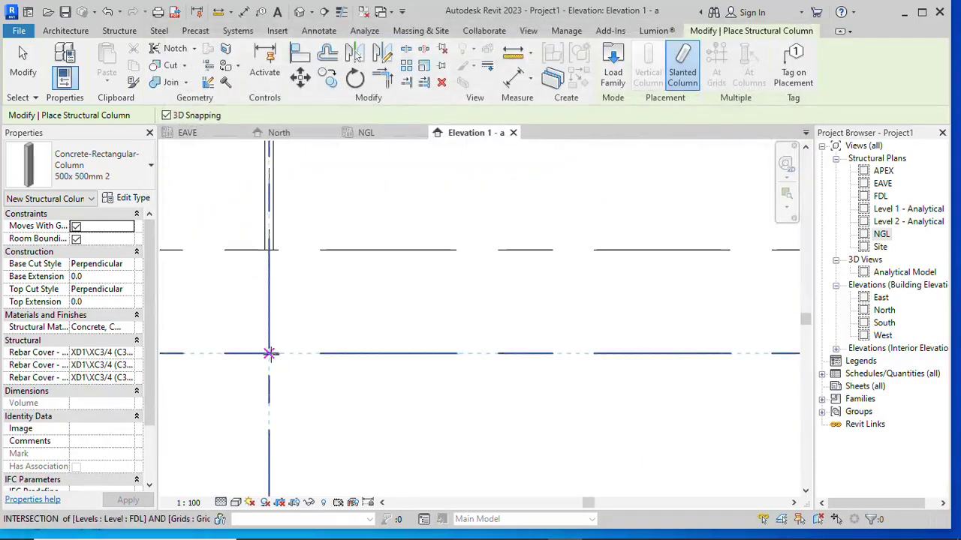
pyautogui.click(268, 353)
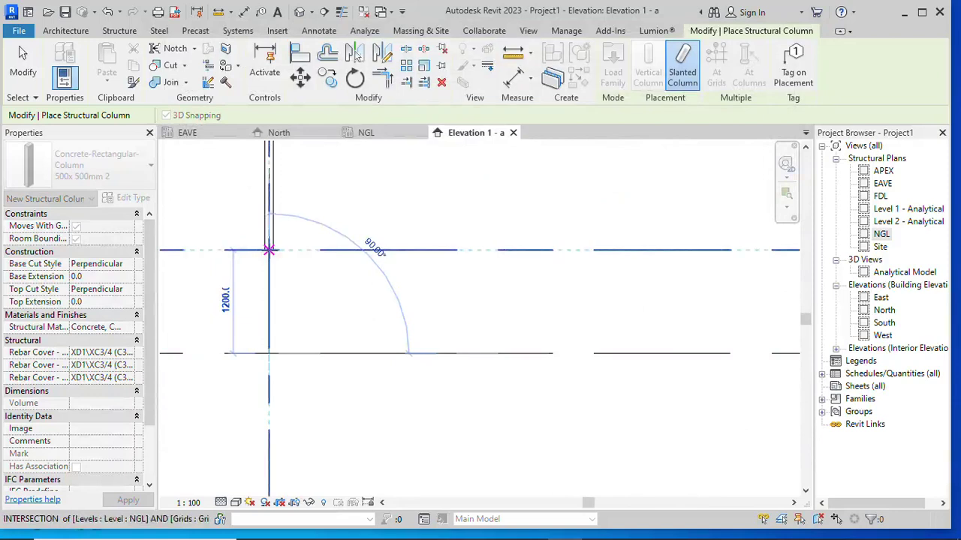
pyautogui.click(269, 250)
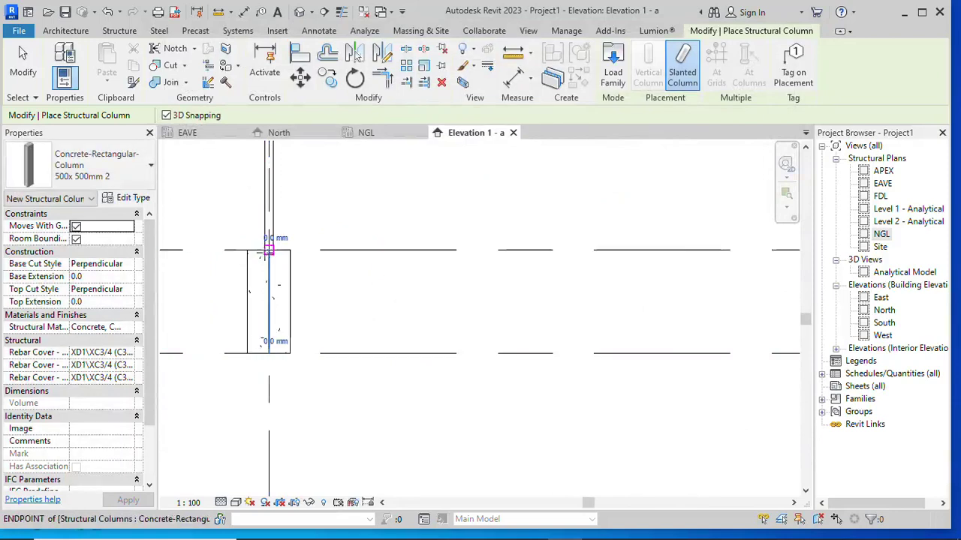
pyautogui.click(23, 67)
pyautogui.scroll(-1, 256, 330)
pyautogui.scroll(-1, 255, 336)
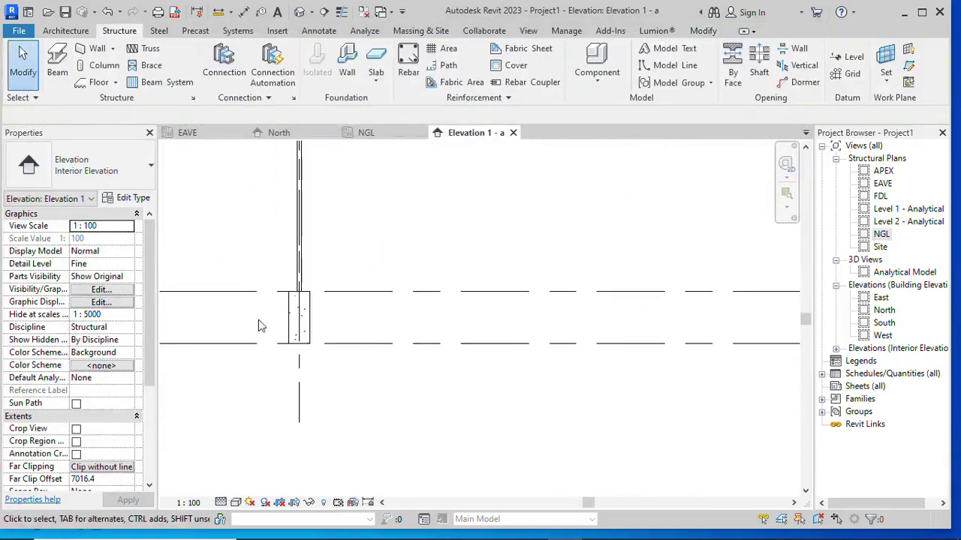
pyautogui.scroll(-1, 283, 351)
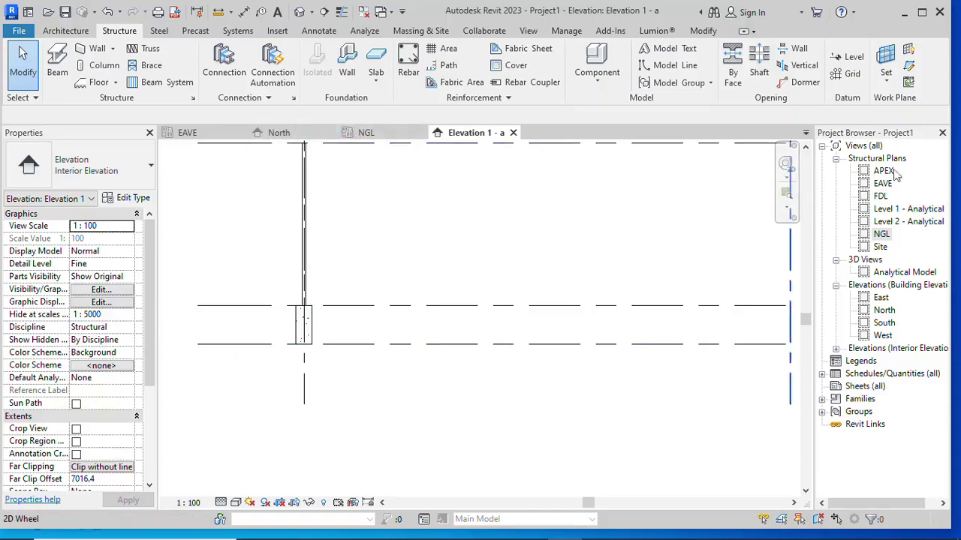
# Switch to the NGL structural plan view.
pyautogui.doubleClick(881, 195)
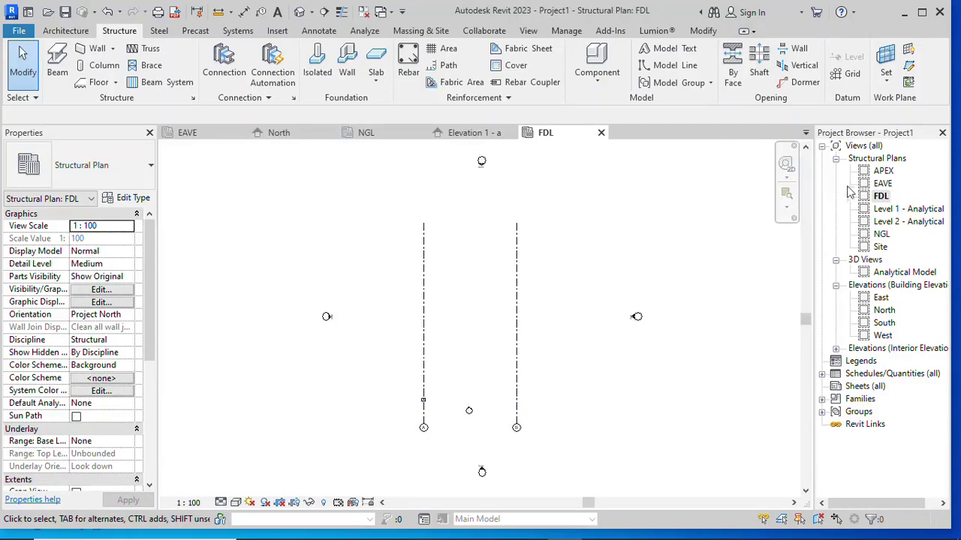
pyautogui.click(366, 133)
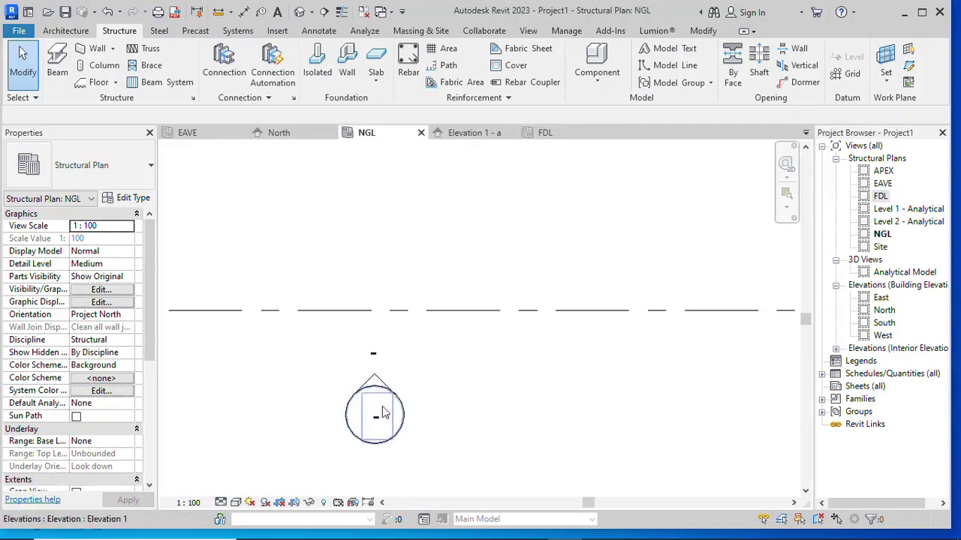
pyautogui.scroll(-4, 382, 301)
pyautogui.scroll(5, 318, 328)
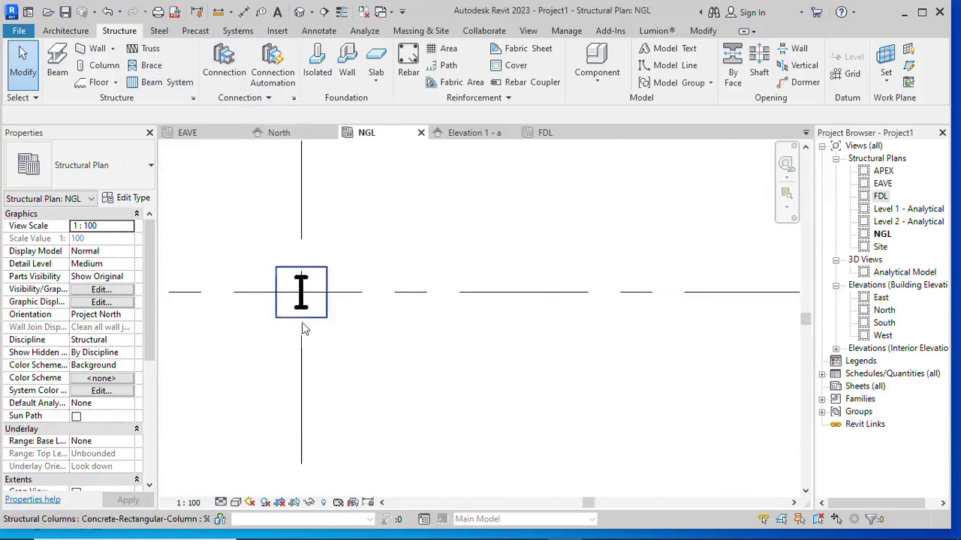
pyautogui.scroll(3, 307, 330)
# Rotate the UB column at grid A1 by 90° so its web runs horizontally.
pyautogui.click(310, 296)
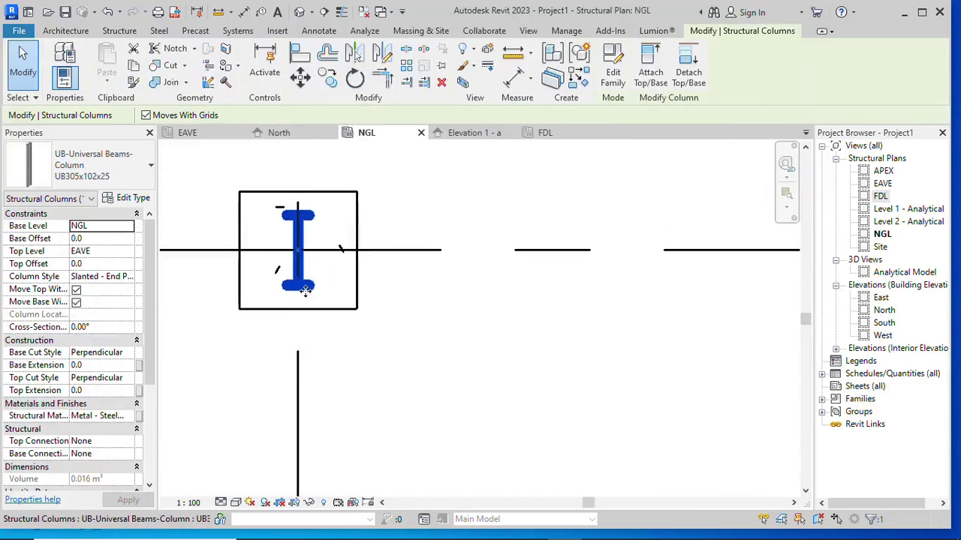
pyautogui.click(355, 78)
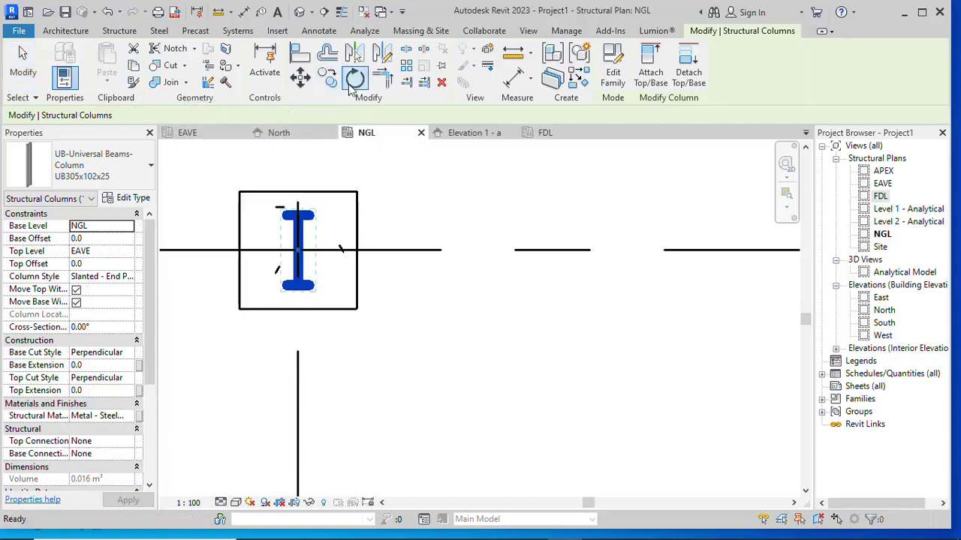
pyautogui.click(298, 208)
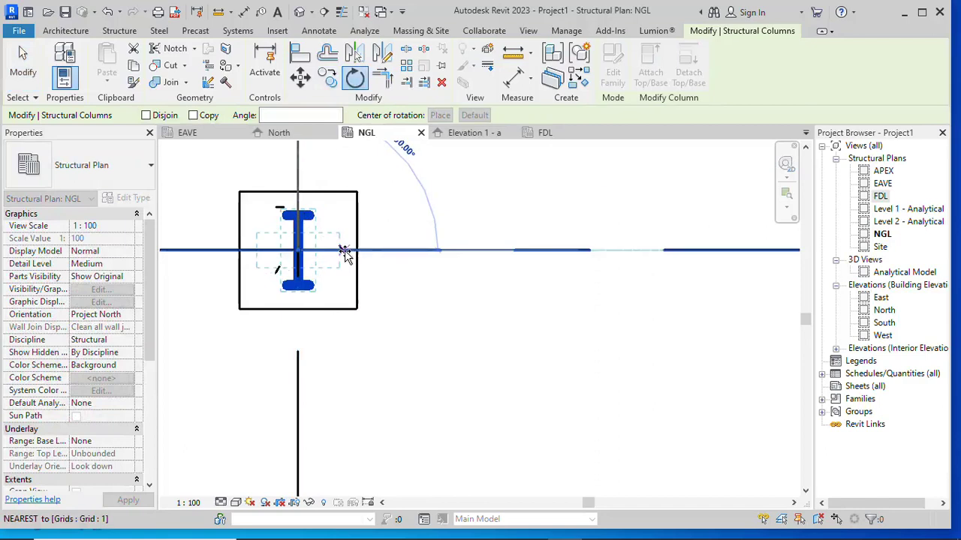
pyautogui.write('90')
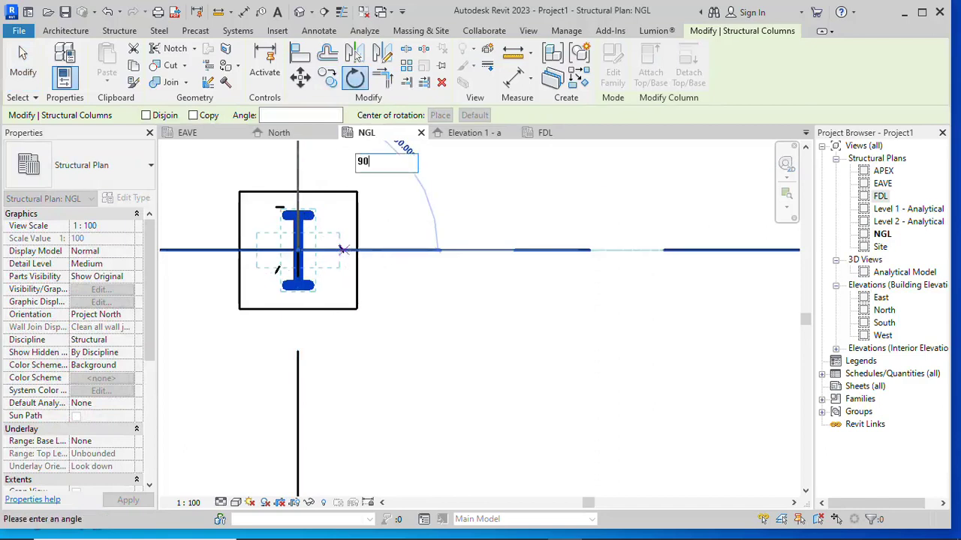
pyautogui.press('Return')
pyautogui.click(355, 338)
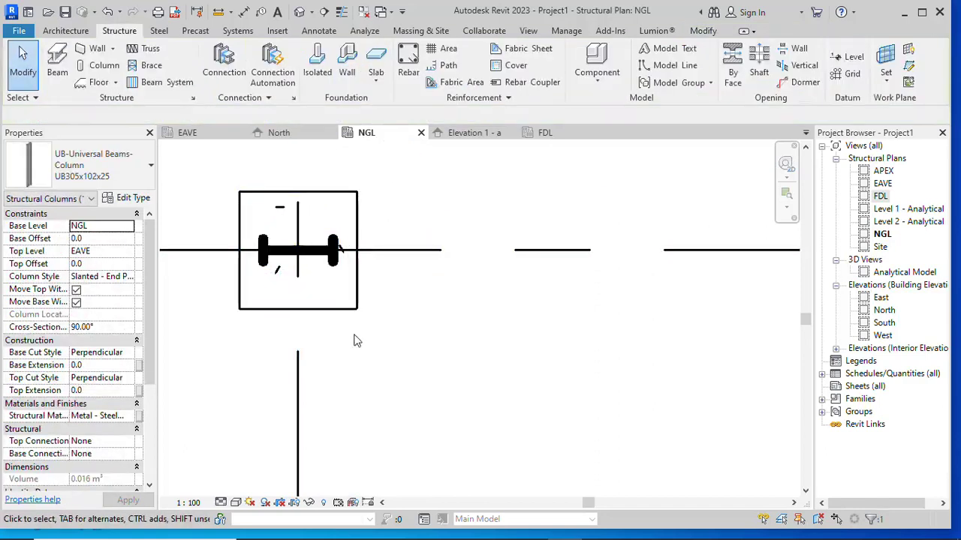
pyautogui.scroll(-1, 344, 266)
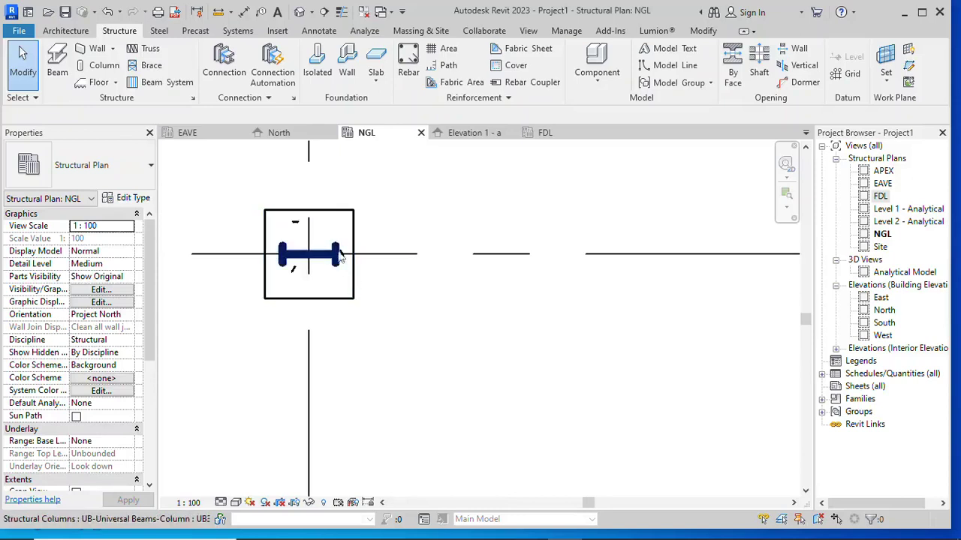
pyautogui.scroll(1, 333, 239)
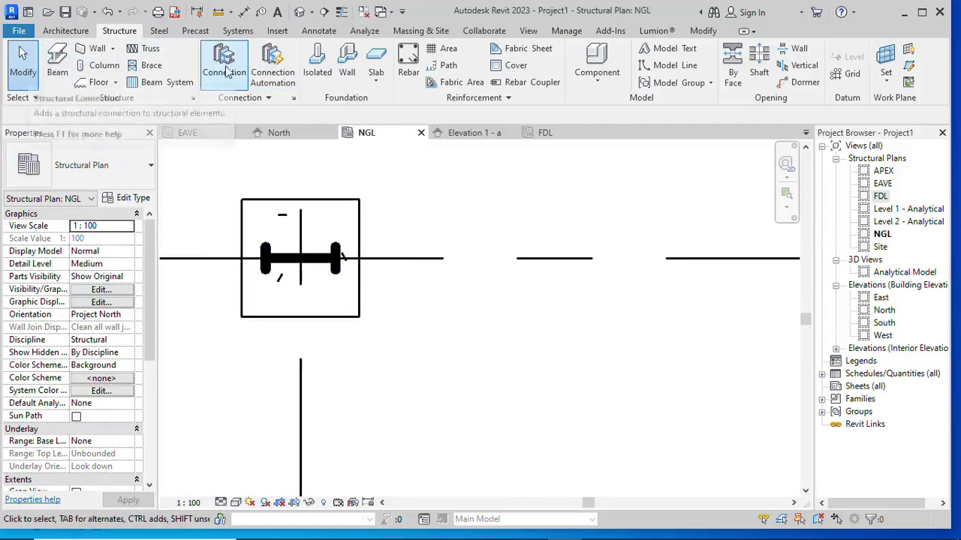
# Start an Isolated foundation using the Footing-Rectangular 1800 x 1200 x 450mm type.
pyautogui.click(315, 68)
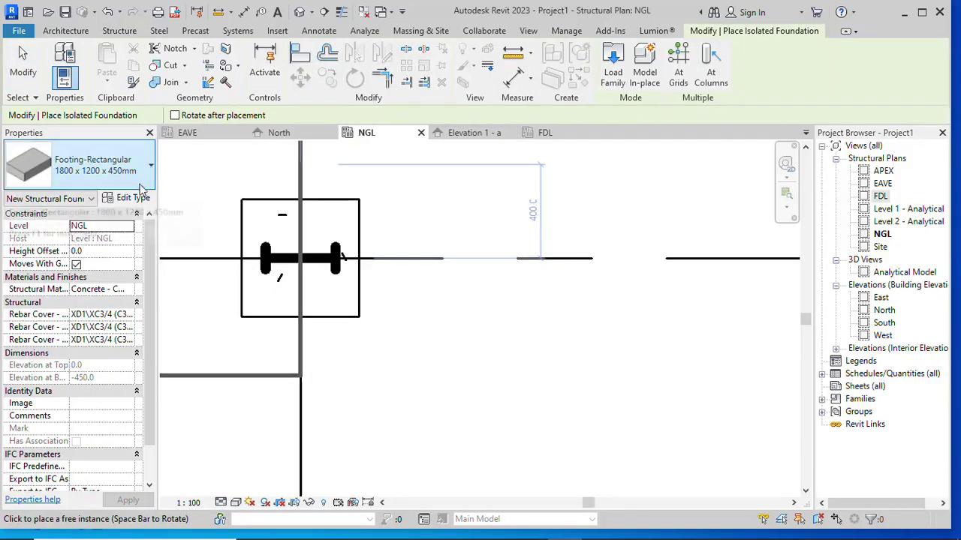
# Duplicate the footing type and name the copy 1500 x 1500 x 400mm 2.
pyautogui.click(141, 199)
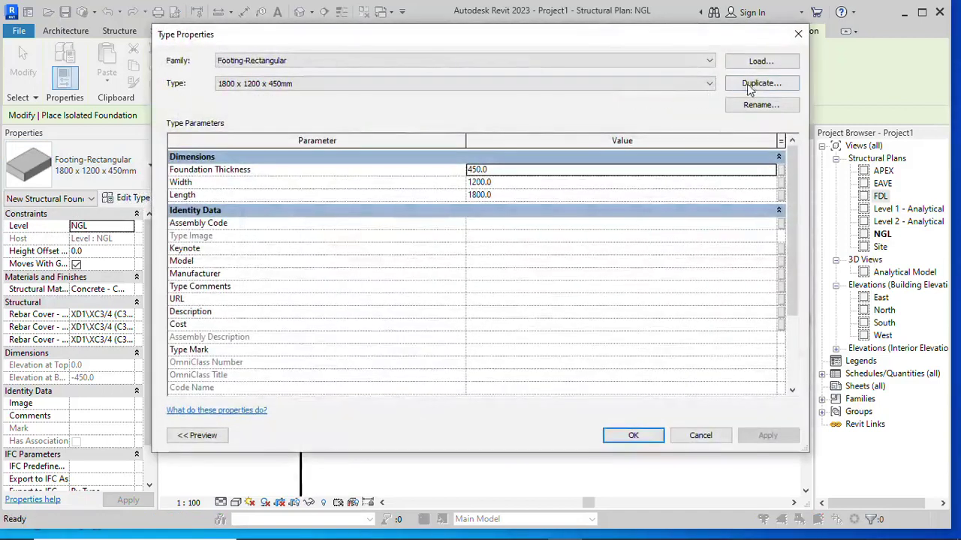
pyautogui.click(758, 84)
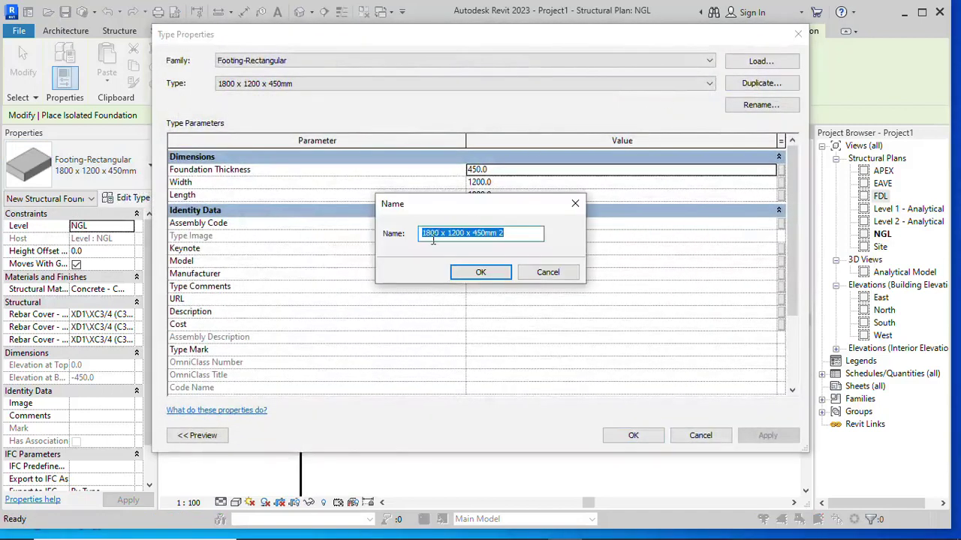
pyautogui.moveTo(437, 233); pyautogui.dragTo(430, 234)
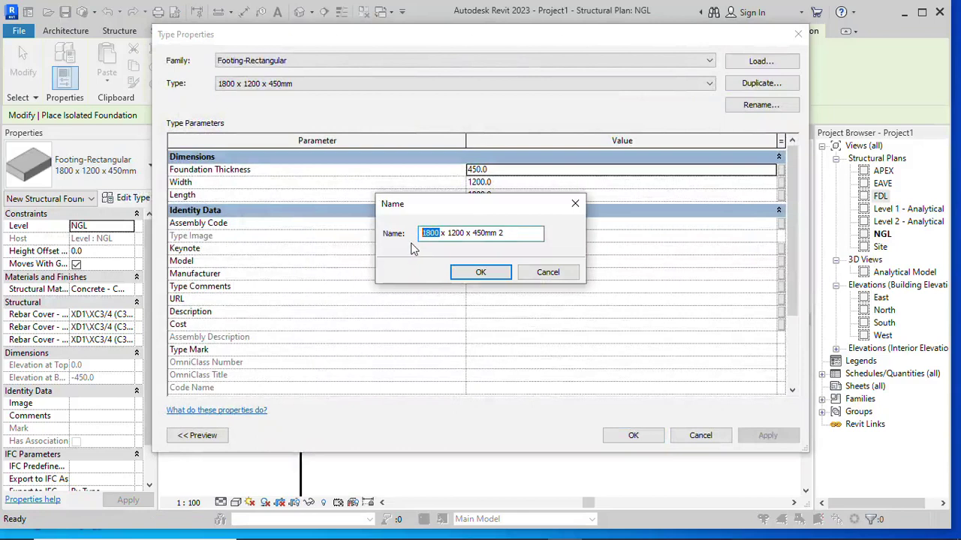
pyautogui.write('1500')
pyautogui.click(453, 233)
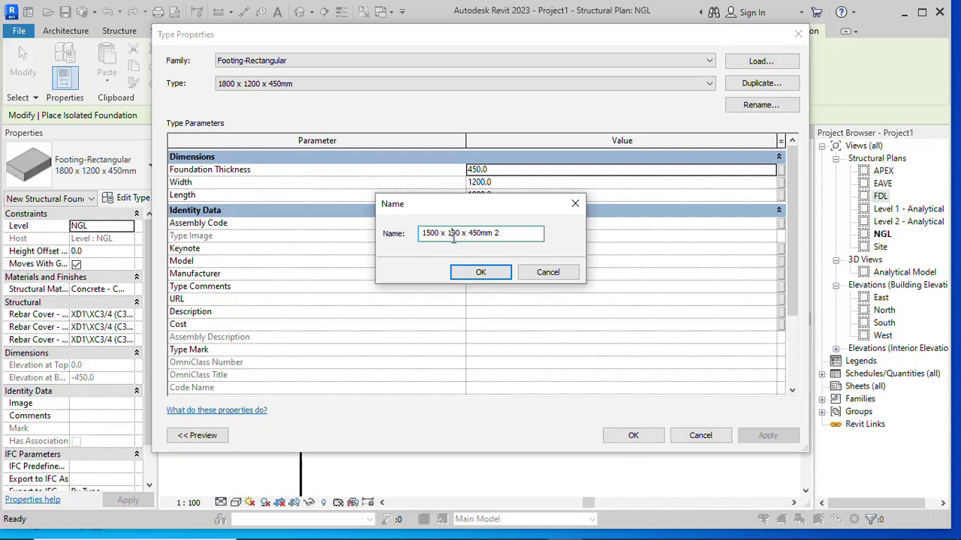
pyautogui.press('BackSpace')
pyautogui.write('5')
pyautogui.click(481, 273)
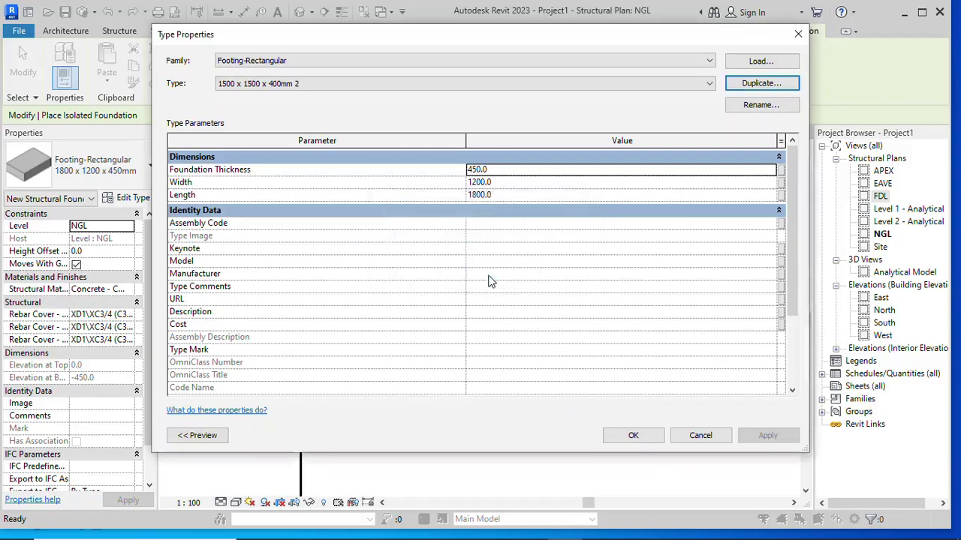
# Give the new footing type thickness 400, width 1500 and length 1500, and apply.
pyautogui.click(497, 171)
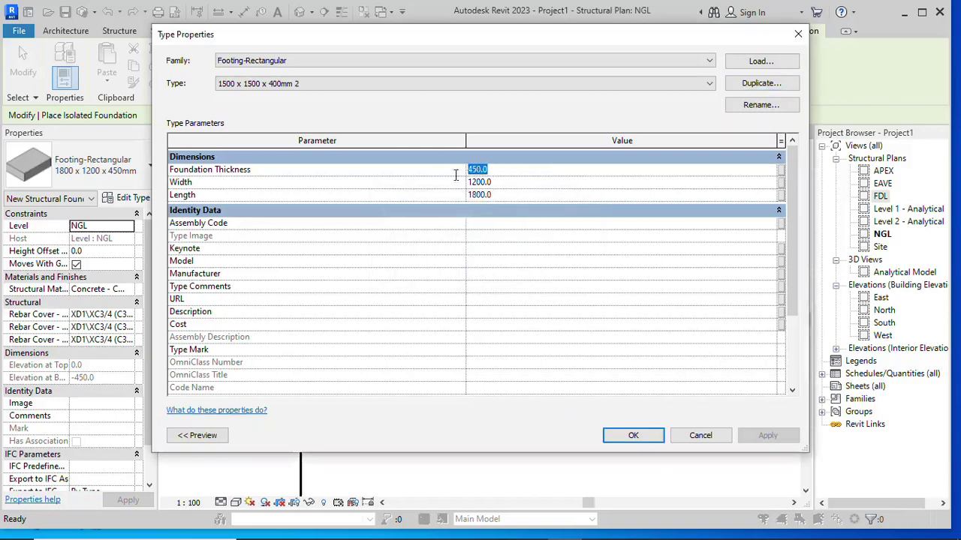
pyautogui.write('4')
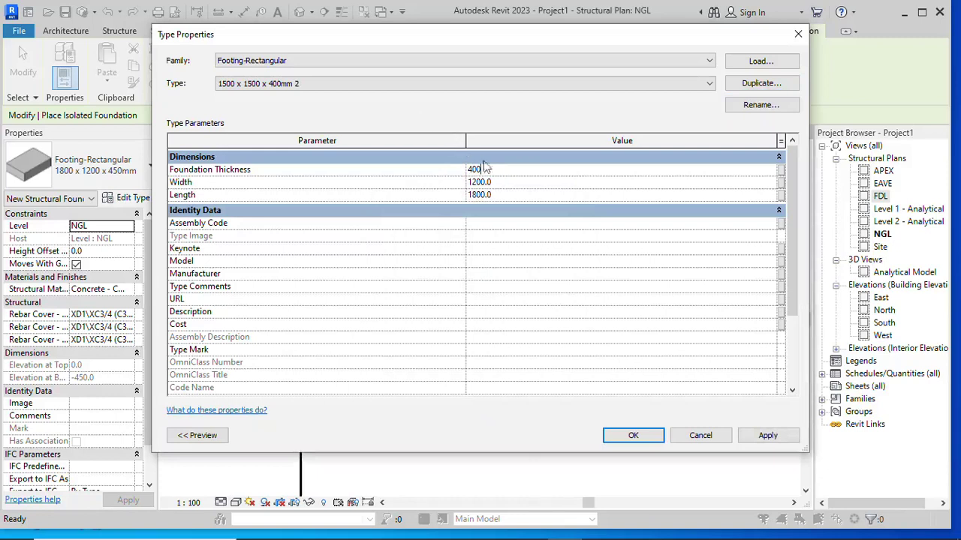
pyautogui.click(499, 183)
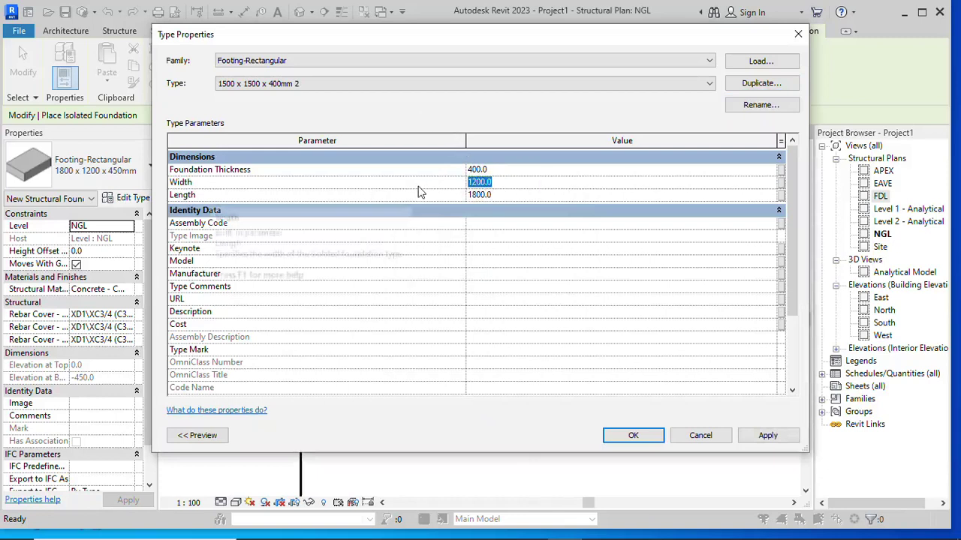
pyautogui.write('2')
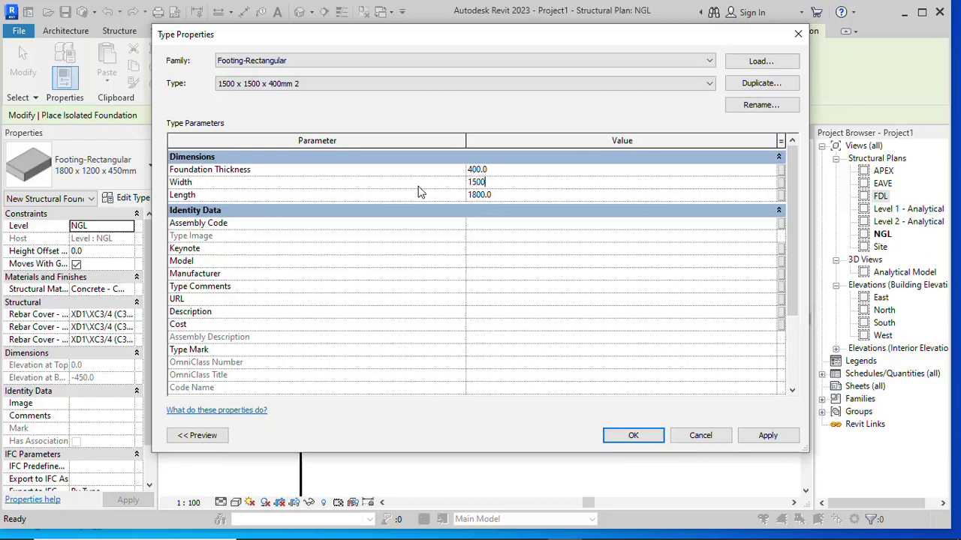
pyautogui.moveTo(498, 195); pyautogui.dragTo(457, 202)
pyautogui.write('1')
pyautogui.click(766, 435)
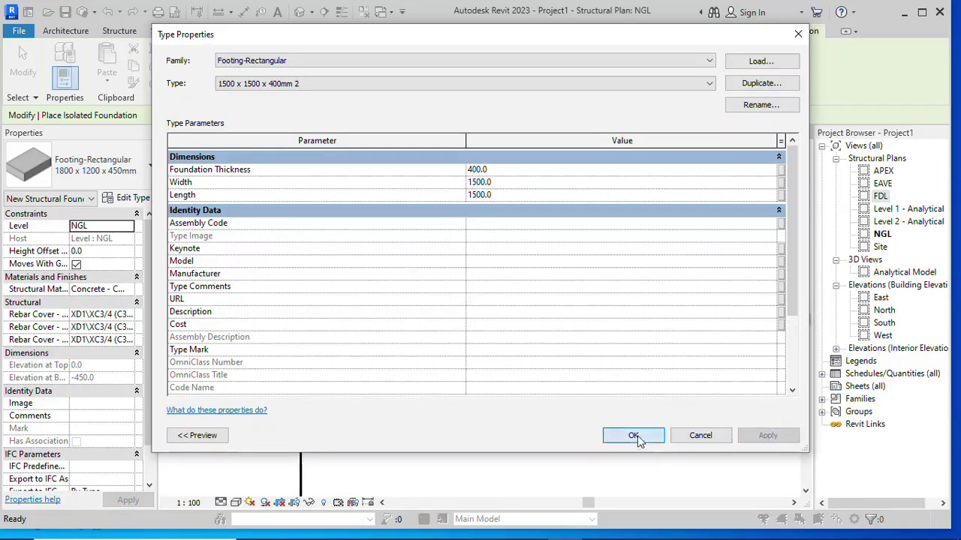
pyautogui.click(633, 436)
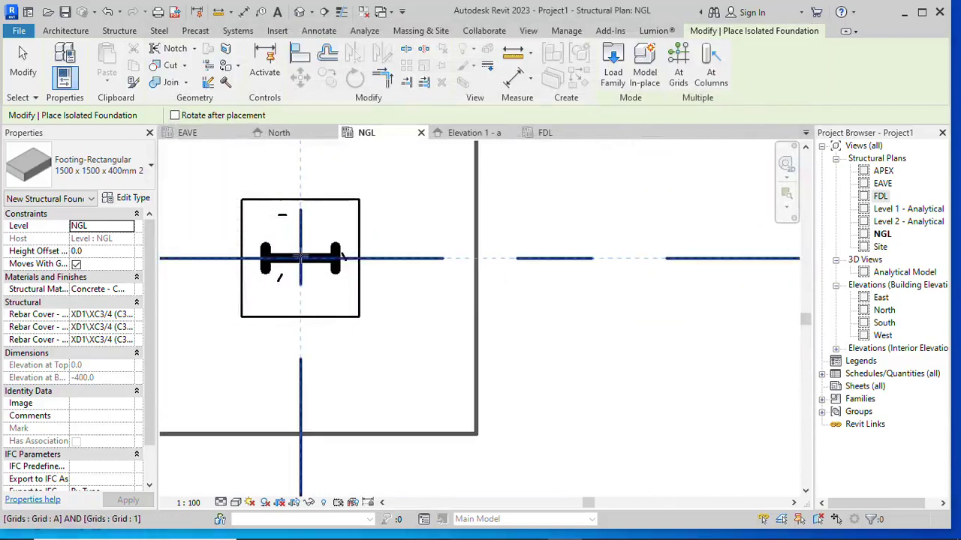
# Place the 1500 x 1500 x 400mm footing at grid intersection A1 and end placement.
pyautogui.click(301, 258)
pyautogui.scroll(2, 483, 305)
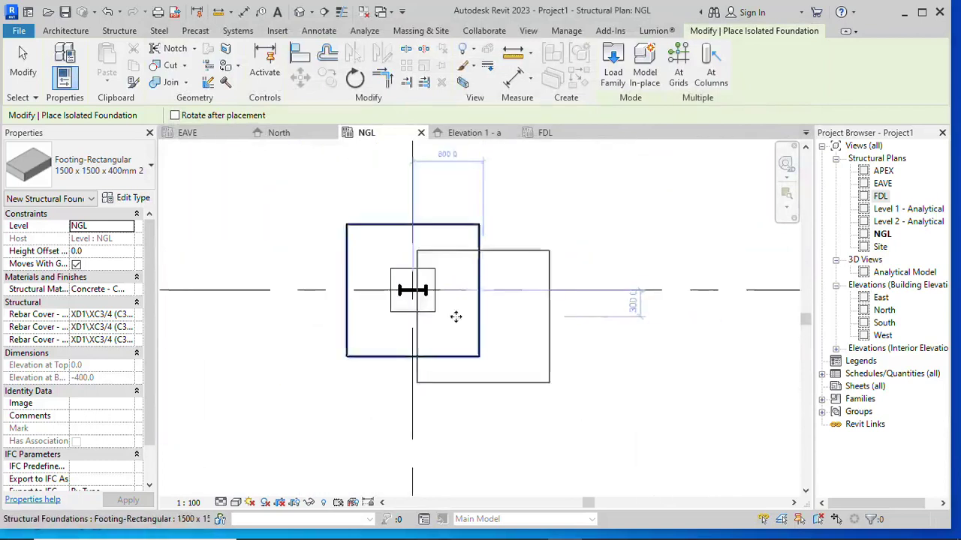
pyautogui.click(22, 64)
pyautogui.scroll(-4, 370, 323)
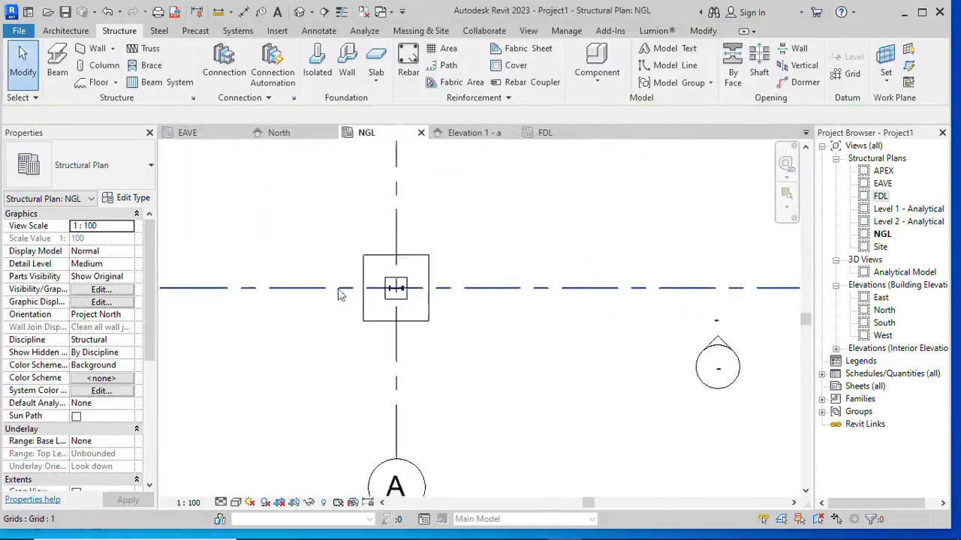
pyautogui.scroll(-2, 370, 323)
pyautogui.scroll(3, 337, 300)
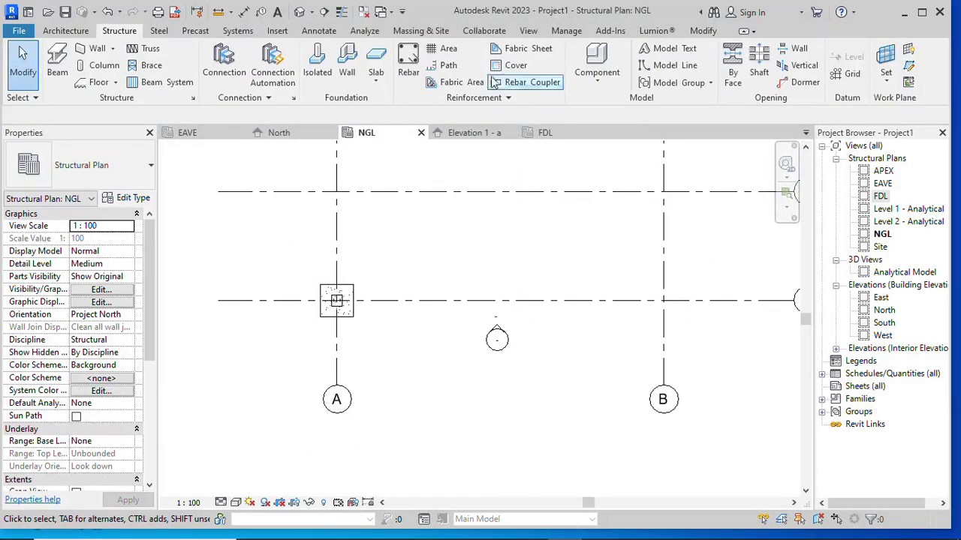
pyautogui.click(300, 12)
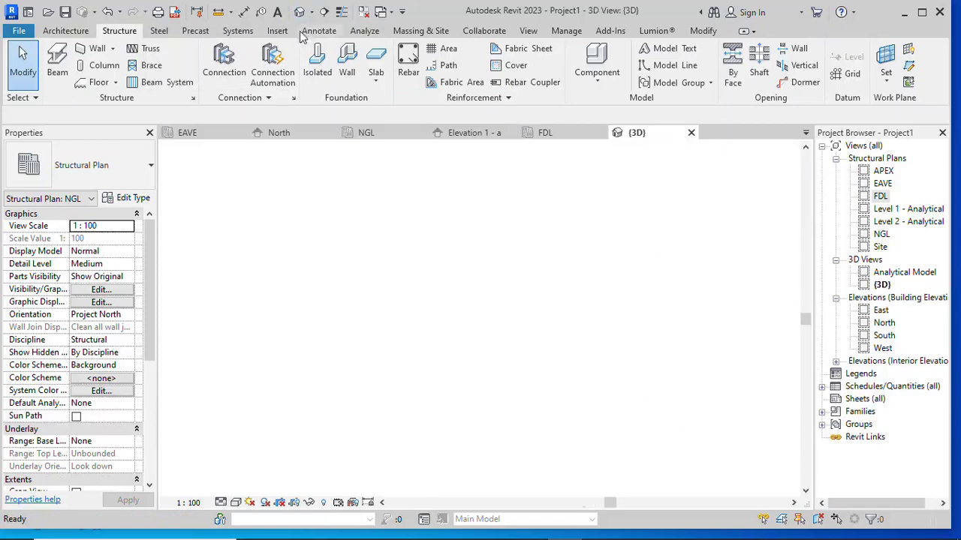
pyautogui.scroll(4, 395, 363)
pyautogui.scroll(1, 390, 358)
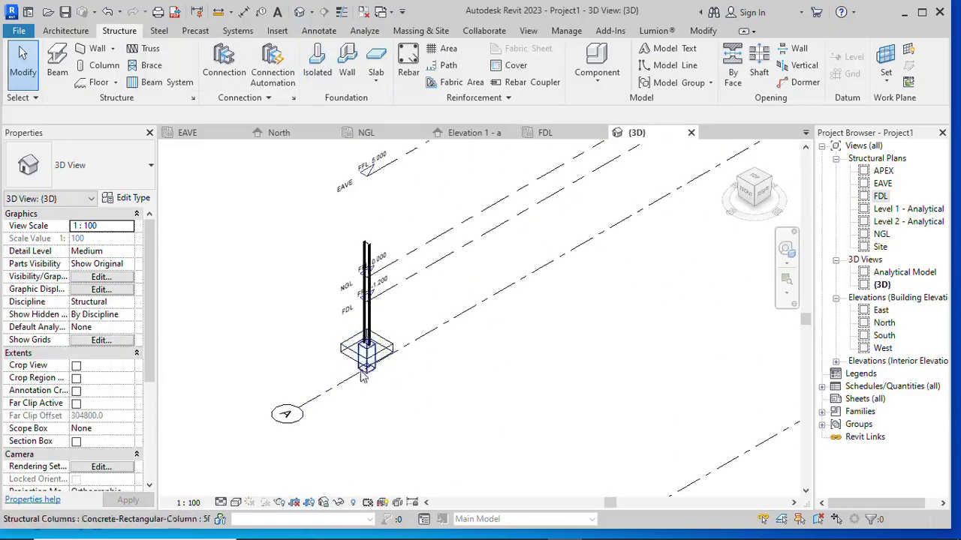
pyautogui.keyDown('shift'); pyautogui.moveTo(336, 366); pyautogui.dragTo(468, 350, button='middle'); pyautogui.keyUp('shift')
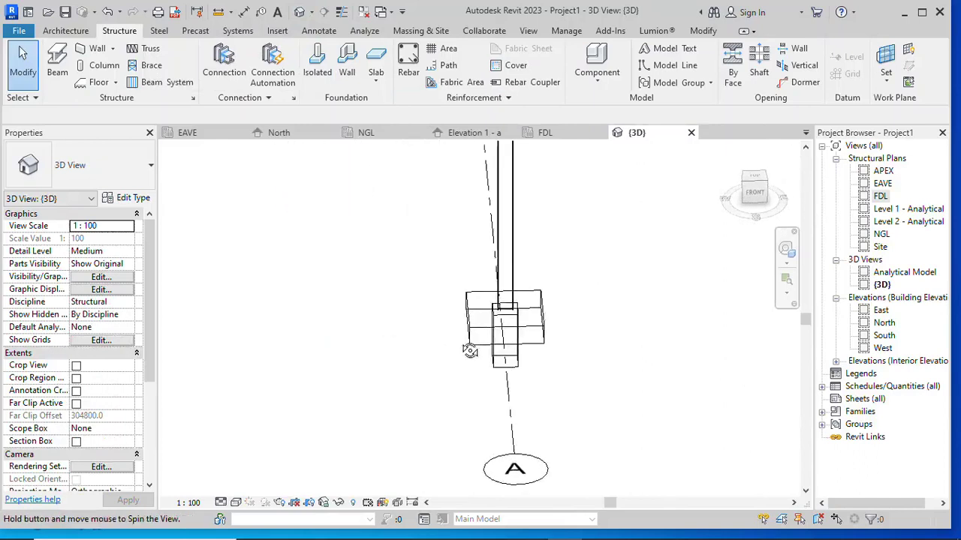
pyautogui.scroll(2, 518, 338)
pyautogui.scroll(-4, 518, 307)
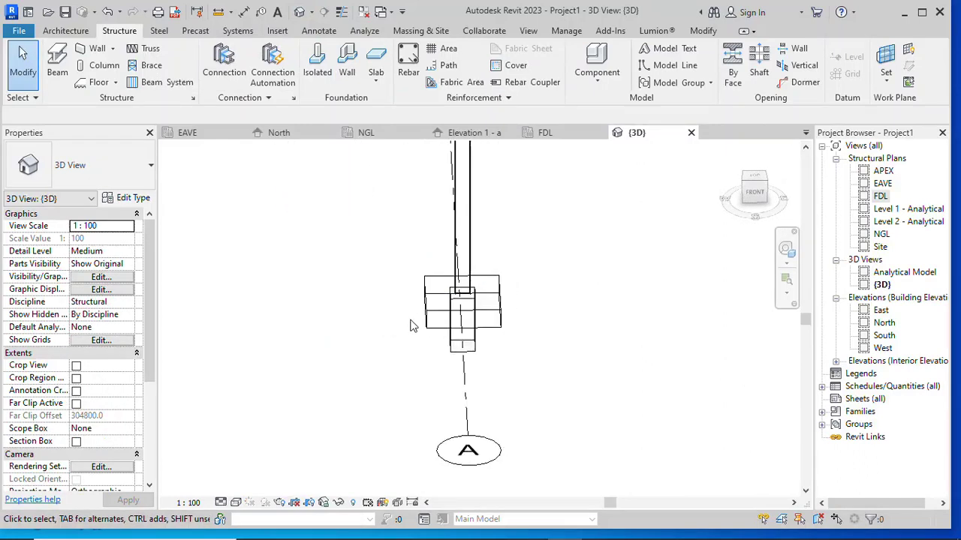
pyautogui.scroll(2, 482, 330)
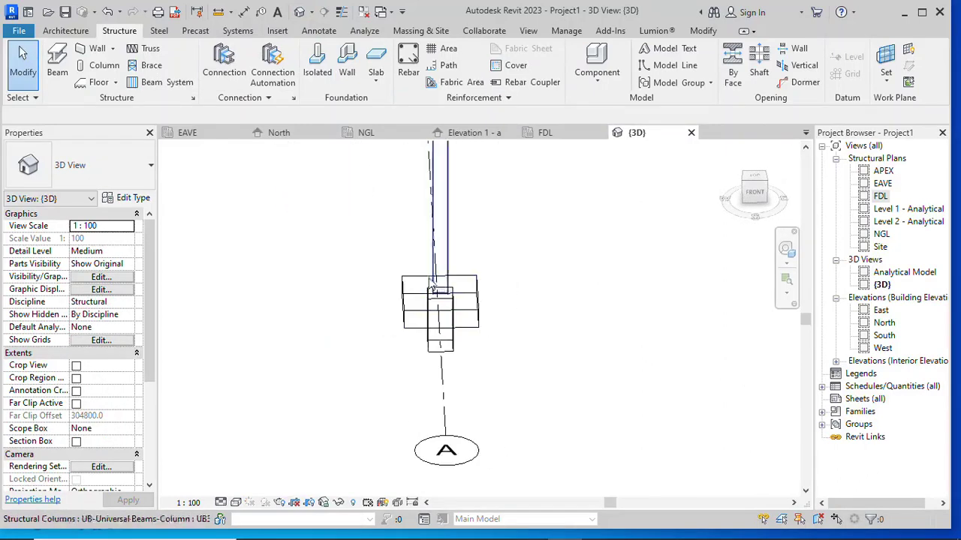
# Set the rectangular footing's Level to FDL, below the pedestal.
pyautogui.click(478, 327)
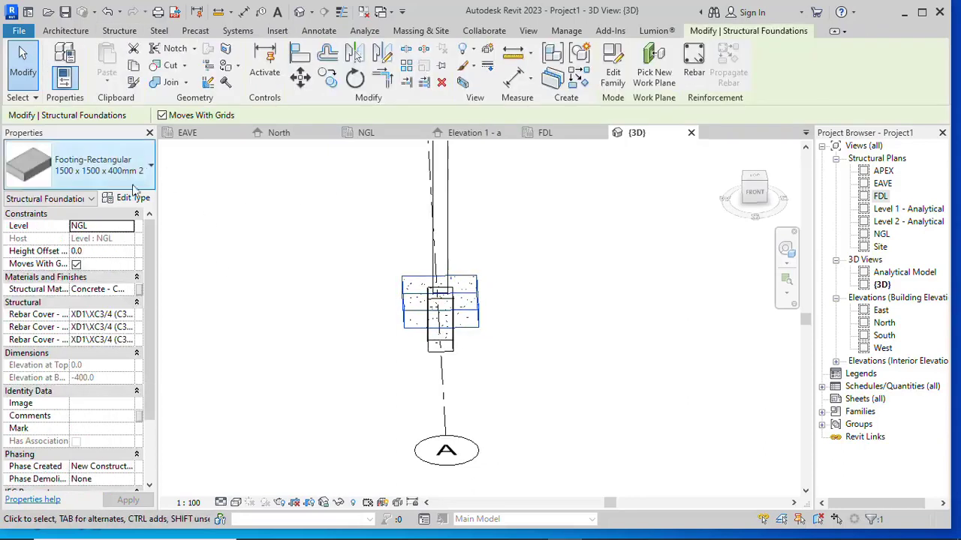
pyautogui.click(127, 229)
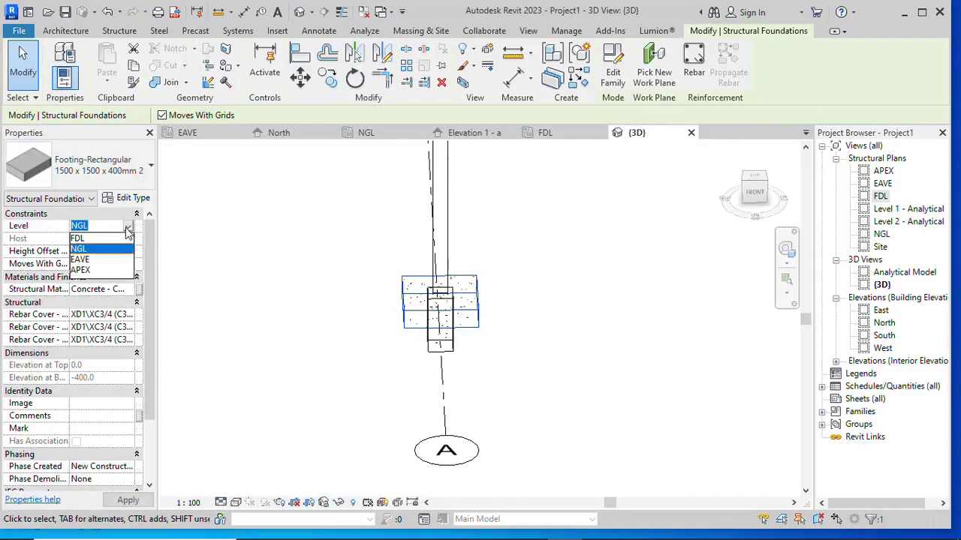
pyautogui.click(81, 250)
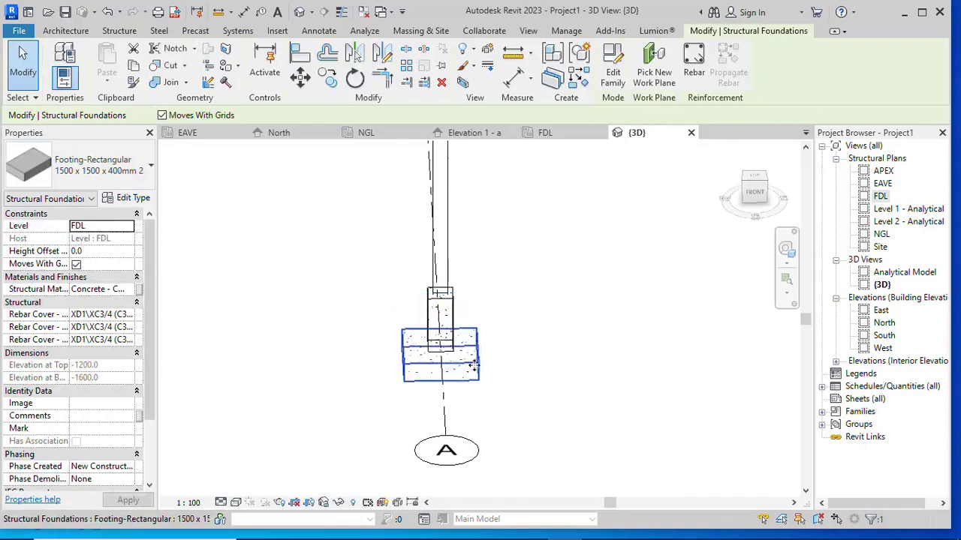
pyautogui.press('Escape')
pyautogui.keyDown('shift'); pyautogui.moveTo(481, 379); pyautogui.dragTo(425, 362, button='middle'); pyautogui.keyUp('shift')
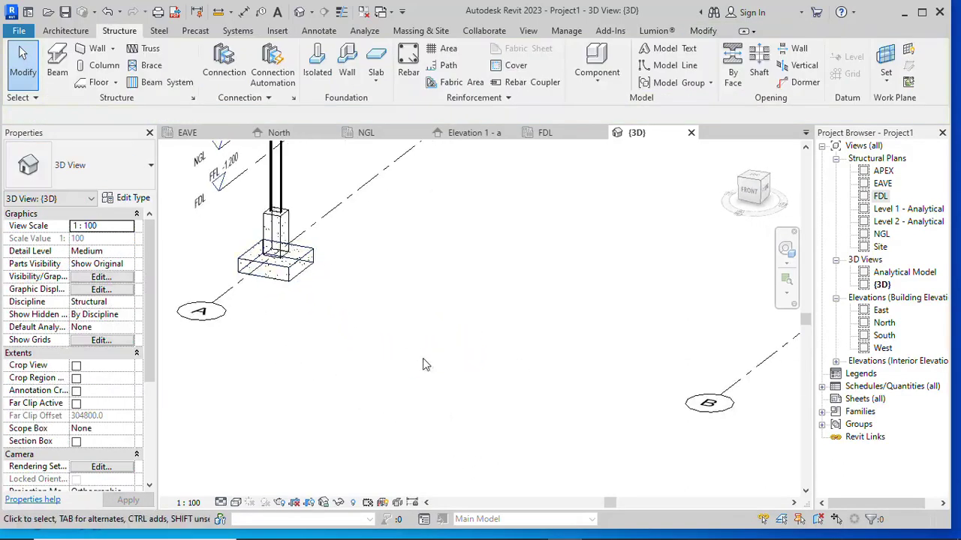
# Try the Shaded and Realistic visual styles in the 3D view, settling on Shaded.
pyautogui.scroll(-1, 413, 362)
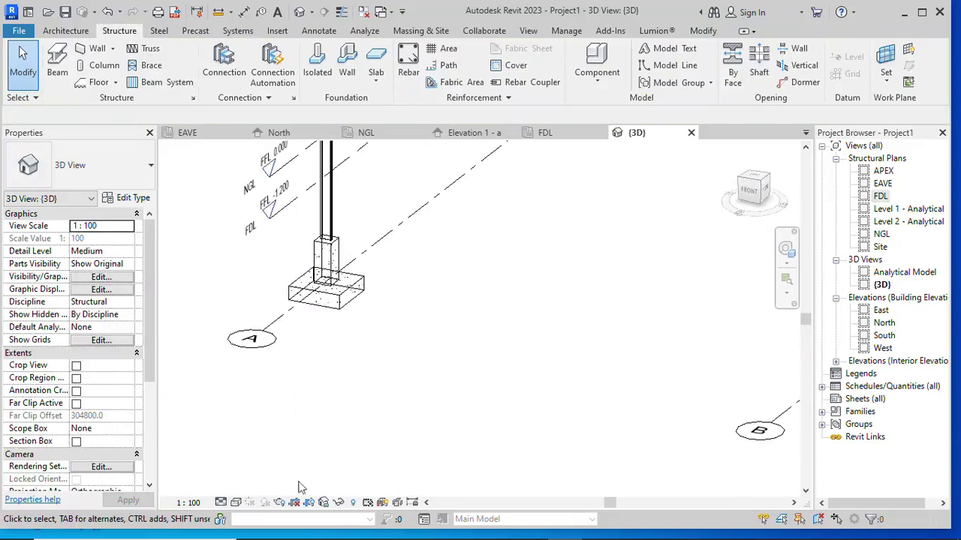
pyautogui.click(236, 502)
pyautogui.click(240, 457)
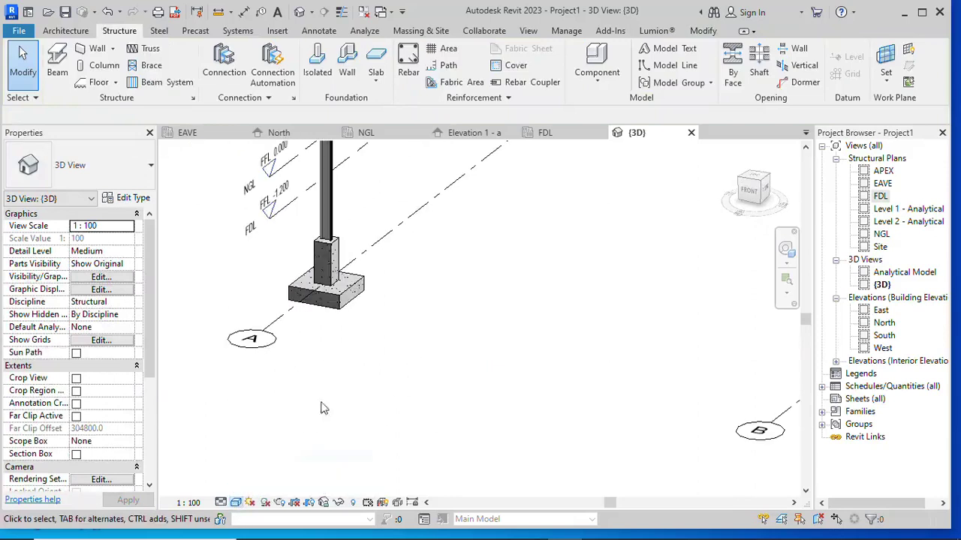
pyautogui.click(238, 503)
pyautogui.click(250, 496)
pyautogui.keyDown('shift'); pyautogui.moveTo(330, 298); pyautogui.dragTo(438, 330, button='middle'); pyautogui.keyUp('shift')
pyautogui.scroll(4, 536, 339)
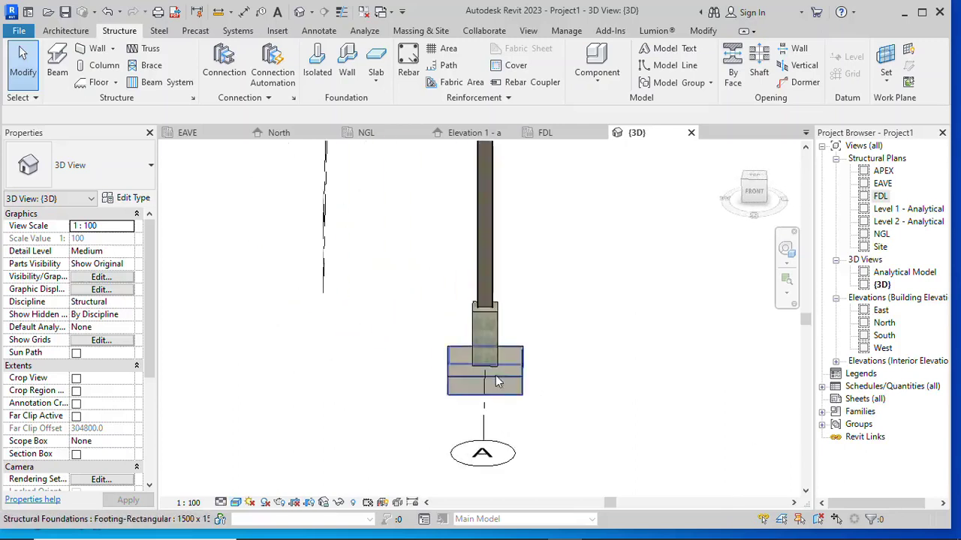
pyautogui.keyDown('shift'); pyautogui.moveTo(504, 387); pyautogui.dragTo(459, 380, button='middle'); pyautogui.keyUp('shift')
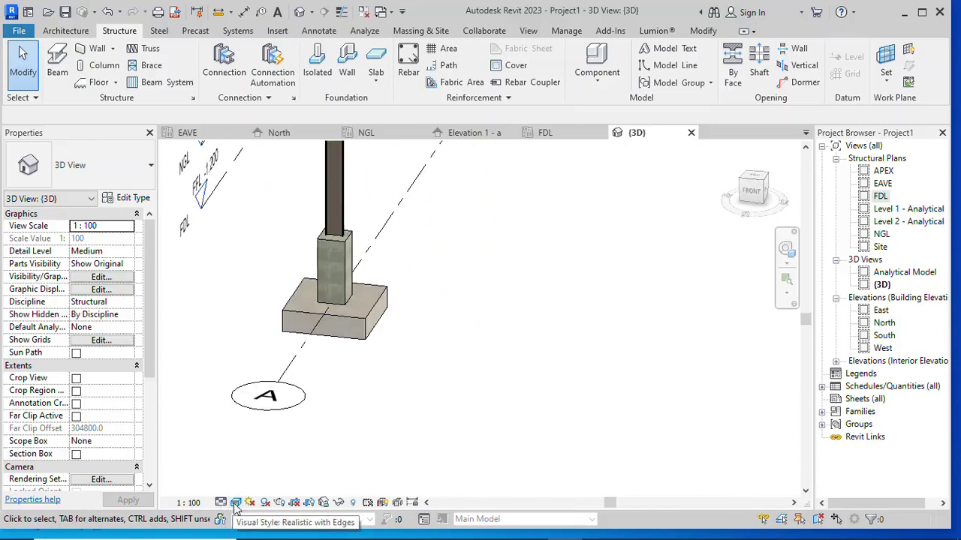
pyautogui.click(236, 502)
pyautogui.click(259, 459)
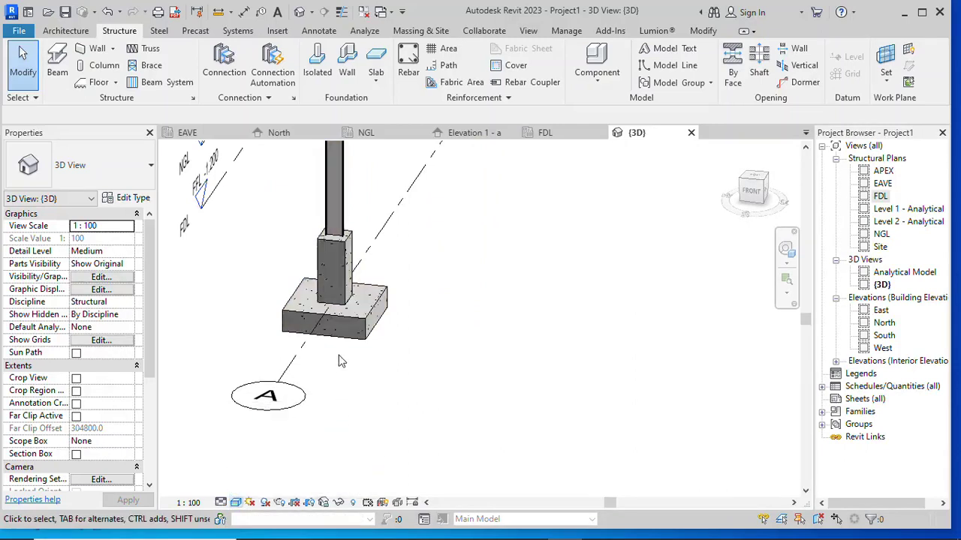
# Orbit and zoom around the steel column, pedestal and footing to inspect them.
pyautogui.keyDown('shift'); pyautogui.moveTo(361, 355); pyautogui.dragTo(343, 367, button='middle'); pyautogui.keyUp('shift')
pyautogui.scroll(-3, 343, 367)
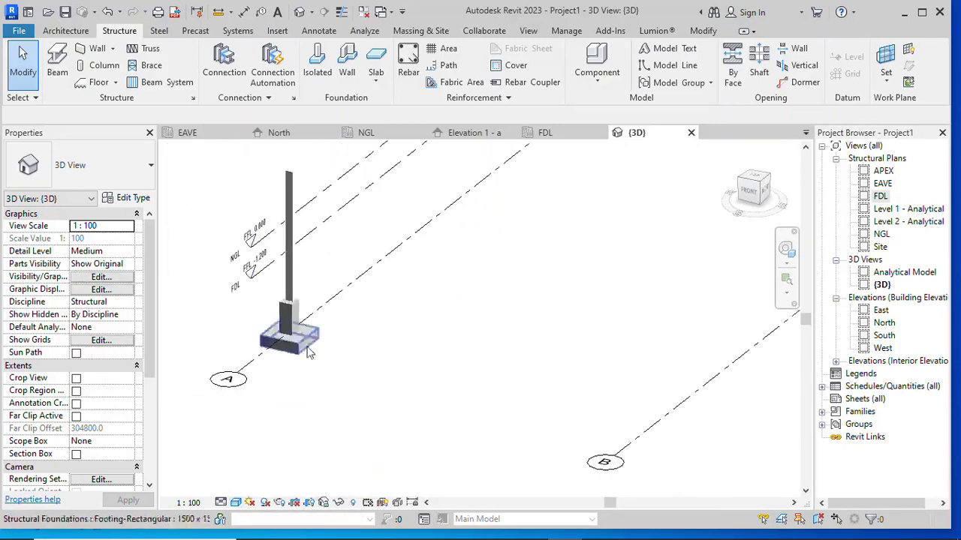
pyautogui.scroll(7, 295, 299)
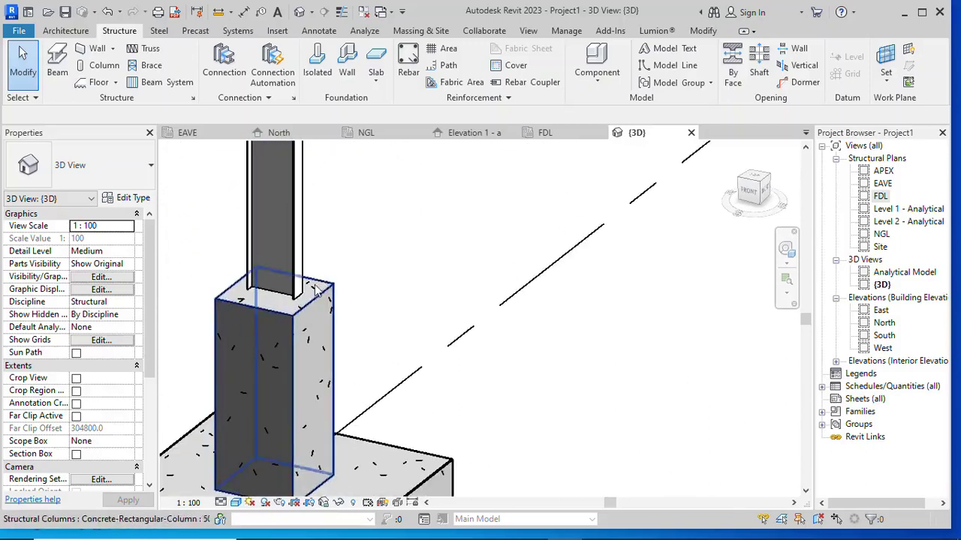
pyautogui.scroll(-2, 297, 368)
pyautogui.scroll(-2, 296, 367)
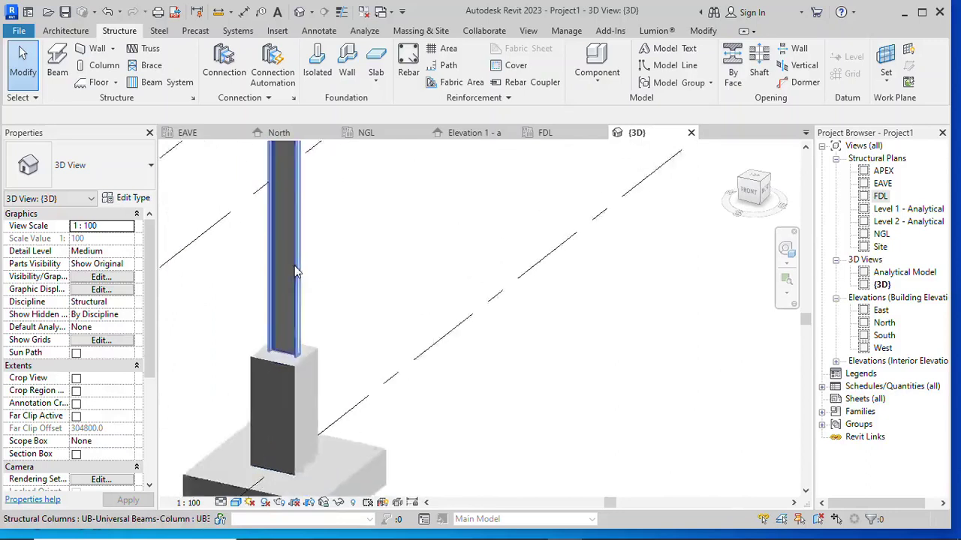
pyautogui.scroll(4, 314, 409)
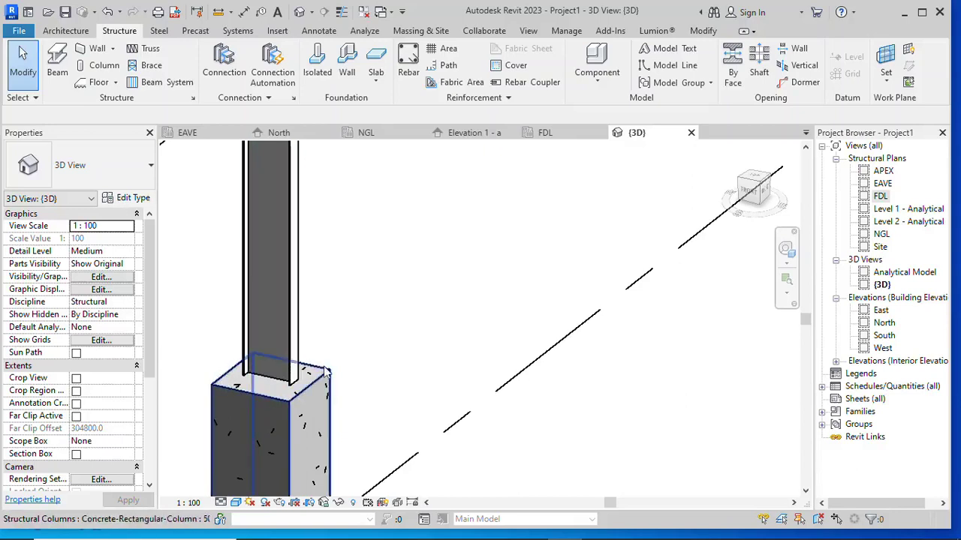
pyautogui.scroll(-2, 270, 387)
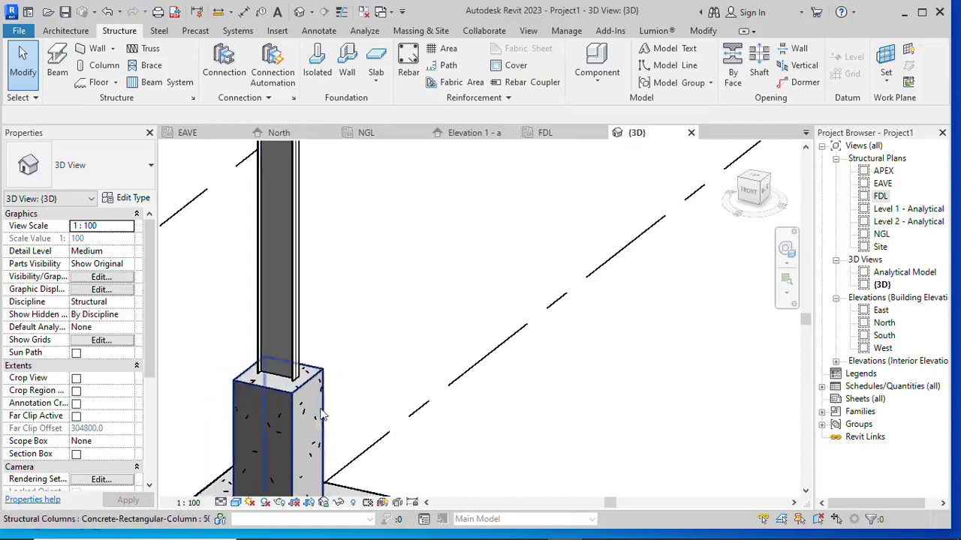
pyautogui.moveTo(298, 405)
pyautogui.keyDown('shift'); pyautogui.mouseDown(button='middle')
pyautogui.moveTo(280, 408)
pyautogui.moveTo(328, 372)
pyautogui.moveTo(286, 396)
pyautogui.moveTo(294, 394)
pyautogui.mouseUp(button='middle'); pyautogui.keyUp('shift')
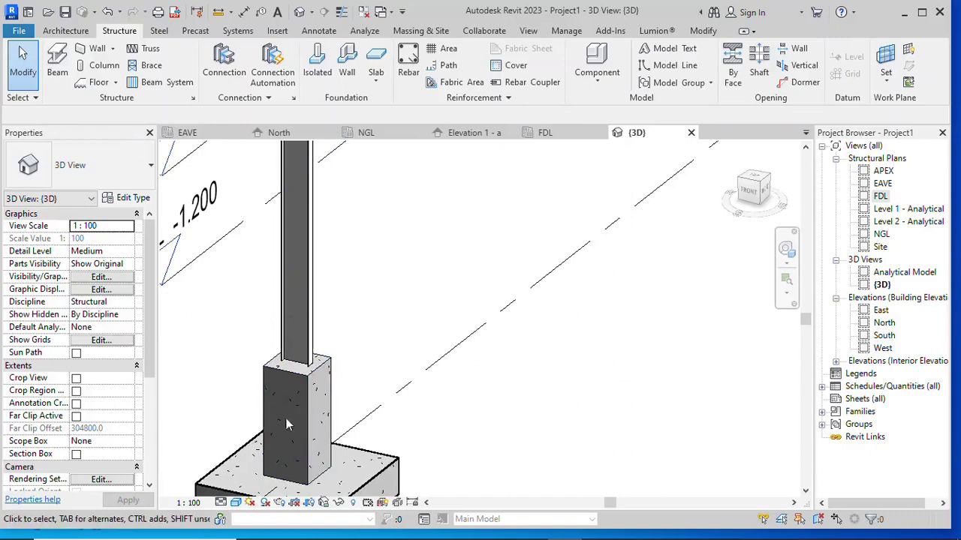
# Connect the UB steel column to the concrete pedestal, then open the structural connection settings.
pyautogui.click(297, 417)
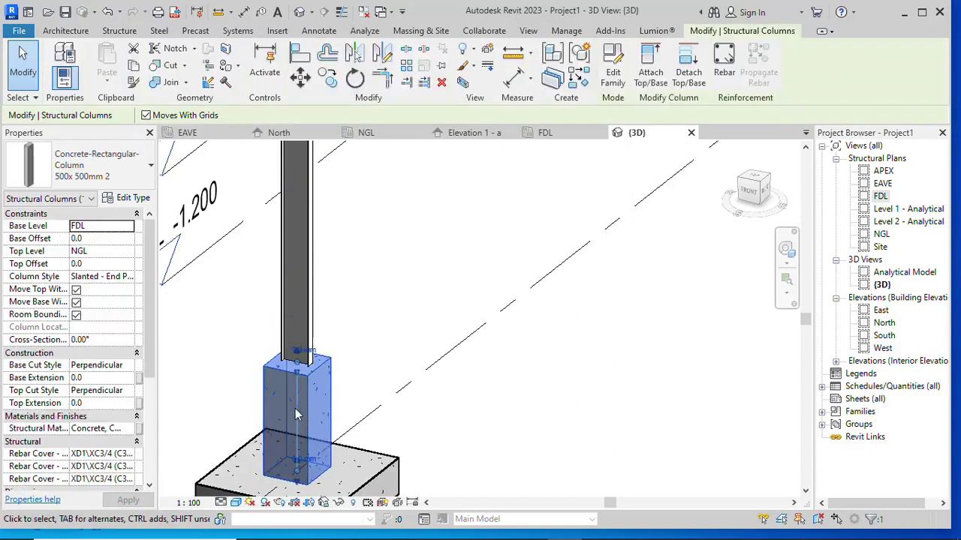
pyautogui.keyDown('ctrl'); pyautogui.click(308, 325); pyautogui.keyUp('ctrl')
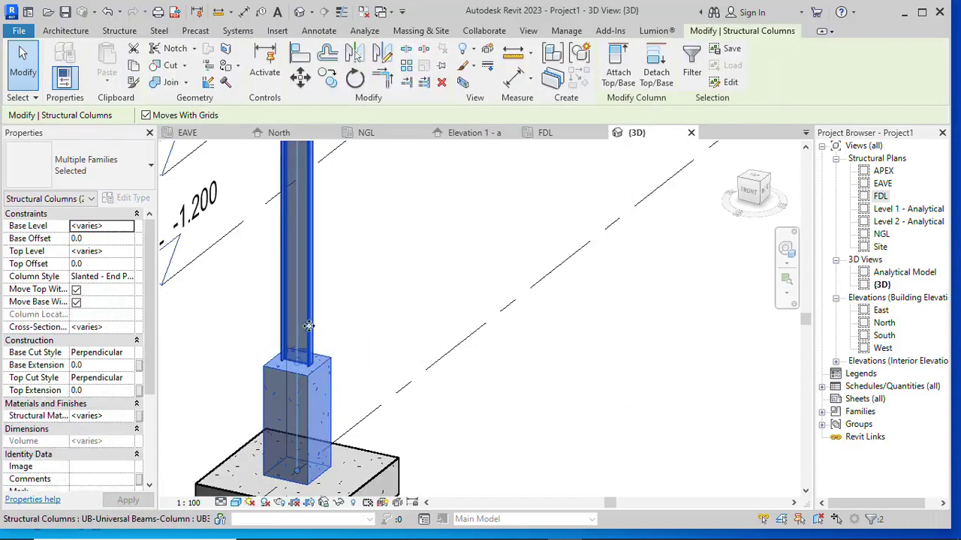
pyautogui.click(121, 33)
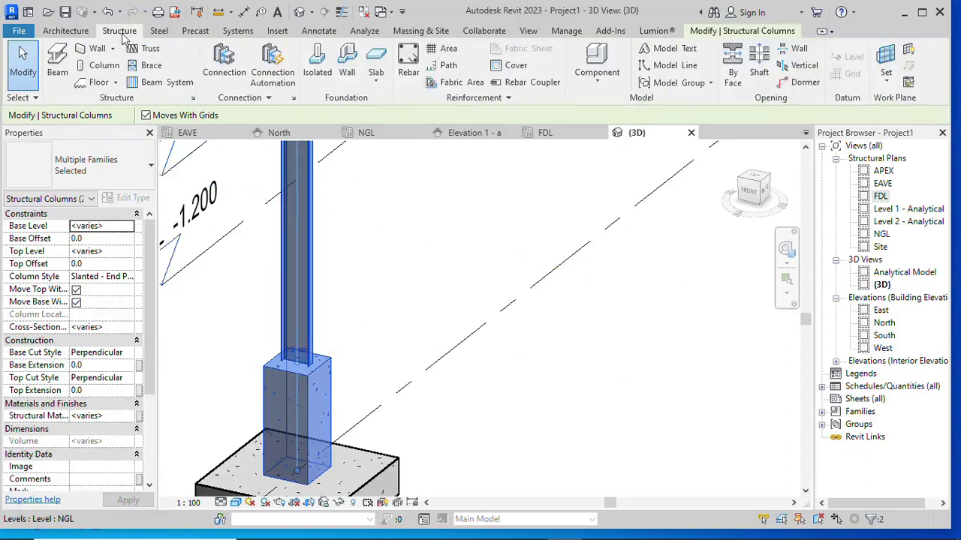
pyautogui.click(224, 68)
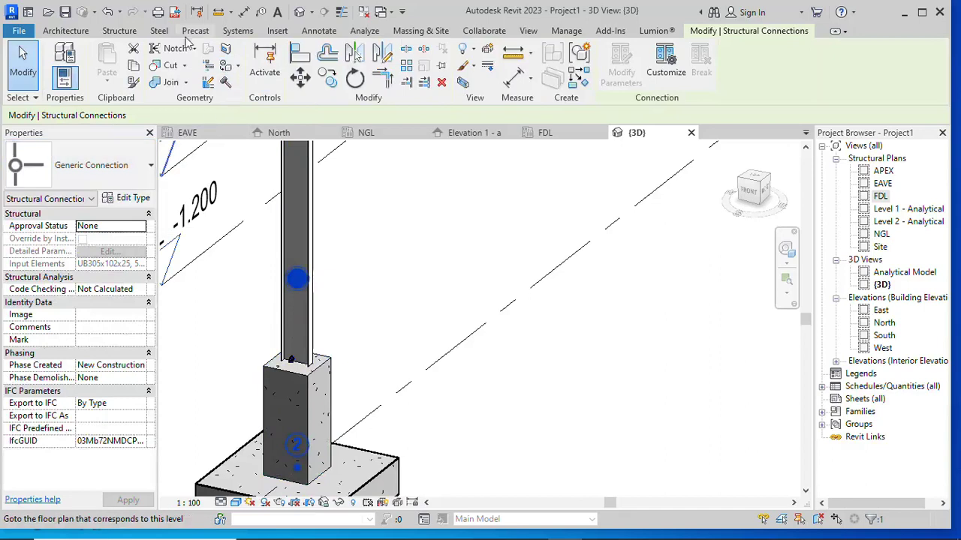
pyautogui.click(120, 30)
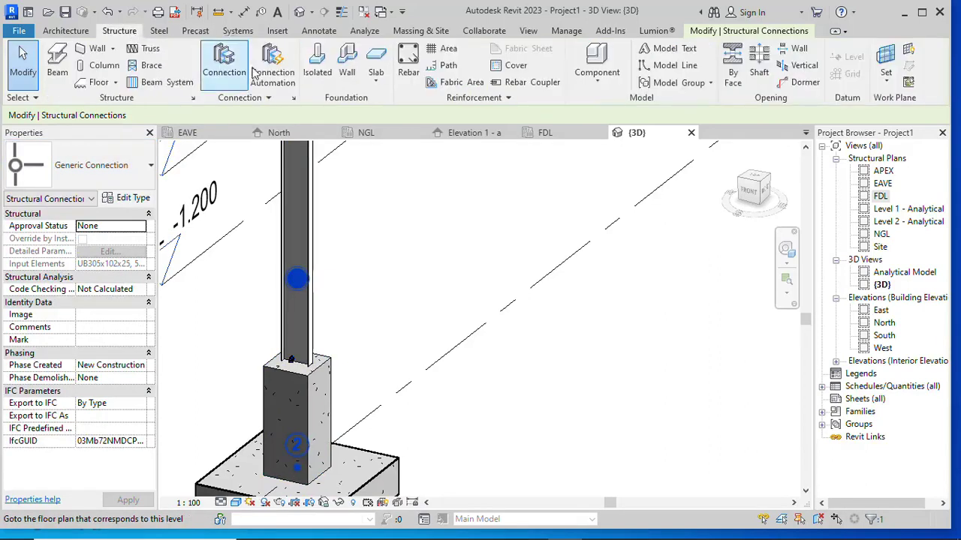
pyautogui.click(293, 99)
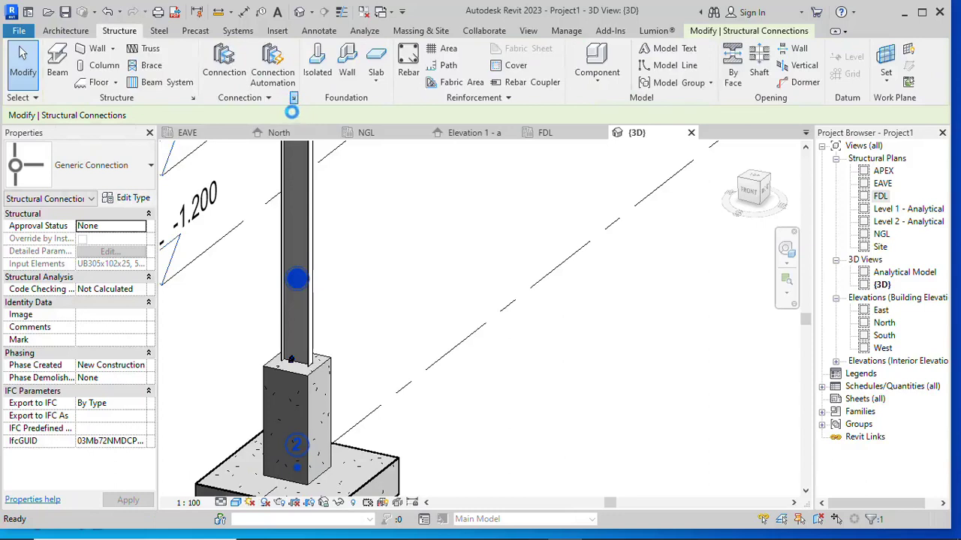
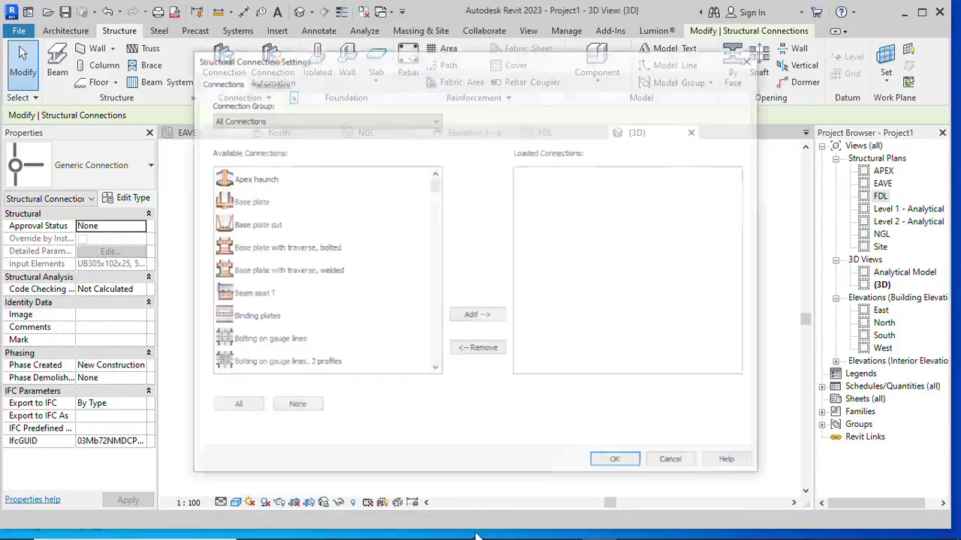
# Add Base plate from Available Connections to the loaded connections and confirm with OK.
pyautogui.scroll(-2, 361, 267)
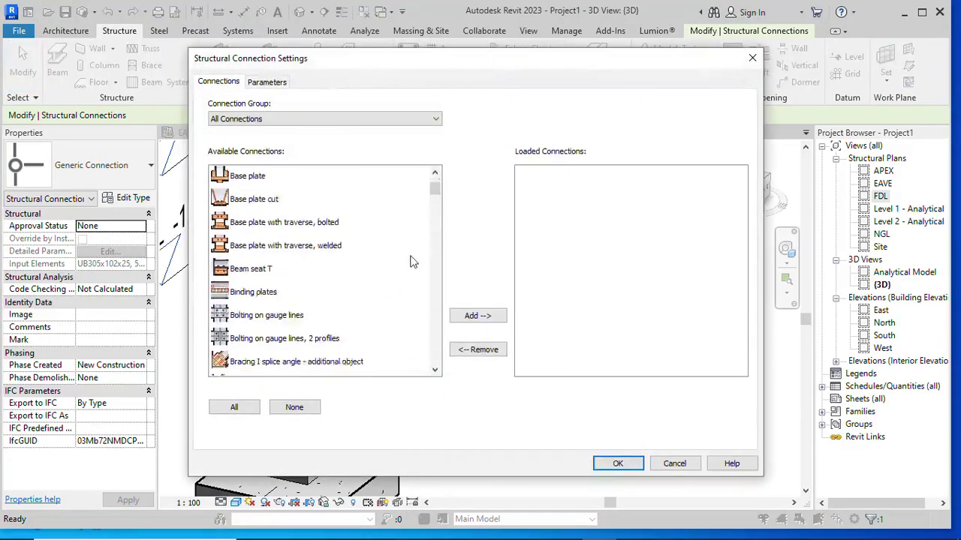
pyautogui.scroll(2, 298, 274)
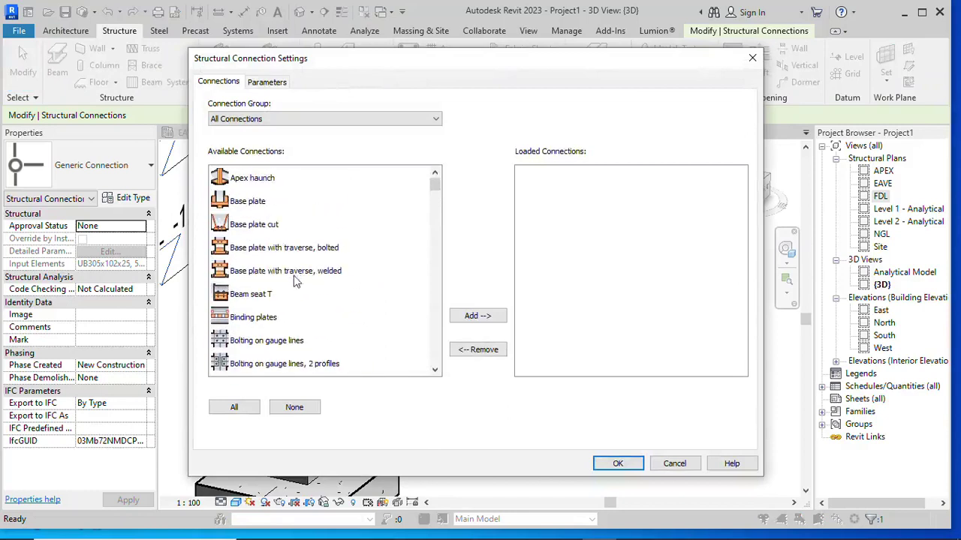
pyautogui.click(248, 203)
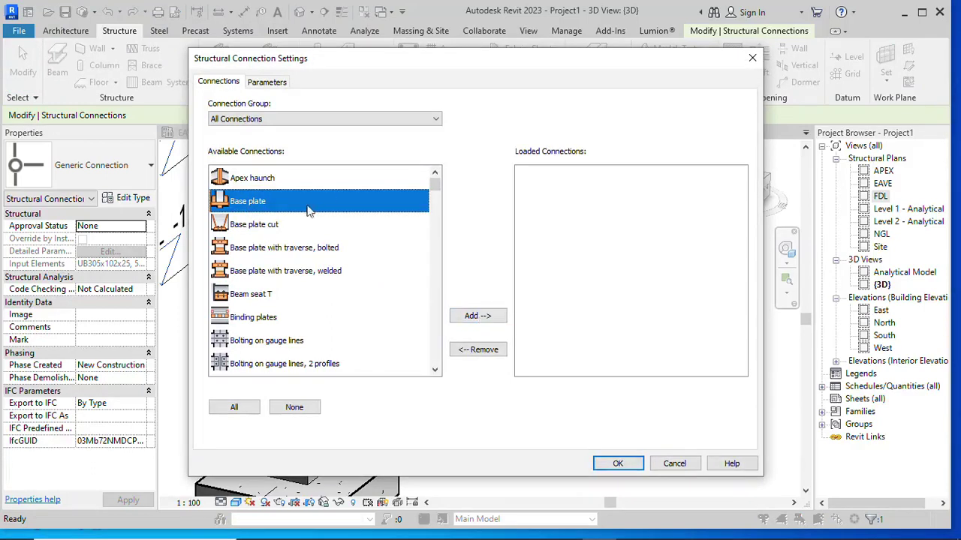
pyautogui.scroll(-7, 315, 255)
pyautogui.scroll(-3, 276, 295)
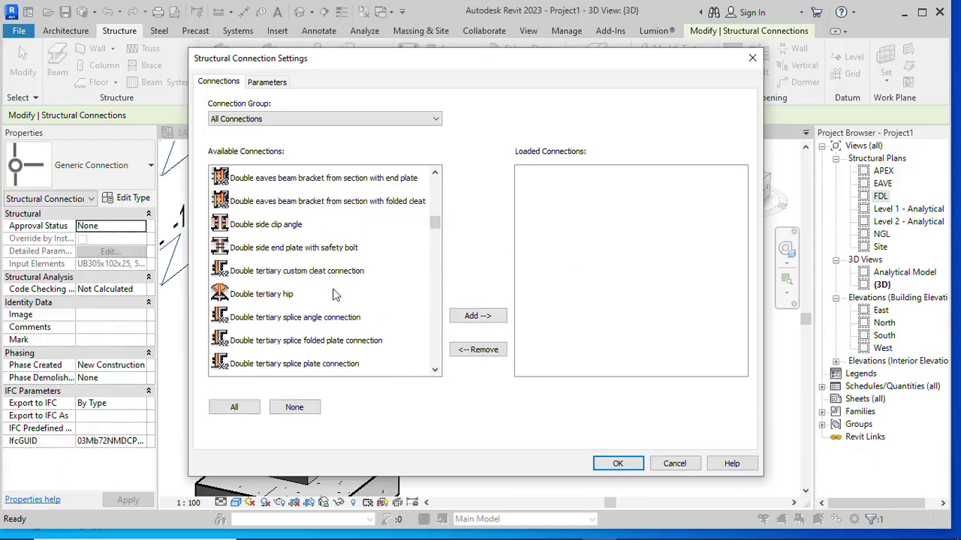
pyautogui.scroll(5, 358, 235)
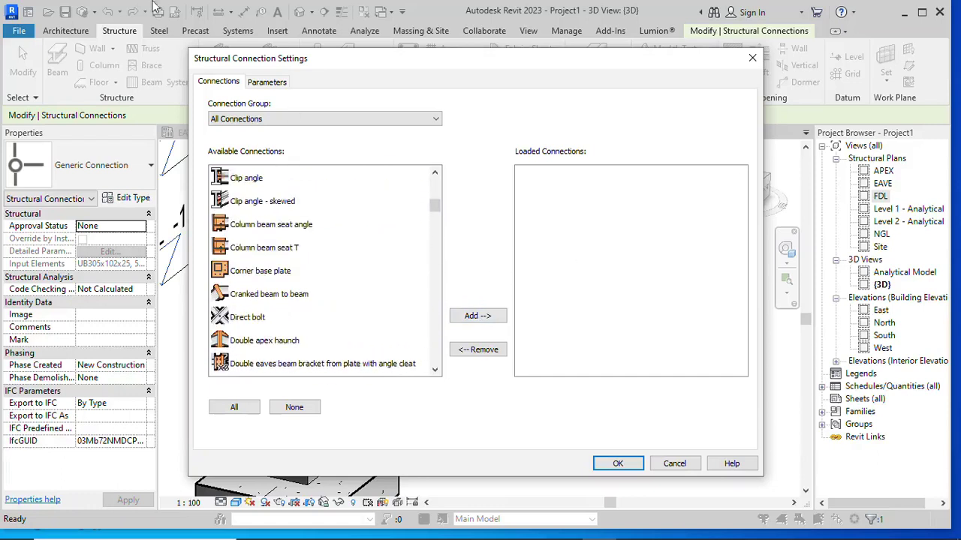
pyautogui.scroll(6, 264, 234)
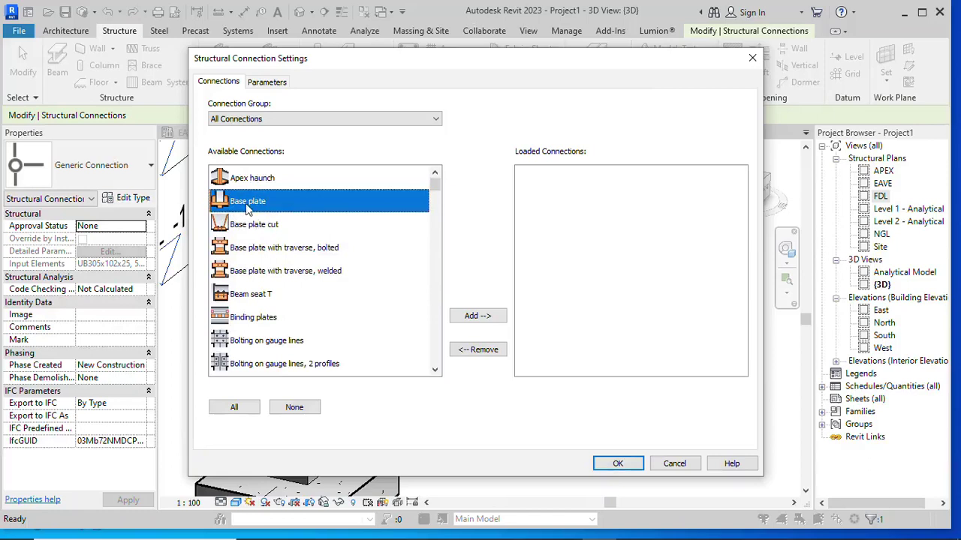
pyautogui.click(478, 316)
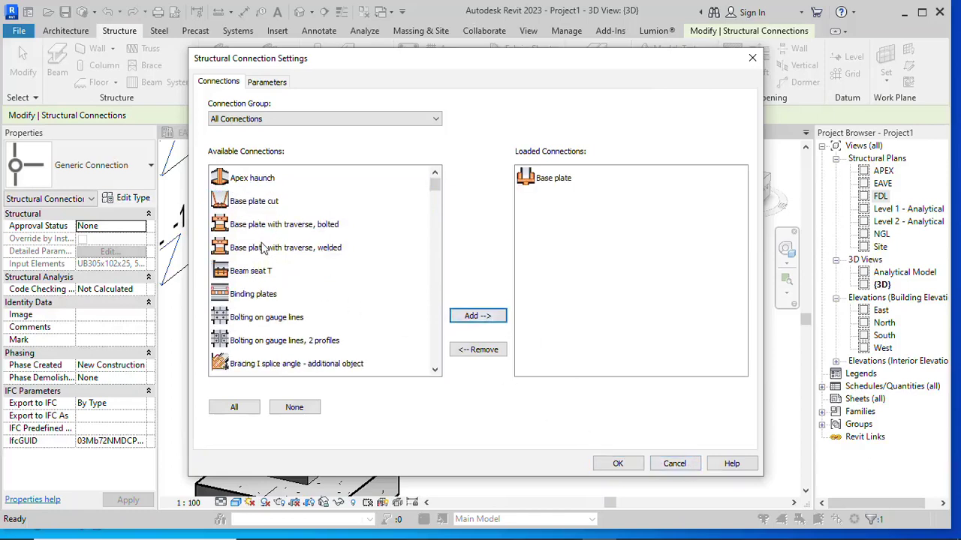
pyautogui.click(631, 465)
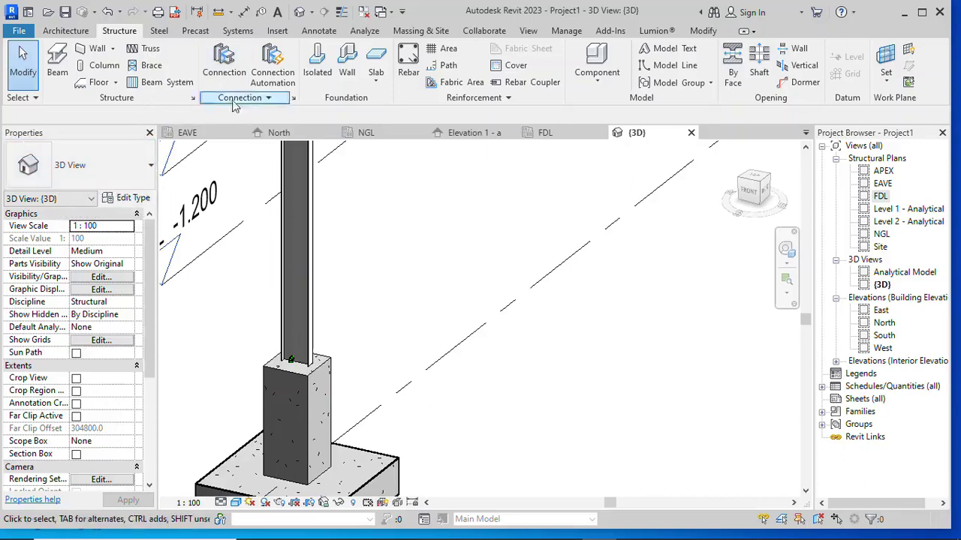
# Start a Base plate structural connection, then cancel the placement and return to Modify.
pyautogui.click(235, 72)
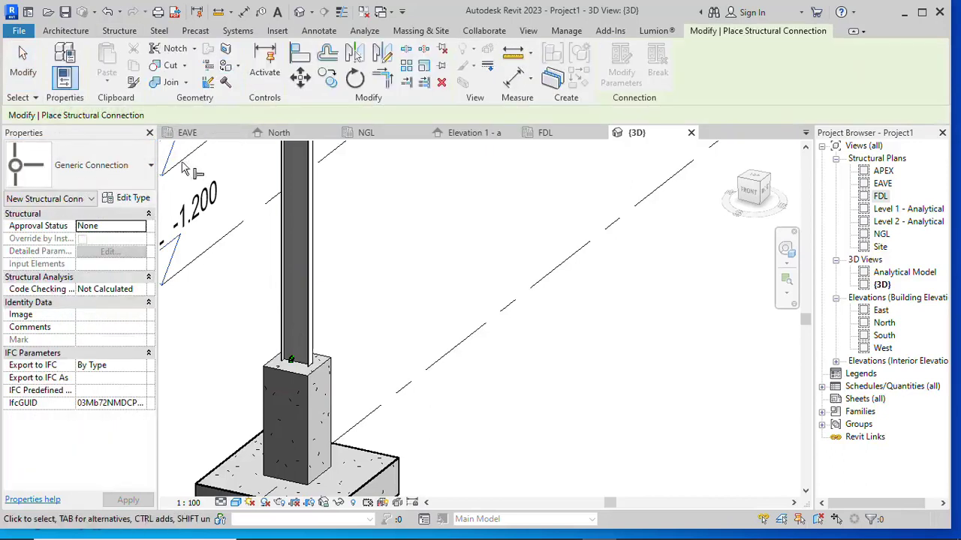
pyautogui.click(149, 166)
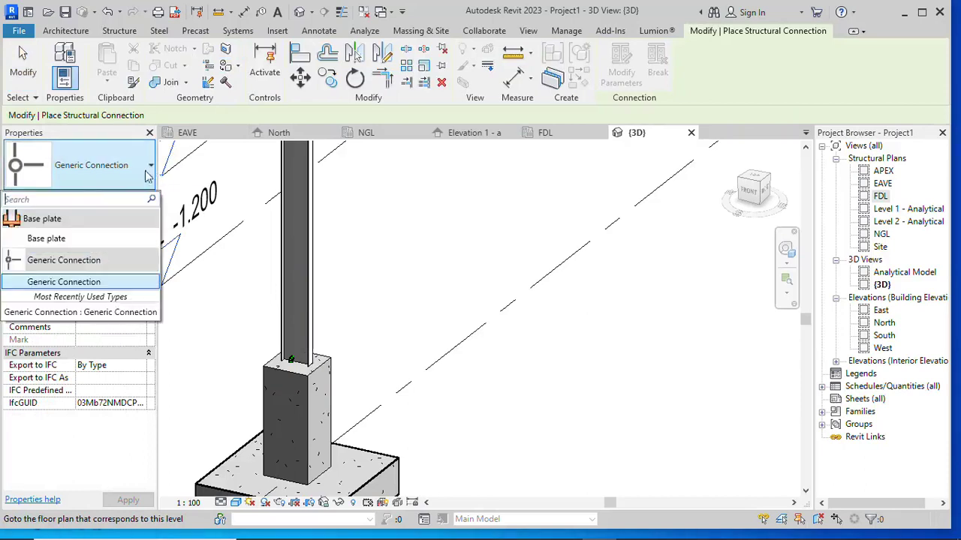
pyautogui.click(48, 238)
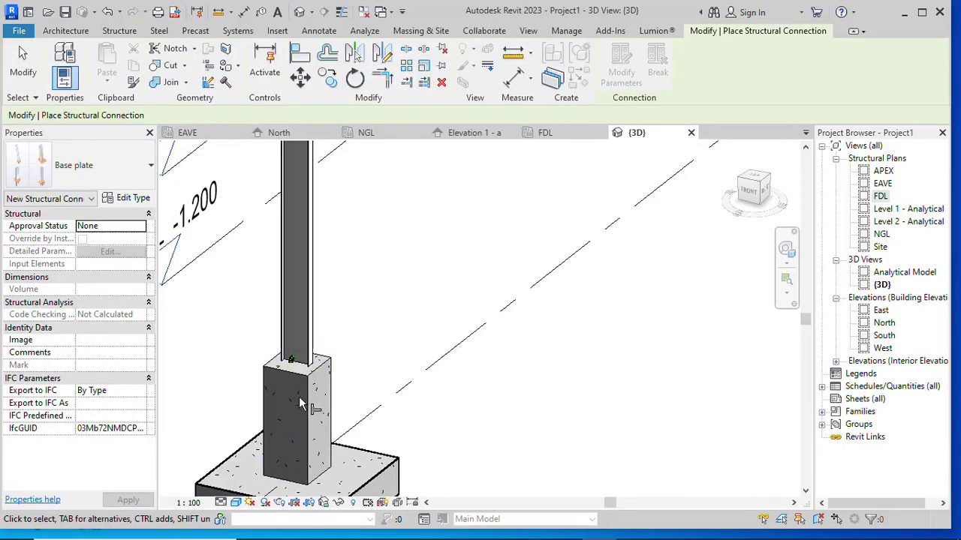
pyautogui.rightClick(340, 264)
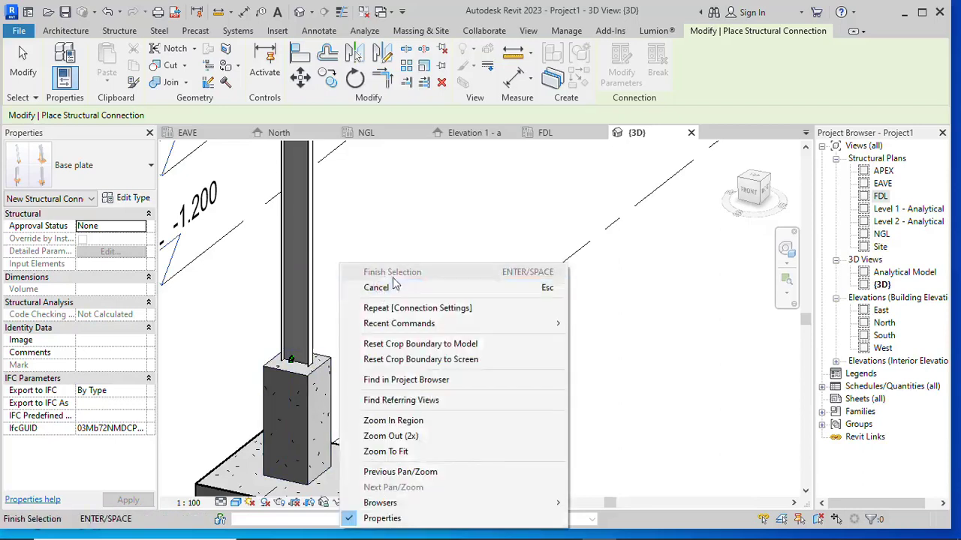
pyautogui.click(395, 287)
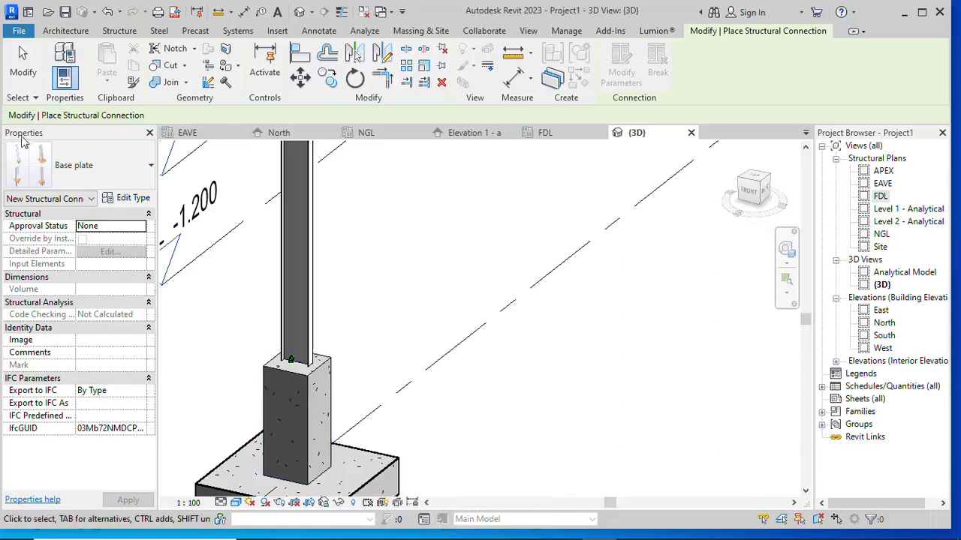
pyautogui.click(22, 63)
# Set the 3D view's detail level to Fine.
pyautogui.scroll(-2, 318, 392)
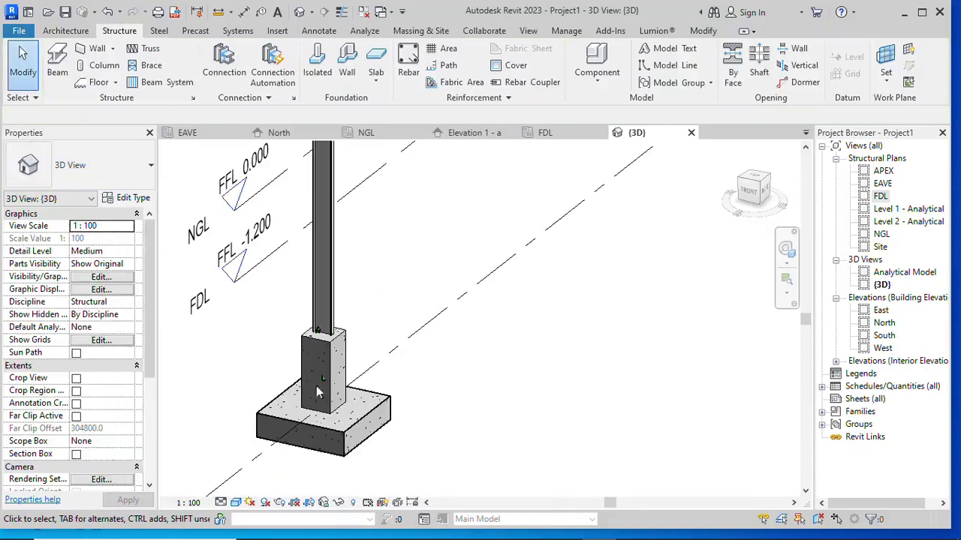
pyautogui.click(221, 502)
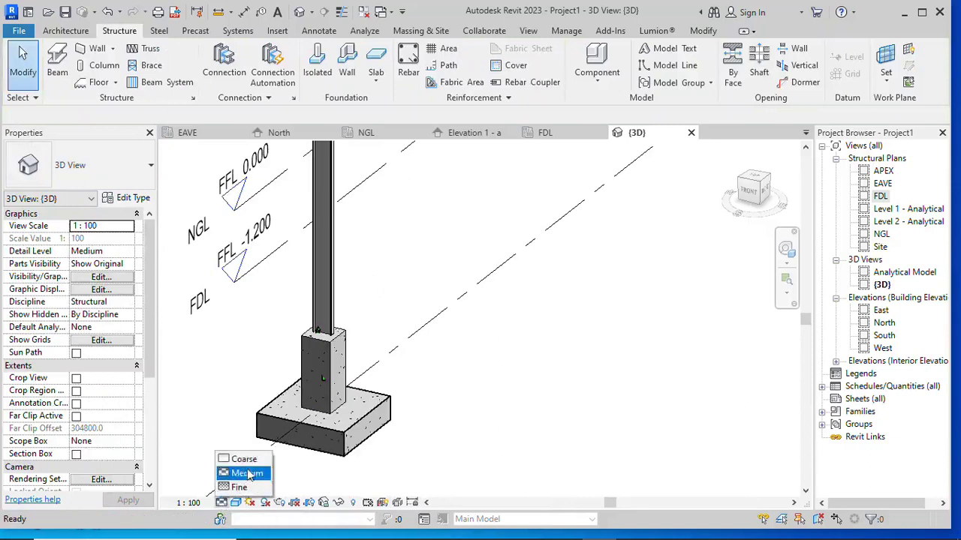
pyautogui.click(239, 487)
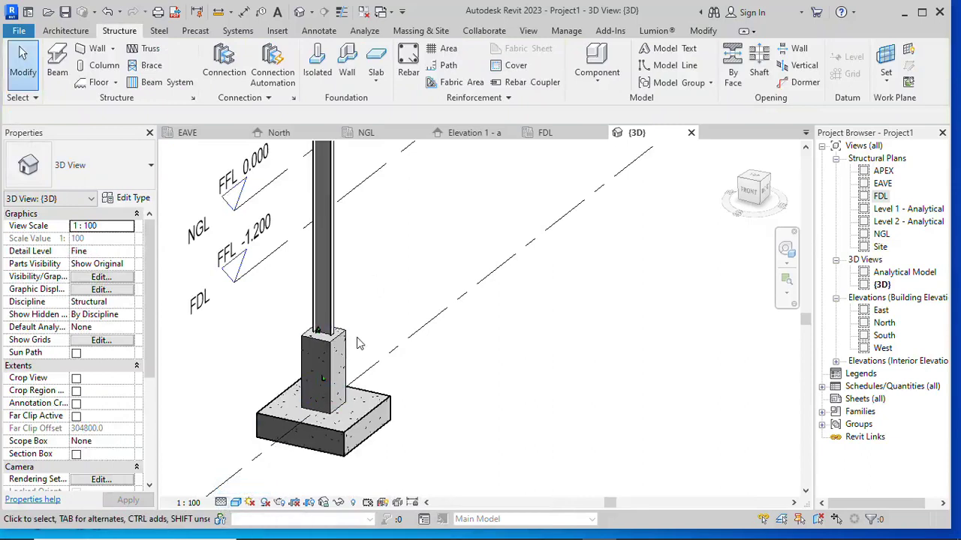
# Delete the generic connection sitting on top of the concrete pedestal.
pyautogui.scroll(3, 319, 336)
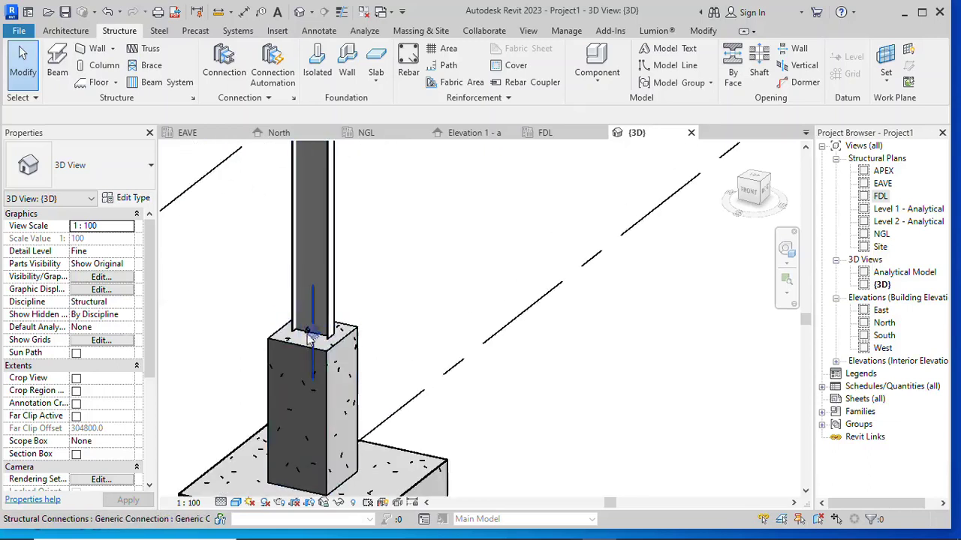
pyautogui.click(309, 334)
pyautogui.rightClick(306, 335)
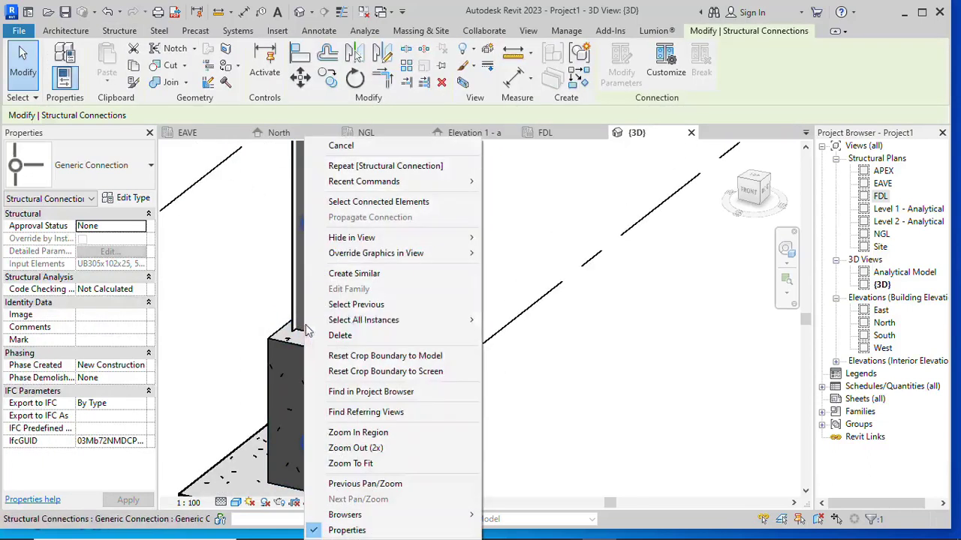
pyautogui.click(339, 335)
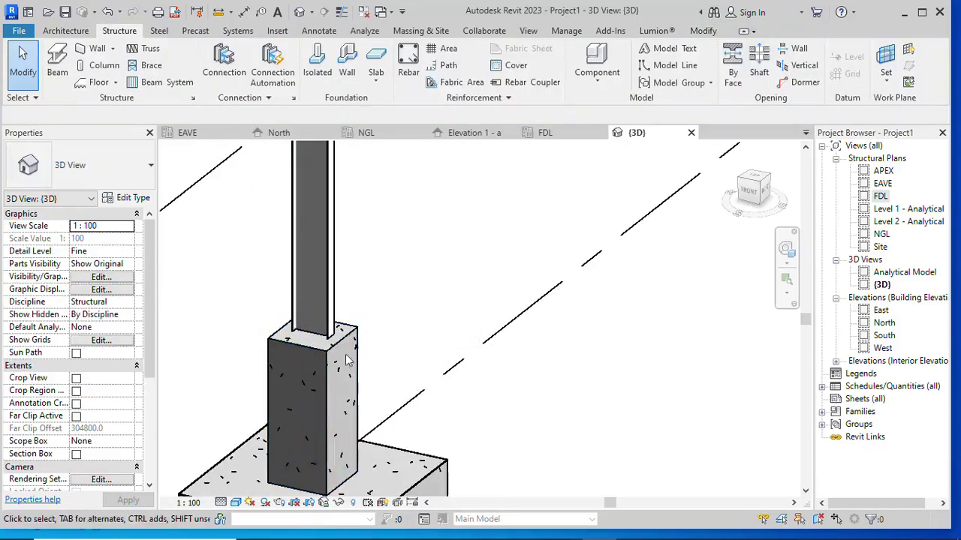
# Place a Base plate connection joining the steel column to the concrete pedestal, dismissing the voids warning.
pyautogui.click(324, 415)
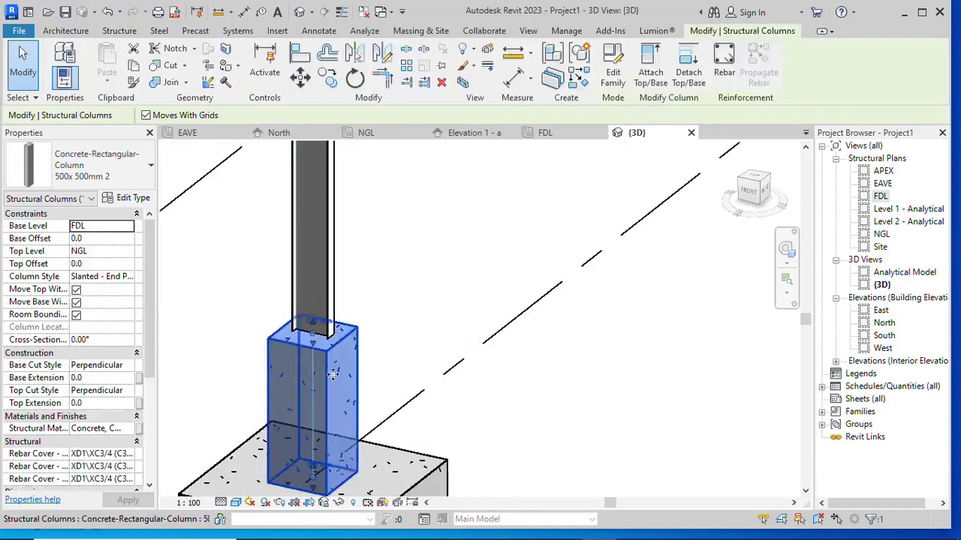
pyautogui.keyDown('ctrl'); pyautogui.click(328, 305); pyautogui.keyUp('ctrl')
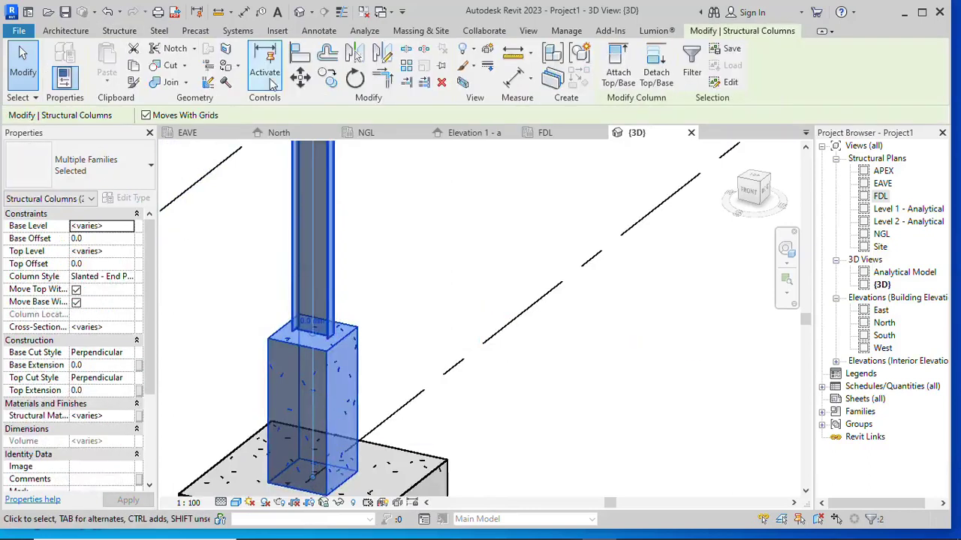
pyautogui.click(131, 32)
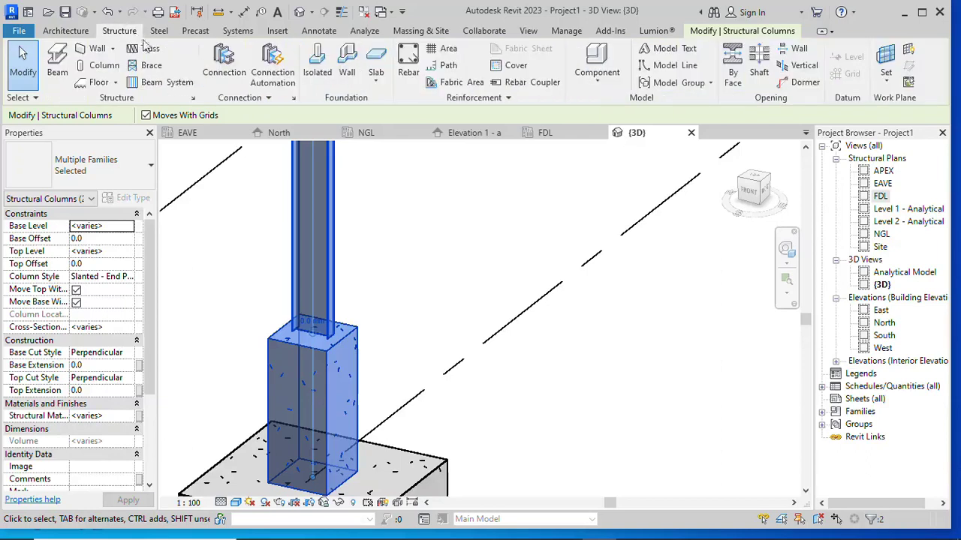
pyautogui.click(226, 66)
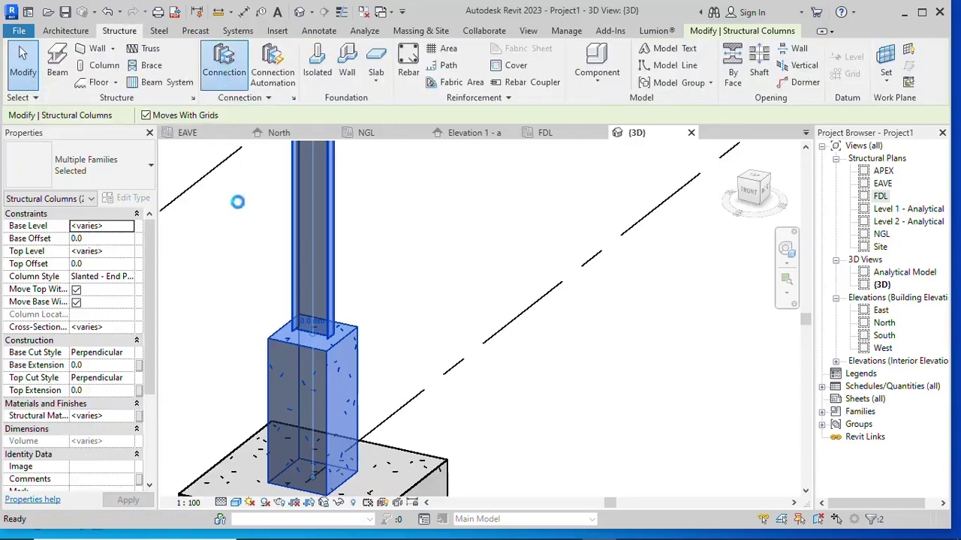
pyautogui.click(284, 289)
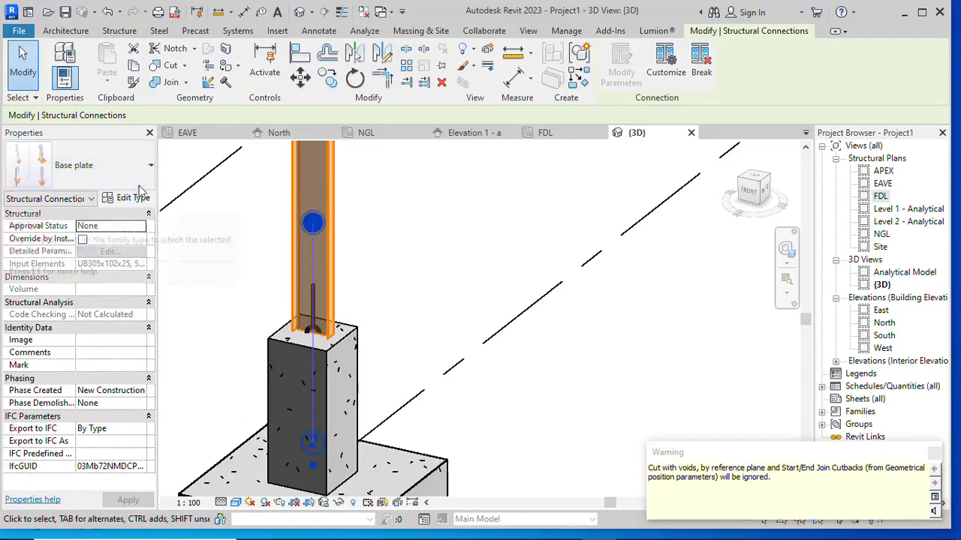
pyautogui.click(93, 180)
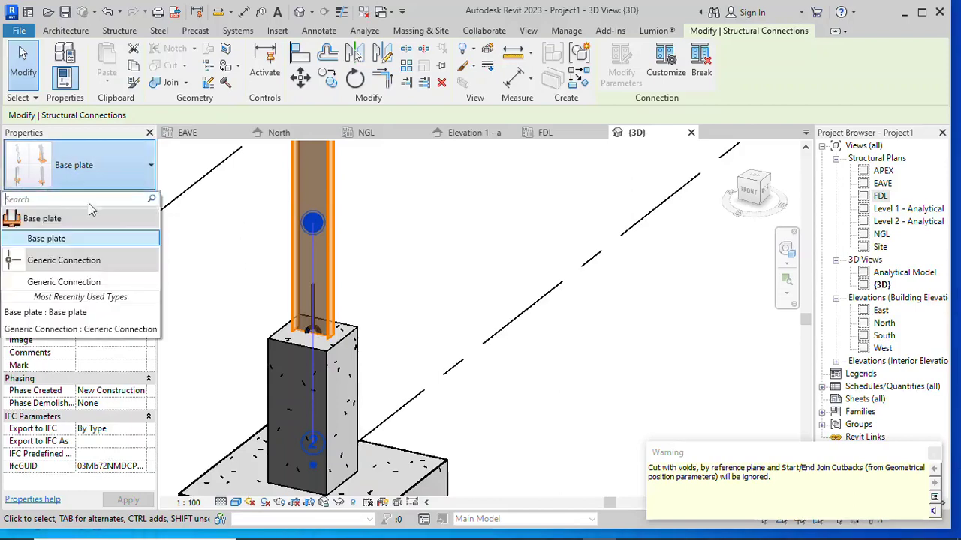
pyautogui.click(60, 241)
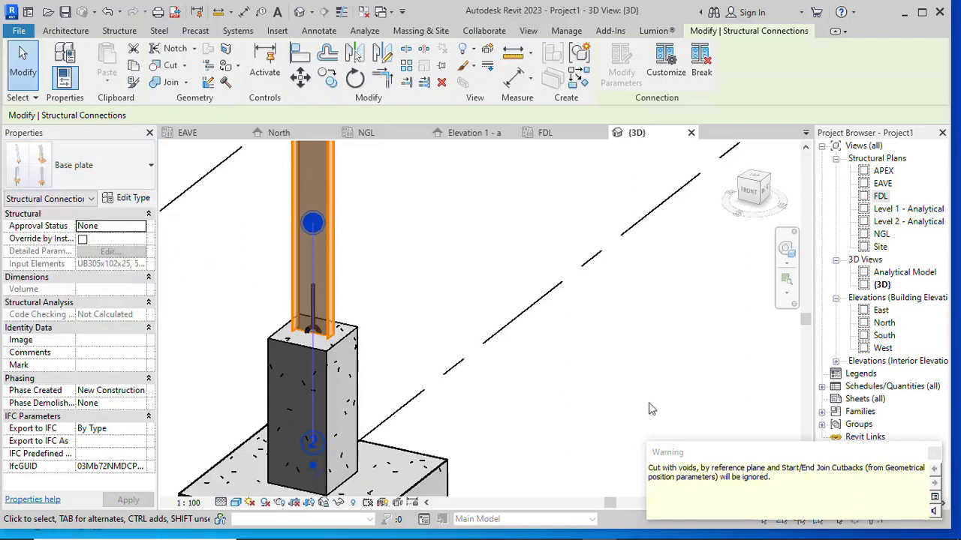
pyautogui.click(934, 454)
# Orbit around the column base and select the new base plate connection.
pyautogui.scroll(5, 484, 350)
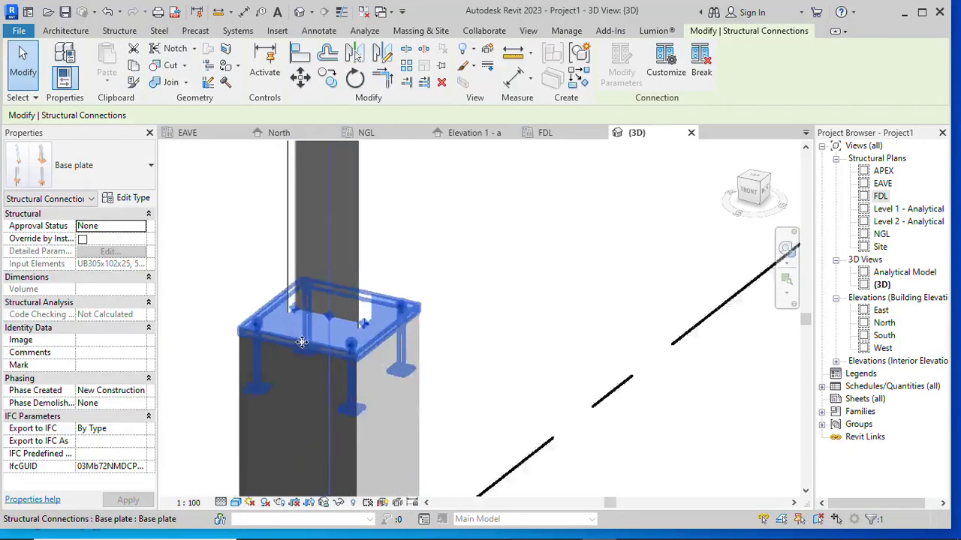
pyautogui.click(484, 350)
pyautogui.keyDown('shift'); pyautogui.moveTo(484, 351); pyautogui.dragTo(361, 353, button='middle'); pyautogui.keyUp('shift')
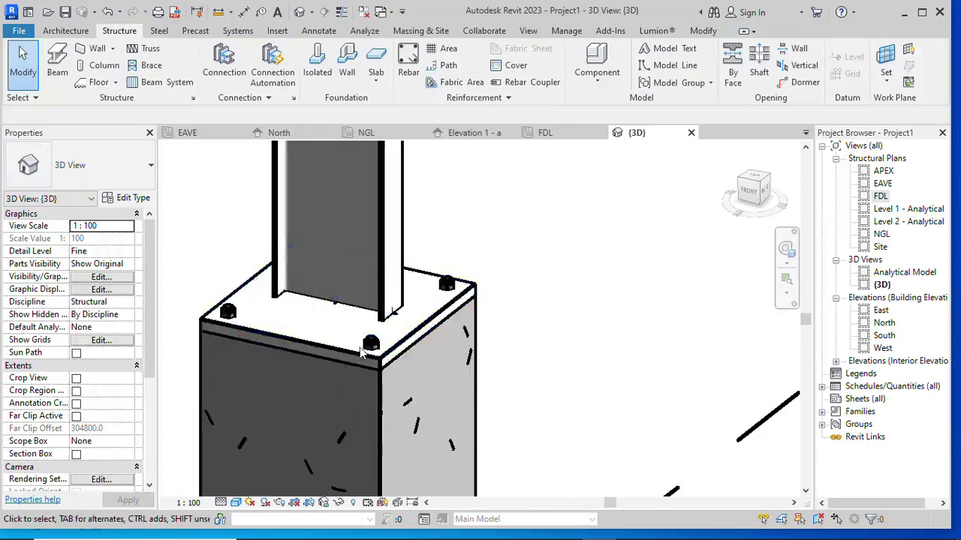
pyautogui.scroll(-3, 361, 353)
pyautogui.click(361, 356)
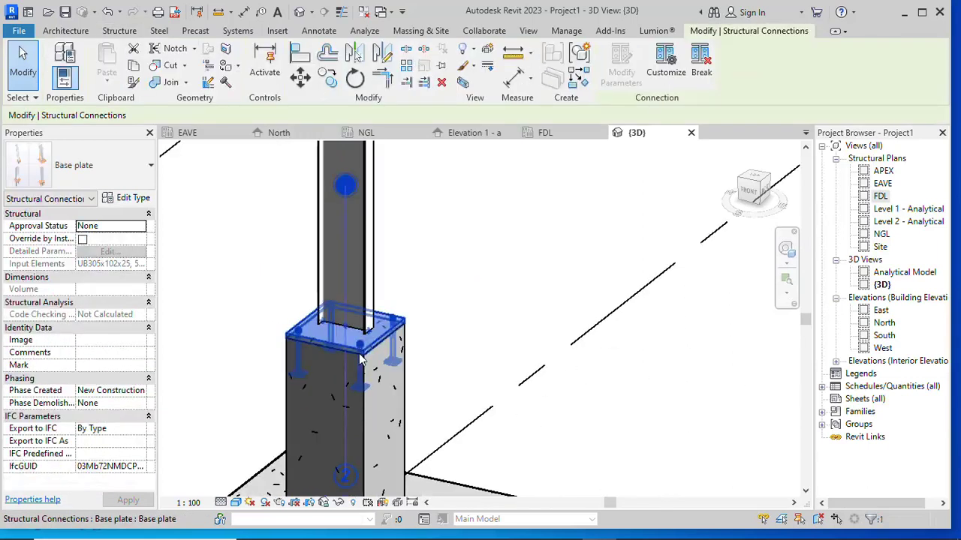
pyautogui.scroll(-2, 360, 358)
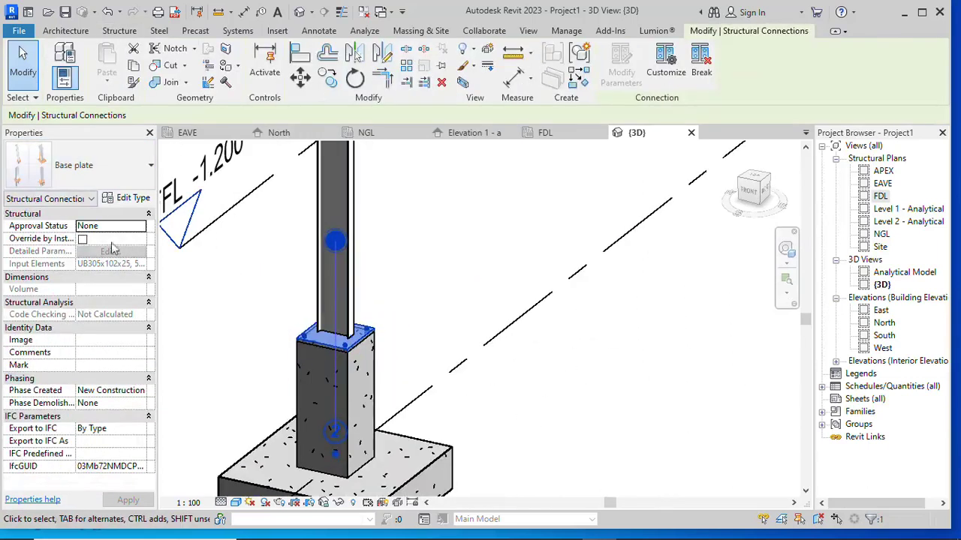
# Open the base plate's Type Properties and its Edit connection type window.
pyautogui.click(143, 201)
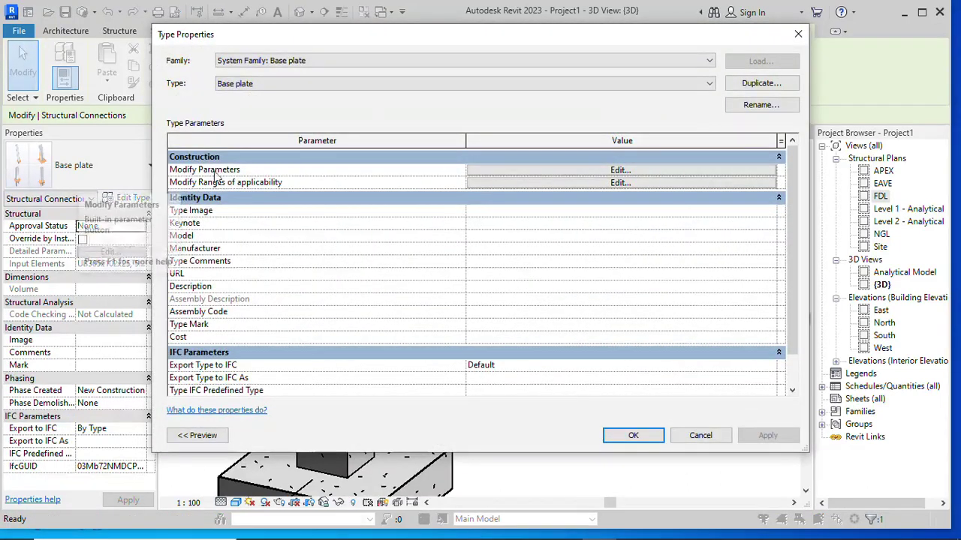
pyautogui.click(590, 170)
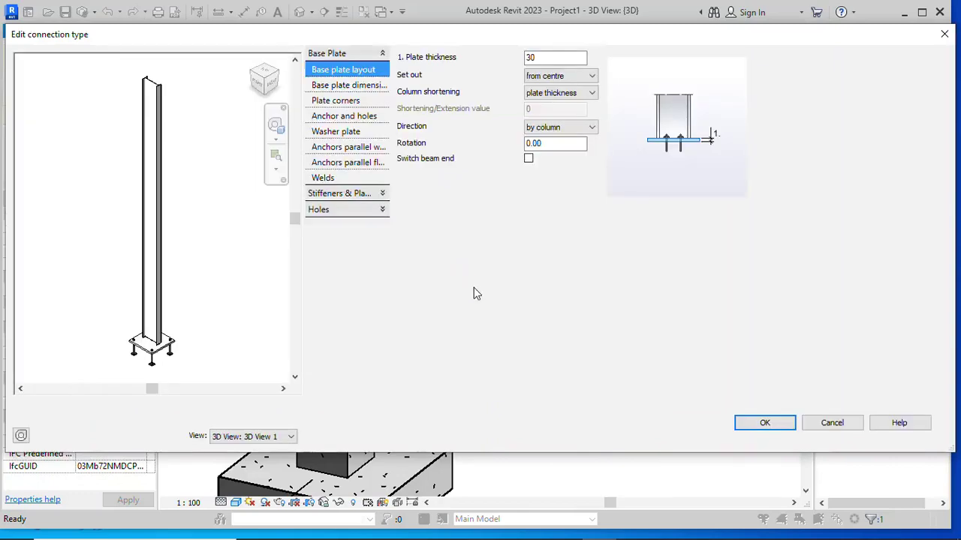
pyautogui.scroll(5, 161, 352)
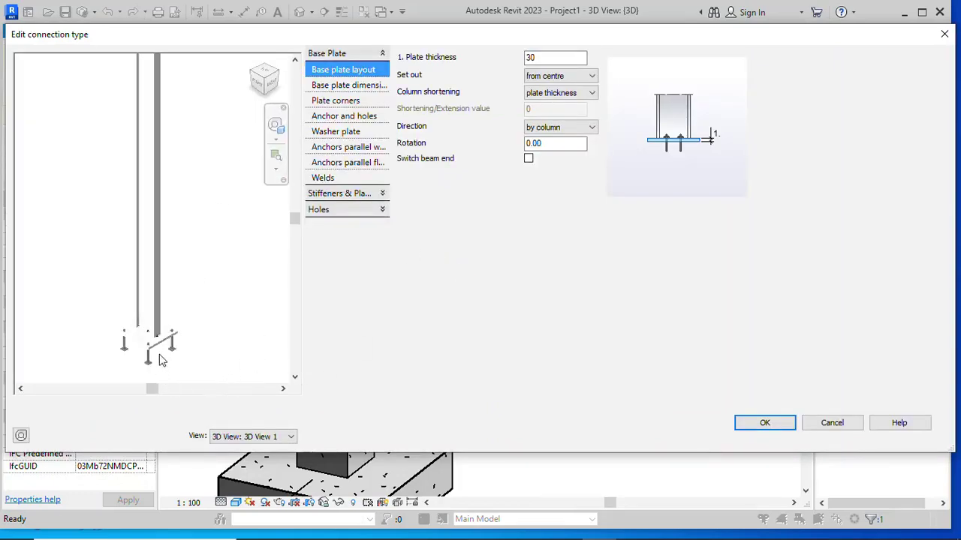
pyautogui.scroll(-3, 160, 352)
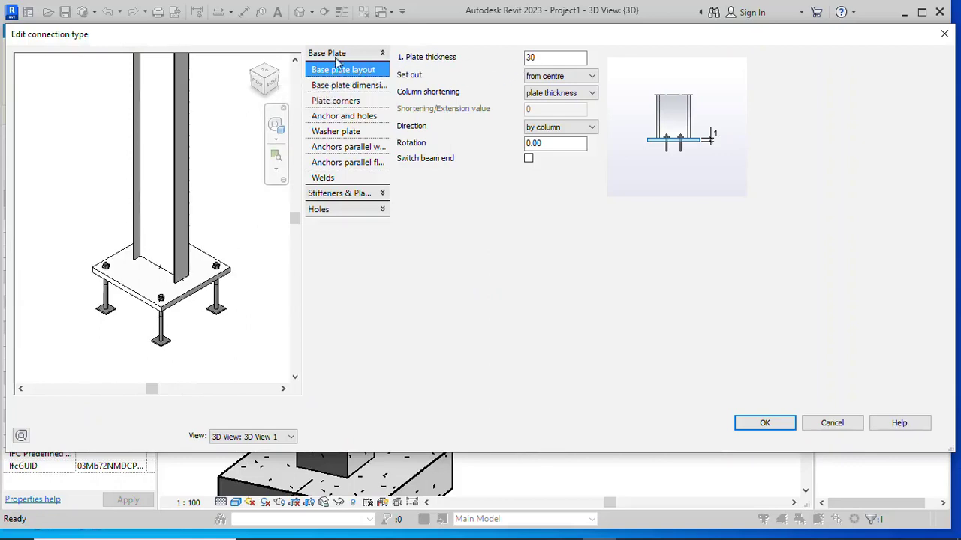
# Set plate thickness to 20 and all four plate projections to 200, ticking All projections equal.
pyautogui.doubleClick(544, 57)
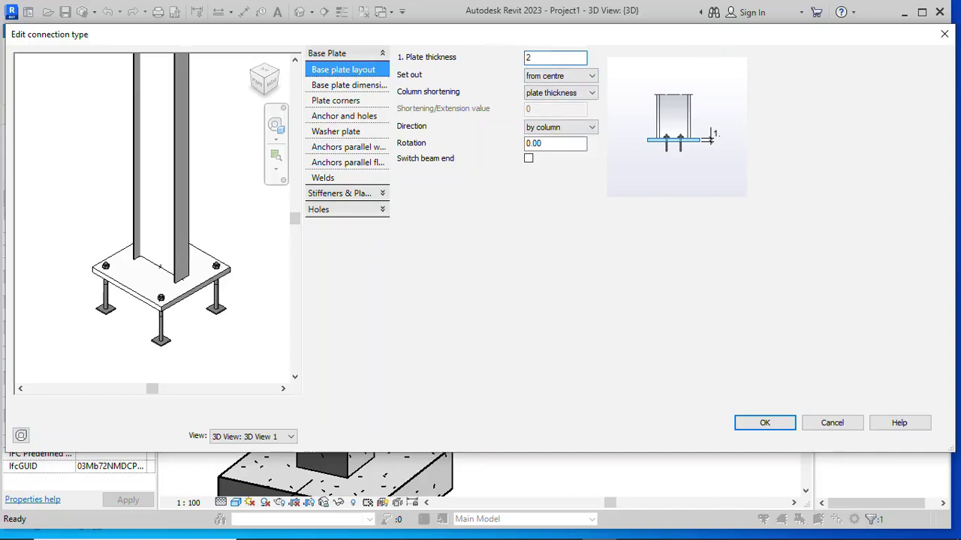
pyautogui.write('20')
pyautogui.click(367, 88)
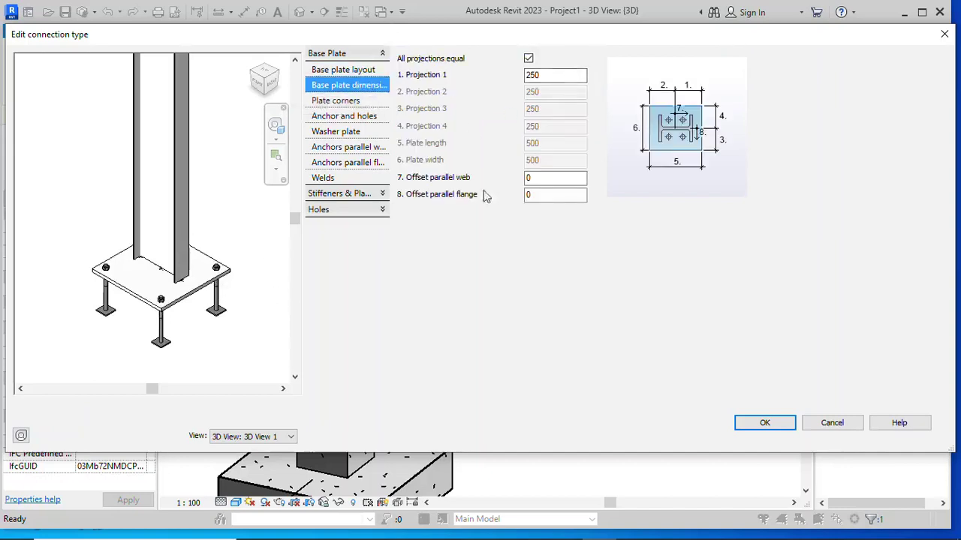
pyautogui.click(542, 76)
pyautogui.doubleClick(550, 75)
pyautogui.write('2')
pyautogui.press('Tab')
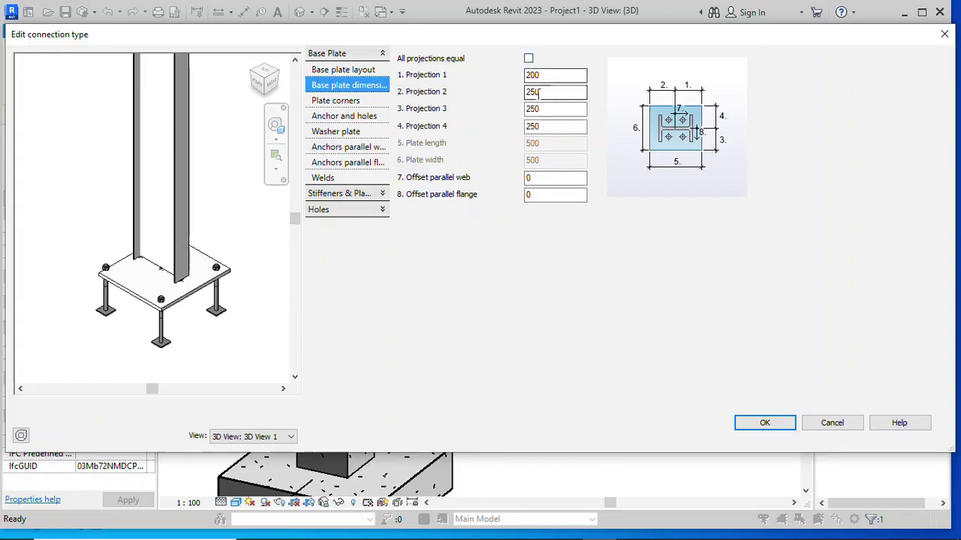
pyautogui.write('2')
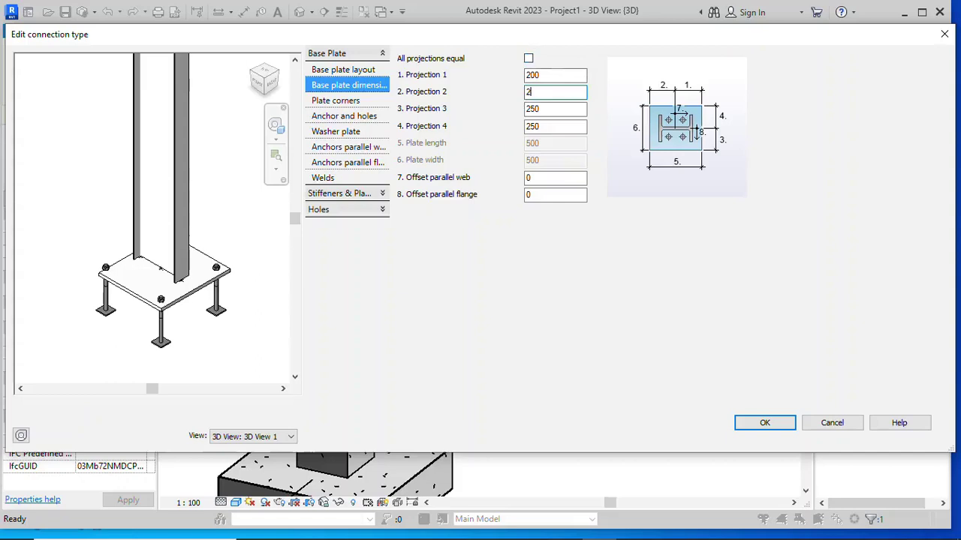
pyautogui.click(542, 110)
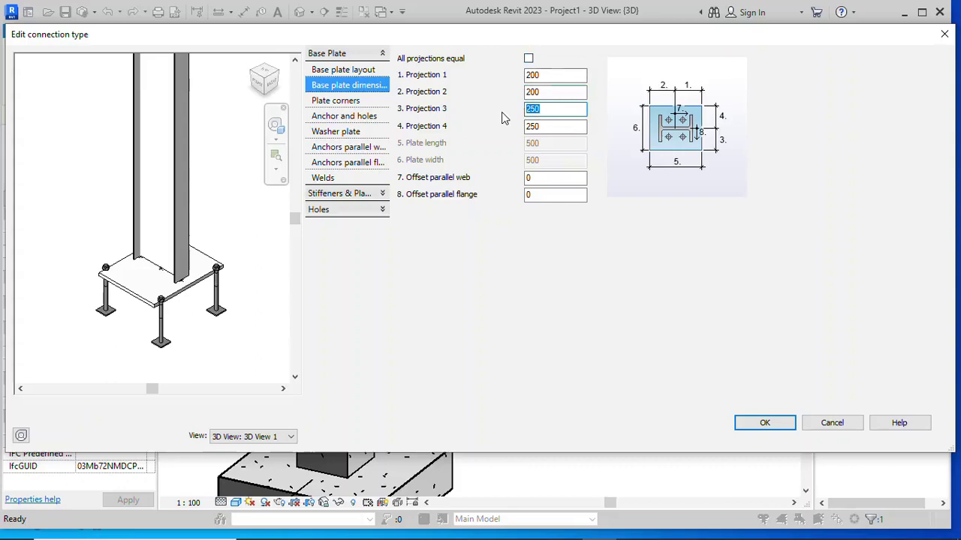
pyautogui.write('200')
pyautogui.click(542, 126)
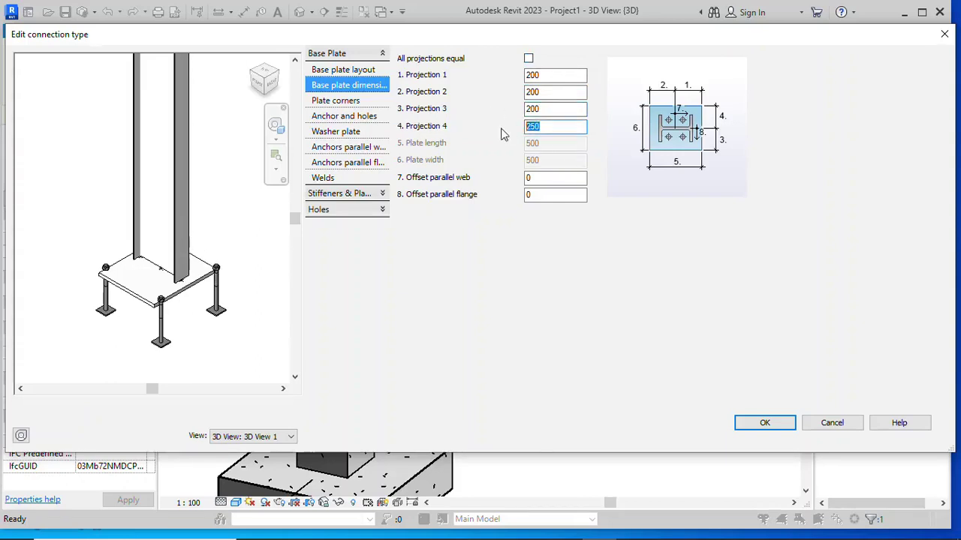
pyautogui.write('2')
pyautogui.click(528, 58)
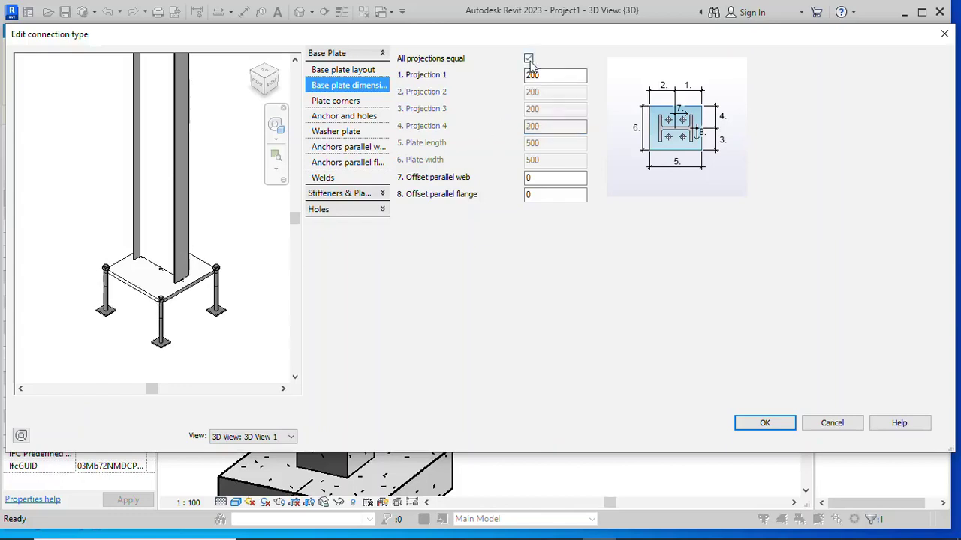
# Keep plate corner 1 unshaped and set the anchor length to 450.
pyautogui.scroll(1, 154, 299)
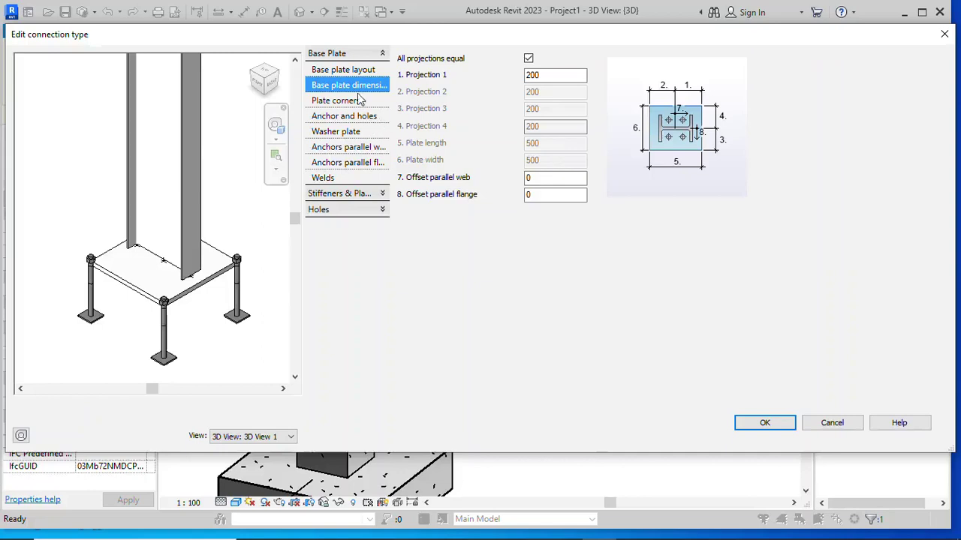
pyautogui.click(342, 100)
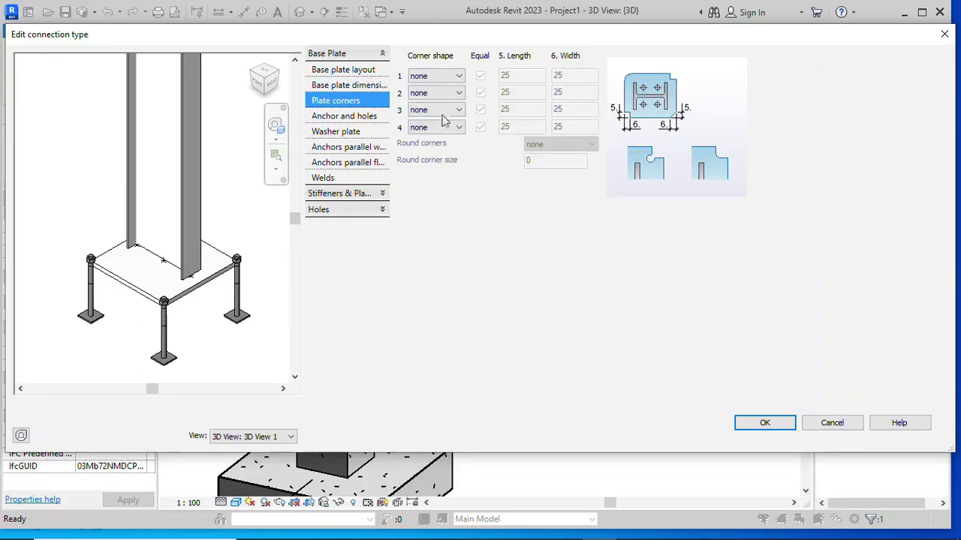
pyautogui.click(454, 76)
pyautogui.click(443, 87)
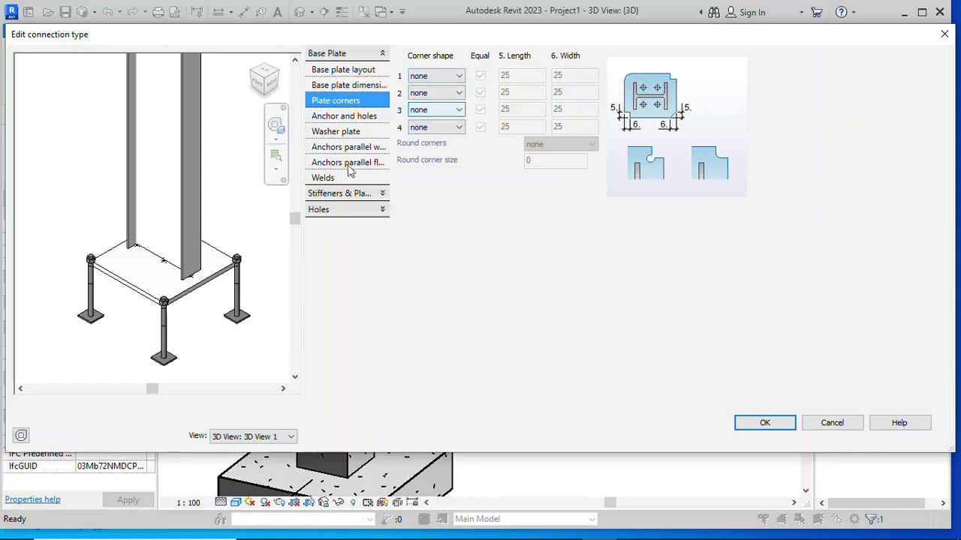
pyautogui.click(342, 118)
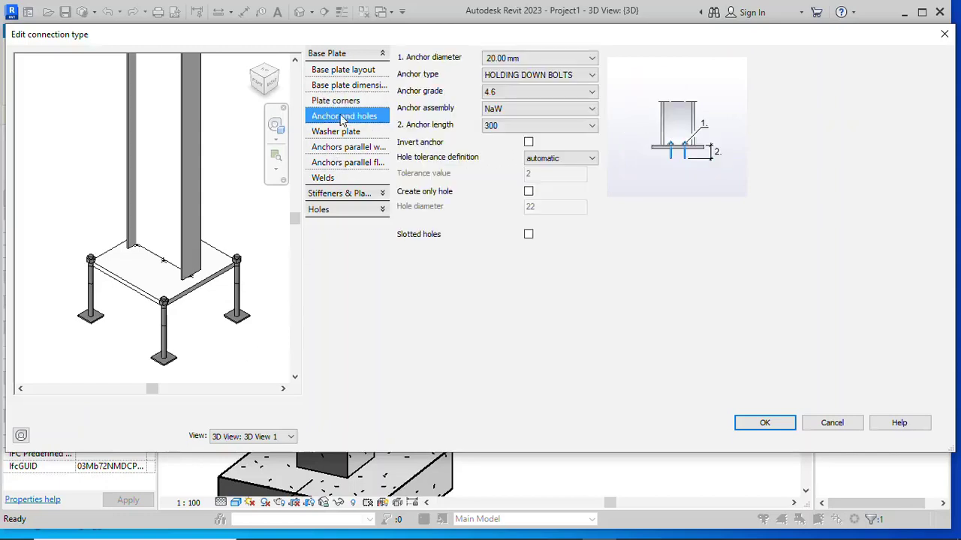
pyautogui.click(593, 126)
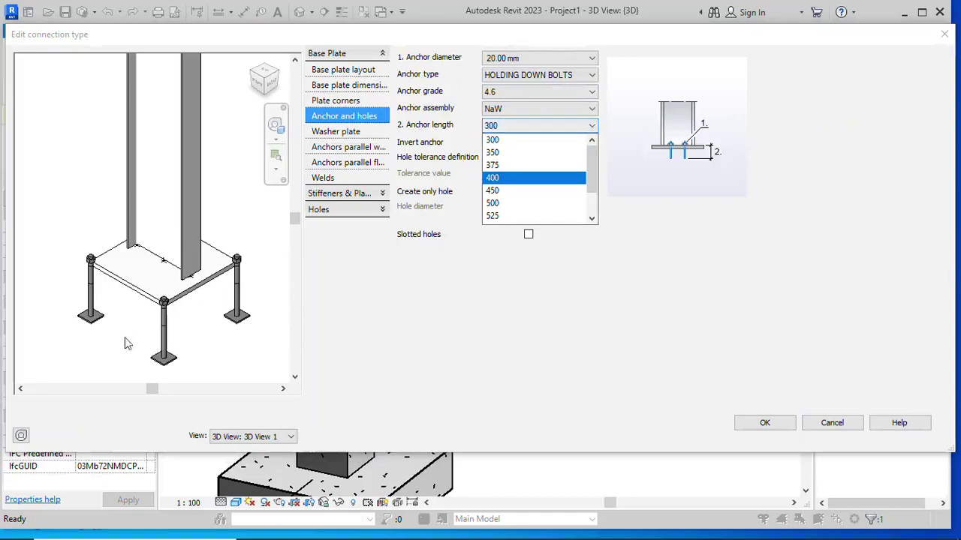
pyautogui.click(496, 194)
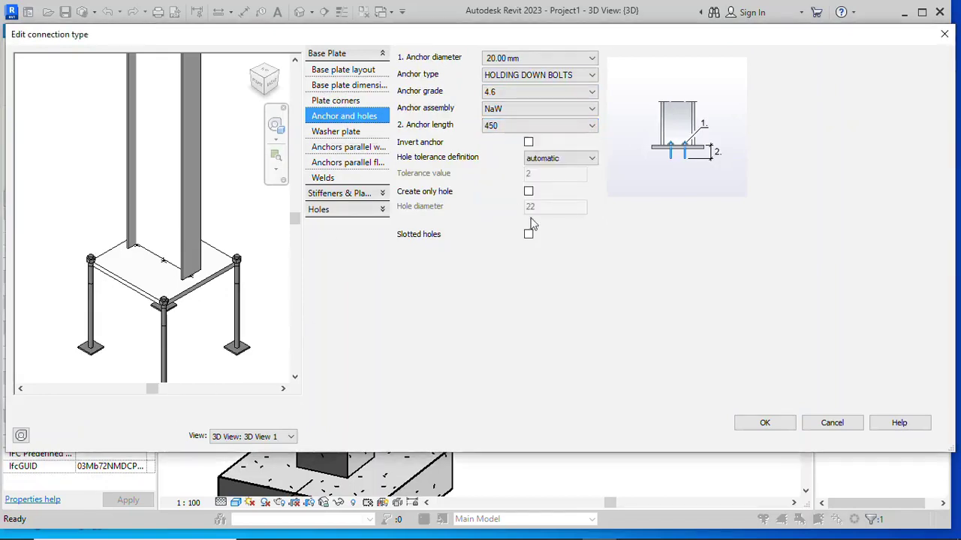
pyautogui.keyDown('shift'); pyautogui.moveTo(174, 351); pyautogui.dragTo(186, 347, button='middle'); pyautogui.keyUp('shift')
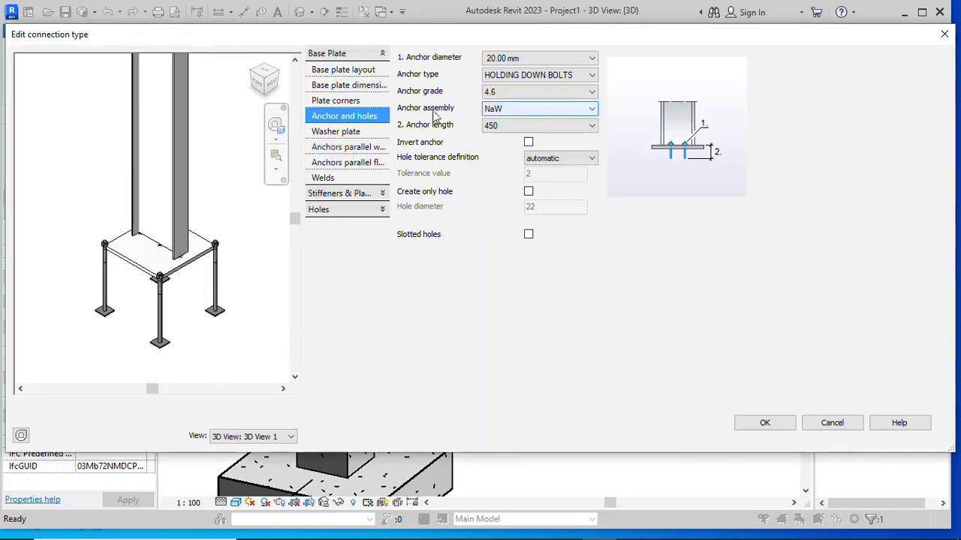
pyautogui.click(344, 135)
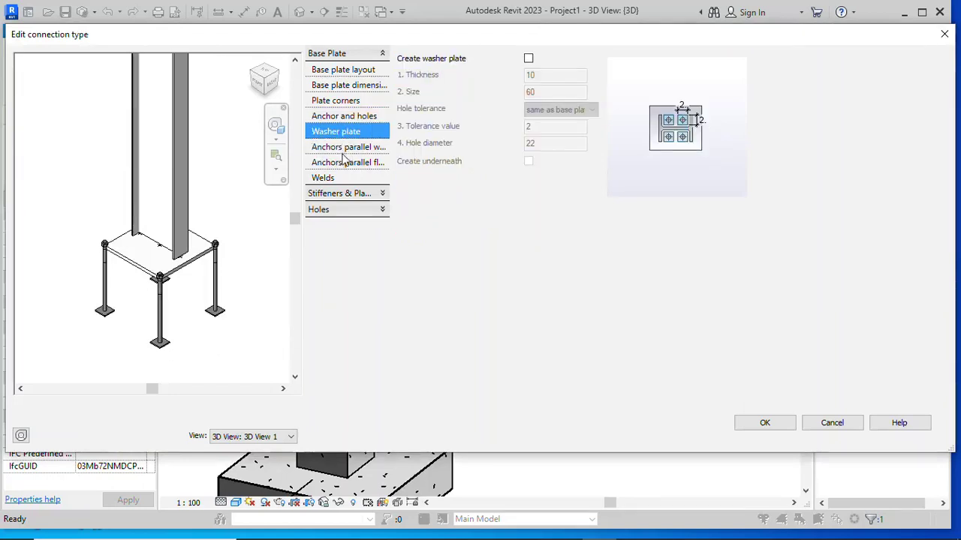
# Set web-parallel anchors to 3 per group at 150 intermediate distance.
pyautogui.click(343, 149)
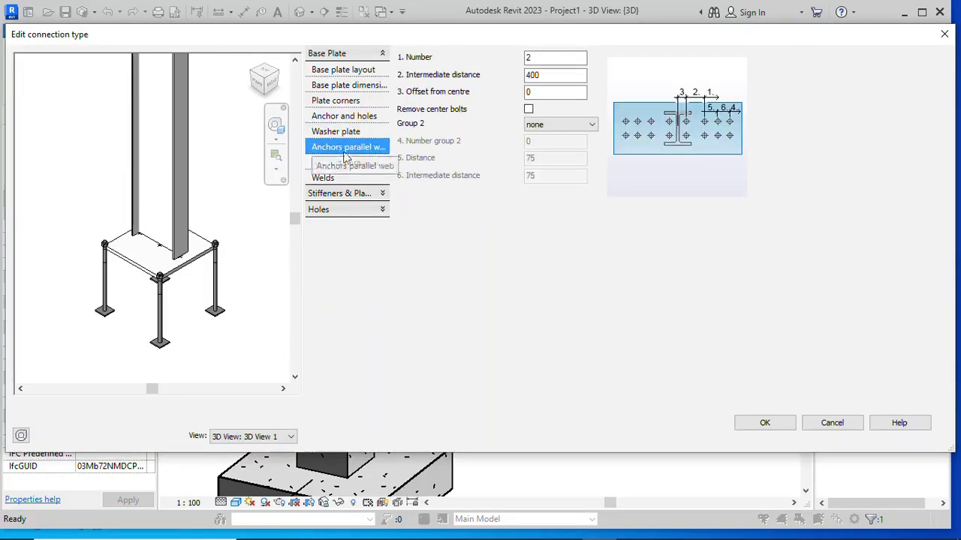
pyautogui.doubleClick(533, 57)
pyautogui.write('3')
pyautogui.press('Tab')
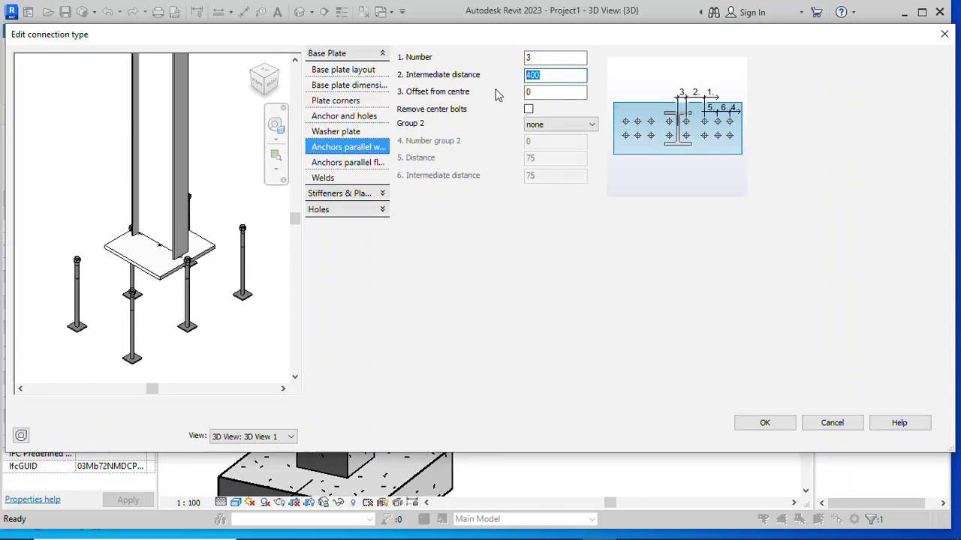
pyautogui.write('150')
pyautogui.click(224, 298)
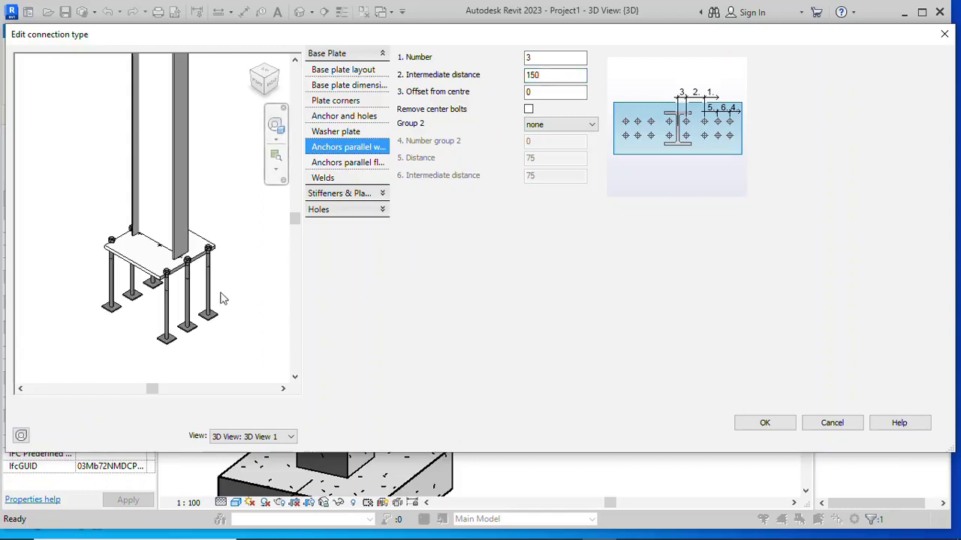
pyautogui.scroll(3, 224, 298)
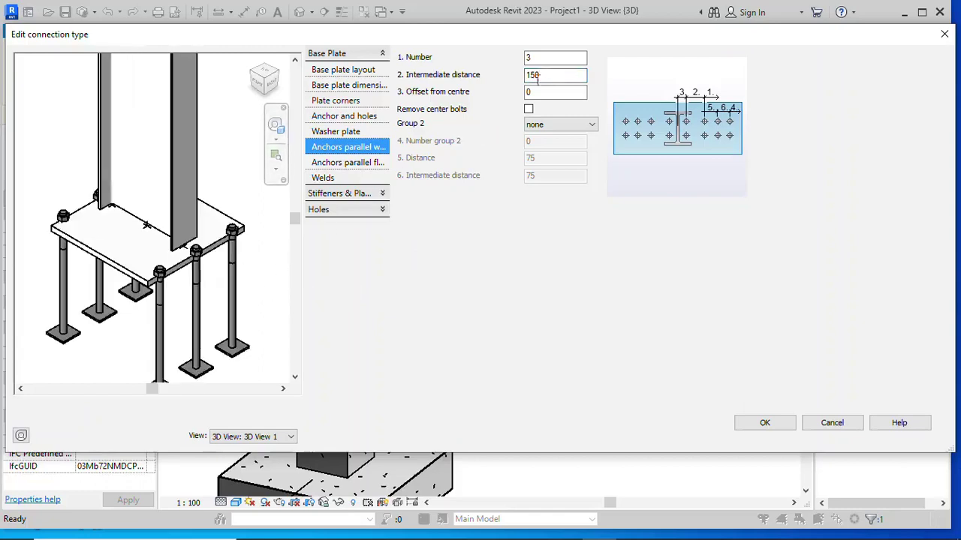
pyautogui.moveTo(553, 75); pyautogui.dragTo(518, 80)
pyautogui.write('200')
pyautogui.click(259, 274)
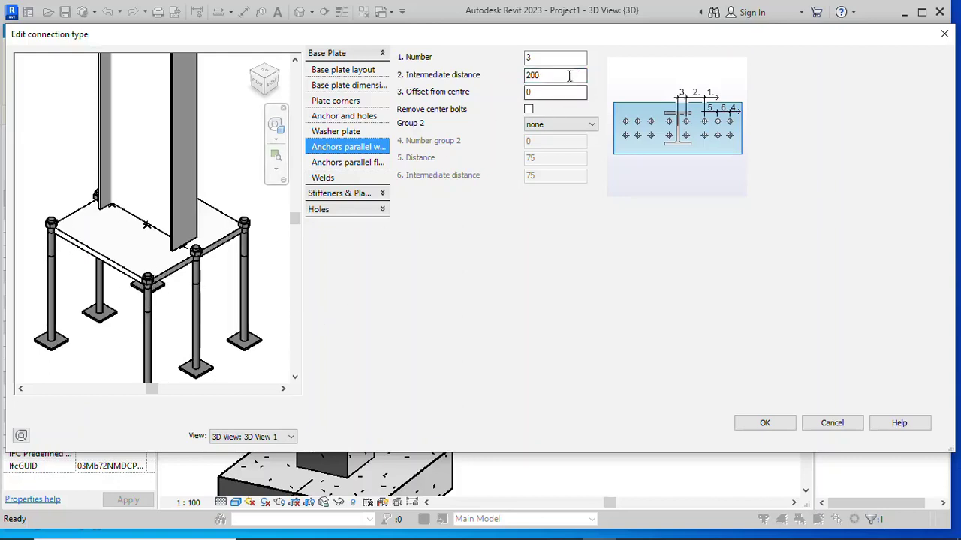
pyautogui.moveTo(554, 76); pyautogui.dragTo(515, 84)
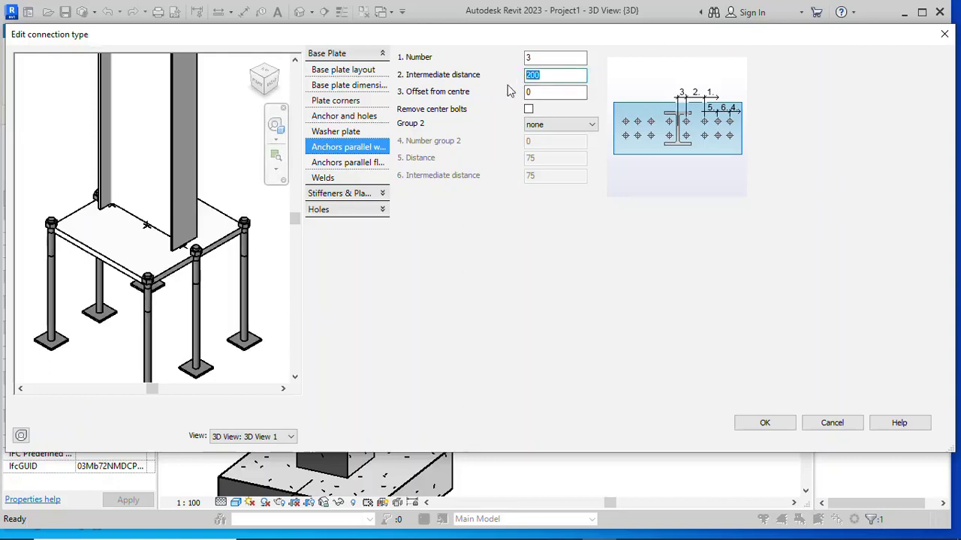
pyautogui.write('150')
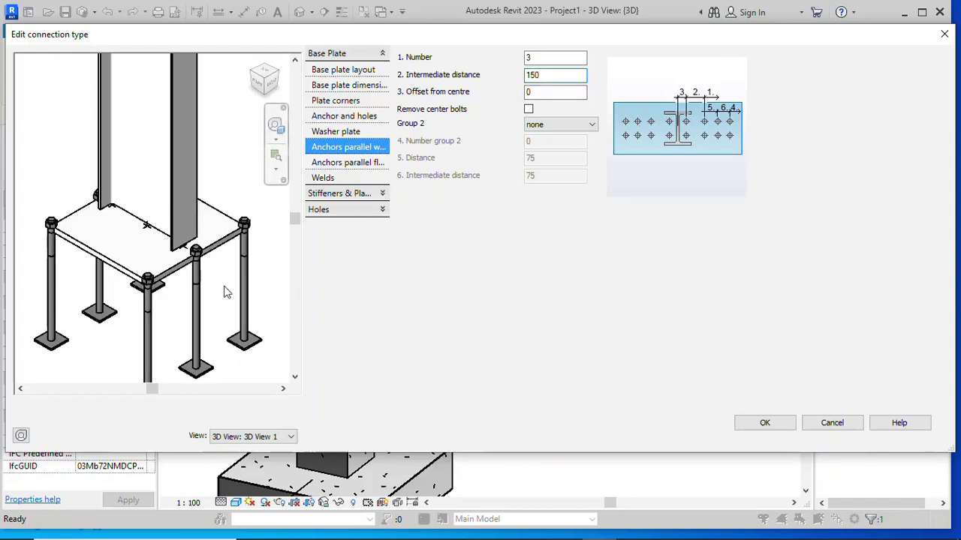
pyautogui.click(223, 290)
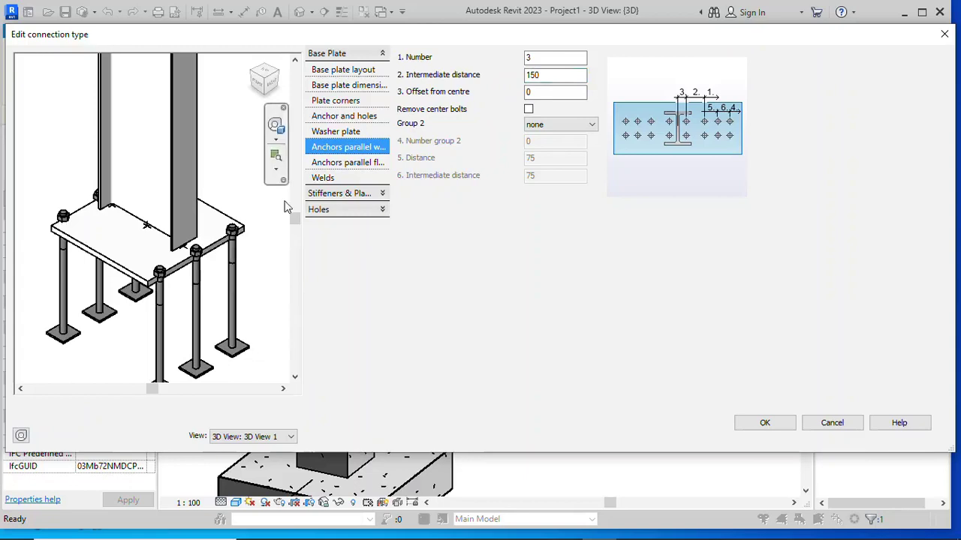
# Set the flange-parallel anchors to 2 per group.
pyautogui.click(367, 165)
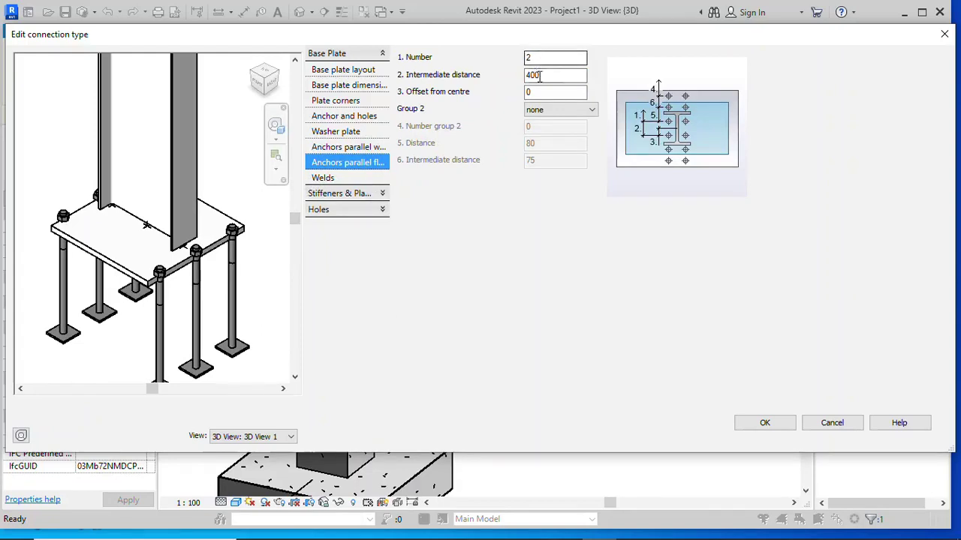
pyautogui.moveTo(544, 61); pyautogui.dragTo(520, 66)
pyautogui.write('3')
pyautogui.press('Tab')
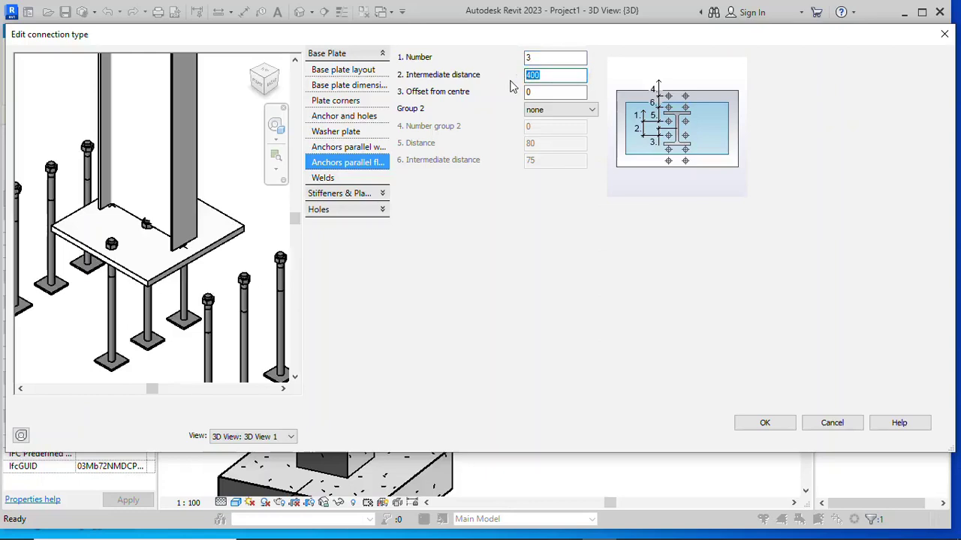
pyautogui.write('150')
pyautogui.press('Tab')
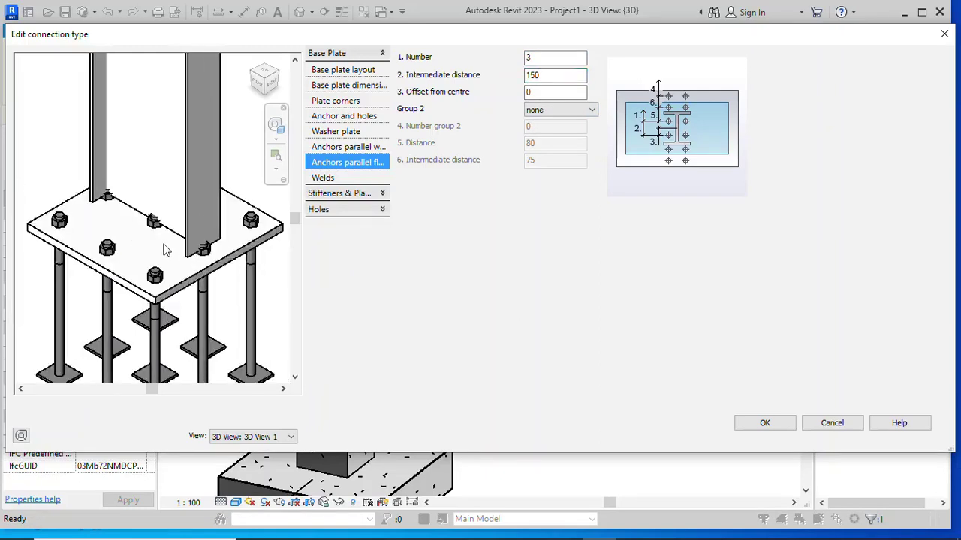
pyautogui.click(528, 53)
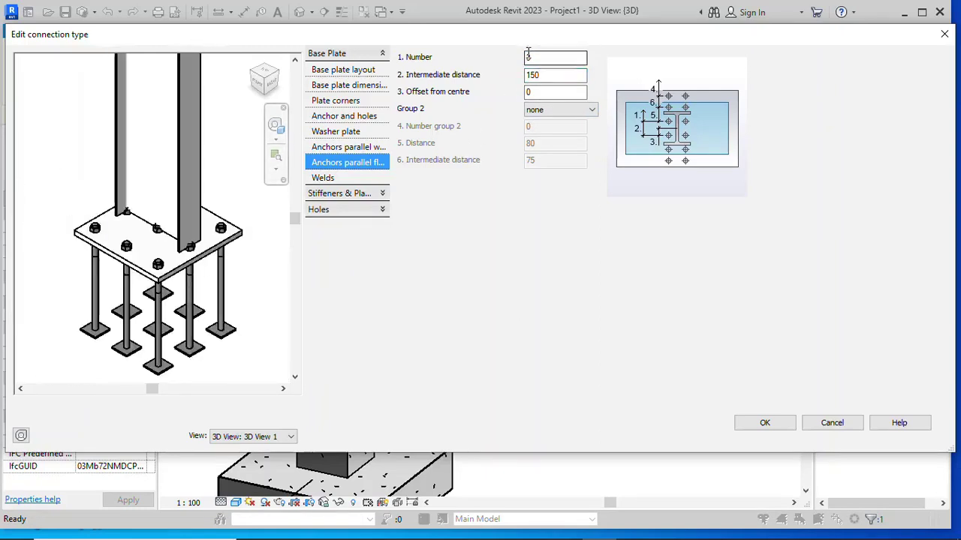
pyautogui.doubleClick(528, 57)
pyautogui.write('2')
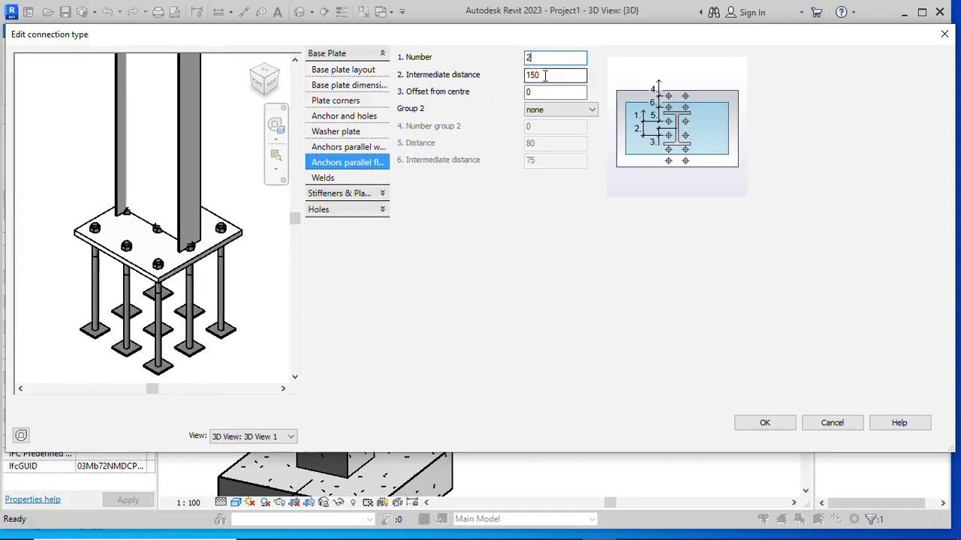
pyautogui.press('Tab')
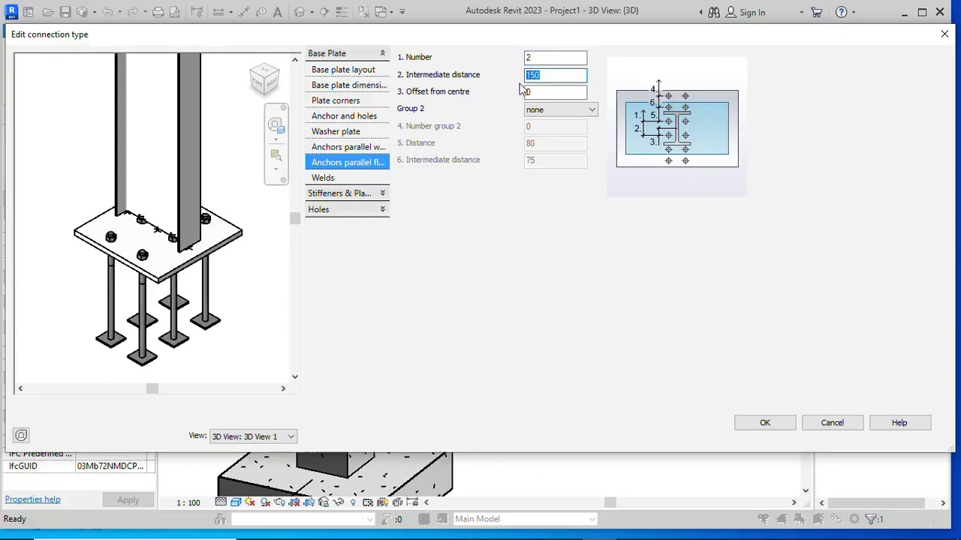
pyautogui.write('2')
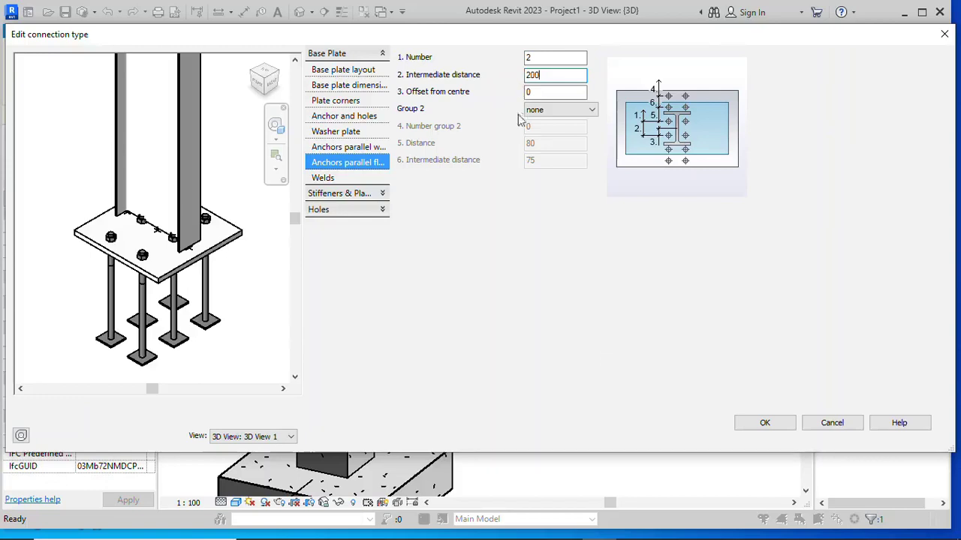
pyautogui.write('00')
pyautogui.click(236, 338)
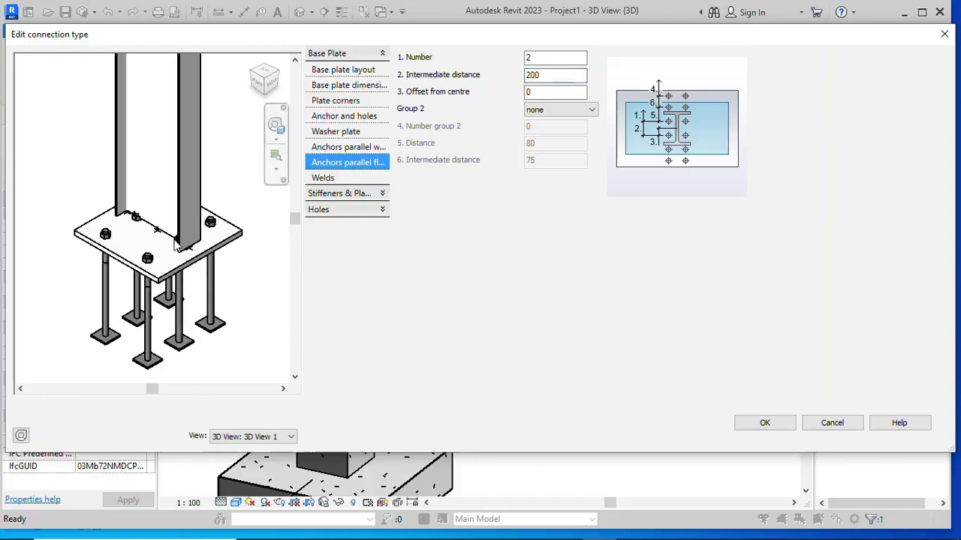
# Set the flange-parallel anchor intermediate distance to 350 and check it in the preview.
pyautogui.doubleClick(553, 76)
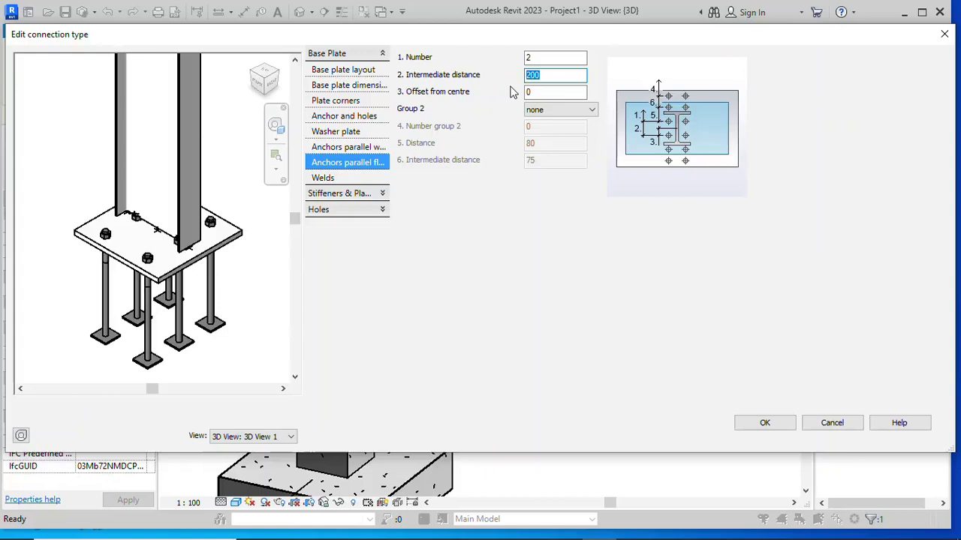
pyautogui.write('300')
pyautogui.click(216, 308)
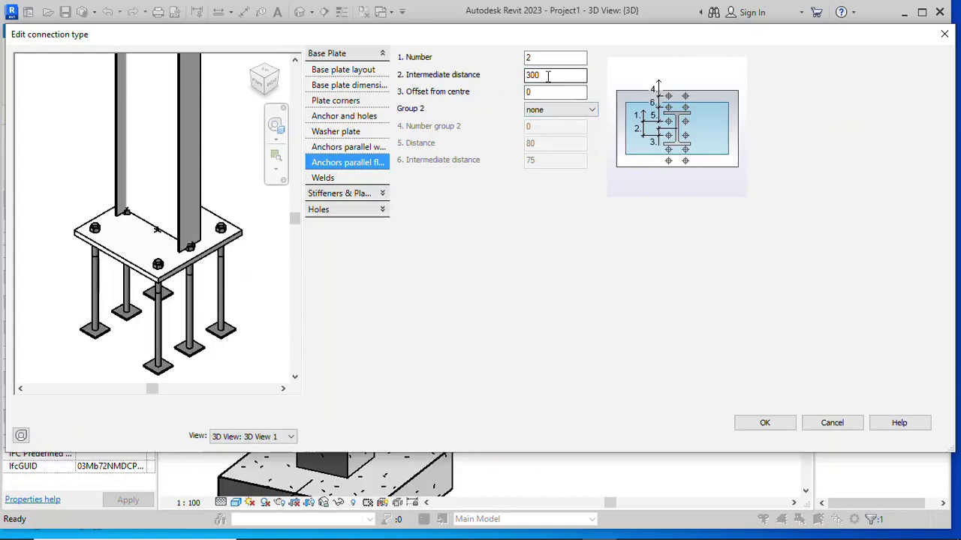
pyautogui.moveTo(552, 73); pyautogui.dragTo(530, 75)
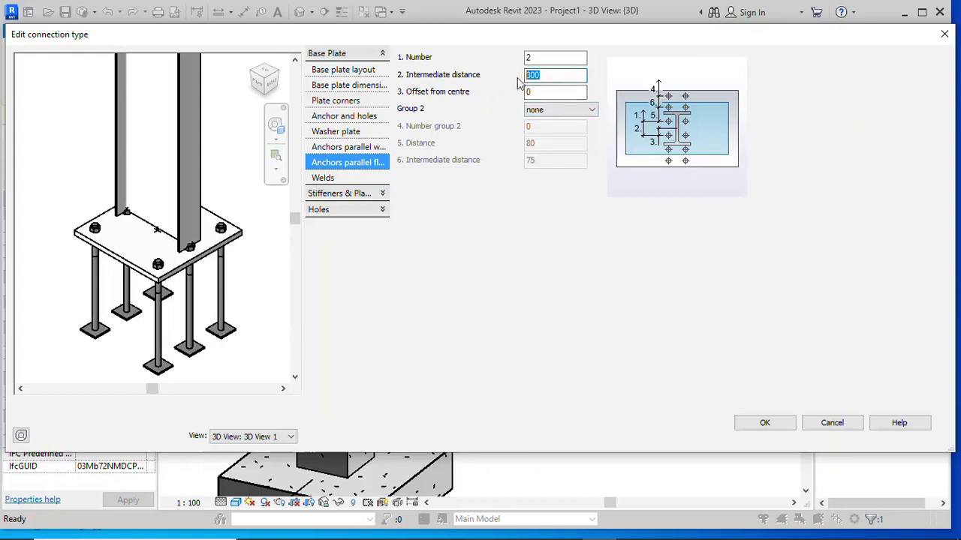
pyautogui.write('350')
pyautogui.click(273, 368)
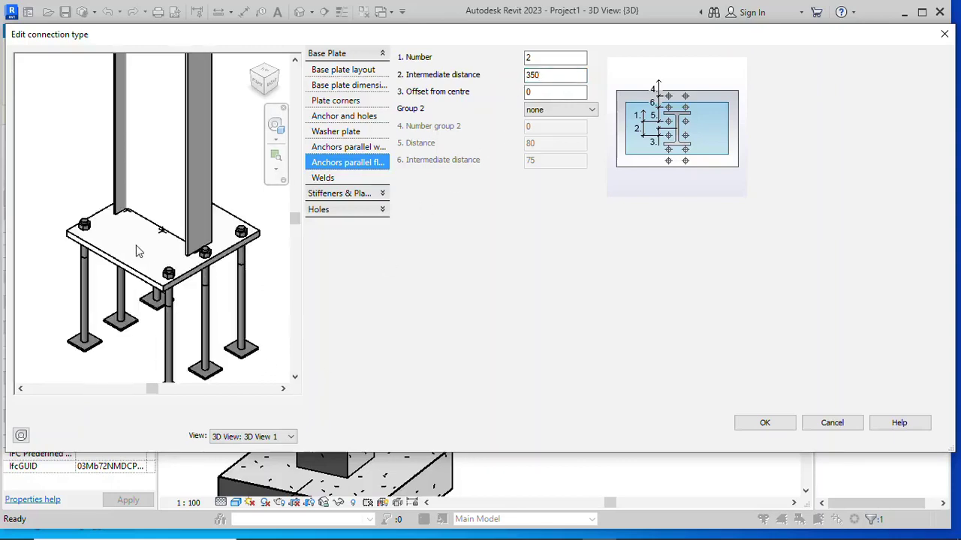
pyautogui.moveTo(139, 248)
pyautogui.keyDown('shift'); pyautogui.mouseDown(button='middle')
pyautogui.moveTo(160, 208)
pyautogui.moveTo(187, 223)
pyautogui.moveTo(118, 189)
pyautogui.moveTo(126, 199)
pyautogui.moveTo(270, 204)
pyautogui.moveTo(200, 215)
pyautogui.moveTo(113, 259)
pyautogui.moveTo(133, 247)
pyautogui.mouseUp(button='middle'); pyautogui.keyUp('shift')
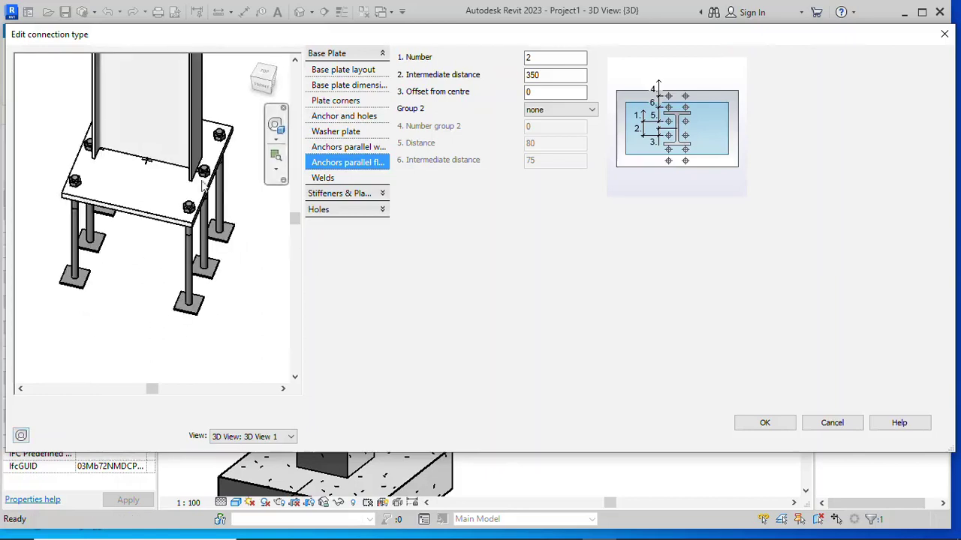
pyautogui.keyDown('shift'); pyautogui.moveTo(201, 187); pyautogui.dragTo(240, 150, button='middle'); pyautogui.keyUp('shift')
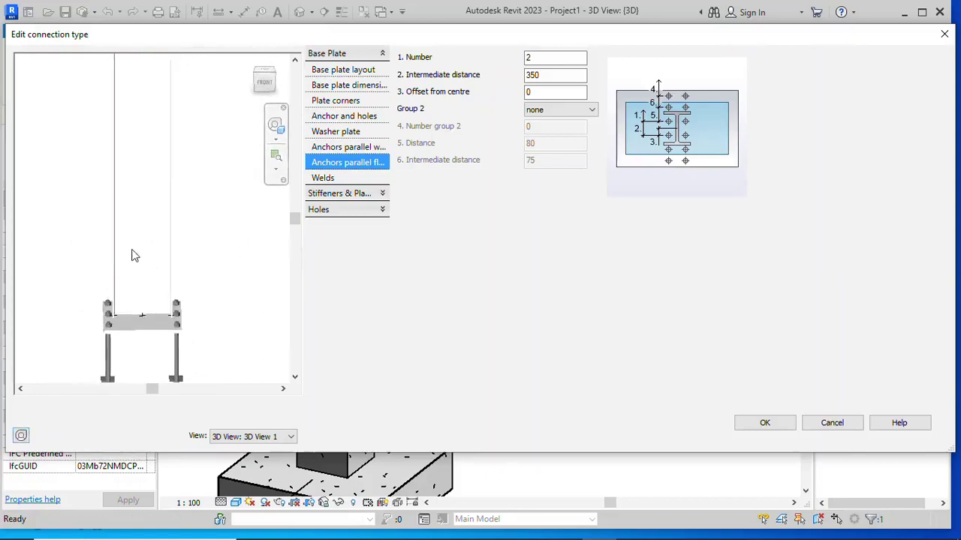
pyautogui.keyDown('shift'); pyautogui.moveTo(133, 256); pyautogui.dragTo(180, 244, button='middle'); pyautogui.keyUp('shift')
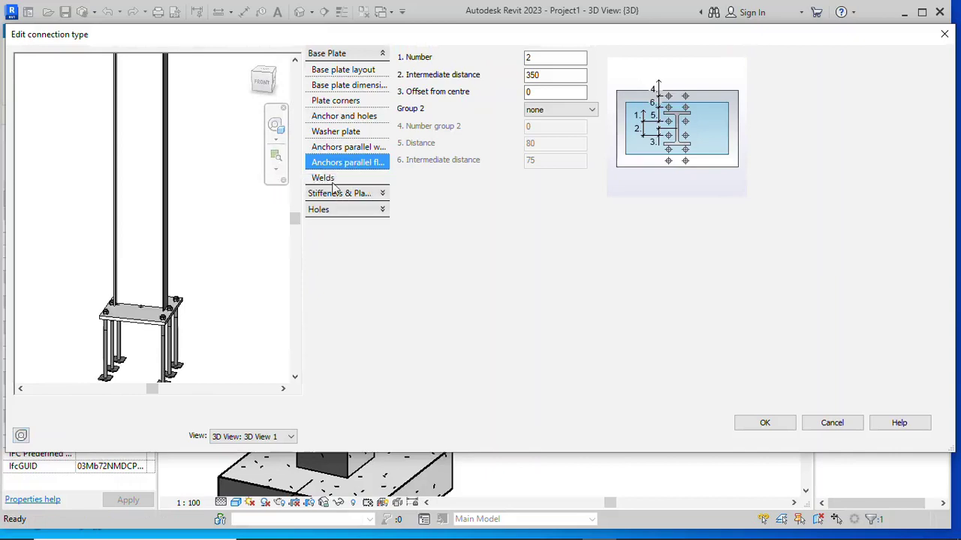
# Weld the column all around, add middle stiffeners on both sides, and accept the connection type.
pyautogui.click(324, 178)
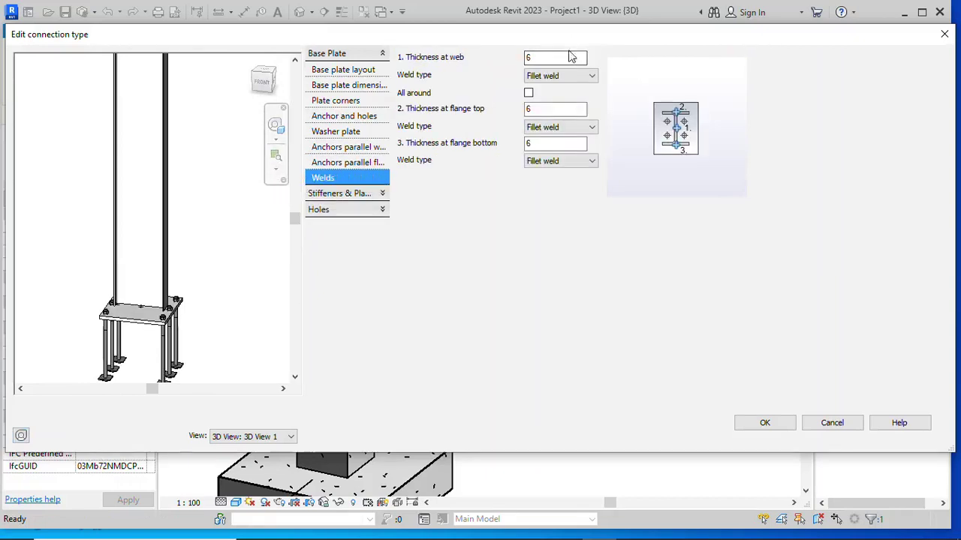
pyautogui.click(529, 93)
pyautogui.click(344, 195)
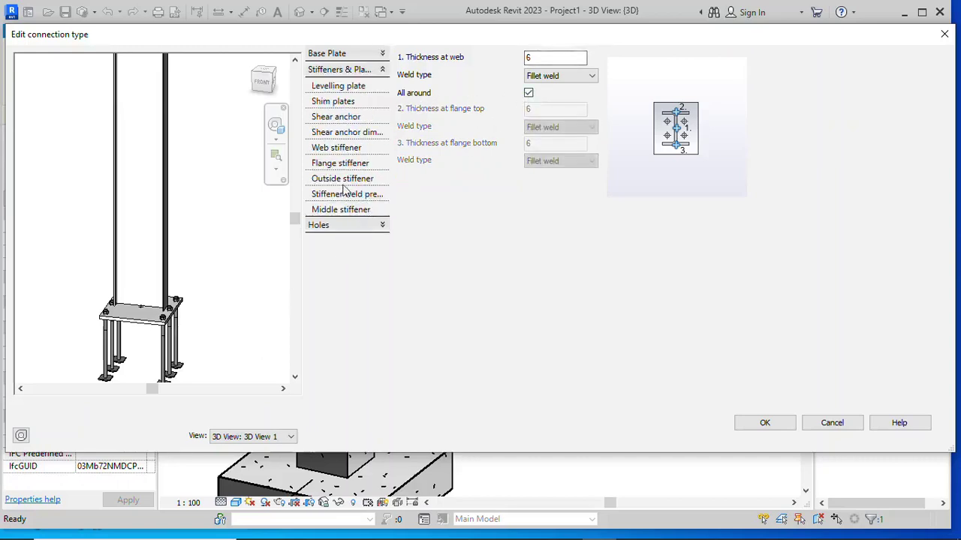
pyautogui.click(347, 210)
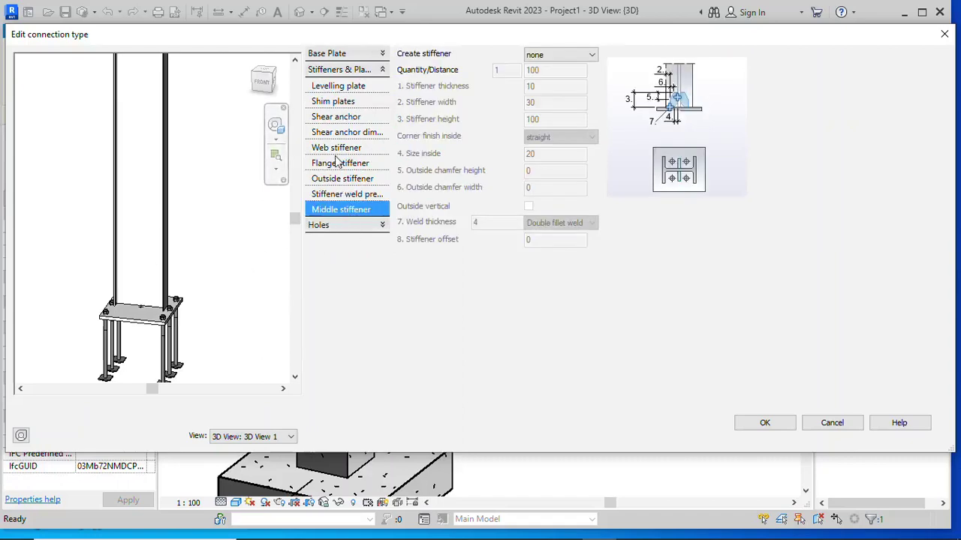
pyautogui.click(550, 54)
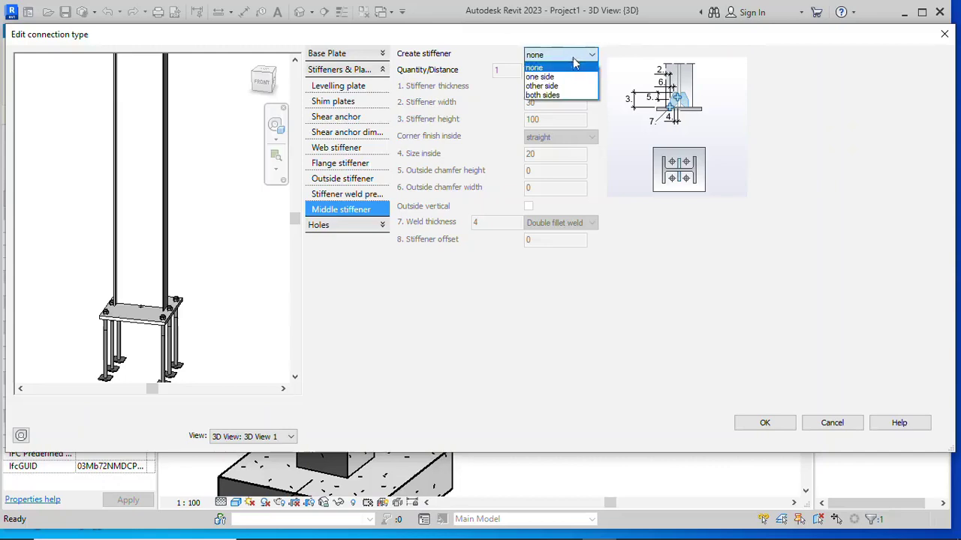
pyautogui.click(548, 95)
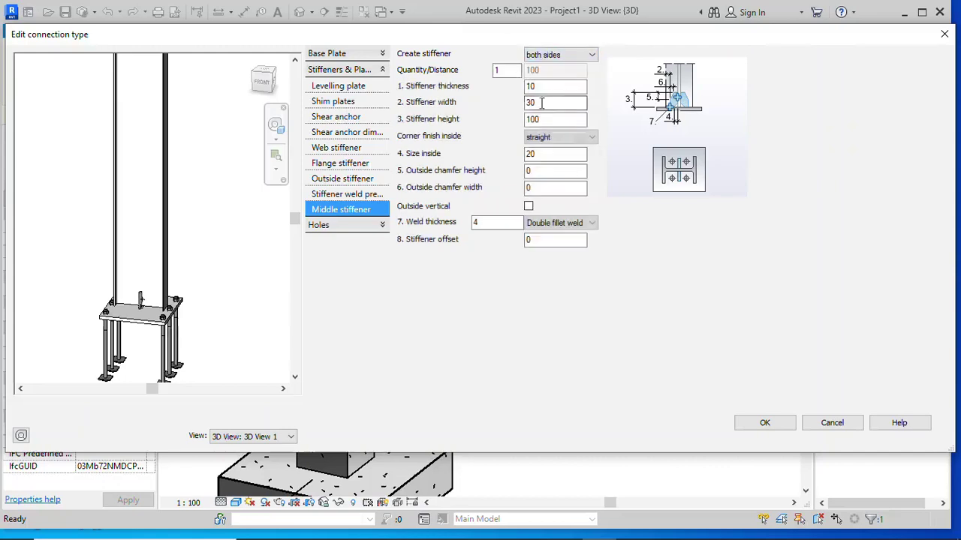
pyautogui.scroll(3, 143, 300)
pyautogui.scroll(4, 144, 310)
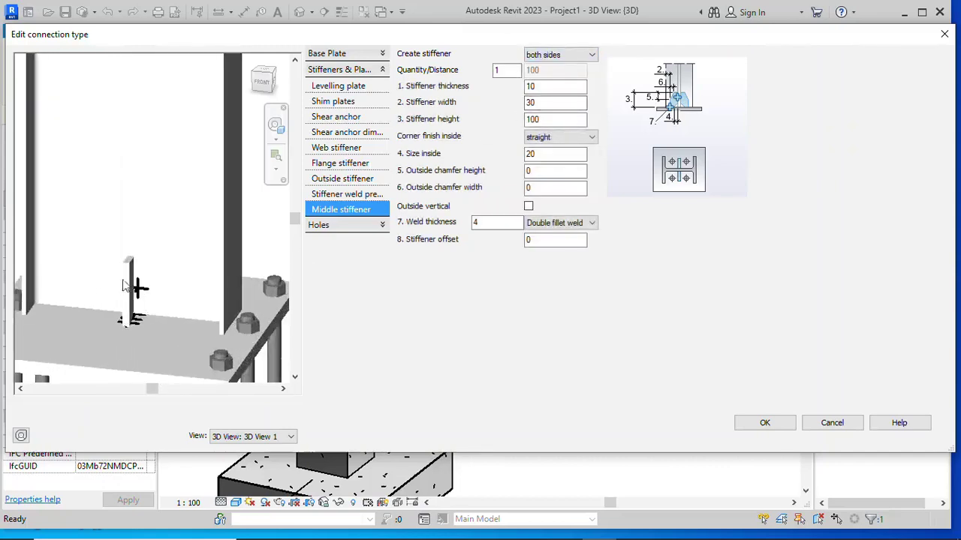
pyautogui.keyDown('shift'); pyautogui.moveTo(202, 304); pyautogui.dragTo(147, 271, button='middle'); pyautogui.keyUp('shift')
pyautogui.keyDown('shift'); pyautogui.moveTo(216, 235); pyautogui.dragTo(109, 172, button='middle'); pyautogui.keyUp('shift')
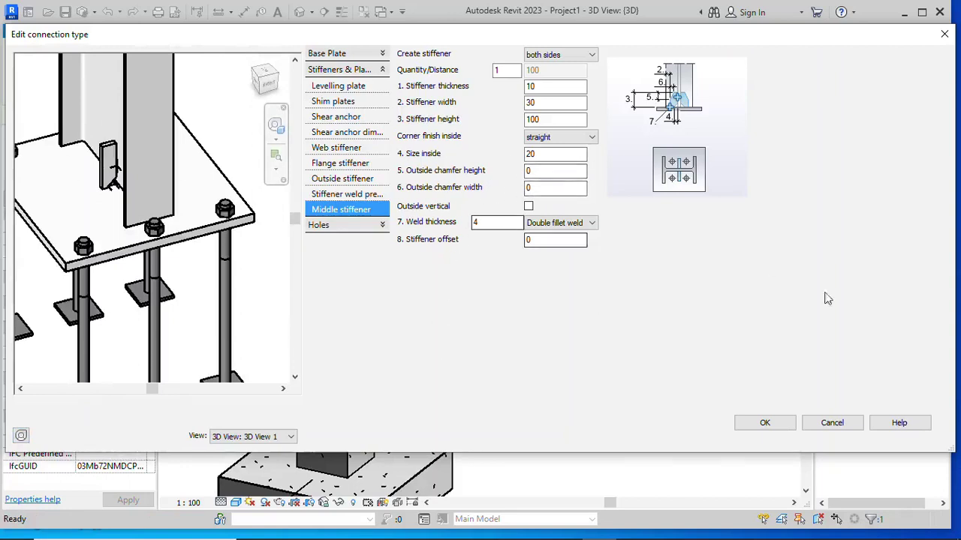
pyautogui.click(776, 424)
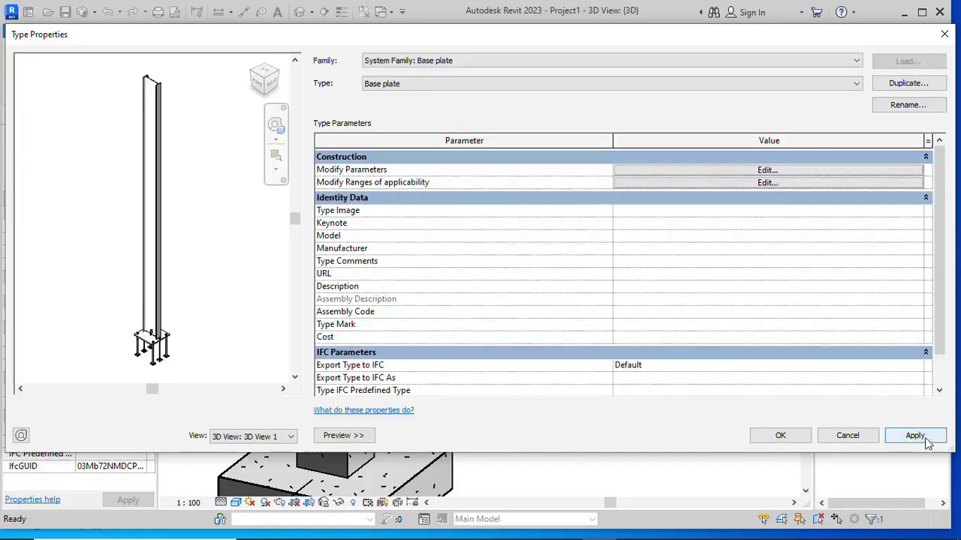
# Apply and close the base plate Type Properties, then select the concrete pedestal column.
pyautogui.click(922, 438)
pyautogui.click(756, 434)
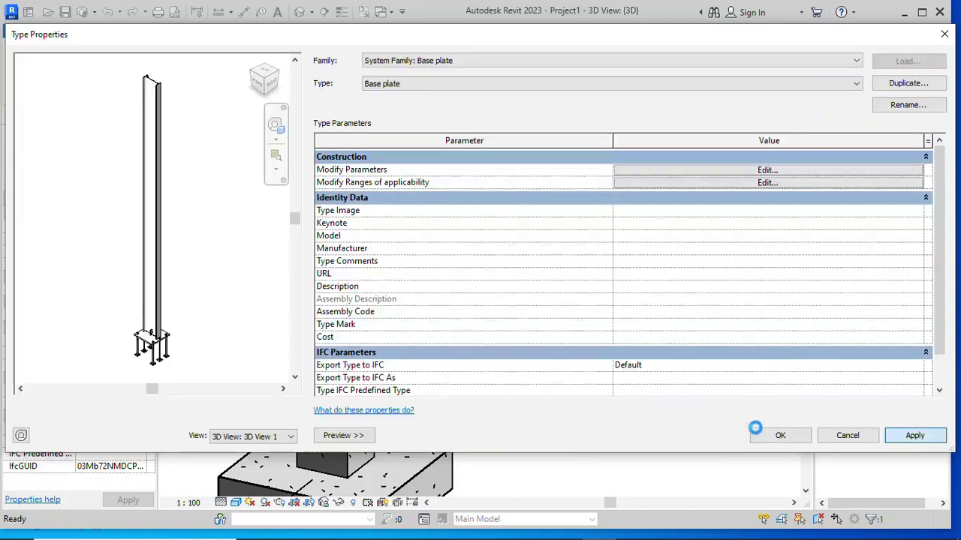
pyautogui.scroll(-2, 386, 330)
pyautogui.scroll(6, 326, 336)
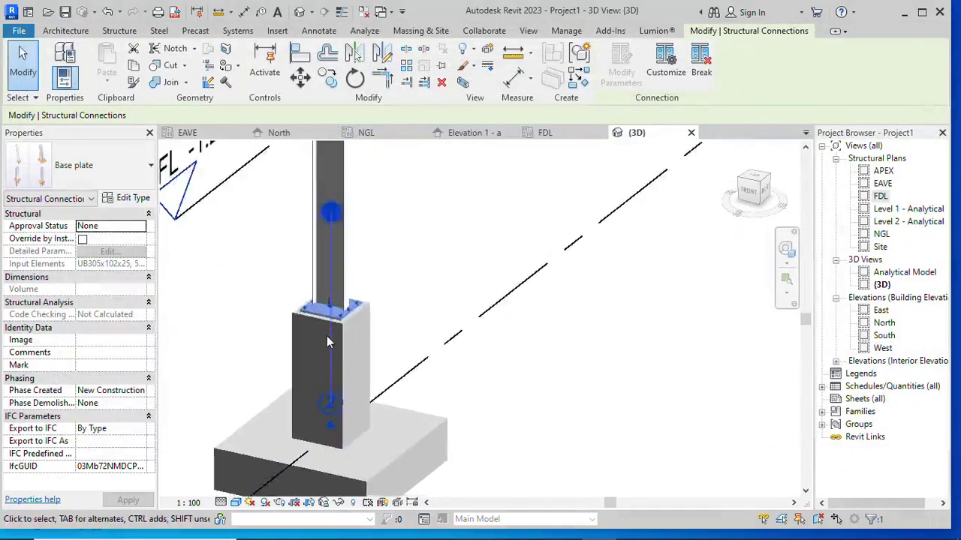
pyautogui.click(448, 306)
pyautogui.scroll(3, 300, 294)
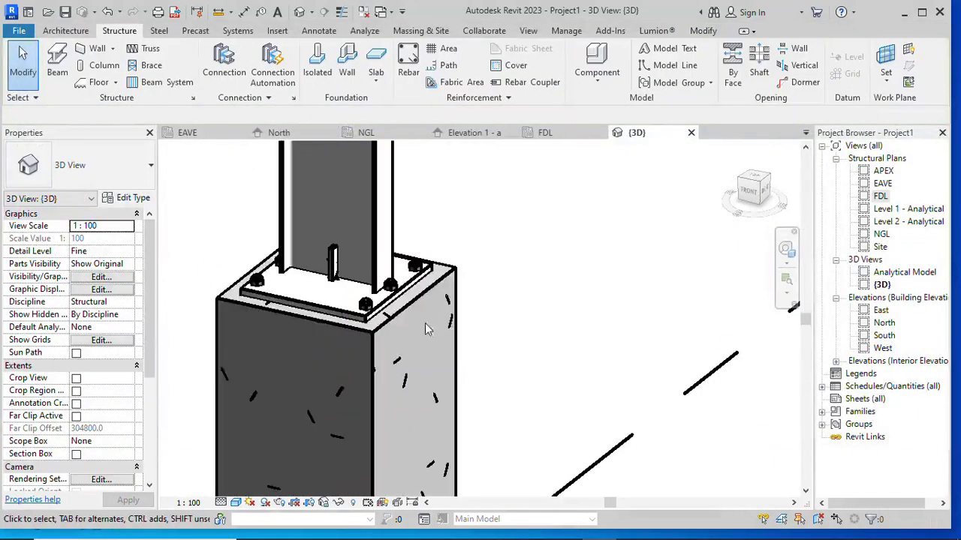
pyautogui.scroll(-5, 550, 310)
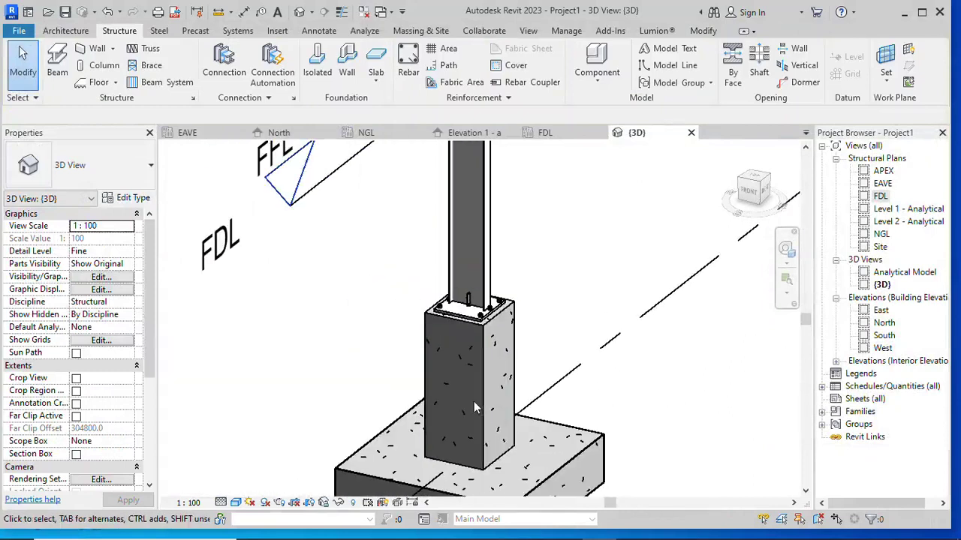
pyautogui.click(486, 405)
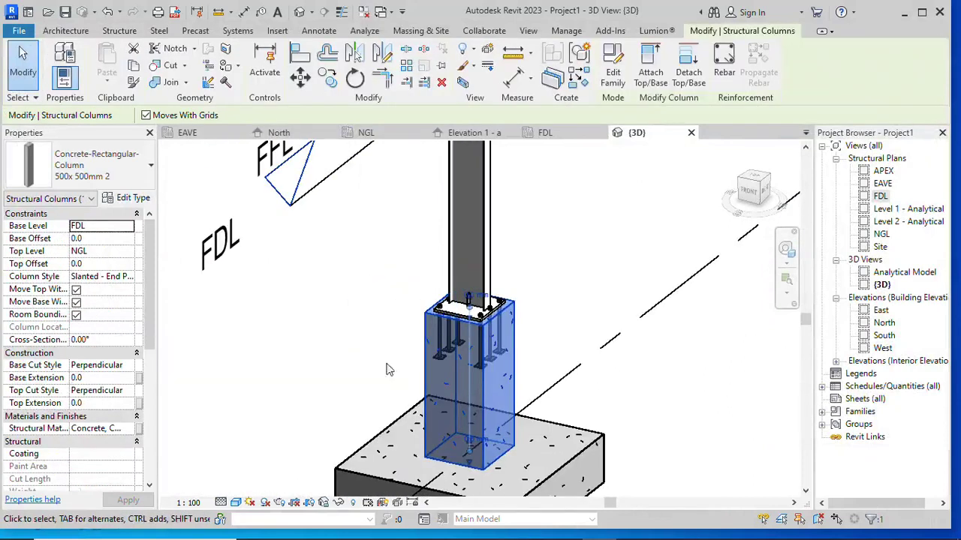
# Resize the pedestal column type to b and h of 350 and apply.
pyautogui.click(131, 198)
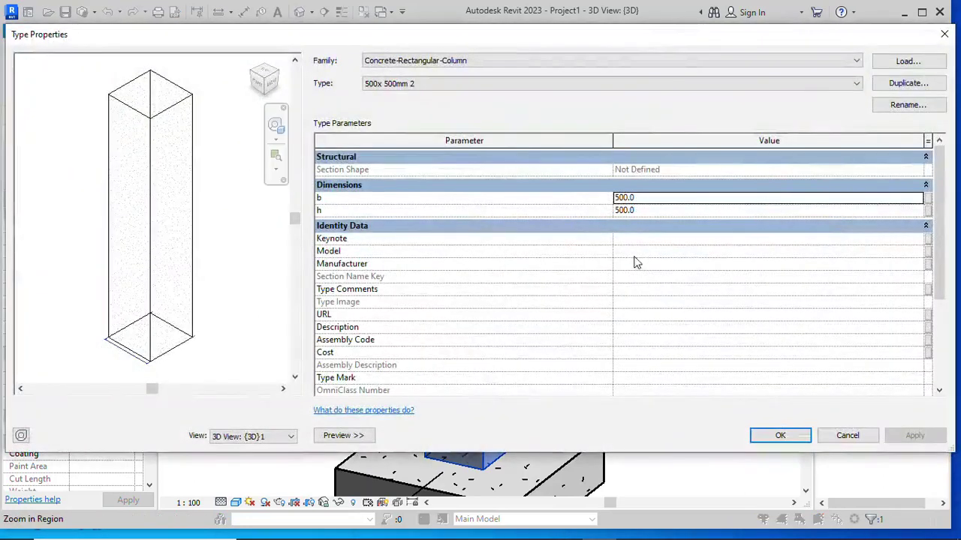
pyautogui.click(647, 199)
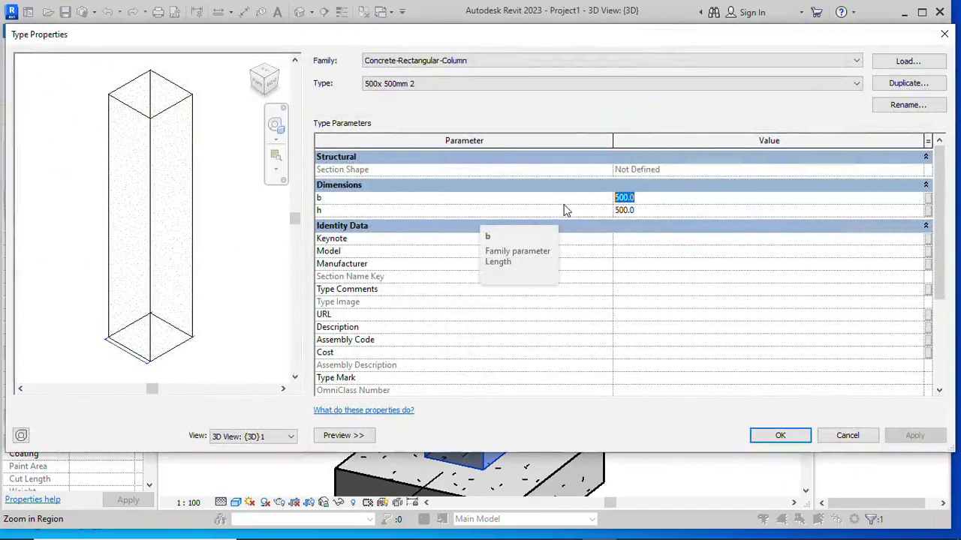
pyautogui.write('35')
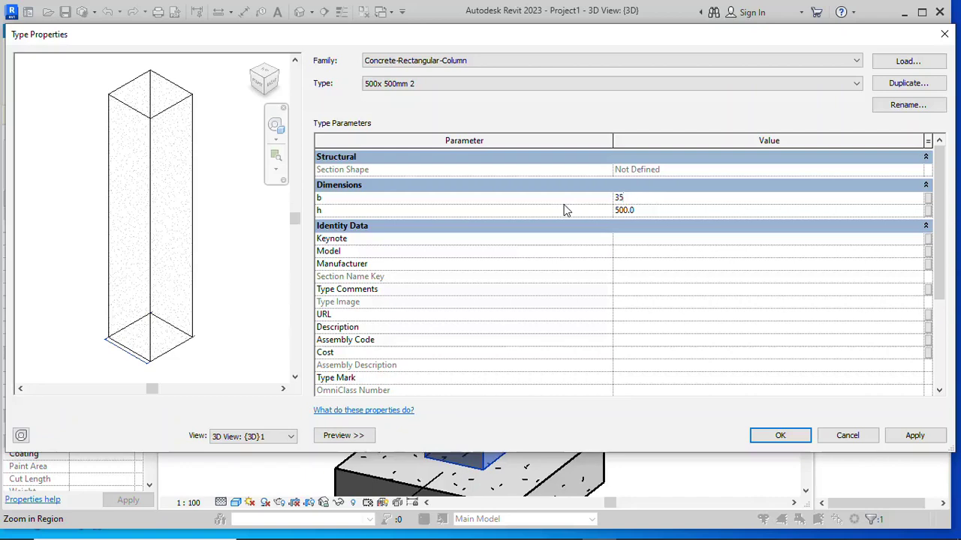
pyautogui.write('0')
pyautogui.click(634, 212)
pyautogui.moveTo(635, 211); pyautogui.dragTo(620, 214)
pyautogui.write('350')
pyautogui.click(911, 438)
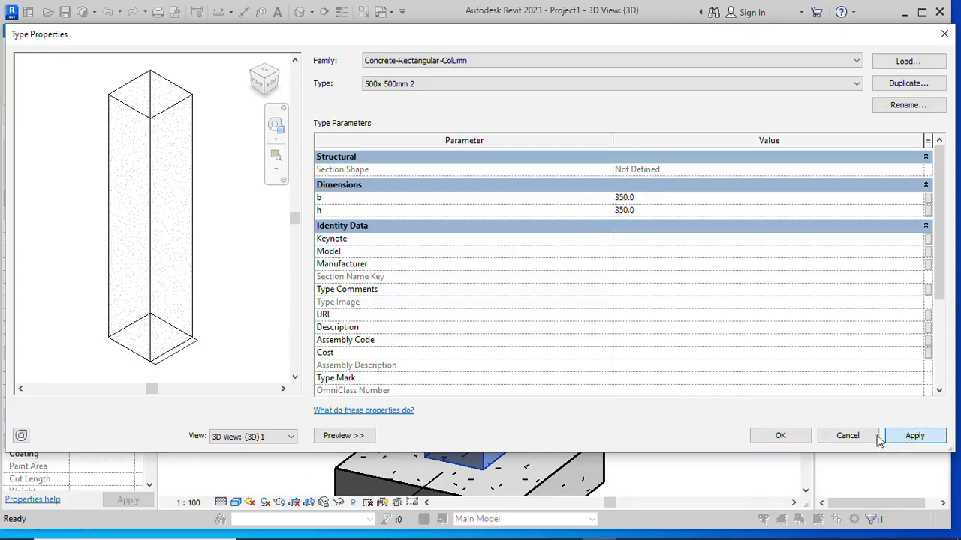
pyautogui.click(779, 435)
pyautogui.scroll(3, 507, 375)
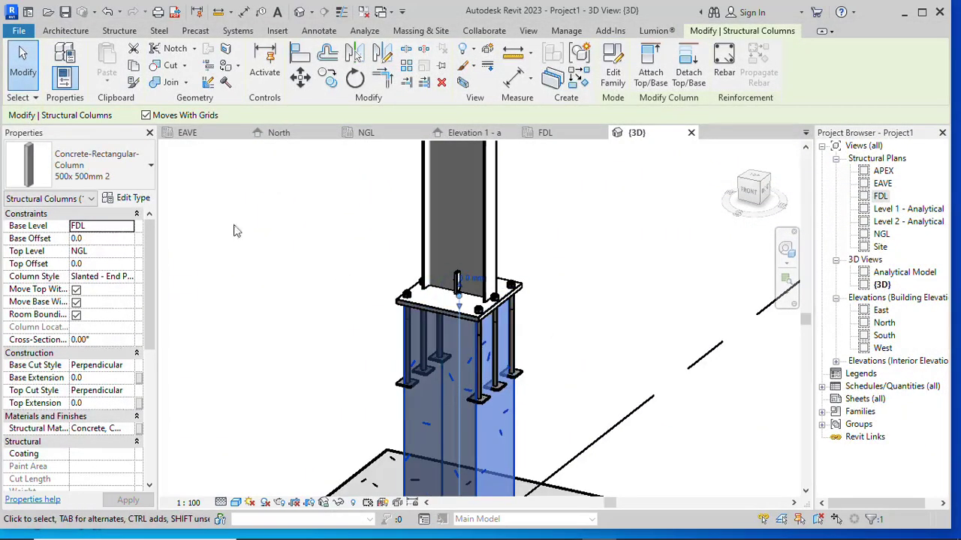
# Enlarge the pedestal column type to 400 by 400 and confirm.
pyautogui.click(126, 197)
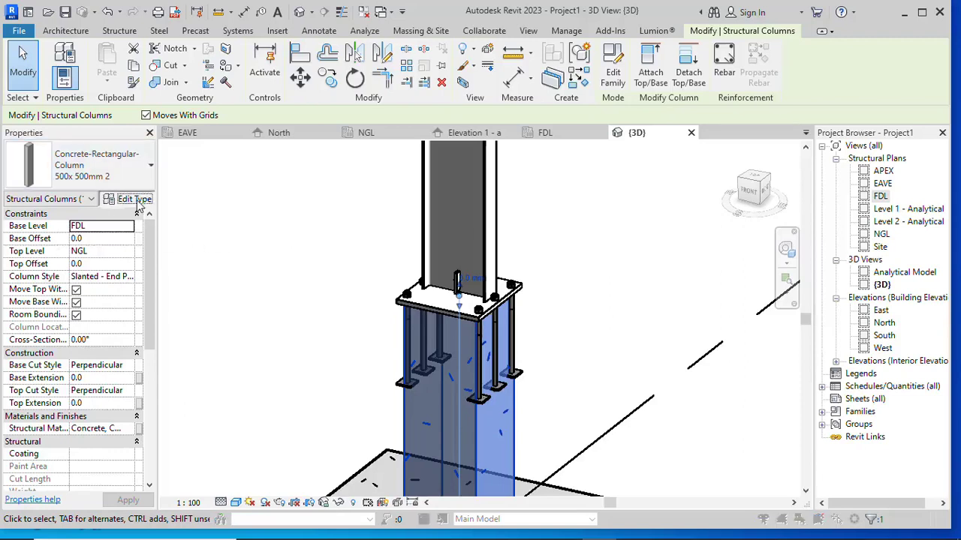
pyautogui.doubleClick(644, 198)
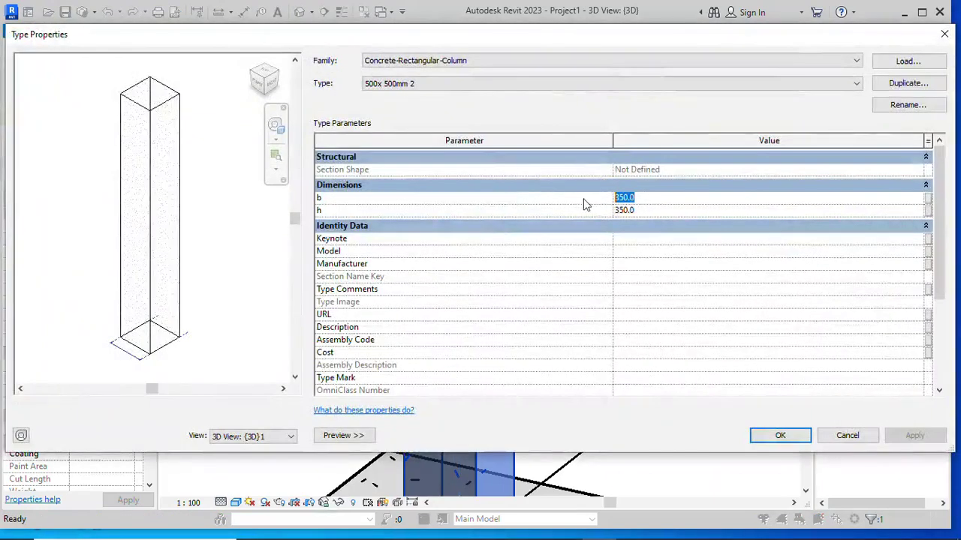
pyautogui.write('40')
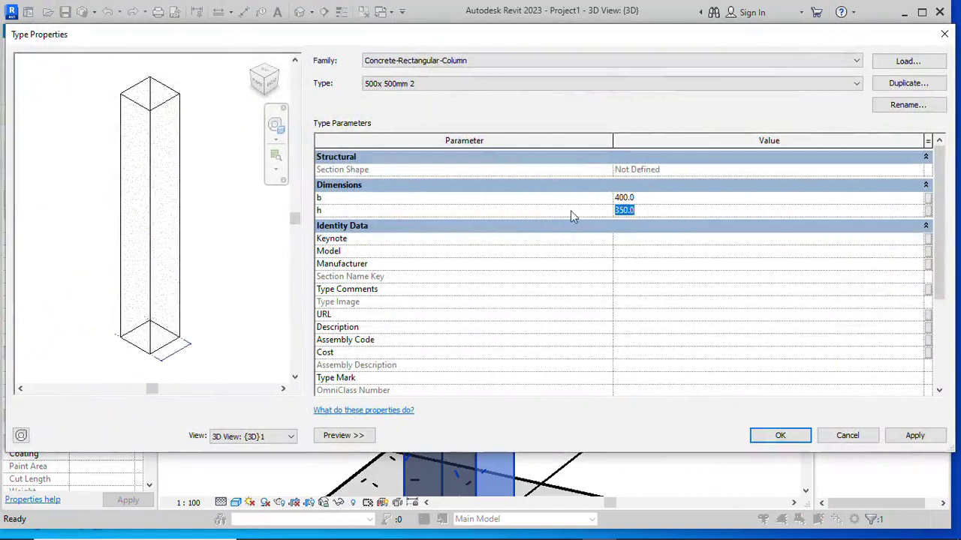
pyautogui.write('400')
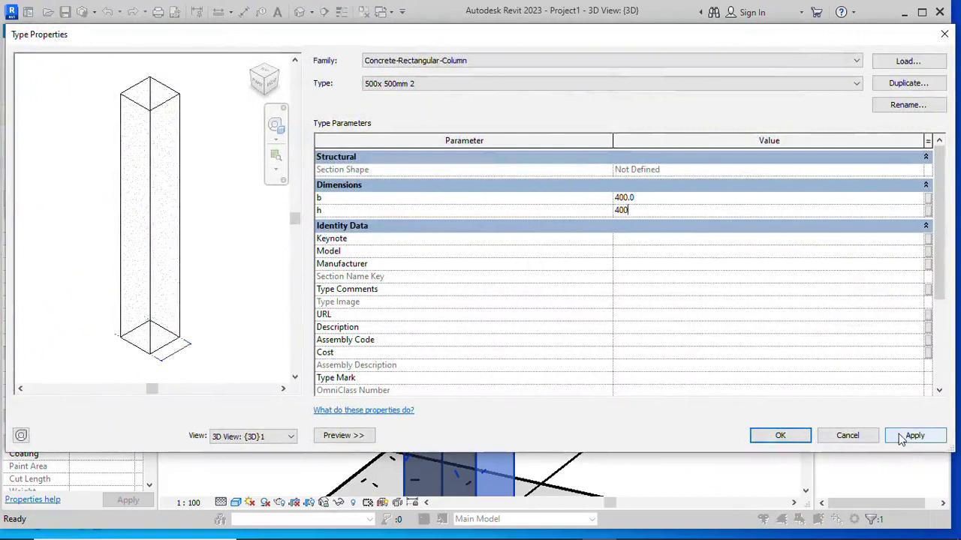
pyautogui.click(901, 439)
pyautogui.click(781, 436)
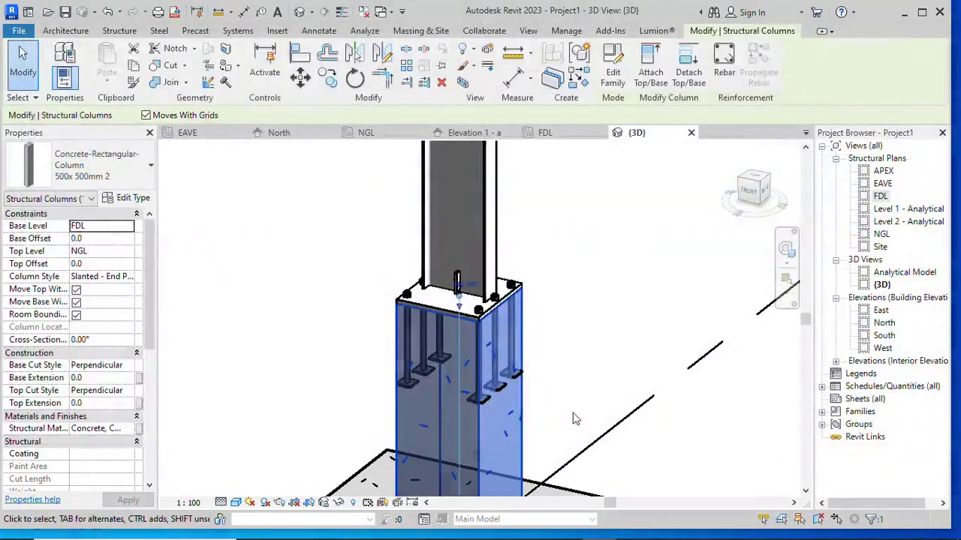
# Clear the column selection and zoom and orbit the 3D model to inspect the column and grid layout.
pyautogui.click(572, 419)
pyautogui.scroll(4, 587, 327)
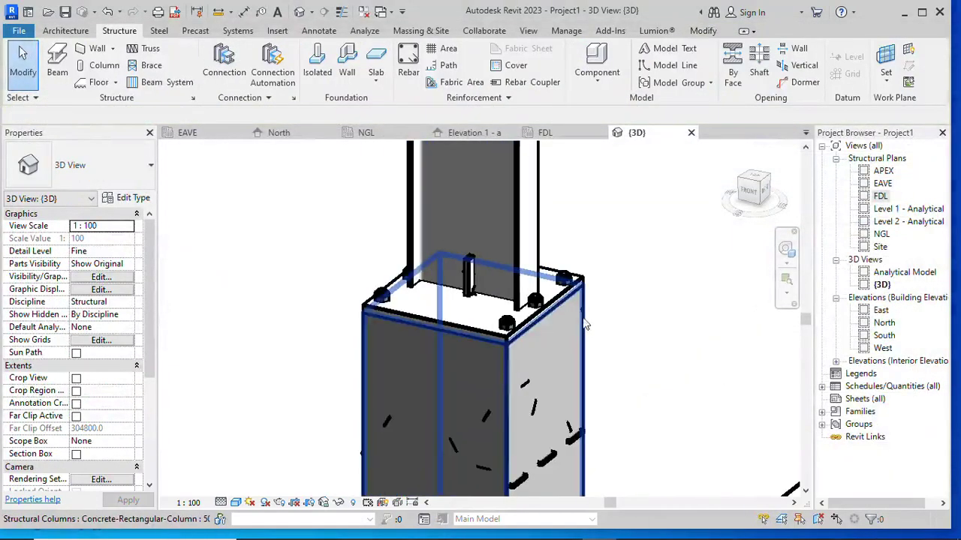
pyautogui.scroll(3, 588, 325)
pyautogui.scroll(-3, 453, 308)
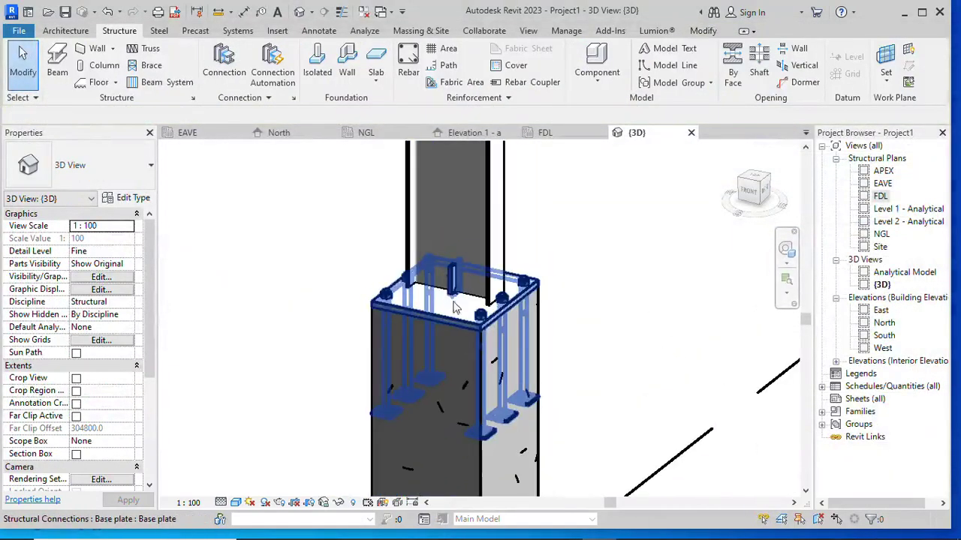
pyautogui.keyDown('shift'); pyautogui.moveTo(486, 329); pyautogui.dragTo(568, 338, button='middle'); pyautogui.keyUp('shift')
pyautogui.scroll(-5, 388, 316)
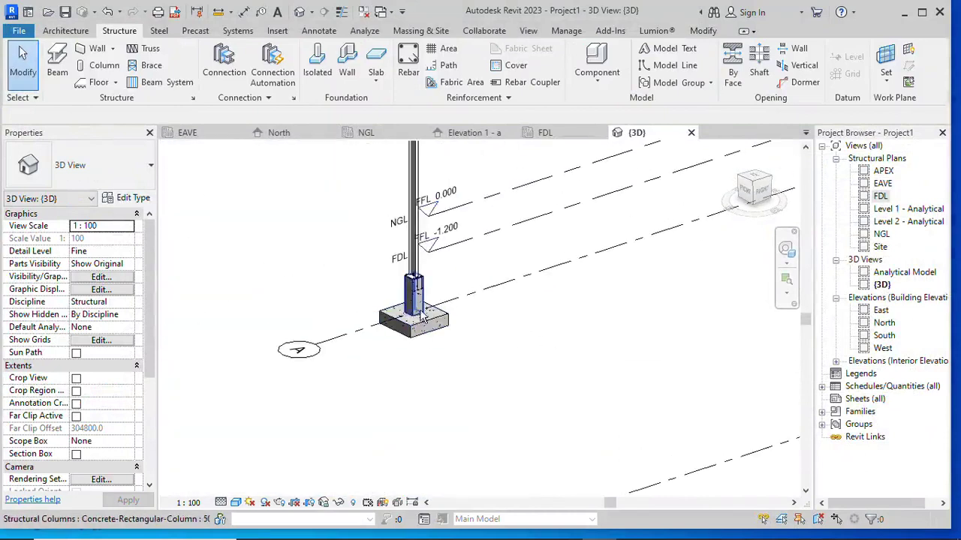
pyautogui.scroll(-4, 388, 315)
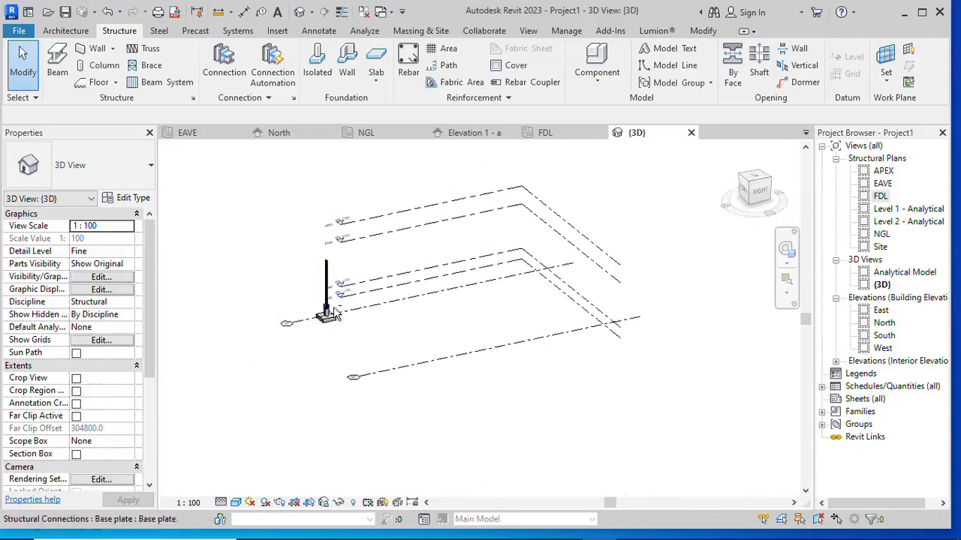
pyautogui.moveTo(340, 304)
pyautogui.keyDown('shift'); pyautogui.mouseDown(button='middle')
pyautogui.moveTo(455, 308)
pyautogui.moveTo(424, 341)
pyautogui.moveTo(330, 353)
pyautogui.mouseUp(button='middle'); pyautogui.keyUp('shift')
pyautogui.scroll(-2, 472, 315)
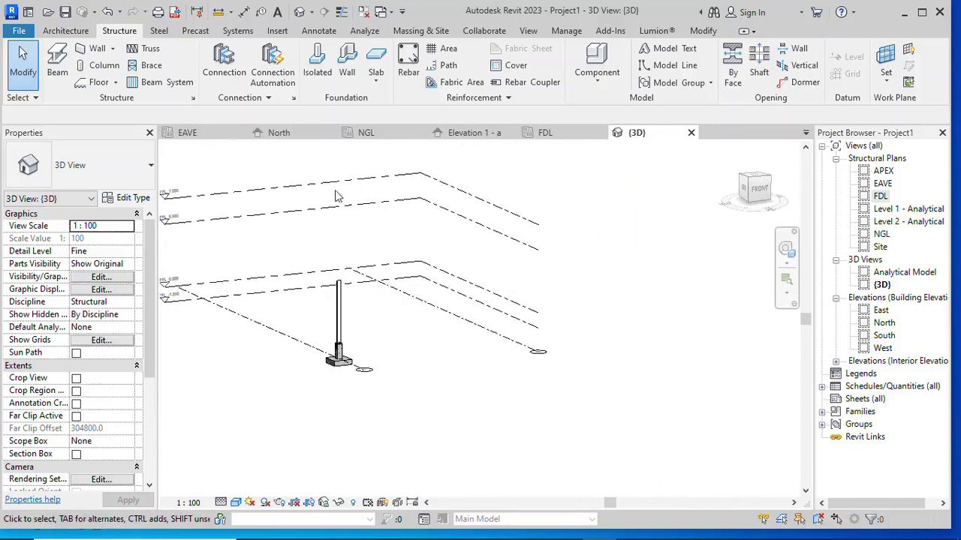
# Switch to the Elevation 1 - a view, undoing an accidental move of the APEX level line.
pyautogui.click(473, 133)
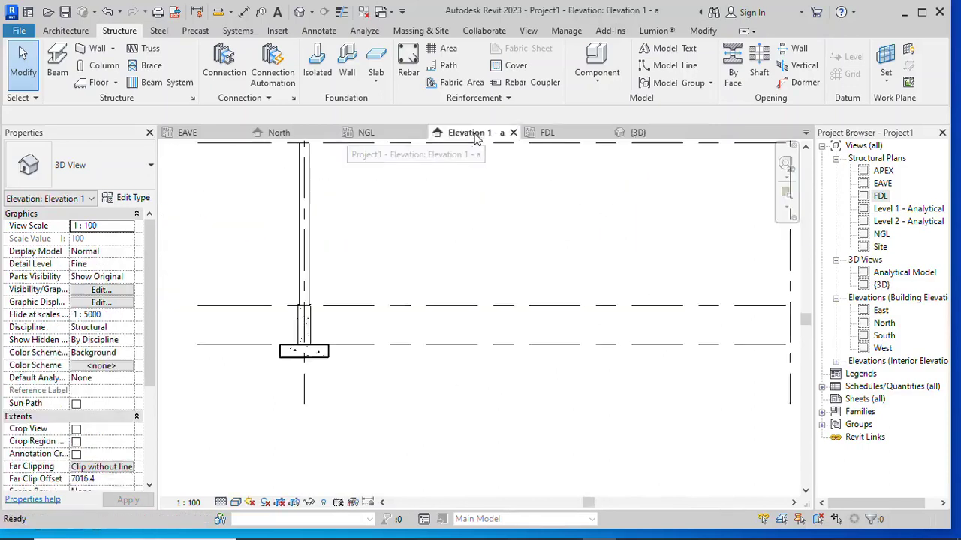
pyautogui.moveTo(277, 249); pyautogui.dragTo(342, 353)
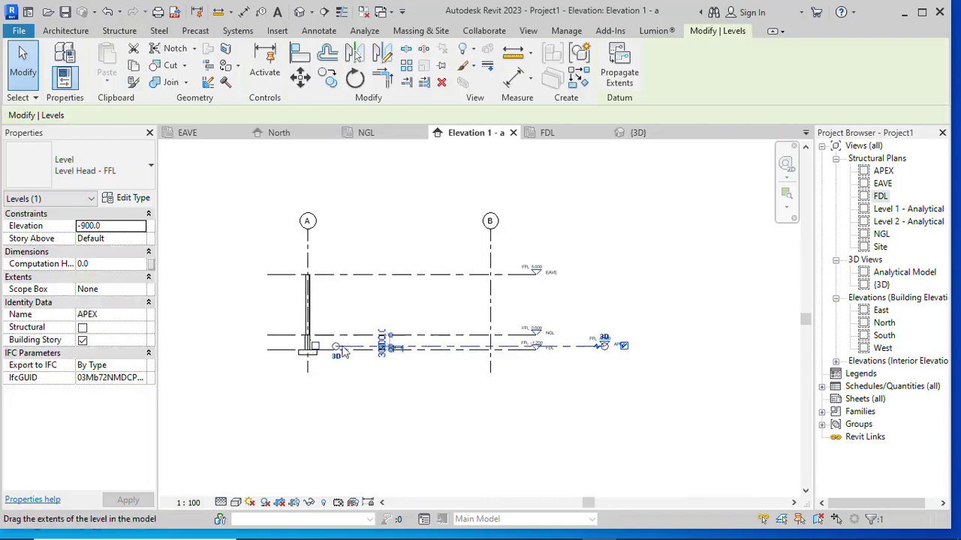
pyautogui.click(109, 13)
# Copy the grid A column, pedestal and footing 15000 over to grid B.
pyautogui.moveTo(229, 237); pyautogui.dragTo(342, 380)
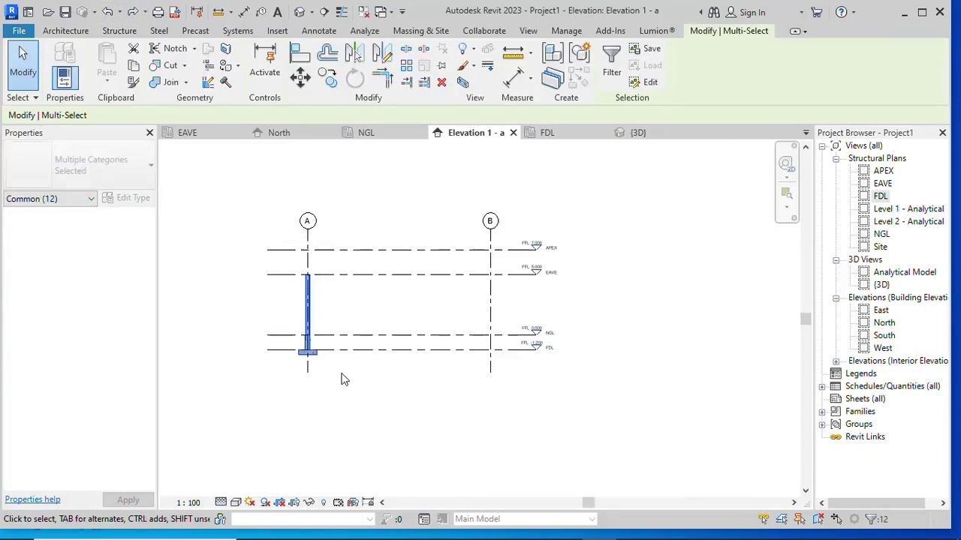
pyautogui.click(327, 77)
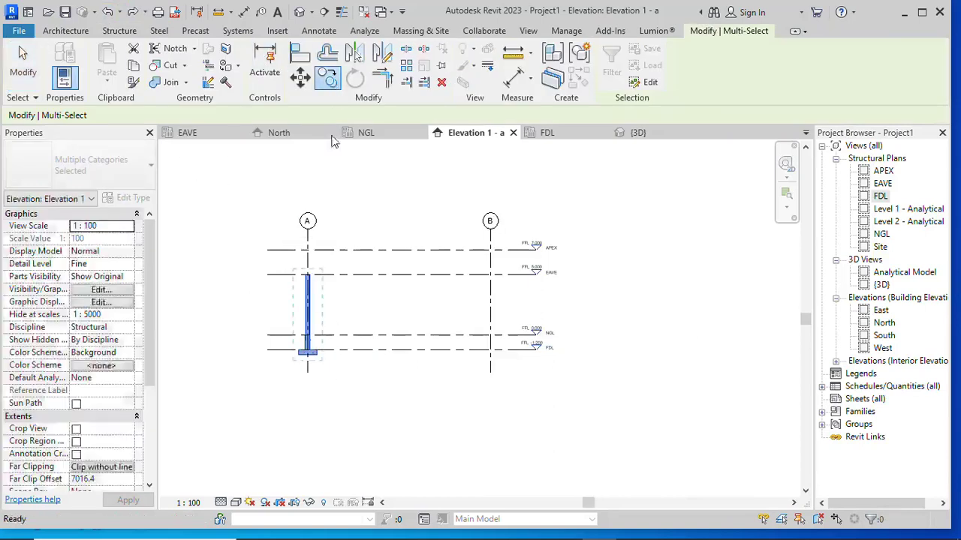
pyautogui.scroll(4, 308, 379)
pyautogui.click(309, 372)
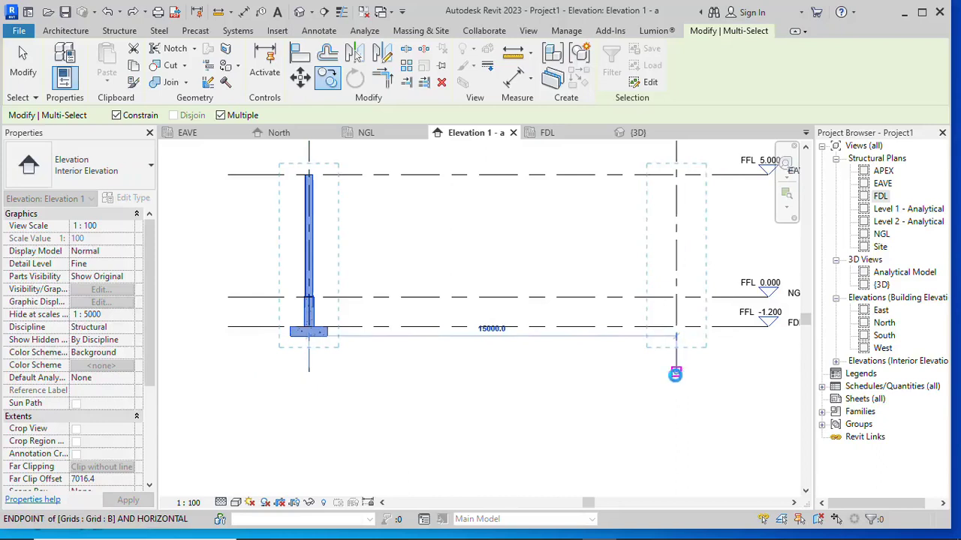
pyautogui.click(675, 373)
pyautogui.click(22, 56)
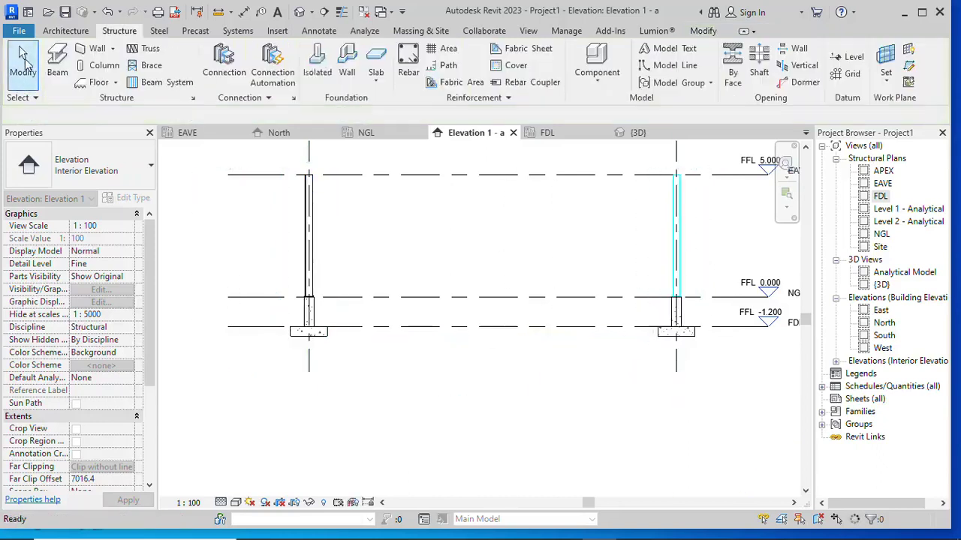
pyautogui.scroll(-2, 163, 292)
pyautogui.scroll(-1, 397, 286)
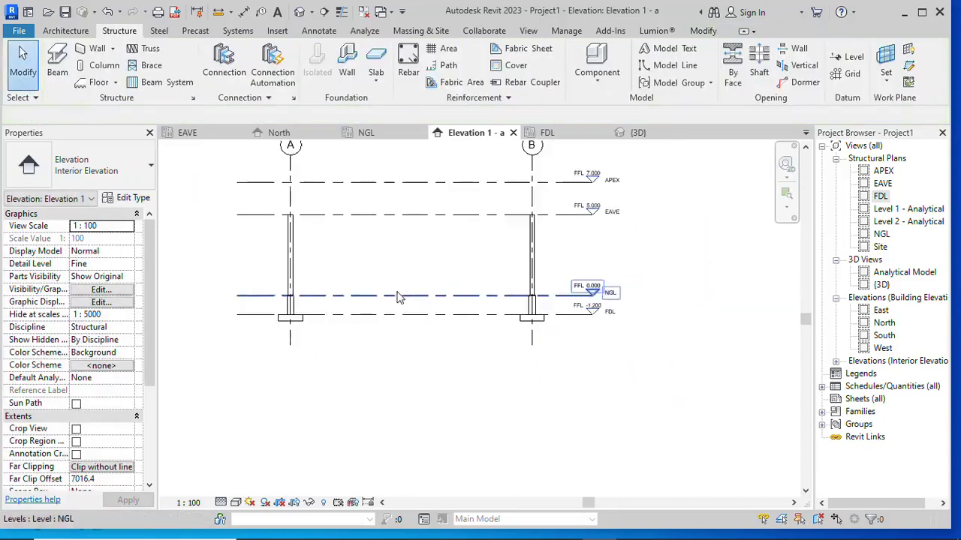
pyautogui.scroll(-1, 304, 276)
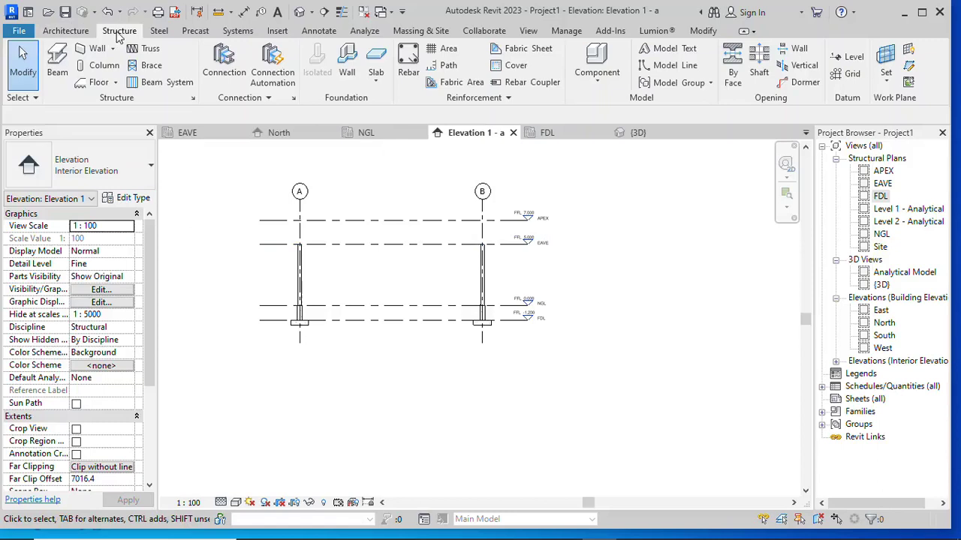
# Load the M_Warren With Cambered Top Chord Truss-10 Panel family from US Metric > Structural Trusses.
pyautogui.click(154, 49)
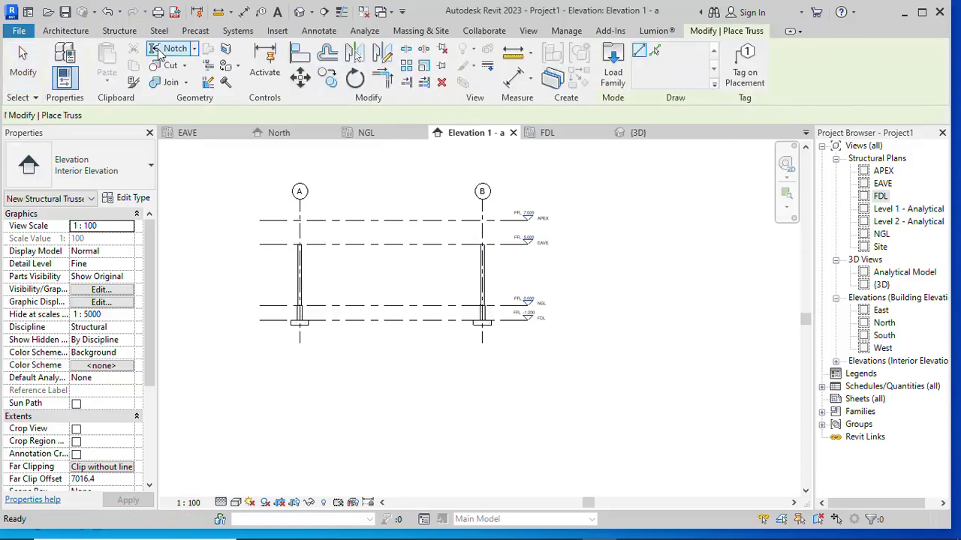
pyautogui.click(150, 170)
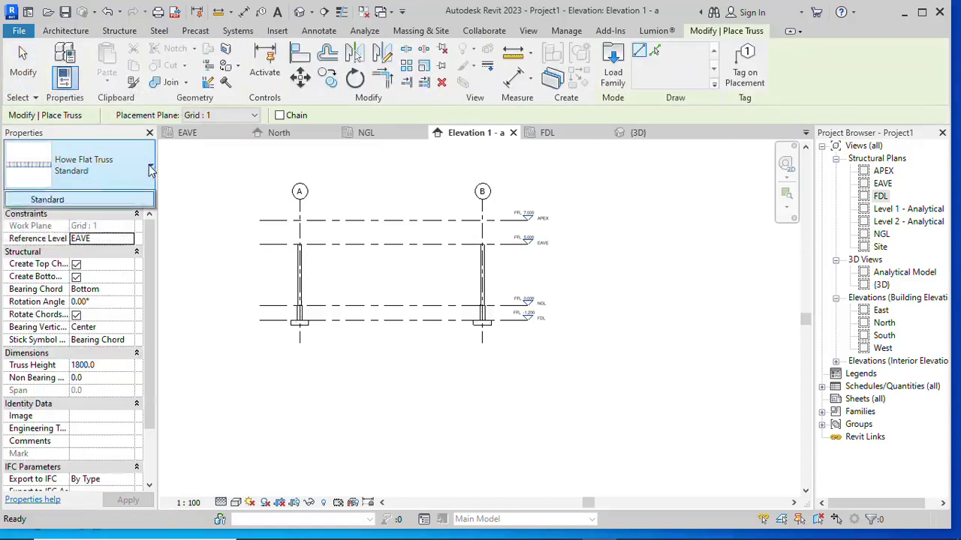
pyautogui.click(151, 171)
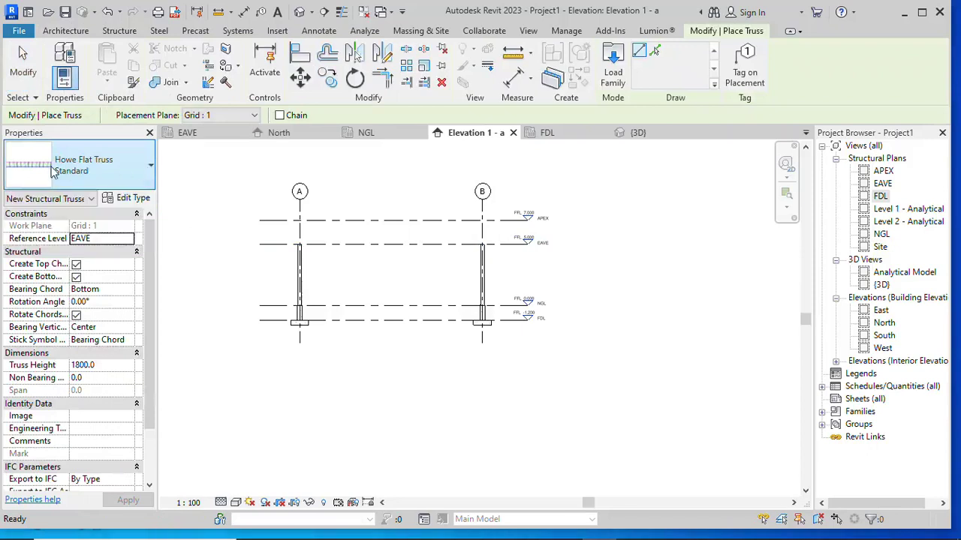
pyautogui.click(613, 72)
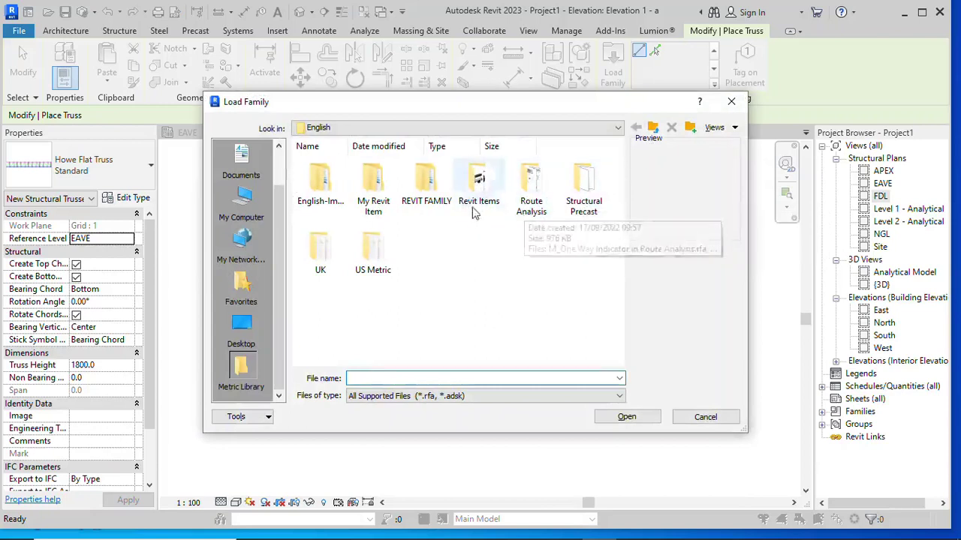
pyautogui.doubleClick(377, 275)
pyautogui.scroll(-3, 417, 259)
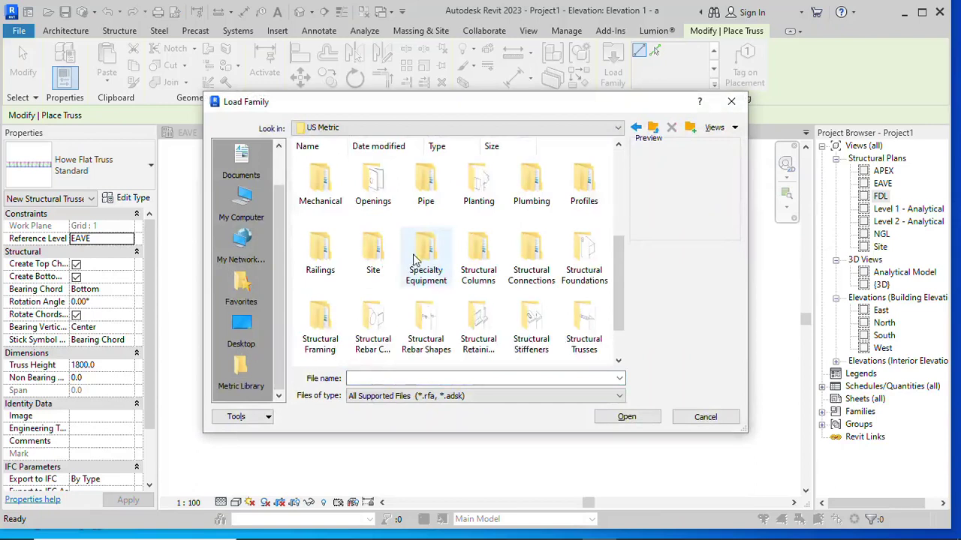
pyautogui.scroll(-1, 417, 259)
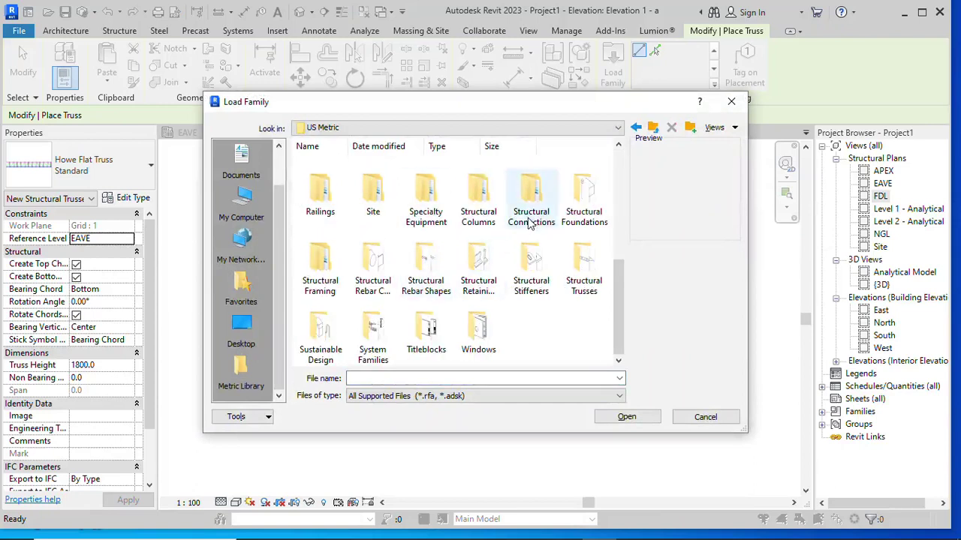
pyautogui.doubleClick(583, 280)
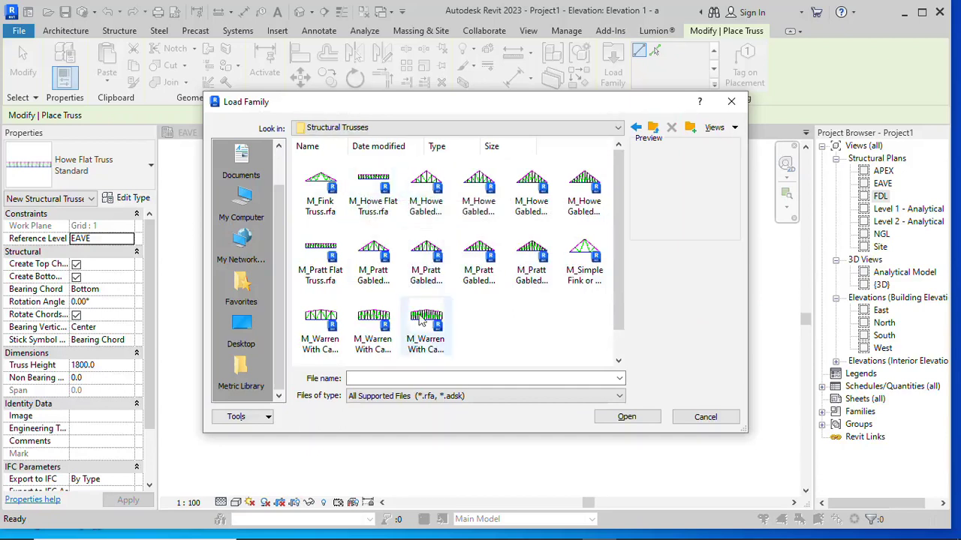
pyautogui.click(374, 326)
pyautogui.click(638, 418)
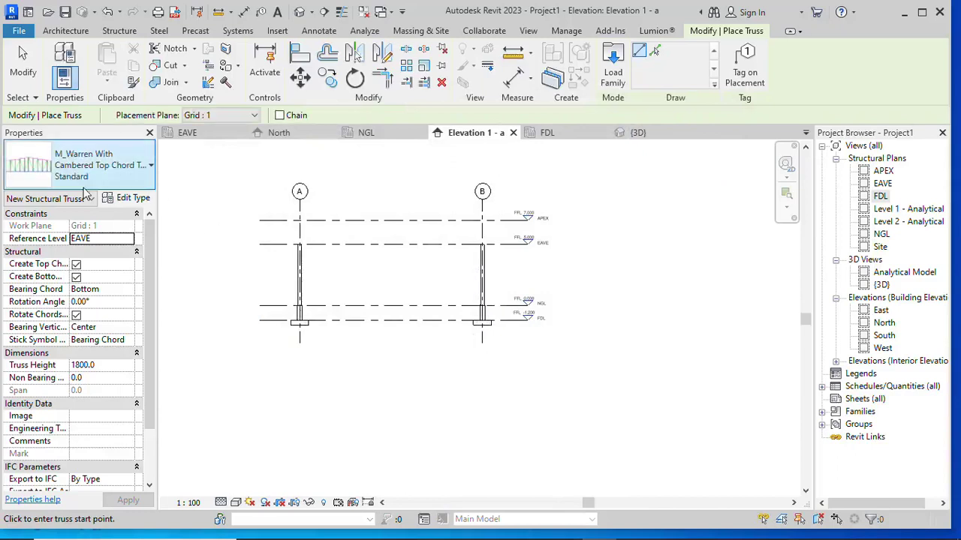
# Place a Howe Flat Truss : Standard at EAVE from grid A to grid B, spanning 15000.
pyautogui.click(150, 167)
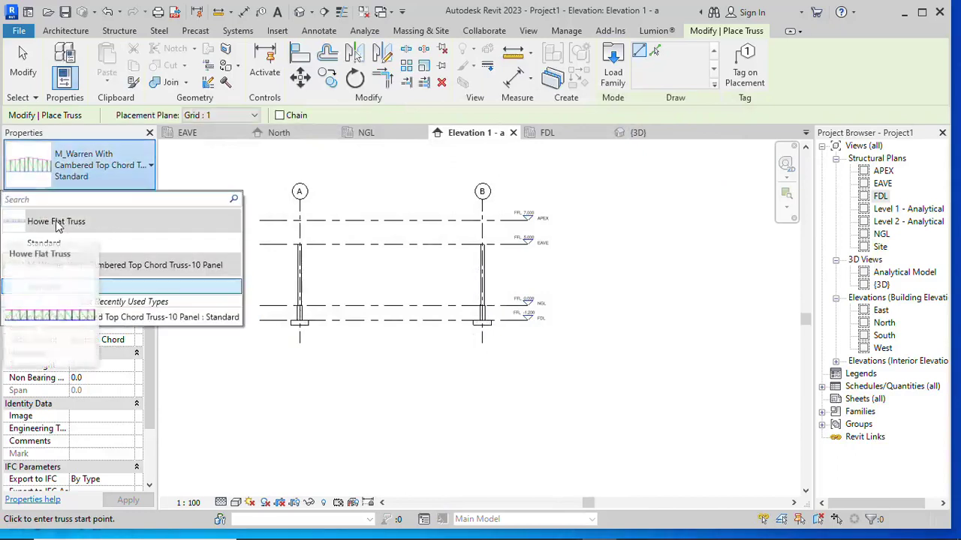
pyautogui.click(52, 247)
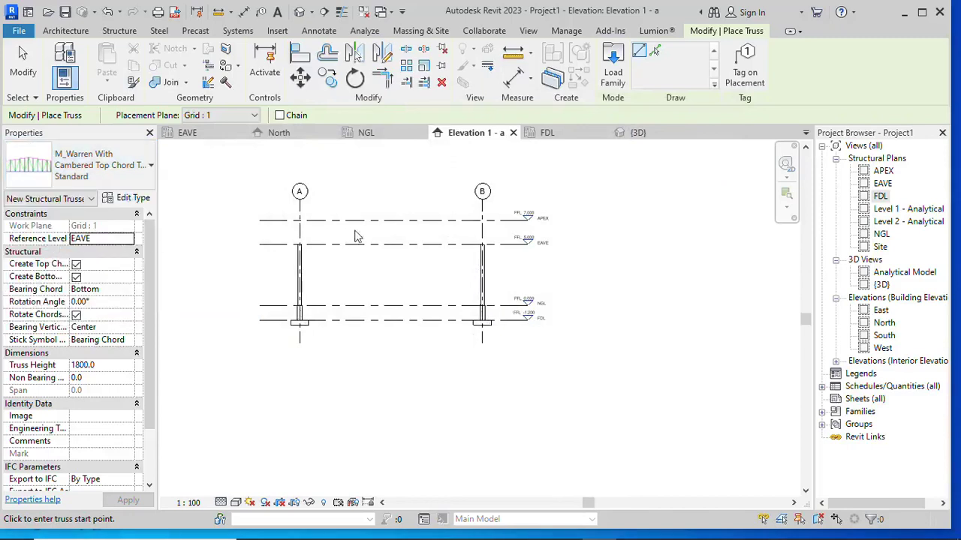
pyautogui.scroll(3, 293, 248)
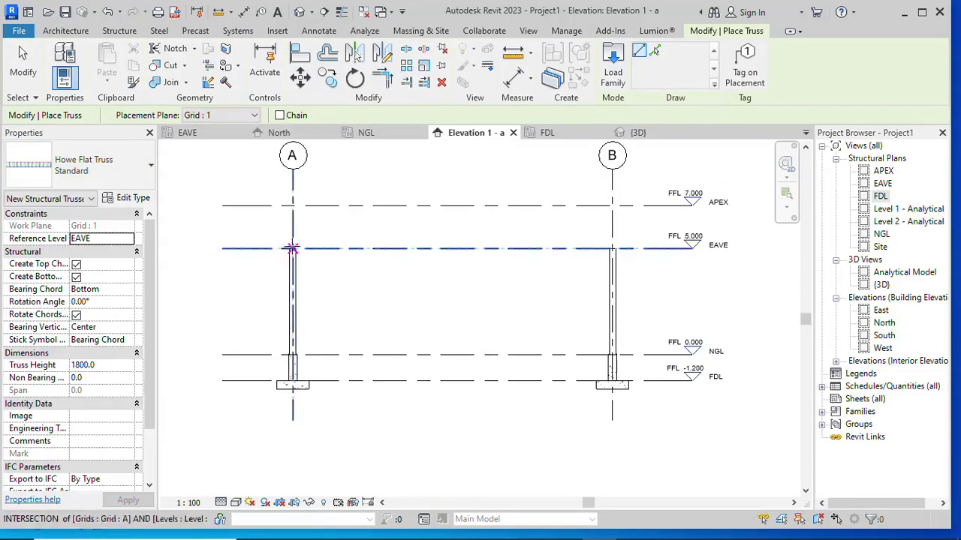
pyautogui.scroll(3, 292, 248)
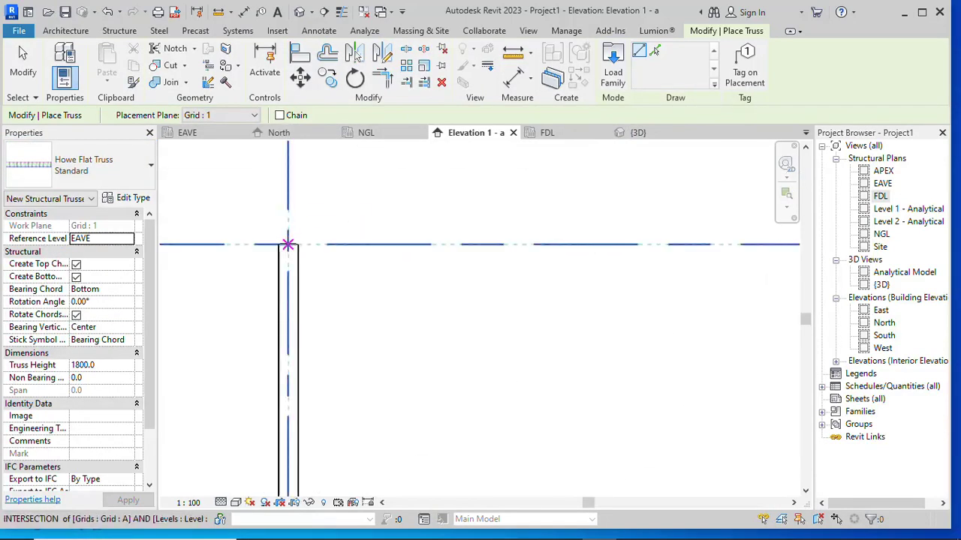
pyautogui.click(287, 244)
pyautogui.scroll(-4, 277, 258)
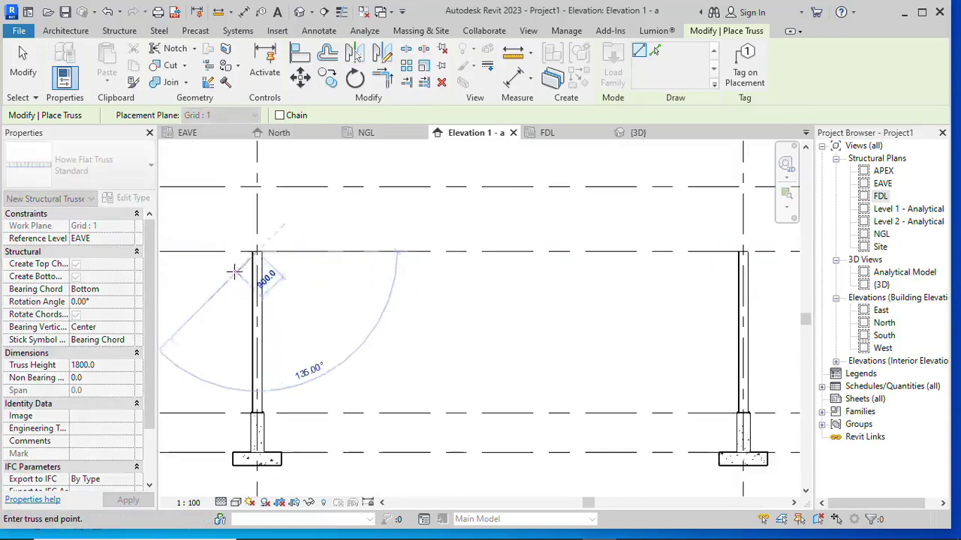
pyautogui.scroll(4, 532, 238)
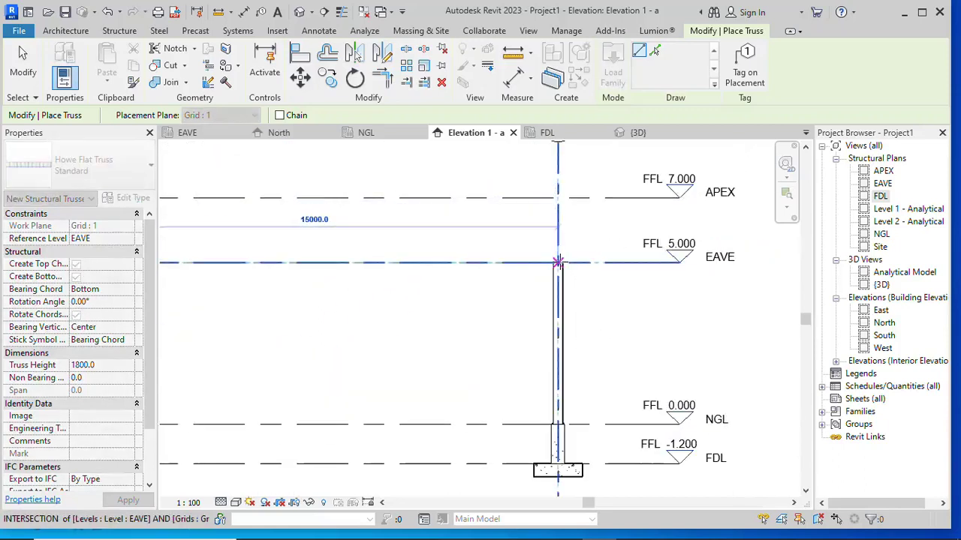
pyautogui.click(559, 261)
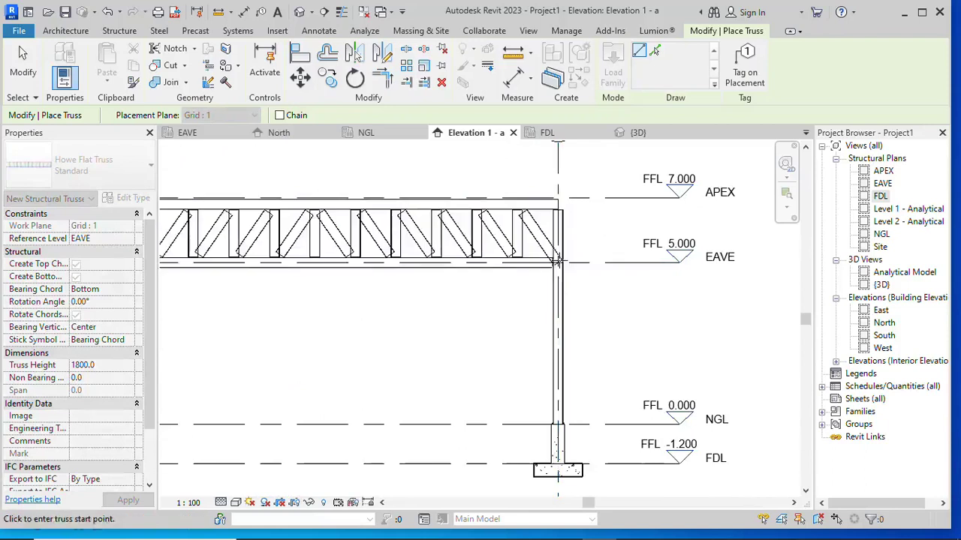
pyautogui.scroll(-3, 570, 266)
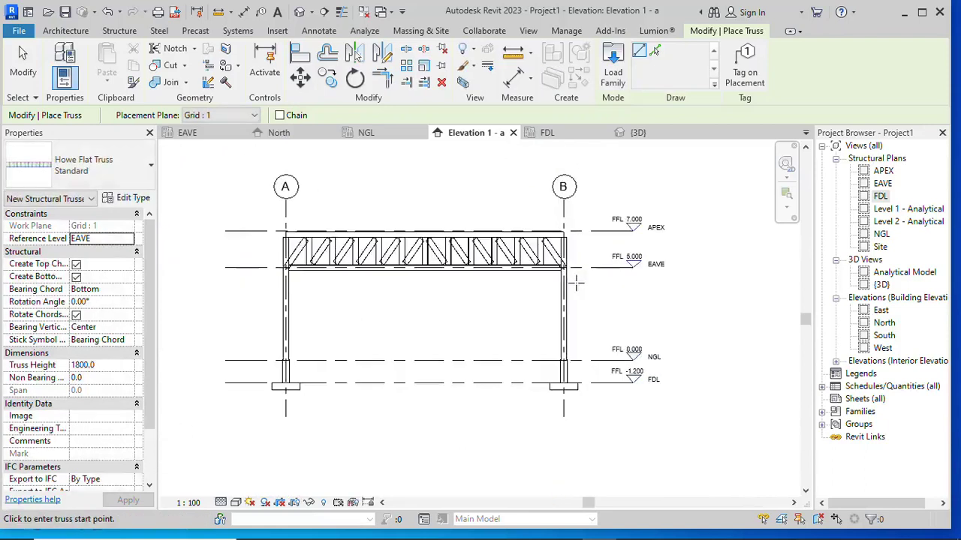
# Select the newly placed Howe truss and enter its Edit Profile mode.
pyautogui.click(22, 66)
pyautogui.scroll(2, 494, 282)
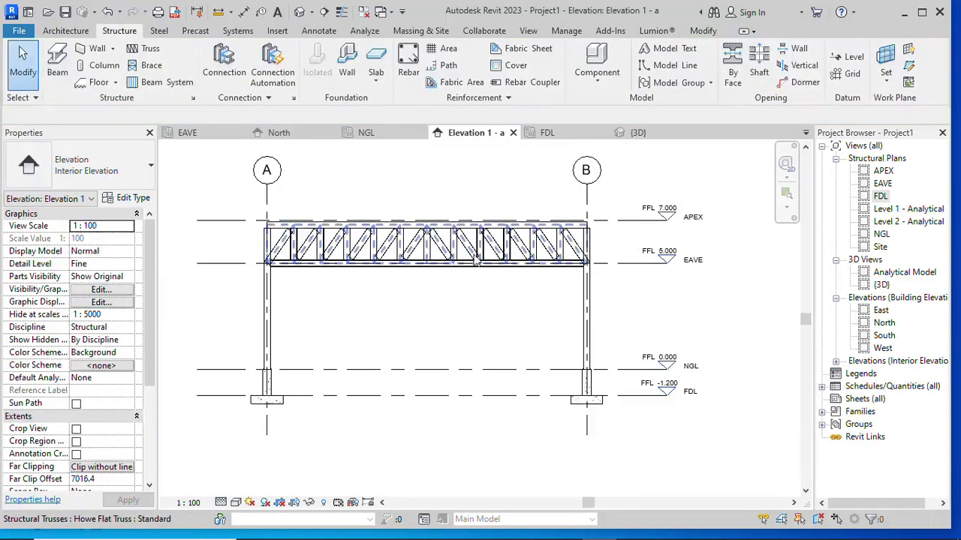
pyautogui.click(470, 264)
pyautogui.scroll(-1, 389, 287)
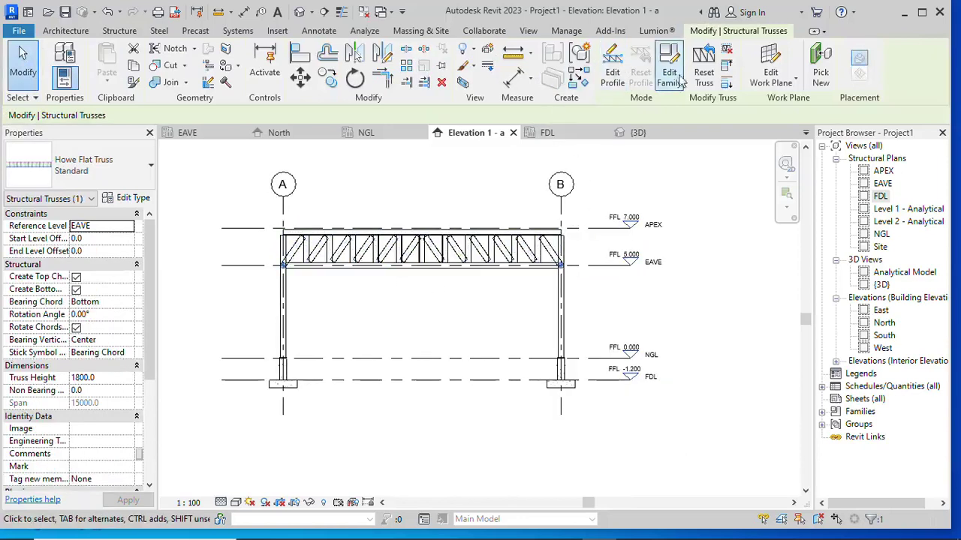
pyautogui.click(613, 78)
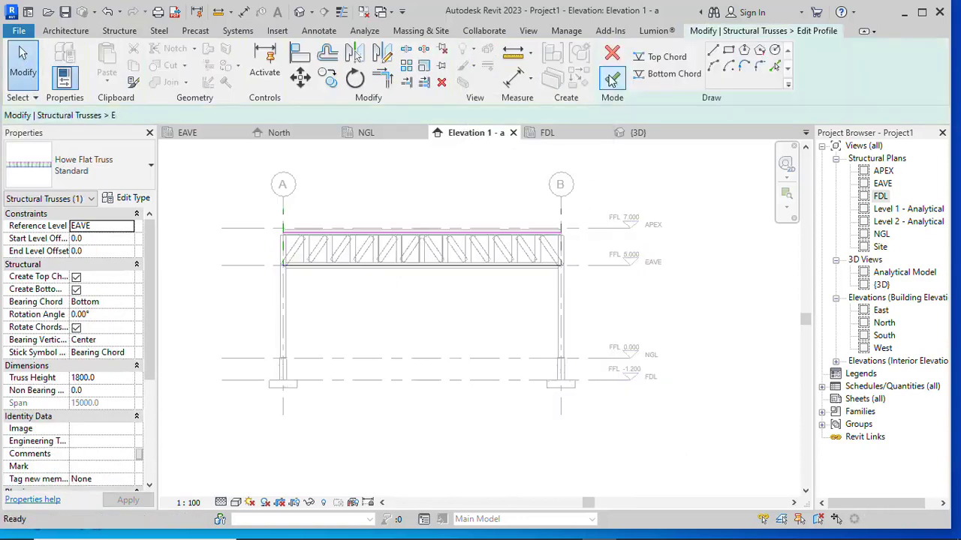
pyautogui.scroll(3, 287, 259)
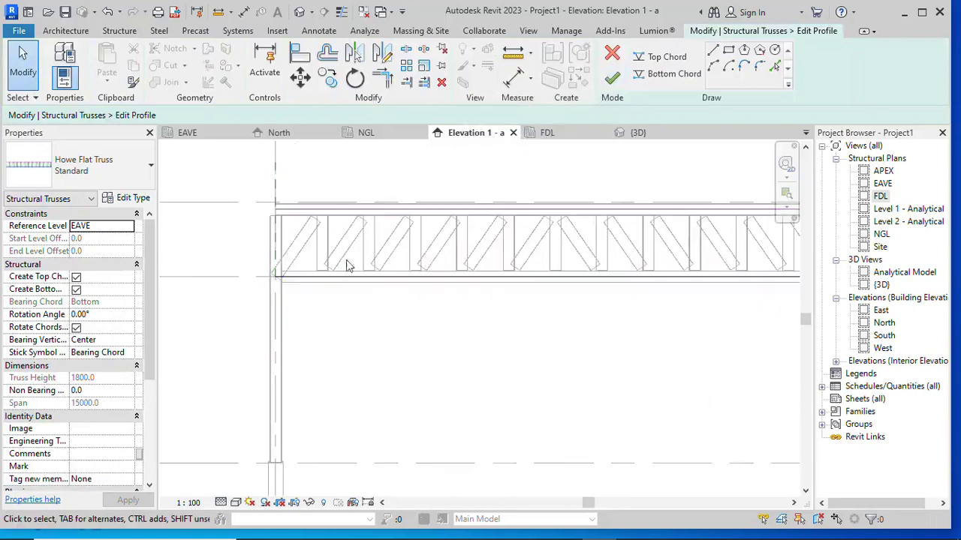
pyautogui.scroll(-2, 240, 275)
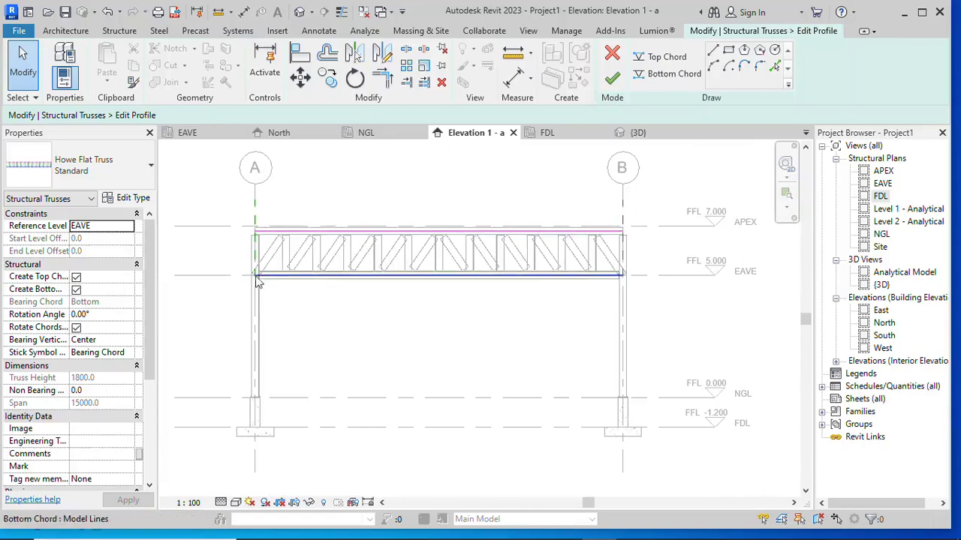
# Draw vertical top-chord lines at the truss's left end and at its grid B end.
pyautogui.click(712, 49)
pyautogui.scroll(4, 248, 272)
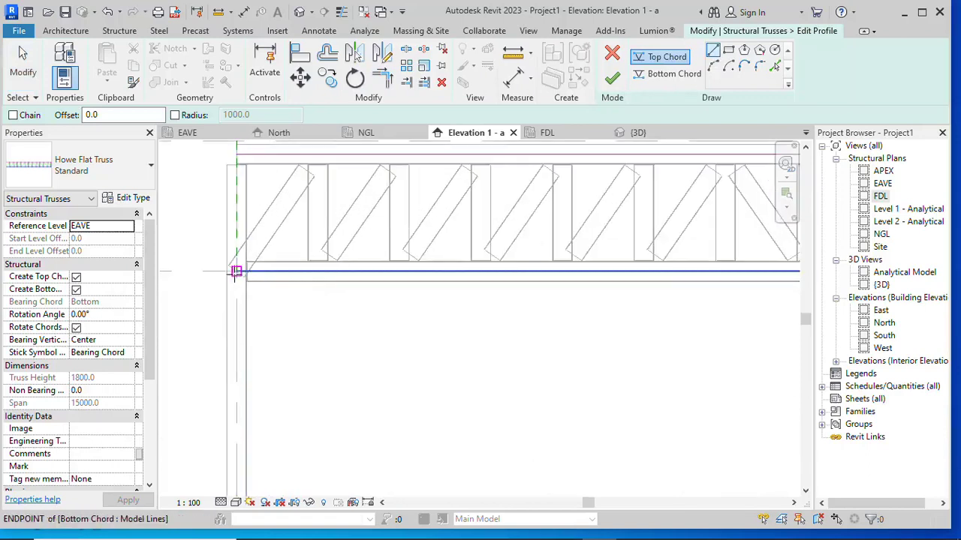
pyautogui.click(236, 272)
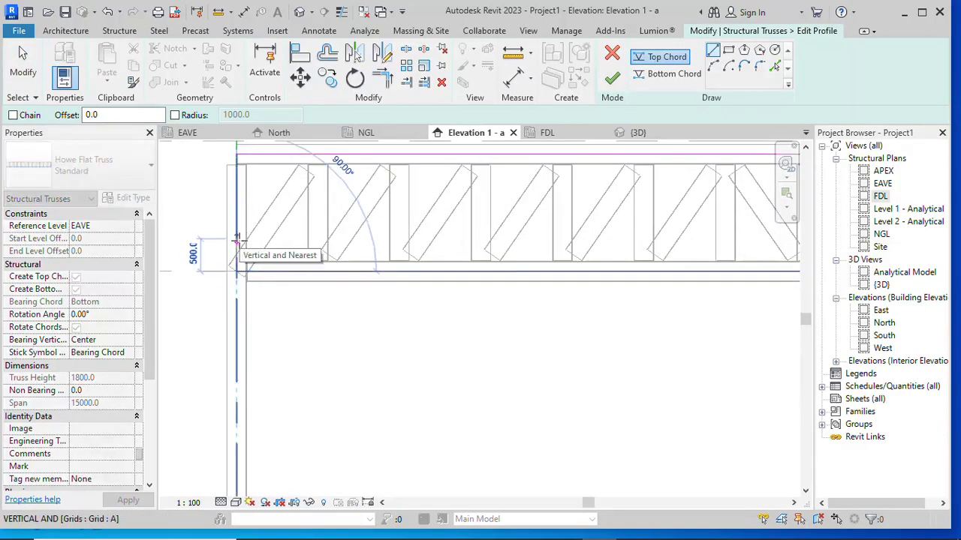
pyautogui.click(237, 163)
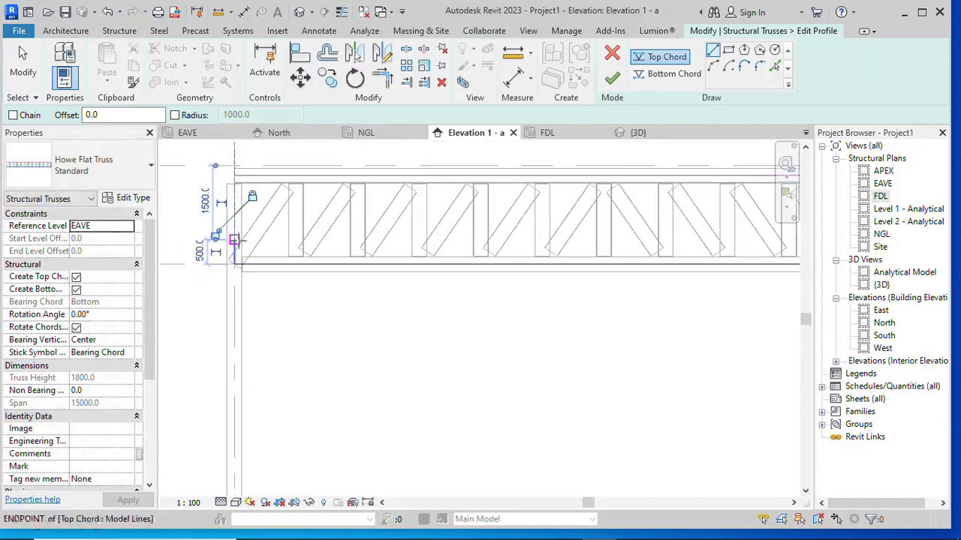
pyautogui.scroll(-5, 258, 234)
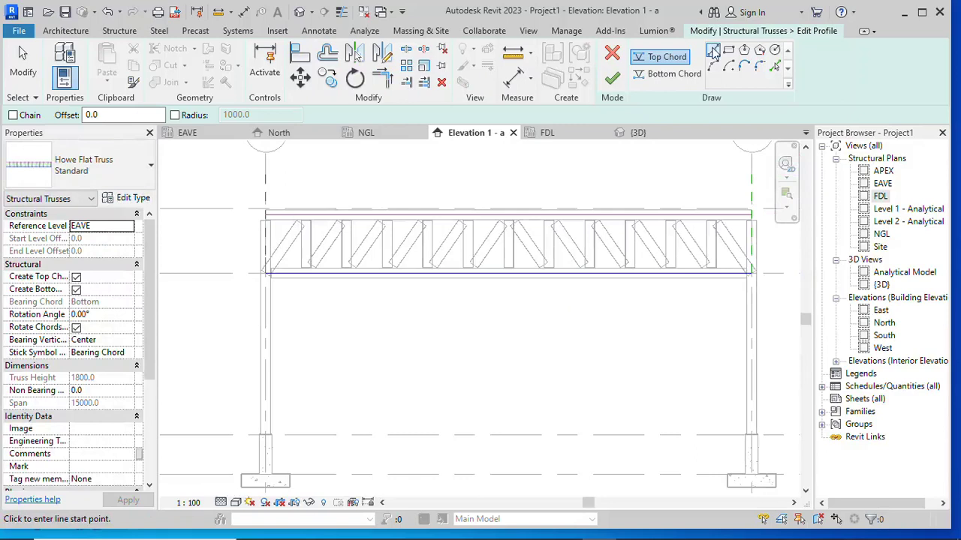
pyautogui.scroll(5, 761, 281)
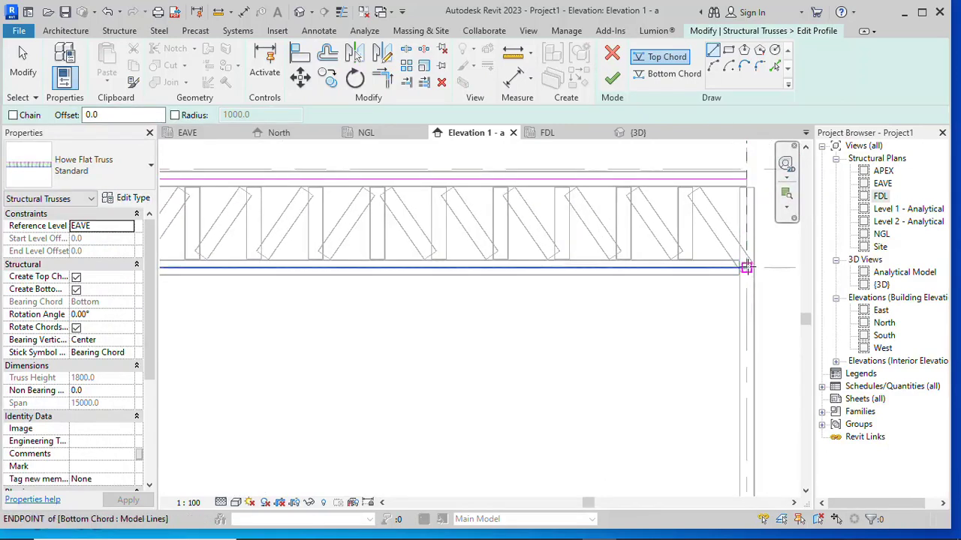
pyautogui.click(745, 267)
pyautogui.scroll(-1, 750, 297)
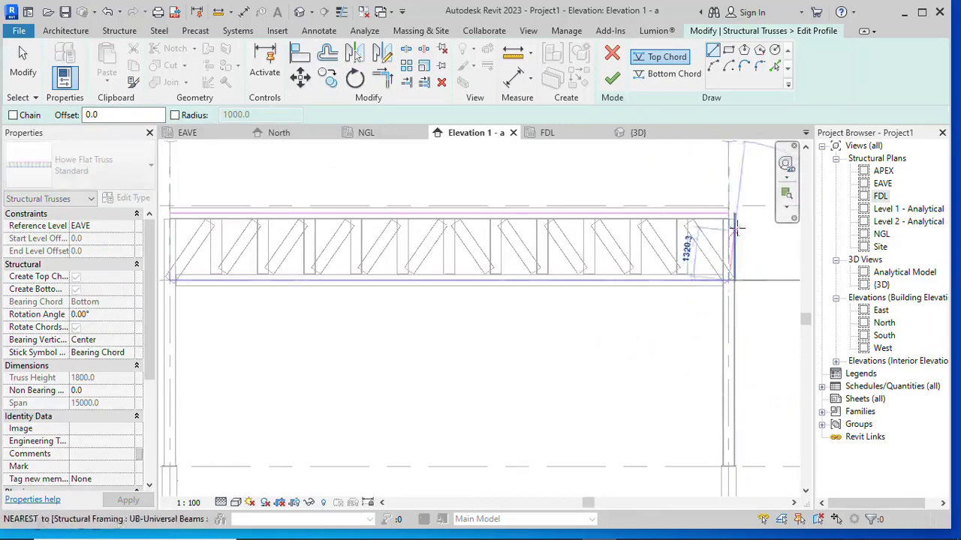
pyautogui.scroll(-2, 600, 287)
pyautogui.scroll(4, 642, 241)
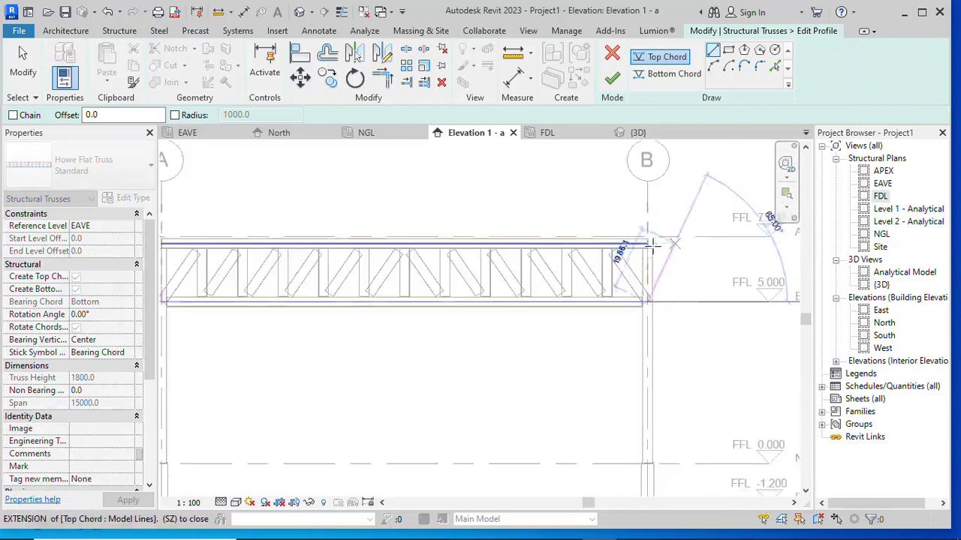
pyautogui.scroll(1, 642, 242)
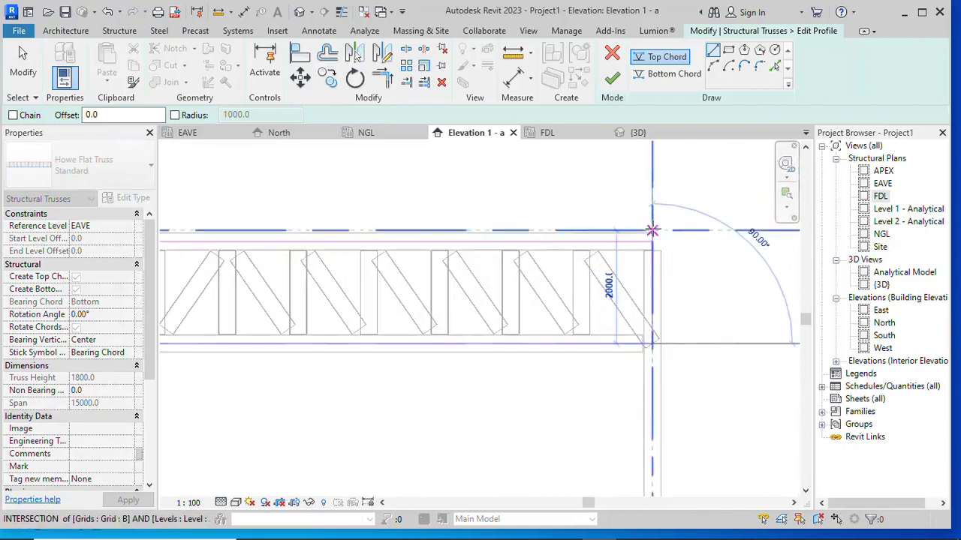
pyautogui.click(653, 231)
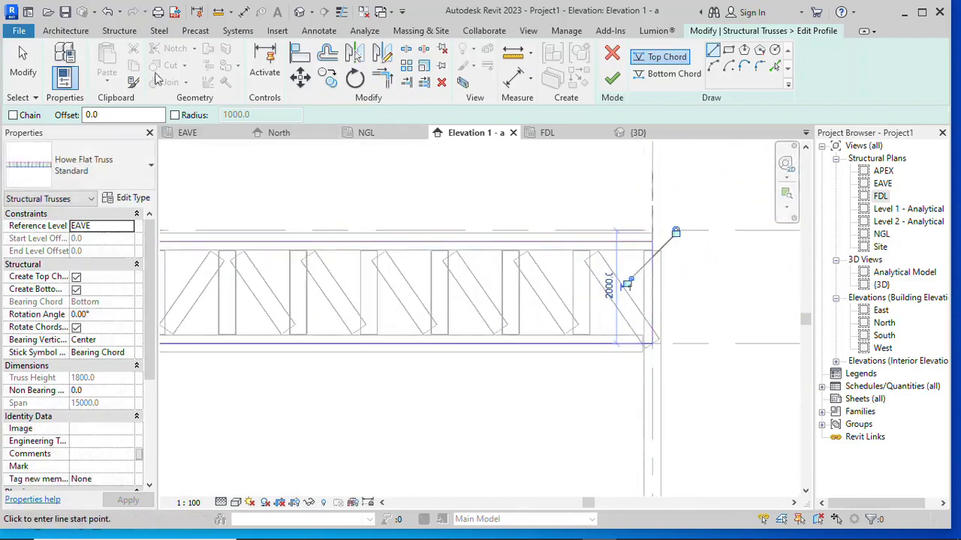
pyautogui.click(25, 66)
# Replace the flat top chord with one sloping from the EAVE end to the APEX endpoint, then finish editing.
pyautogui.click(396, 243)
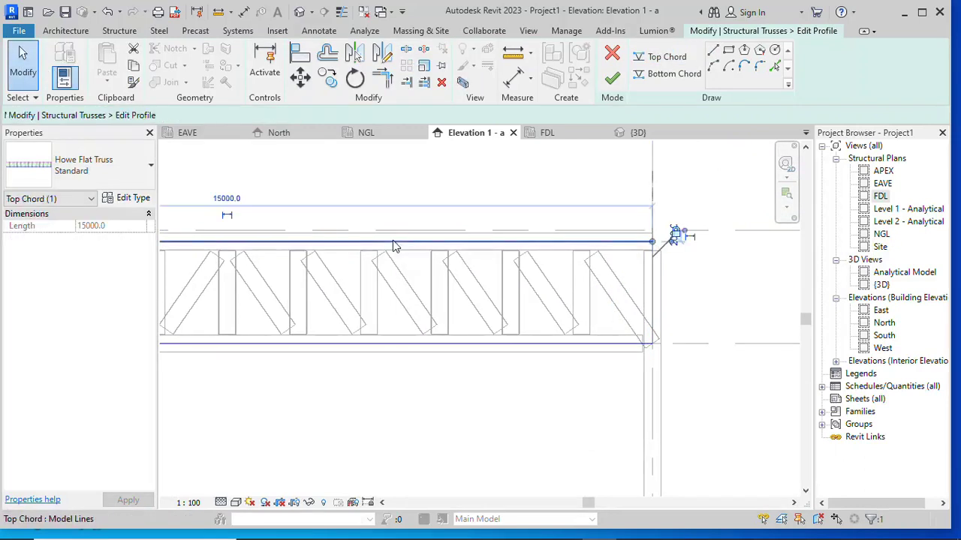
pyautogui.click(442, 82)
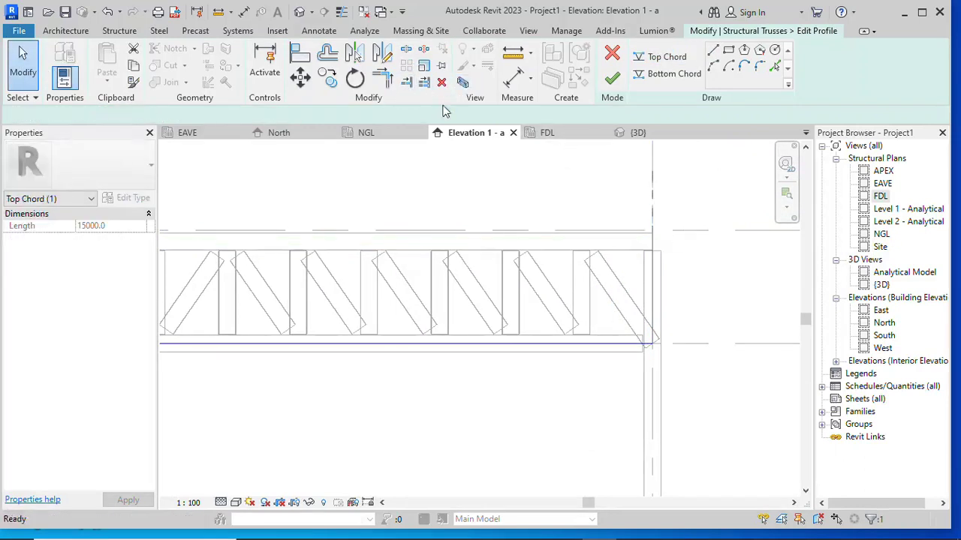
pyautogui.scroll(-5, 563, 252)
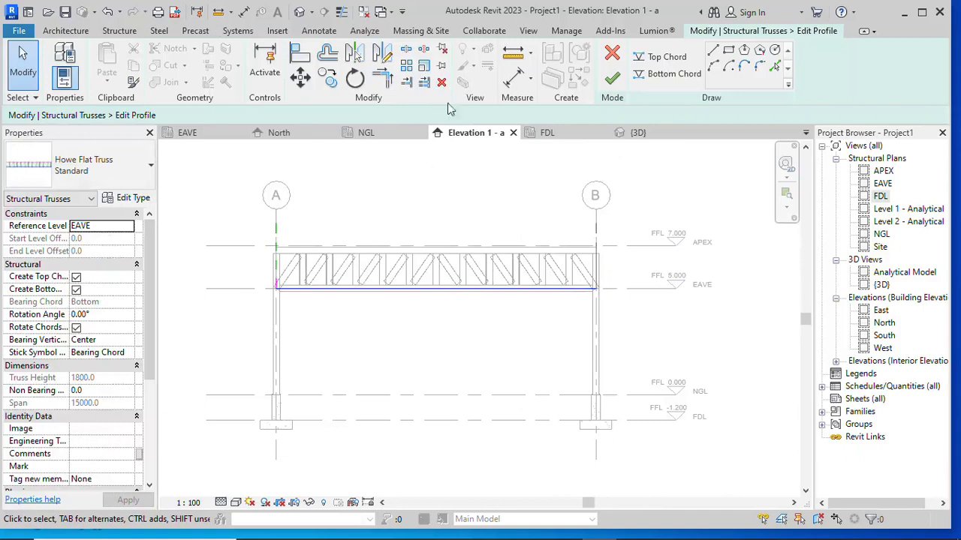
pyautogui.click(712, 50)
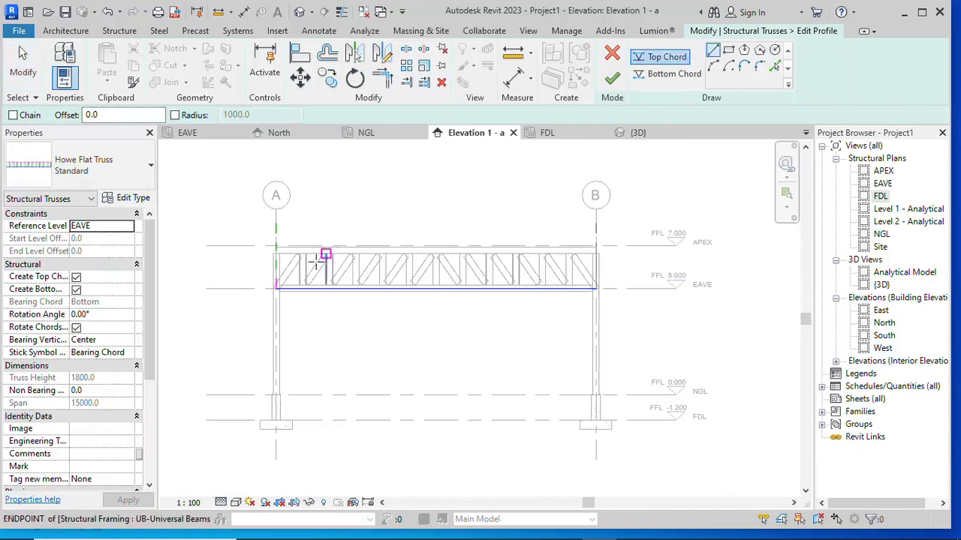
pyautogui.scroll(5, 278, 270)
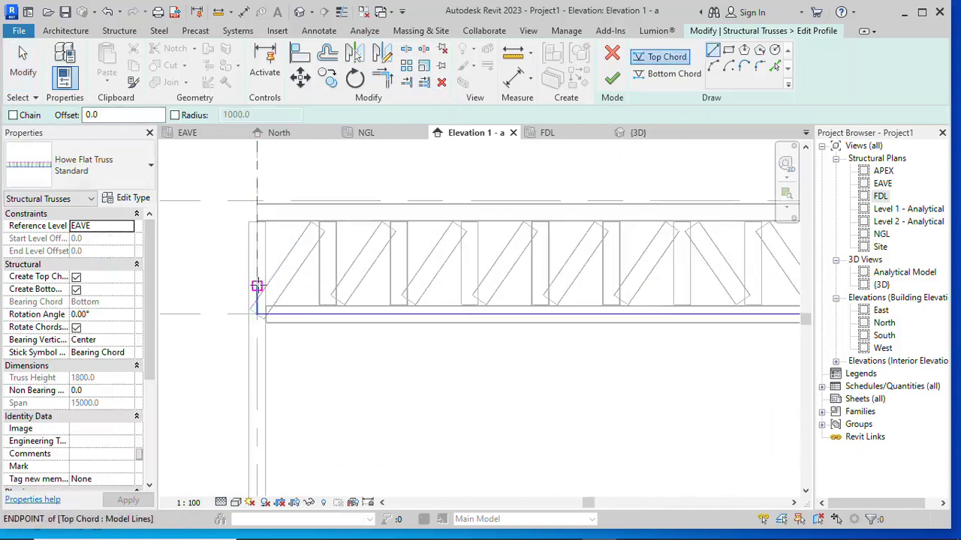
pyautogui.click(257, 286)
pyautogui.scroll(-4, 258, 296)
pyautogui.scroll(4, 754, 240)
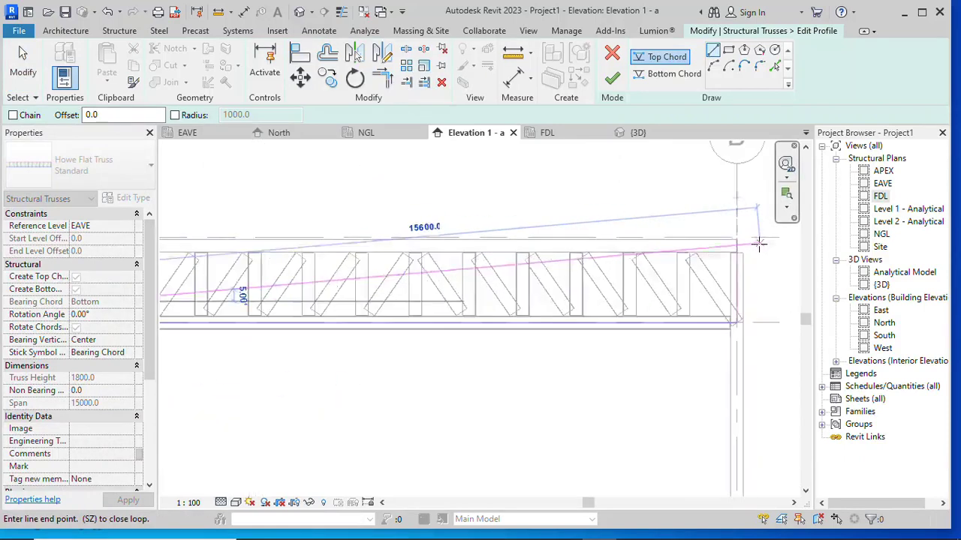
pyautogui.scroll(4, 755, 231)
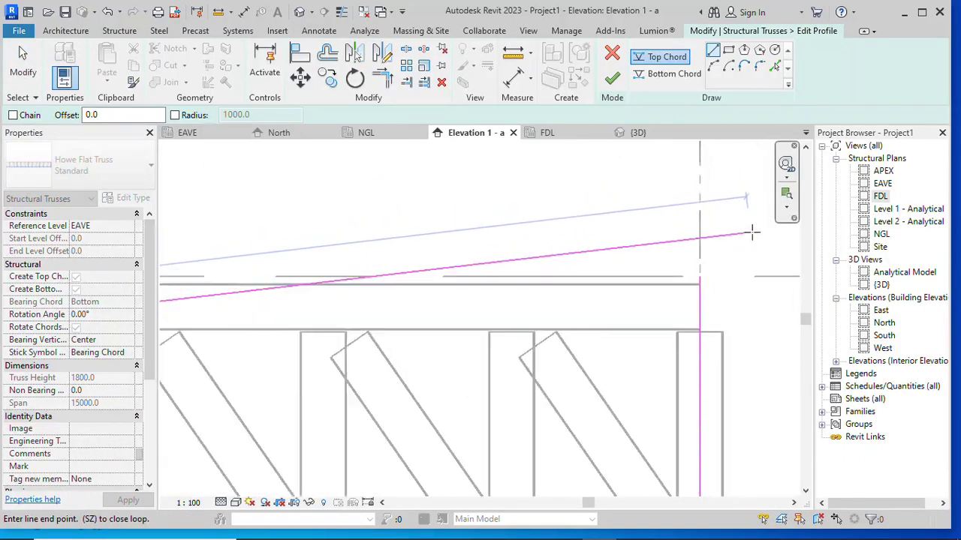
pyautogui.click(699, 277)
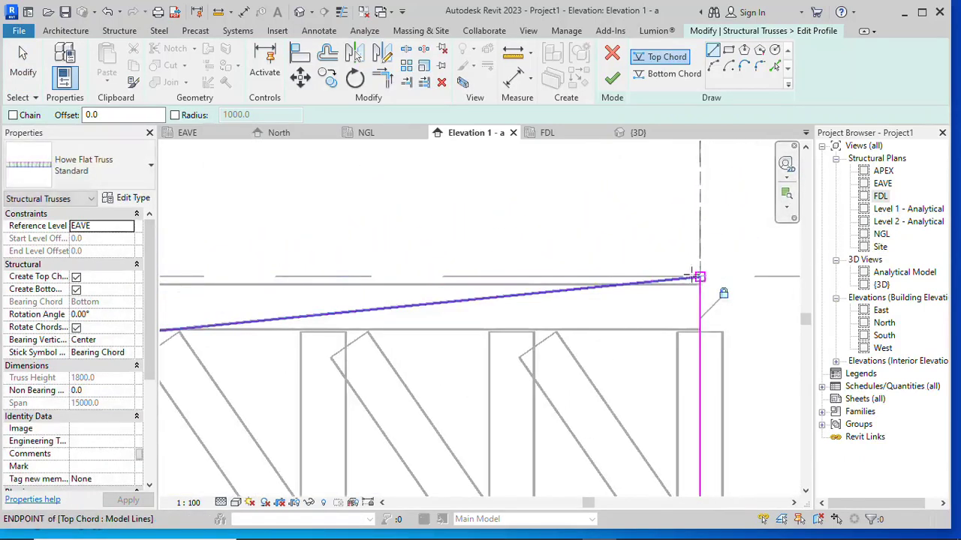
pyautogui.scroll(-6, 701, 275)
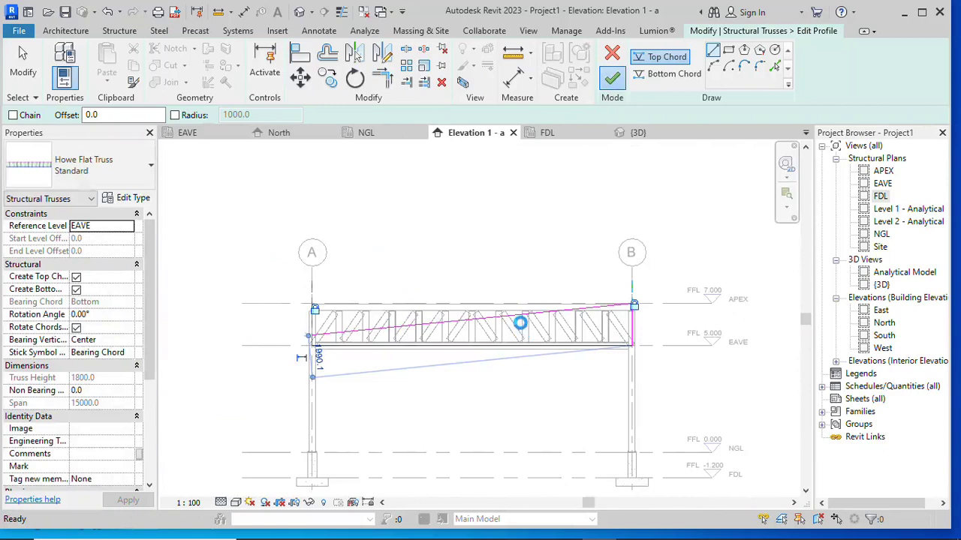
pyautogui.click(612, 77)
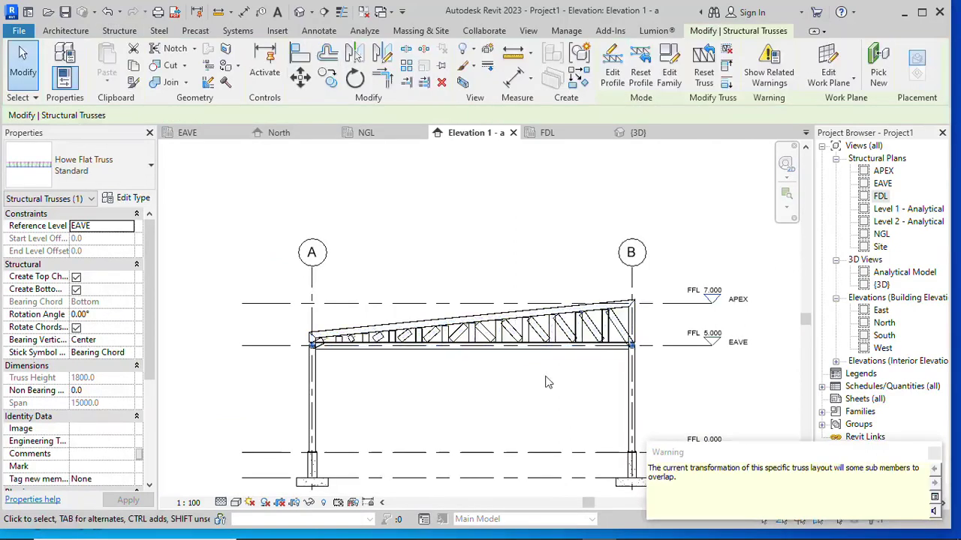
# Select the Howe truss and set its Bearing Vertical Justification to Bottom in Properties.
pyautogui.click(671, 393)
pyautogui.scroll(3, 533, 372)
pyautogui.scroll(-4, 533, 372)
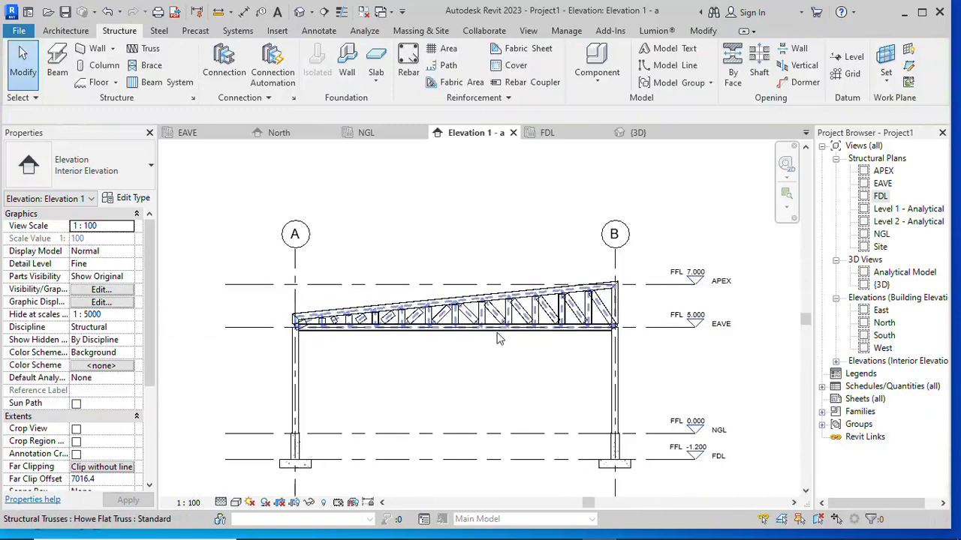
pyautogui.click(499, 332)
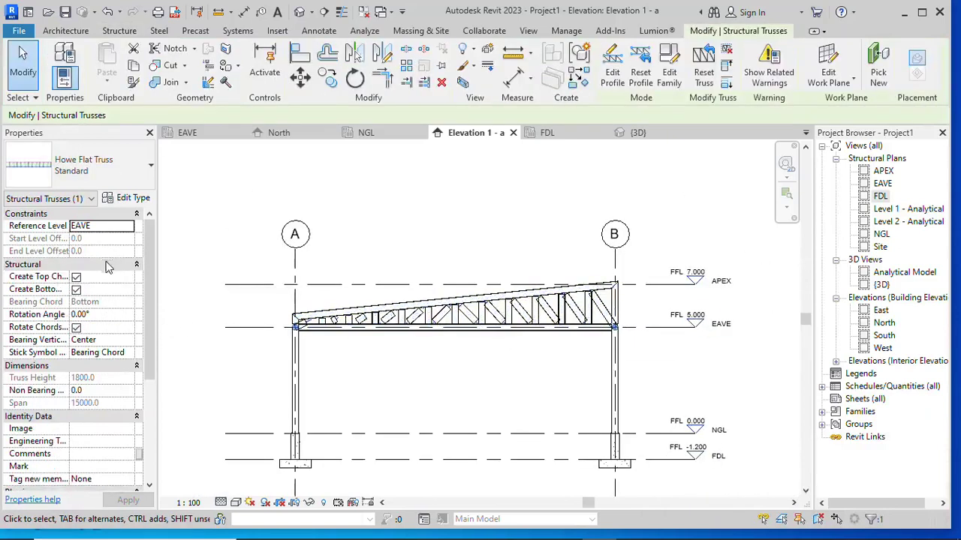
pyautogui.scroll(-2, 107, 297)
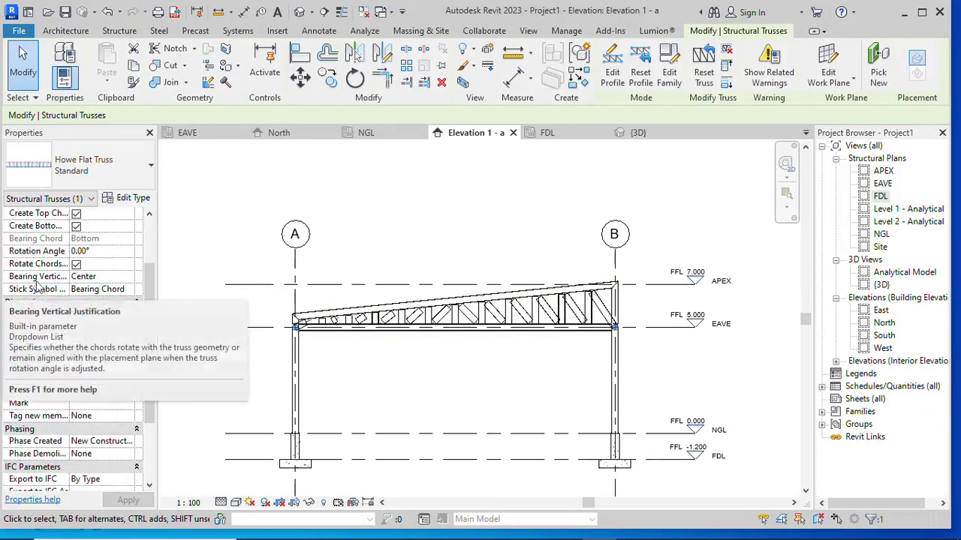
pyautogui.click(128, 279)
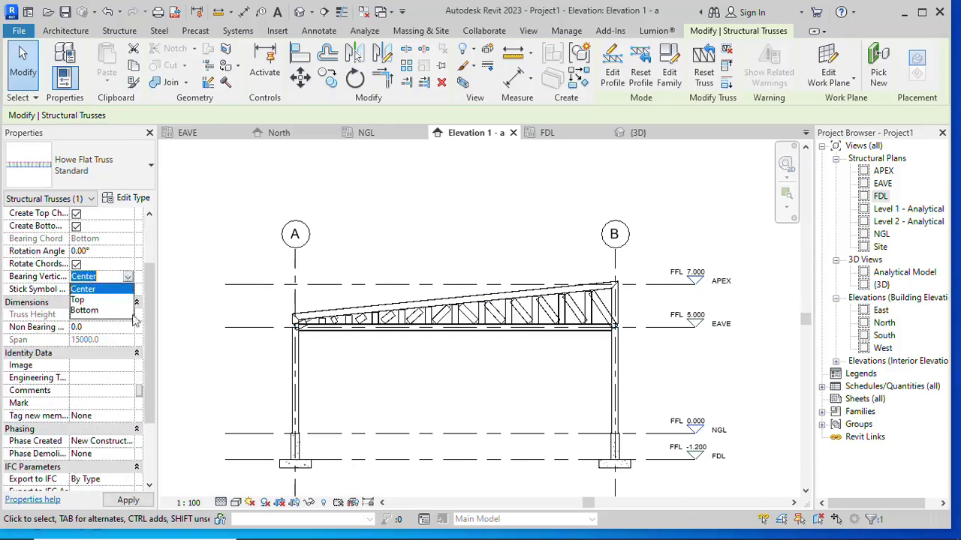
pyautogui.click(86, 311)
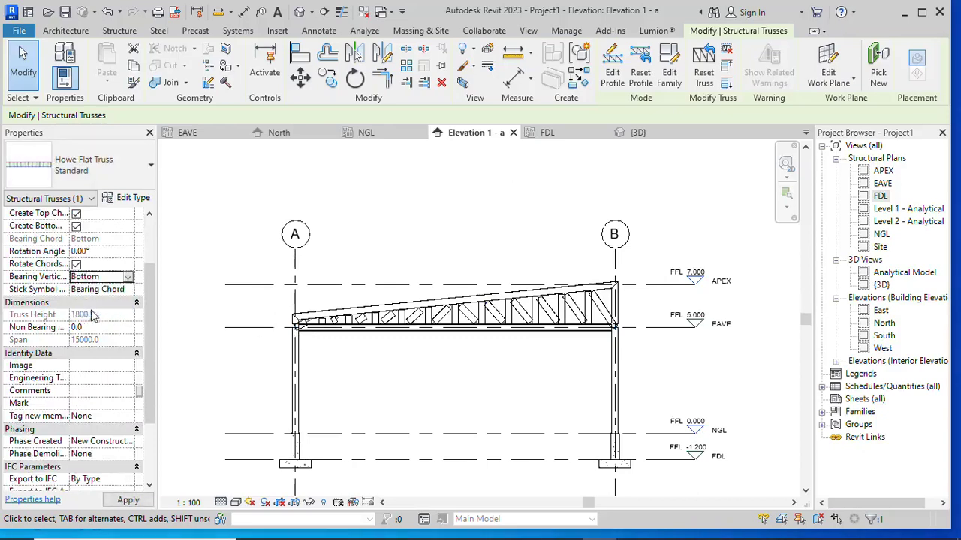
pyautogui.click(386, 375)
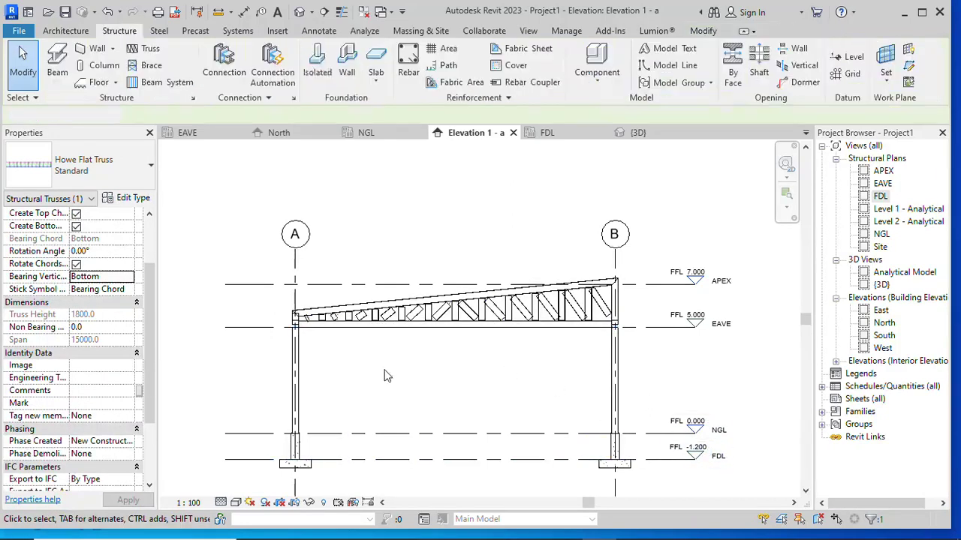
pyautogui.scroll(2, 316, 346)
pyautogui.scroll(1, 311, 334)
pyautogui.scroll(-3, 296, 338)
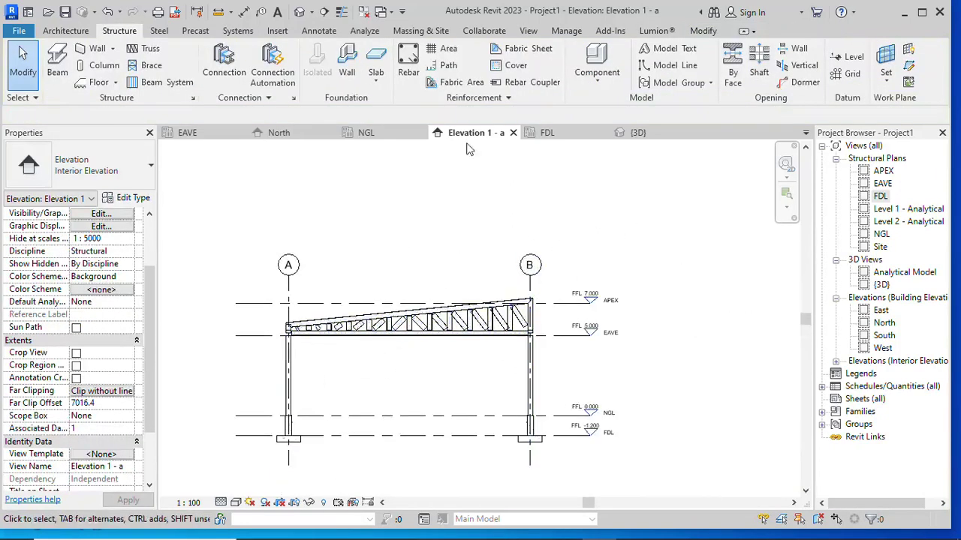
# Switch to the {3D} view and orbit the portal frame to a corner isometric angle.
pyautogui.click(637, 133)
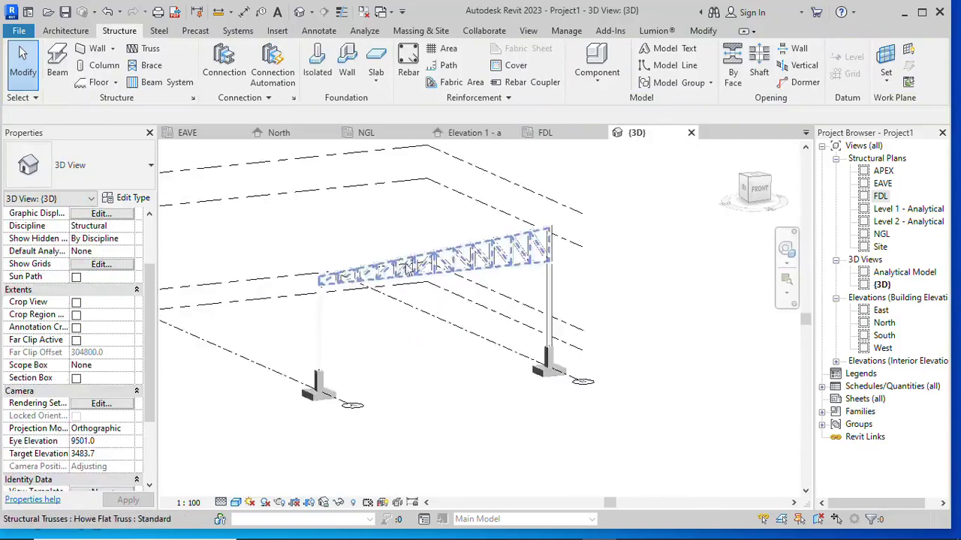
pyautogui.keyDown('shift'); pyautogui.moveTo(330, 316); pyautogui.dragTo(483, 332, button='middle'); pyautogui.keyUp('shift')
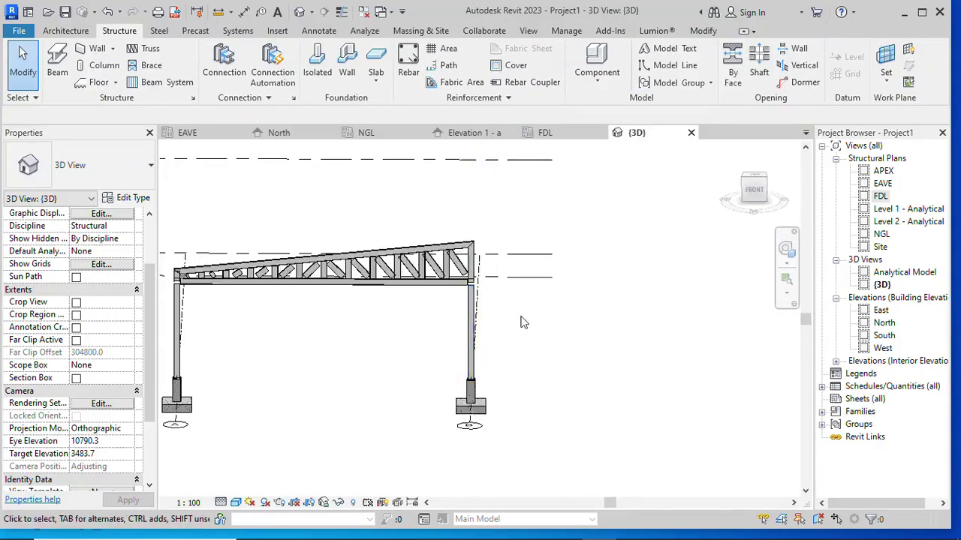
pyautogui.scroll(-1, 521, 322)
pyautogui.keyDown('shift'); pyautogui.moveTo(392, 308); pyautogui.dragTo(276, 202, button='middle'); pyautogui.keyUp('shift')
pyautogui.scroll(-1, 360, 240)
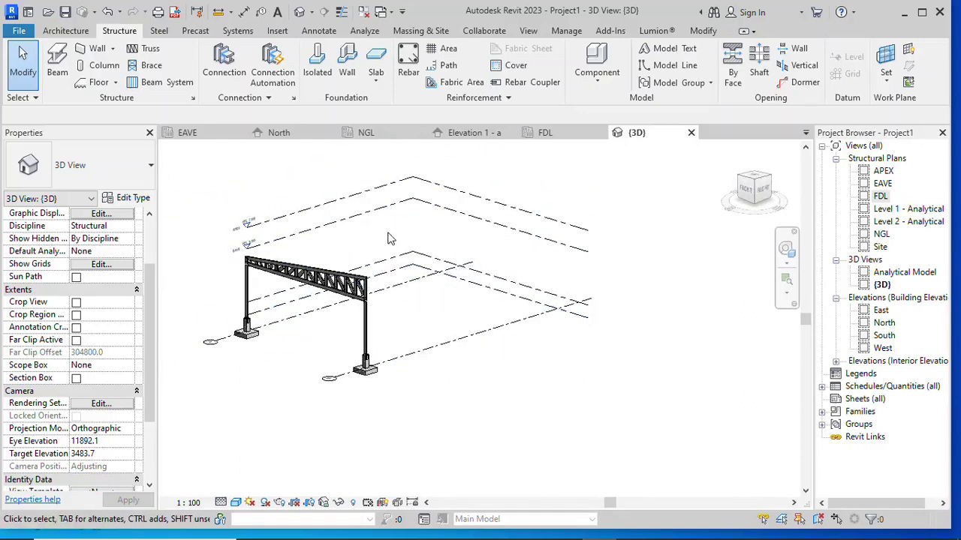
# Use VG to turn off the Levels annotation category in the {3D} view, then orbit the frame.
pyautogui.press('v')
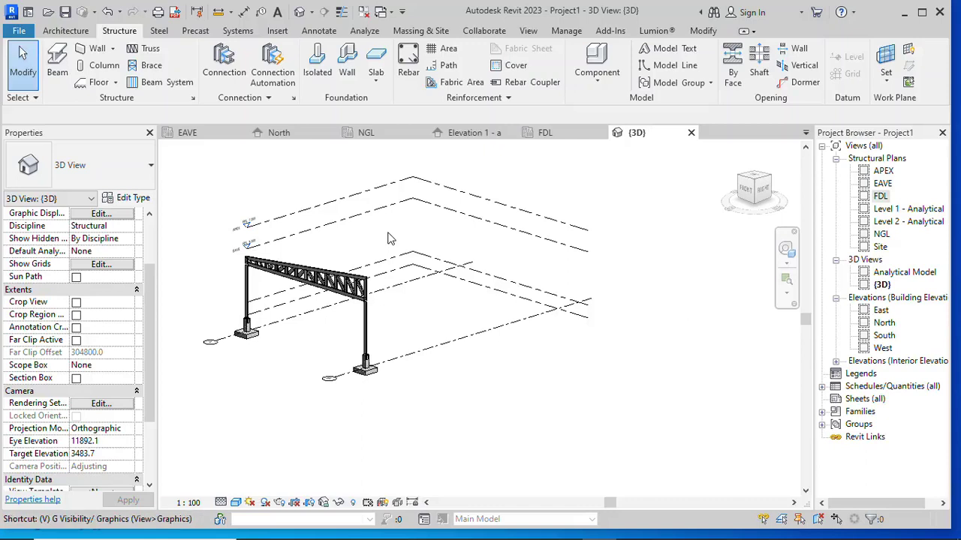
pyautogui.press('g')
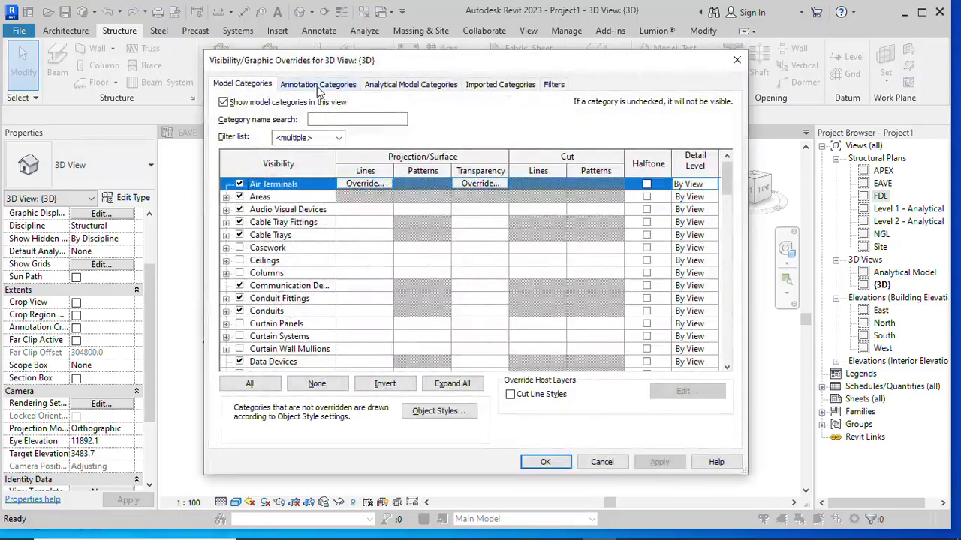
pyautogui.click(317, 84)
pyautogui.scroll(-2, 272, 319)
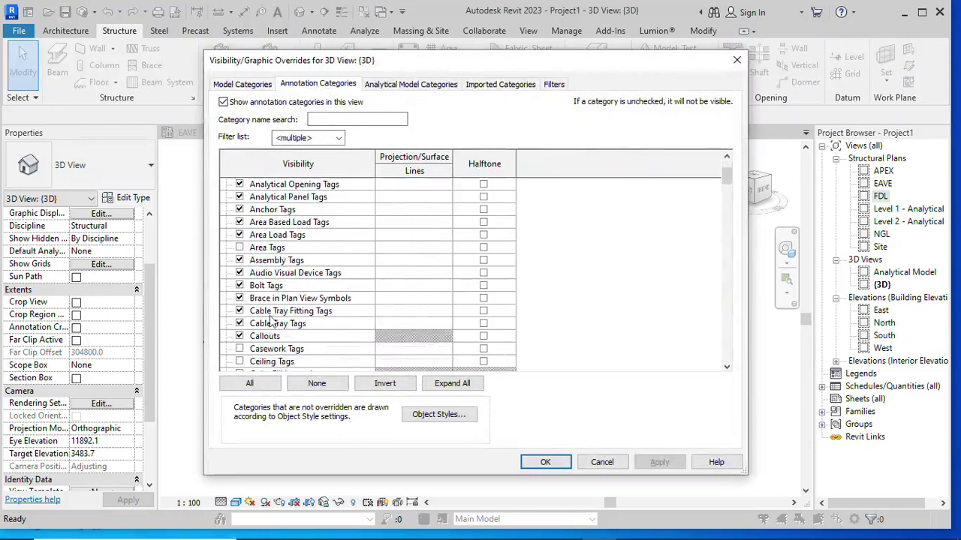
pyautogui.scroll(-8, 272, 319)
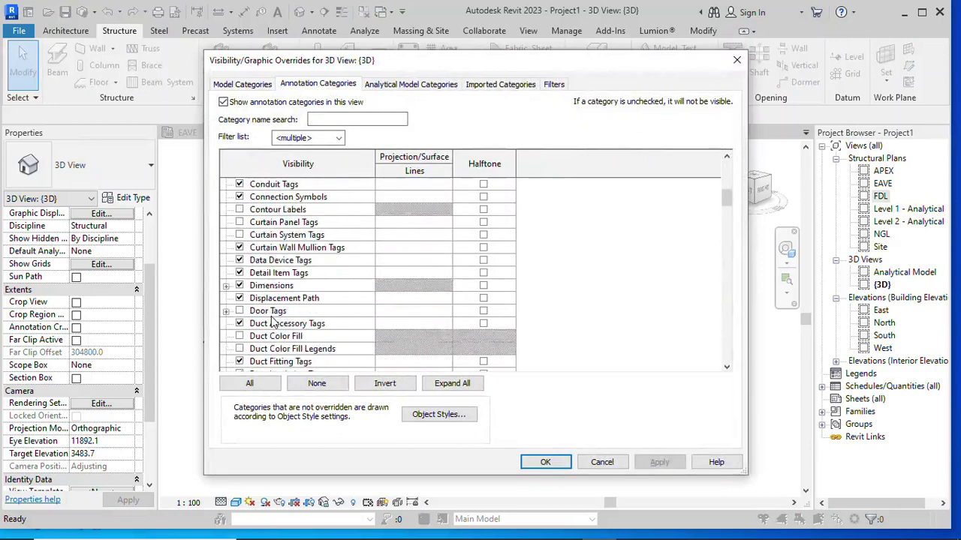
pyautogui.scroll(-5, 272, 319)
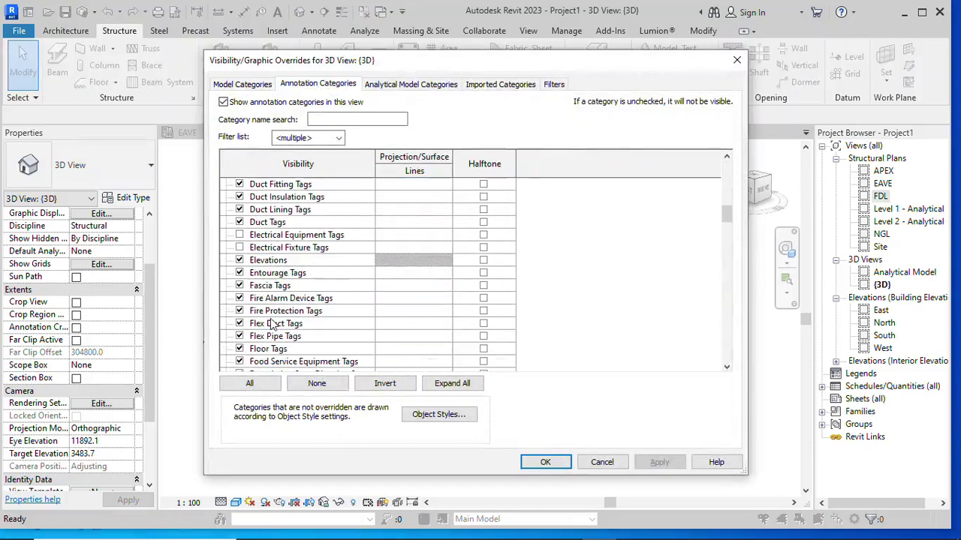
pyautogui.scroll(-4, 271, 323)
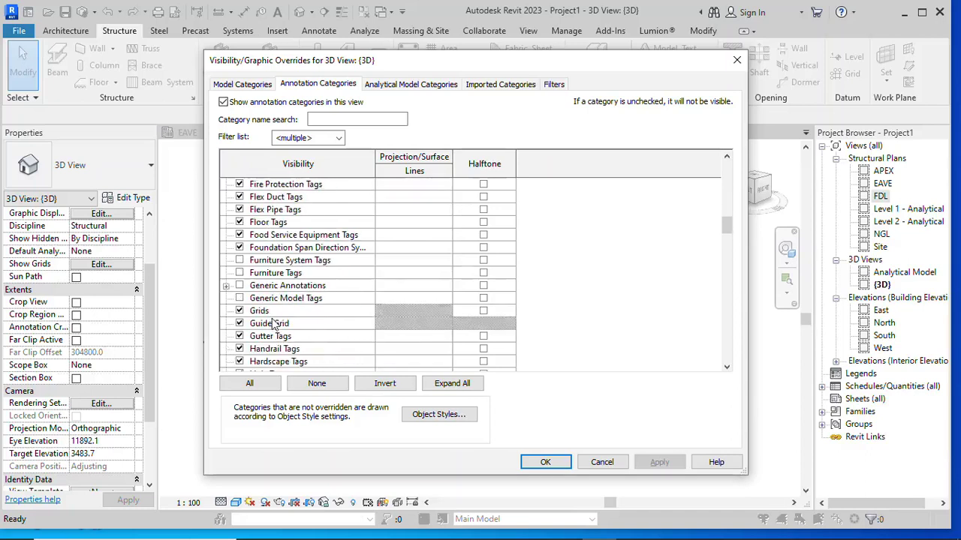
pyautogui.scroll(-5, 272, 323)
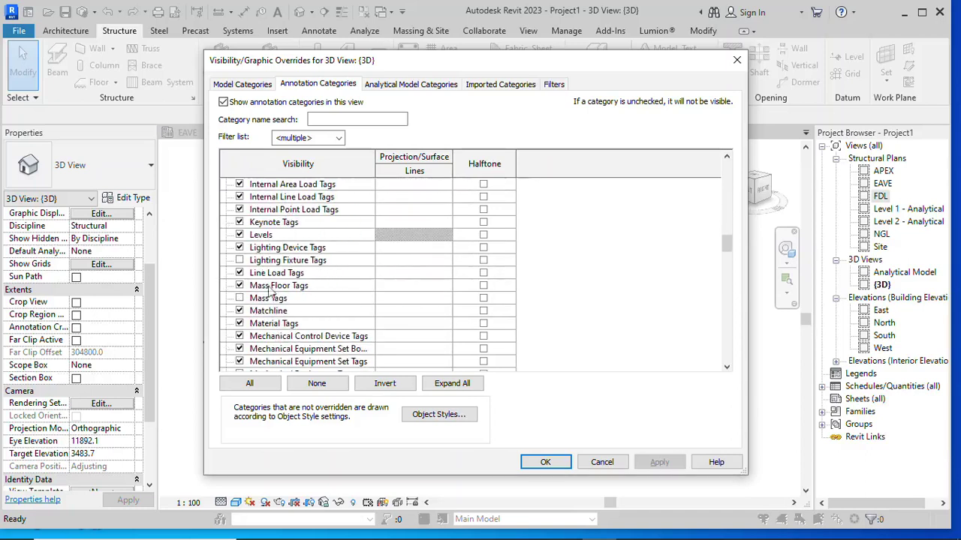
pyautogui.click(240, 235)
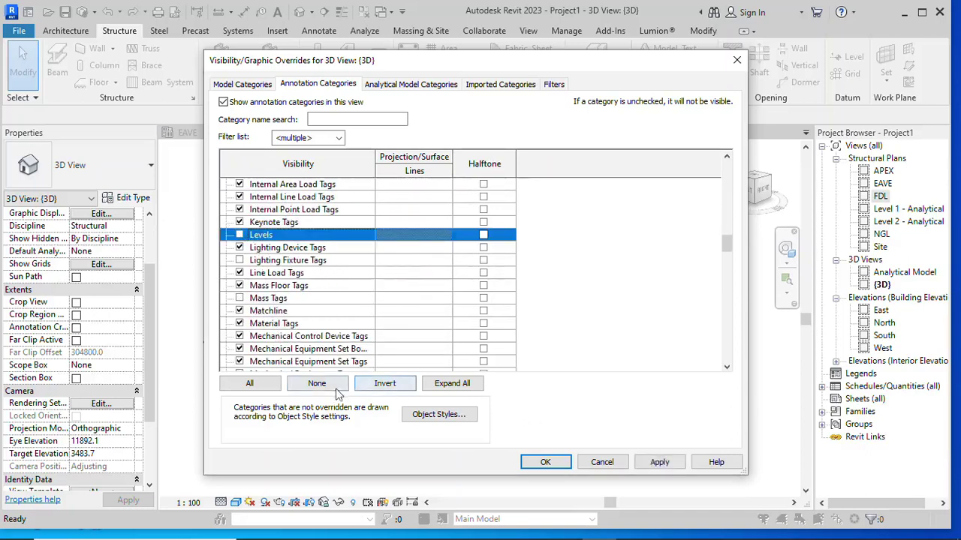
pyautogui.click(660, 462)
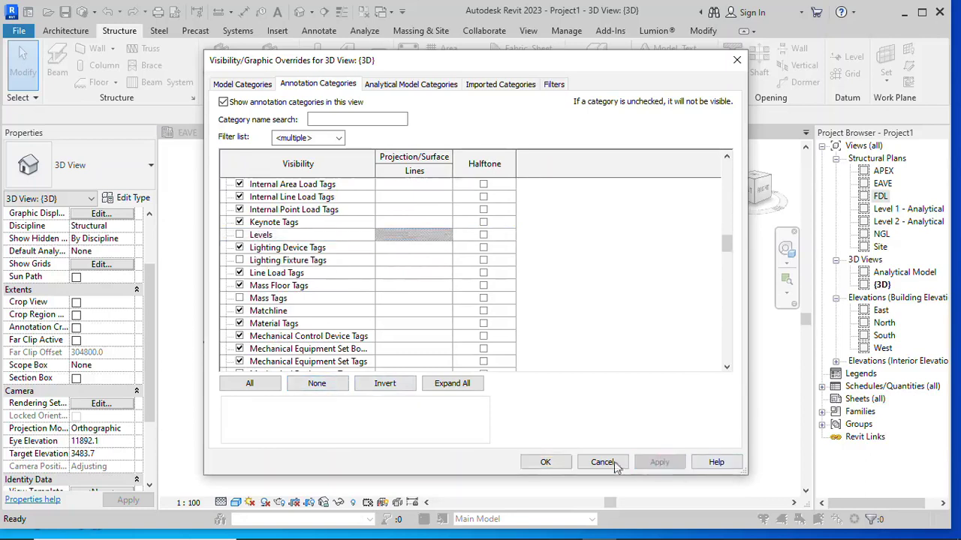
pyautogui.click(546, 463)
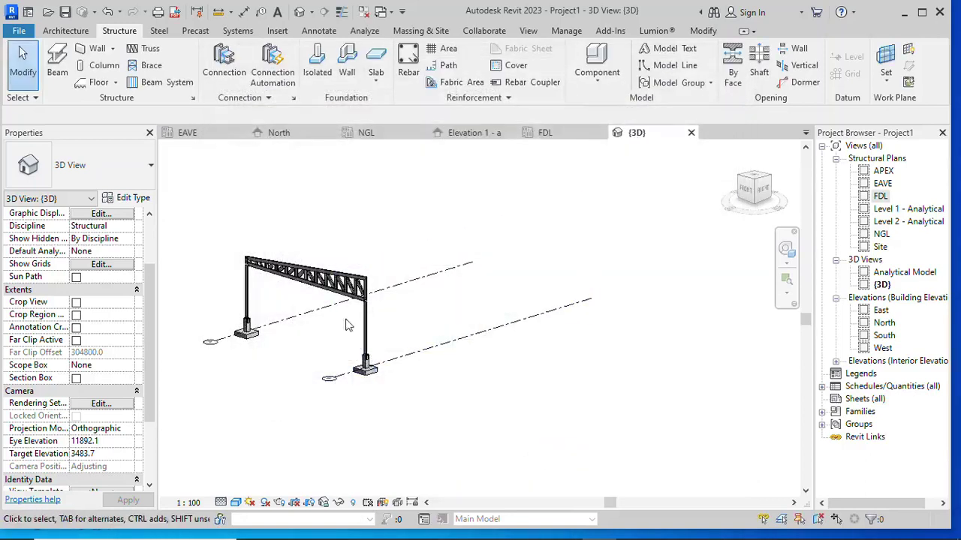
pyautogui.keyDown('shift'); pyautogui.moveTo(348, 324); pyautogui.dragTo(231, 380, button='middle'); pyautogui.keyUp('shift')
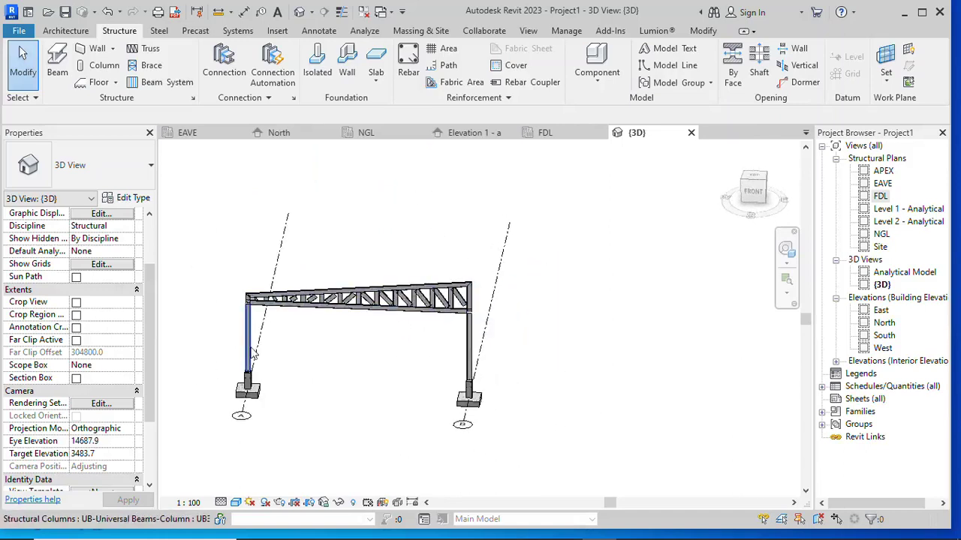
# Select both UB305x102x25 columns via Select All Instances > Visible in View and reach Override Graphics in View.
pyautogui.click(249, 349)
pyautogui.rightClick(250, 351)
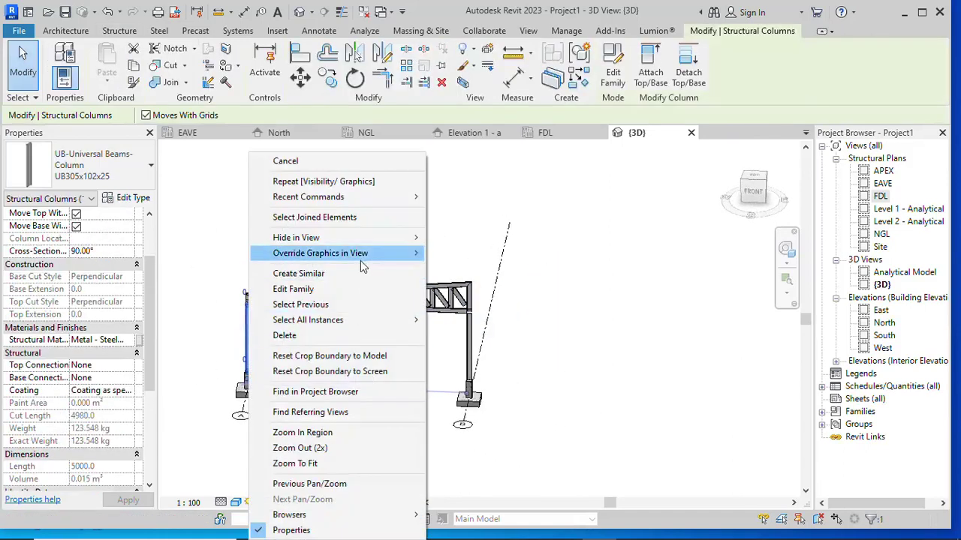
pyautogui.moveTo(341, 320)
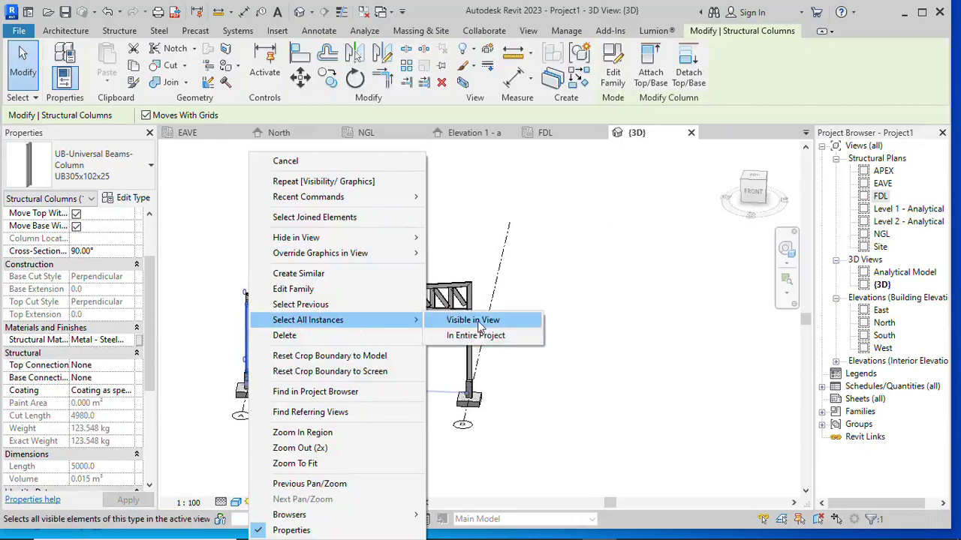
pyautogui.click(475, 321)
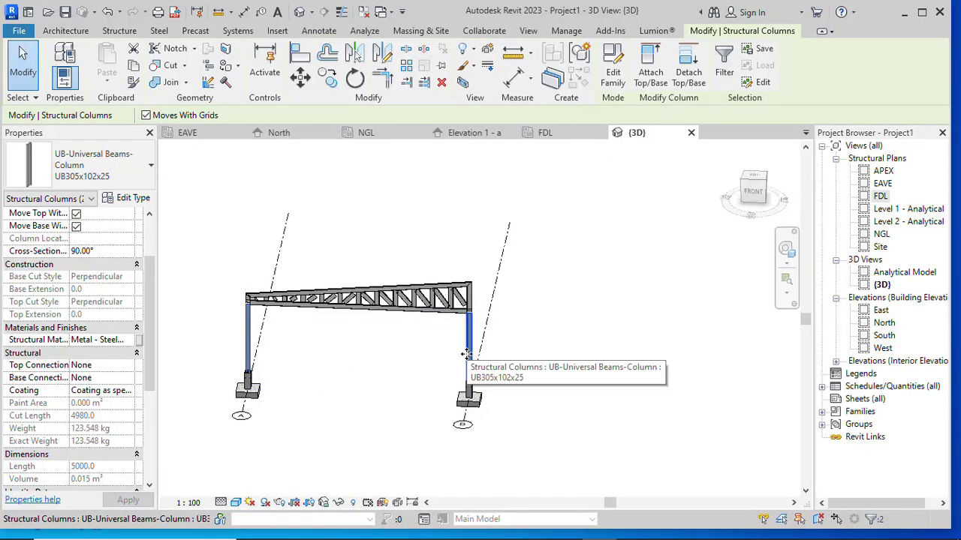
pyautogui.rightClick(350, 354)
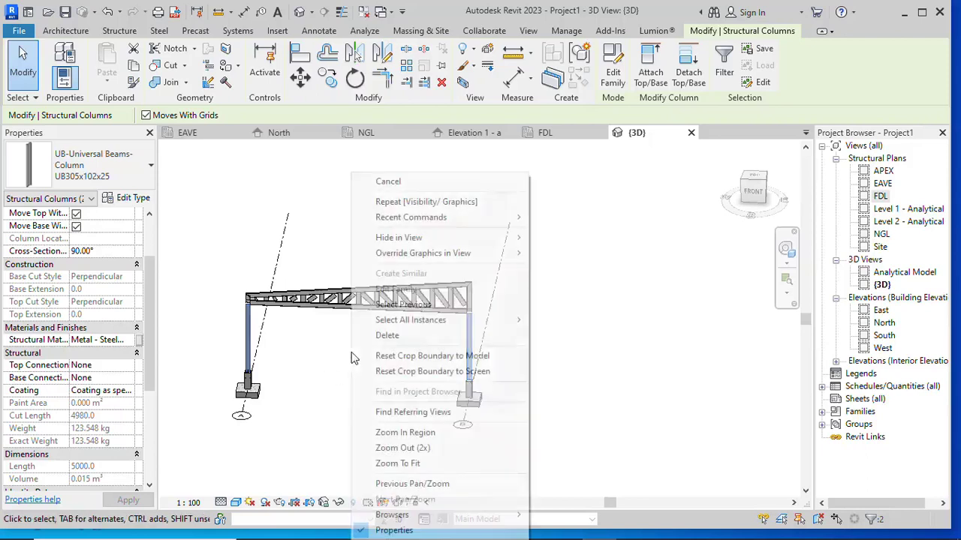
pyautogui.moveTo(473, 253)
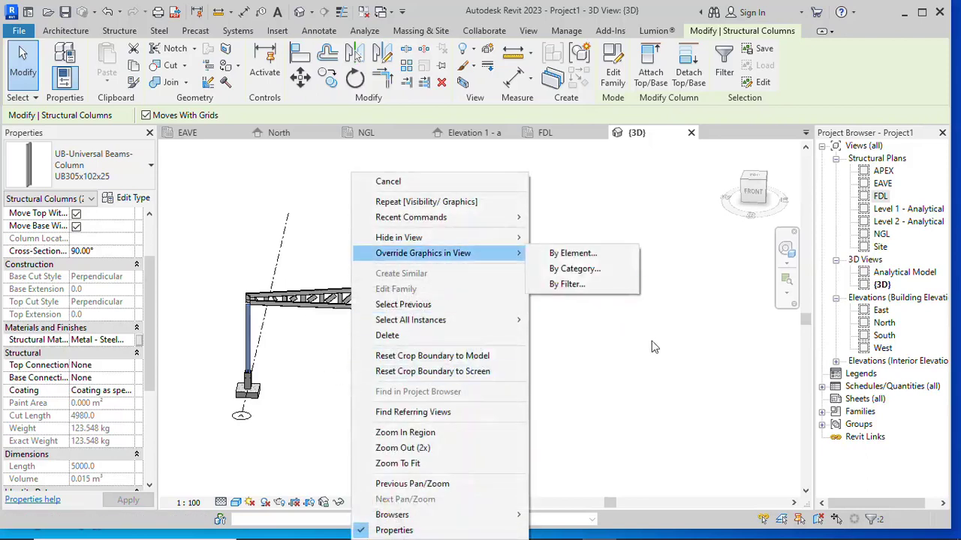
# Override the right column's graphics with a solid fill surface pattern in dark green RGB 0-85-0.
pyautogui.click(565, 254)
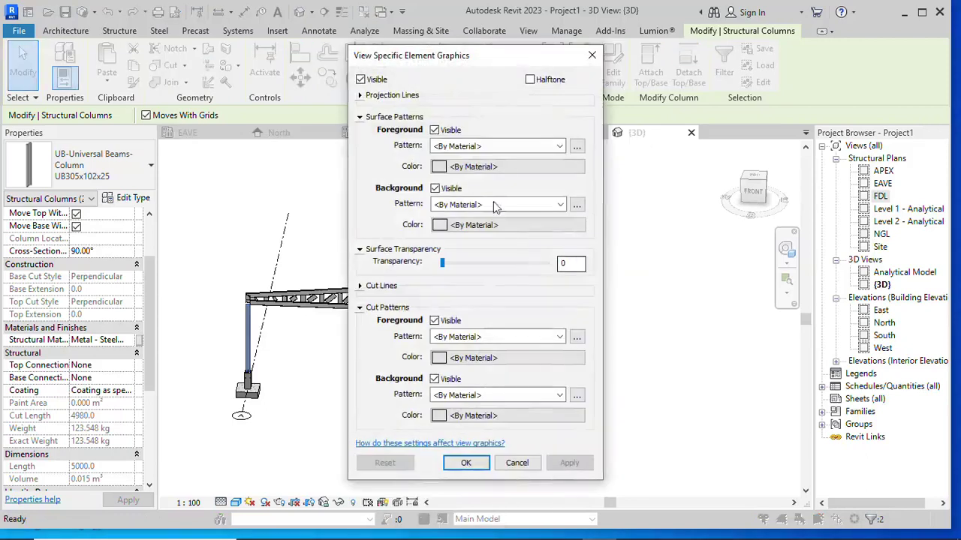
pyautogui.click(560, 147)
pyautogui.scroll(1, 496, 173)
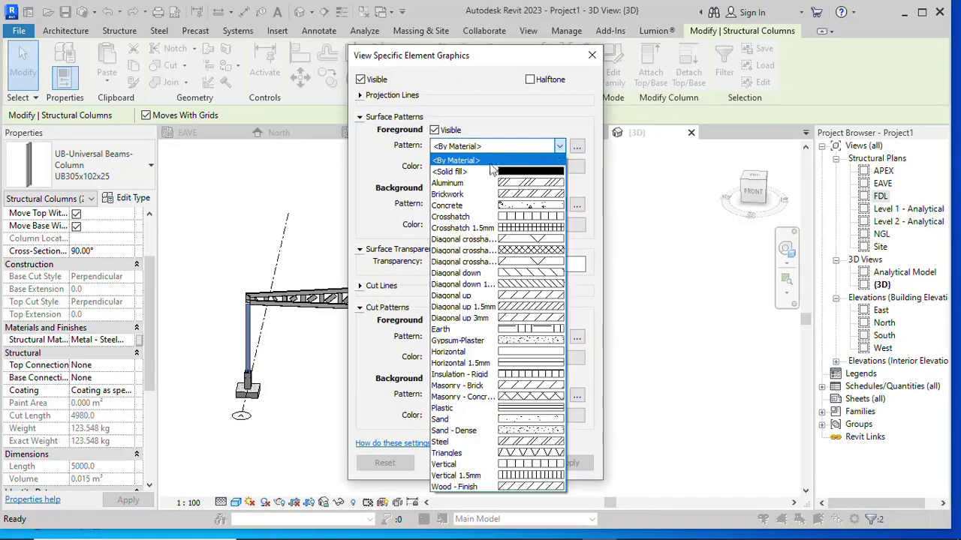
pyautogui.click(494, 175)
pyautogui.click(438, 169)
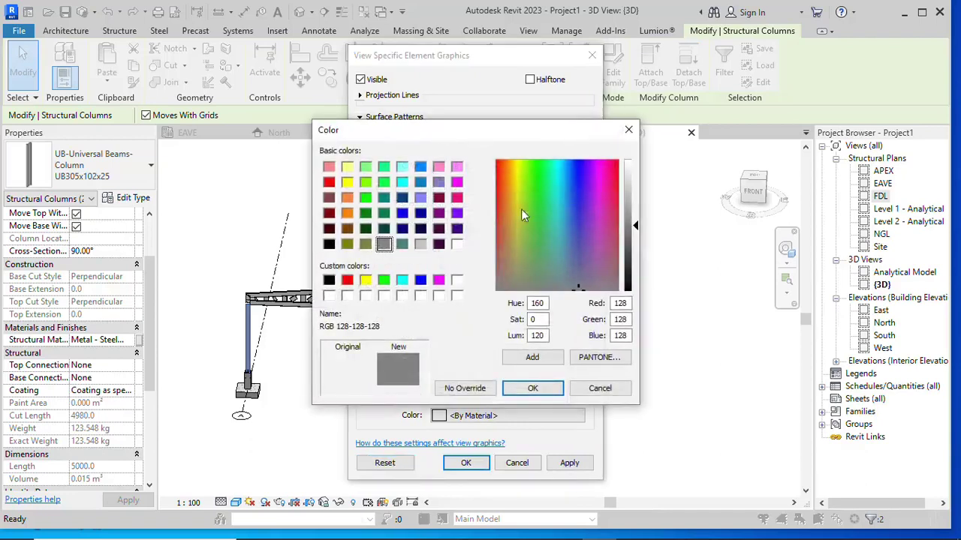
pyautogui.click(365, 230)
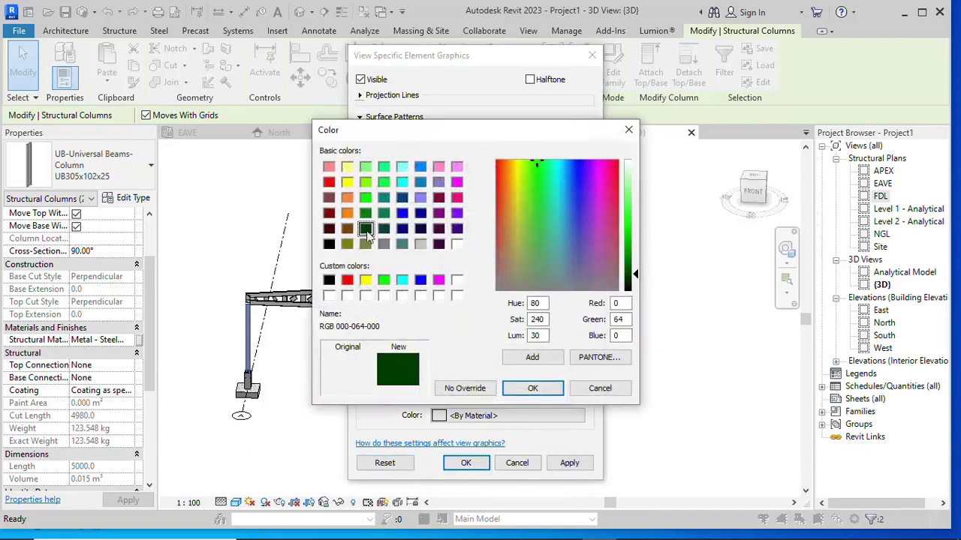
pyautogui.moveTo(635, 276); pyautogui.dragTo(636, 271)
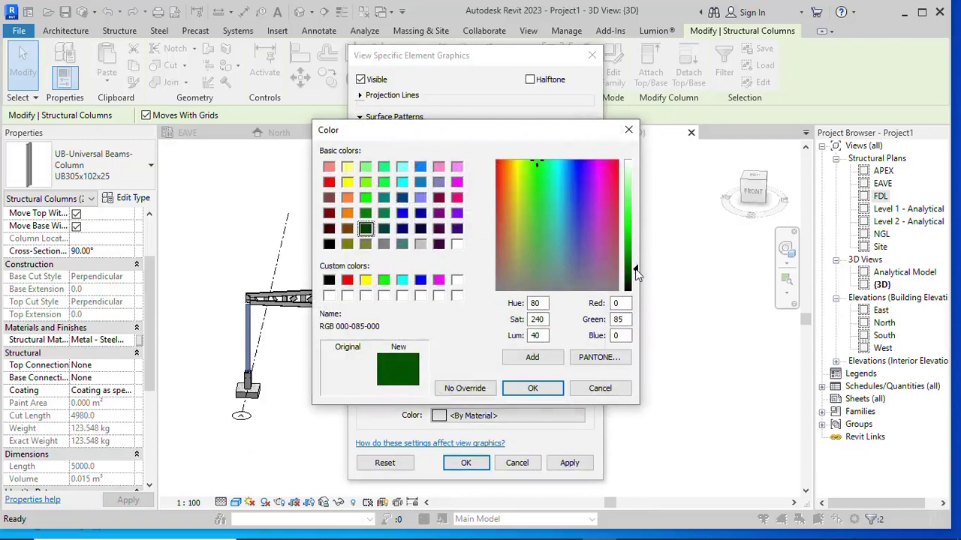
pyautogui.click(534, 392)
pyautogui.click(569, 463)
pyautogui.click(465, 463)
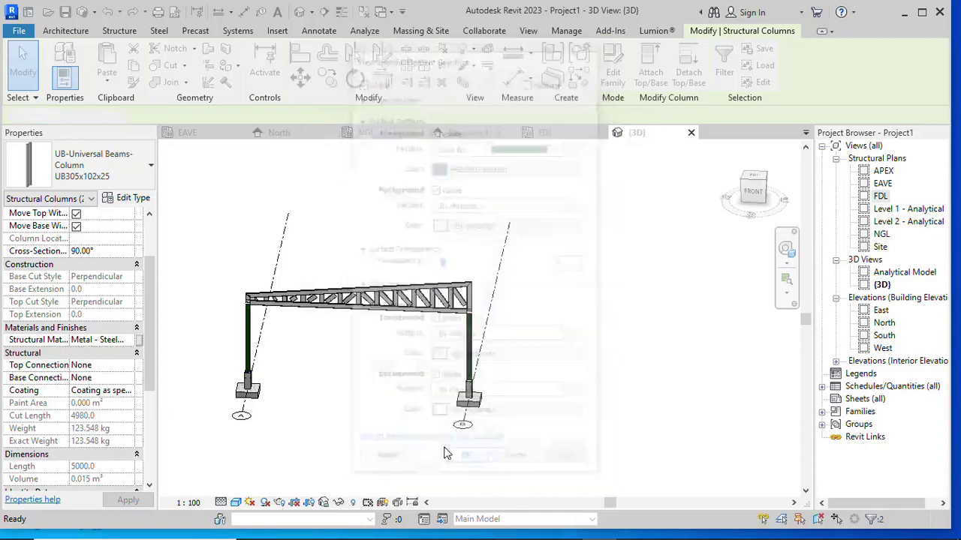
pyautogui.click(350, 364)
# Orbit and zoom around the frame to inspect the truss webs, then select the Howe Flat Truss.
pyautogui.keyDown('shift'); pyautogui.moveTo(350, 363); pyautogui.dragTo(360, 279, button='middle'); pyautogui.keyUp('shift')
pyautogui.scroll(2, 360, 280)
pyautogui.scroll(-2, 360, 279)
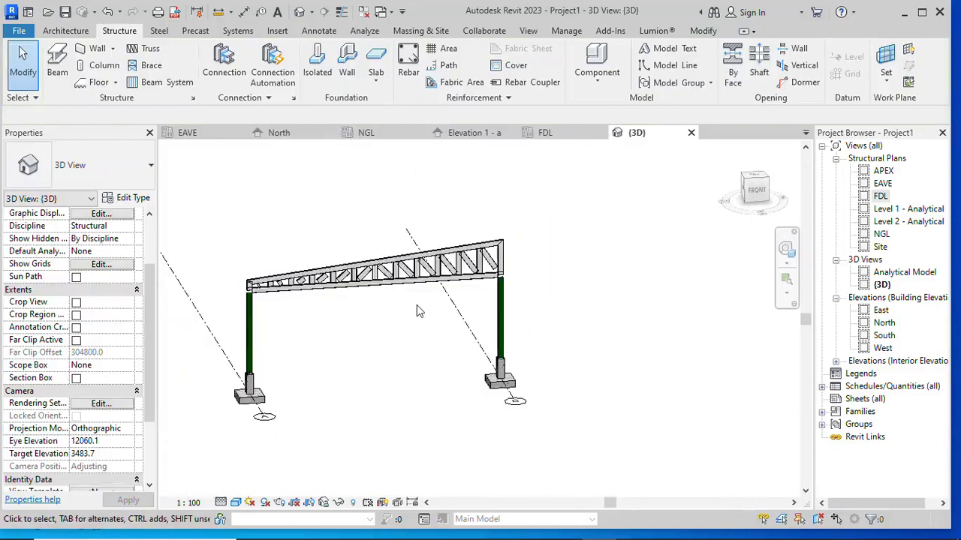
pyautogui.keyDown('shift'); pyautogui.moveTo(416, 305); pyautogui.dragTo(547, 264, button='middle'); pyautogui.keyUp('shift')
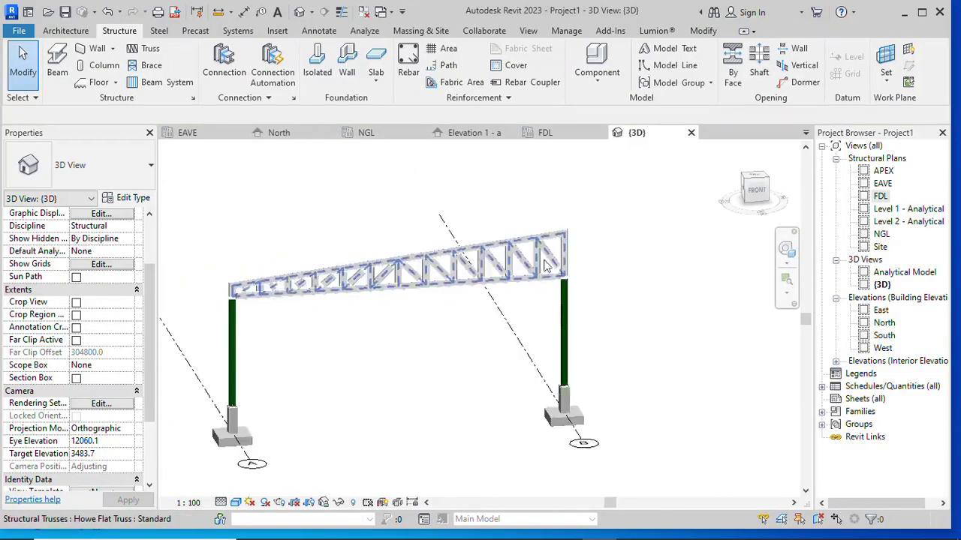
pyautogui.scroll(5, 259, 284)
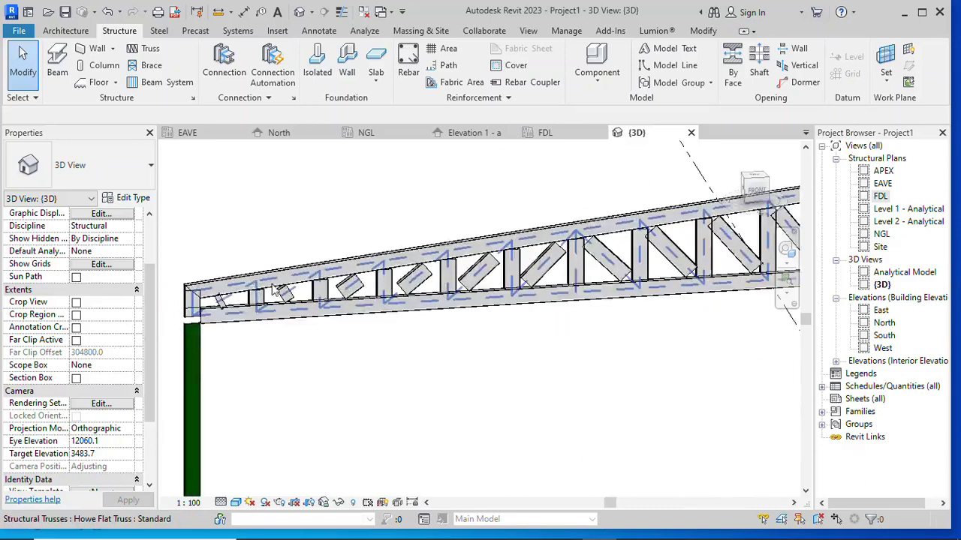
pyautogui.scroll(3, 289, 283)
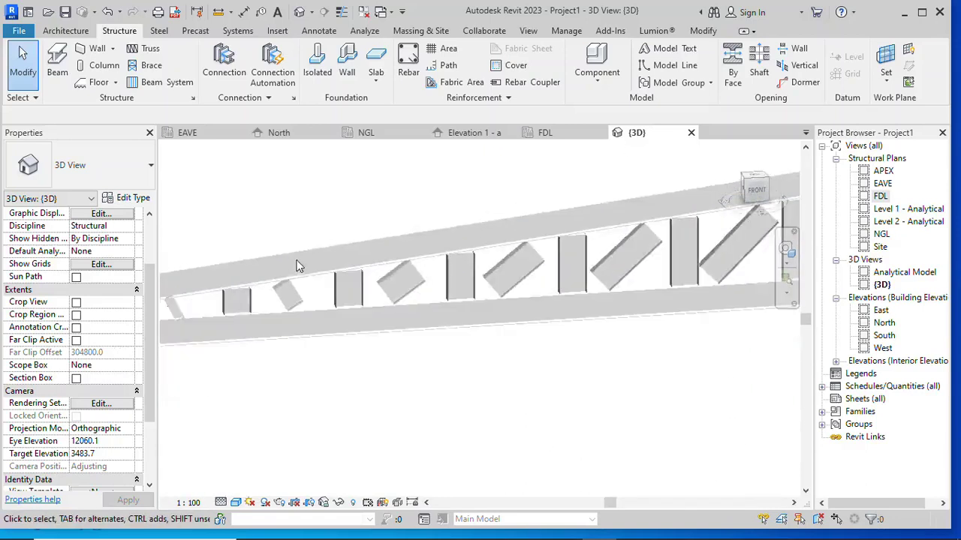
pyautogui.scroll(3, 347, 299)
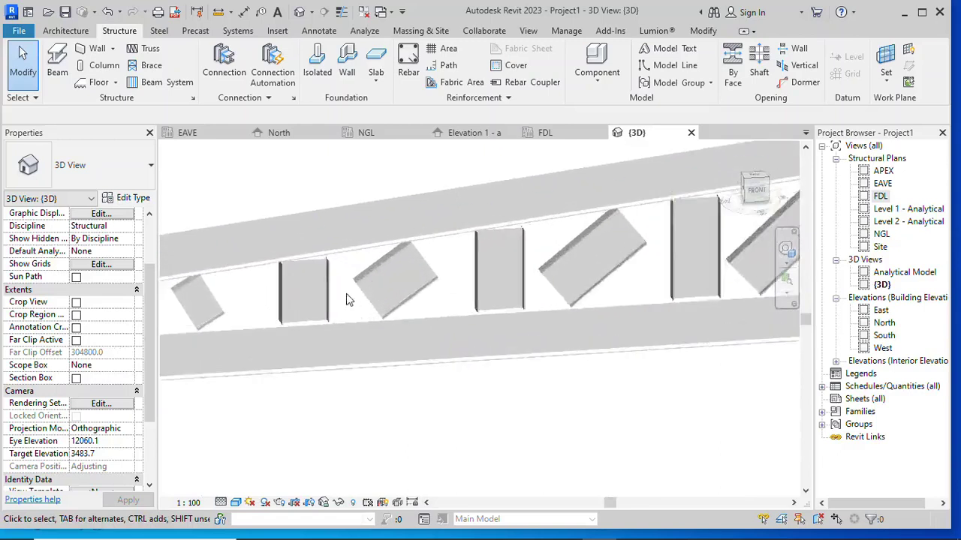
pyautogui.keyDown('shift'); pyautogui.moveTo(346, 299); pyautogui.dragTo(419, 281, button='middle'); pyautogui.keyUp('shift')
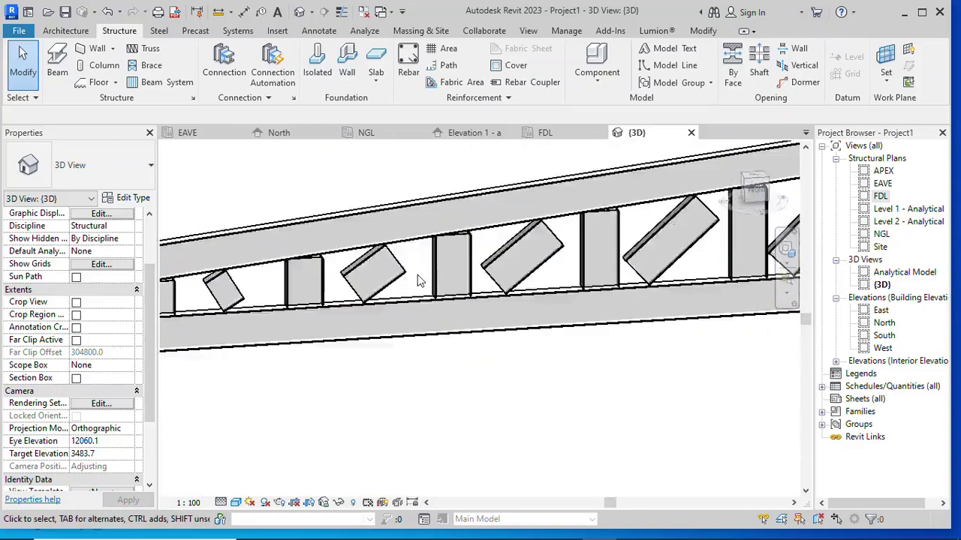
pyautogui.scroll(-5, 337, 296)
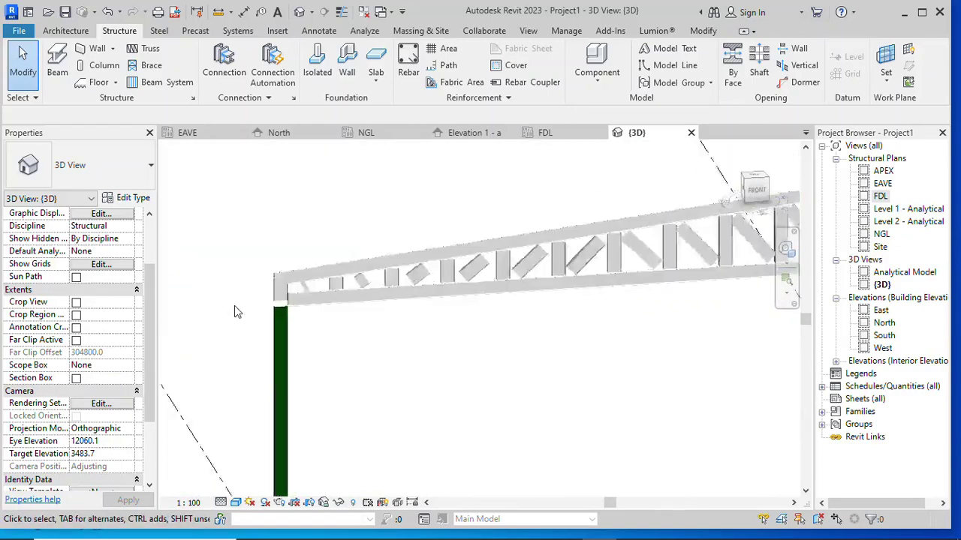
pyautogui.scroll(-2, 235, 312)
pyautogui.click(486, 272)
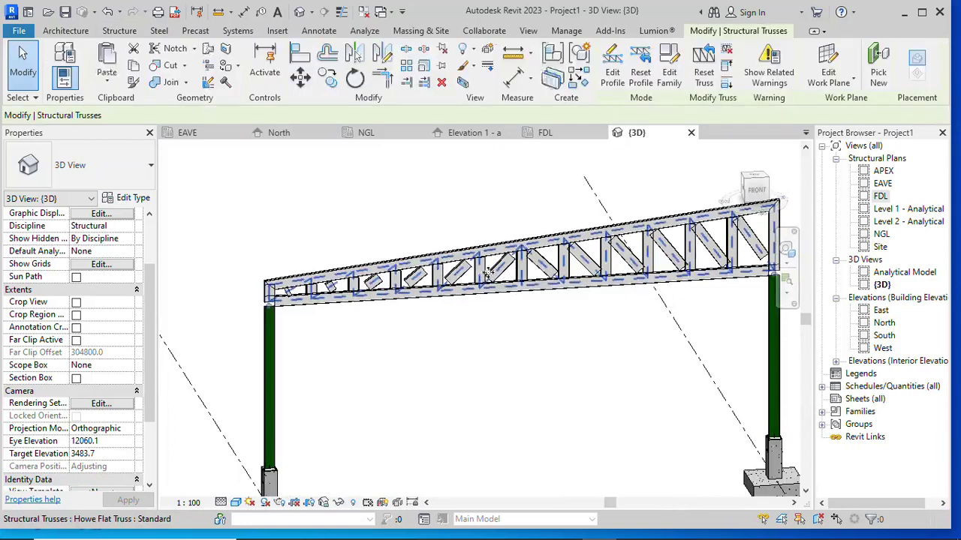
pyautogui.scroll(-2, 285, 282)
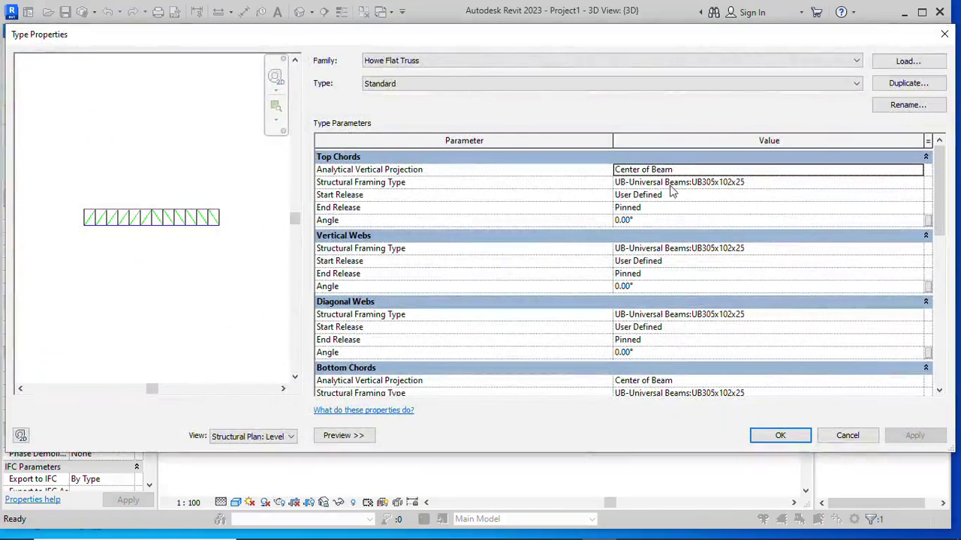
# In the truss Type Properties, switch the Top Chords framing from UB305x102x25 to CHS244.5x10.
pyautogui.click(919, 183)
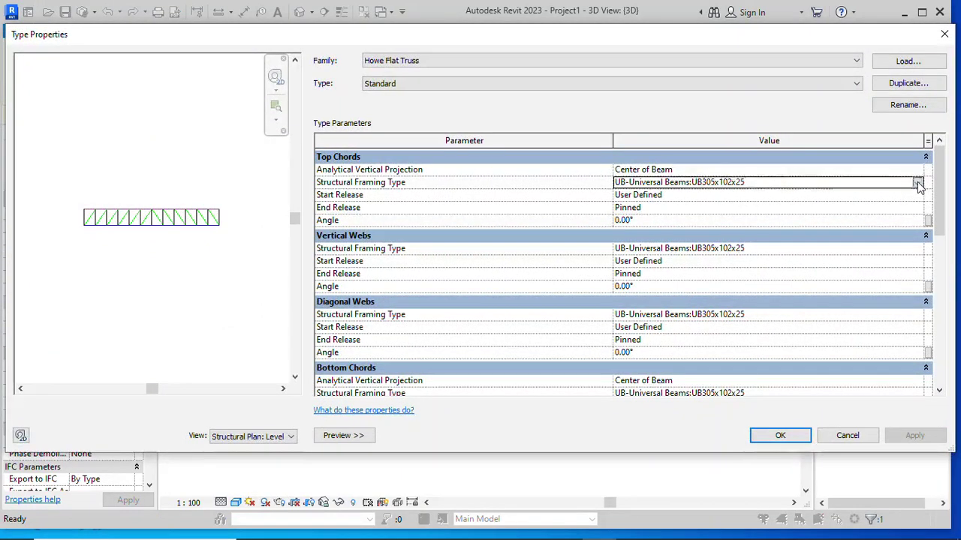
pyautogui.click(917, 182)
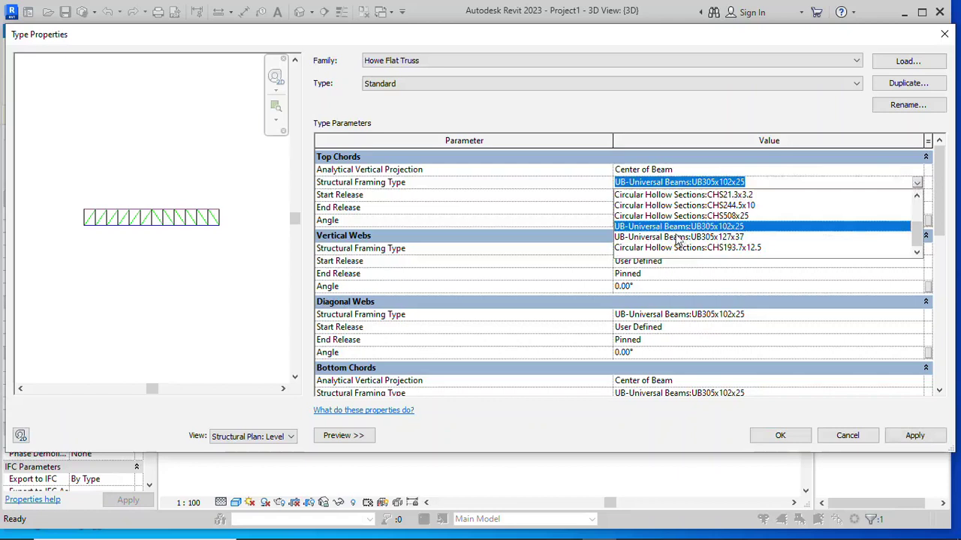
pyautogui.scroll(2, 672, 242)
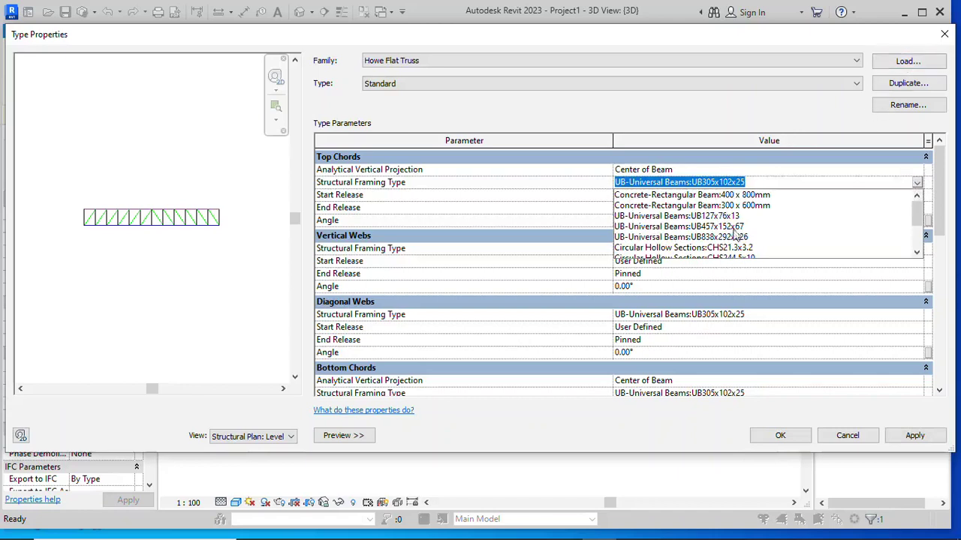
pyautogui.scroll(-2, 733, 210)
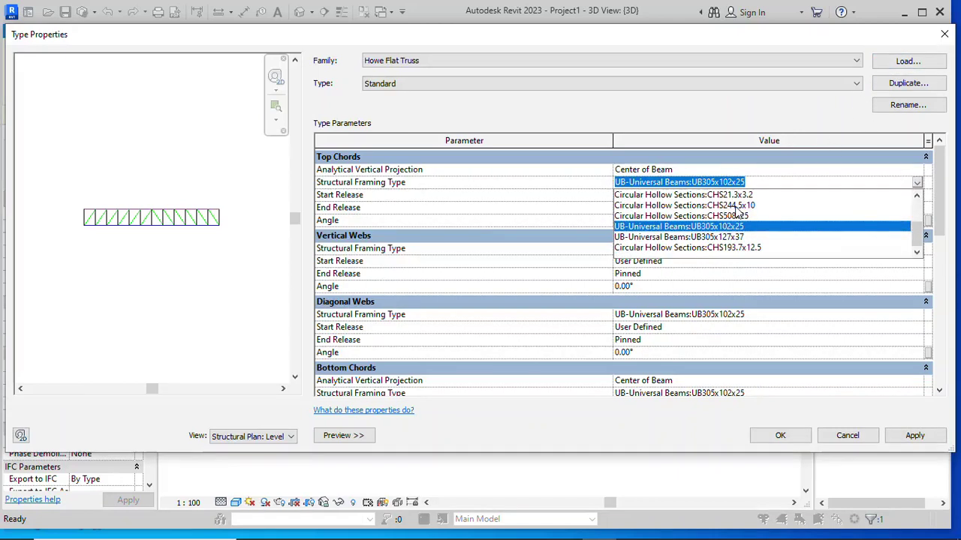
pyautogui.scroll(2, 701, 231)
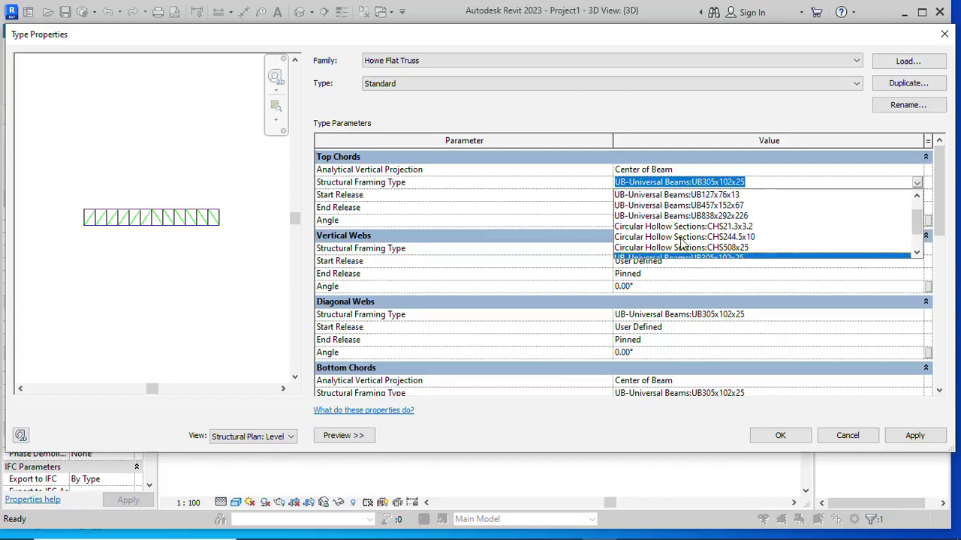
pyautogui.scroll(-1, 650, 239)
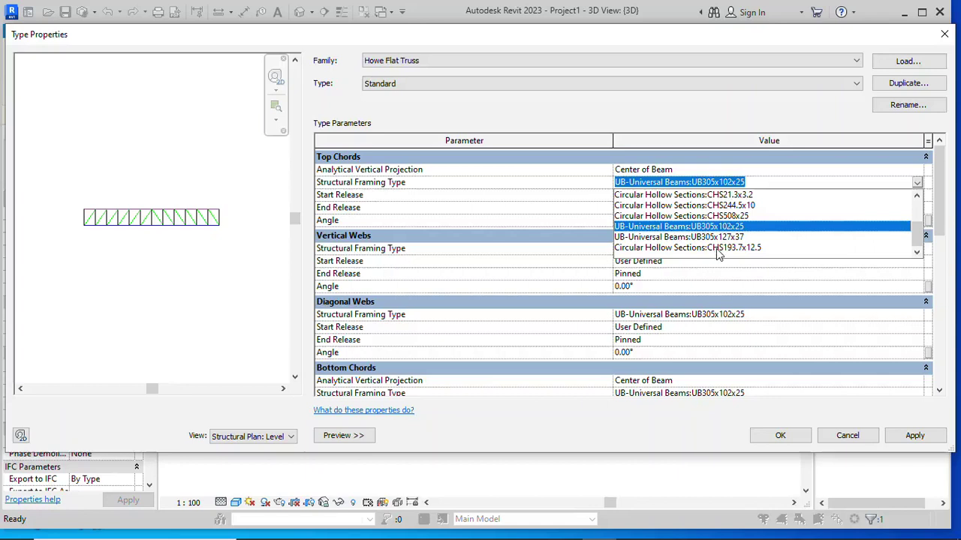
pyautogui.click(719, 205)
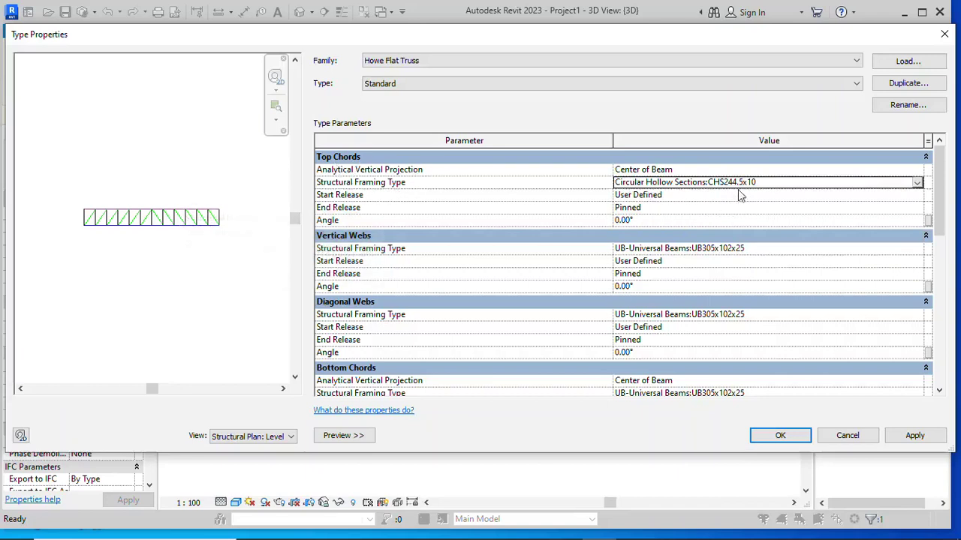
pyautogui.click(917, 251)
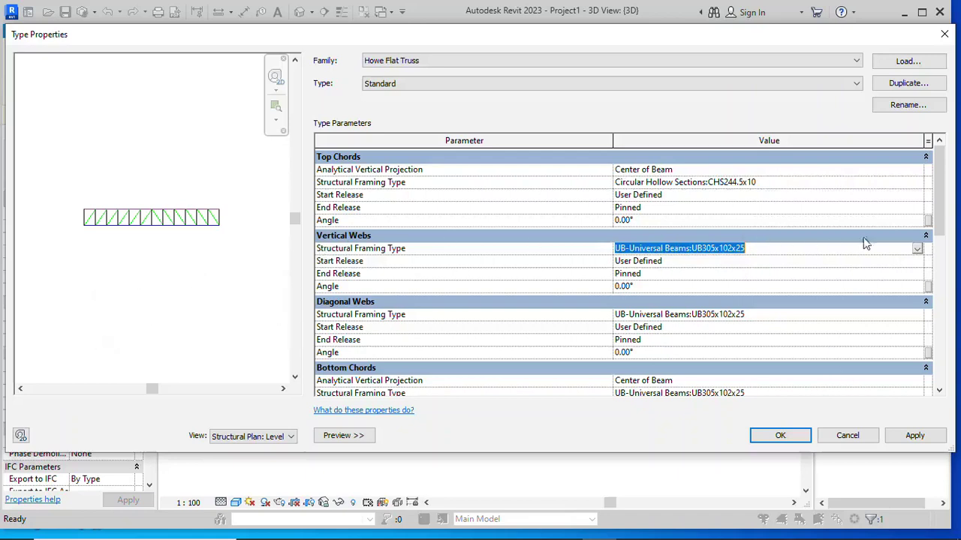
# Set both the vertical and diagonal webs to Circular Hollow Sections CHS193.7x12.5.
pyautogui.click(917, 250)
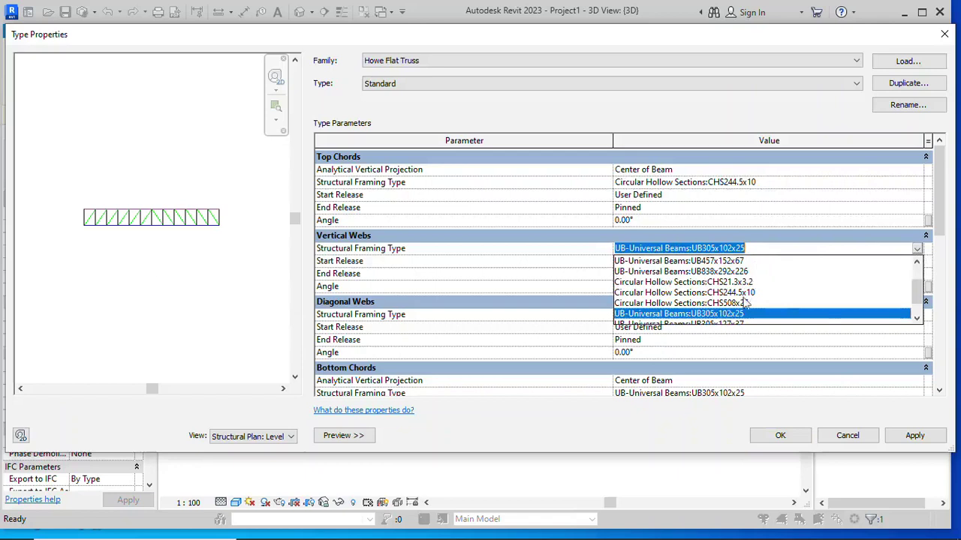
pyautogui.scroll(-2, 746, 302)
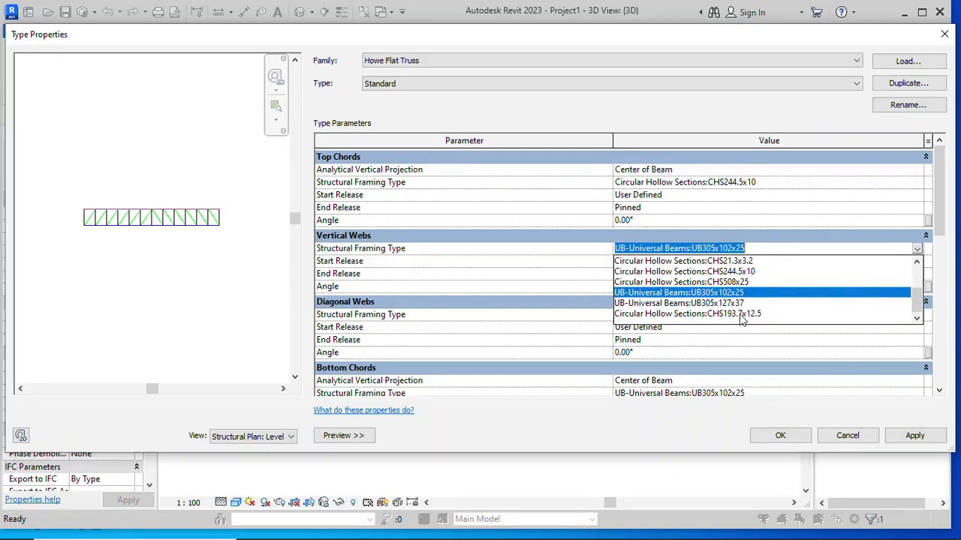
pyautogui.click(742, 316)
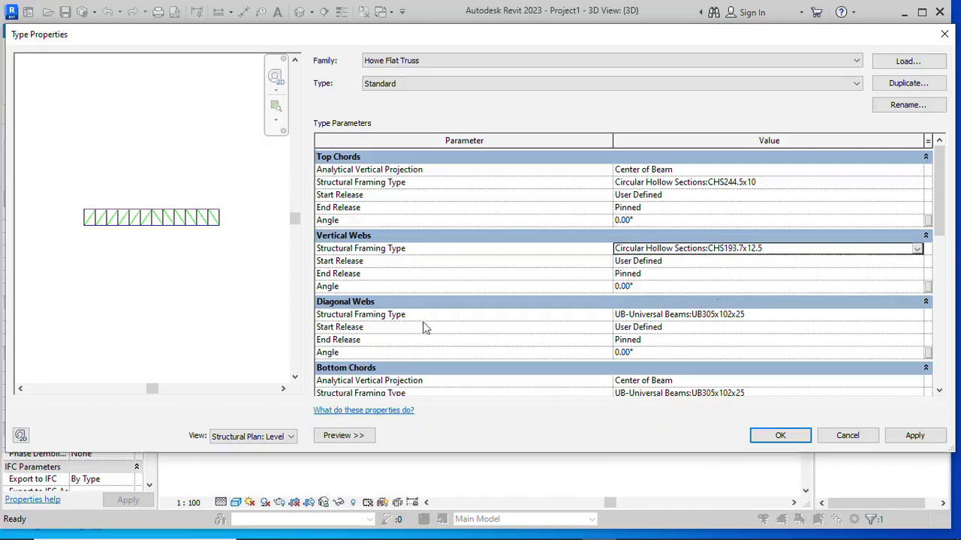
pyautogui.click(917, 315)
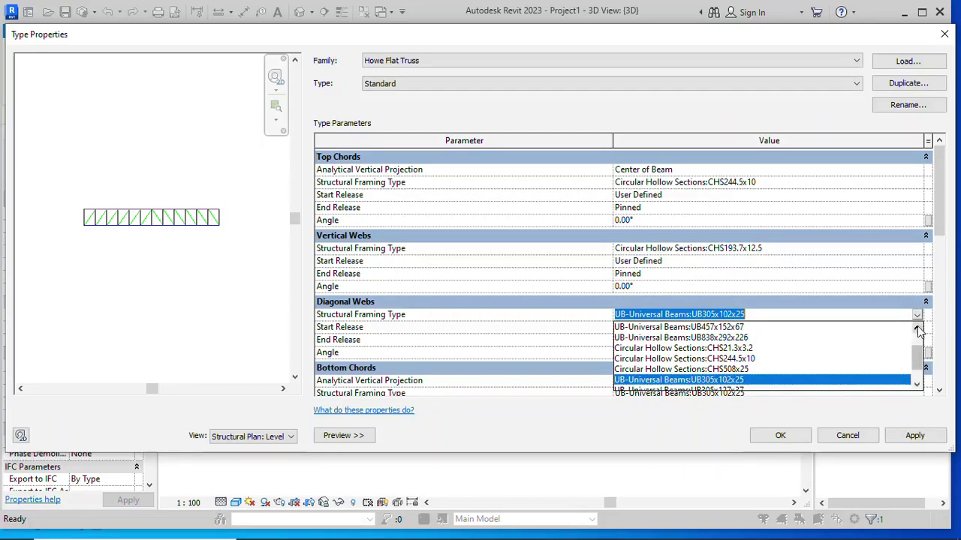
pyautogui.scroll(-1, 743, 365)
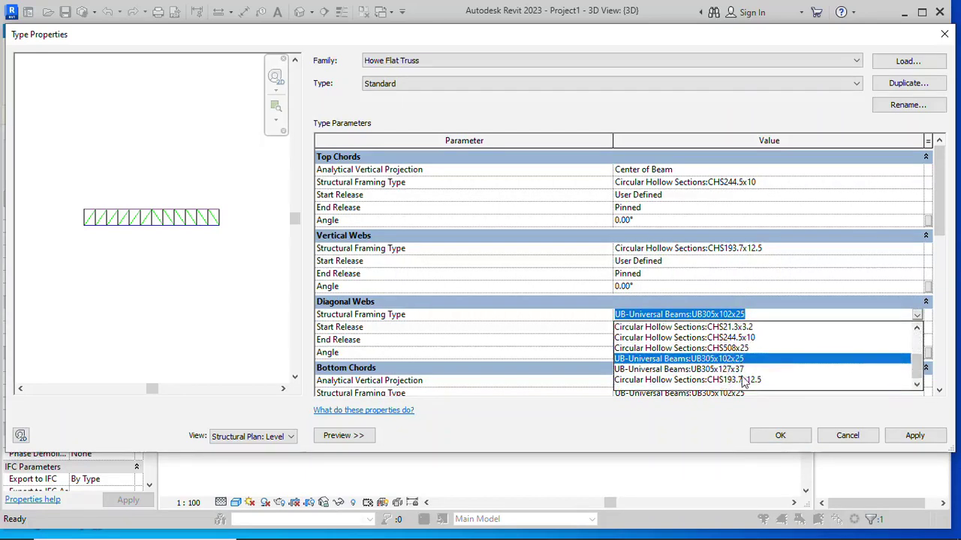
pyautogui.click(743, 381)
# Set the bottom chords to CHS244.5x10, then apply and close the type properties.
pyautogui.scroll(-1, 708, 276)
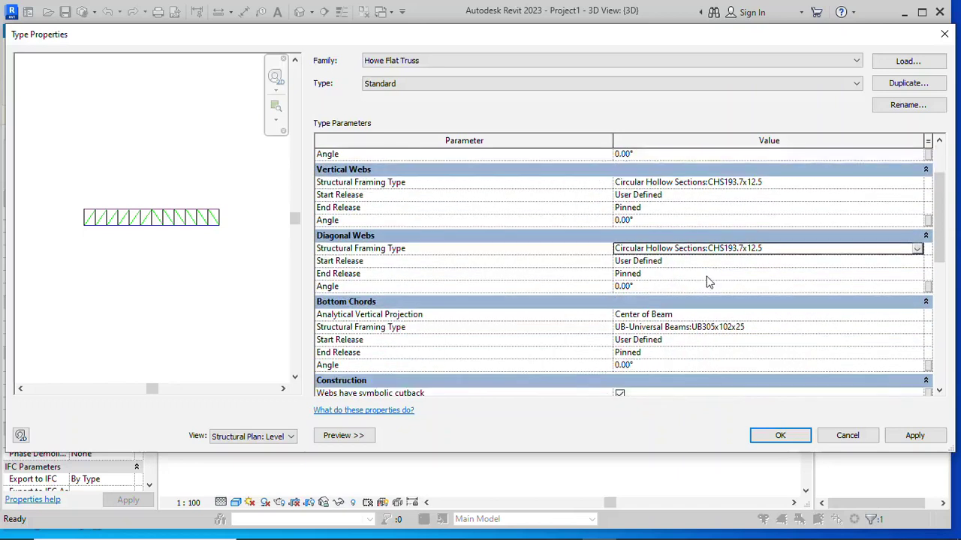
pyautogui.click(893, 331)
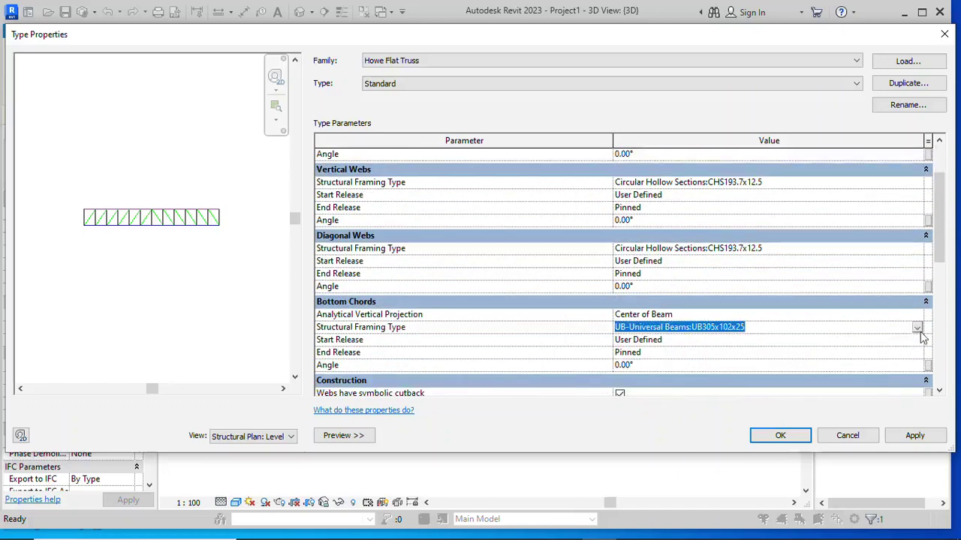
pyautogui.click(917, 329)
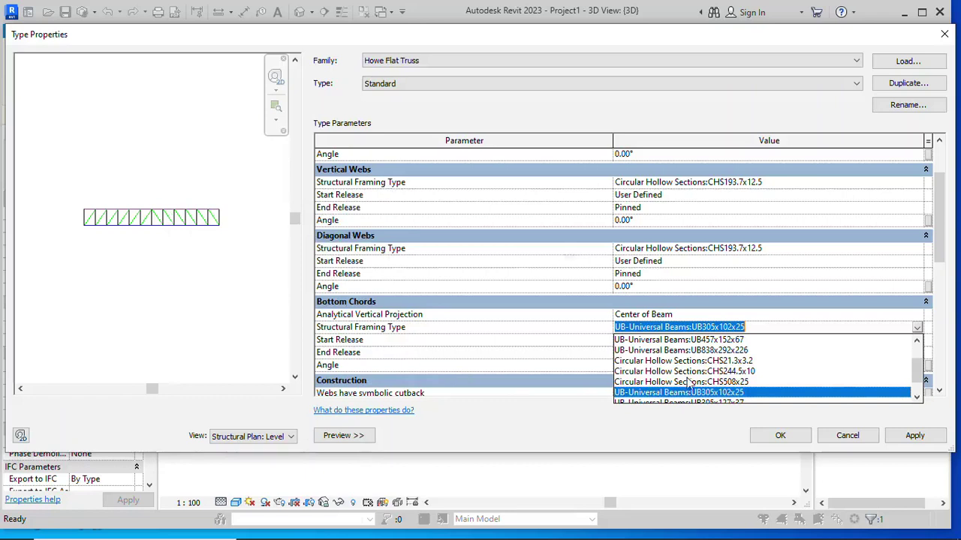
pyautogui.scroll(-2, 734, 383)
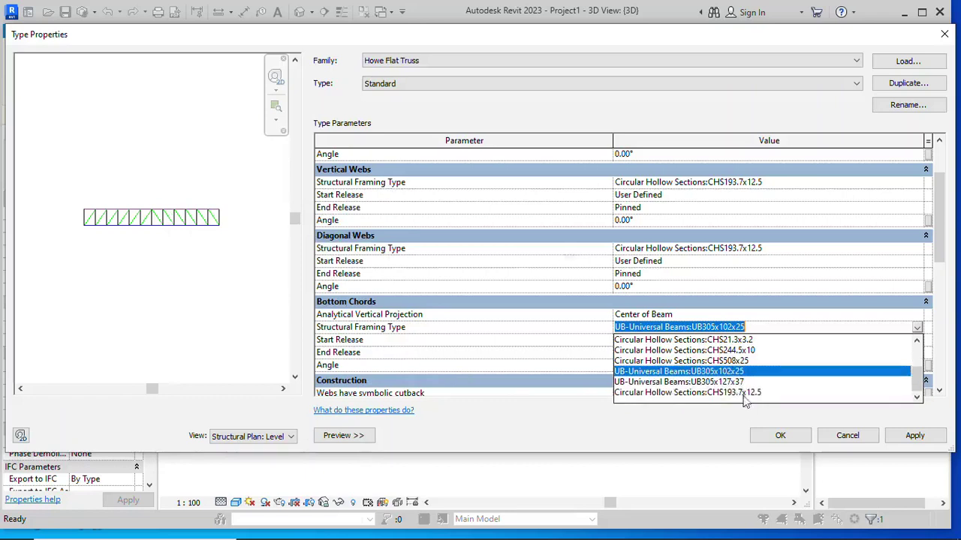
pyautogui.click(734, 350)
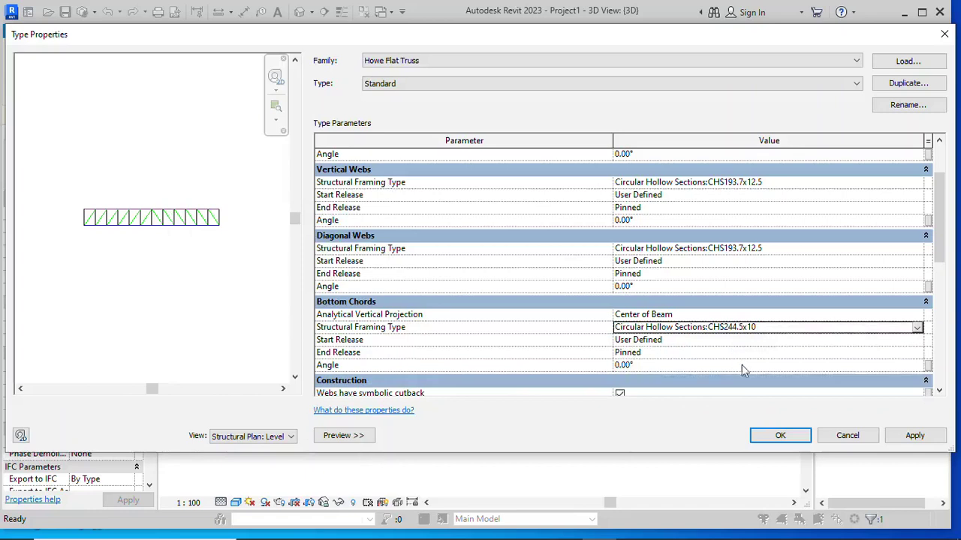
pyautogui.click(924, 439)
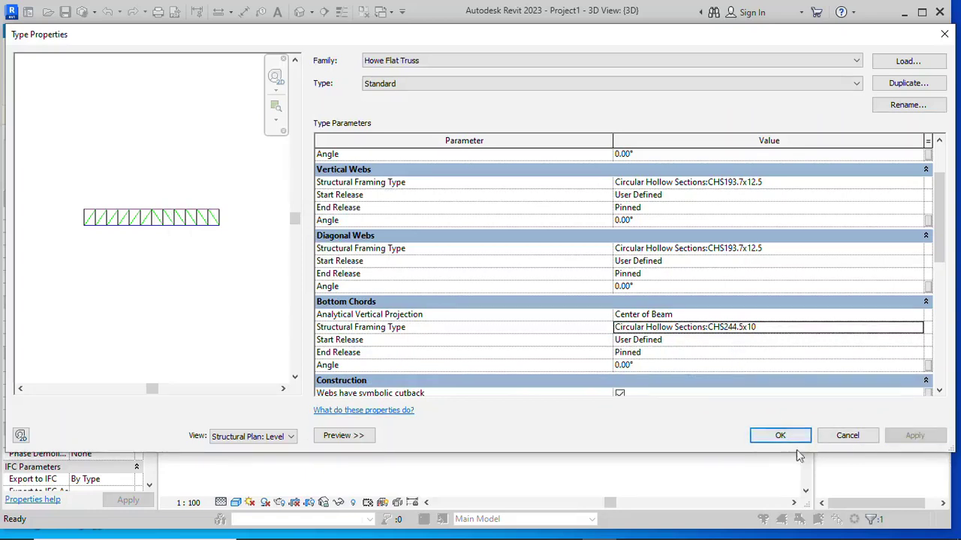
pyautogui.click(781, 436)
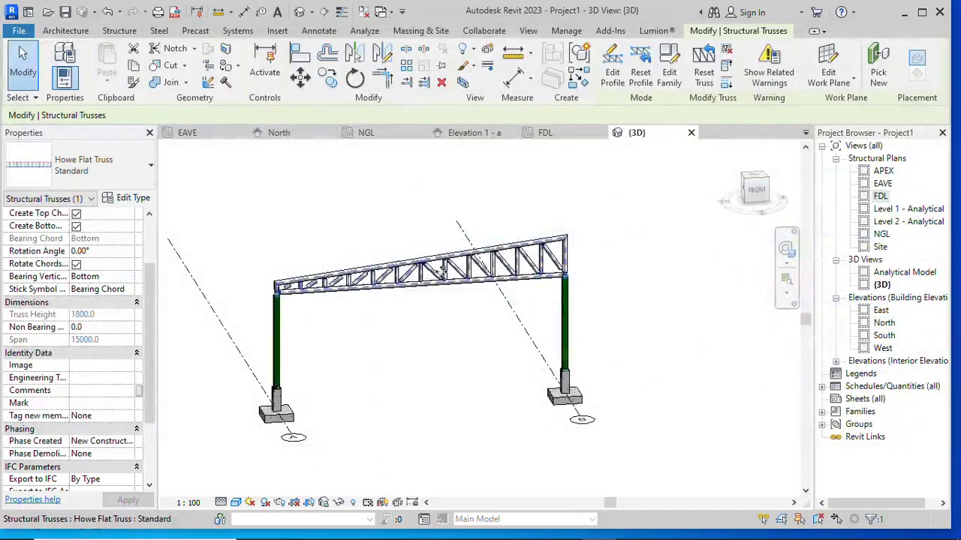
pyautogui.scroll(5, 412, 284)
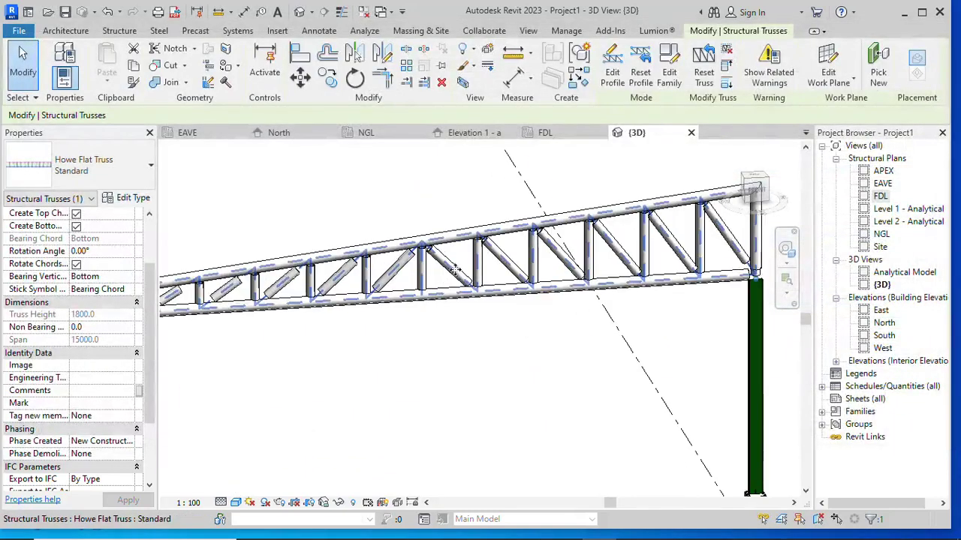
pyautogui.keyDown('shift'); pyautogui.moveTo(450, 275); pyautogui.dragTo(373, 261, button='middle'); pyautogui.keyUp('shift')
pyautogui.scroll(-3, 519, 257)
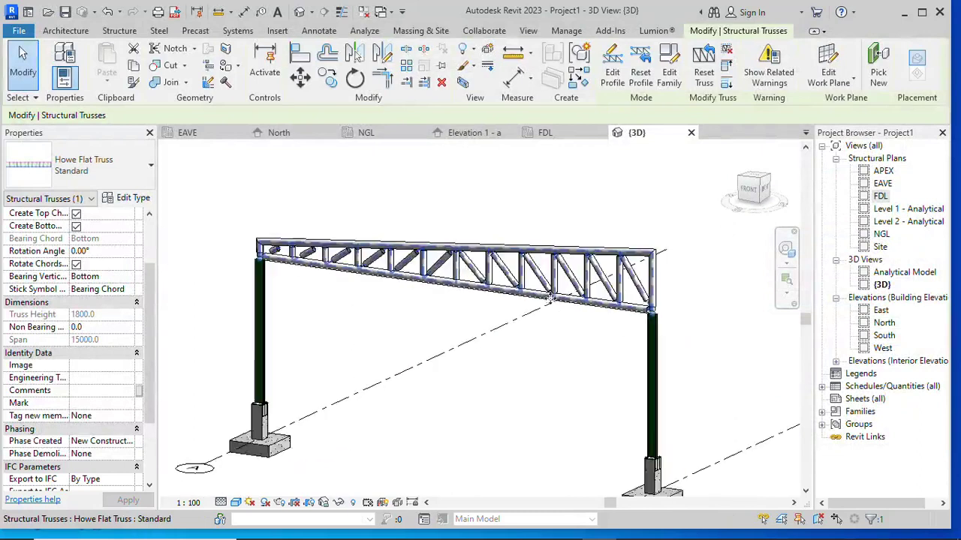
pyautogui.keyDown('shift'); pyautogui.moveTo(548, 286); pyautogui.dragTo(658, 276, button='middle'); pyautogui.keyUp('shift')
pyautogui.scroll(3, 673, 278)
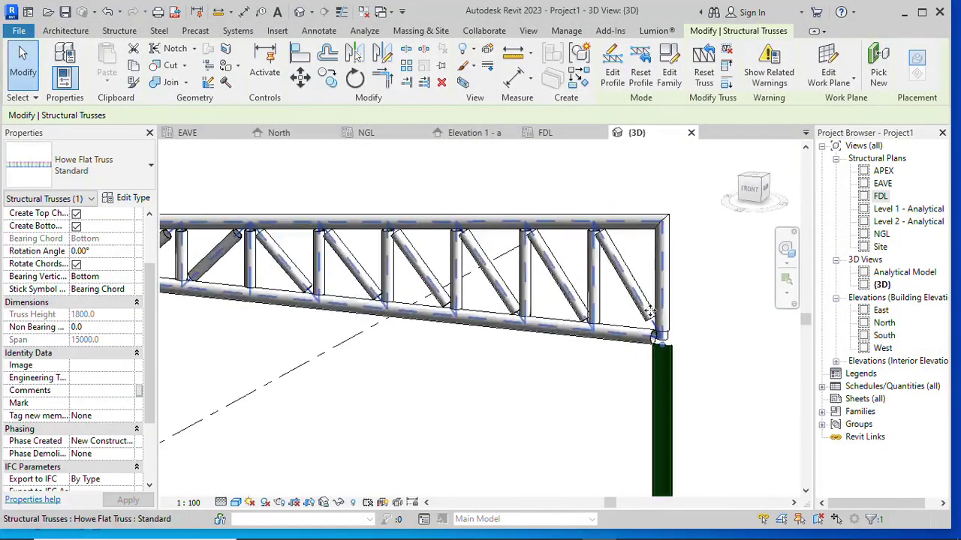
pyautogui.keyDown('shift'); pyautogui.moveTo(650, 312); pyautogui.dragTo(612, 309, button='middle'); pyautogui.keyUp('shift')
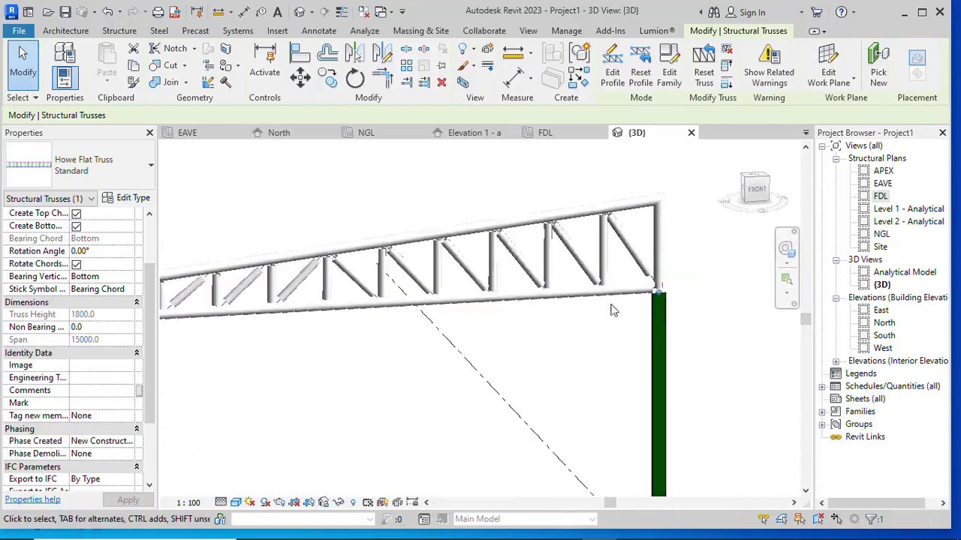
pyautogui.scroll(3, 661, 226)
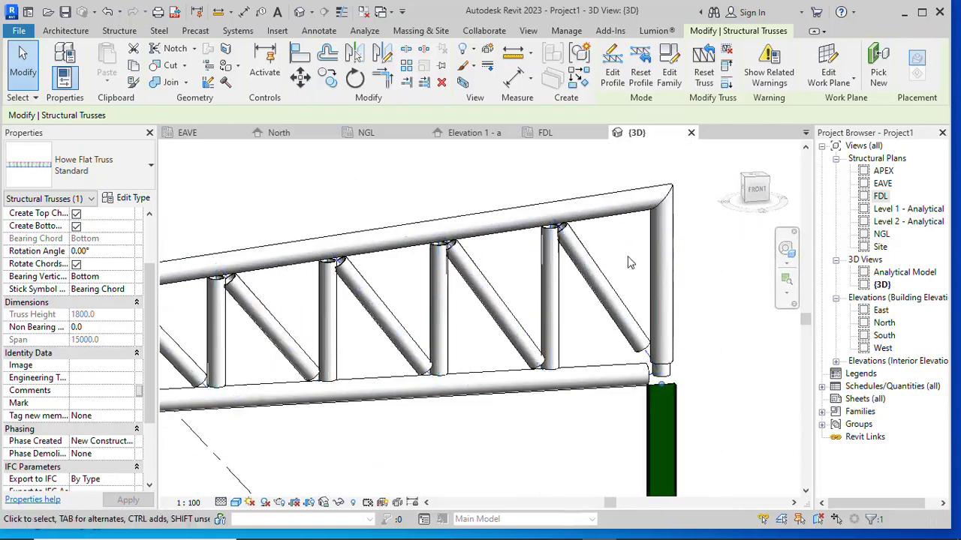
pyautogui.keyDown('shift'); pyautogui.moveTo(631, 262); pyautogui.dragTo(566, 285, button='middle'); pyautogui.keyUp('shift')
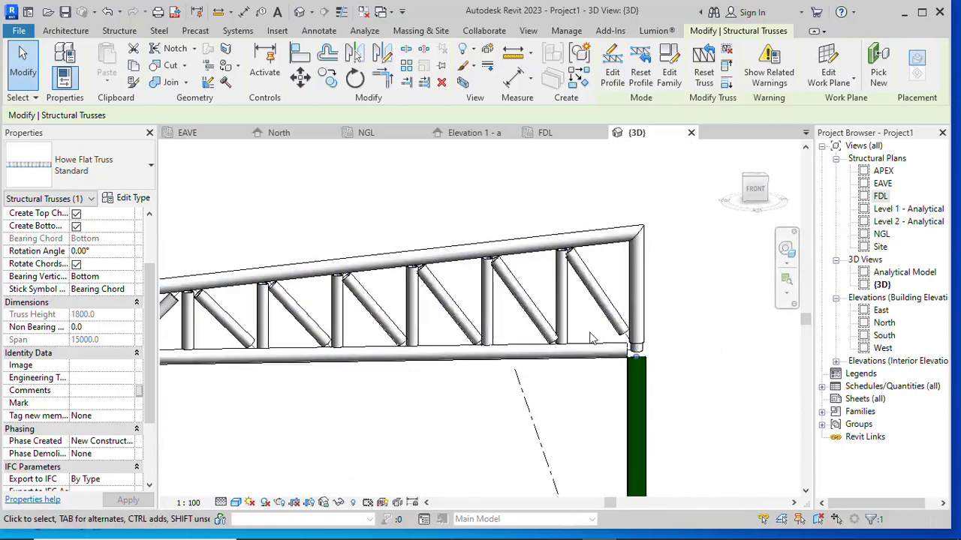
pyautogui.scroll(2, 591, 338)
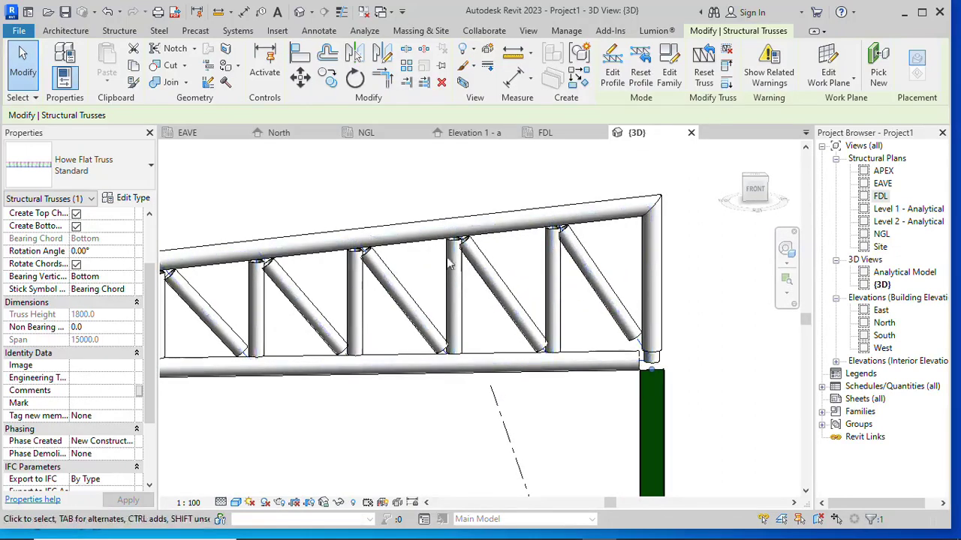
pyautogui.scroll(-3, 637, 312)
pyautogui.scroll(-3, 637, 312)
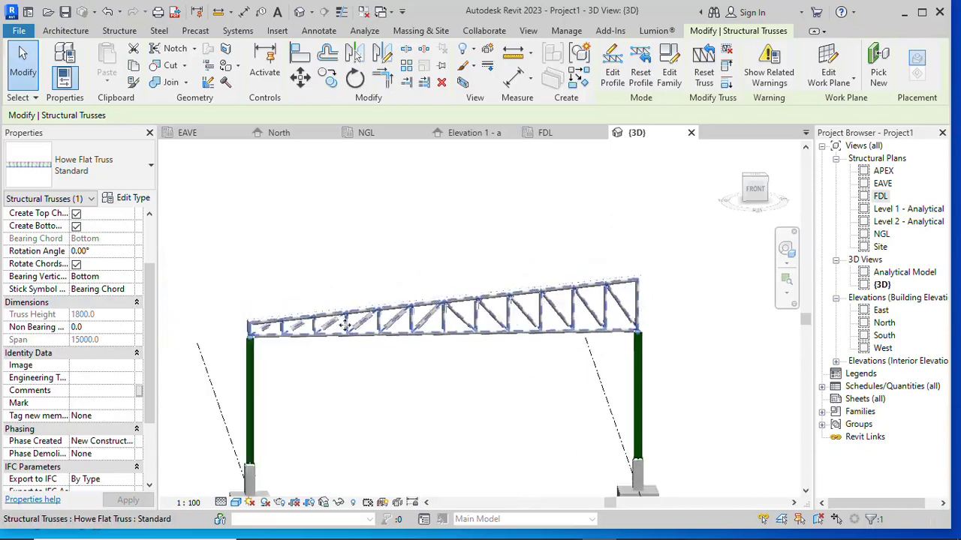
pyautogui.keyDown('shift'); pyautogui.moveTo(637, 312); pyautogui.dragTo(278, 338, button='middle'); pyautogui.keyUp('shift')
pyautogui.scroll(5, 278, 338)
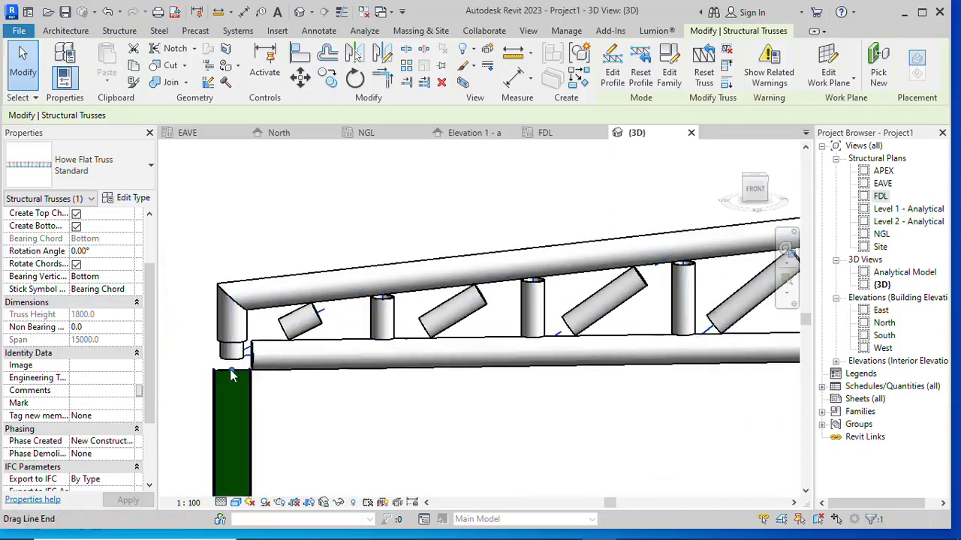
pyautogui.scroll(-2, 229, 374)
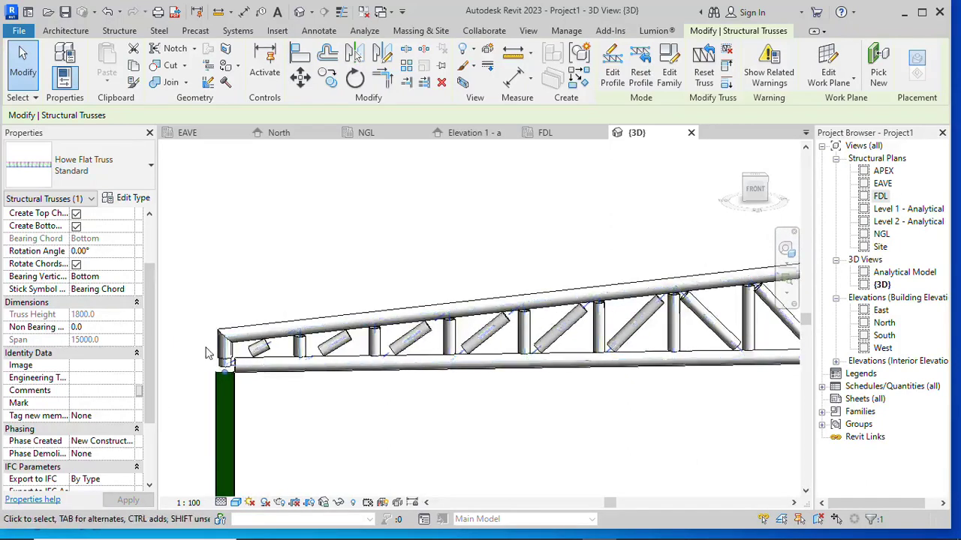
pyautogui.scroll(-2, 209, 354)
pyautogui.scroll(3, 697, 318)
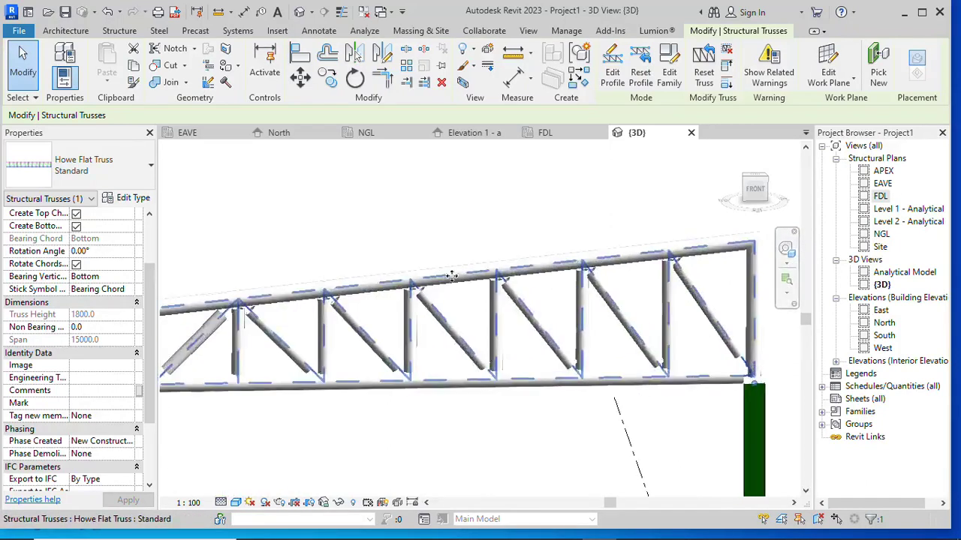
pyautogui.scroll(5, 451, 277)
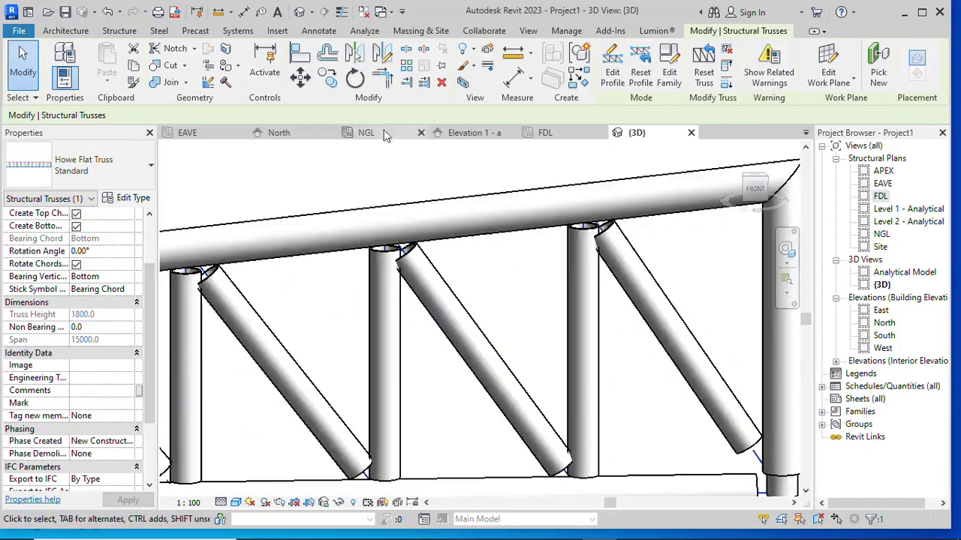
# Notch a vertical CHS193.7x12.5 web against its adjacent diagonal web and open the notch's Detailed Parameters.
pyautogui.click(159, 31)
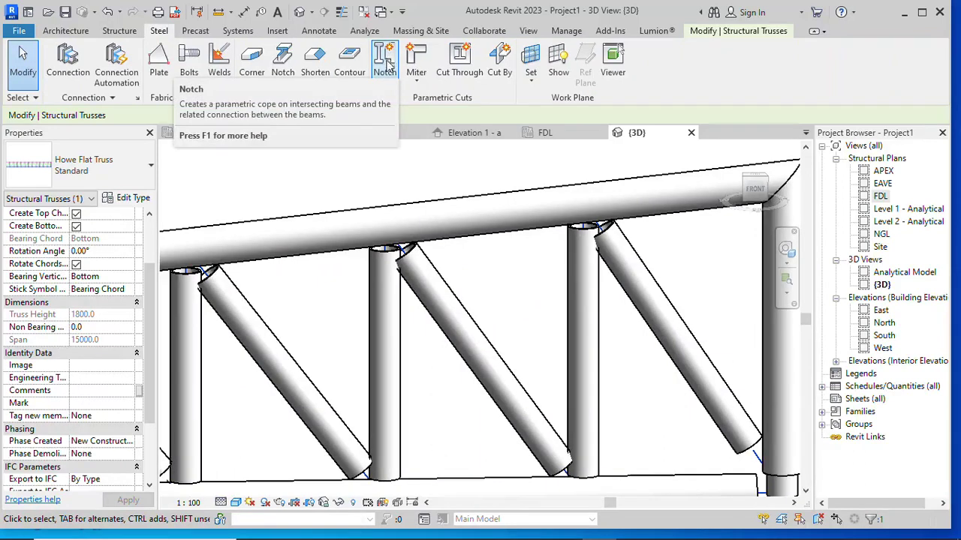
pyautogui.click(386, 63)
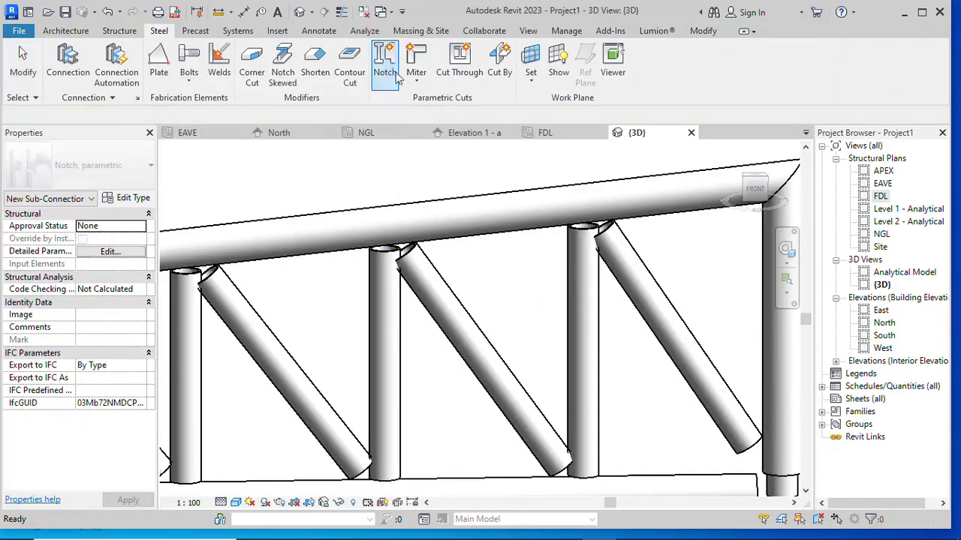
pyautogui.click(587, 319)
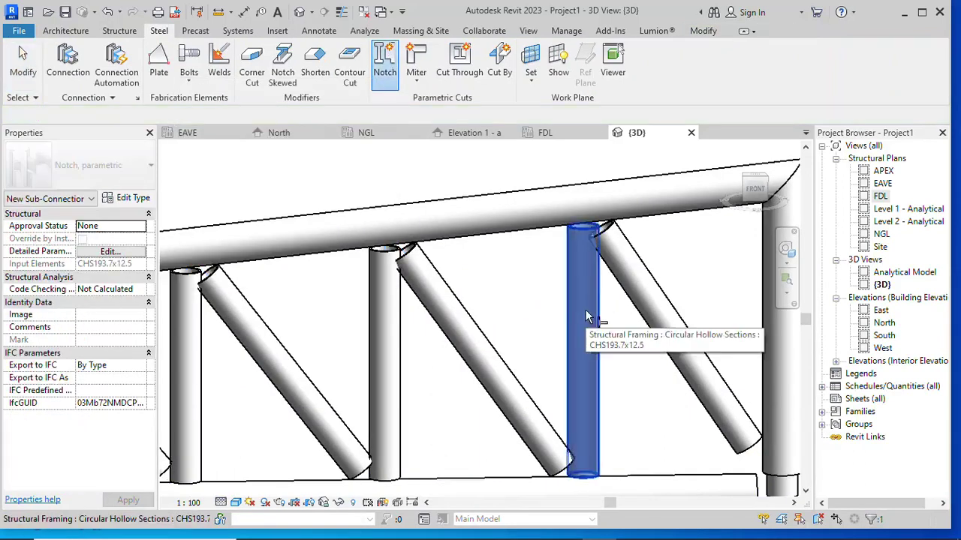
pyautogui.click(644, 302)
pyautogui.rightClick(642, 301)
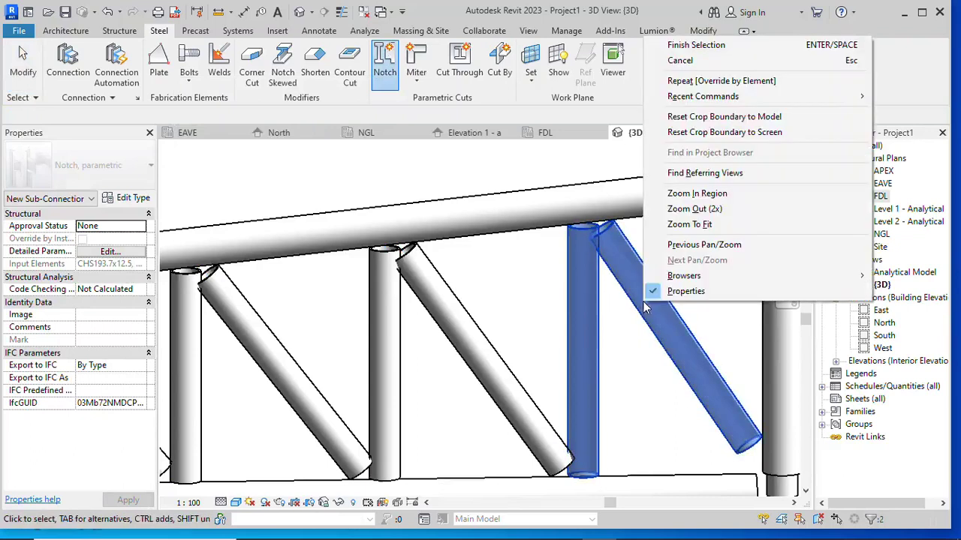
pyautogui.click(684, 46)
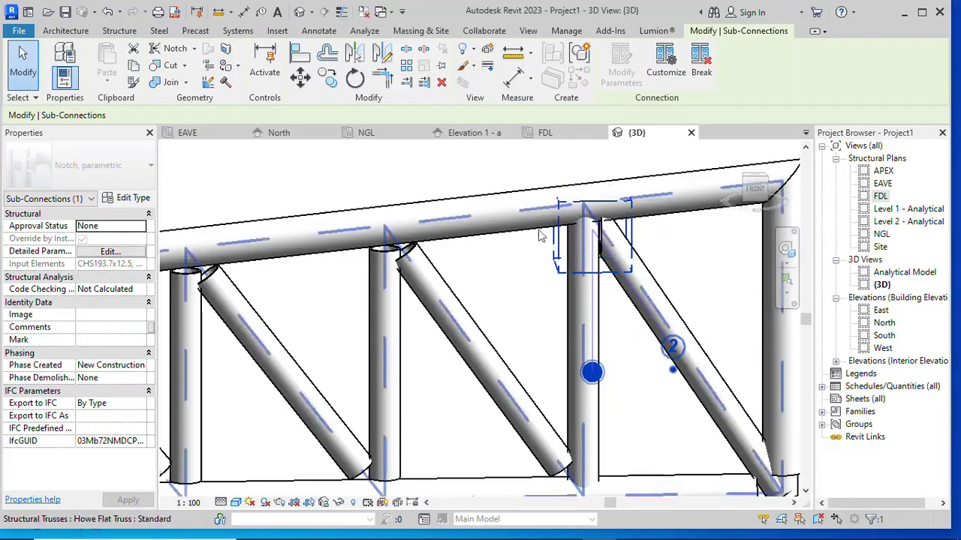
pyautogui.click(120, 255)
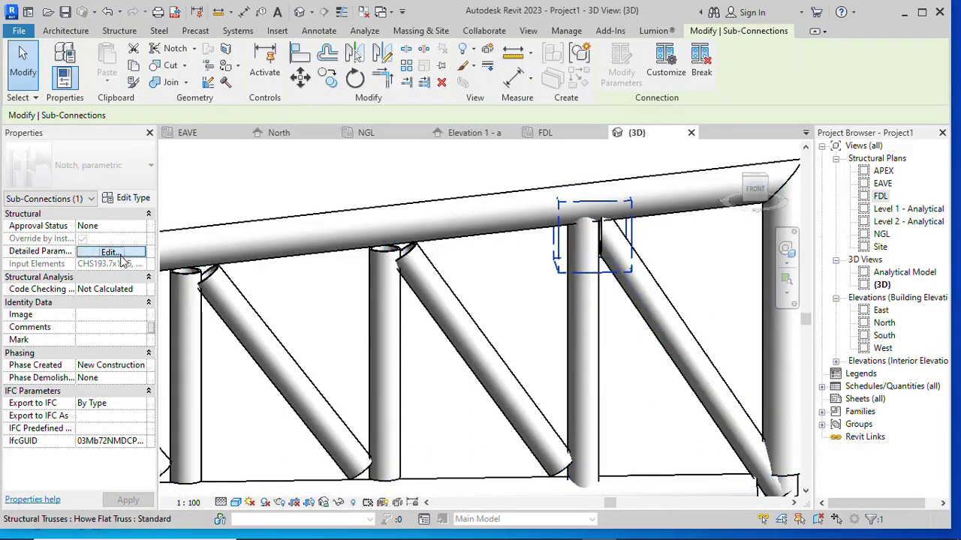
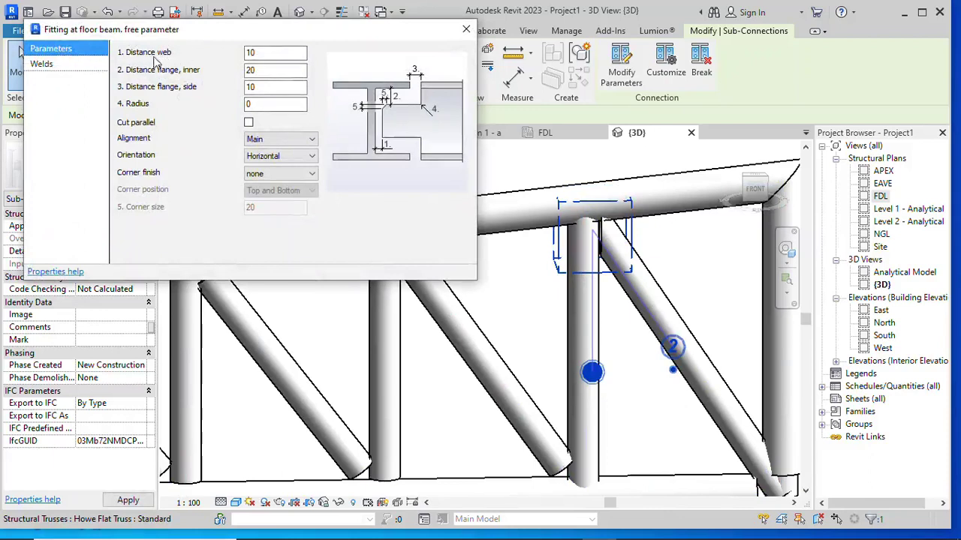
# Set the floor-beam fitting's web, inner and side flange distances to 0 and enable a size-4 weld.
pyautogui.scroll(6, 591, 233)
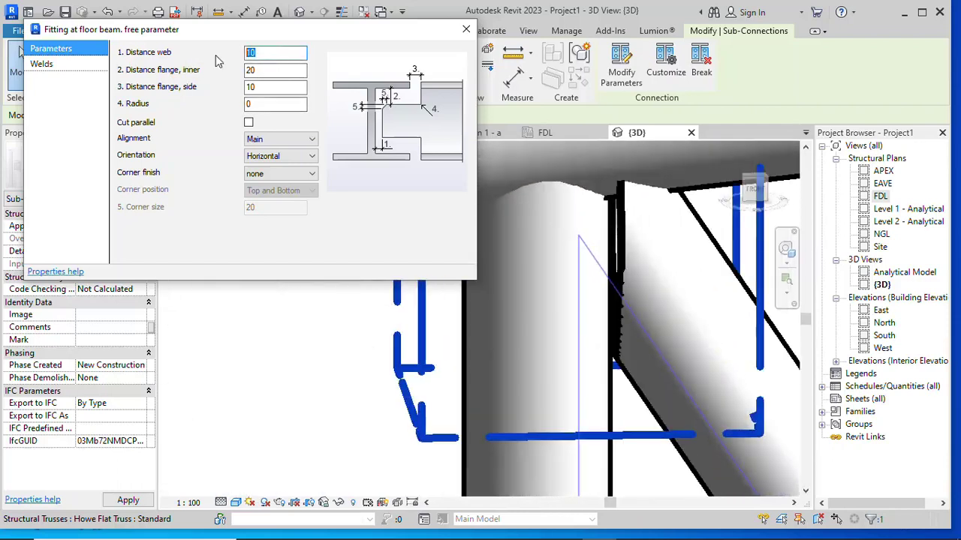
pyautogui.press('Tab')
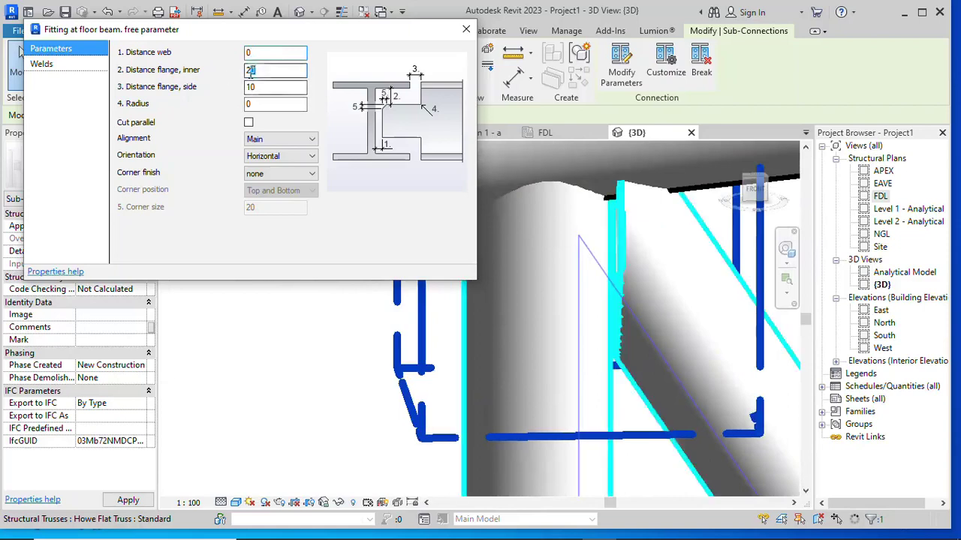
pyautogui.write('0')
pyautogui.press('Tab')
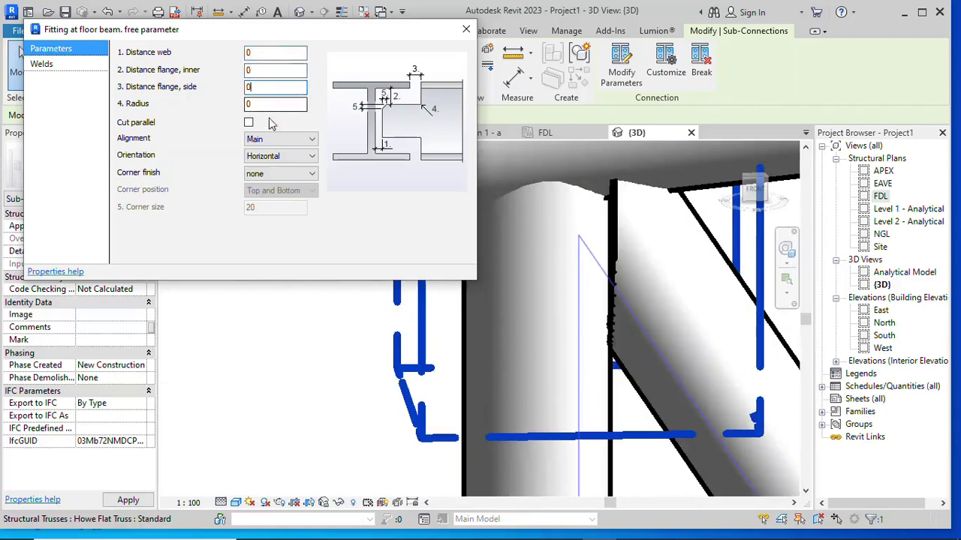
pyautogui.click(47, 67)
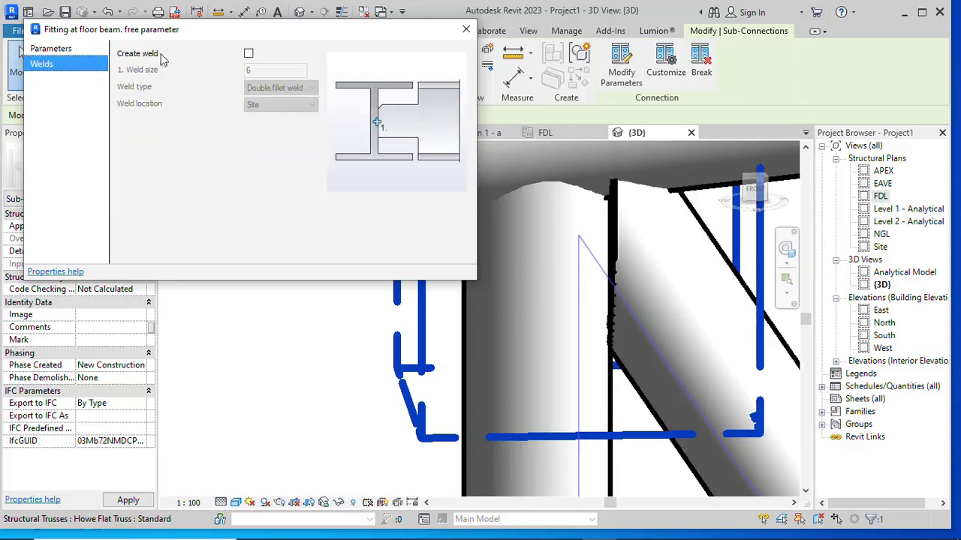
pyautogui.click(247, 54)
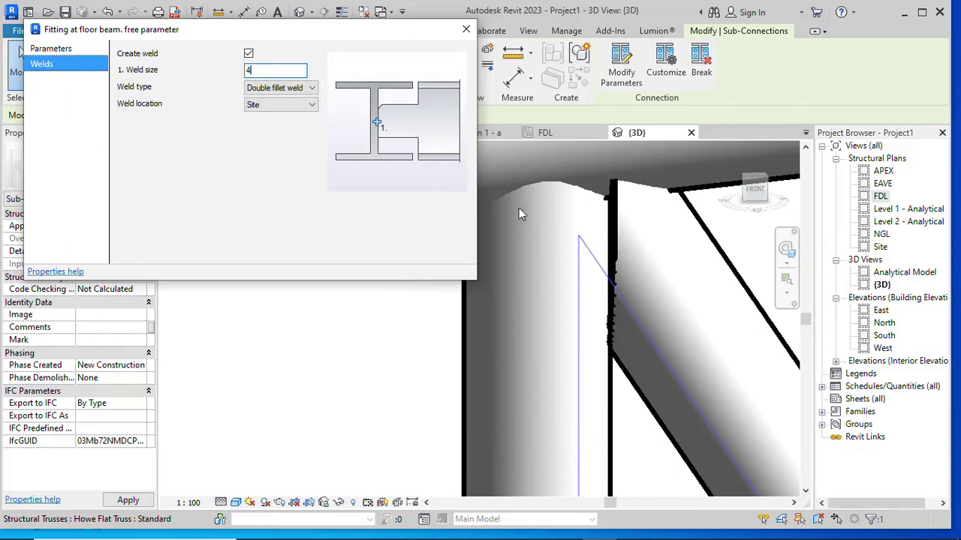
pyautogui.click(466, 29)
pyautogui.scroll(-5, 491, 191)
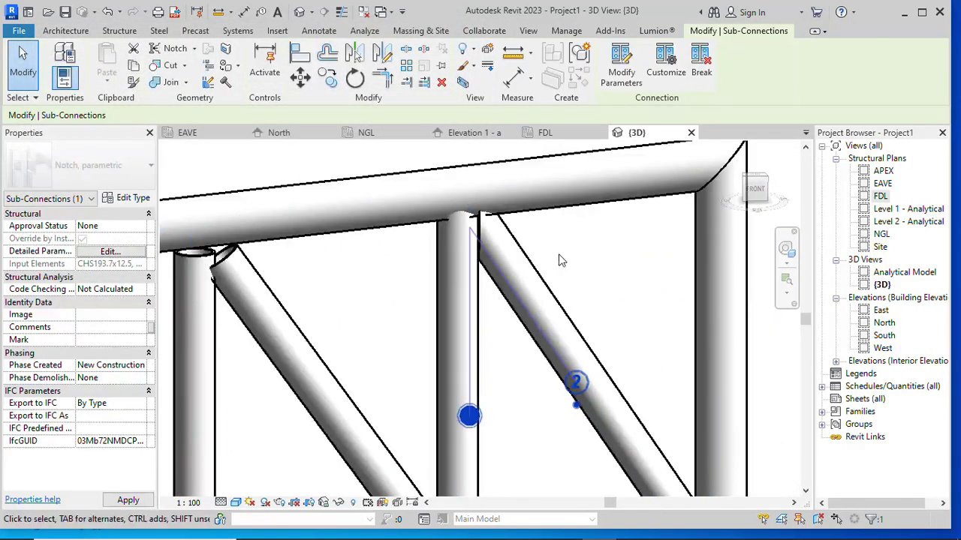
# Notch a diagonal CHS tube against its adjoining vertical web tube in the Howe truss.
pyautogui.click(401, 251)
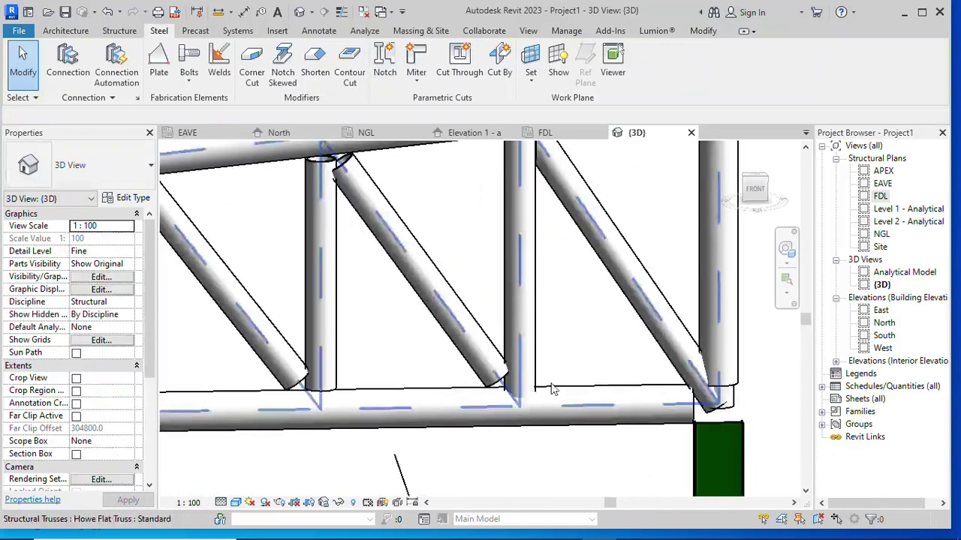
pyautogui.keyDown('shift'); pyautogui.moveTo(686, 394); pyautogui.dragTo(703, 410, button='middle'); pyautogui.keyUp('shift')
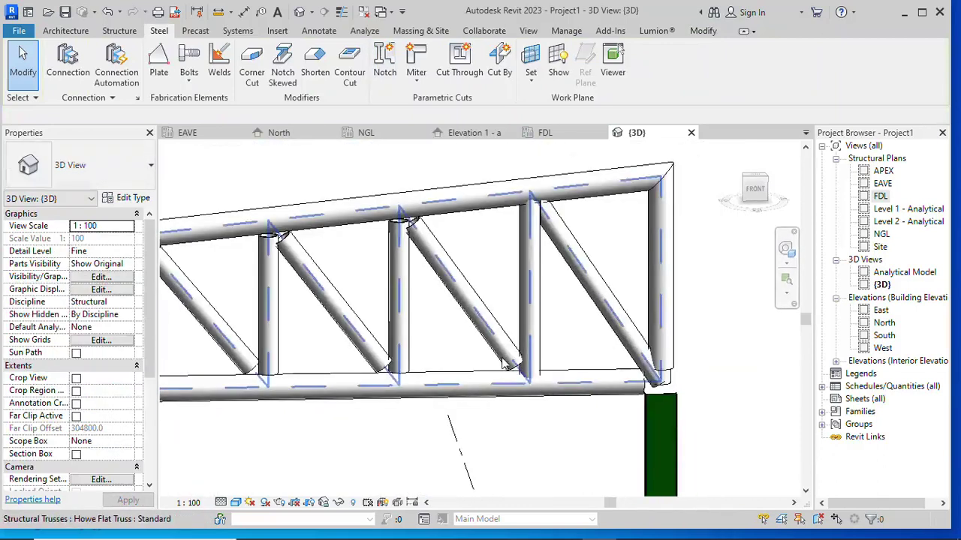
pyautogui.click(384, 60)
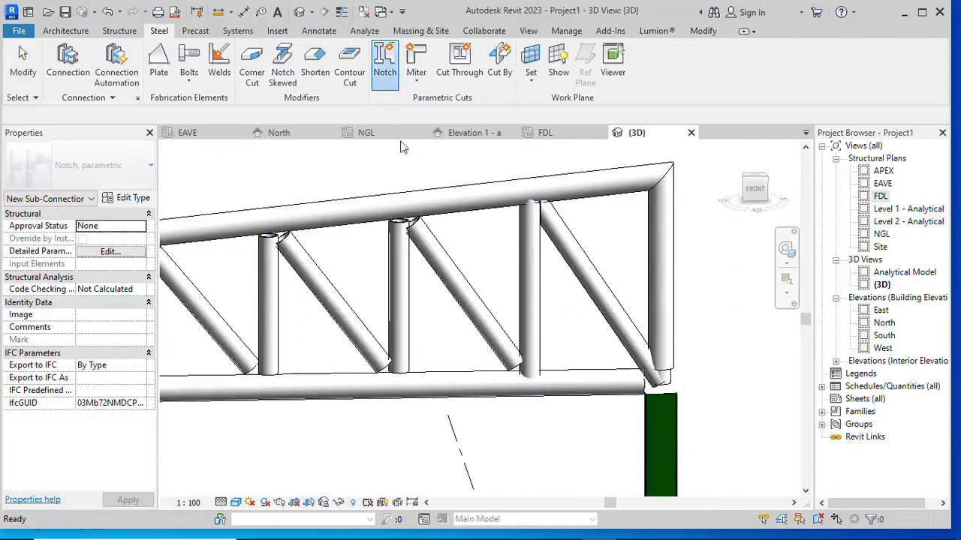
pyautogui.click(400, 288)
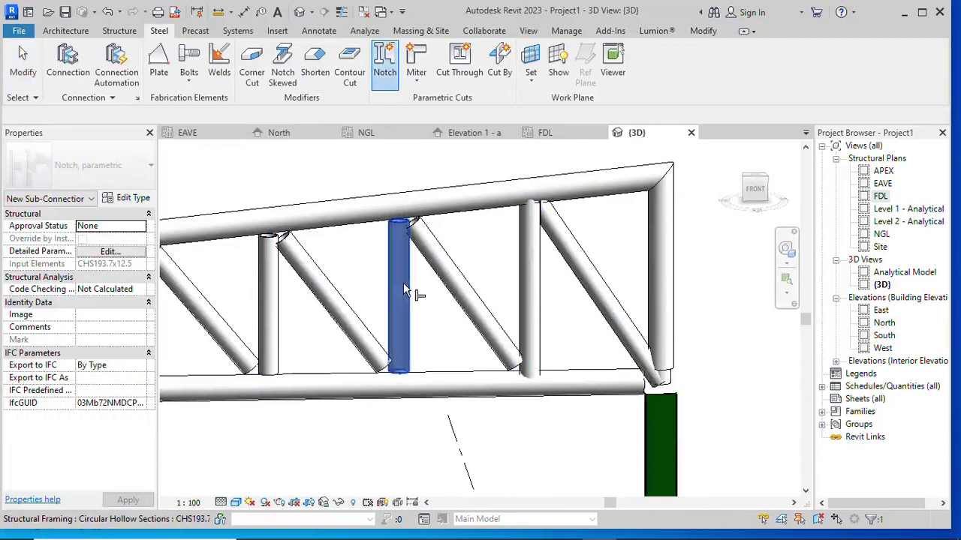
pyautogui.click(448, 264)
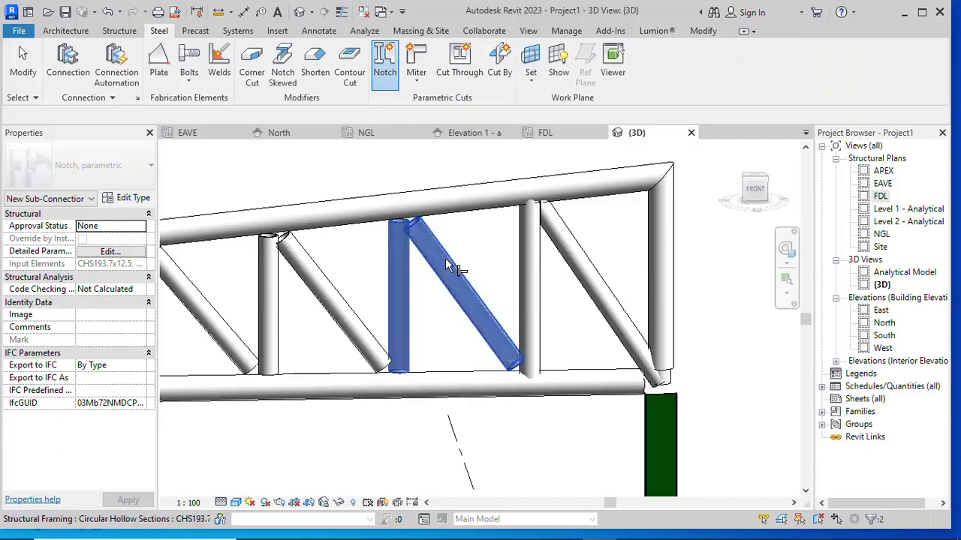
pyautogui.rightClick(448, 265)
pyautogui.click(465, 267)
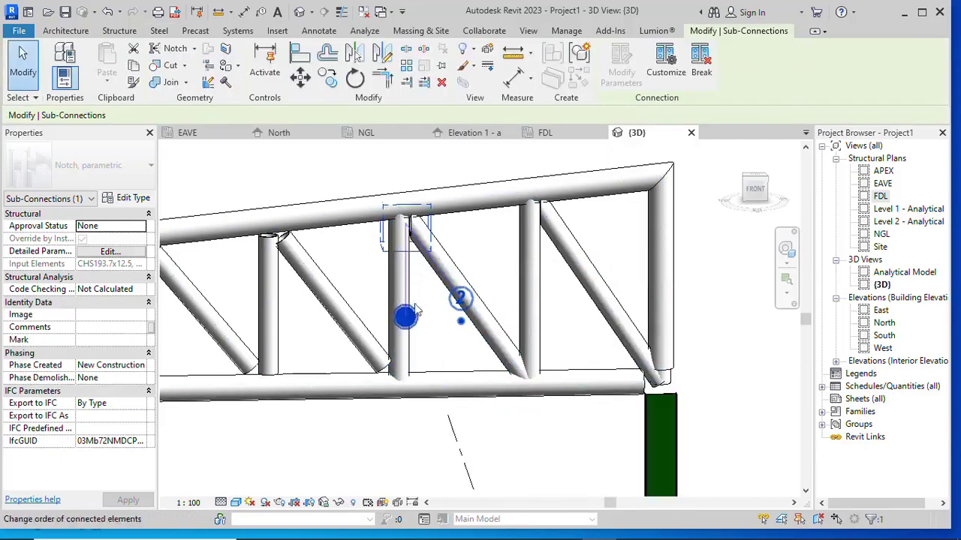
pyautogui.scroll(-2, 530, 277)
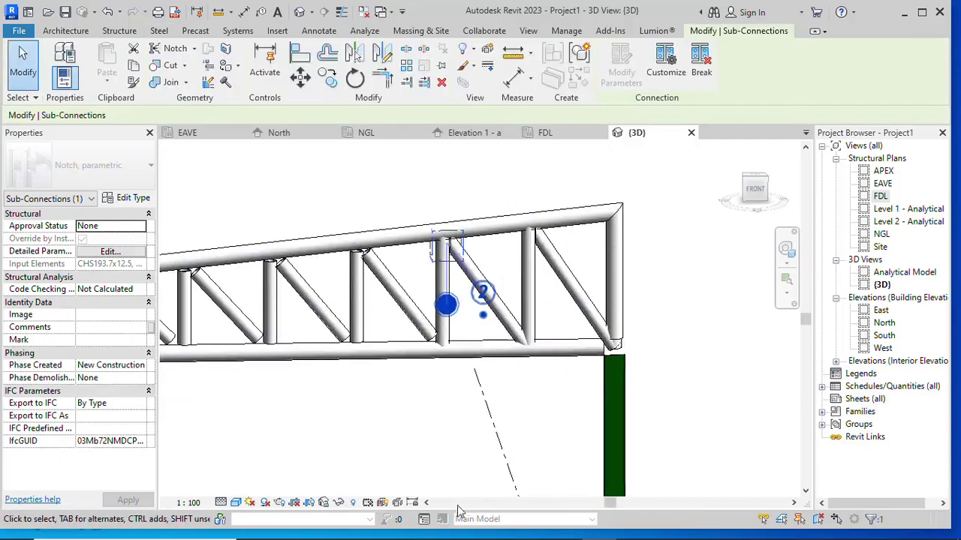
pyautogui.scroll(-1, 465, 518)
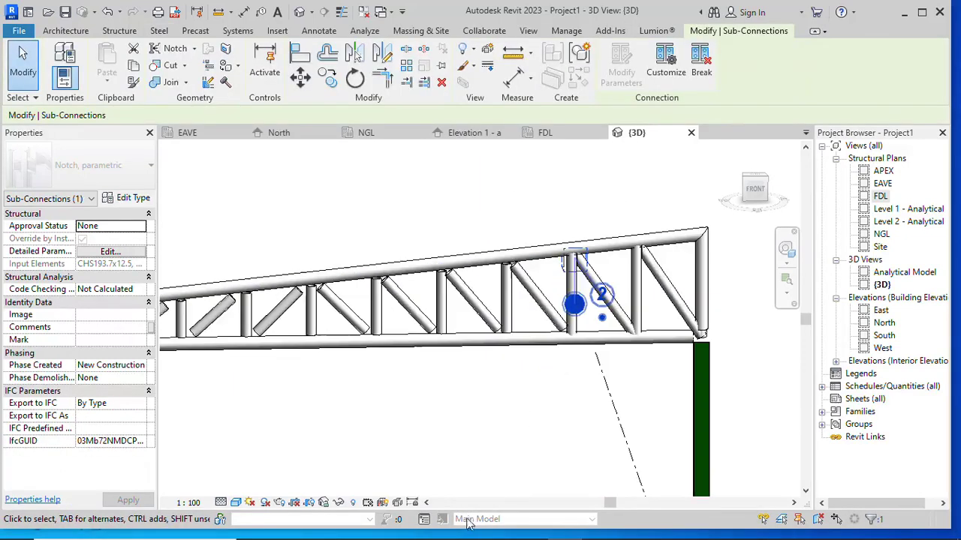
# Add a parametric notch for the next vertical and diagonal tube pair.
pyautogui.click(160, 31)
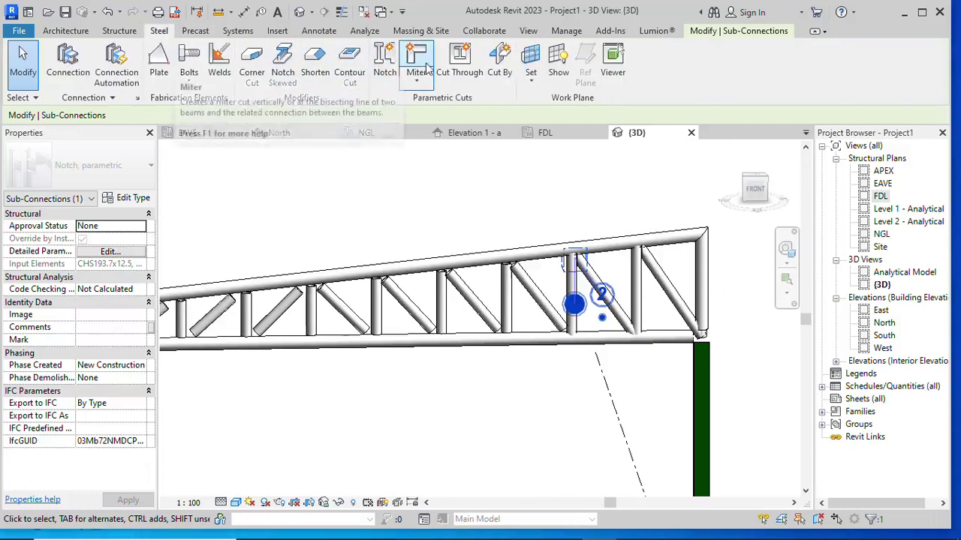
pyautogui.click(386, 64)
pyautogui.click(530, 304)
pyautogui.scroll(2, 510, 301)
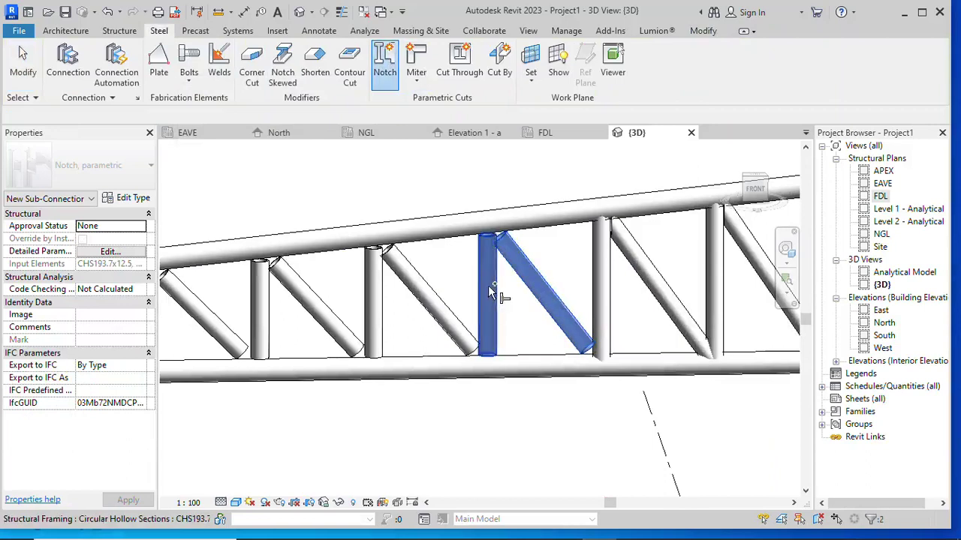
pyautogui.rightClick(490, 293)
pyautogui.click(562, 29)
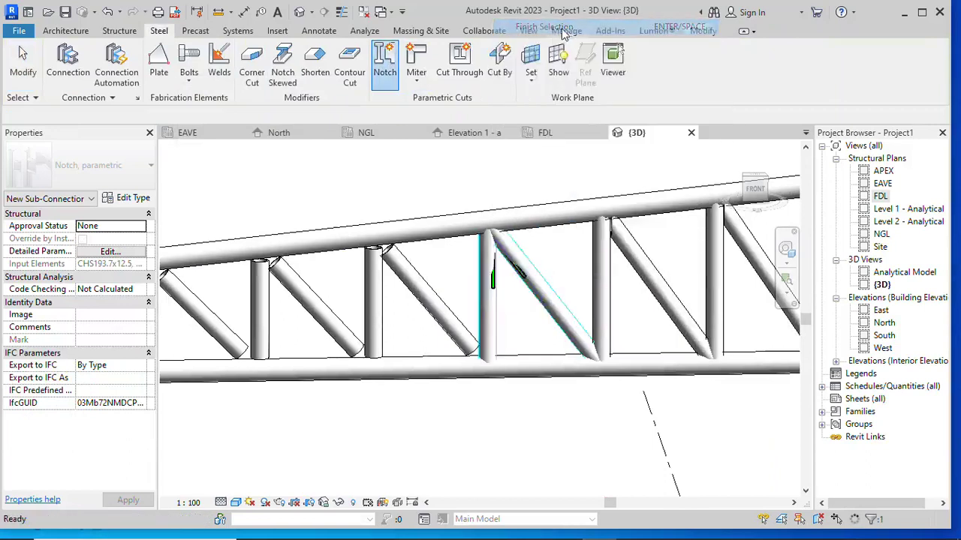
pyautogui.click(547, 429)
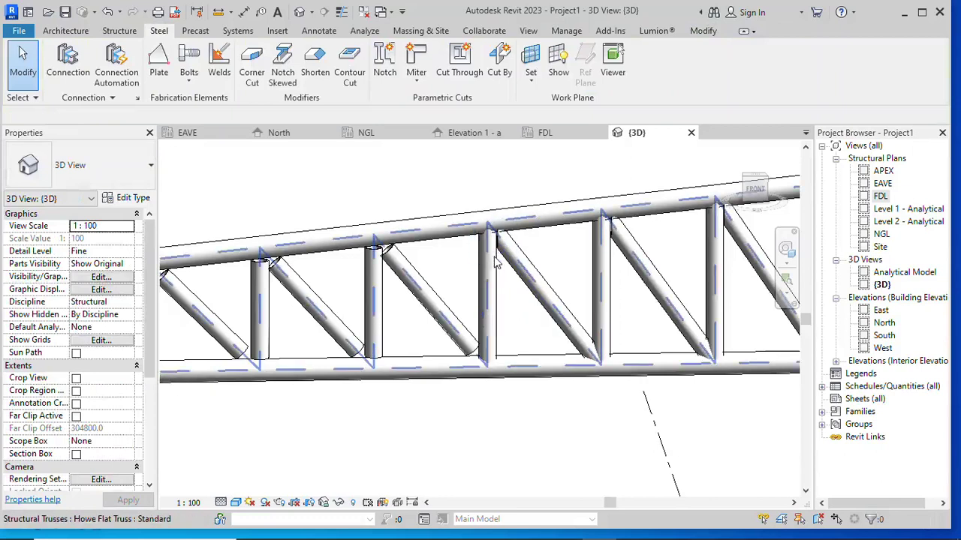
pyautogui.click(497, 258)
pyautogui.click(502, 448)
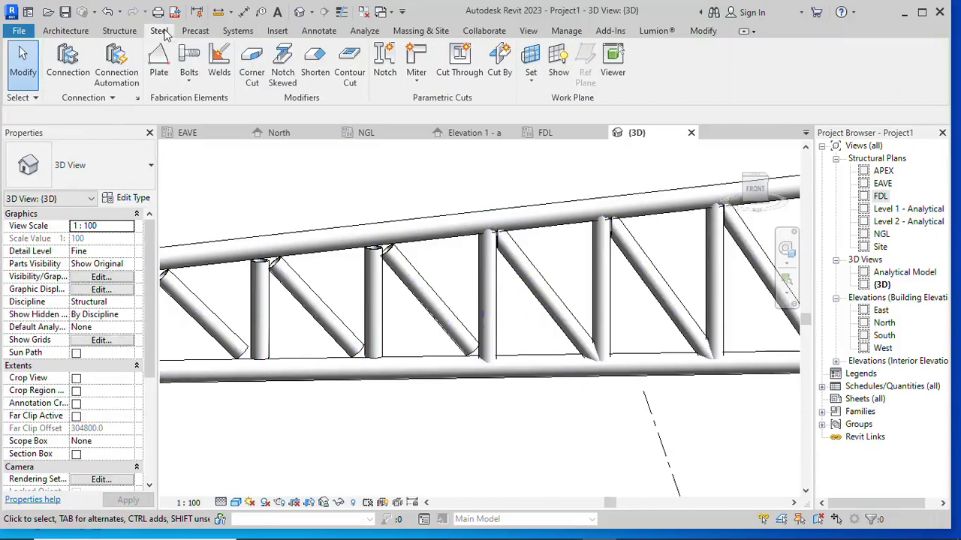
# Notch the next diagonal tube against its vertical web member.
pyautogui.click(386, 64)
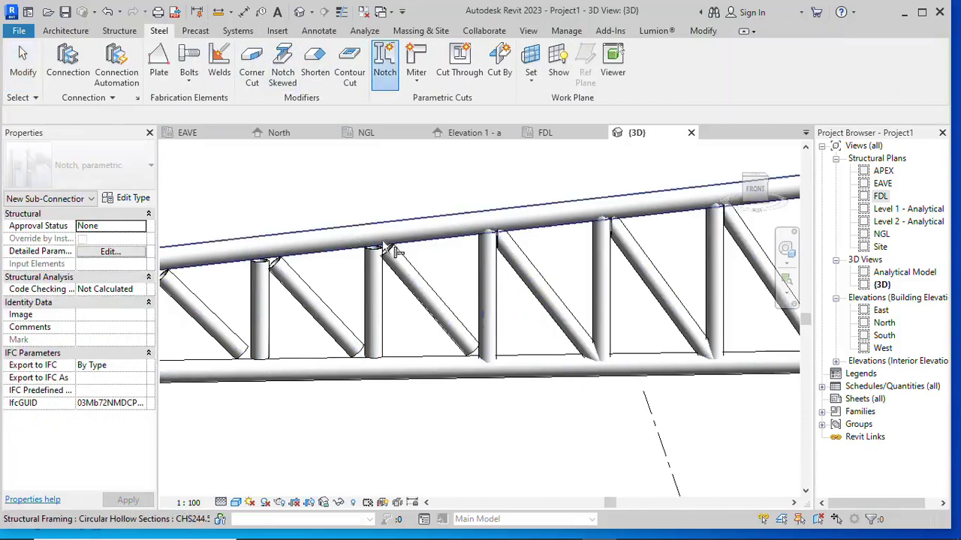
pyautogui.click(374, 293)
pyautogui.click(411, 288)
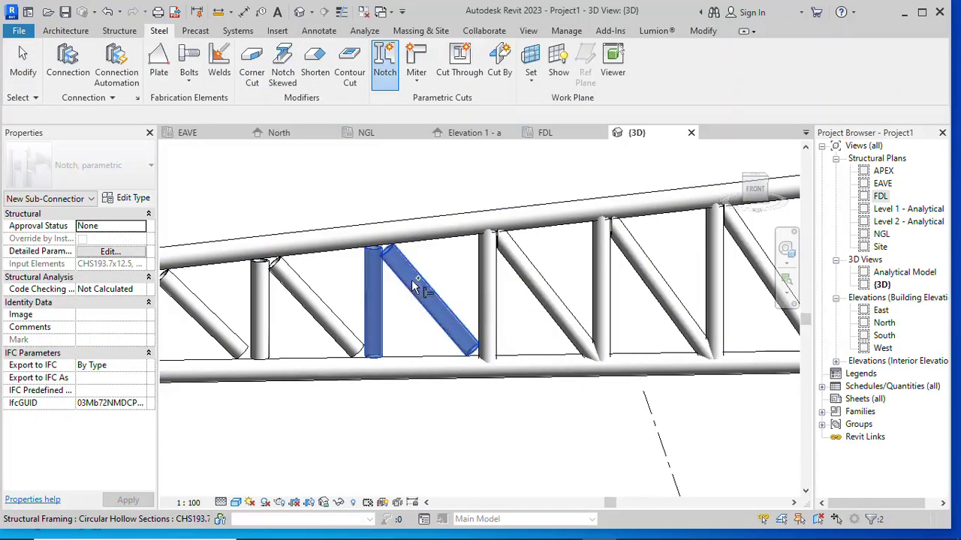
pyautogui.rightClick(411, 285)
pyautogui.click(444, 27)
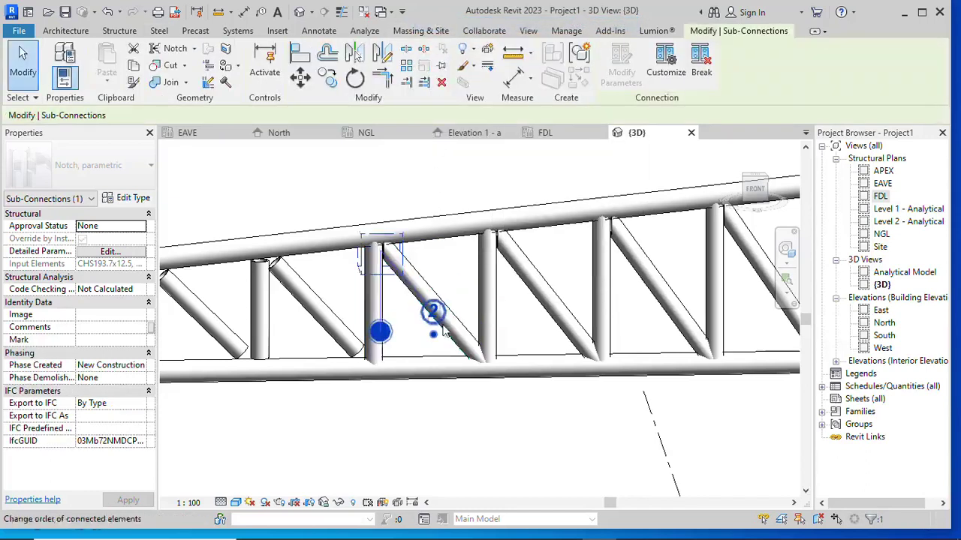
pyautogui.click(452, 427)
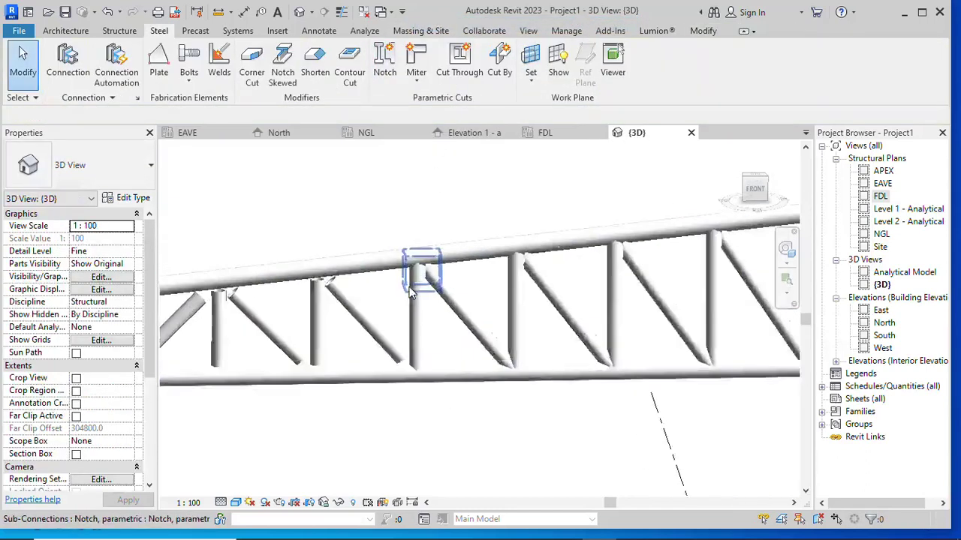
pyautogui.scroll(2, 442, 256)
pyautogui.scroll(-3, 443, 256)
pyautogui.scroll(2, 401, 257)
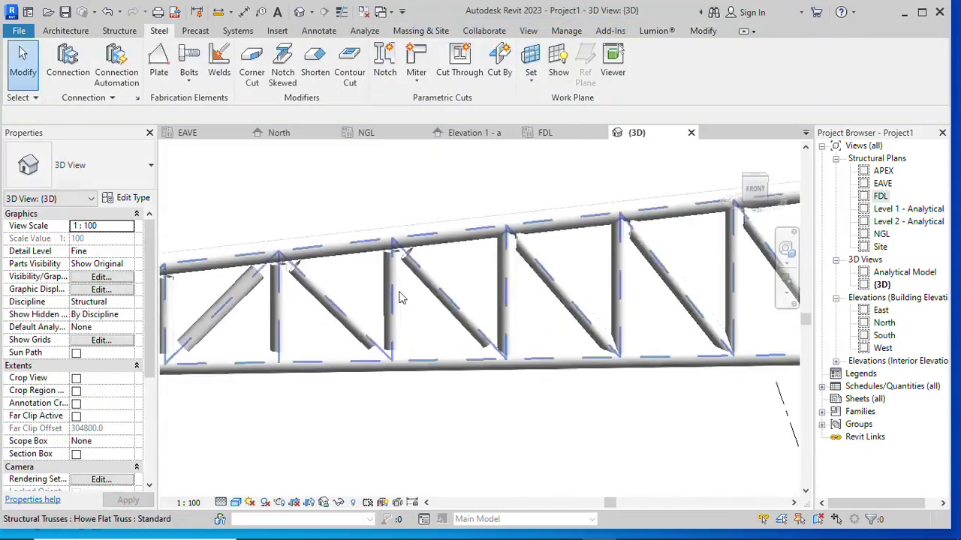
# Add another parametric notch where the following diagonal meets its vertical tube.
pyautogui.click(386, 60)
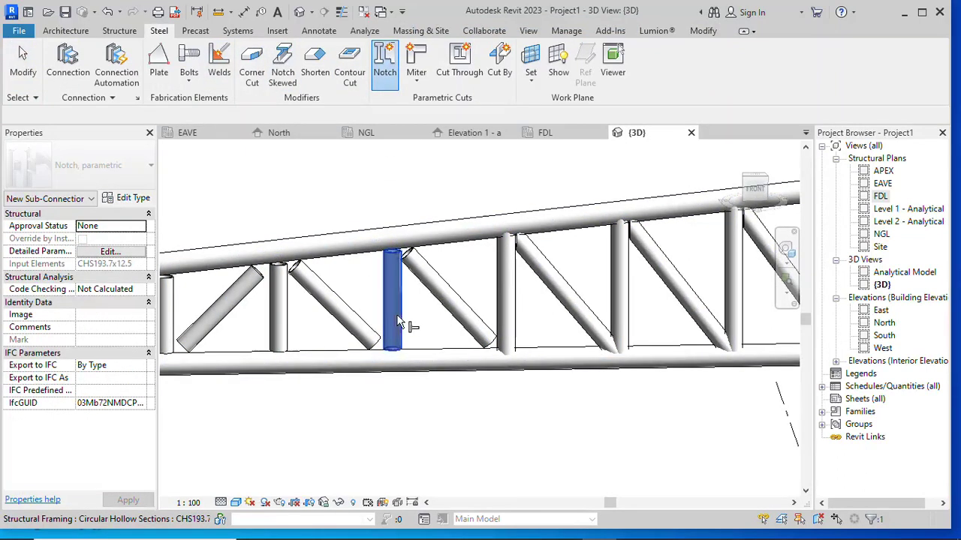
pyautogui.click(442, 304)
pyautogui.rightClick(439, 297)
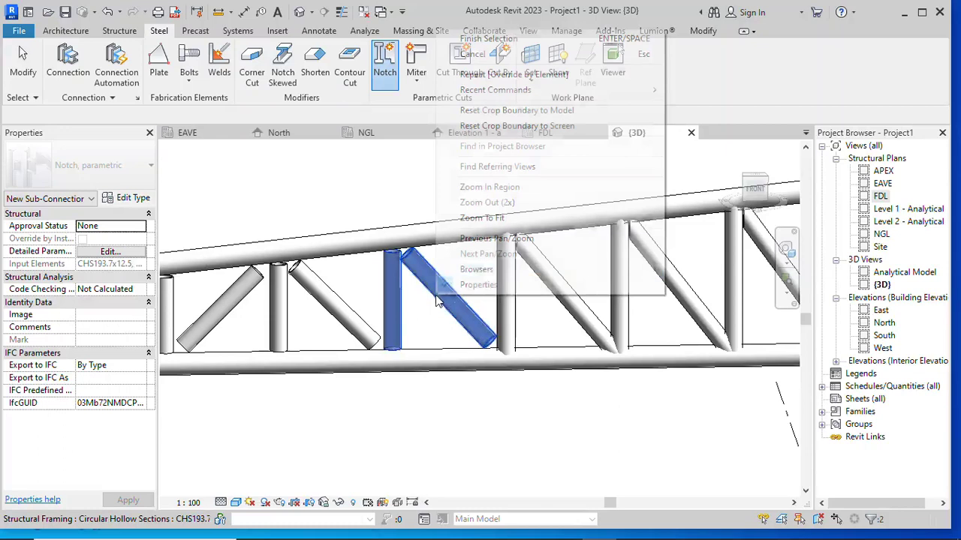
pyautogui.click(473, 39)
pyautogui.click(451, 418)
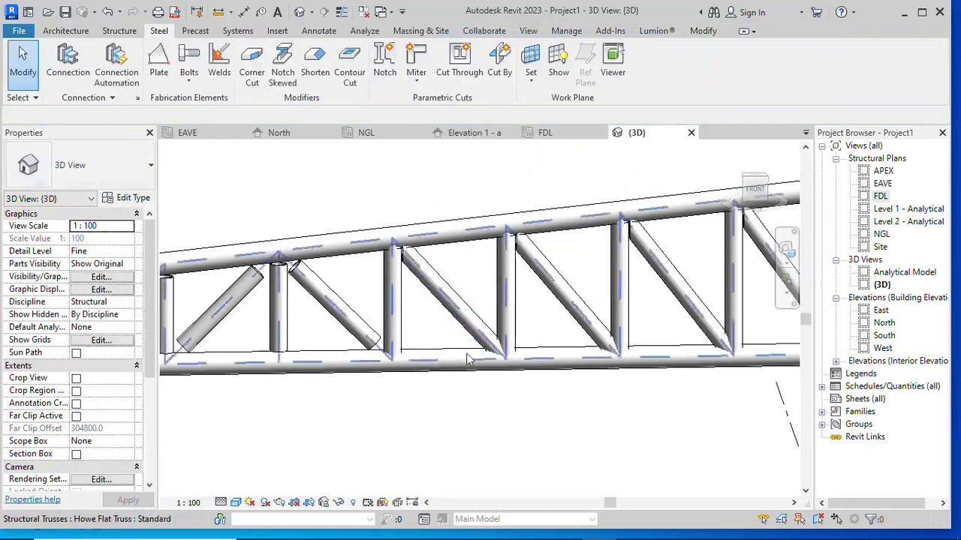
pyautogui.scroll(-1, 515, 352)
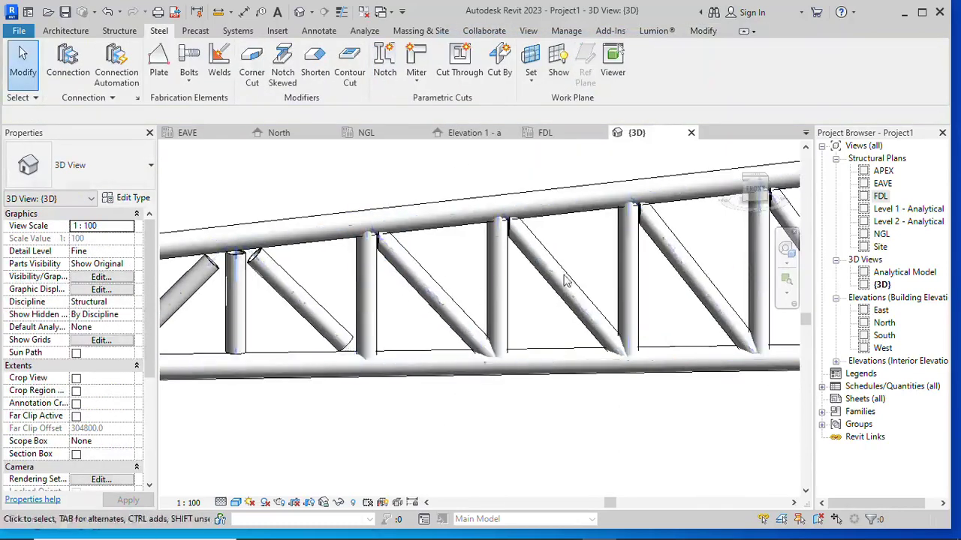
pyautogui.scroll(-2, 593, 315)
pyautogui.scroll(3, 432, 280)
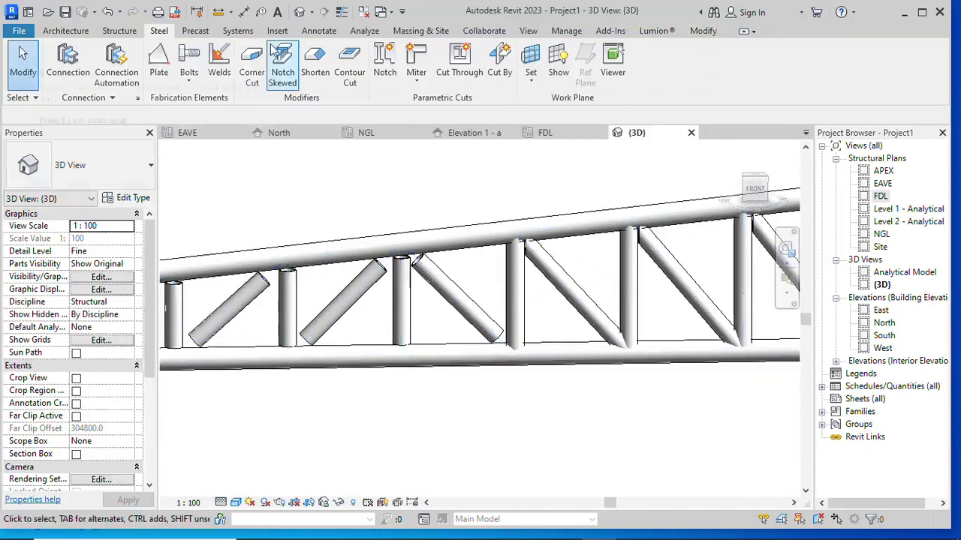
# Notch a diagonal brace against its neighbouring vertical member.
pyautogui.click(384, 61)
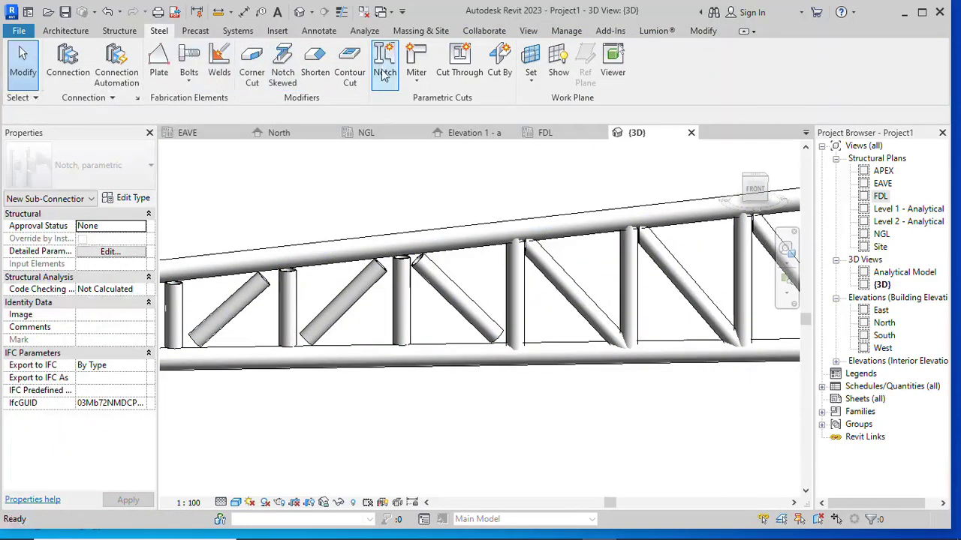
pyautogui.click(432, 281)
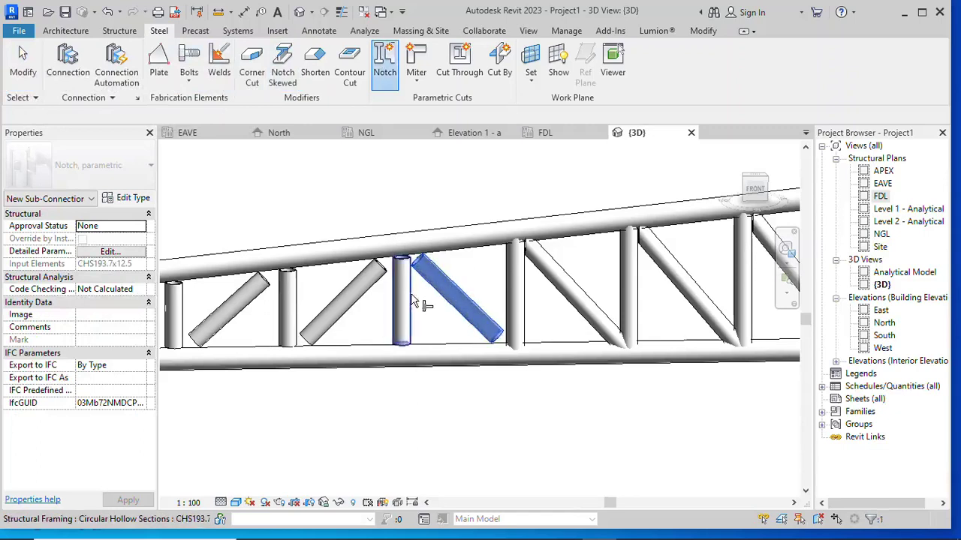
pyautogui.click(405, 302)
pyautogui.rightClick(411, 308)
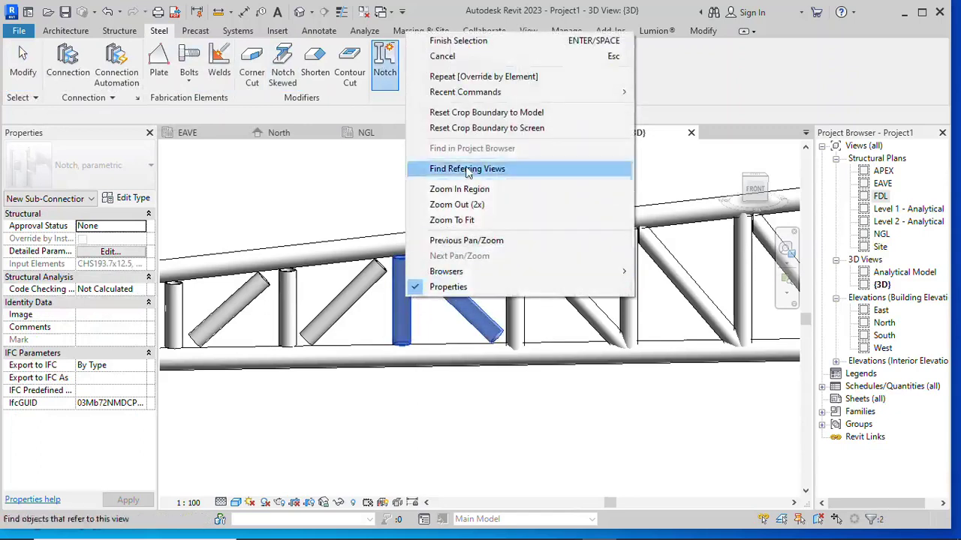
pyautogui.click(444, 36)
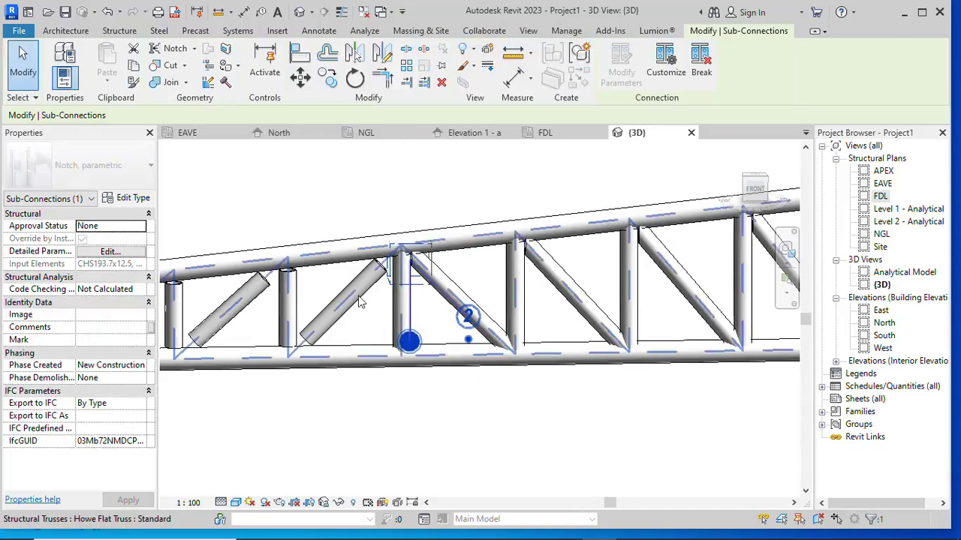
# Add a second notch between the next vertical member and its diagonal brace.
pyautogui.click(159, 31)
pyautogui.click(385, 61)
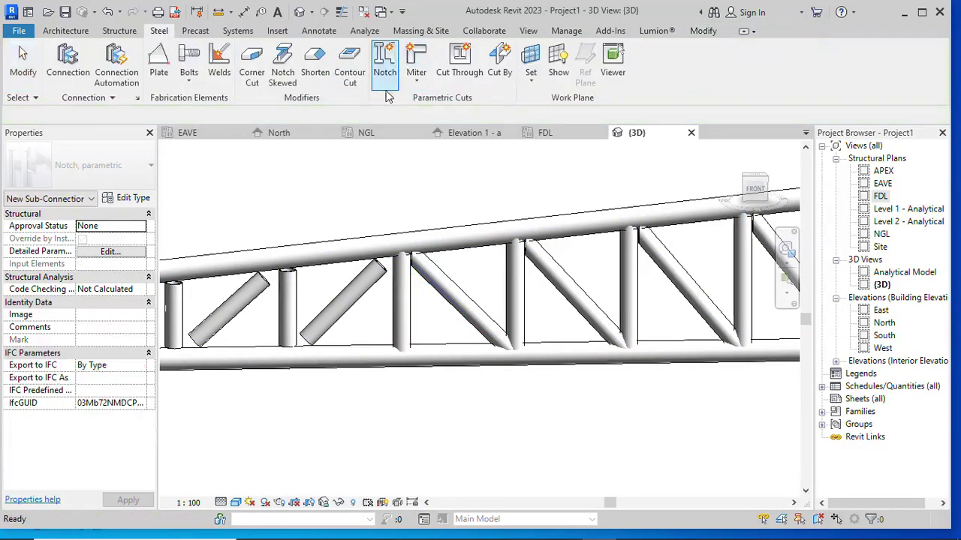
pyautogui.click(407, 291)
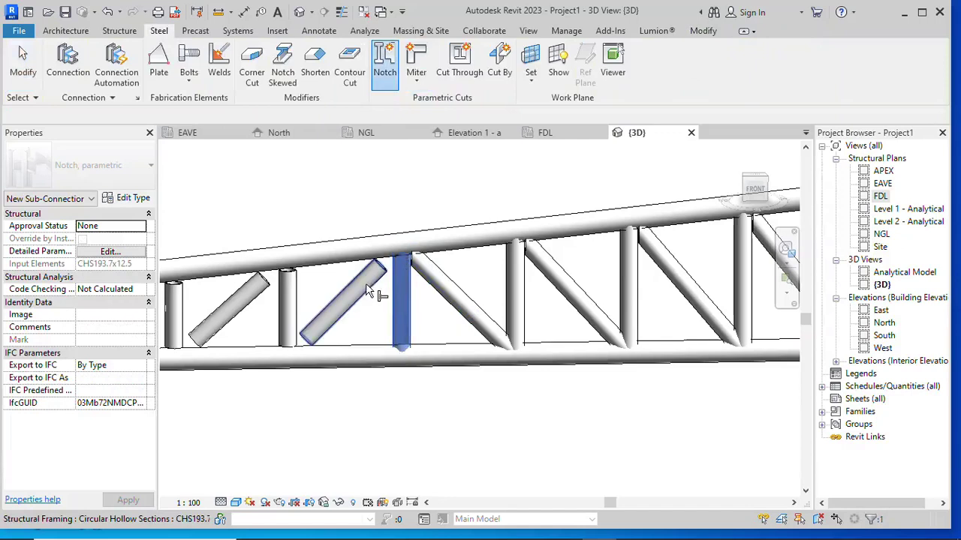
pyautogui.click(399, 304)
pyautogui.rightClick(406, 304)
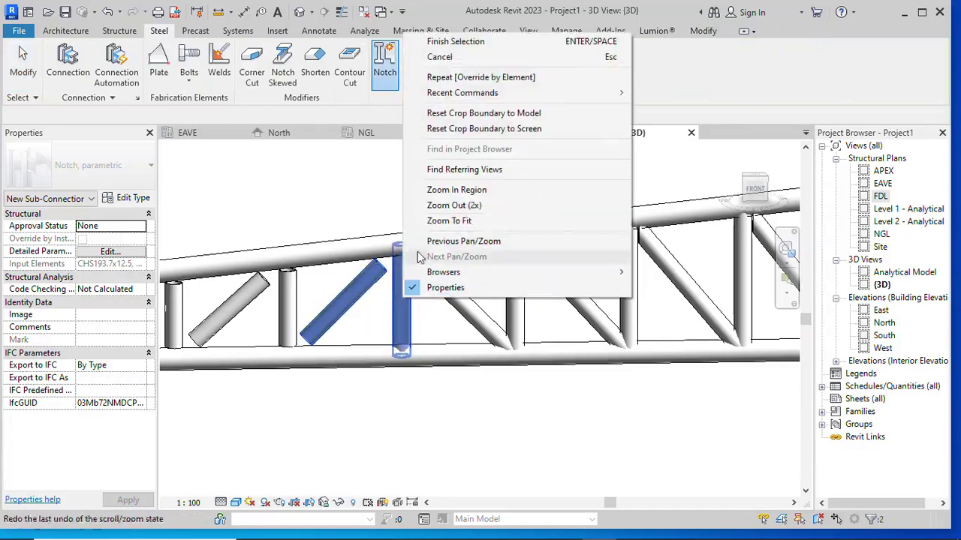
pyautogui.click(448, 43)
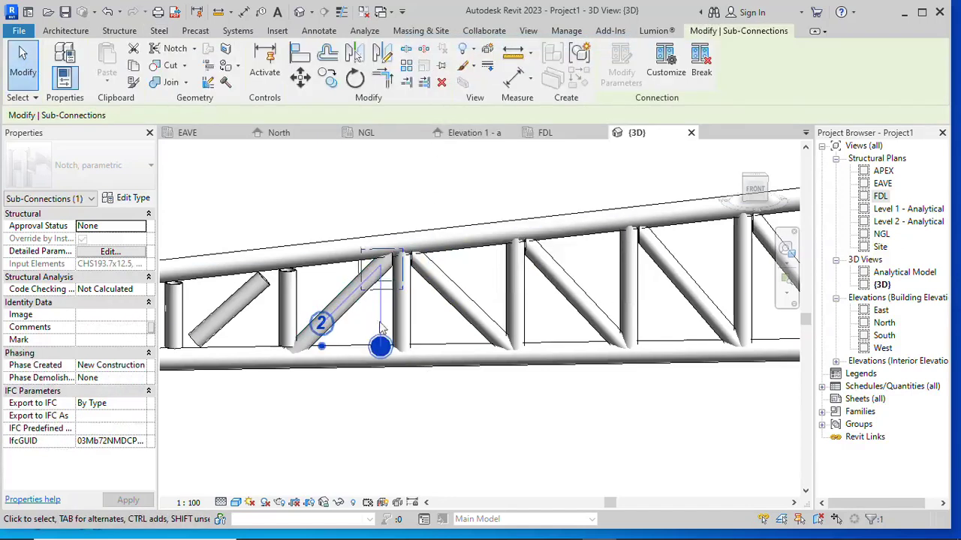
pyautogui.click(415, 415)
# Zoom to fit the whole frame to review the notched truss.
pyautogui.scroll(-3, 428, 420)
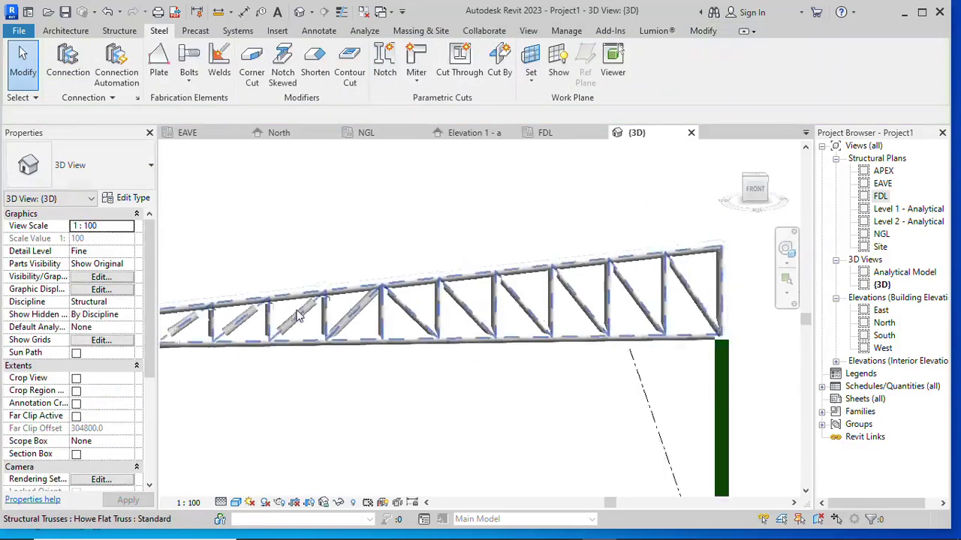
pyautogui.scroll(3, 305, 319)
pyautogui.scroll(3, 305, 319)
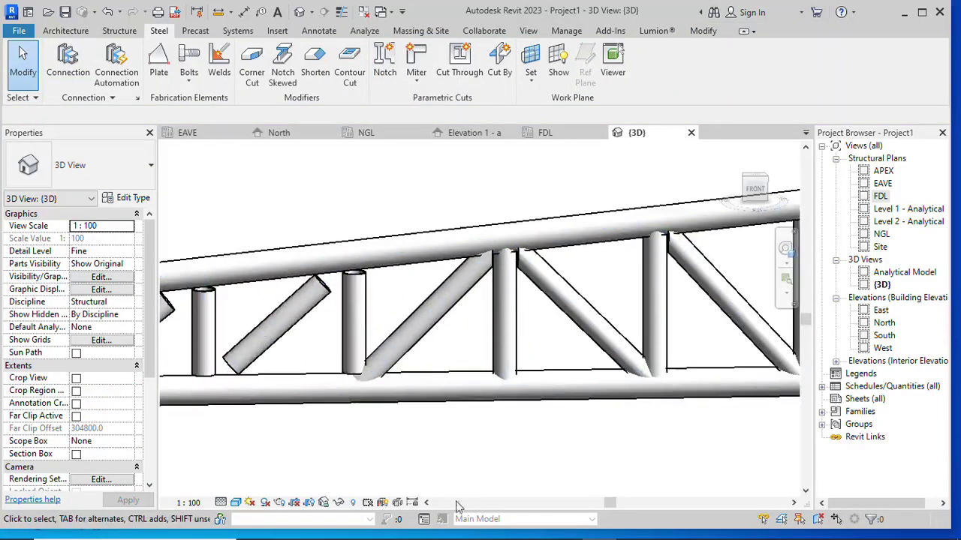
pyautogui.keyDown('shift'); pyautogui.moveTo(257, 318); pyautogui.dragTo(310, 289, button='middle'); pyautogui.keyUp('shift')
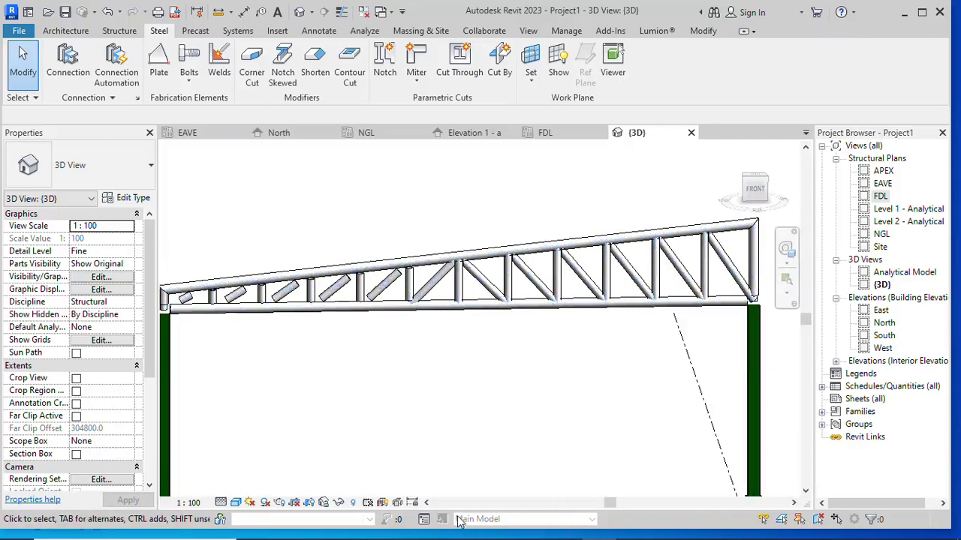
pyautogui.press('z')
pyautogui.press('f')
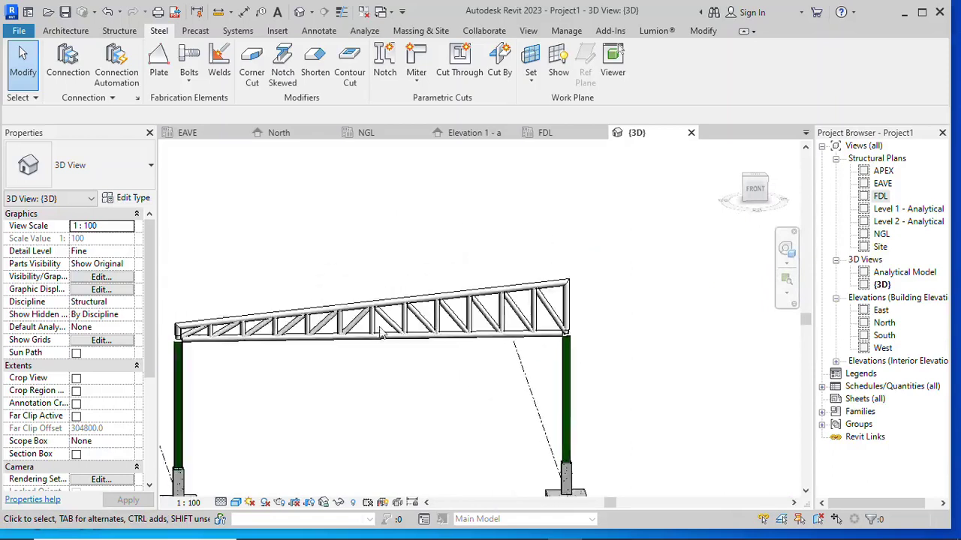
pyautogui.scroll(3, 352, 319)
pyautogui.scroll(5, 430, 211)
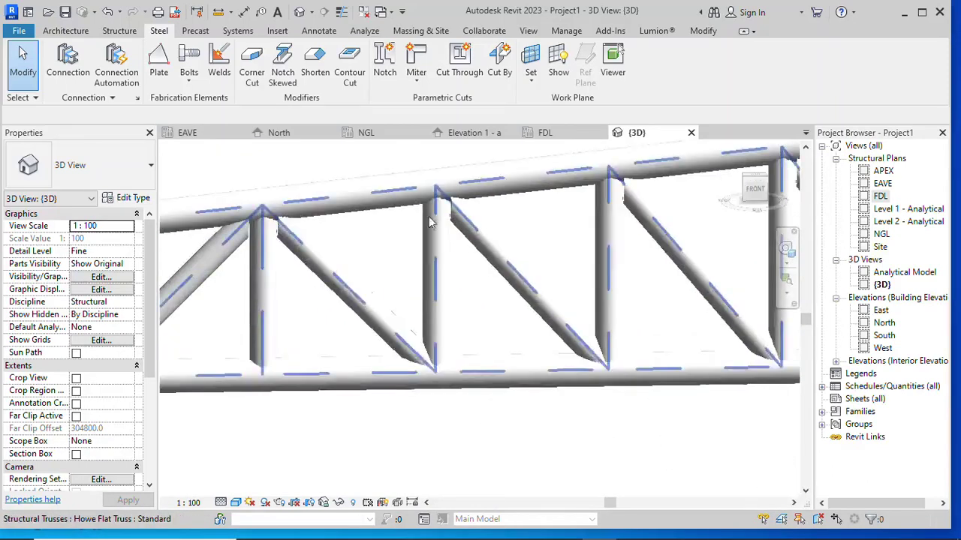
pyautogui.scroll(-6, 430, 211)
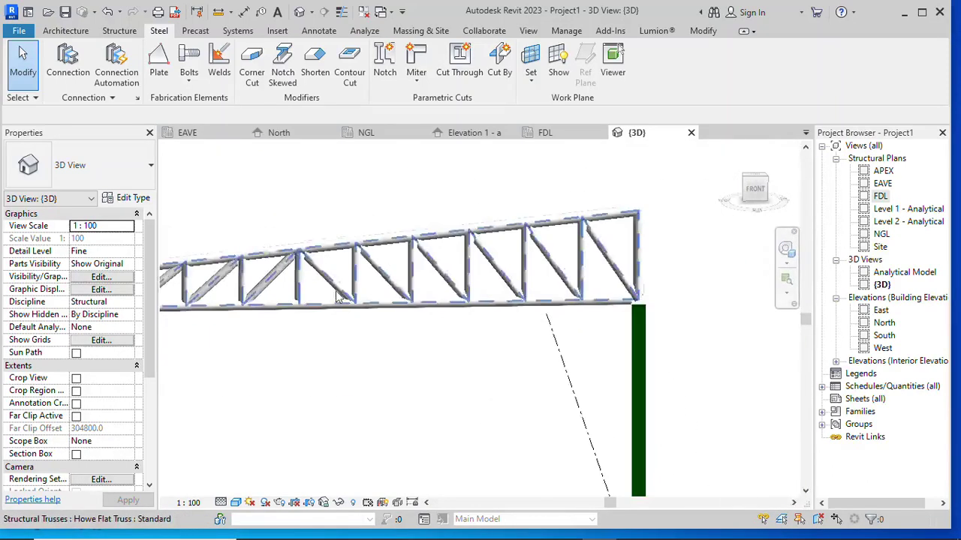
pyautogui.scroll(-3, 538, 295)
pyautogui.scroll(3, 282, 276)
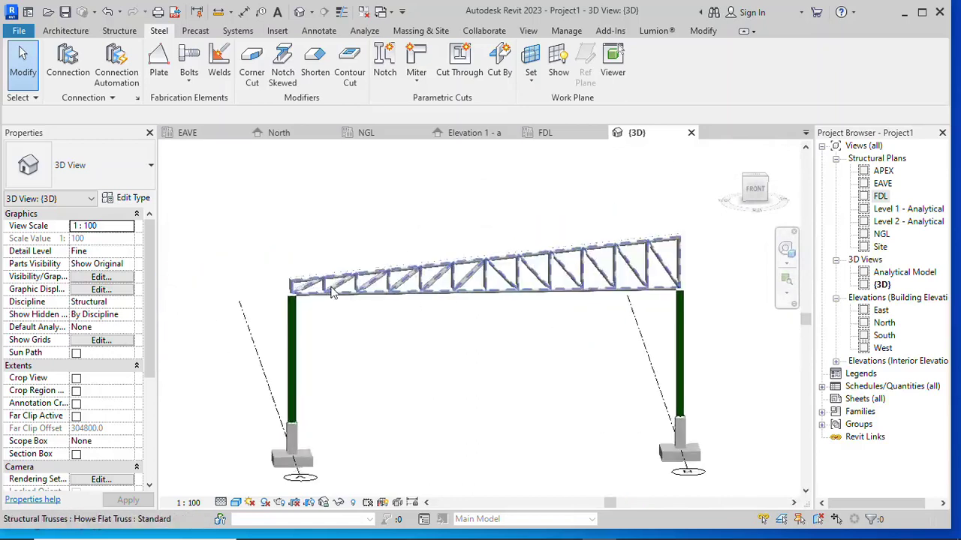
pyautogui.scroll(-1, 281, 276)
pyautogui.scroll(1, 471, 284)
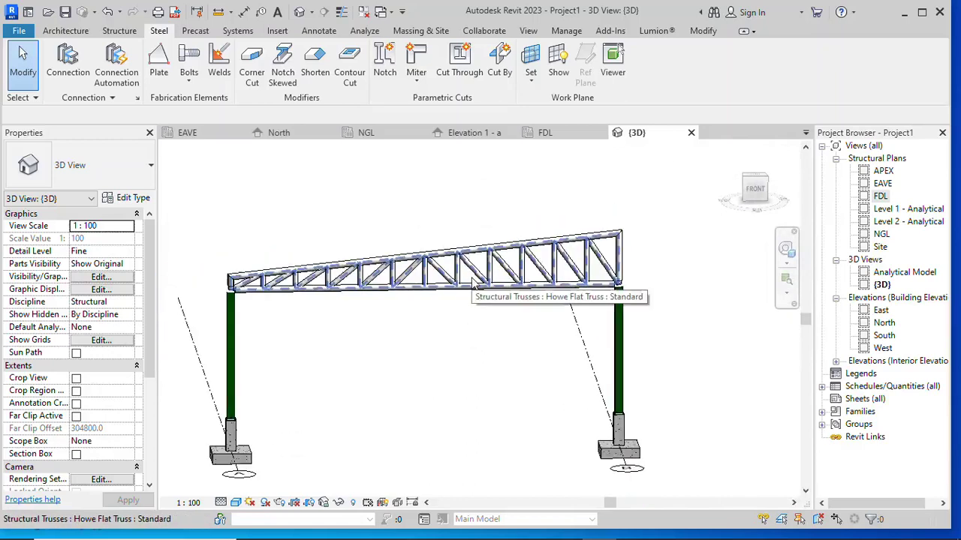
pyautogui.scroll(-1, 461, 339)
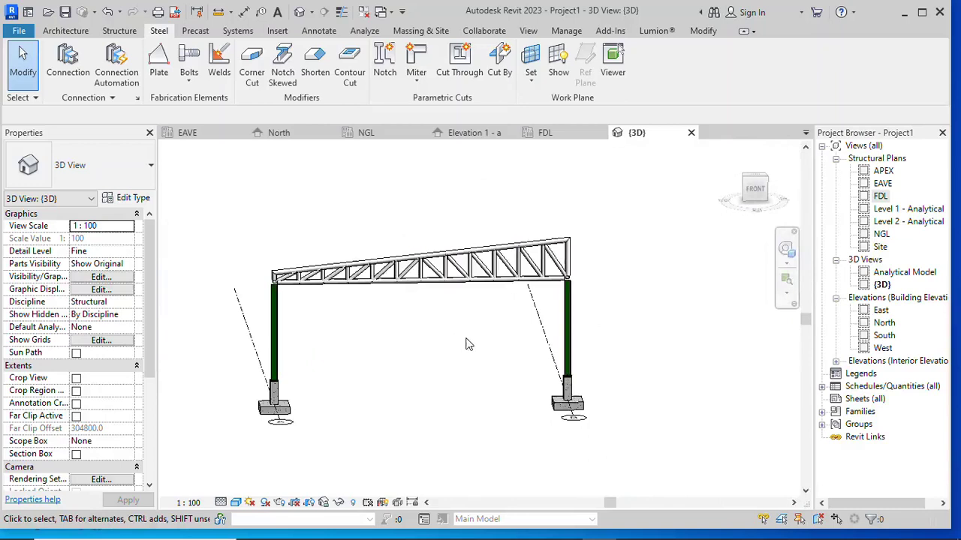
pyautogui.scroll(1, 509, 350)
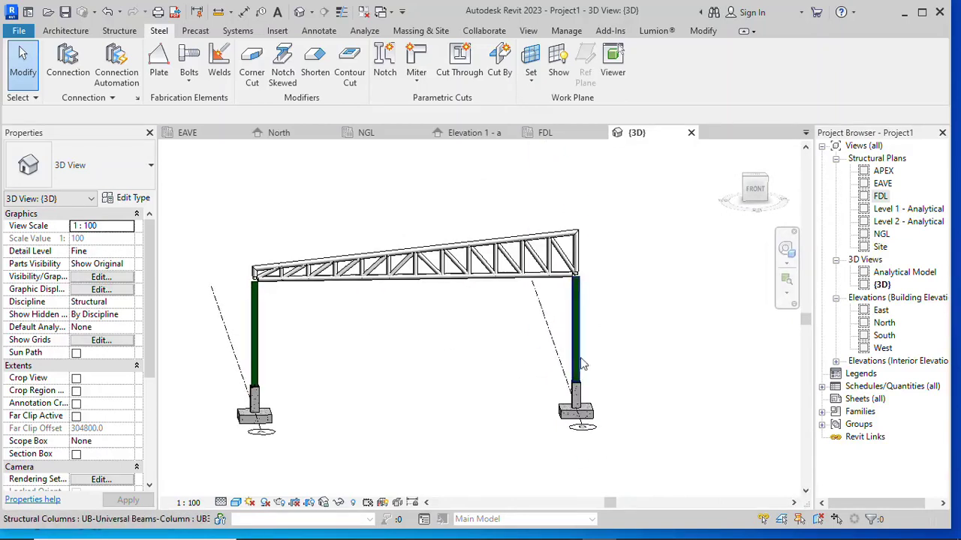
# Window-select the grid 1 columns and footings in the 3D view.
pyautogui.keyDown('shift'); pyautogui.moveTo(591, 337); pyautogui.dragTo(424, 292, button='middle'); pyautogui.keyUp('shift')
pyautogui.keyDown('shift'); pyautogui.moveTo(380, 375); pyautogui.dragTo(373, 339, button='middle'); pyautogui.keyUp('shift')
pyautogui.moveTo(315, 224); pyautogui.dragTo(421, 455)
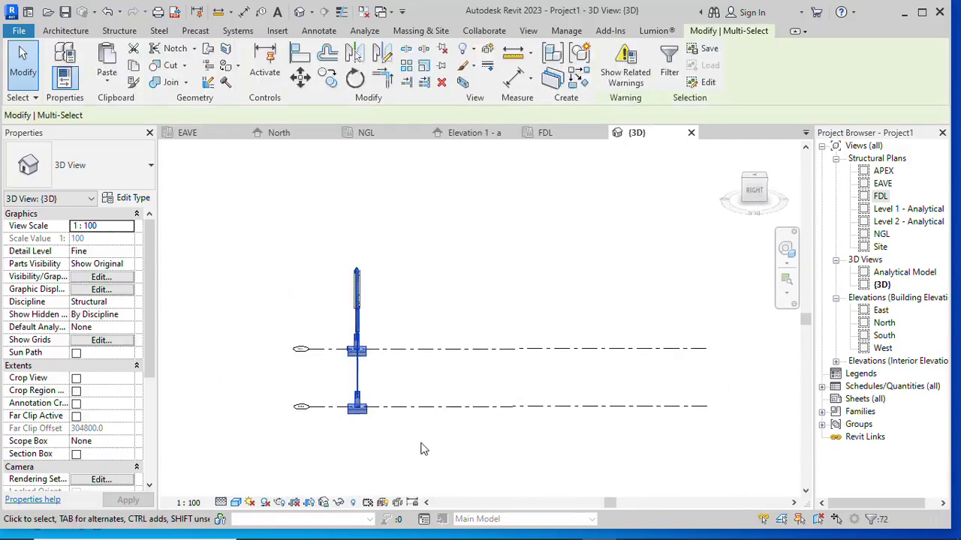
# On the NGL plan, copy them 5000 from grid 1 to grid 2, unjoining elements.
pyautogui.click(386, 139)
pyautogui.scroll(-4, 360, 316)
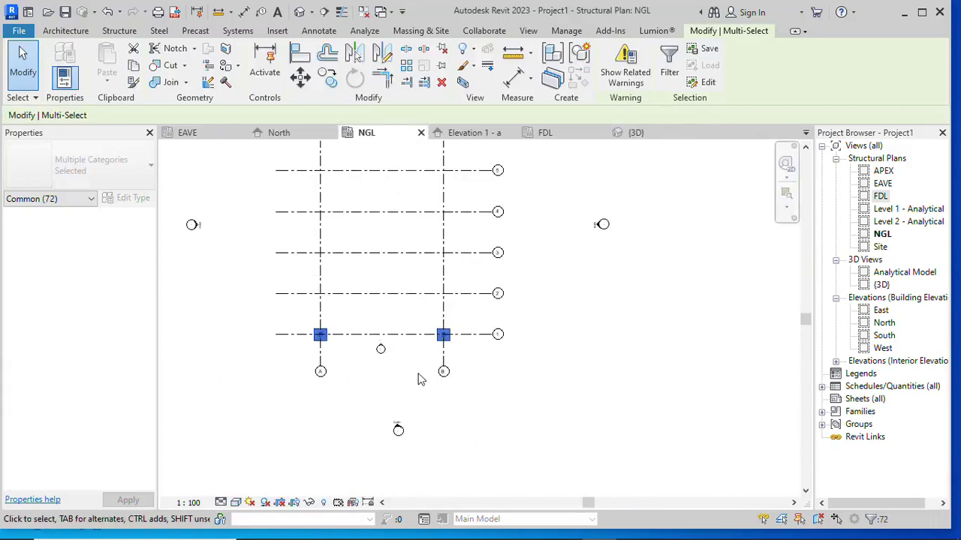
pyautogui.click(328, 78)
pyautogui.scroll(3, 441, 337)
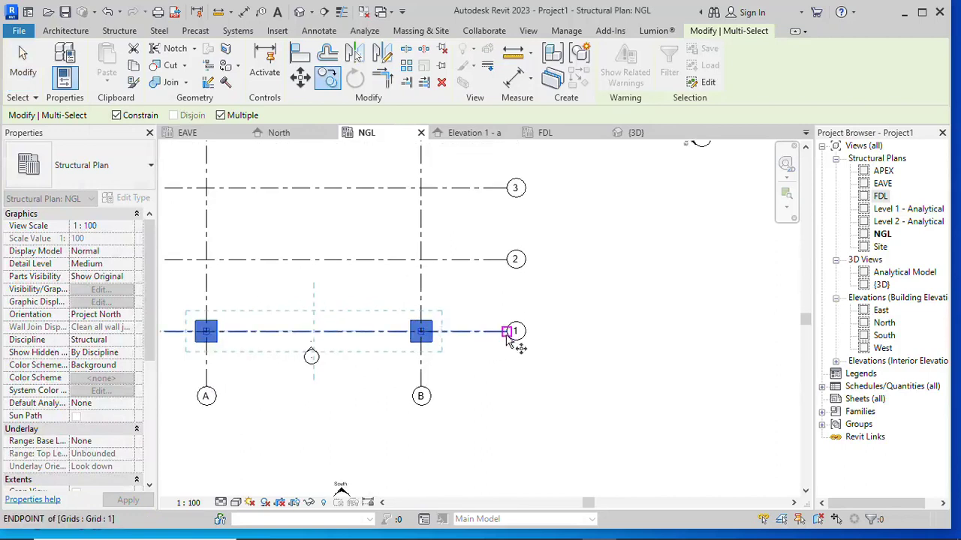
pyautogui.click(507, 333)
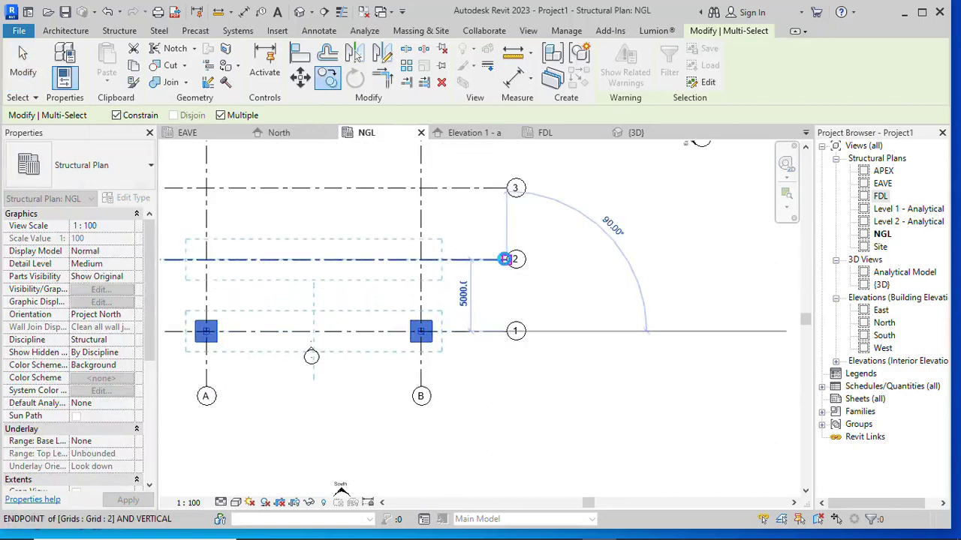
pyautogui.click(504, 257)
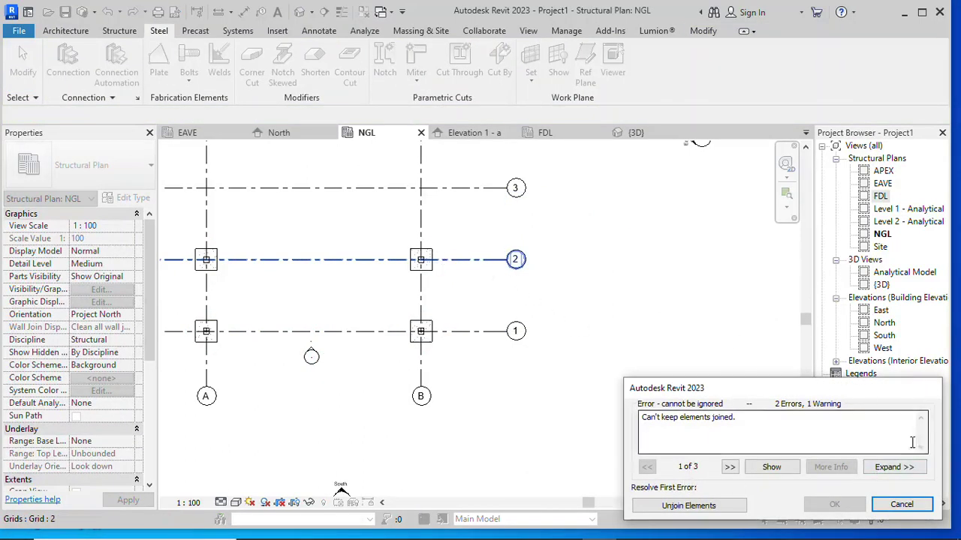
pyautogui.moveTo(747, 394); pyautogui.dragTo(734, 334)
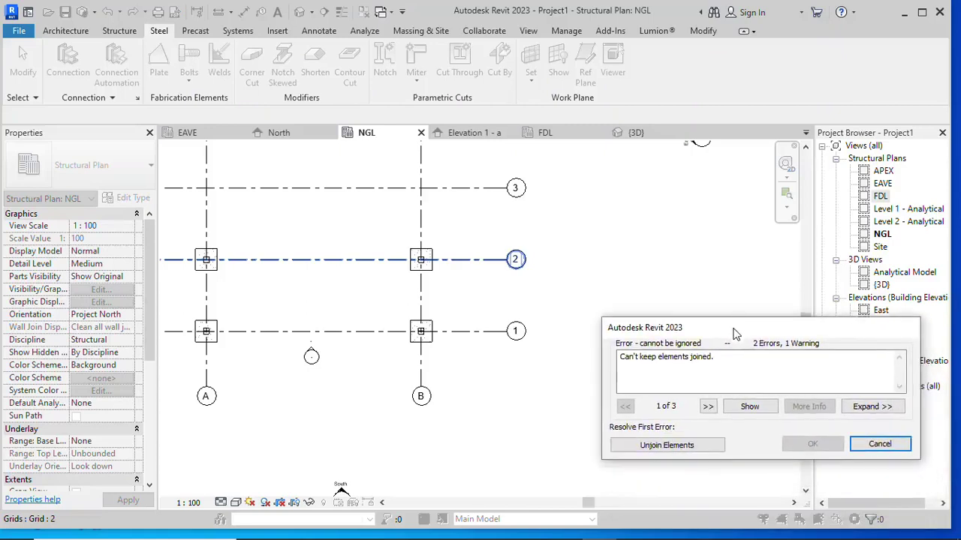
pyautogui.click(684, 448)
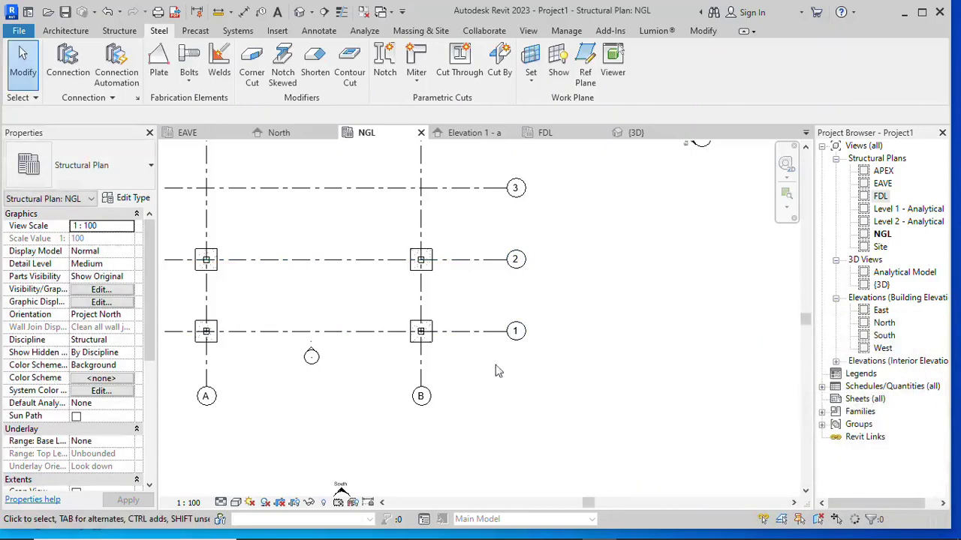
pyautogui.scroll(-1, 495, 370)
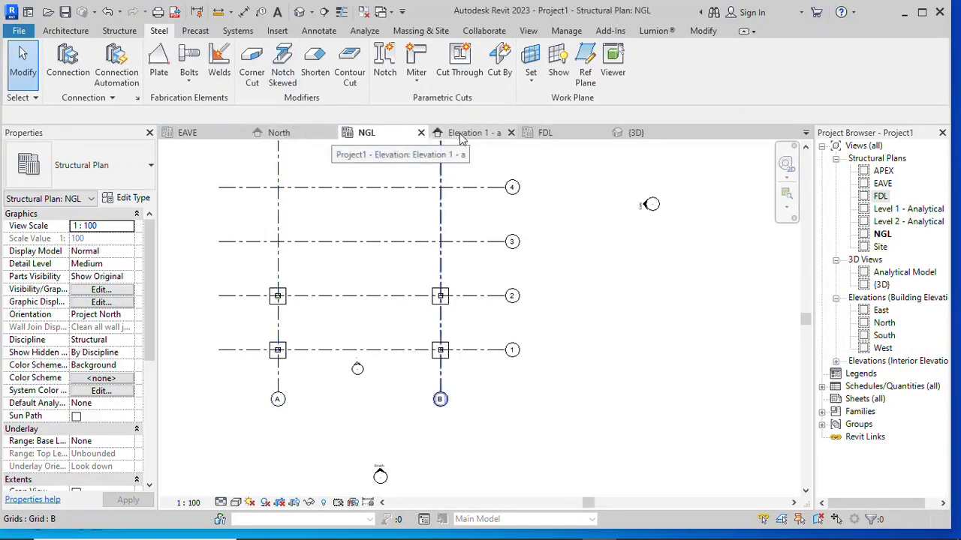
# Back in the 3D view, window-select the grid 1 frame with its truss and columns.
pyautogui.click(634, 133)
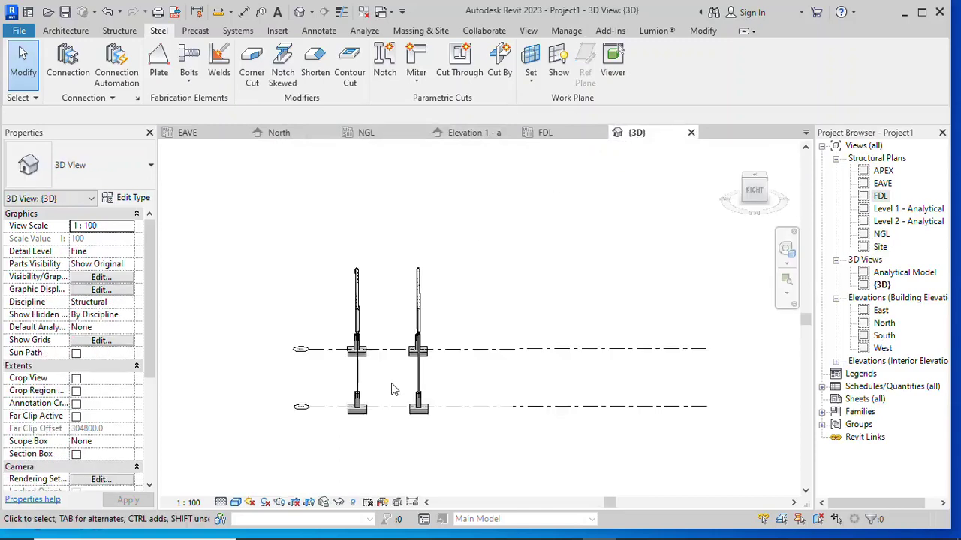
pyautogui.keyDown('shift'); pyautogui.moveTo(381, 374); pyautogui.dragTo(361, 312, button='middle'); pyautogui.keyUp('shift')
pyautogui.moveTo(271, 244); pyautogui.dragTo(365, 465)
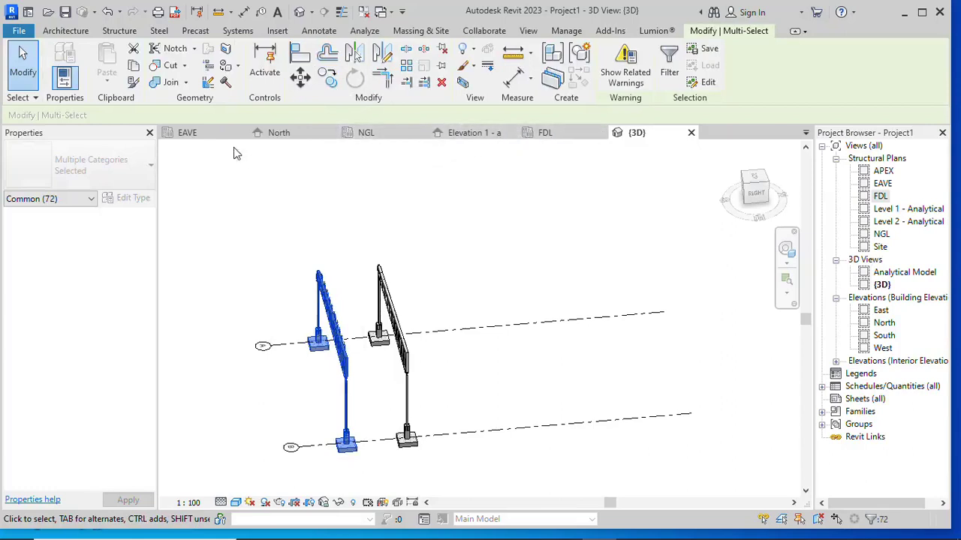
# On the EAVE plan, copy the grid 1 frame onto grid 3 and unjoin elements.
pyautogui.click(199, 133)
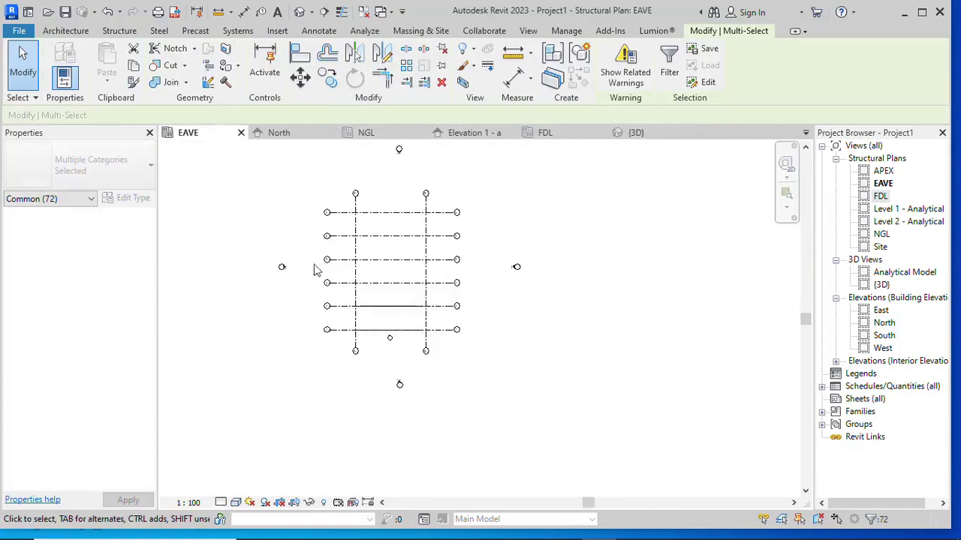
pyautogui.scroll(5, 427, 329)
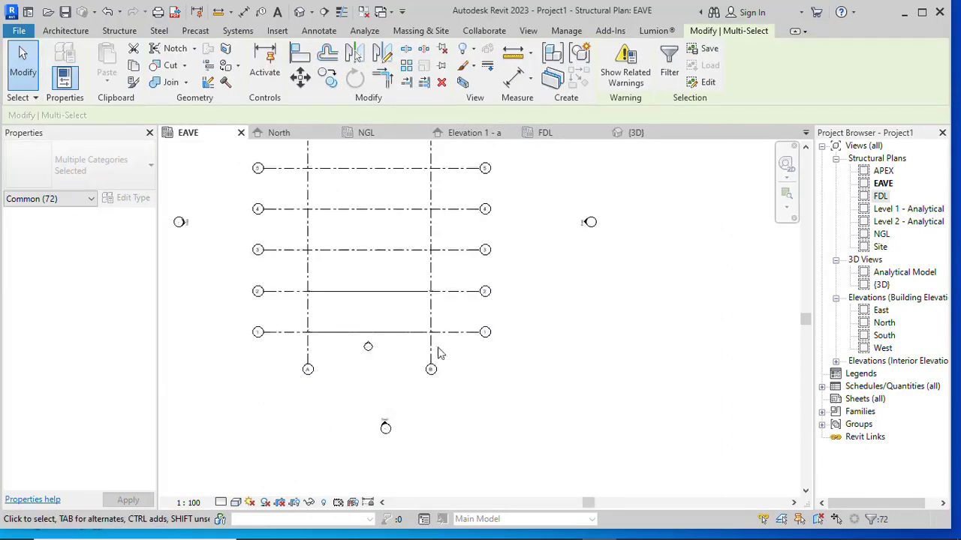
pyautogui.scroll(5, 451, 337)
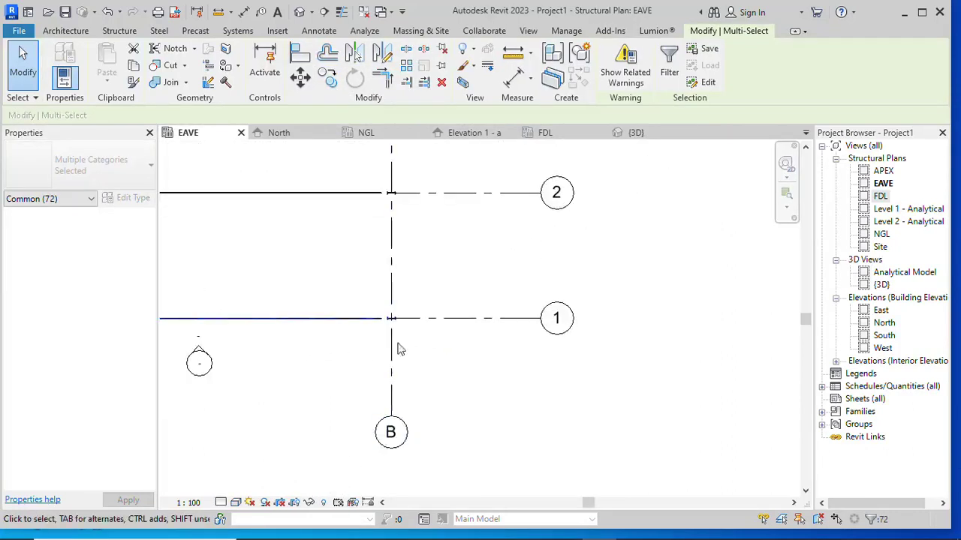
pyautogui.scroll(-3, 436, 360)
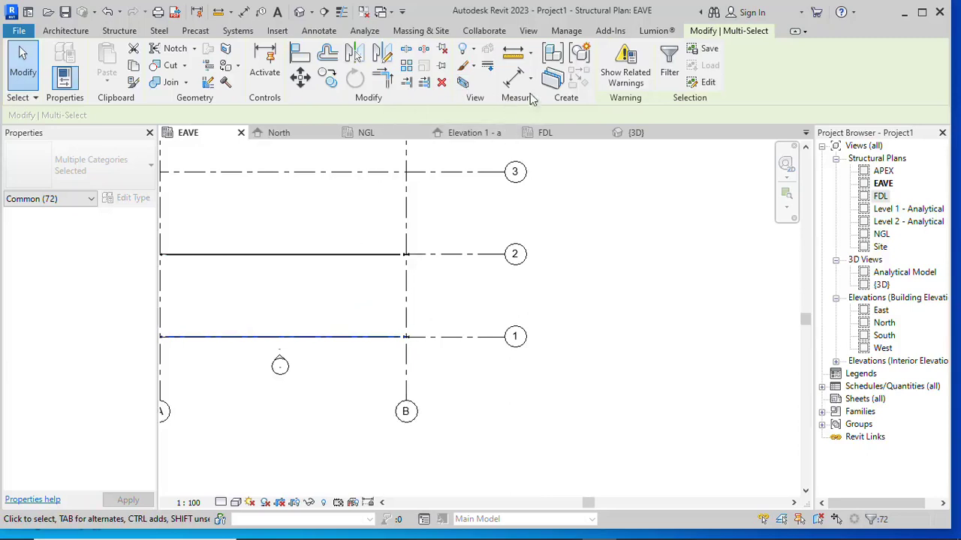
pyautogui.click(327, 79)
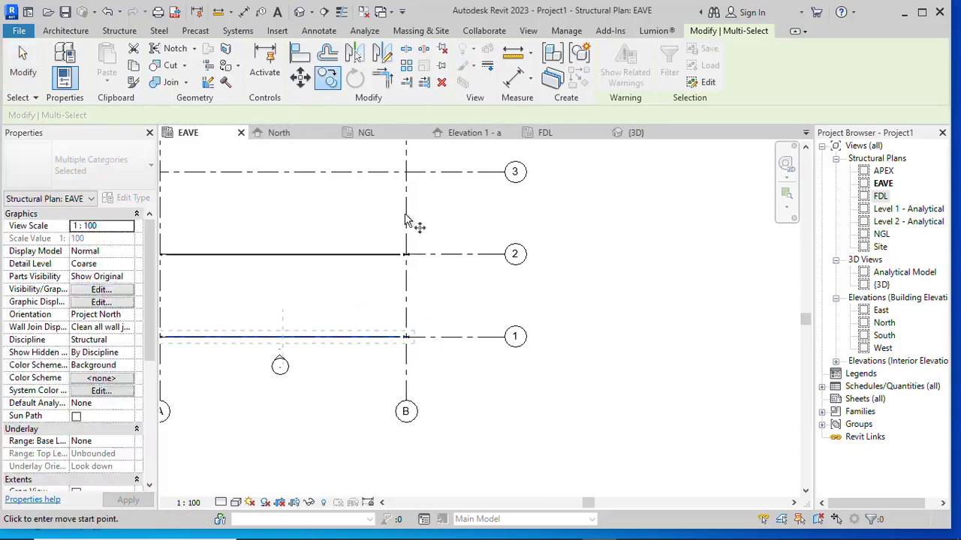
pyautogui.click(504, 337)
pyautogui.scroll(-3, 472, 368)
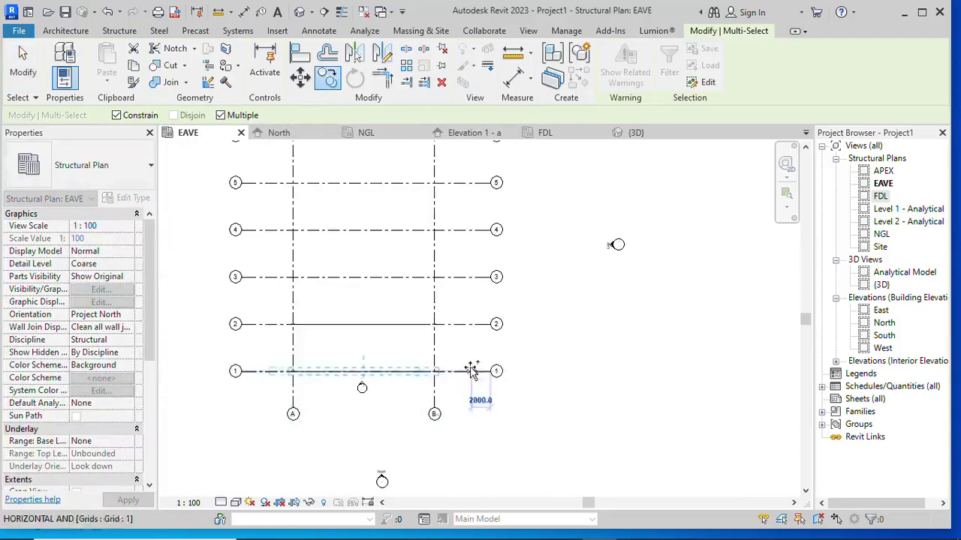
pyautogui.scroll(2, 450, 343)
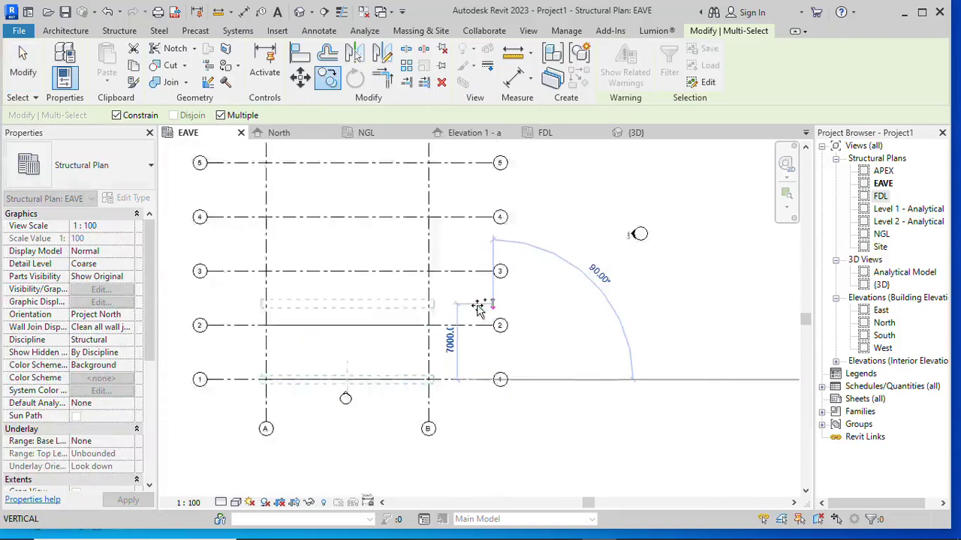
pyautogui.click(495, 266)
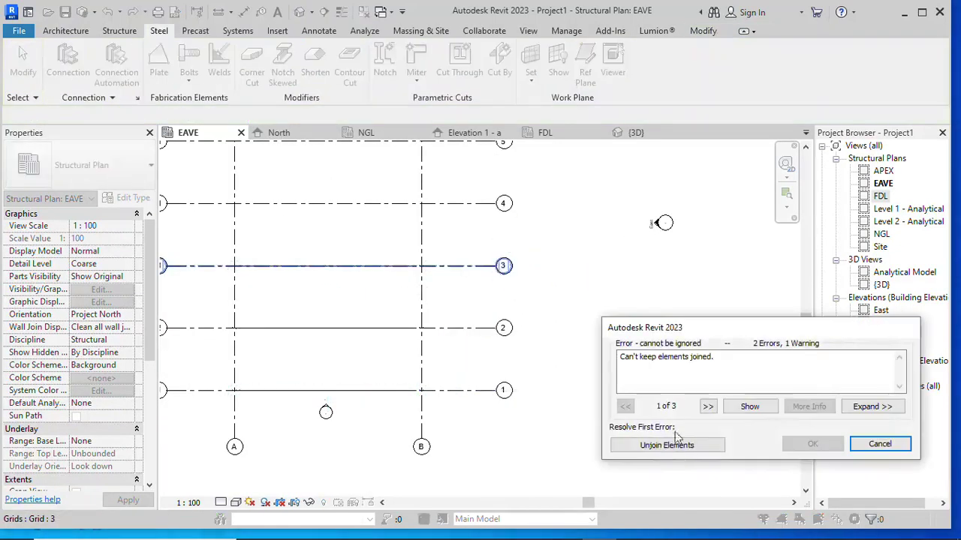
pyautogui.click(697, 449)
pyautogui.scroll(-1, 455, 402)
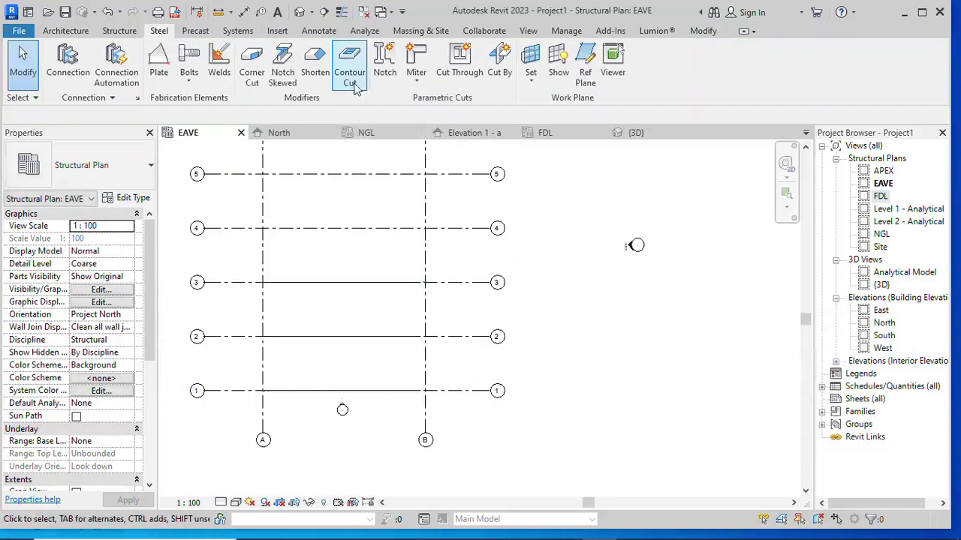
pyautogui.click(635, 133)
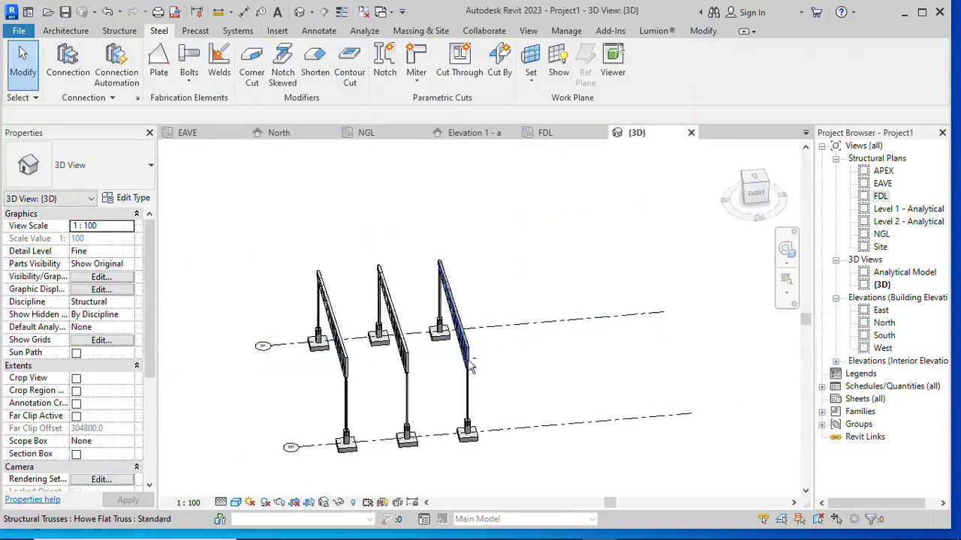
# Select the first frame with footings and copy it 15000 from grid 1 to grid 4 on NGL.
pyautogui.keyDown('shift'); pyautogui.moveTo(484, 359); pyautogui.dragTo(360, 294, button='middle'); pyautogui.keyUp('shift')
pyautogui.moveTo(353, 289); pyautogui.dragTo(401, 444)
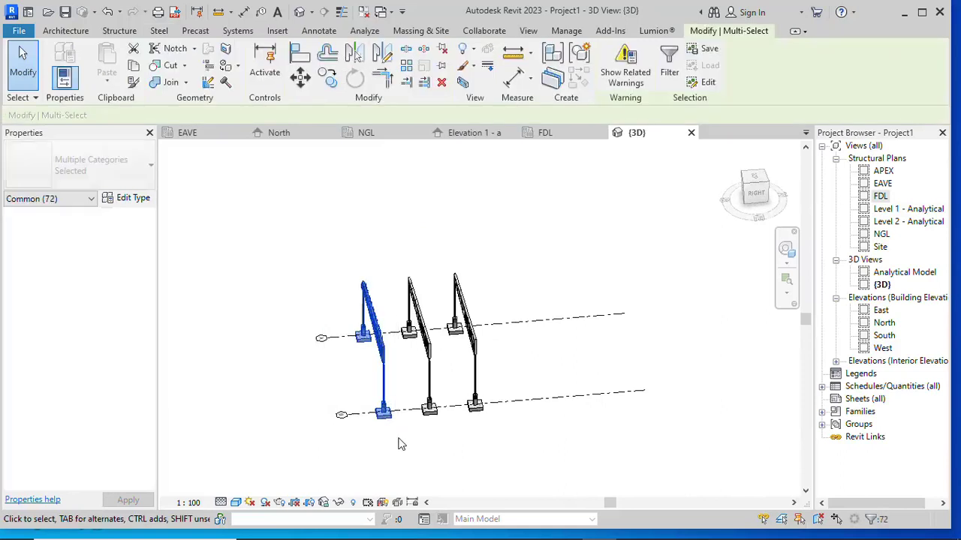
pyautogui.click(379, 133)
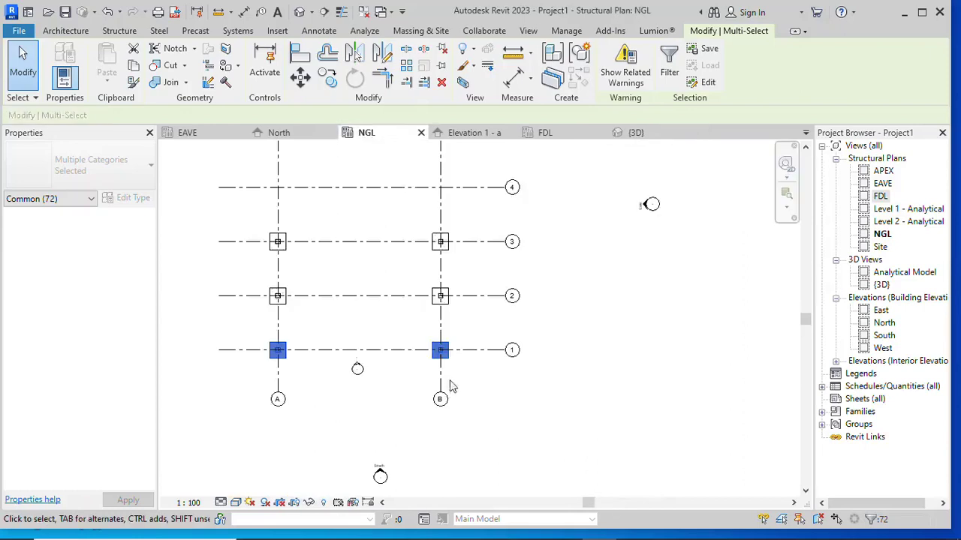
pyautogui.scroll(-2, 458, 375)
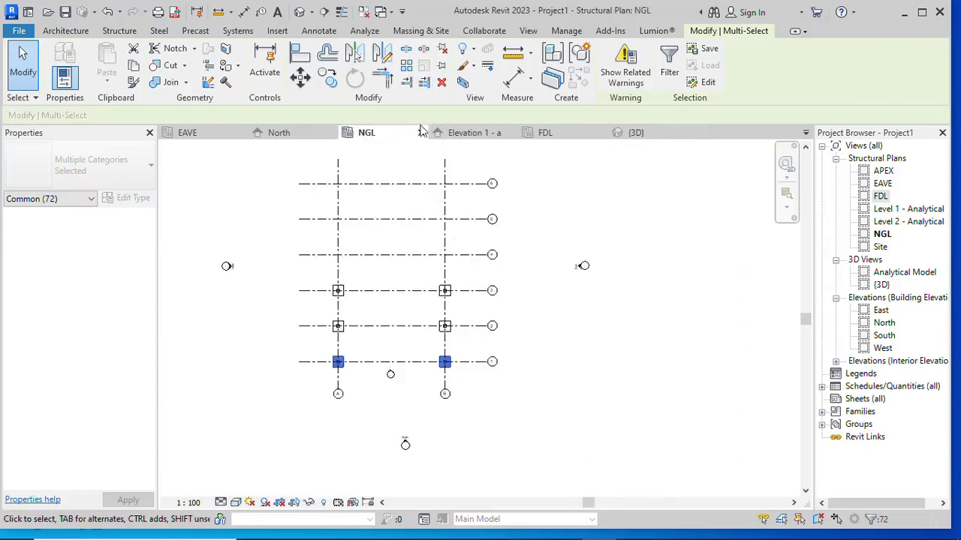
pyautogui.click(330, 80)
pyautogui.scroll(1, 477, 380)
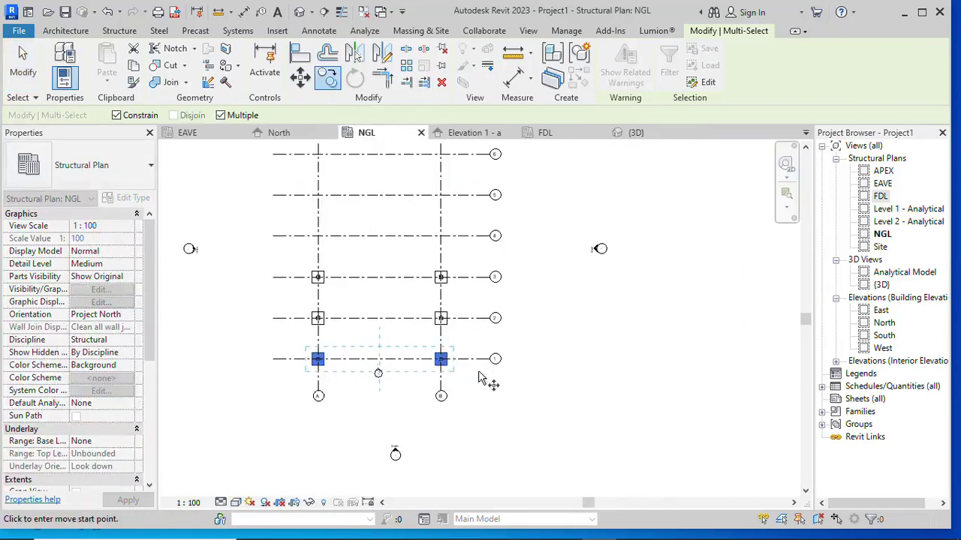
pyautogui.click(492, 361)
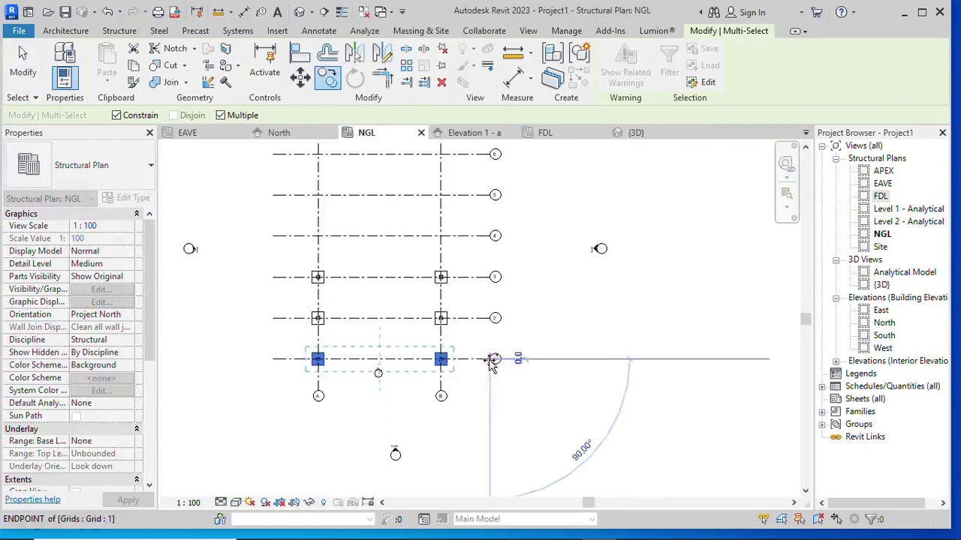
pyautogui.click(488, 237)
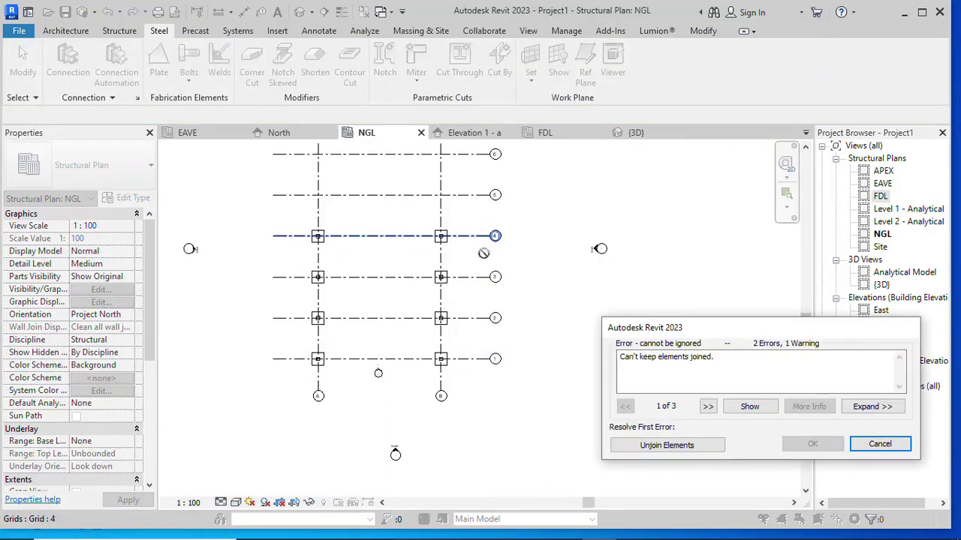
pyautogui.click(667, 446)
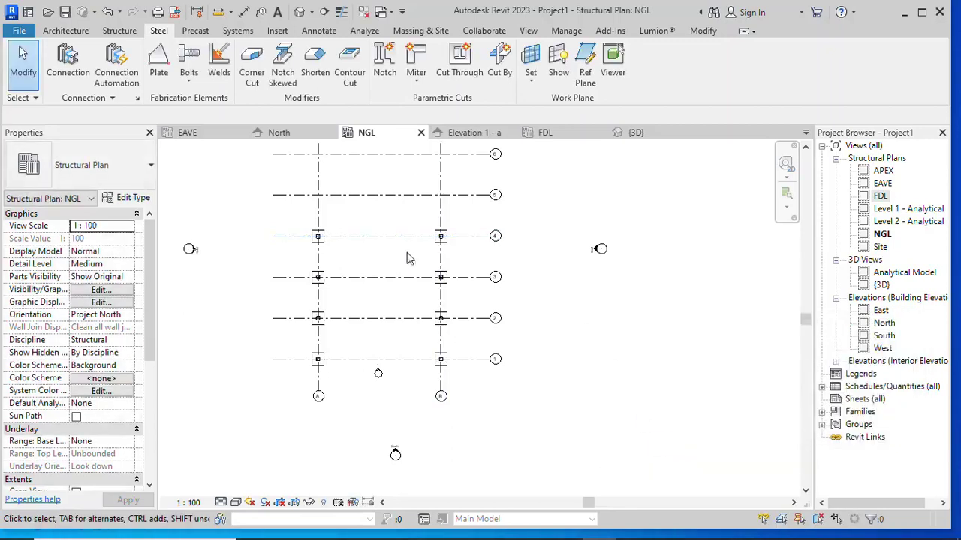
# In the 3D view, window-select the rightmost grid 4 frame with its columns and footings.
pyautogui.click(633, 135)
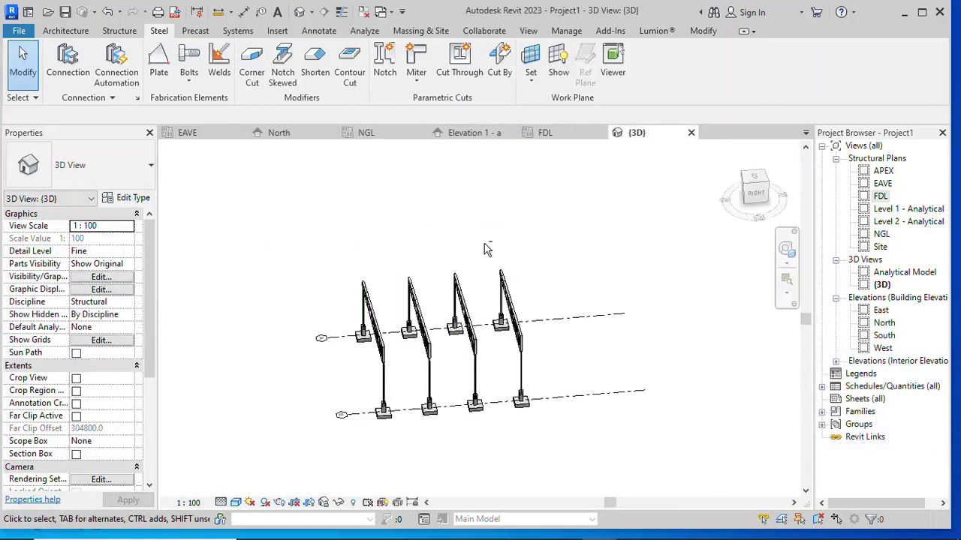
pyautogui.moveTo(484, 244); pyautogui.dragTo(574, 418)
pyautogui.keyDown('shift'); pyautogui.moveTo(465, 344); pyautogui.dragTo(514, 368, button='middle'); pyautogui.keyUp('shift')
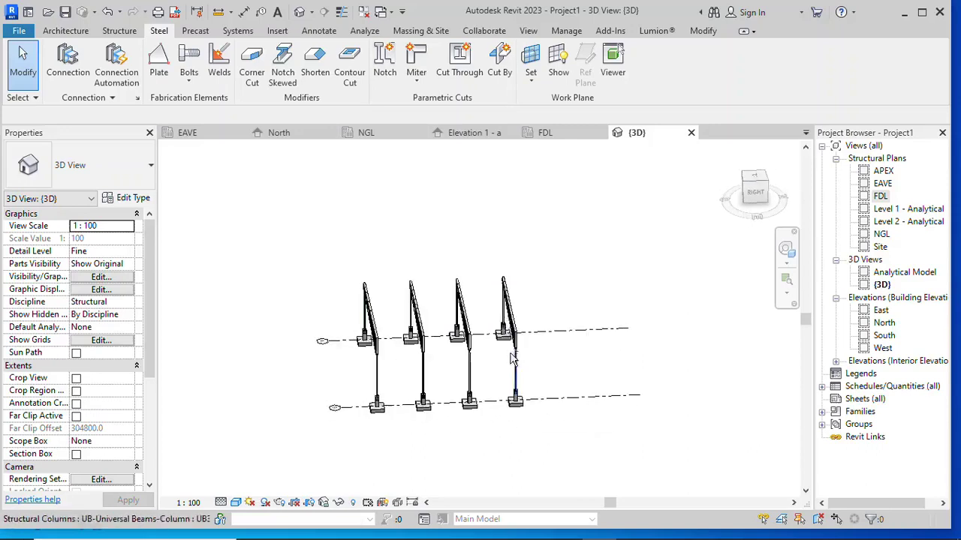
pyautogui.moveTo(476, 241); pyautogui.dragTo(517, 307)
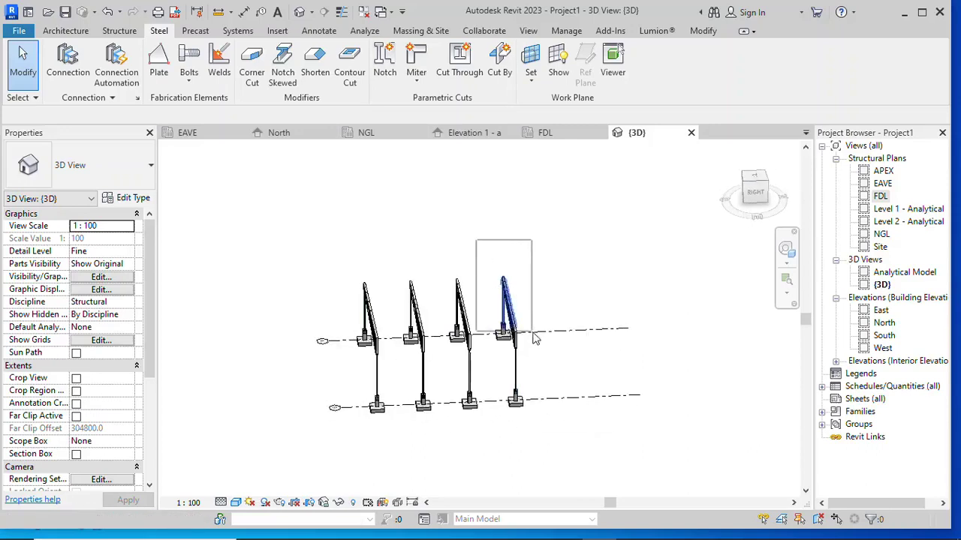
pyautogui.moveTo(542, 347); pyautogui.dragTo(566, 367)
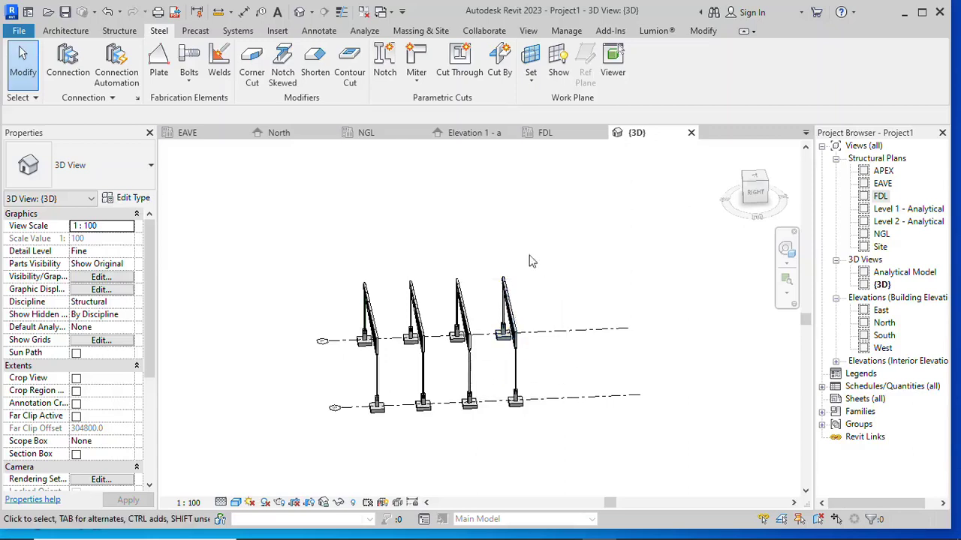
pyautogui.keyDown('shift'); pyautogui.moveTo(530, 341); pyautogui.dragTo(537, 339, button='middle'); pyautogui.keyUp('shift')
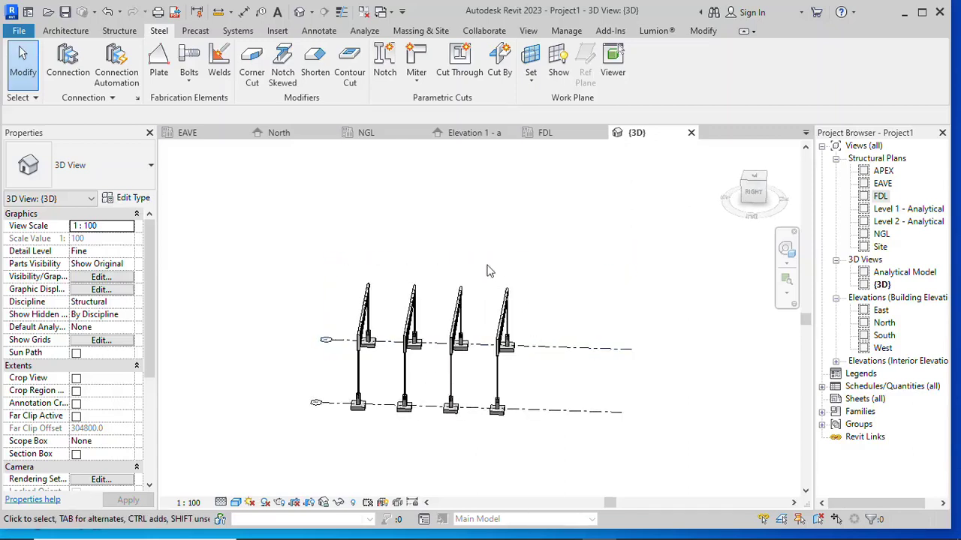
pyautogui.moveTo(486, 265); pyautogui.dragTo(547, 434)
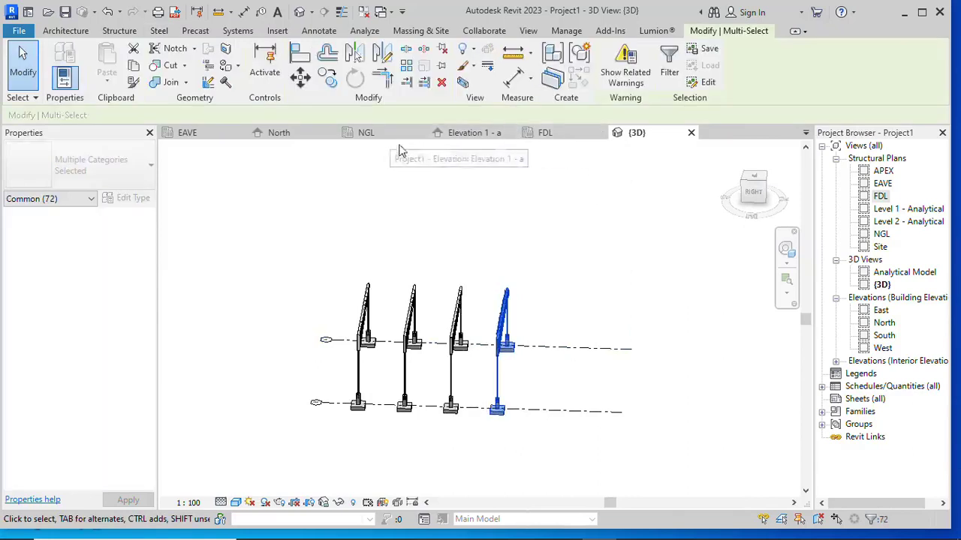
# On the NGL plan, copy the grid 4 frame 5000 up onto grid 5, unjoining elements.
pyautogui.click(366, 132)
pyautogui.scroll(-2, 412, 385)
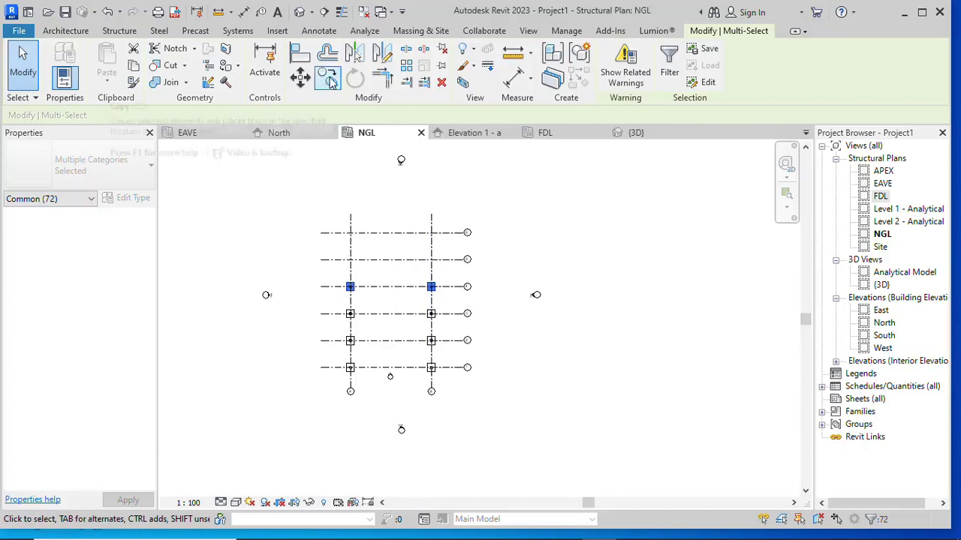
pyautogui.click(327, 78)
pyautogui.scroll(4, 458, 277)
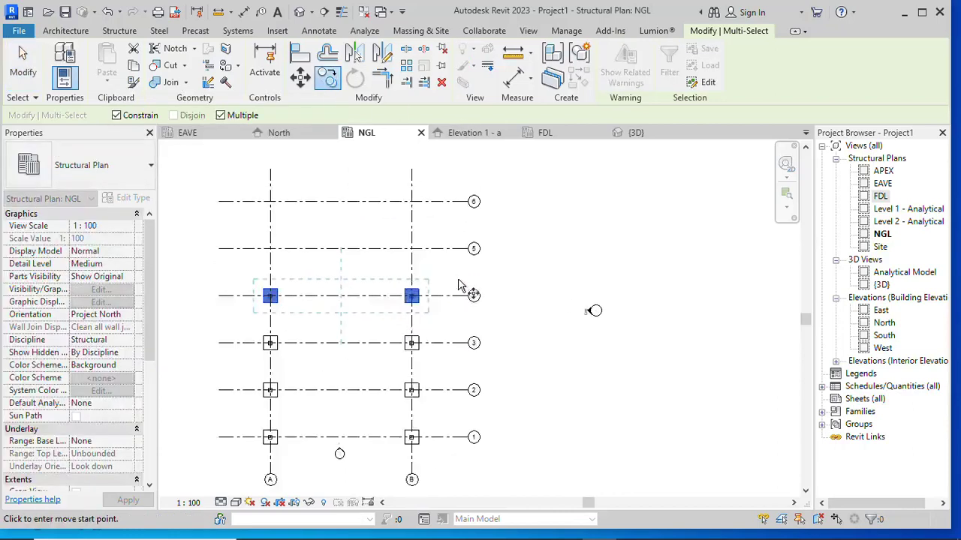
pyautogui.click(478, 295)
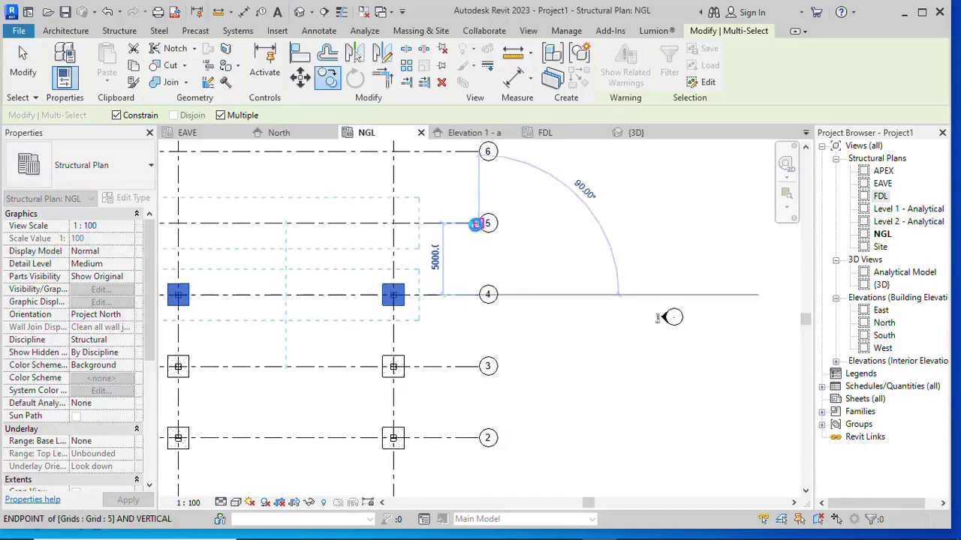
pyautogui.click(476, 225)
pyautogui.click(666, 446)
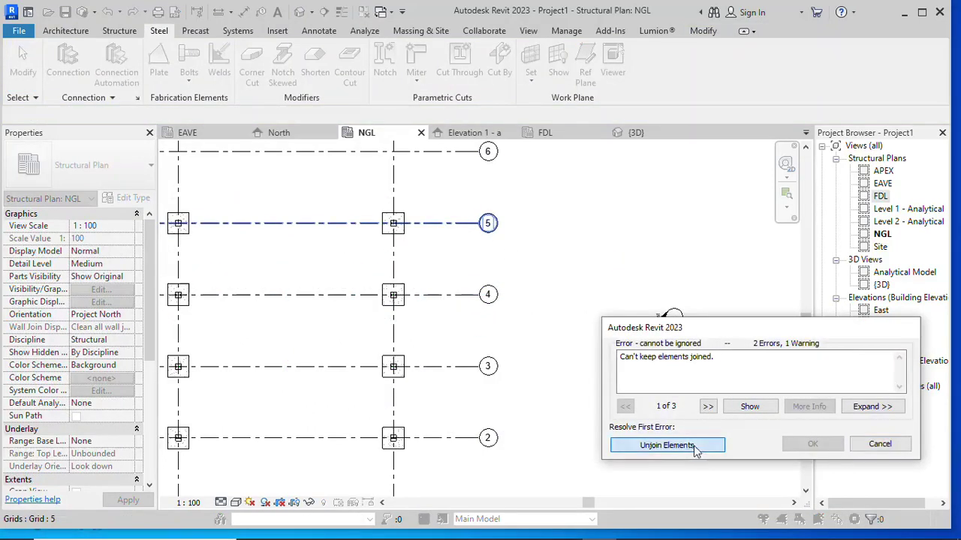
pyautogui.scroll(-2, 499, 402)
pyautogui.scroll(1, 438, 311)
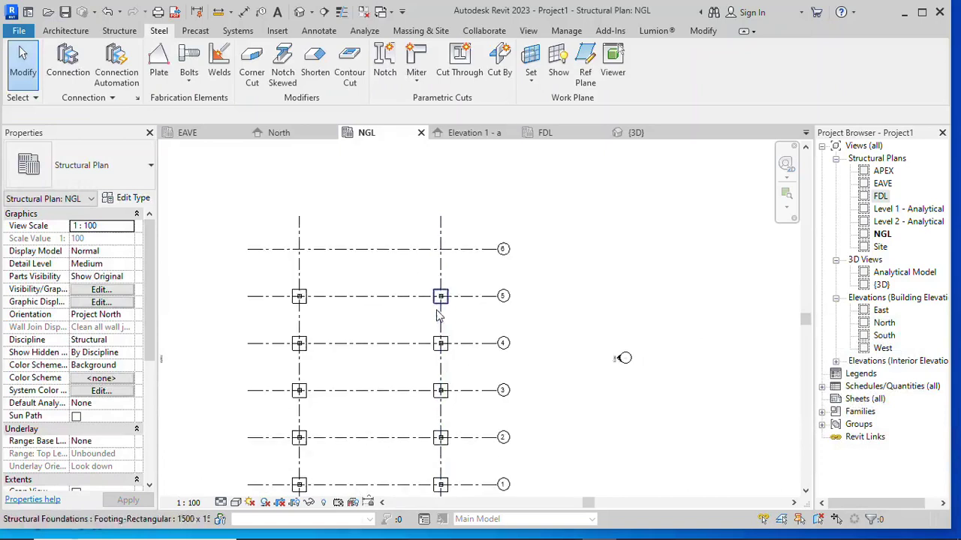
# Select the grid 5 frame in 3D and copy it 5000 onto grid 6, unjoining elements.
pyautogui.click(636, 134)
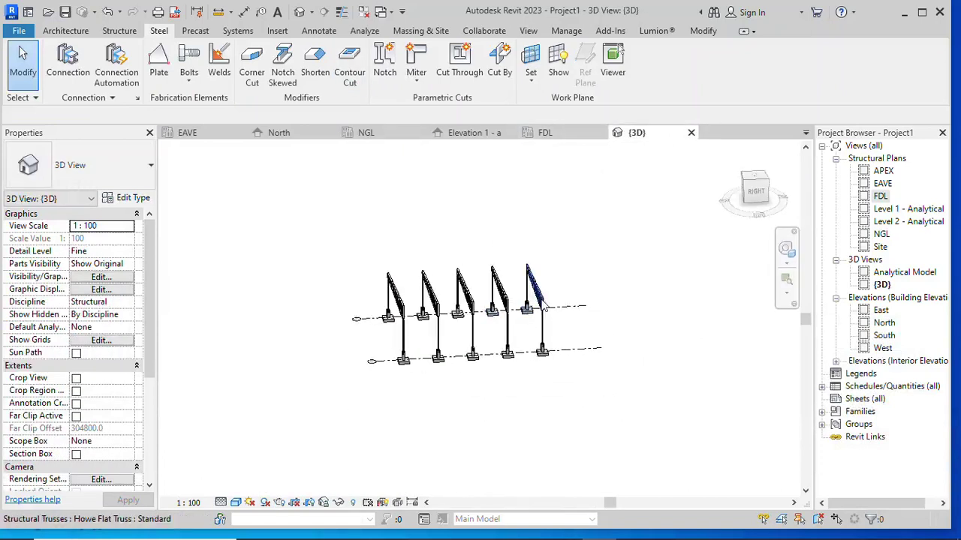
pyautogui.keyDown('shift'); pyautogui.moveTo(546, 300); pyautogui.dragTo(534, 284, button='middle'); pyautogui.keyUp('shift')
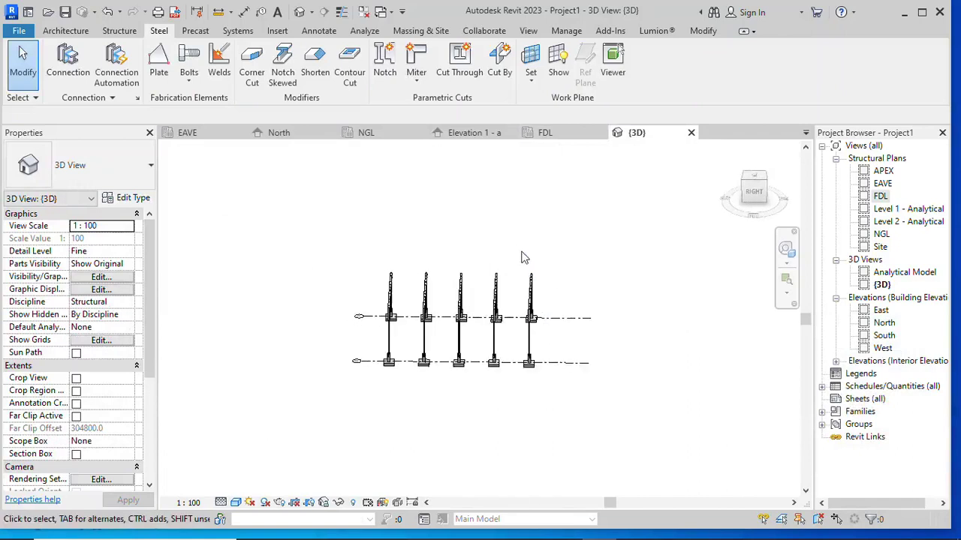
pyautogui.moveTo(532, 277); pyautogui.dragTo(573, 395)
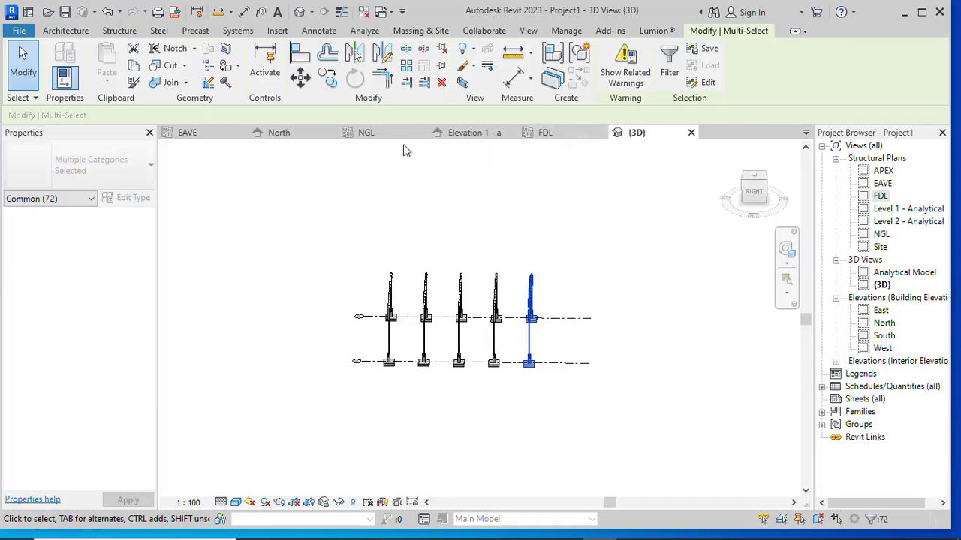
pyautogui.click(366, 133)
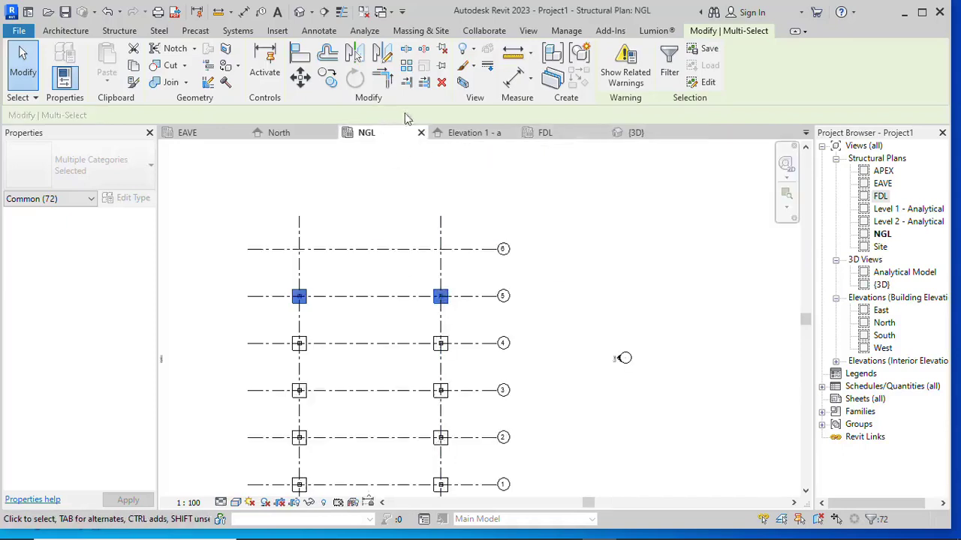
pyautogui.click(328, 78)
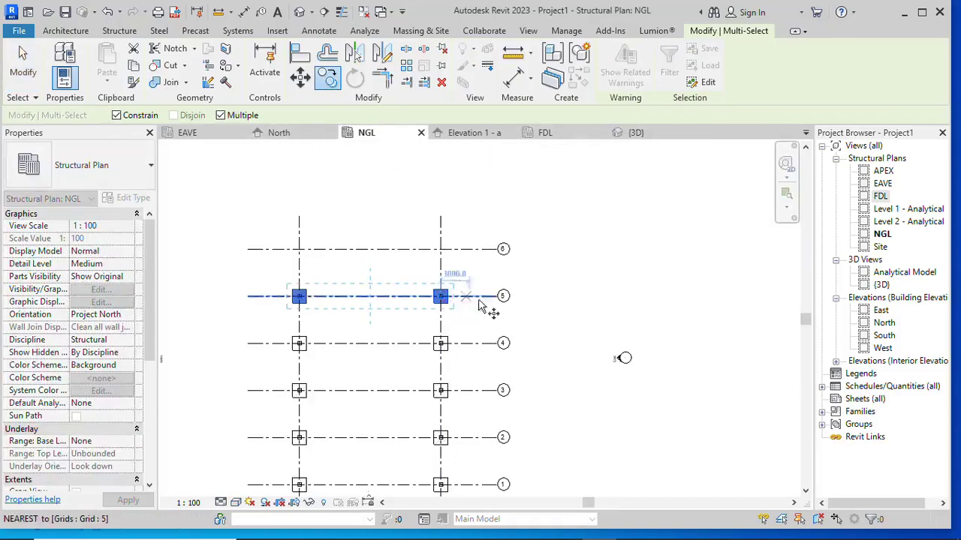
pyautogui.click(495, 298)
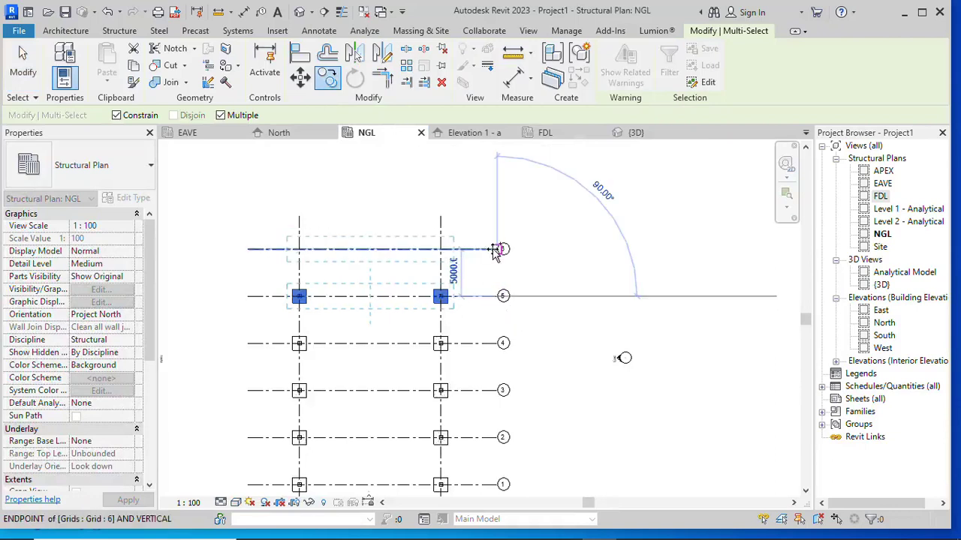
pyautogui.click(493, 250)
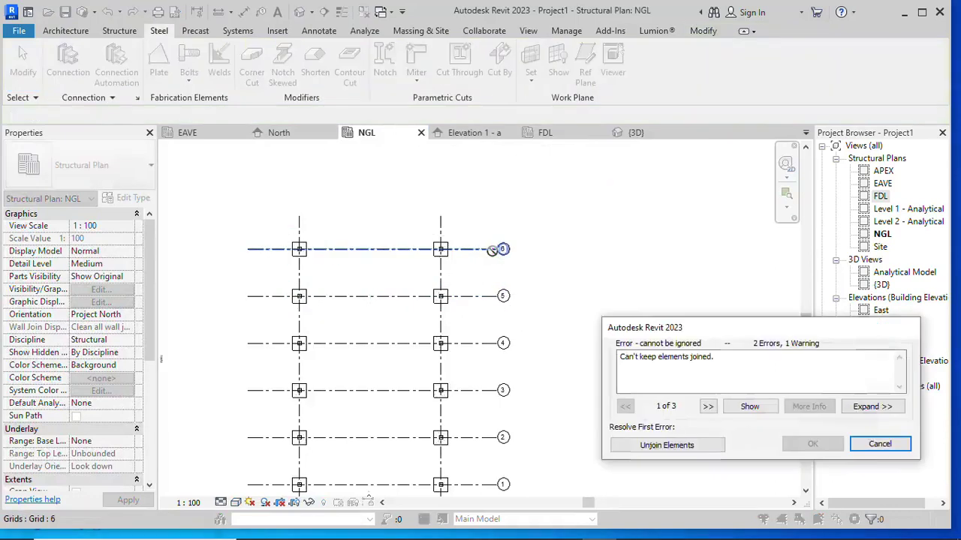
pyautogui.click(697, 447)
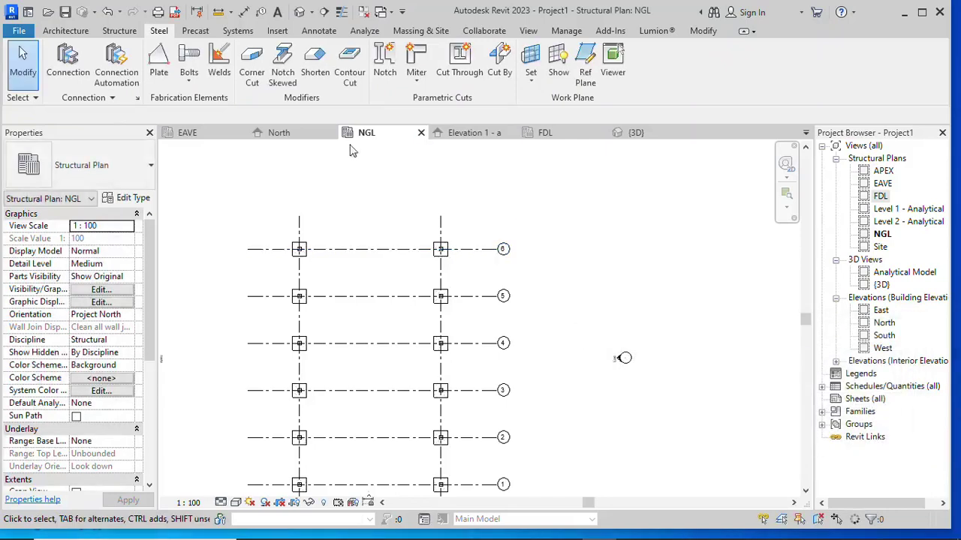
# Bring up the 3D view and orbit it into an isometric view of the frames.
pyautogui.click(636, 132)
pyautogui.keyDown('shift'); pyautogui.moveTo(460, 368); pyautogui.dragTo(327, 351, button='middle'); pyautogui.keyUp('shift')
pyautogui.scroll(5, 569, 347)
pyautogui.scroll(3, 413, 291)
pyautogui.scroll(4, 360, 300)
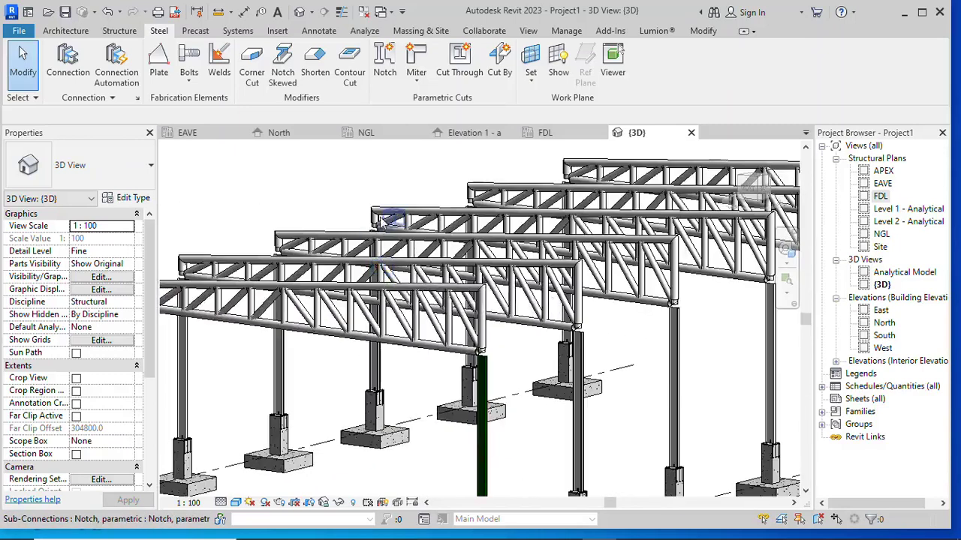
pyautogui.scroll(-3, 384, 226)
pyautogui.keyDown('shift'); pyautogui.moveTo(385, 225); pyautogui.dragTo(439, 330, button='middle'); pyautogui.keyUp('shift')
pyautogui.scroll(-2, 461, 256)
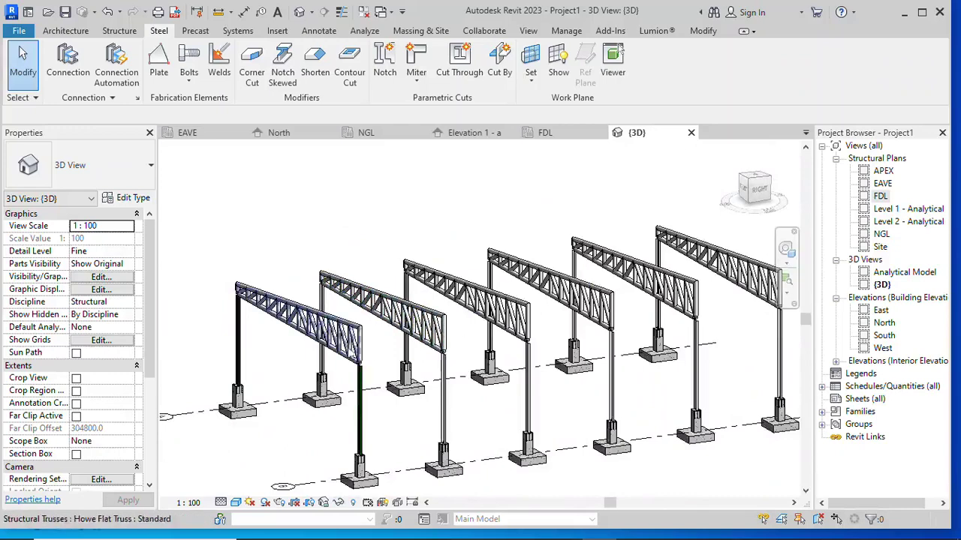
# Inspect the six truss frames from oblique angles, ending on a front-right corner view.
pyautogui.keyDown('shift'); pyautogui.moveTo(379, 327); pyautogui.dragTo(443, 299, button='middle'); pyautogui.keyUp('shift')
pyautogui.scroll(4, 428, 344)
pyautogui.scroll(-5, 427, 344)
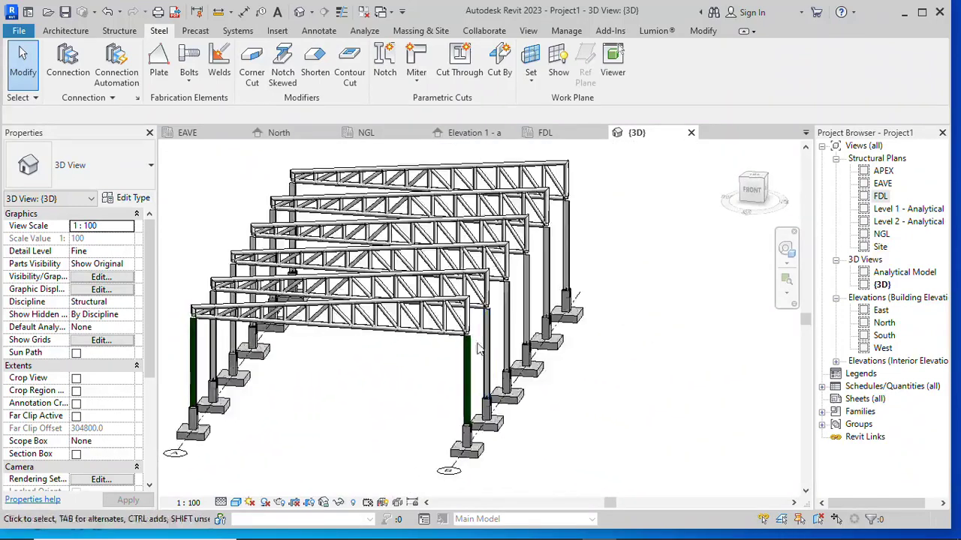
pyautogui.scroll(6, 443, 297)
pyautogui.scroll(2, 450, 302)
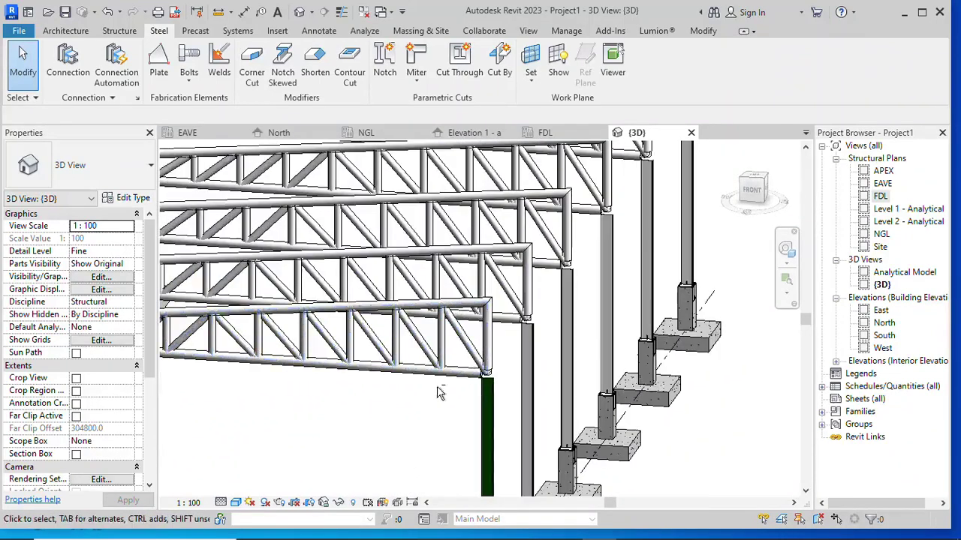
pyautogui.keyDown('shift'); pyautogui.moveTo(507, 358); pyautogui.dragTo(468, 371, button='middle'); pyautogui.keyUp('shift')
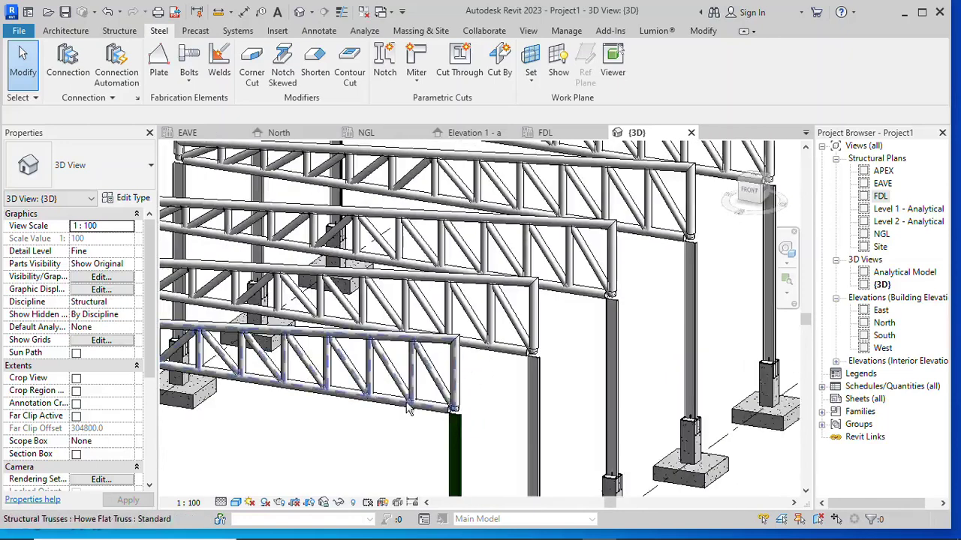
pyautogui.scroll(-5, 488, 364)
pyautogui.keyDown('shift'); pyautogui.moveTo(493, 359); pyautogui.dragTo(551, 385, button='middle'); pyautogui.keyUp('shift')
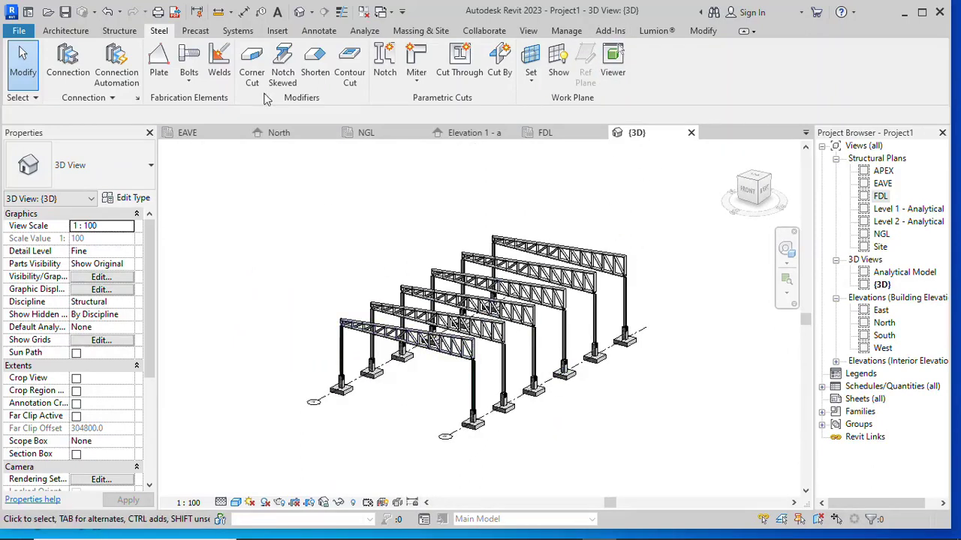
# Switch to Elevation 1 - a, zoom on the sloped truss, and start a reference plane.
pyautogui.click(469, 133)
pyautogui.scroll(3, 499, 321)
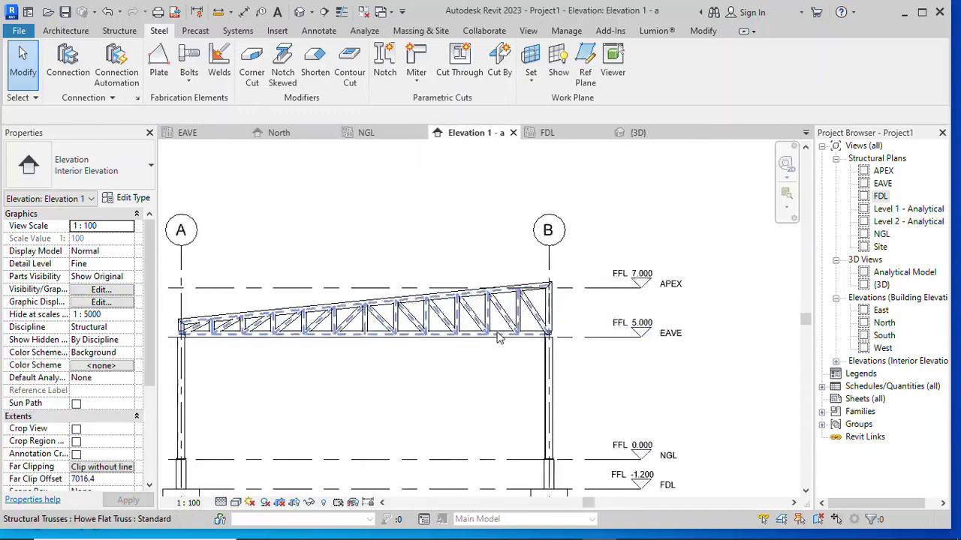
pyautogui.scroll(-1, 507, 295)
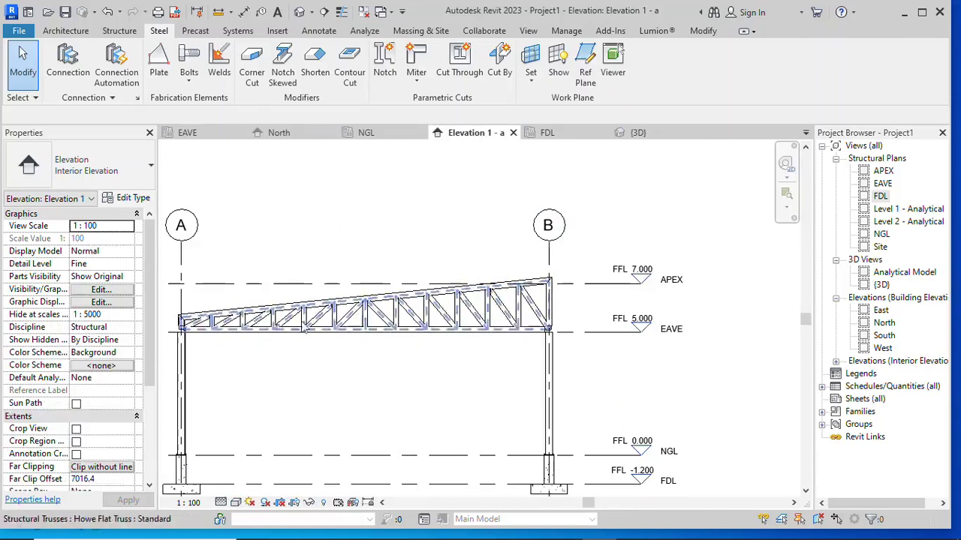
pyautogui.click(586, 70)
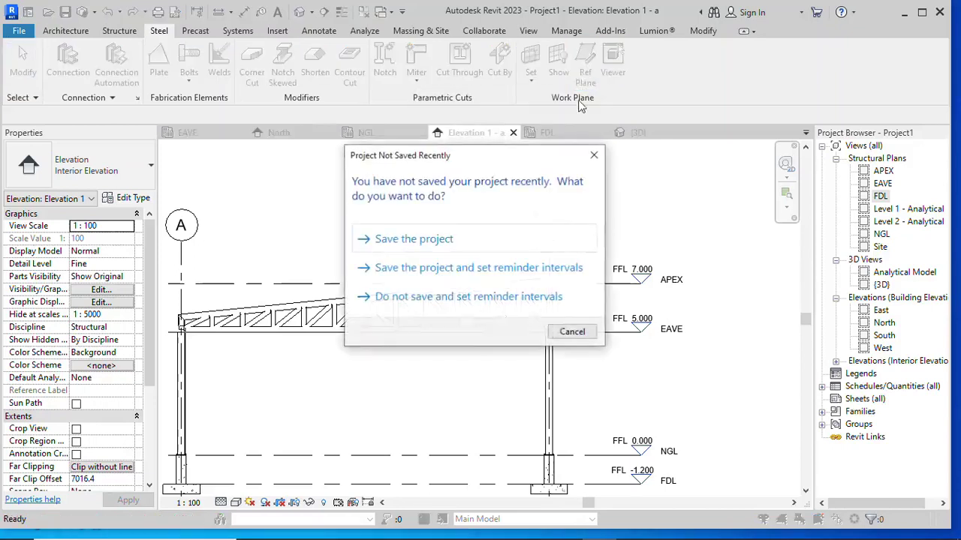
# Dismiss the save reminder and create reference plane 'mp' from the truss top chord.
pyautogui.click(568, 331)
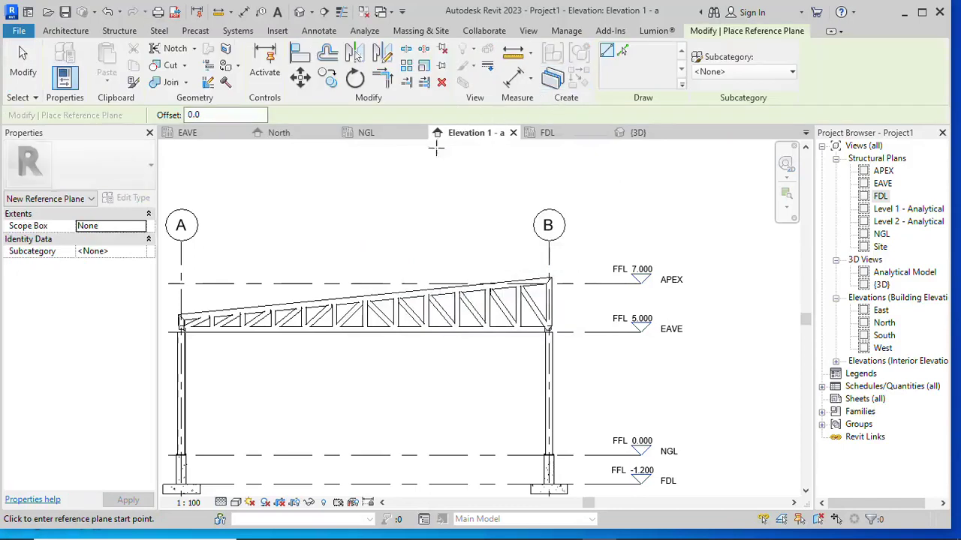
pyautogui.scroll(5, 548, 280)
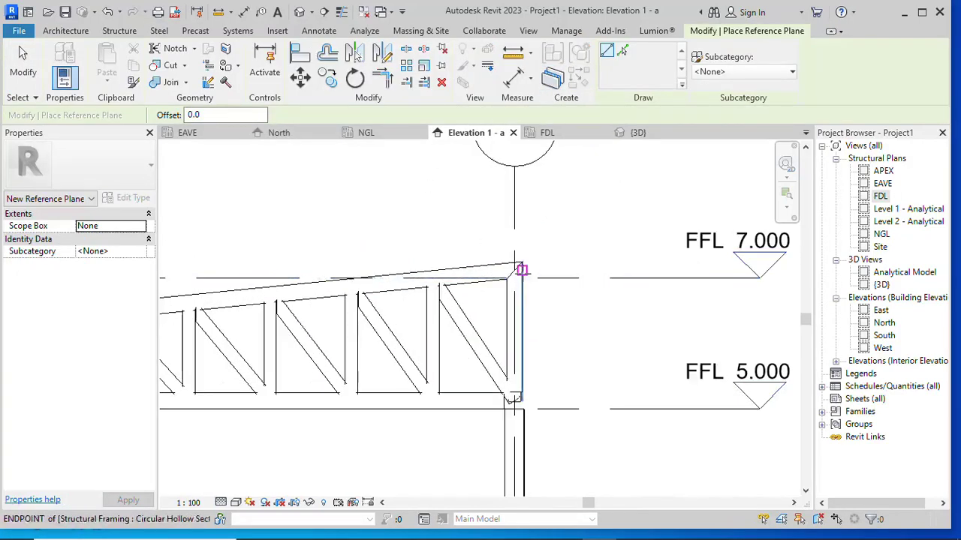
pyautogui.click(622, 52)
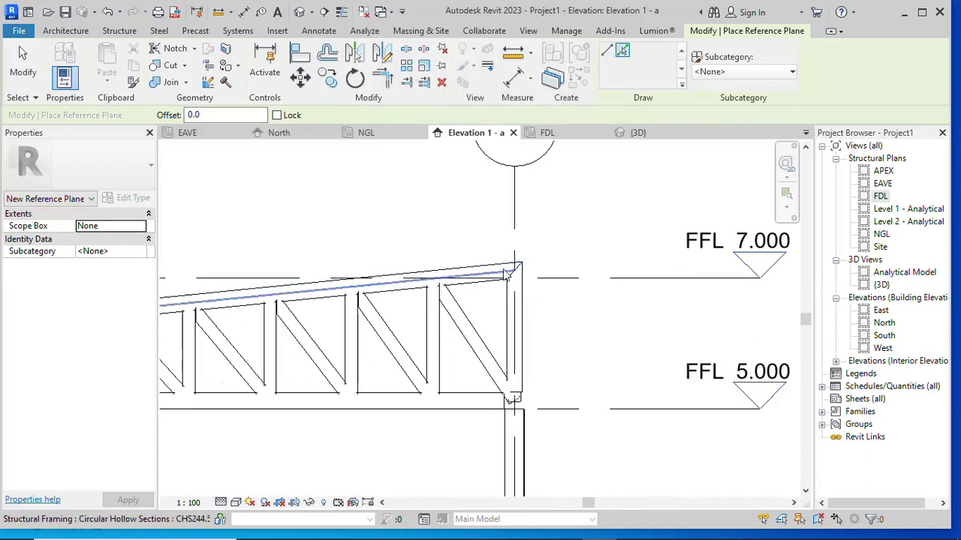
pyautogui.click(513, 268)
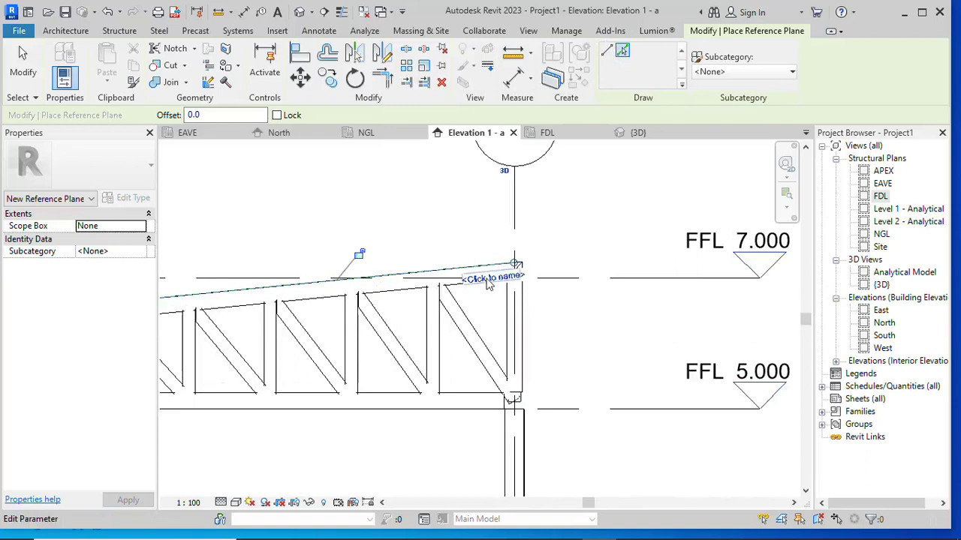
pyautogui.click(488, 279)
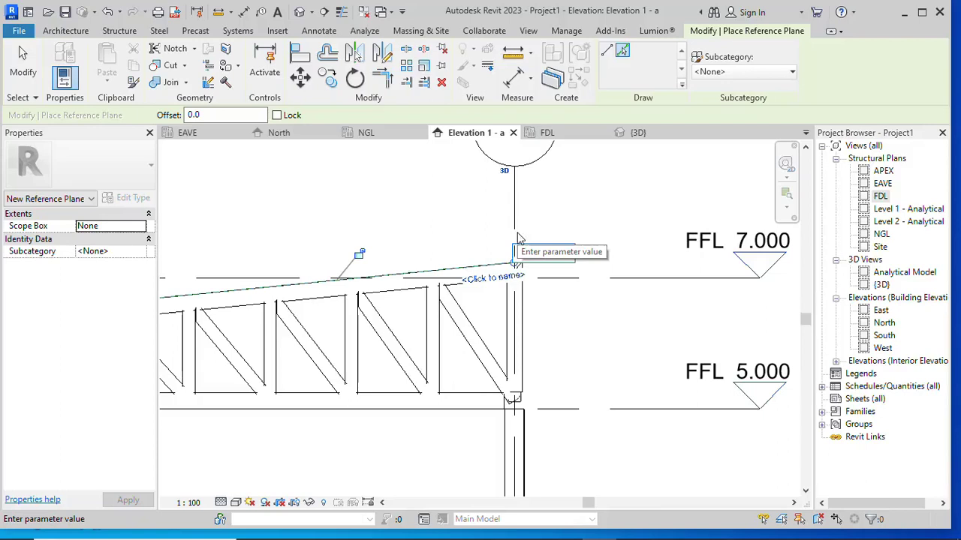
pyautogui.write('mp')
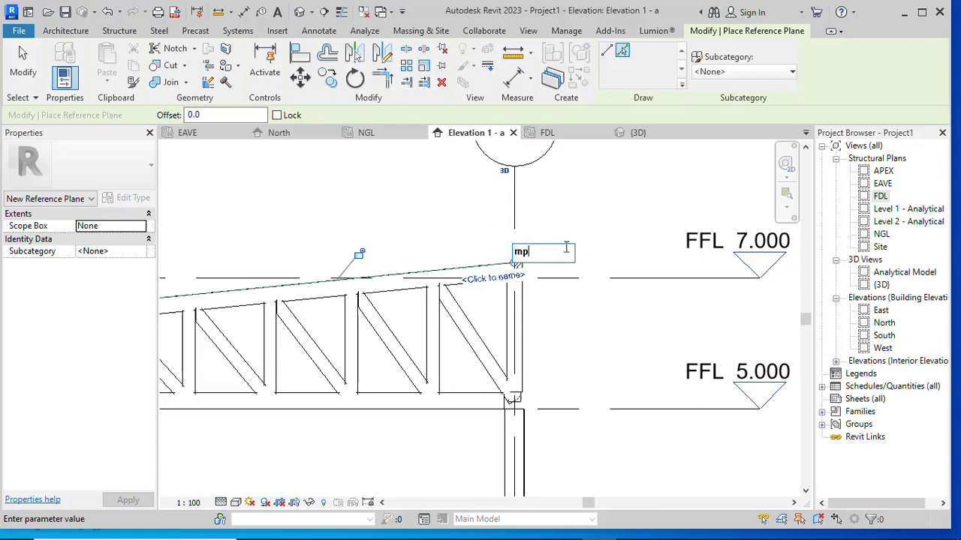
pyautogui.press('Return')
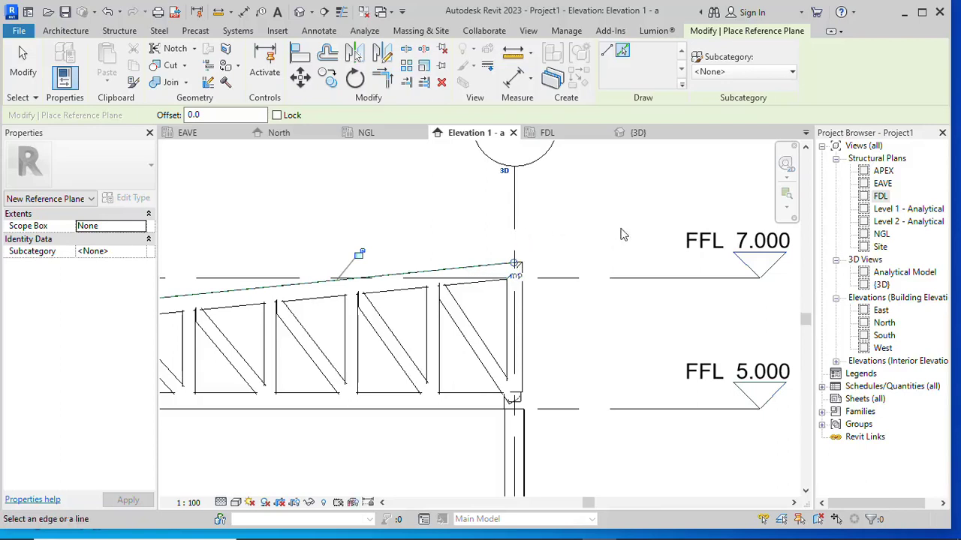
# Extend plane mp past column A and sketch another reference plane at grid B.
pyautogui.scroll(-5, 612, 233)
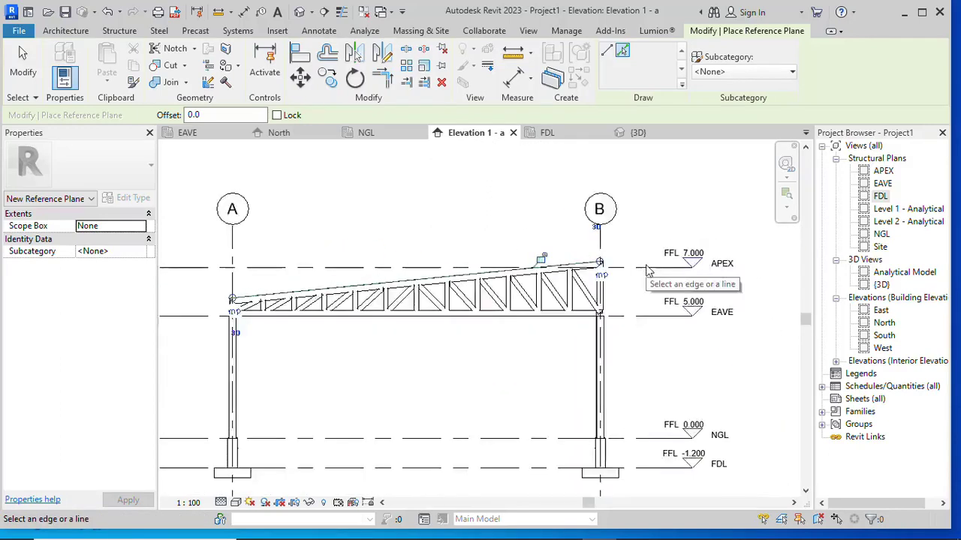
pyautogui.scroll(5, 355, 311)
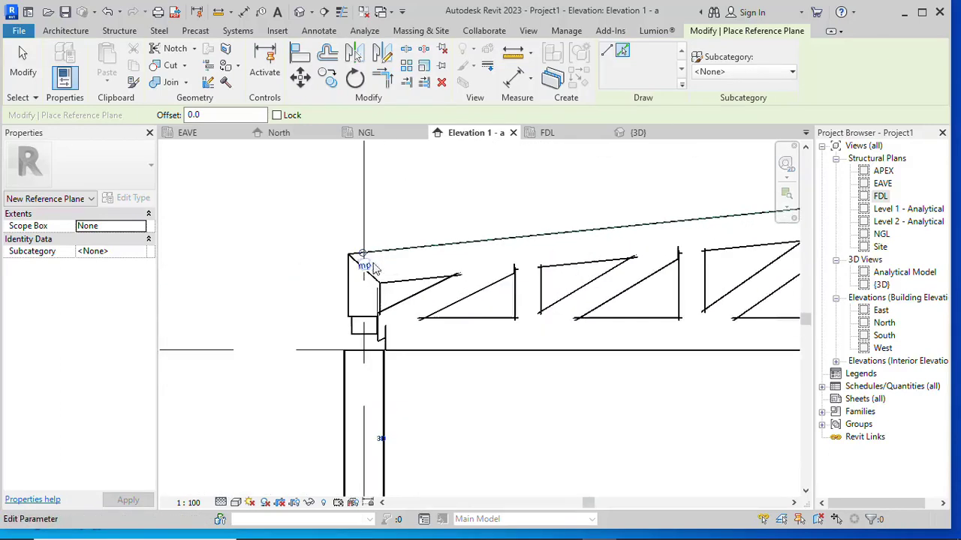
pyautogui.moveTo(364, 259); pyautogui.dragTo(299, 258)
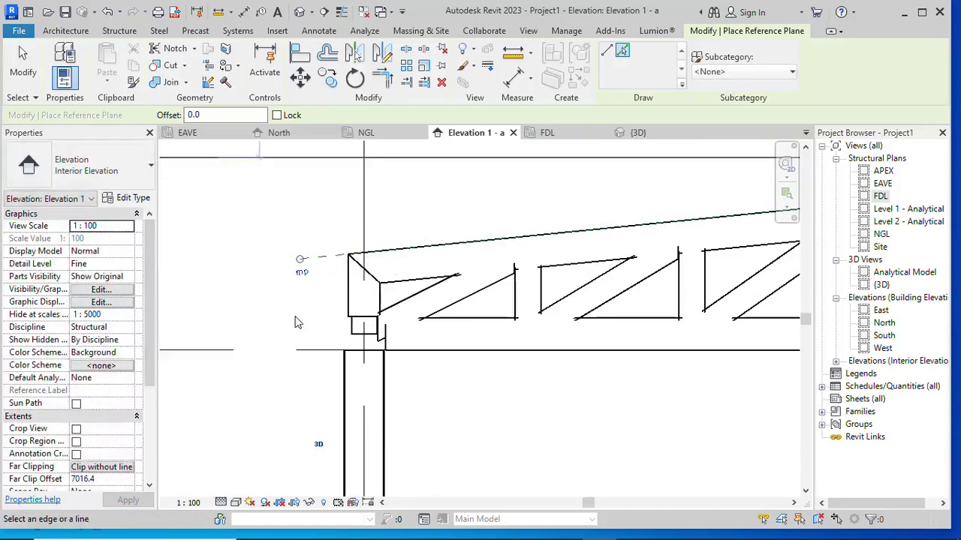
pyautogui.scroll(-2, 224, 290)
pyautogui.scroll(-4, 224, 290)
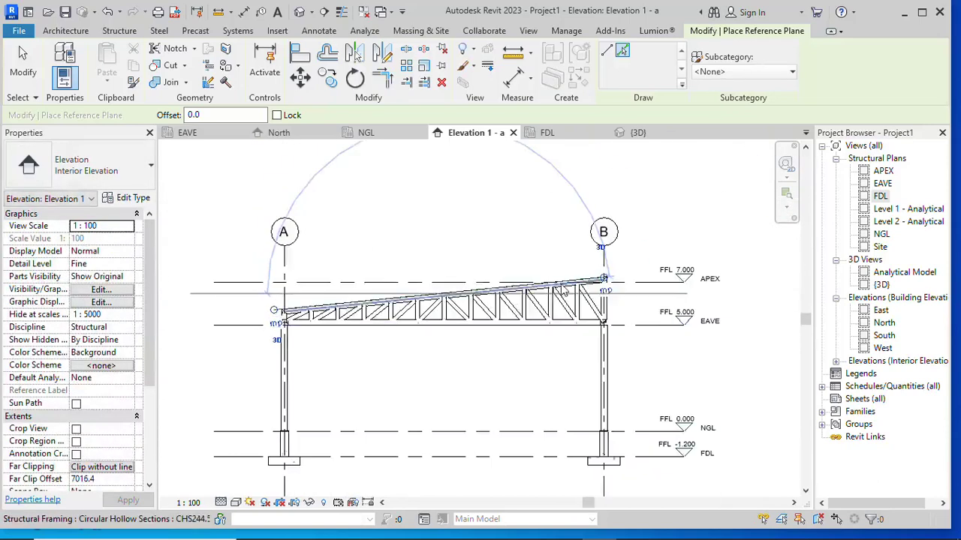
pyautogui.scroll(2, 624, 291)
pyautogui.scroll(5, 623, 291)
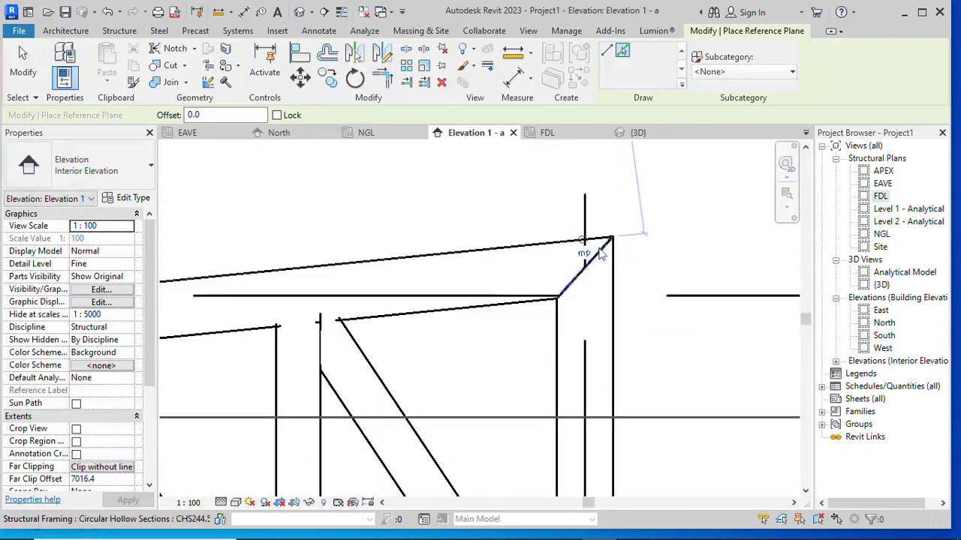
pyautogui.click(584, 242)
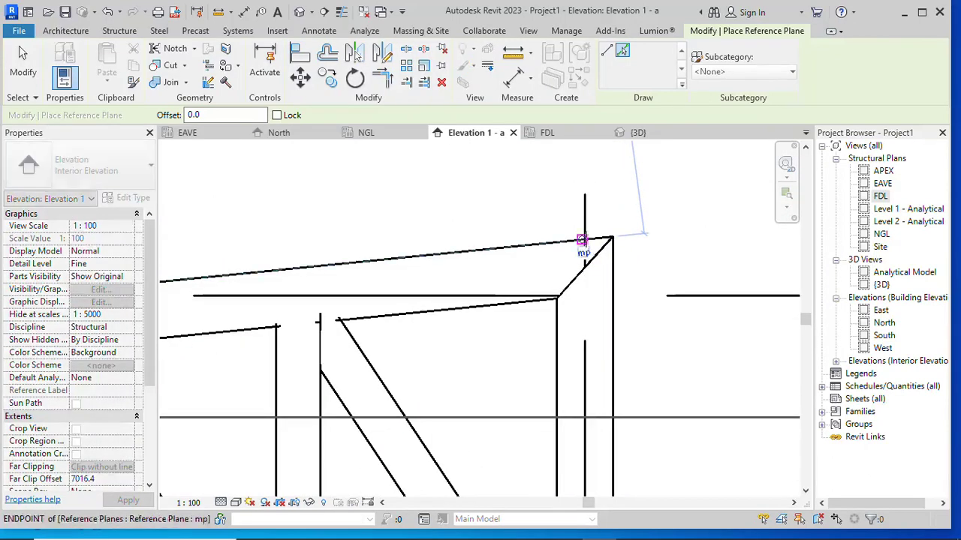
pyautogui.click(633, 233)
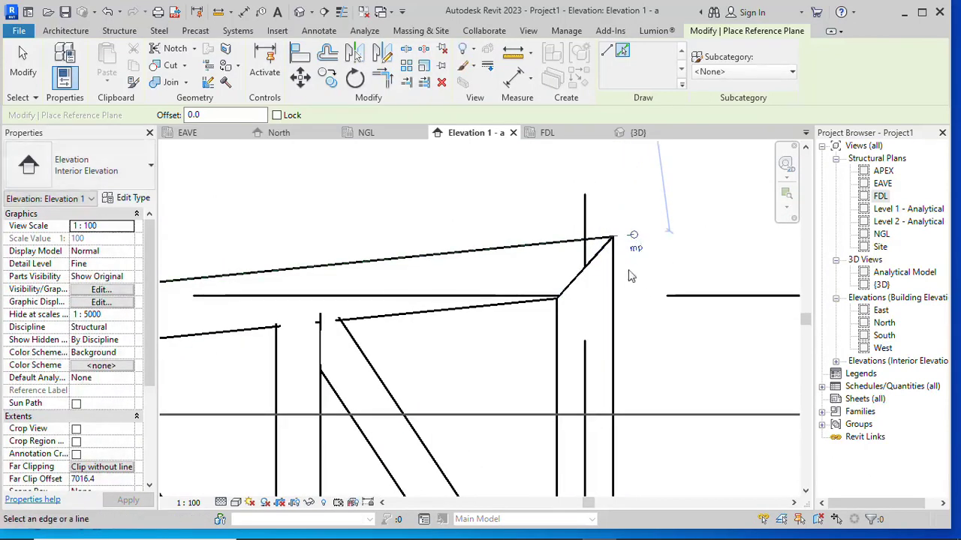
pyautogui.scroll(-6, 631, 276)
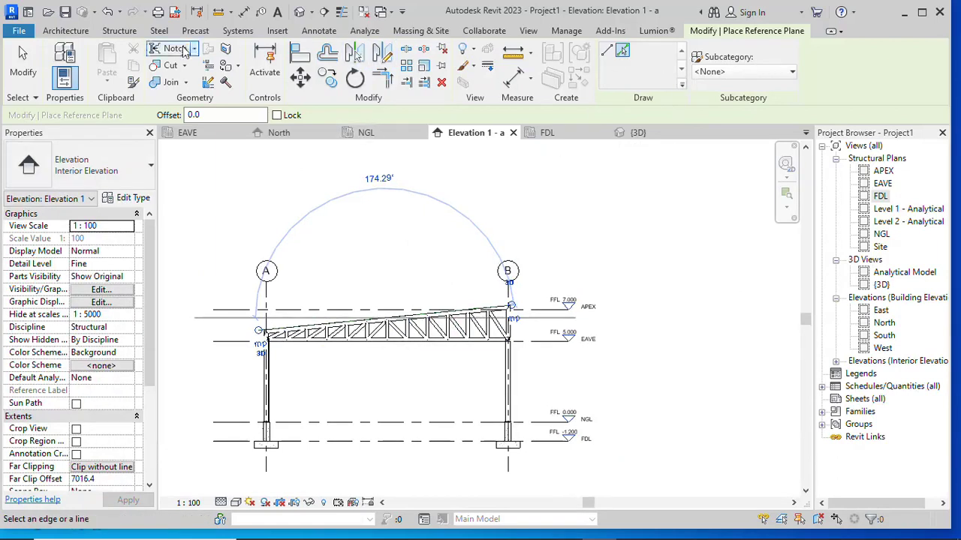
# In the 3D view, check the work plane settings and toggle the work plane grid.
pyautogui.click(66, 31)
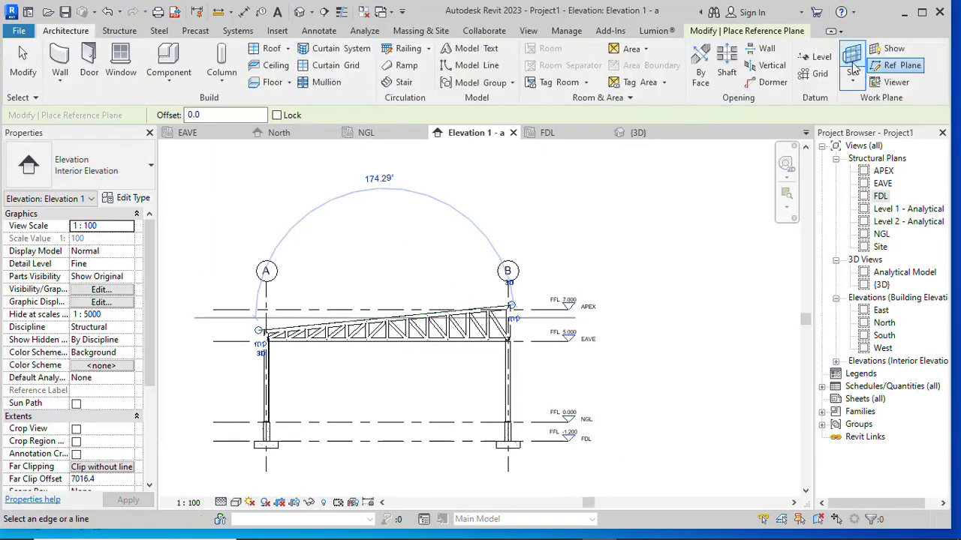
pyautogui.click(852, 67)
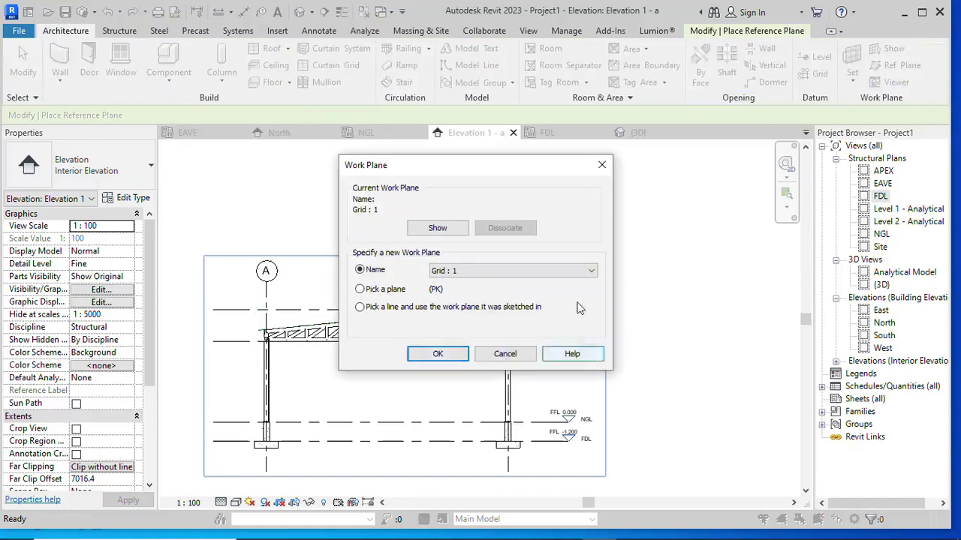
pyautogui.click(602, 165)
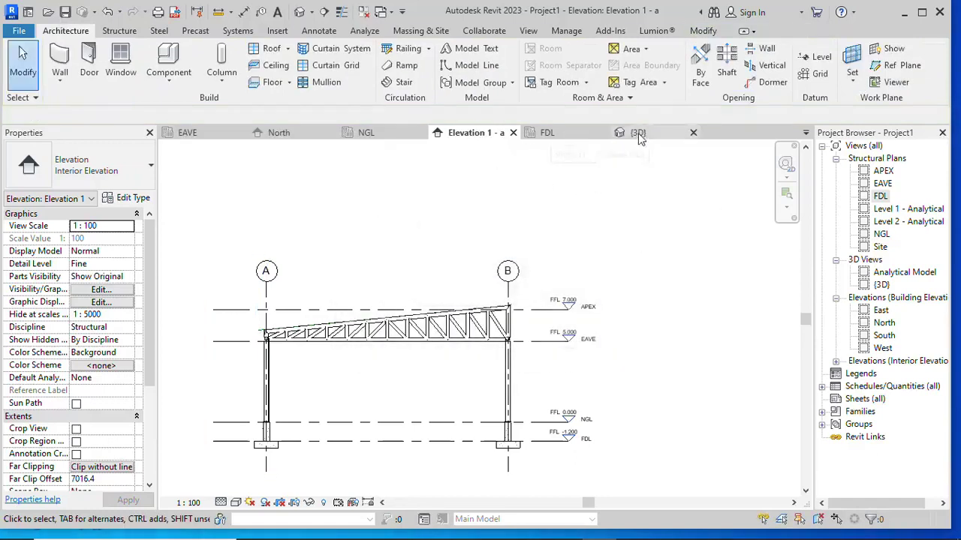
pyautogui.click(637, 133)
pyautogui.click(856, 67)
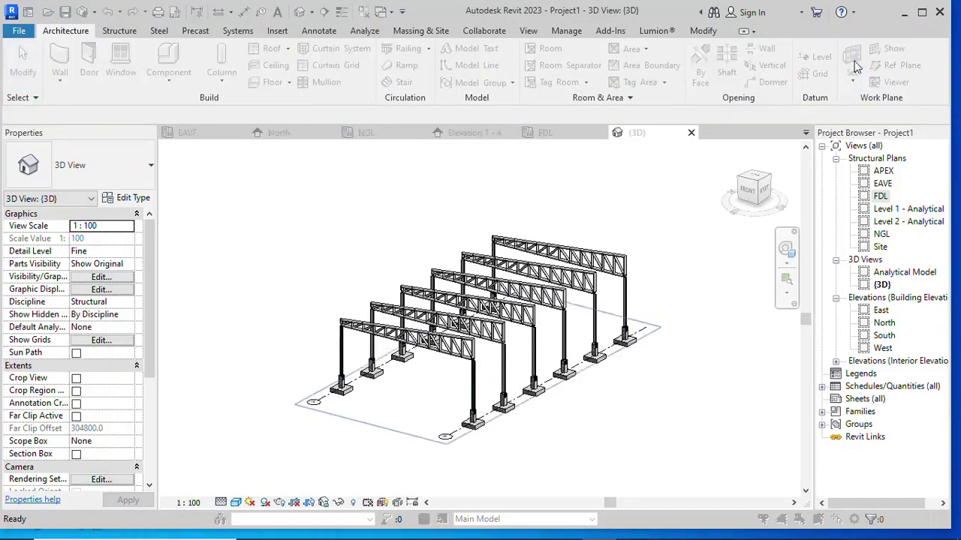
pyautogui.click(510, 356)
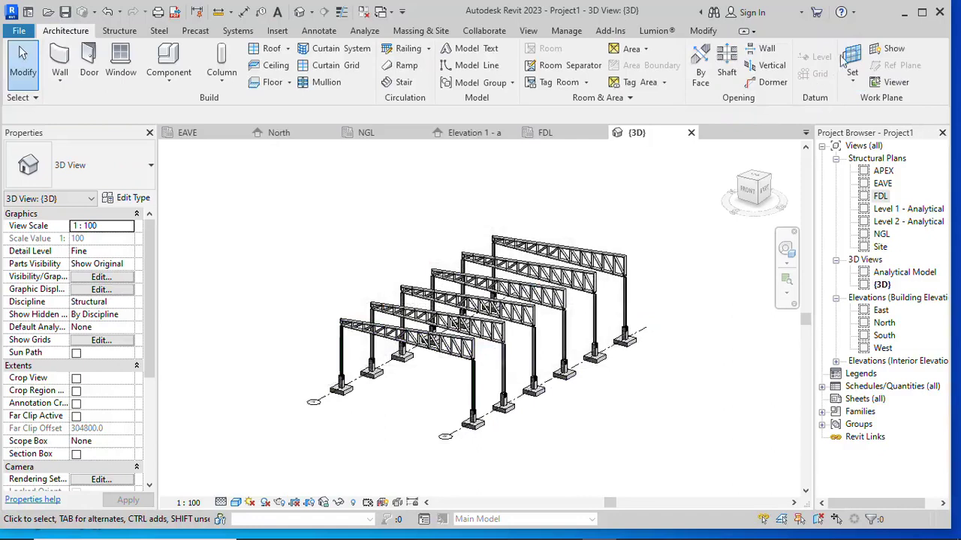
pyautogui.click(854, 61)
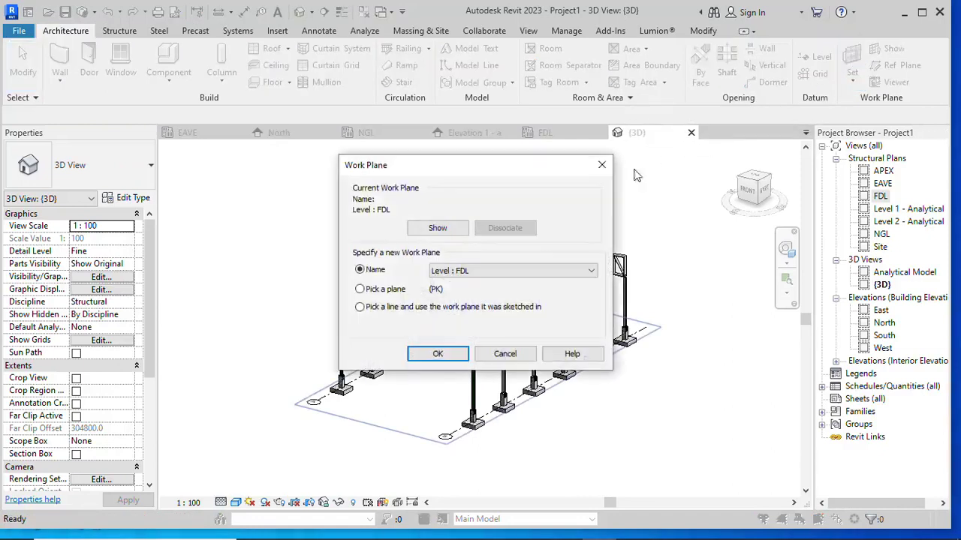
pyautogui.click(598, 169)
pyautogui.click(888, 48)
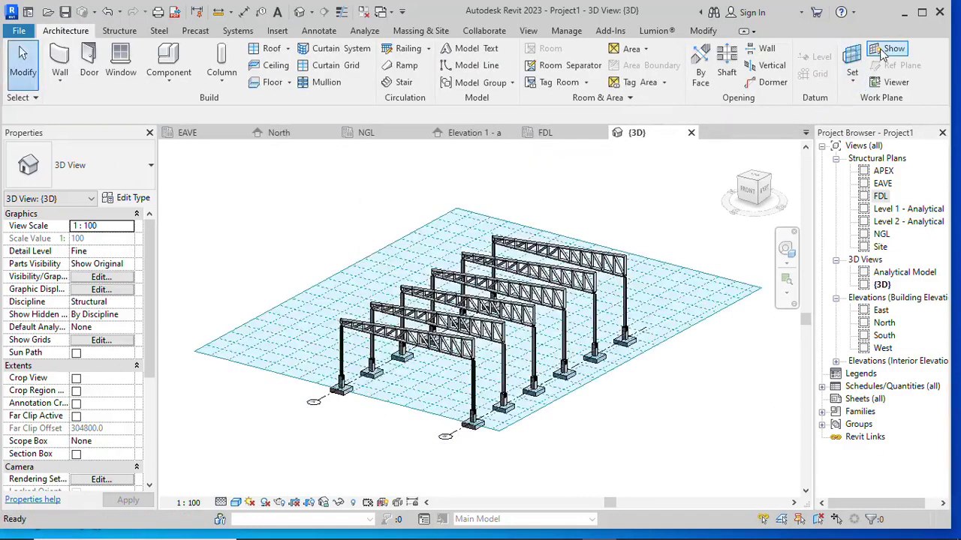
pyautogui.keyDown('shift'); pyautogui.moveTo(646, 240); pyautogui.dragTo(566, 373, button='middle'); pyautogui.keyUp('shift')
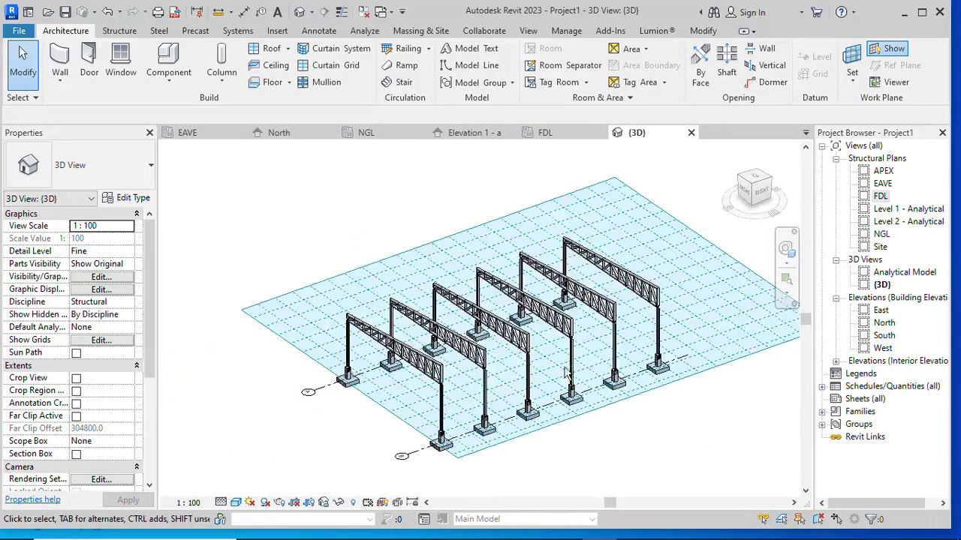
pyautogui.click(890, 48)
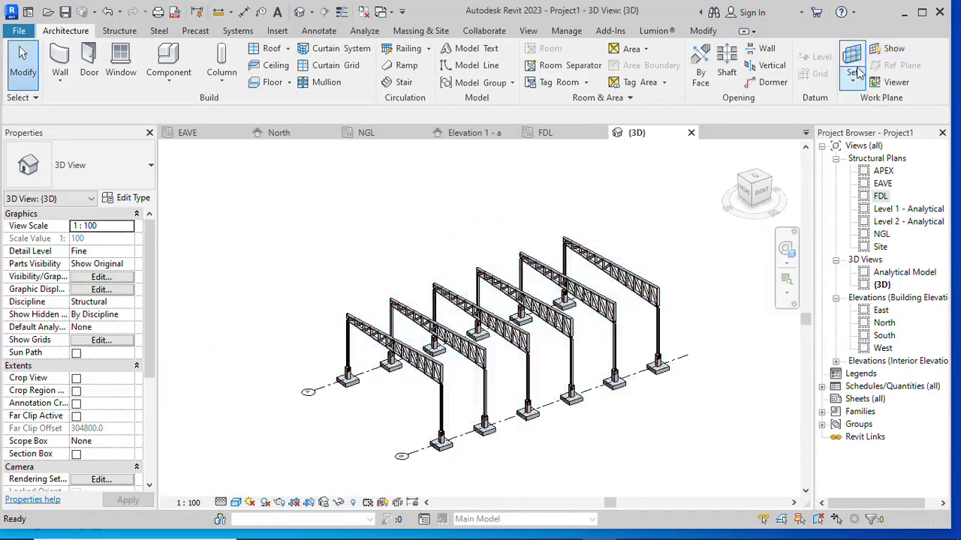
# Set the active work plane to Reference Plane : mp.
pyautogui.click(852, 71)
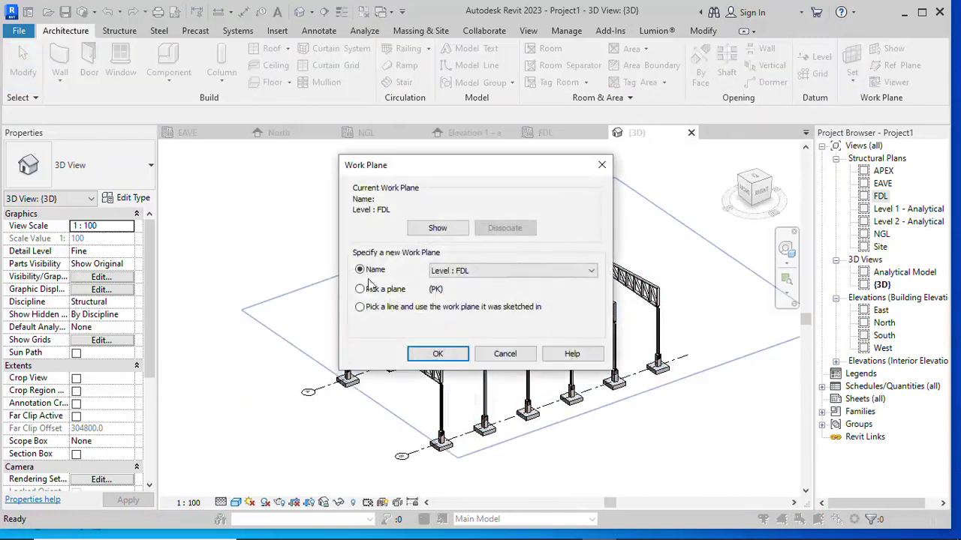
pyautogui.click(504, 272)
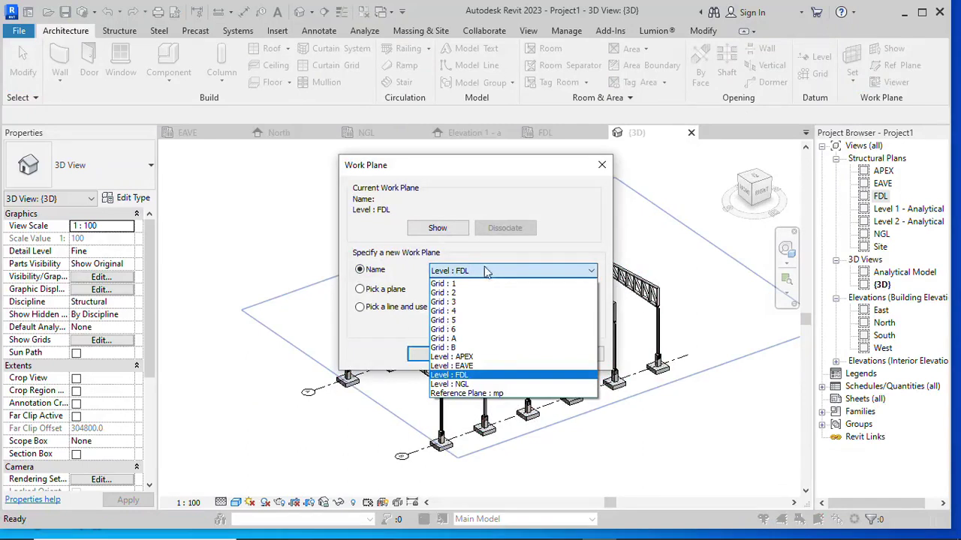
pyautogui.click(473, 393)
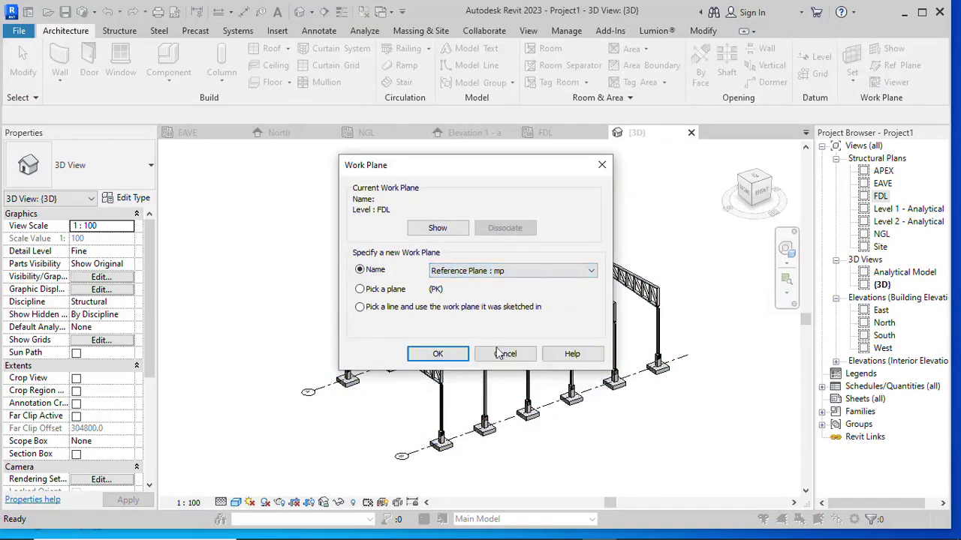
pyautogui.click(440, 355)
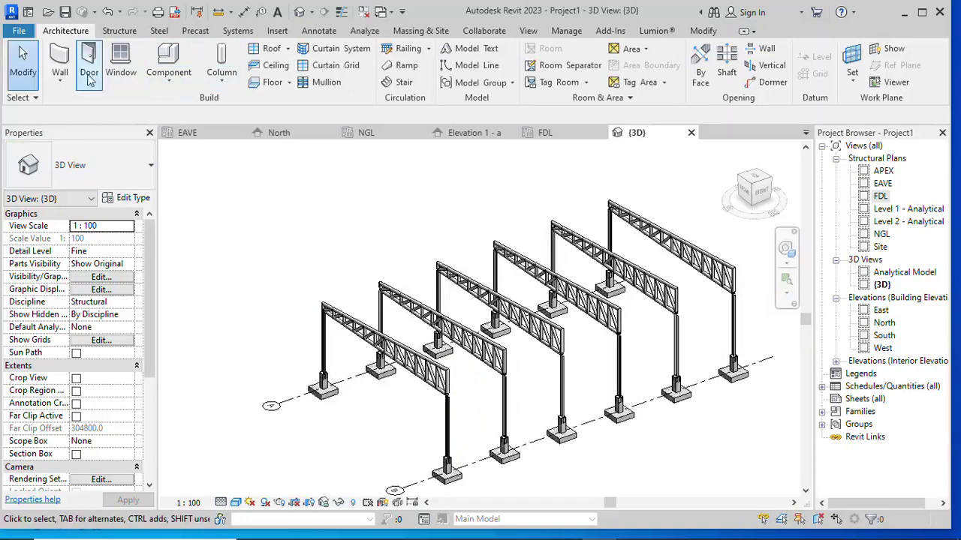
# Start a structural beam using the Circular Hollow Sections CHS193.7x12.5 type.
pyautogui.click(120, 31)
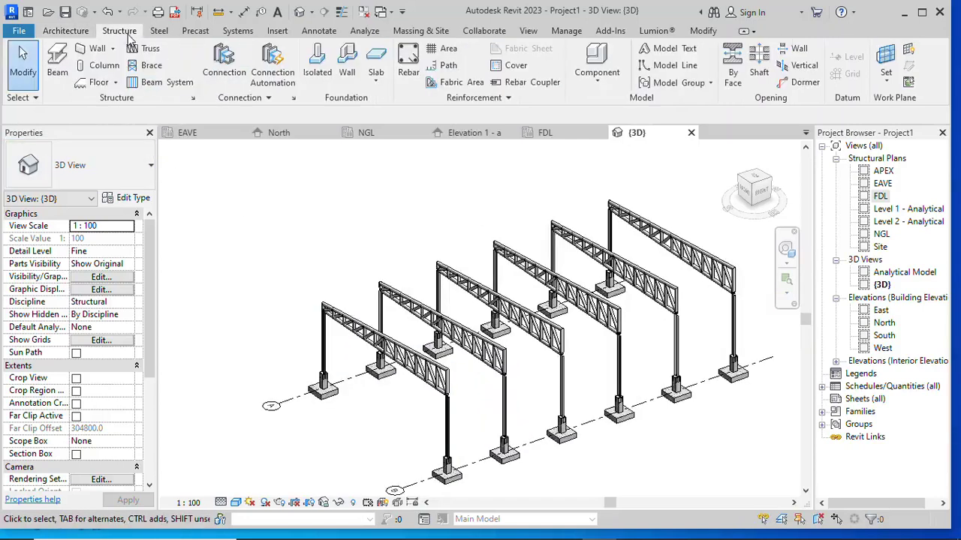
pyautogui.click(59, 67)
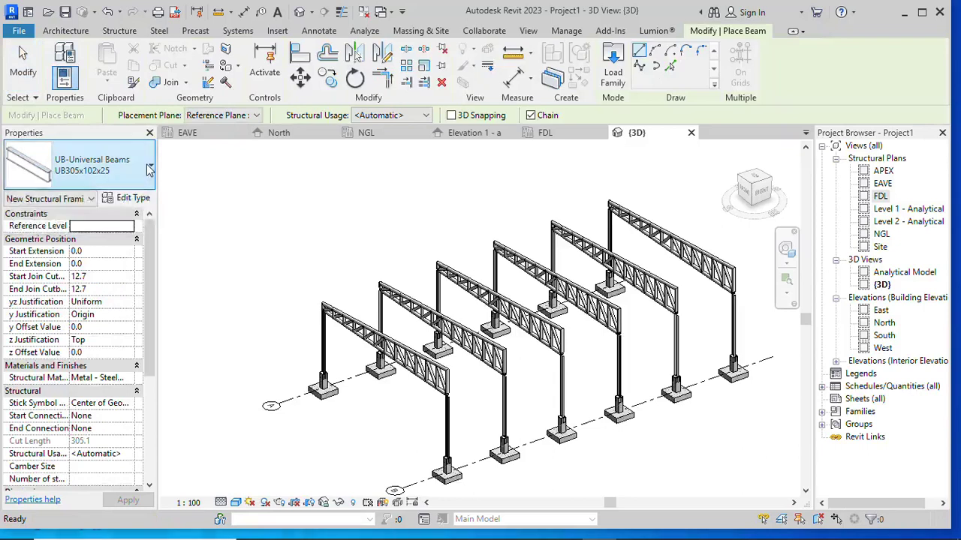
pyautogui.click(149, 170)
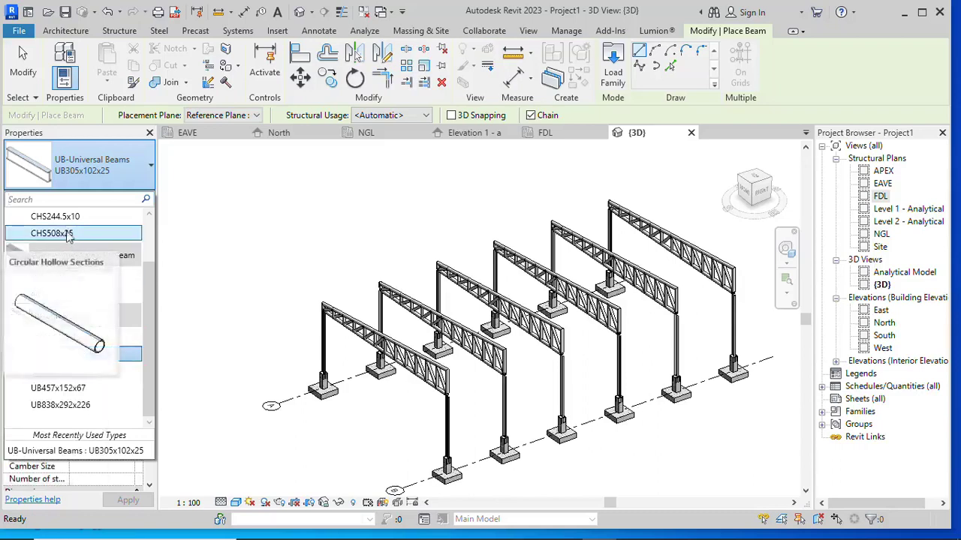
pyautogui.scroll(2, 70, 238)
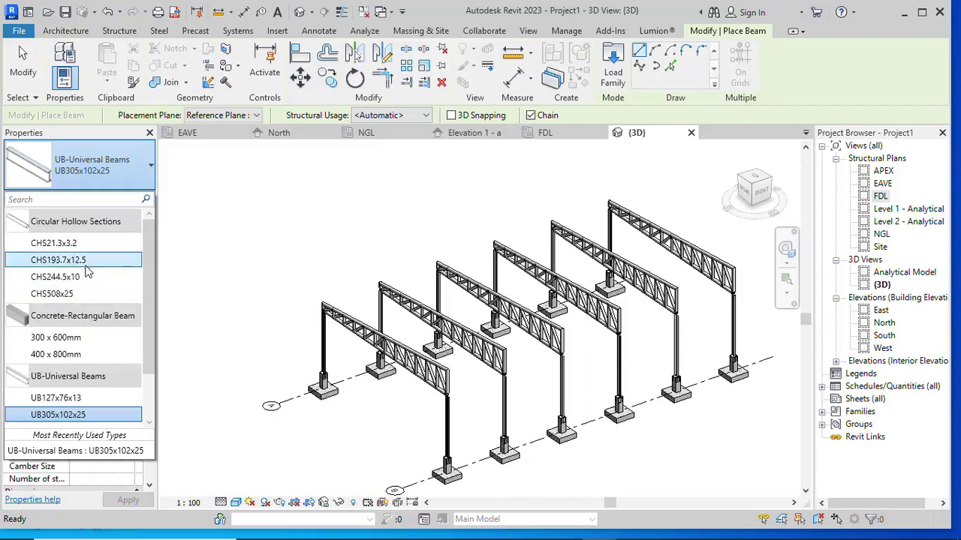
pyautogui.click(84, 260)
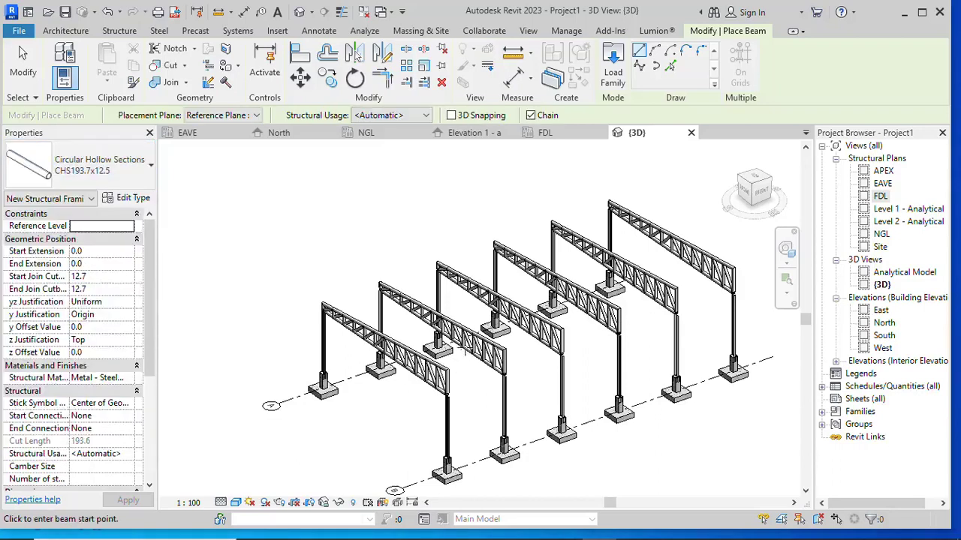
# Place a 5000 mm CHS193.7x12.5 purlin from one truss end to the next truss.
pyautogui.scroll(5, 447, 366)
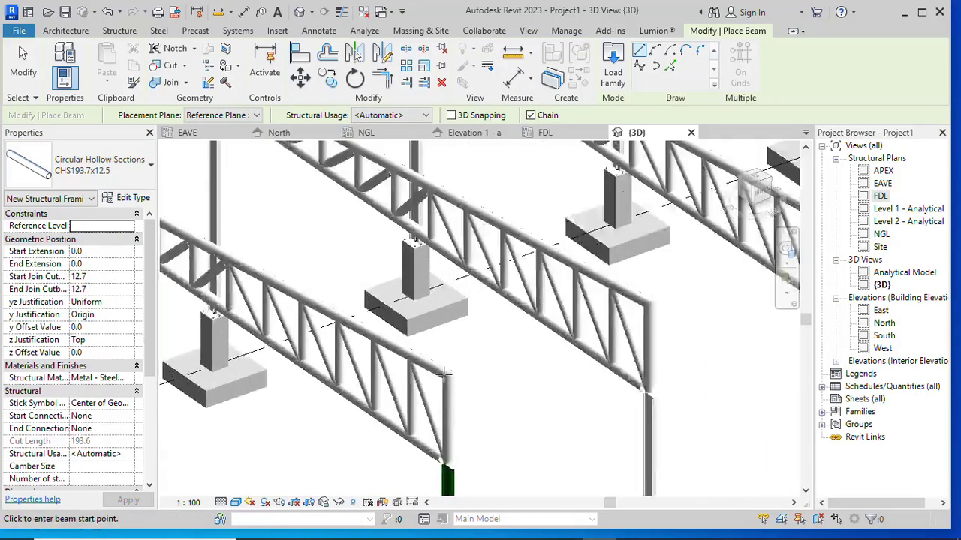
pyautogui.scroll(3, 445, 373)
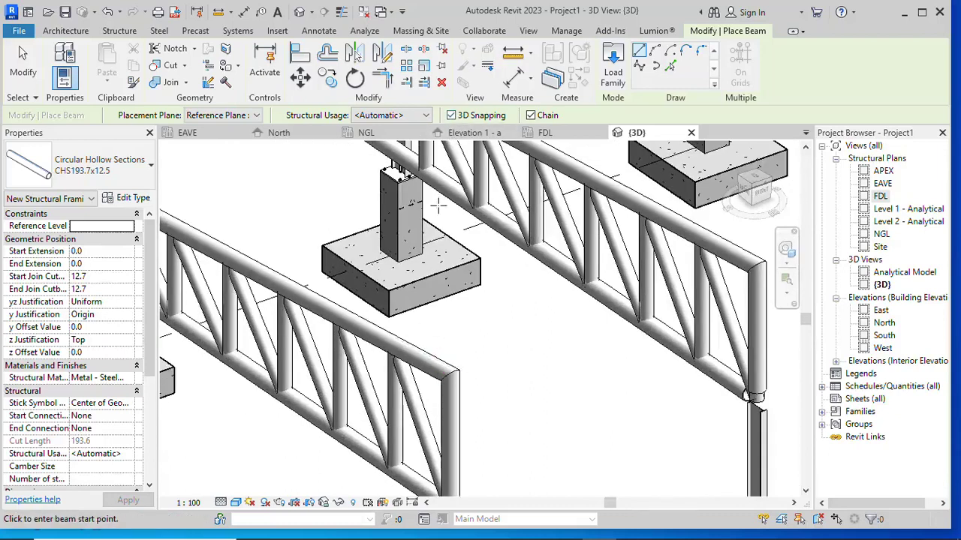
pyautogui.scroll(3, 441, 365)
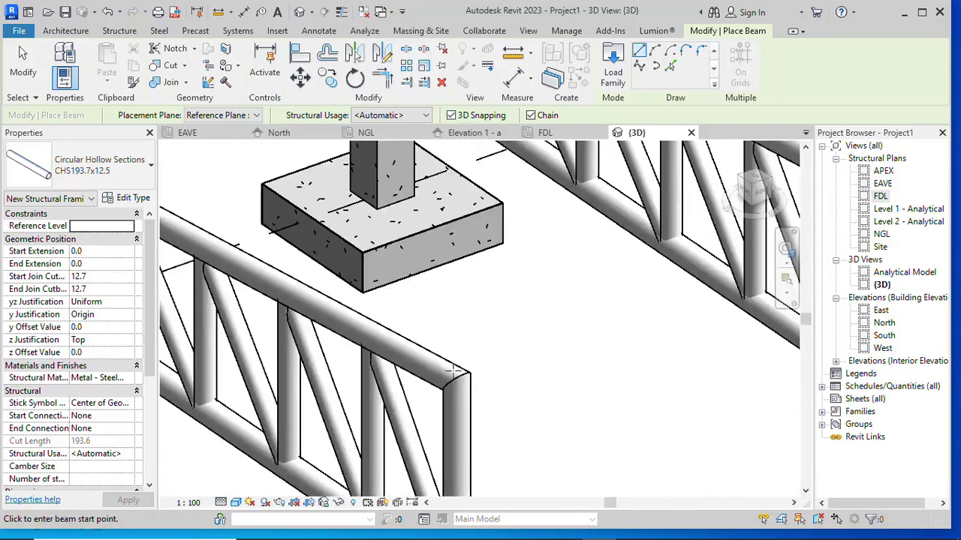
pyautogui.scroll(-2, 451, 359)
pyautogui.scroll(2, 443, 351)
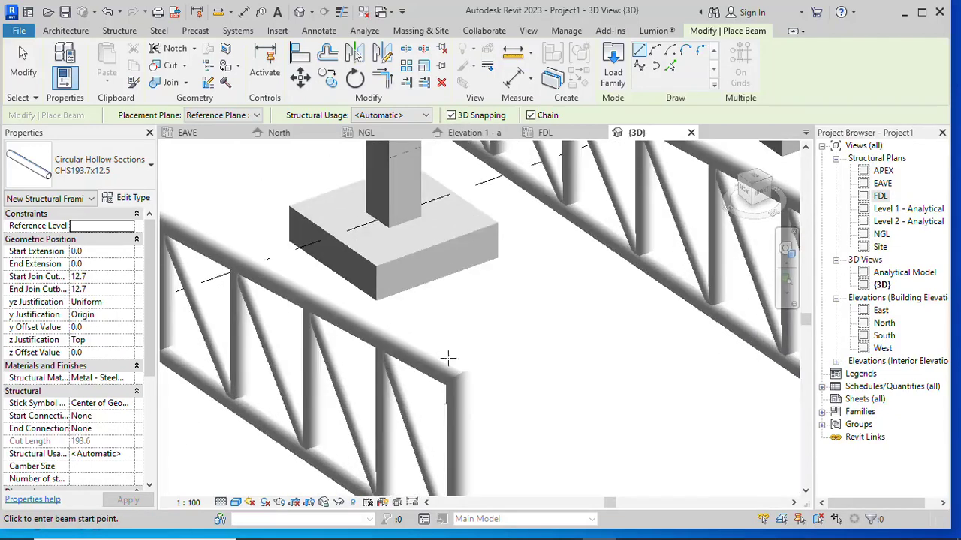
pyautogui.keyDown('shift'); pyautogui.moveTo(448, 363); pyautogui.dragTo(379, 365, button='middle'); pyautogui.keyUp('shift')
pyautogui.scroll(-2, 409, 347)
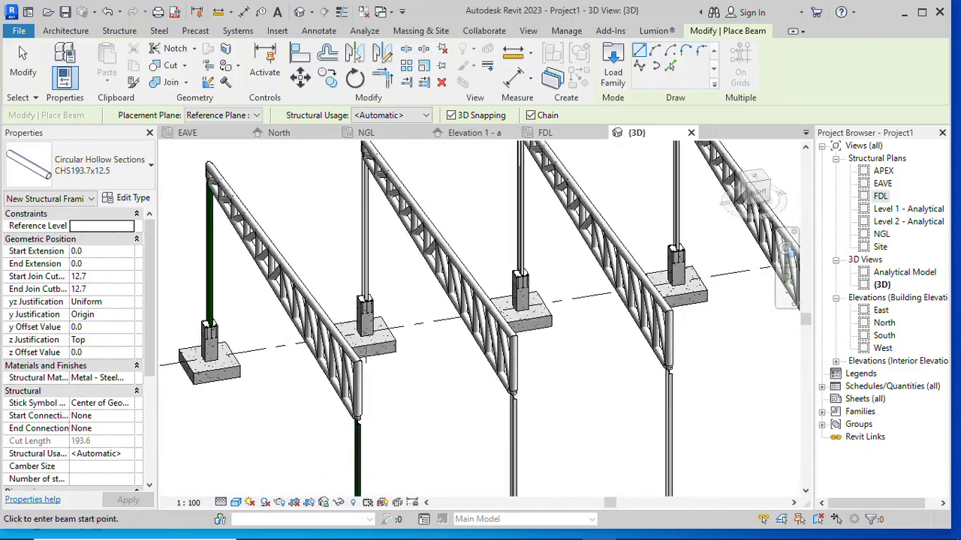
pyautogui.scroll(2, 359, 358)
pyautogui.scroll(2, 358, 359)
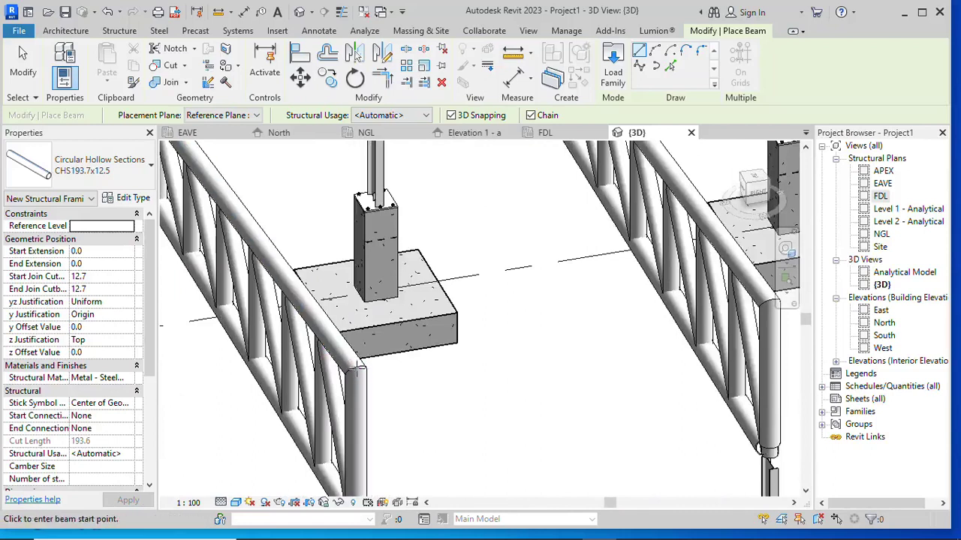
pyautogui.click(349, 361)
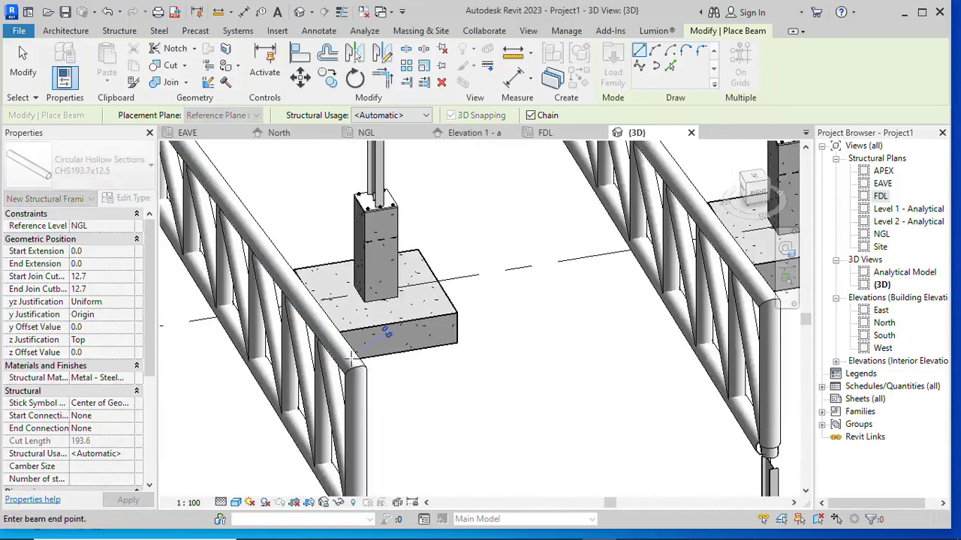
pyautogui.scroll(-2, 350, 361)
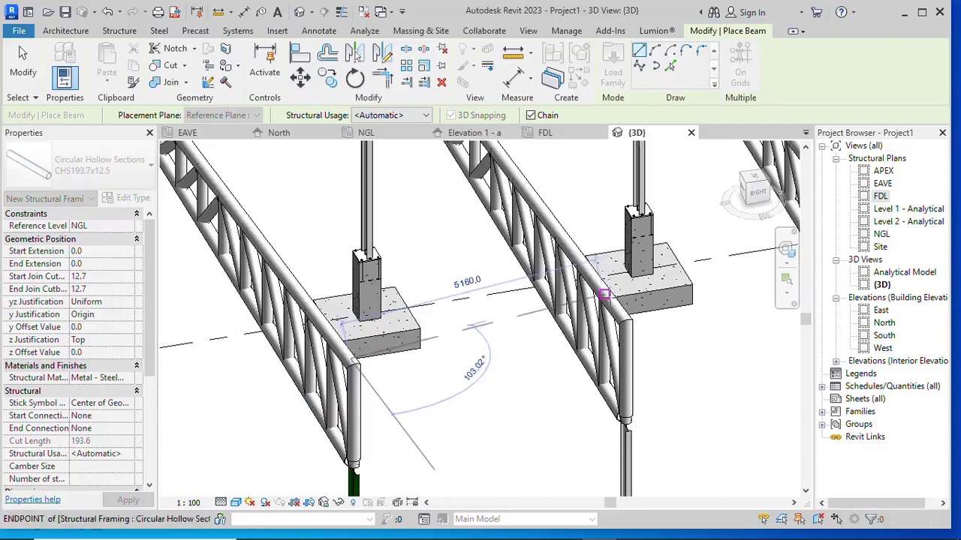
pyautogui.click(616, 306)
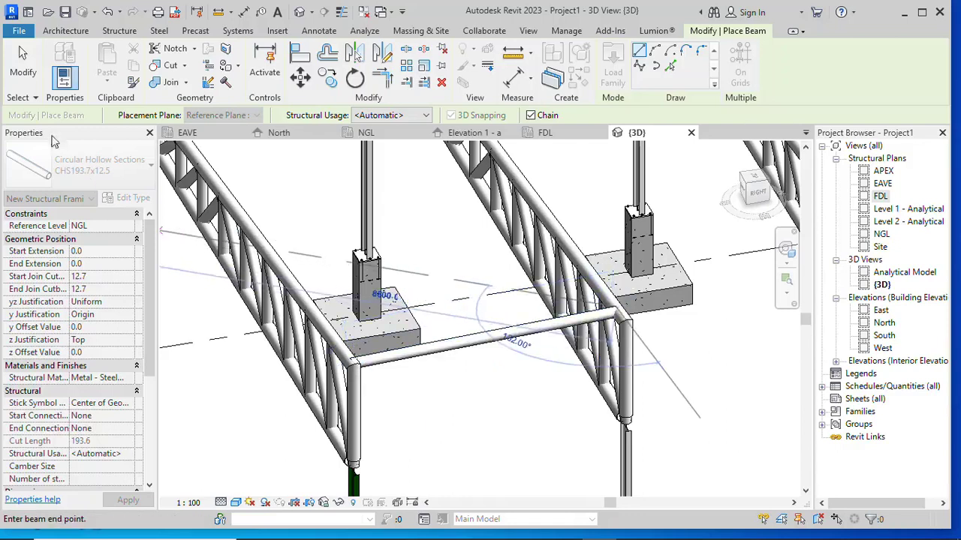
# End beam placement and orbit to a near side-on view of the trusses.
pyautogui.scroll(-4, 338, 353)
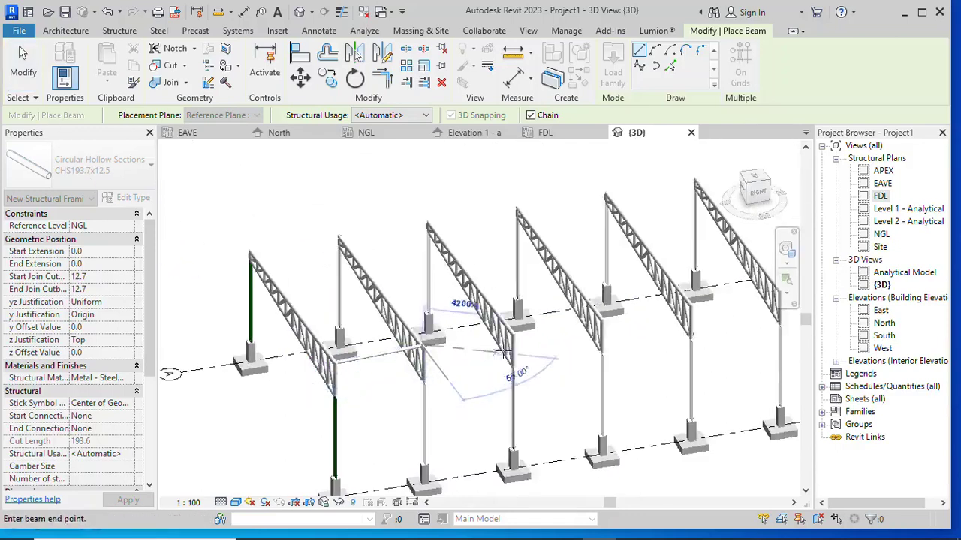
pyautogui.scroll(4, 505, 314)
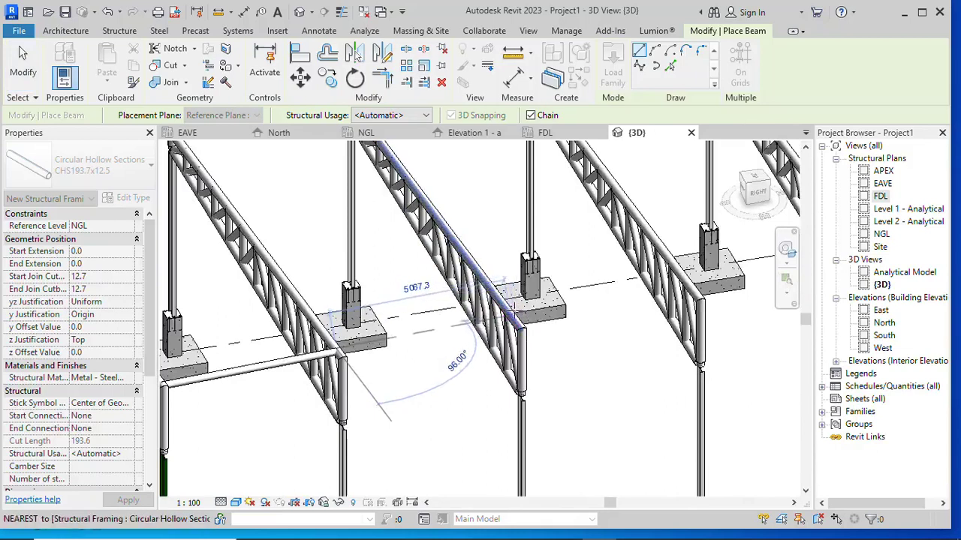
pyautogui.press('Escape')
pyautogui.press('Escape')
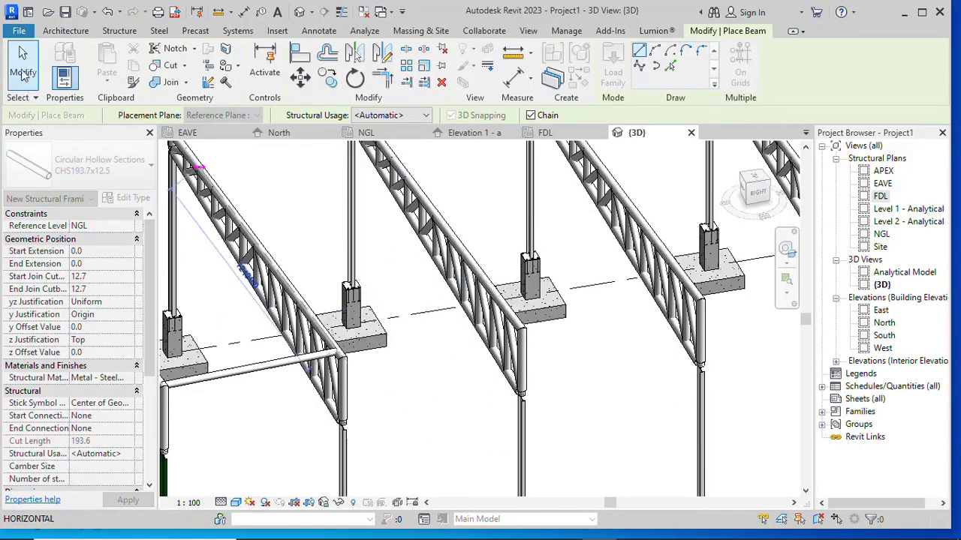
pyautogui.scroll(-5, 493, 273)
pyautogui.keyDown('shift'); pyautogui.moveTo(364, 361); pyautogui.dragTo(386, 333, button='middle'); pyautogui.keyUp('shift')
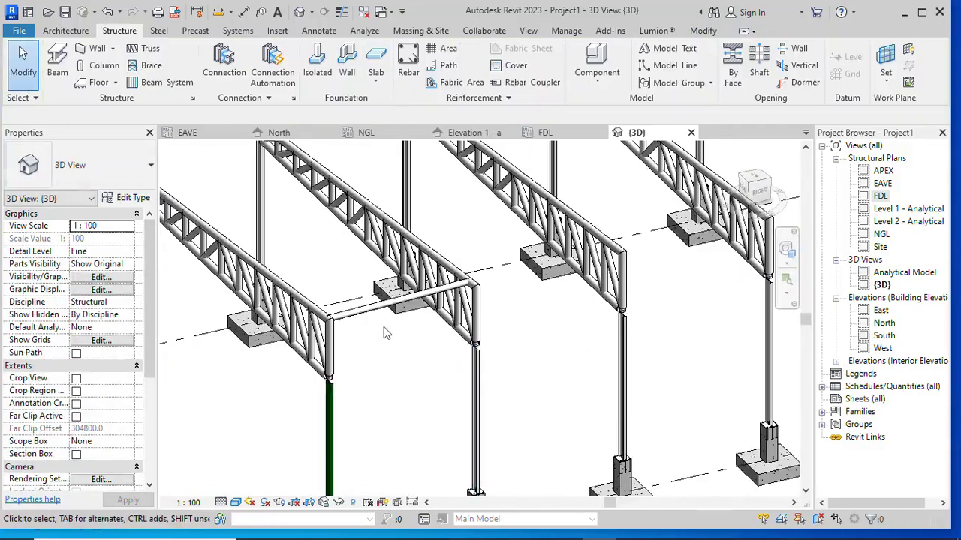
# Set the CHS purlin's z Justification to Bottom.
pyautogui.click(379, 315)
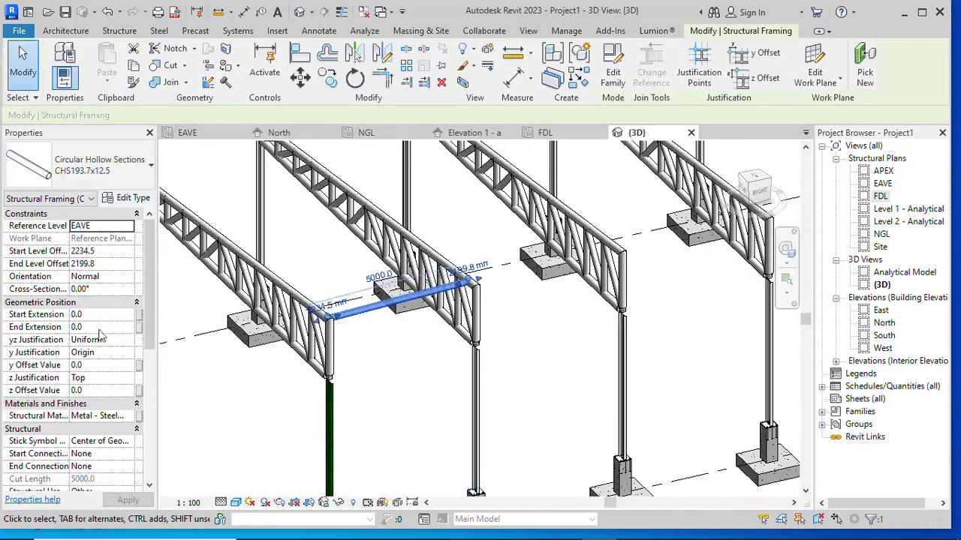
pyautogui.scroll(-3, 98, 327)
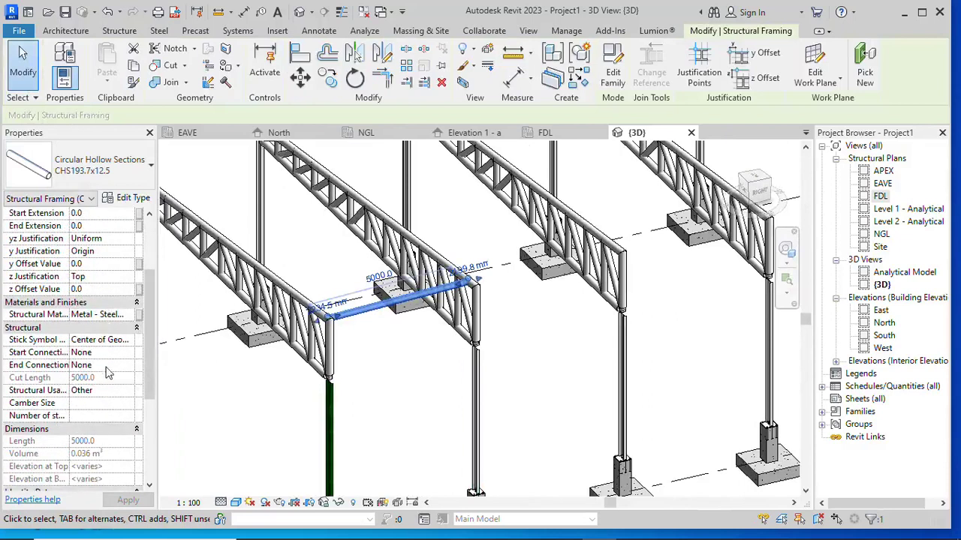
pyautogui.click(129, 279)
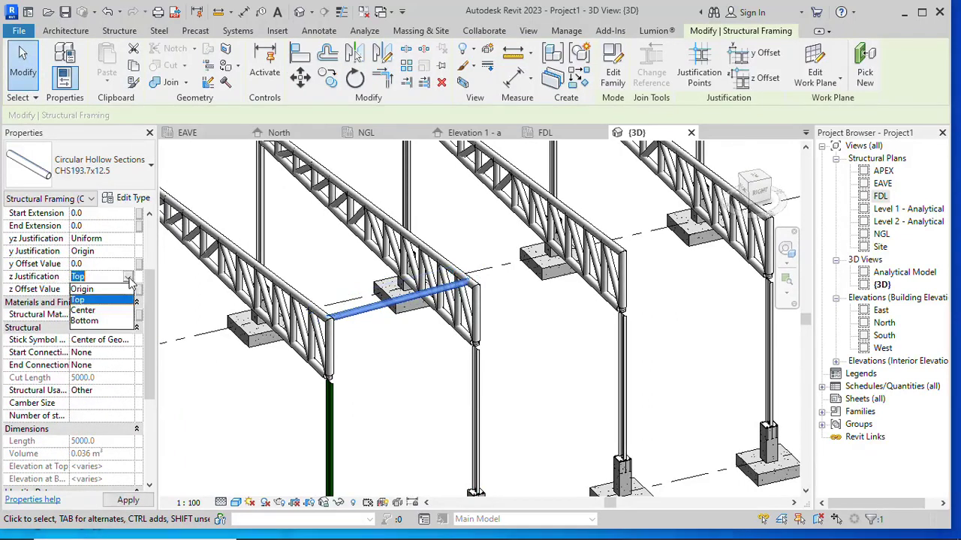
pyautogui.click(84, 320)
pyautogui.press('Escape')
pyautogui.keyDown('shift'); pyautogui.moveTo(375, 323); pyautogui.dragTo(344, 324, button='middle'); pyautogui.keyUp('shift')
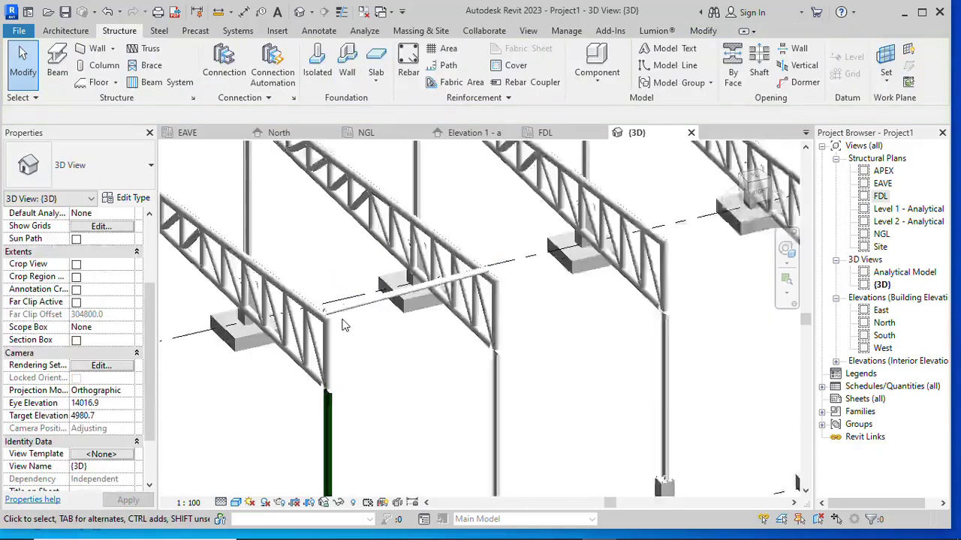
pyautogui.scroll(3, 330, 321)
# Disallow join at the purlin's first end.
pyautogui.click(316, 319)
pyautogui.scroll(2, 317, 319)
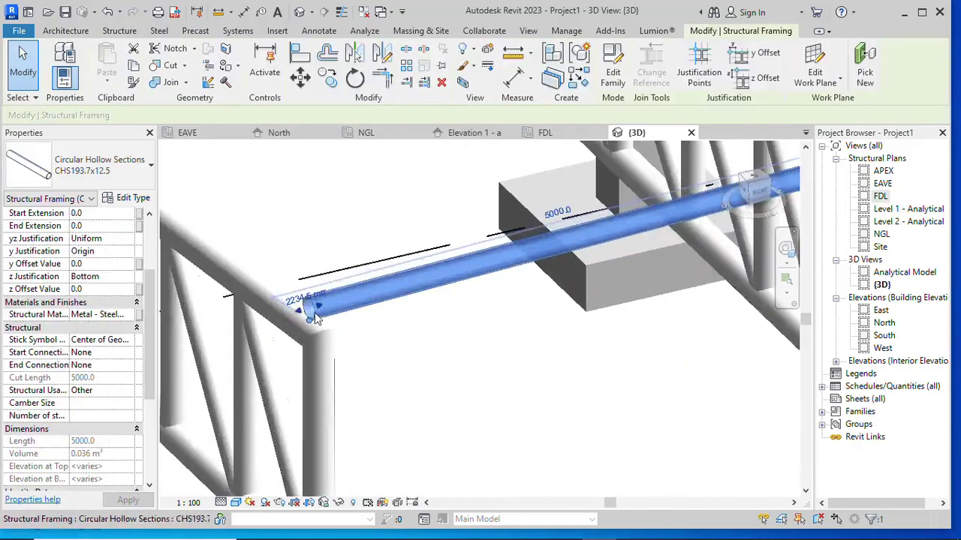
pyautogui.rightClick(305, 320)
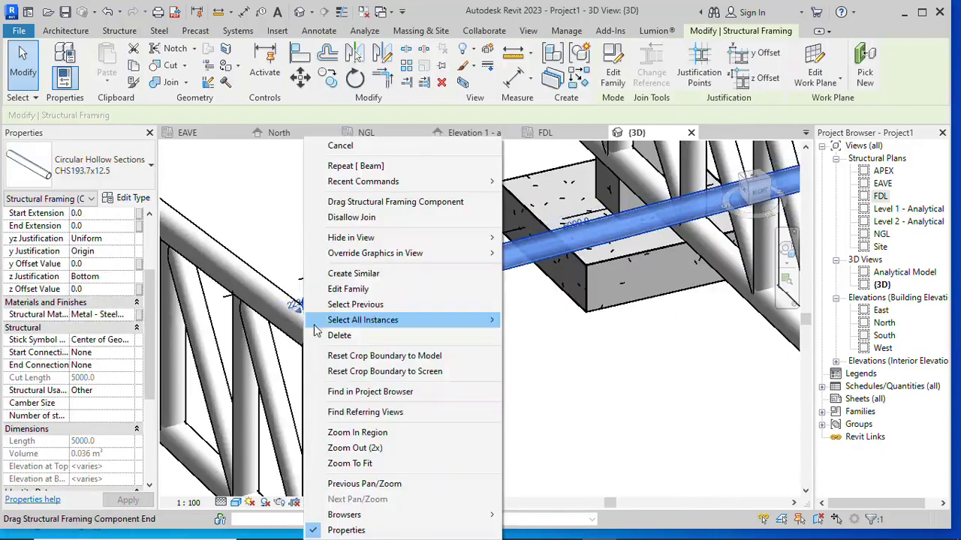
pyautogui.click(352, 217)
pyautogui.scroll(-2, 353, 359)
pyautogui.press('Escape')
pyautogui.scroll(3, 253, 373)
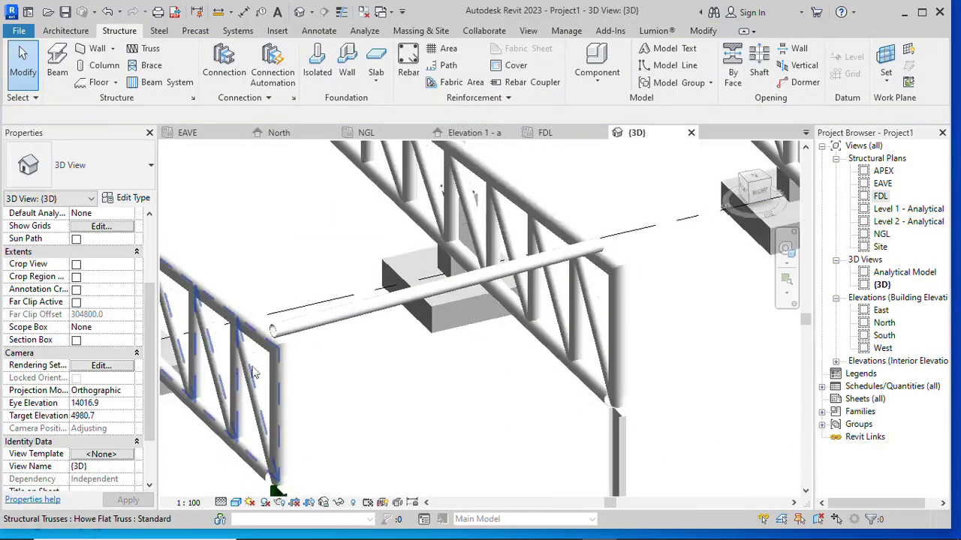
pyautogui.scroll(-2, 253, 373)
pyautogui.scroll(3, 450, 300)
# Disallow join at the purlin's other end and inspect the result.
pyautogui.click(508, 280)
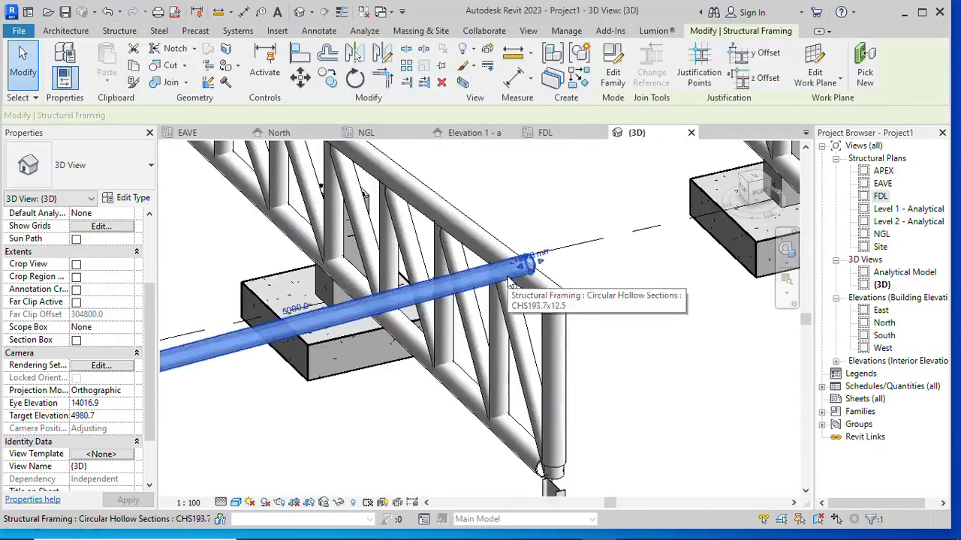
pyautogui.rightClick(532, 278)
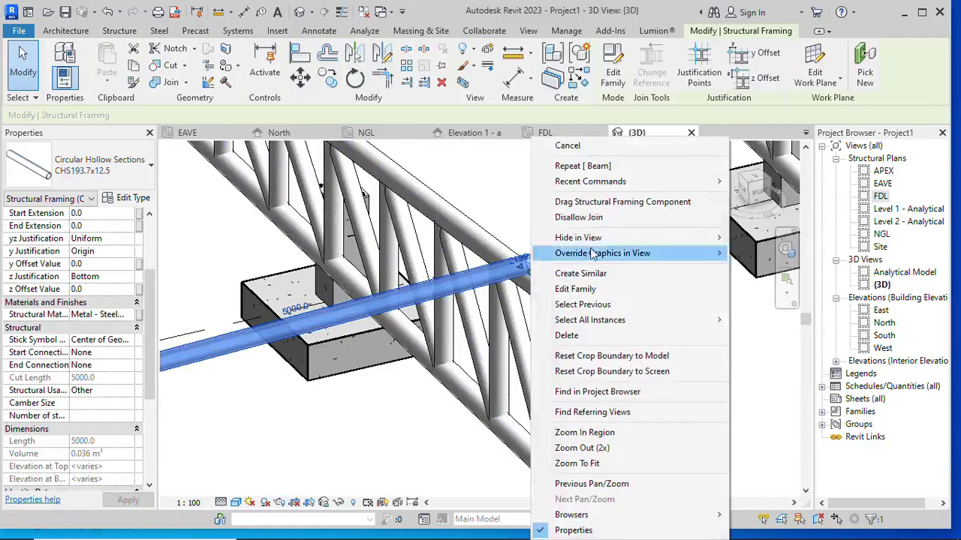
pyautogui.click(586, 217)
pyautogui.click(607, 323)
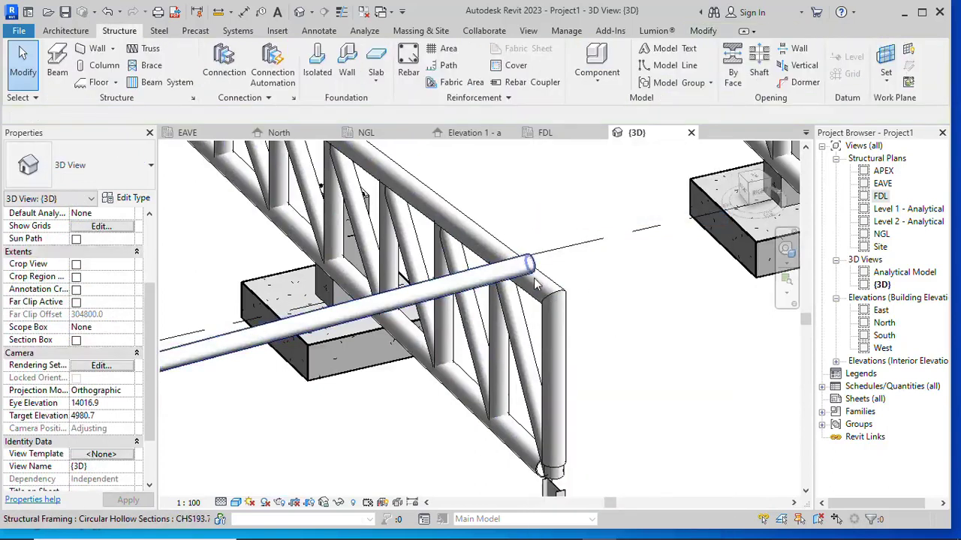
pyautogui.scroll(-3, 606, 323)
pyautogui.scroll(1, 465, 353)
pyautogui.keyDown('shift'); pyautogui.moveTo(466, 353); pyautogui.dragTo(540, 255, button='middle'); pyautogui.keyUp('shift')
pyautogui.scroll(6, 599, 265)
pyautogui.scroll(-3, 598, 264)
pyautogui.scroll(2, 591, 233)
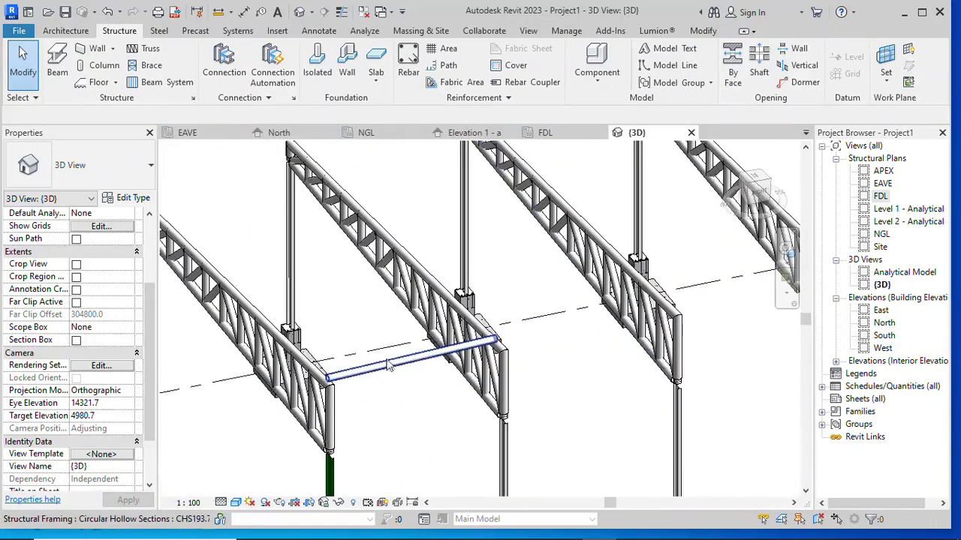
pyautogui.click(388, 368)
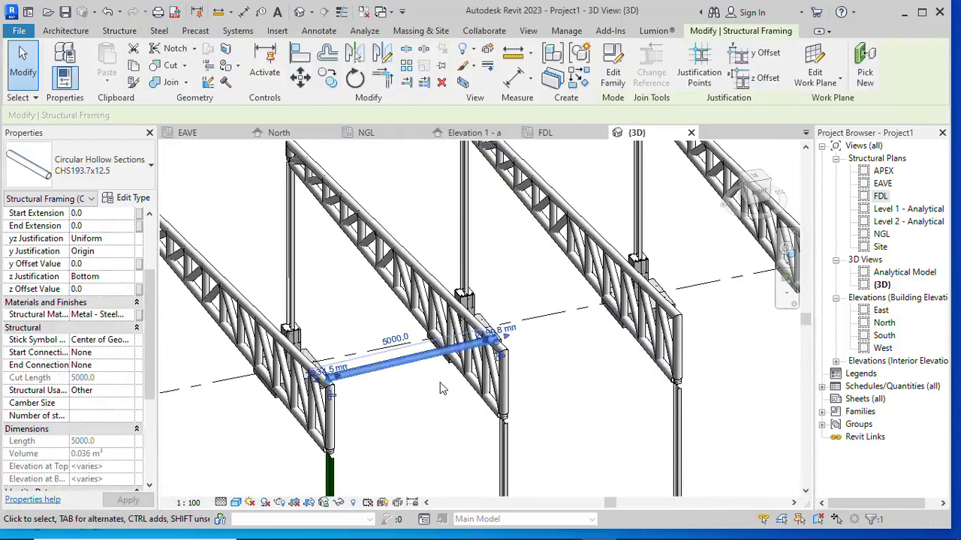
pyautogui.scroll(-3, 274, 214)
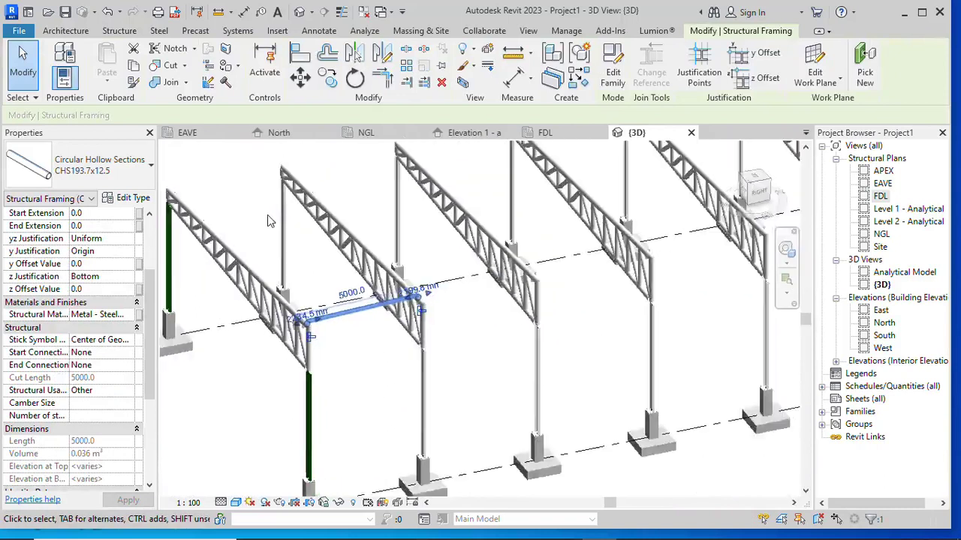
pyautogui.scroll(-3, 451, 340)
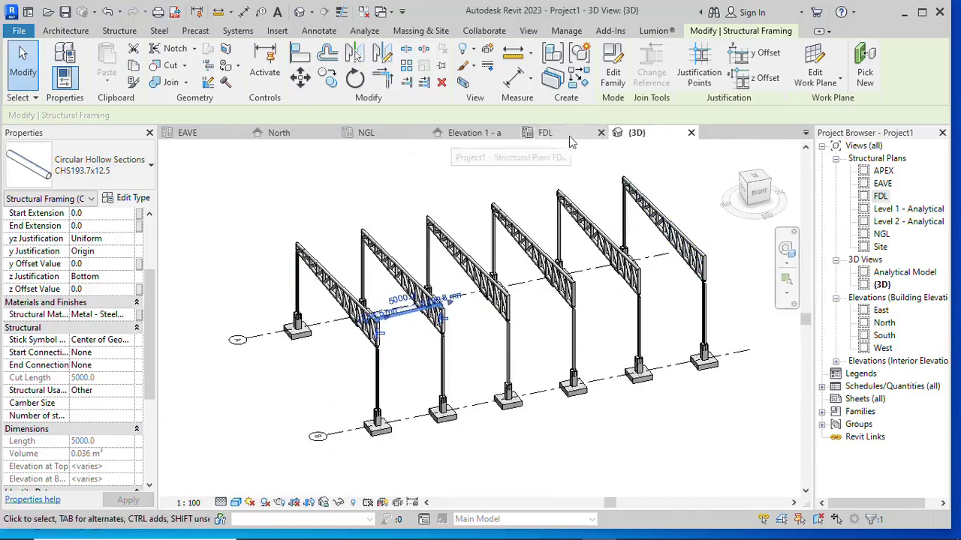
pyautogui.click(328, 79)
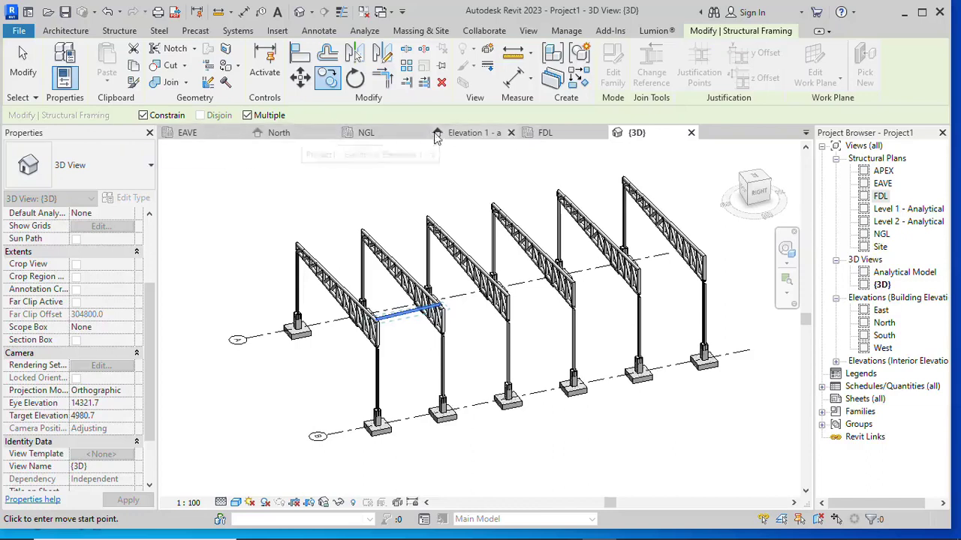
# Open the APEX structural plan and pan to the skewed member near grid B.
pyautogui.doubleClick(883, 171)
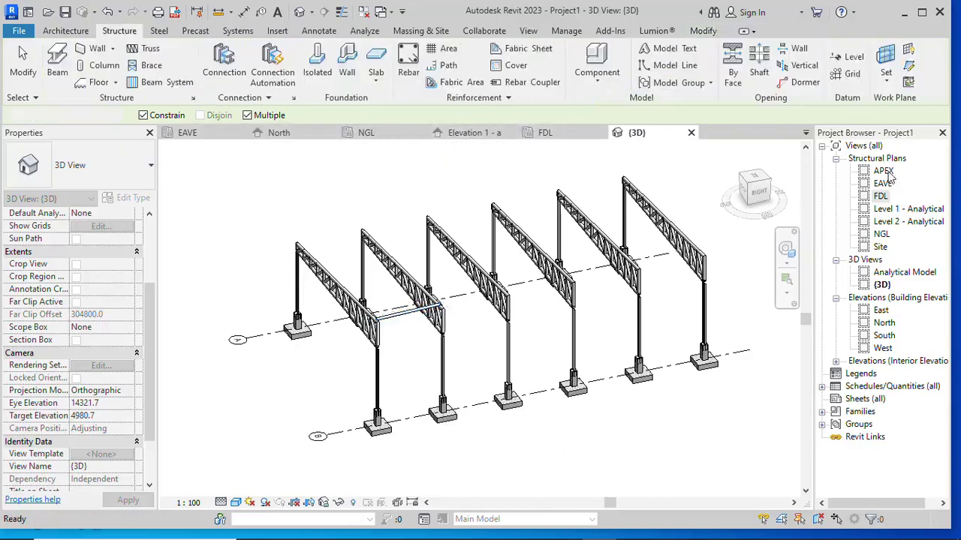
pyautogui.scroll(7, 488, 379)
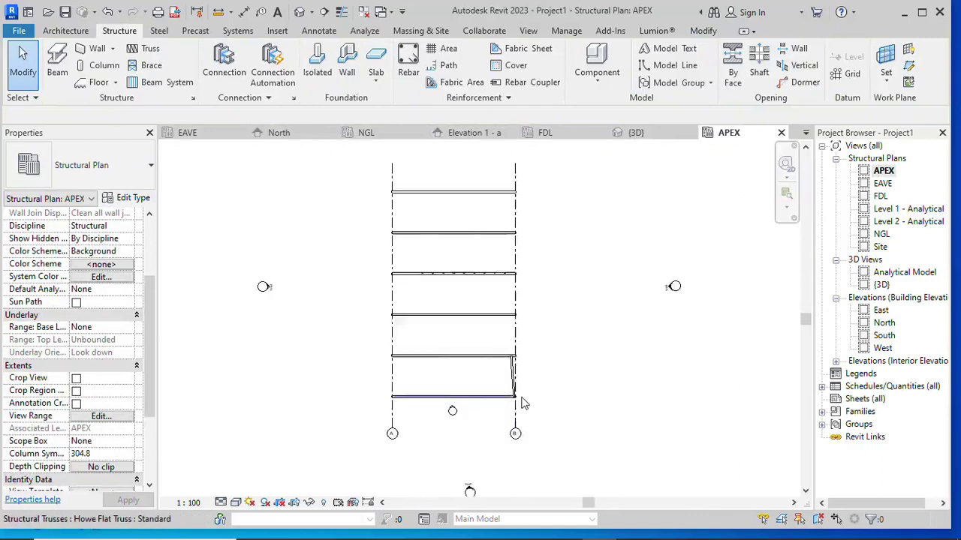
pyautogui.moveTo(508, 388); pyautogui.dragTo(497, 365, button='middle')
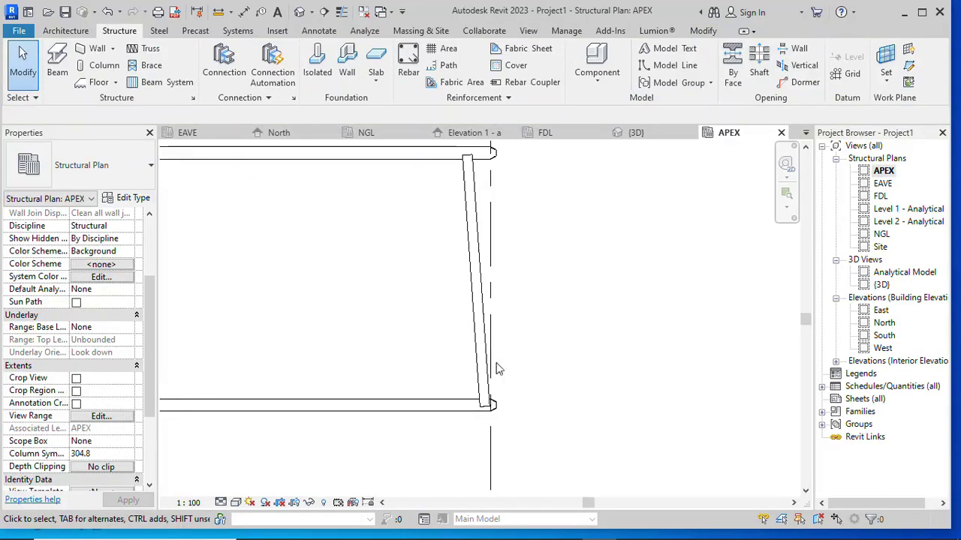
pyautogui.scroll(-1, 555, 342)
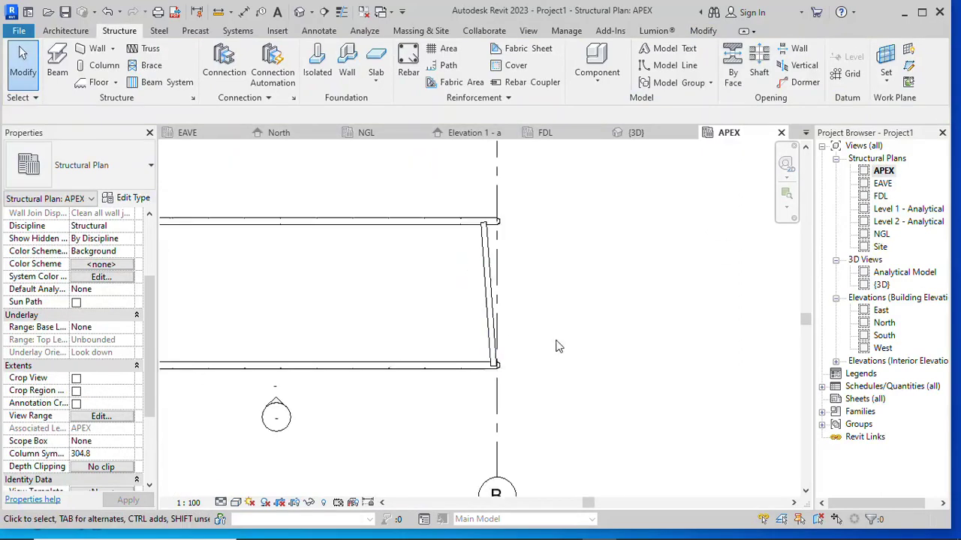
# Delete the skewed CHS193.7x12.5 member between the first two trusses.
pyautogui.click(492, 319)
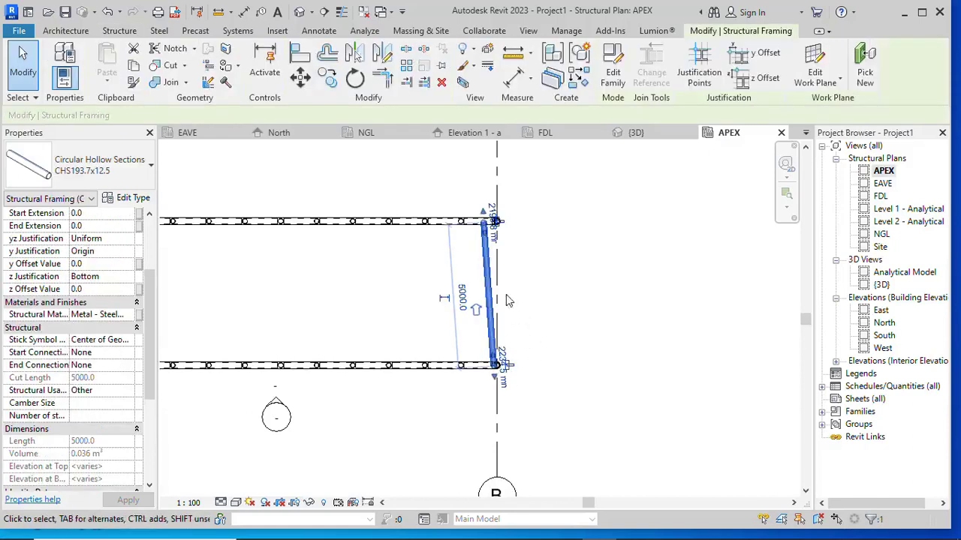
pyautogui.click(446, 85)
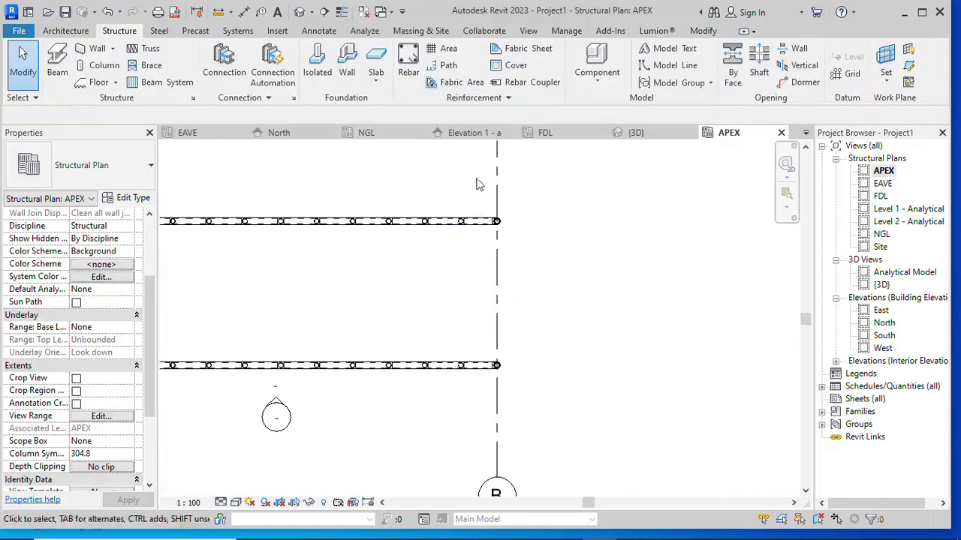
pyautogui.scroll(-1, 543, 361)
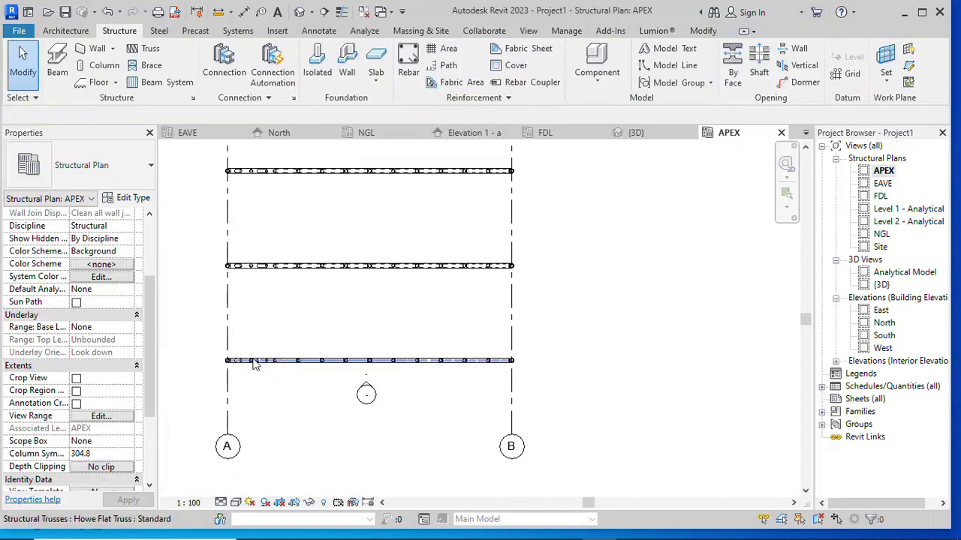
pyautogui.scroll(1, 255, 363)
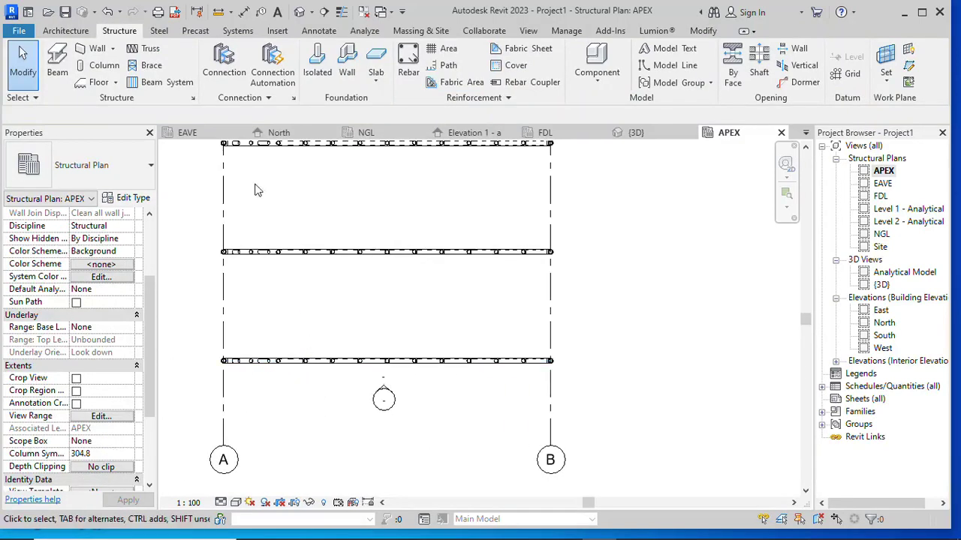
# Draw a 5000 mm CHS193.7x12.5 beam straight from the lower to the upper truss near grid B, then select it.
pyautogui.click(68, 66)
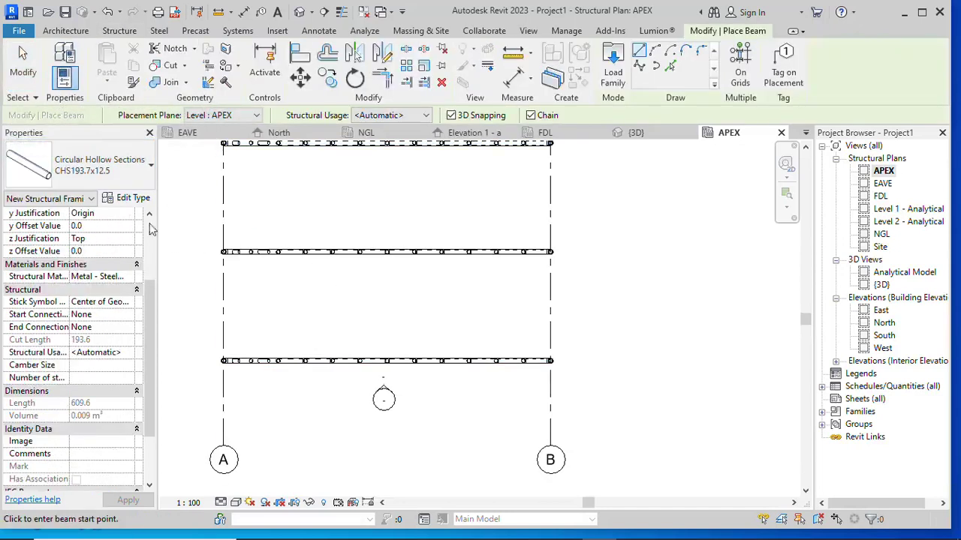
pyautogui.scroll(3, 550, 361)
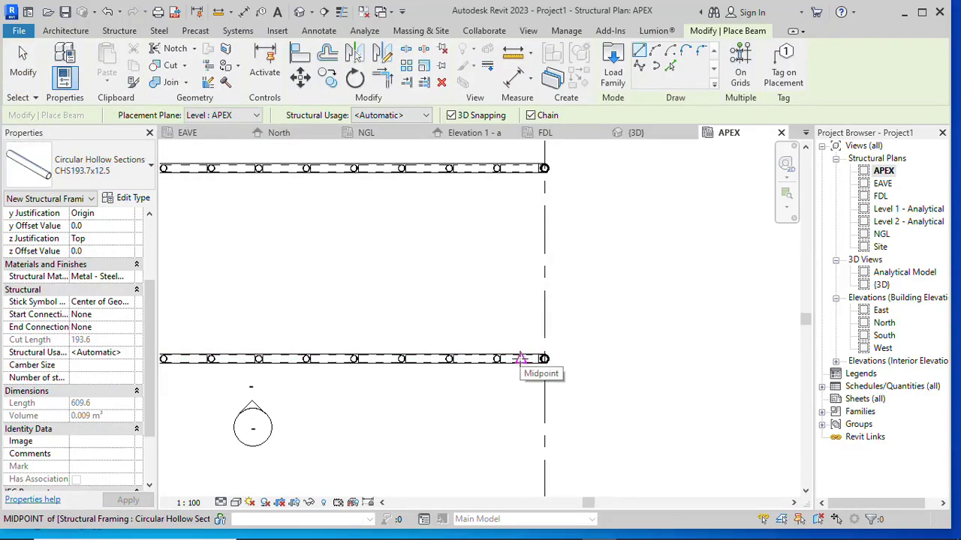
pyautogui.click(520, 359)
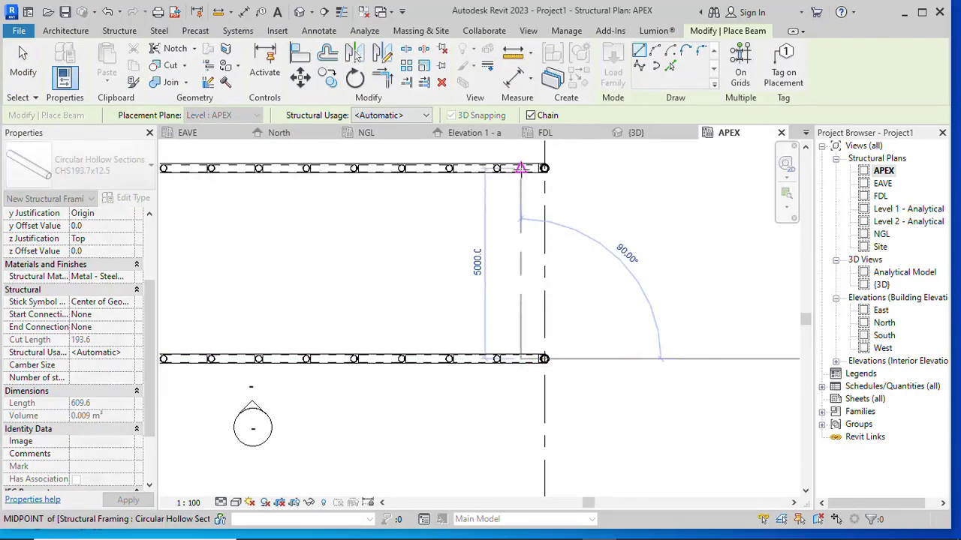
pyautogui.click(520, 168)
pyautogui.scroll(-2, 443, 376)
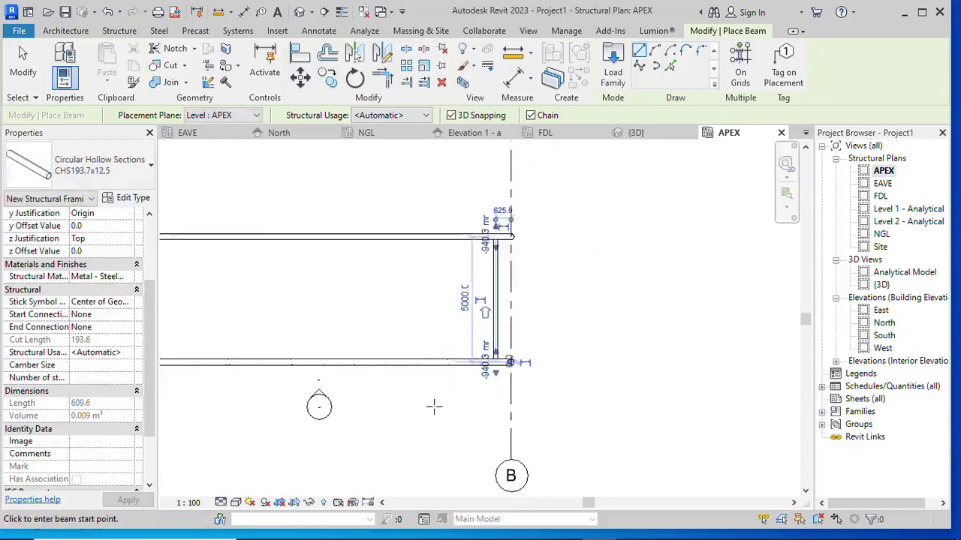
pyautogui.scroll(-1, 434, 407)
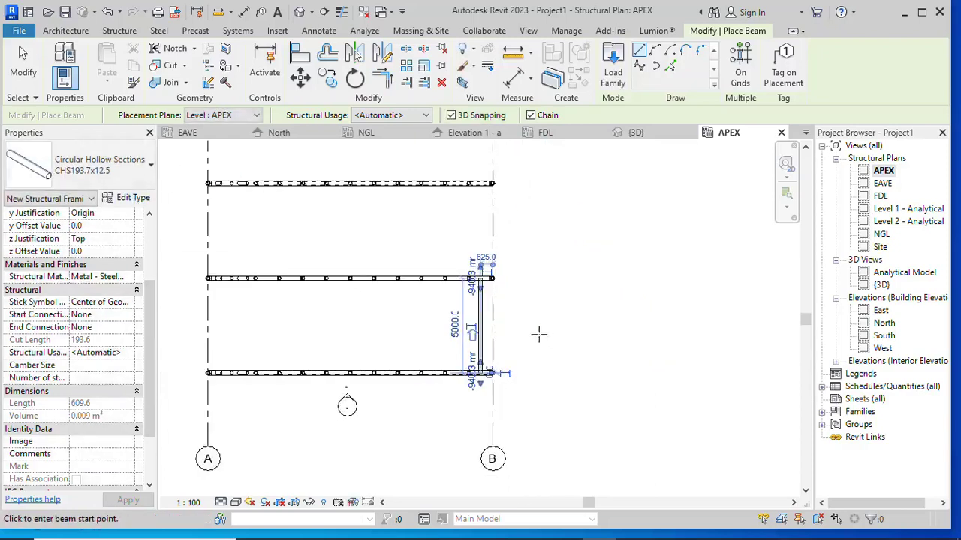
pyautogui.click(22, 64)
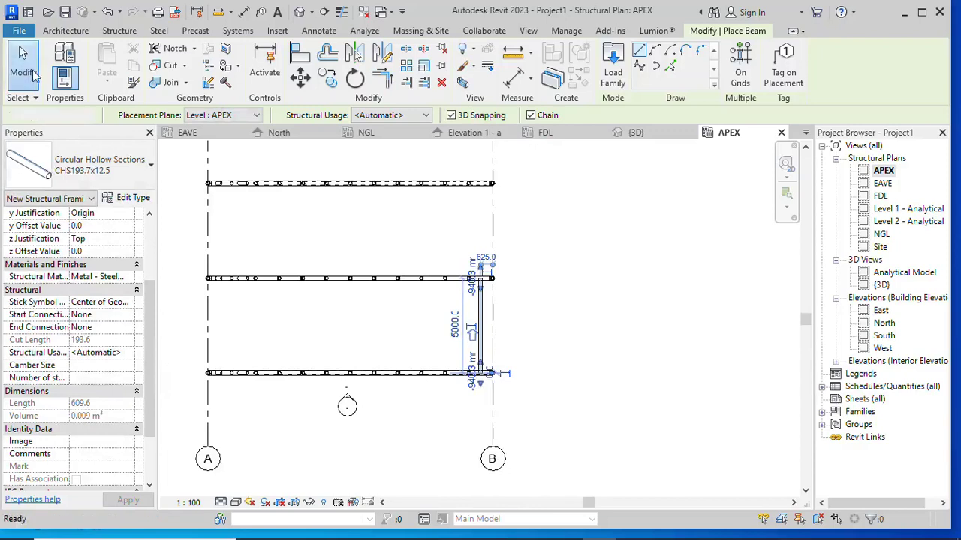
pyautogui.scroll(1, 484, 349)
pyautogui.click(485, 349)
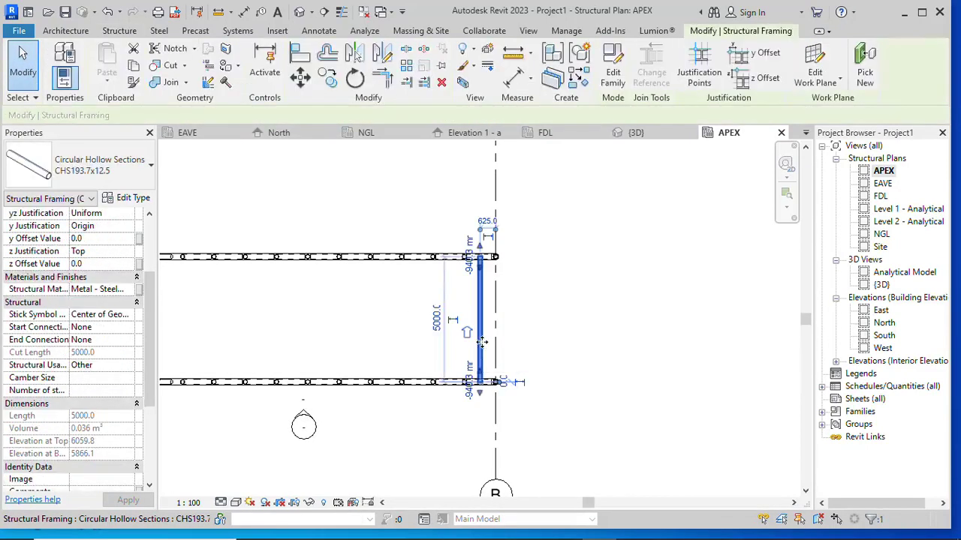
pyautogui.scroll(-1, 482, 342)
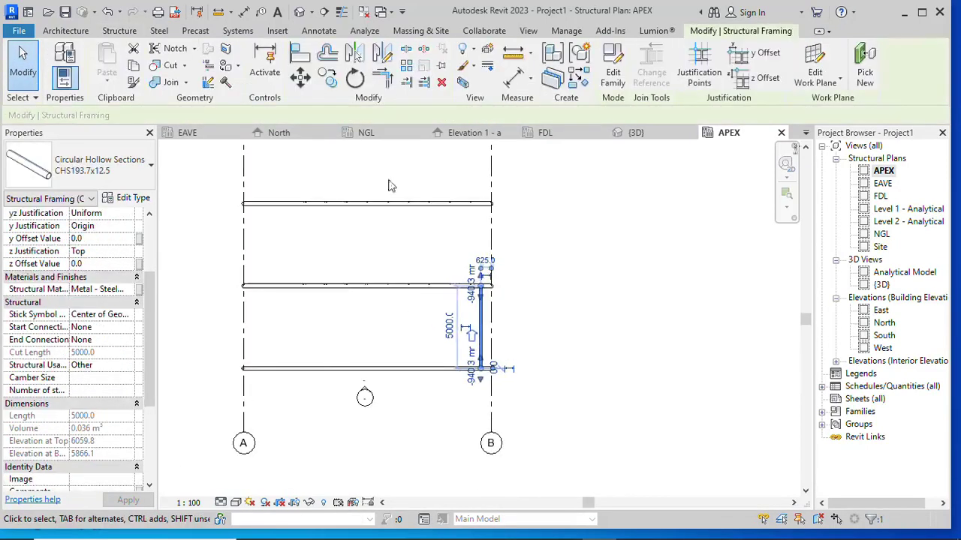
# Start copying the new beam from a picked base point, then cancel without placing anything.
pyautogui.click(328, 78)
pyautogui.scroll(2, 511, 376)
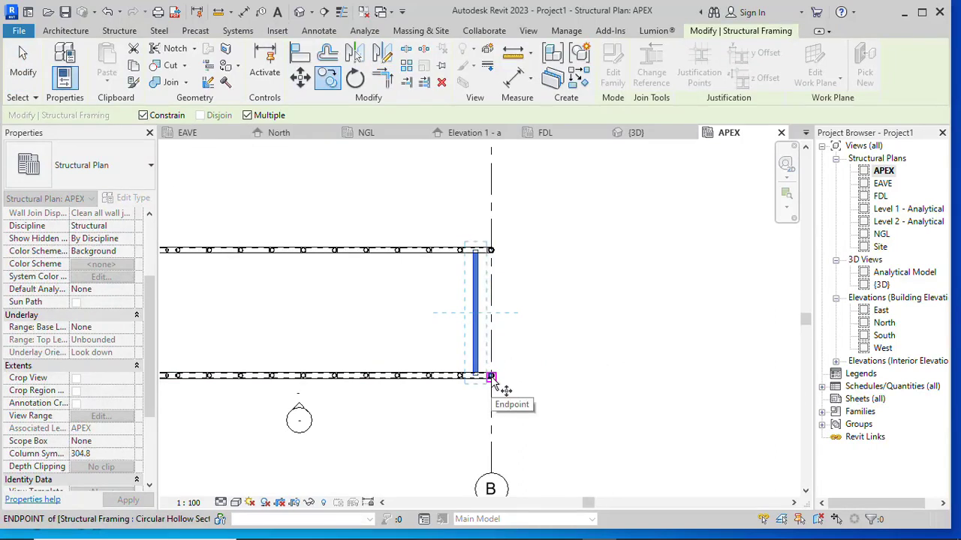
pyautogui.scroll(-4, 491, 377)
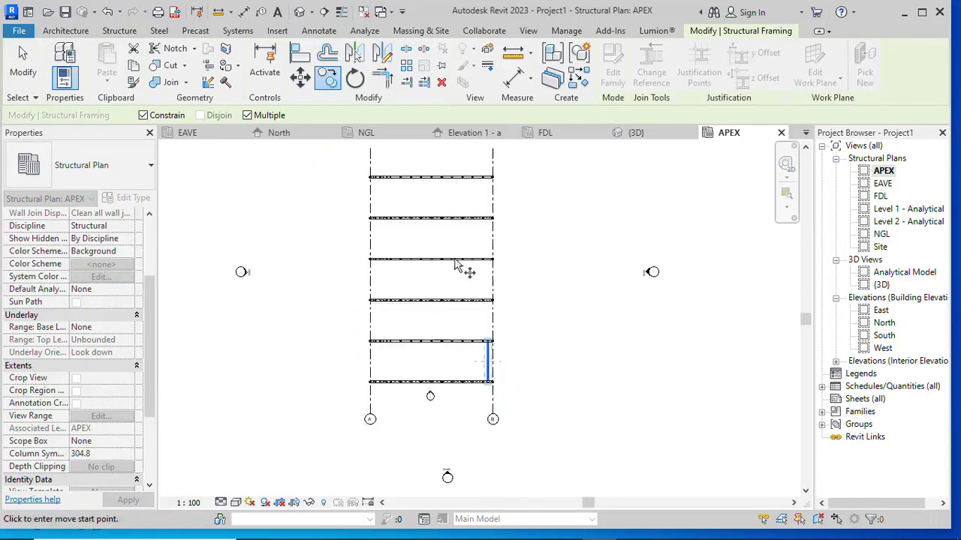
pyautogui.scroll(-3, 454, 264)
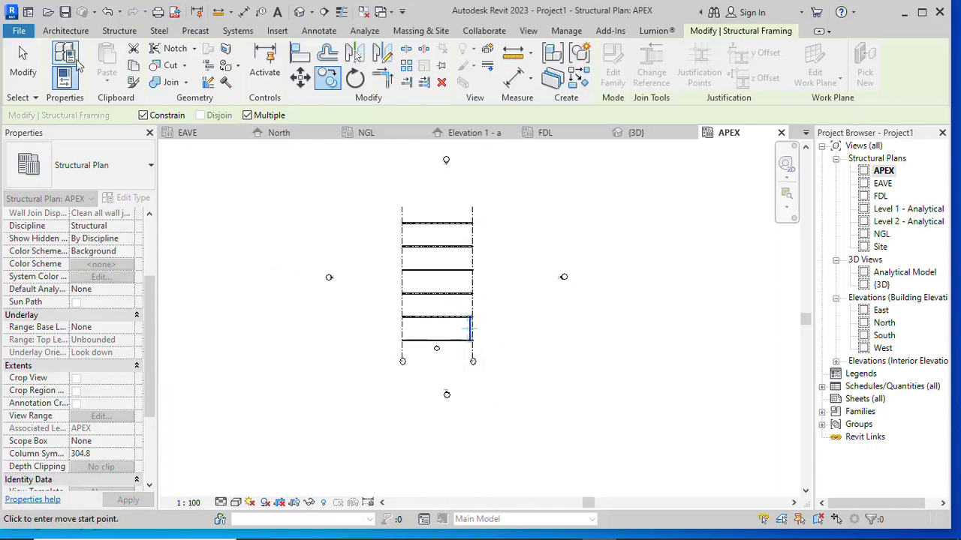
pyautogui.scroll(2, 493, 314)
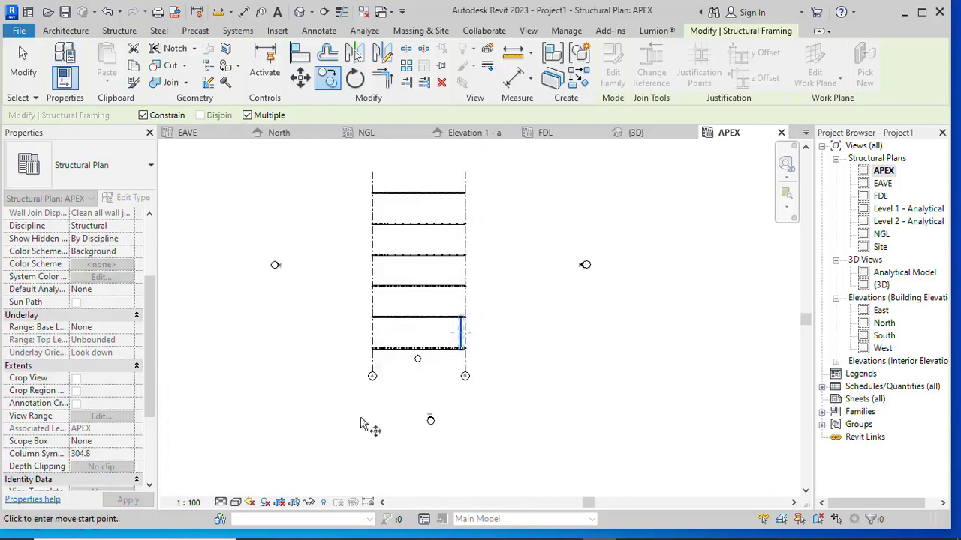
pyautogui.scroll(3, 418, 397)
pyautogui.click(465, 317)
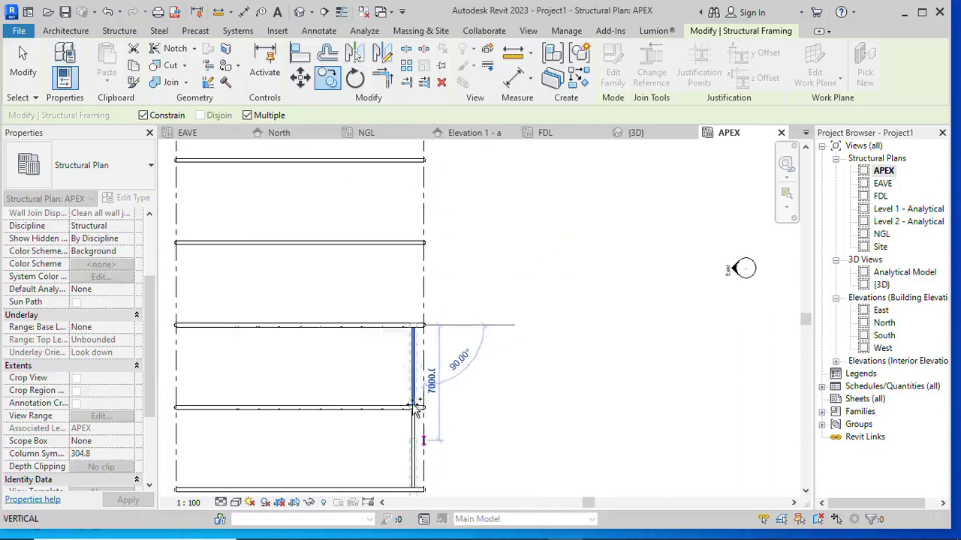
pyautogui.scroll(2, 398, 315)
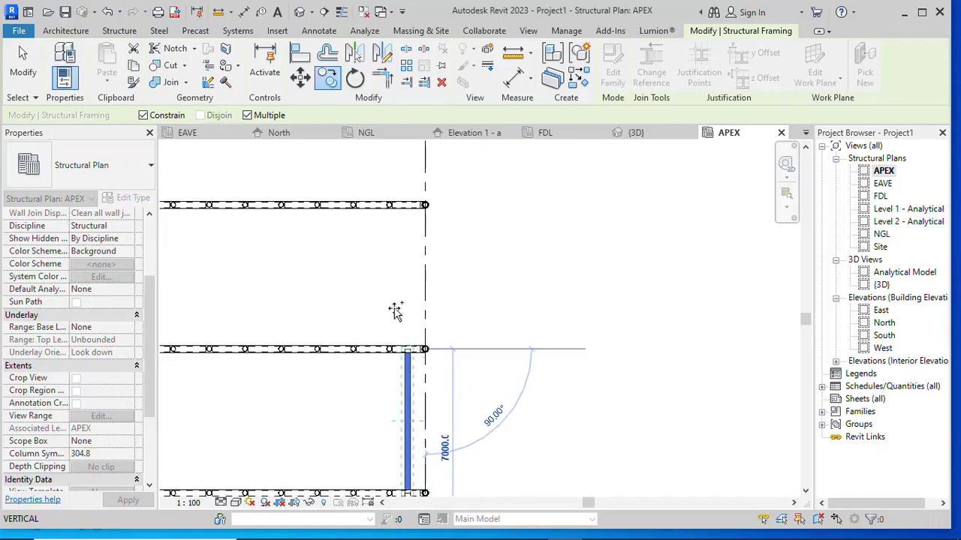
pyautogui.scroll(1, 424, 353)
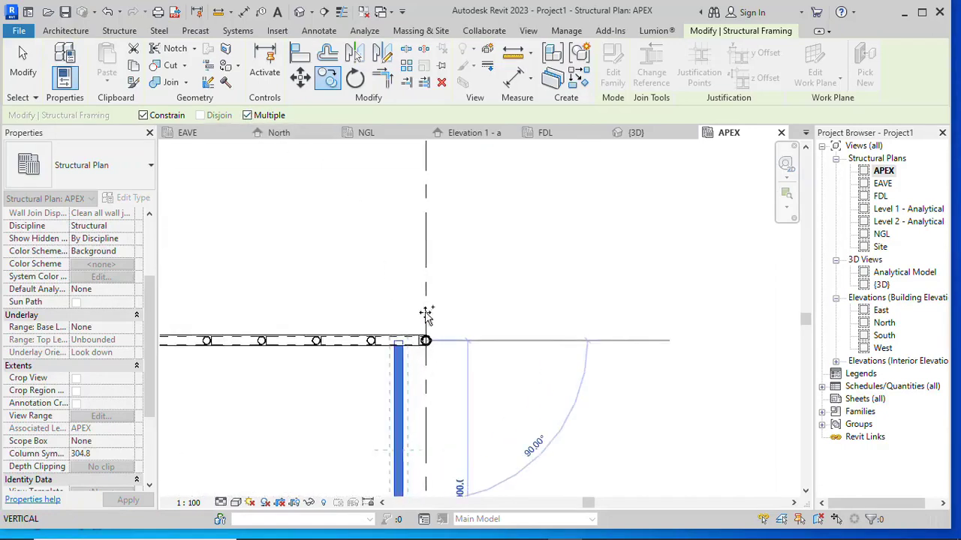
pyautogui.scroll(-2, 419, 330)
pyautogui.scroll(1, 419, 231)
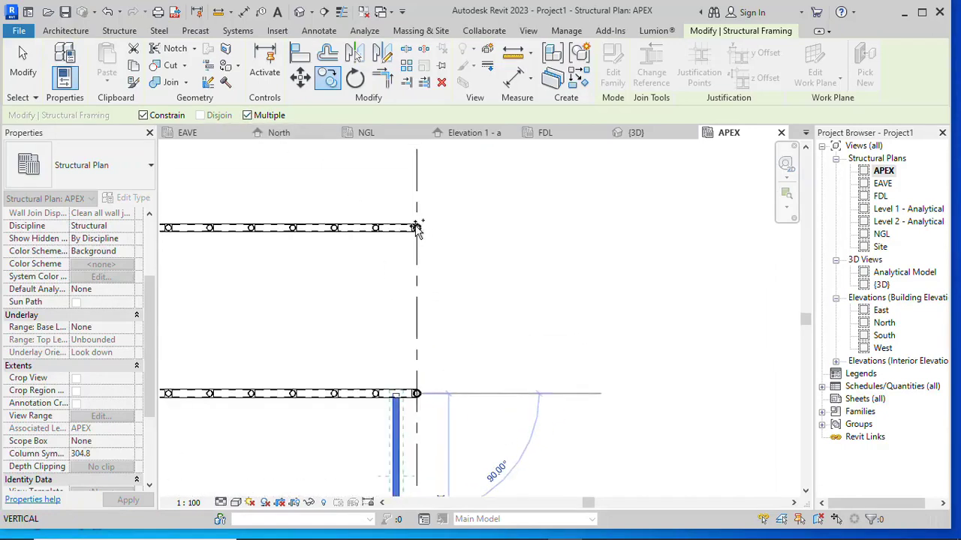
pyautogui.click(21, 66)
pyautogui.scroll(-3, 353, 353)
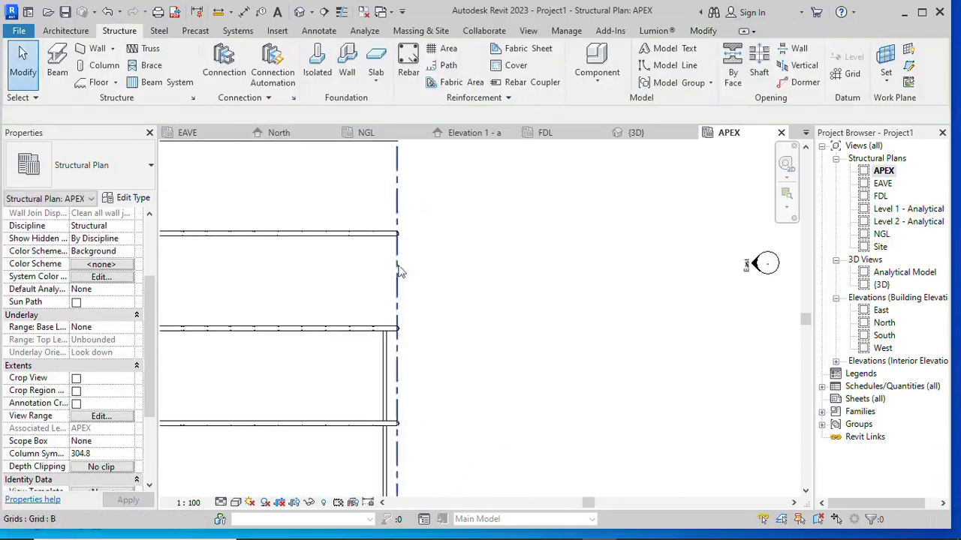
# Select the vertical CHS member and begin a copy from the truss end, then cancel it.
pyautogui.click(385, 396)
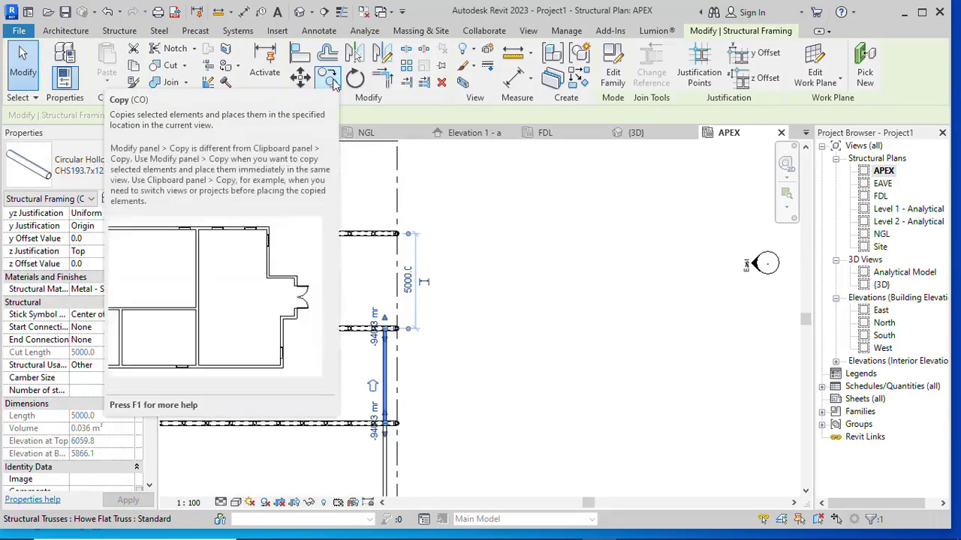
pyautogui.click(333, 81)
pyautogui.scroll(3, 406, 338)
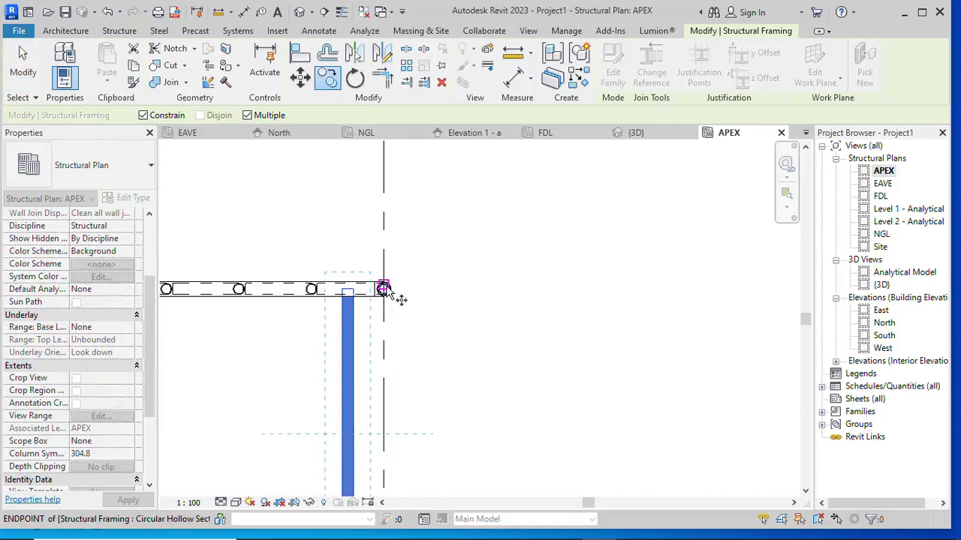
pyautogui.click(383, 289)
pyautogui.scroll(-3, 387, 315)
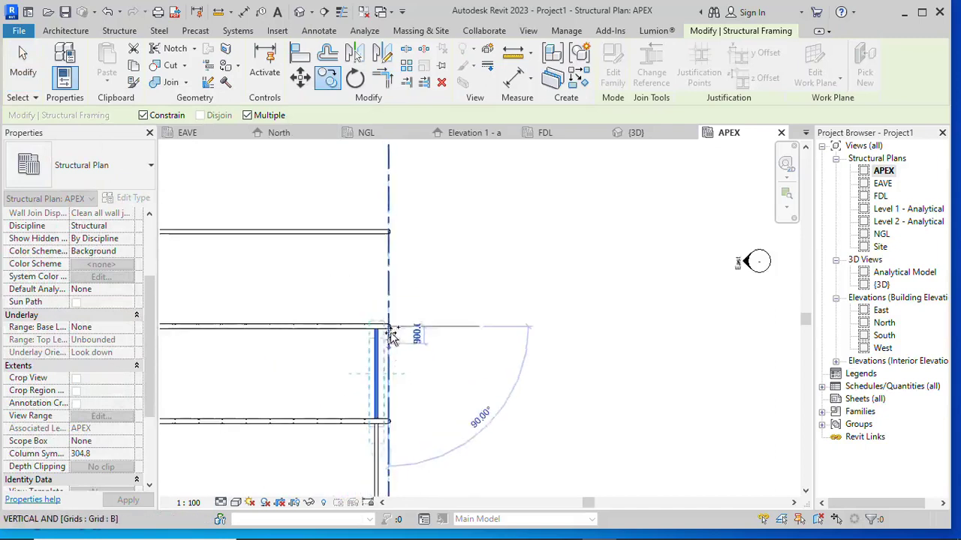
pyautogui.scroll(3, 386, 235)
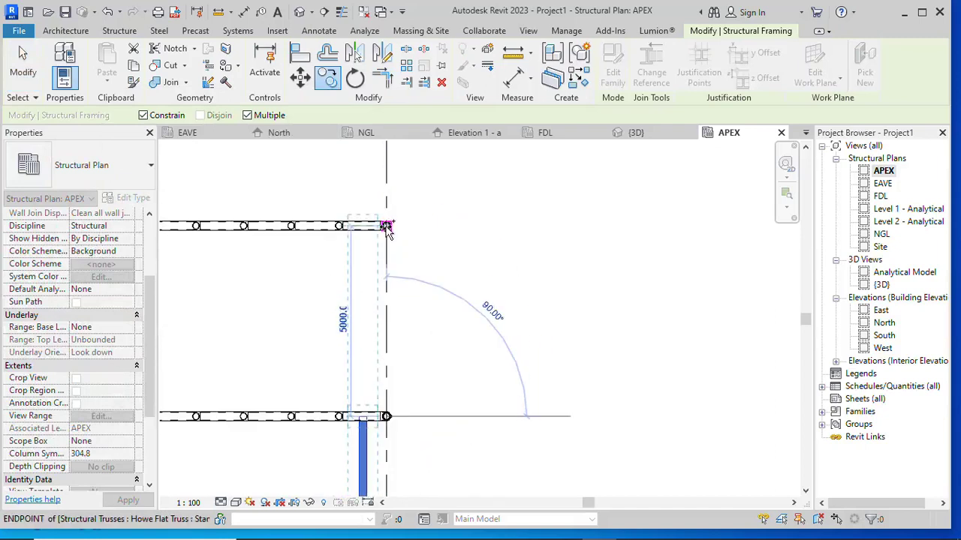
pyautogui.scroll(3, 386, 227)
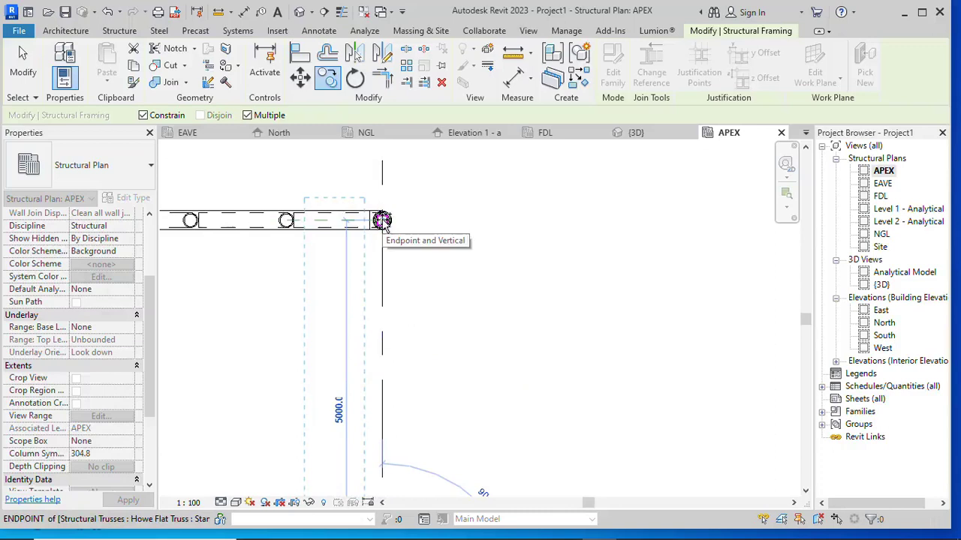
pyautogui.scroll(-5, 379, 218)
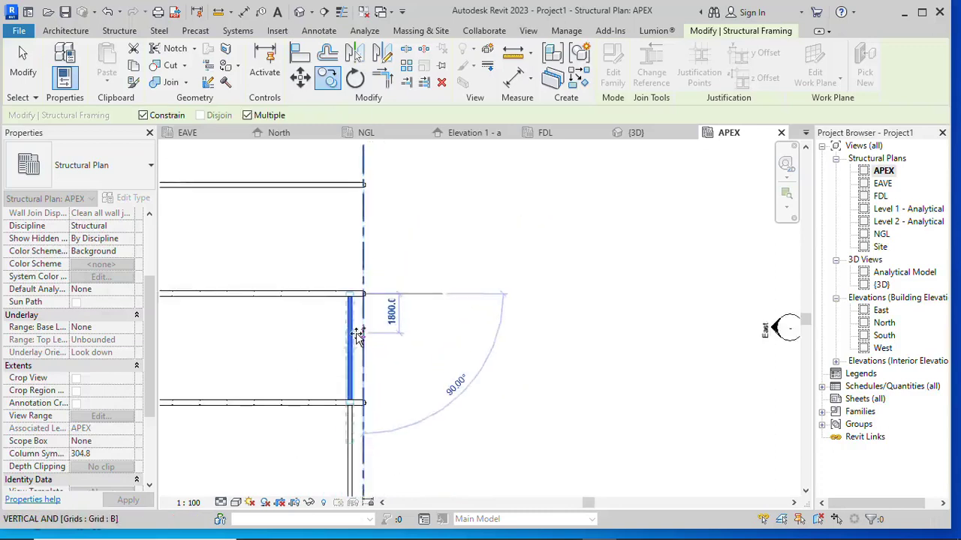
pyautogui.scroll(5, 360, 221)
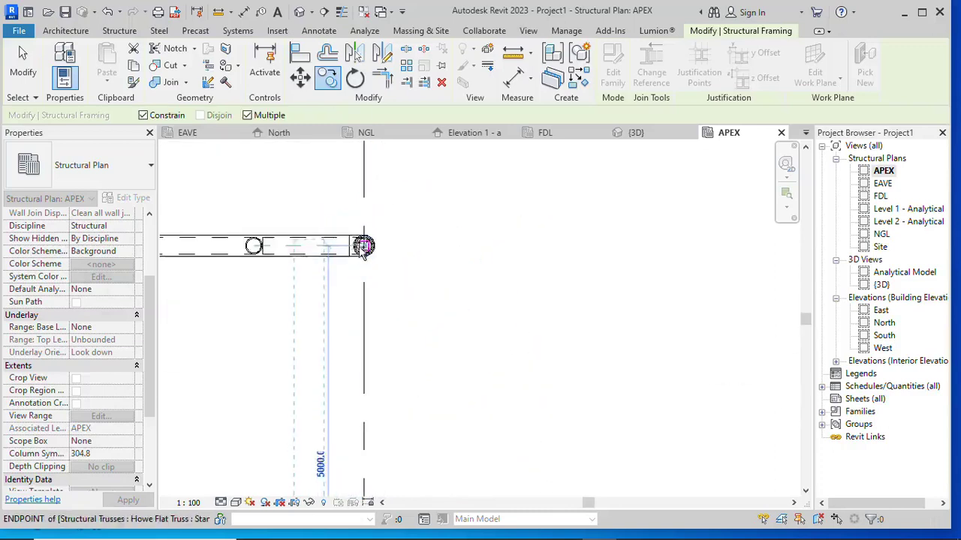
pyautogui.scroll(-5, 363, 244)
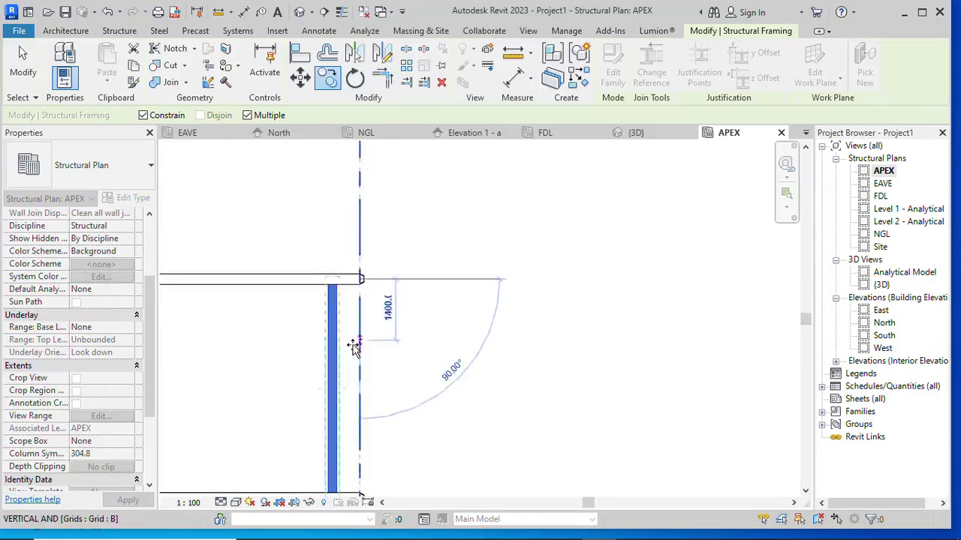
pyautogui.scroll(5, 349, 286)
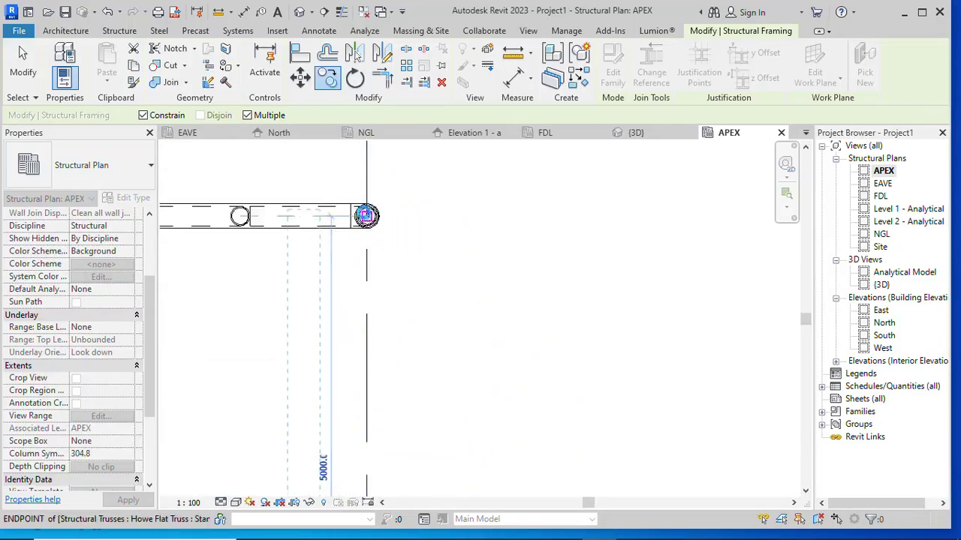
pyautogui.click(33, 77)
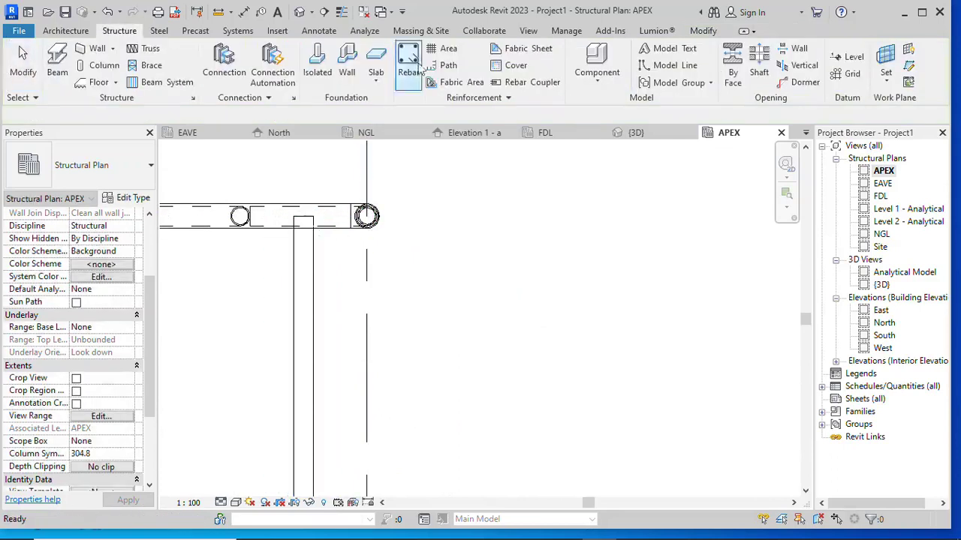
# Switch to the {3D} view and orbit to a near-front angle of the frames.
pyautogui.click(636, 132)
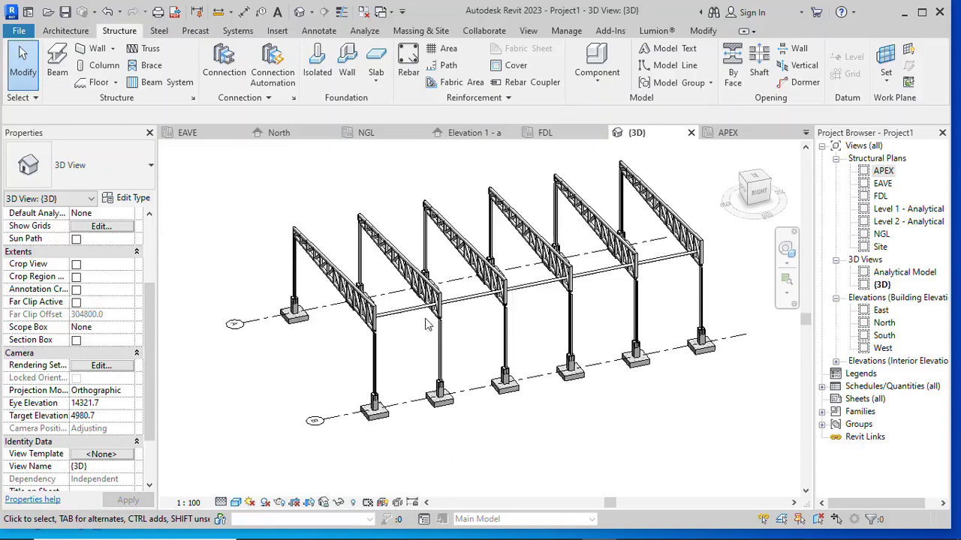
pyautogui.keyDown('shift'); pyautogui.moveTo(431, 324); pyautogui.dragTo(577, 299, button='middle'); pyautogui.keyUp('shift')
pyautogui.scroll(3, 495, 221)
pyautogui.scroll(-3, 642, 277)
pyautogui.keyDown('shift'); pyautogui.moveTo(450, 383); pyautogui.dragTo(401, 377, button='middle'); pyautogui.keyUp('shift')
pyautogui.scroll(-3, 402, 377)
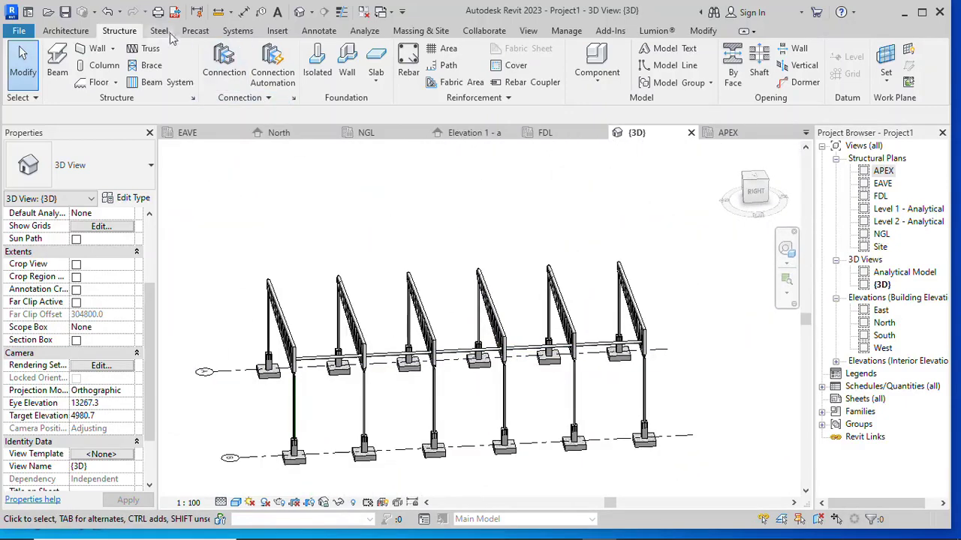
# Undo the horizontal beam placed between the first trusses.
pyautogui.click(108, 12)
pyautogui.keyDown('shift'); pyautogui.moveTo(324, 381); pyautogui.dragTo(383, 342, button='middle'); pyautogui.keyUp('shift')
pyautogui.scroll(3, 437, 327)
pyautogui.scroll(3, 437, 326)
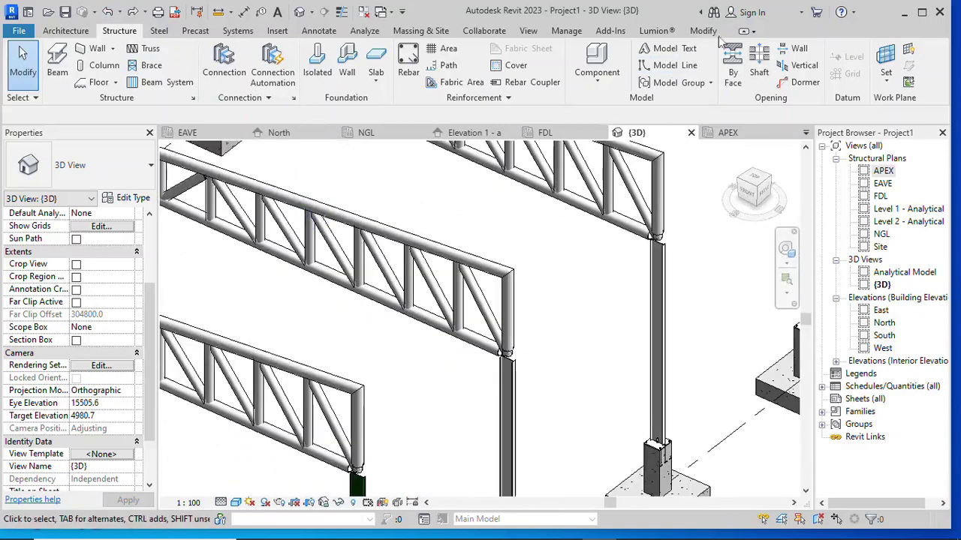
# Place a chain of CHS193.7x12.5 purlins linking the truss tops of adjacent frames.
pyautogui.click(59, 65)
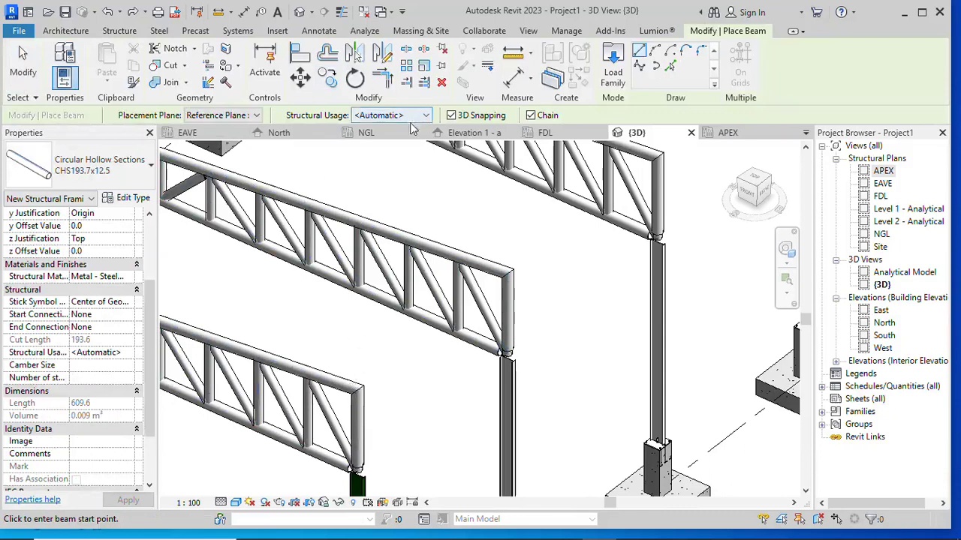
pyautogui.keyDown('shift'); pyautogui.moveTo(365, 343); pyautogui.dragTo(379, 360, button='middle'); pyautogui.keyUp('shift')
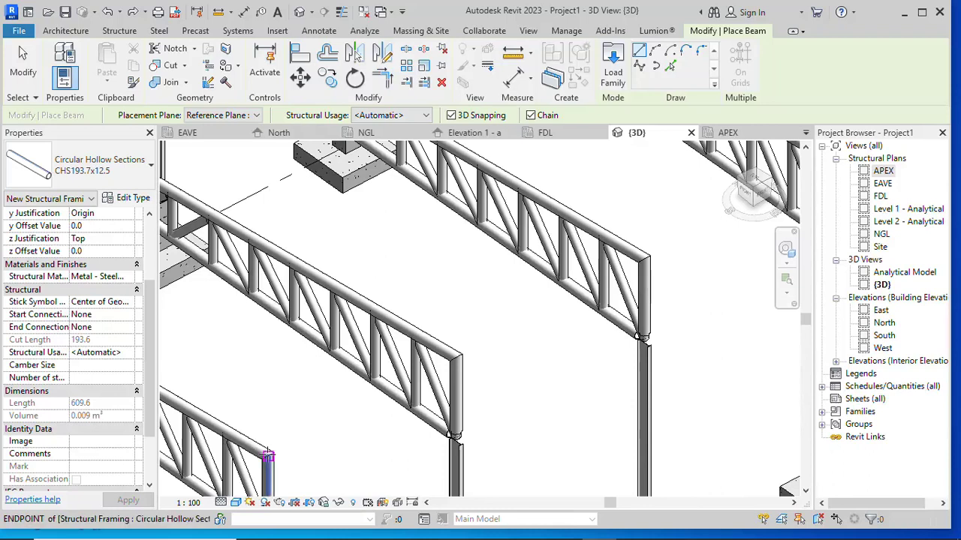
pyautogui.click(264, 450)
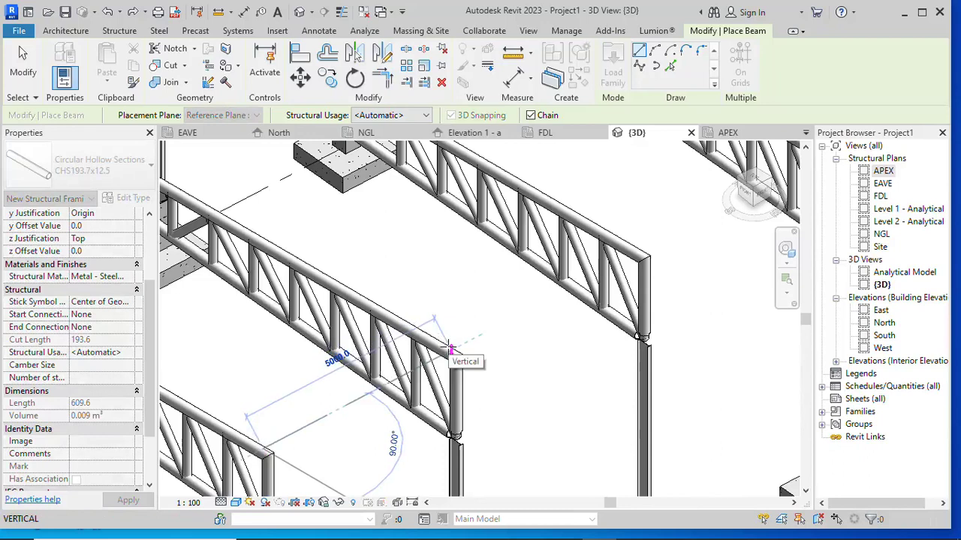
pyautogui.click(451, 348)
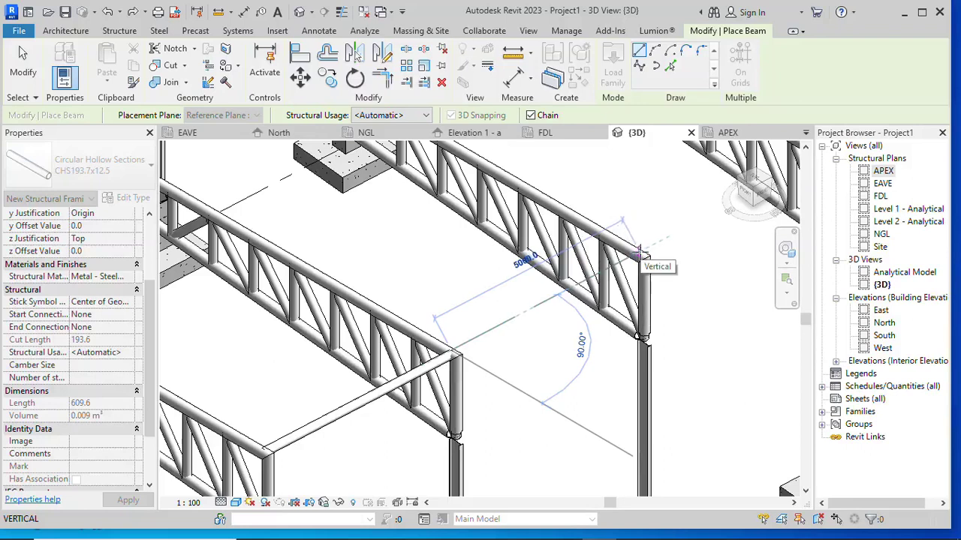
pyautogui.scroll(-5, 488, 344)
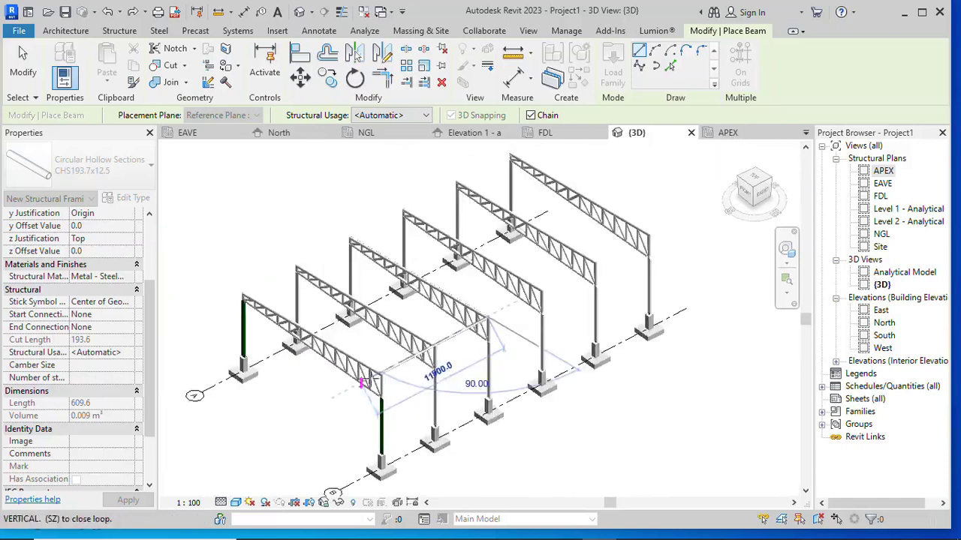
pyautogui.scroll(5, 564, 283)
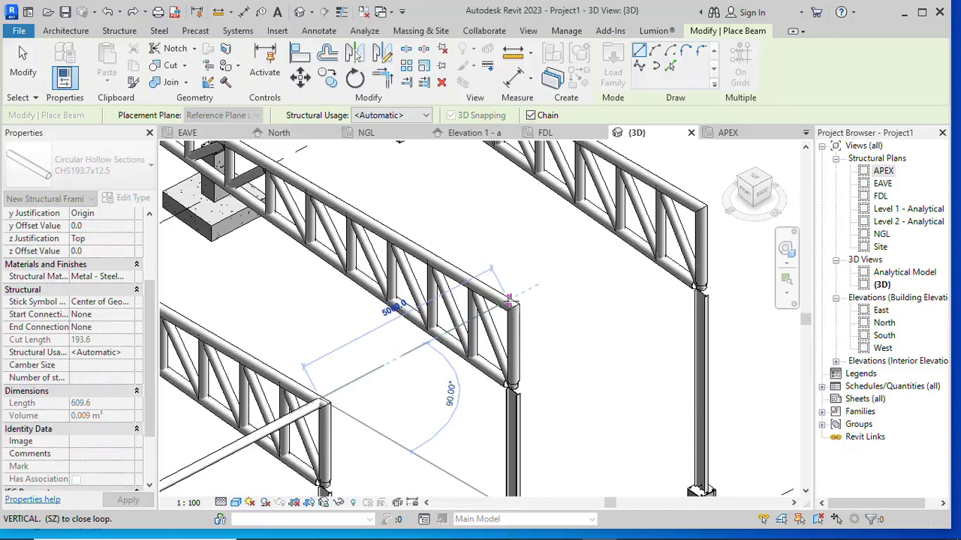
pyautogui.click(509, 300)
pyautogui.scroll(-2, 509, 308)
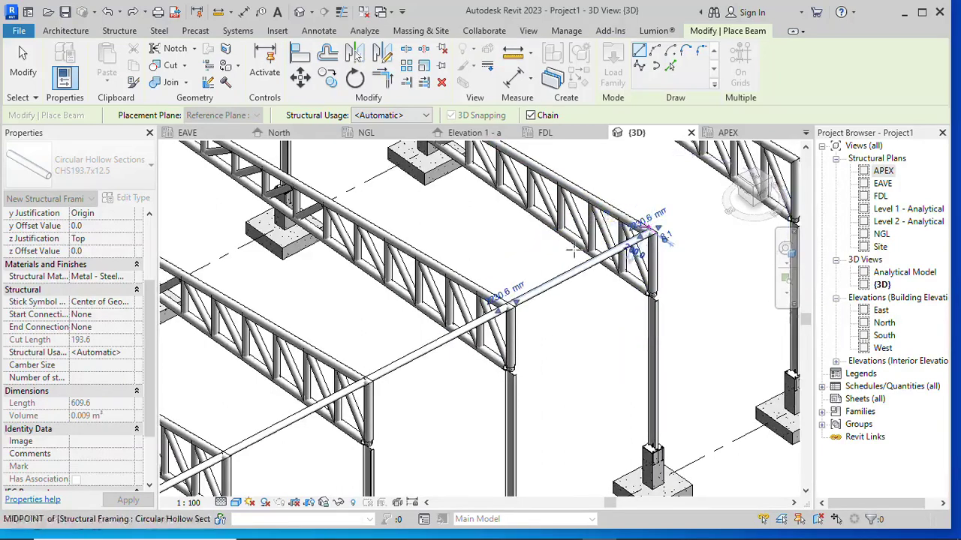
pyautogui.scroll(-2, 646, 226)
pyautogui.scroll(3, 616, 223)
pyautogui.scroll(2, 617, 223)
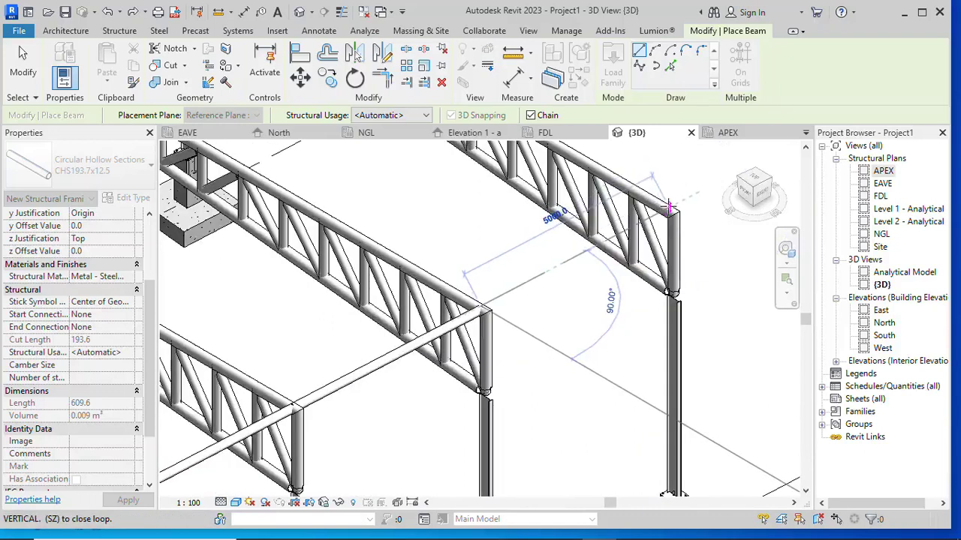
pyautogui.click(670, 207)
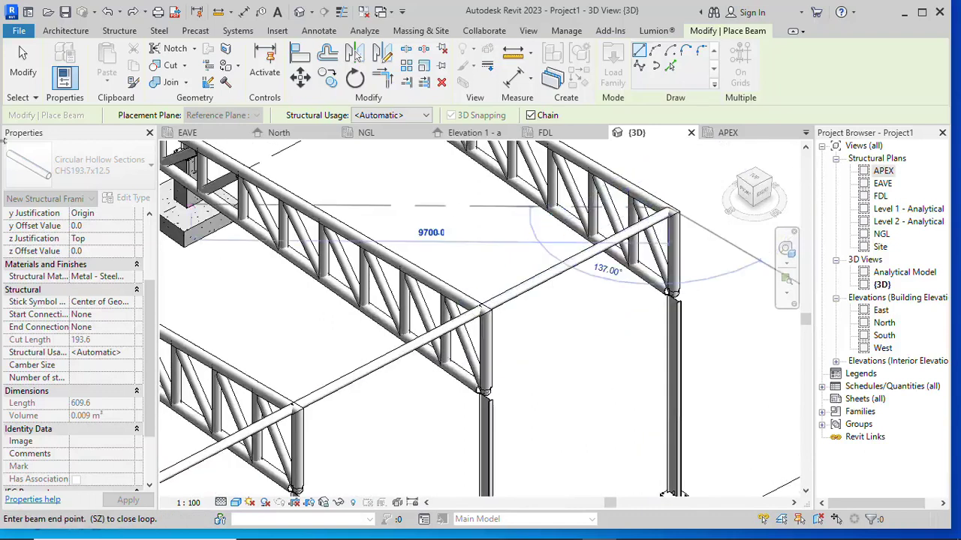
# End beam placement and select the newly placed purlin segment.
pyautogui.click(23, 72)
pyautogui.scroll(1, 516, 304)
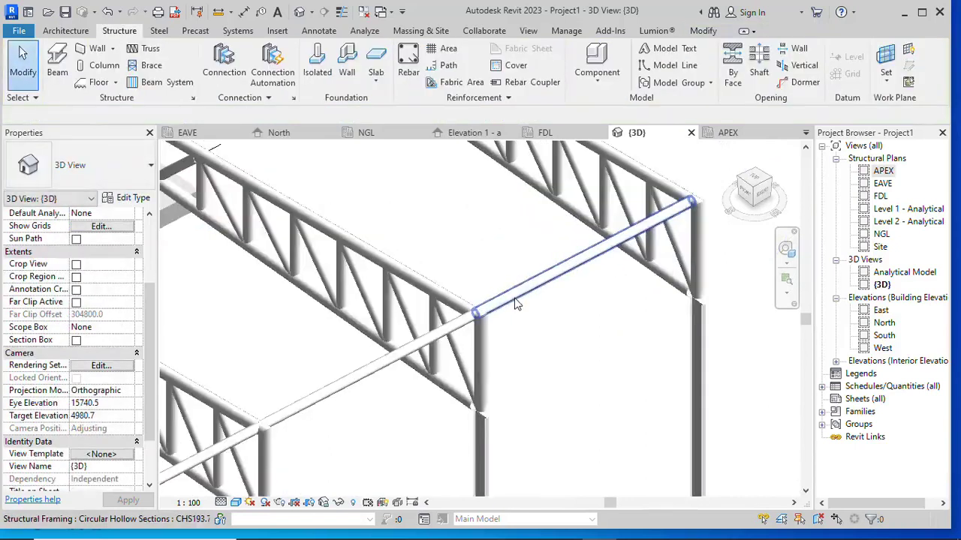
pyautogui.click(516, 304)
pyautogui.keyDown('shift'); pyautogui.moveTo(516, 304); pyautogui.dragTo(526, 318, button='middle'); pyautogui.keyUp('shift')
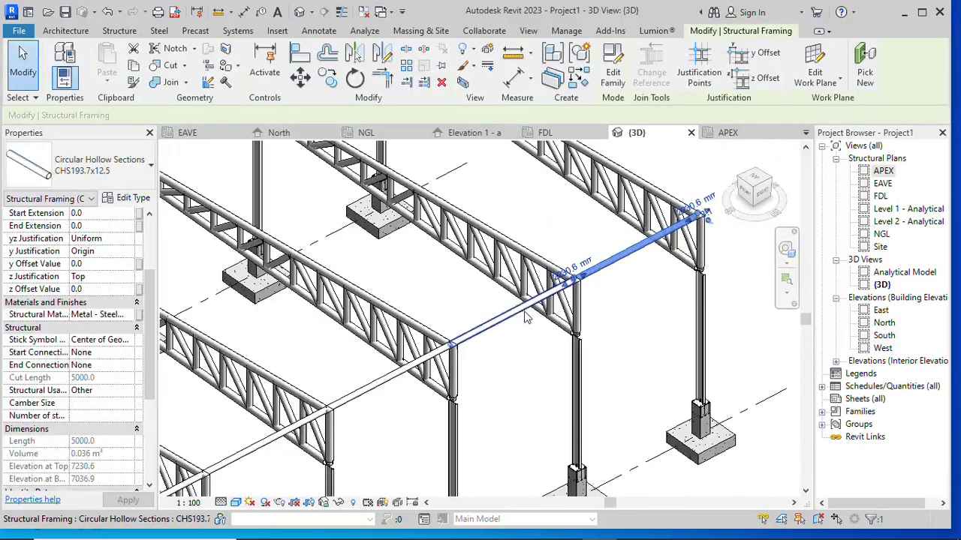
# Add the remaining purlin segments along the line to the selection.
pyautogui.keyDown('ctrl'); pyautogui.click(488, 331); pyautogui.keyUp('ctrl')
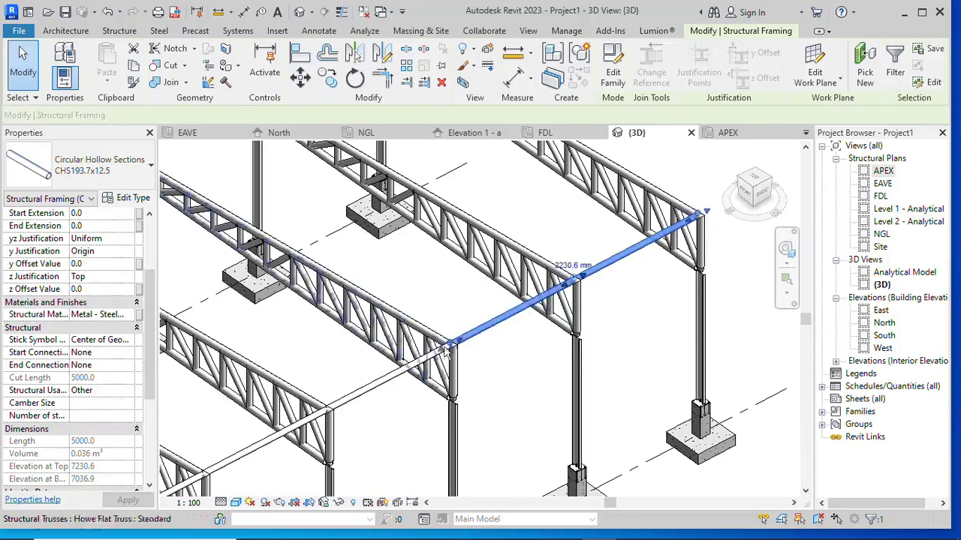
pyautogui.keyDown('ctrl'); pyautogui.click(387, 382); pyautogui.keyUp('ctrl')
pyautogui.scroll(-3, 480, 371)
pyautogui.keyDown('ctrl'); pyautogui.click(418, 382); pyautogui.keyUp('ctrl')
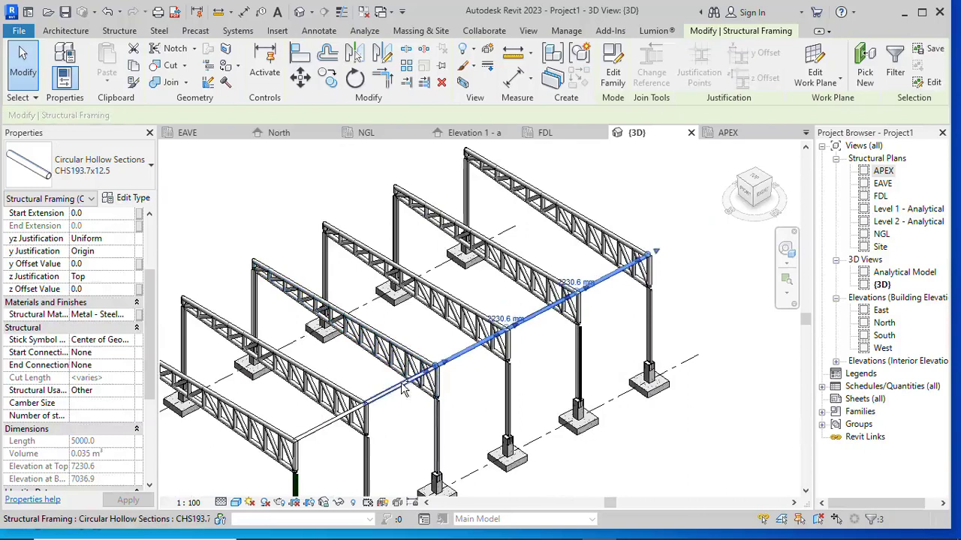
pyautogui.keyDown('ctrl'); pyautogui.click(336, 419); pyautogui.keyUp('ctrl')
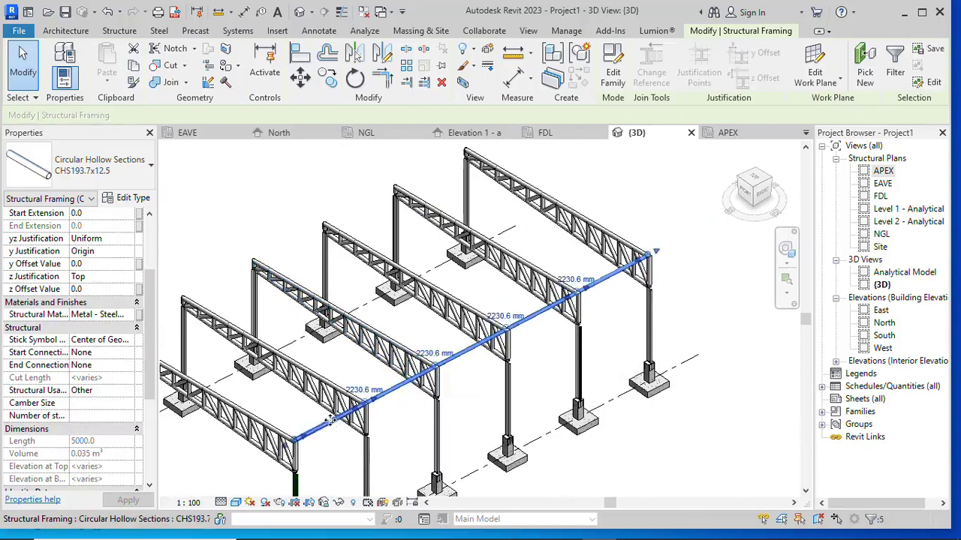
pyautogui.scroll(-1, 101, 301)
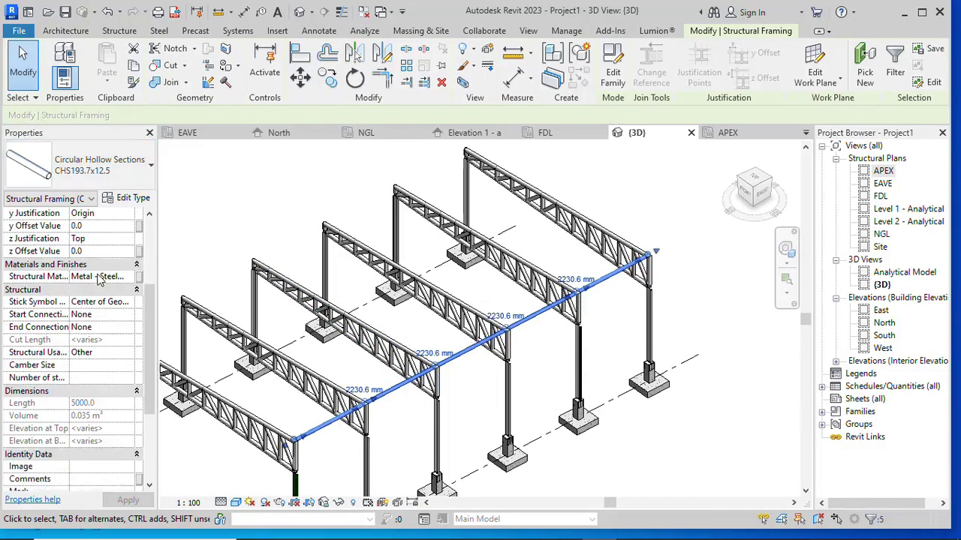
# Set the selected purlins' z Justification to Bottom and clear the selection.
pyautogui.click(116, 238)
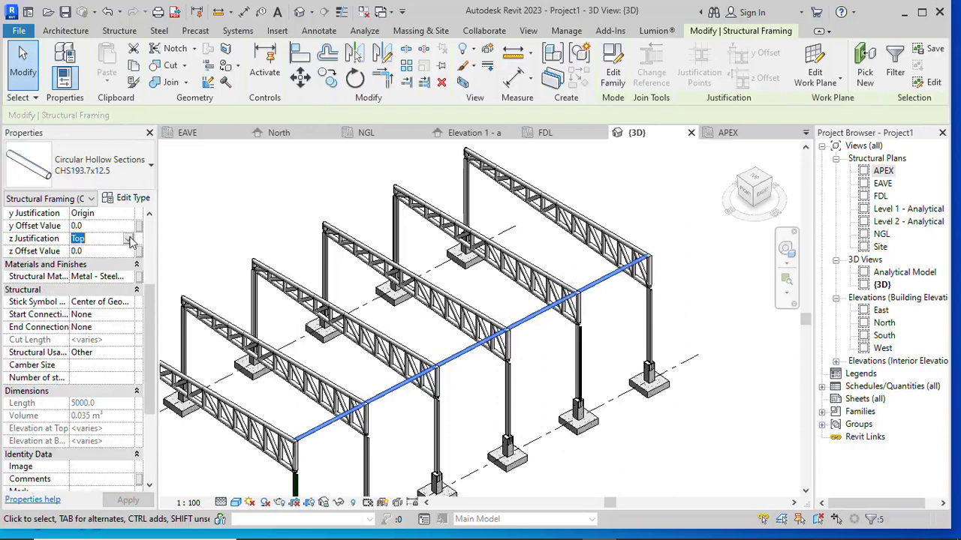
pyautogui.click(128, 239)
pyautogui.click(84, 283)
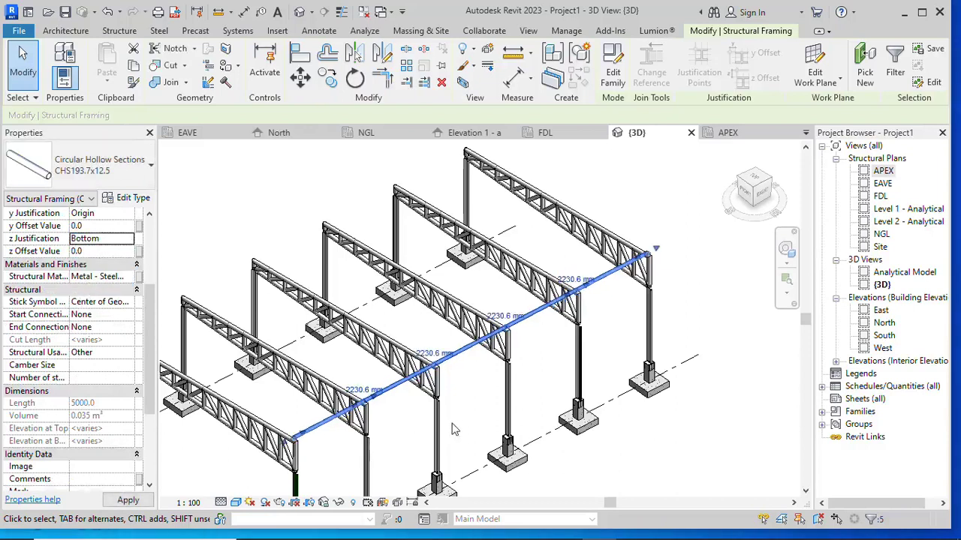
pyautogui.press('Escape')
pyautogui.scroll(2, 351, 419)
pyautogui.scroll(4, 352, 419)
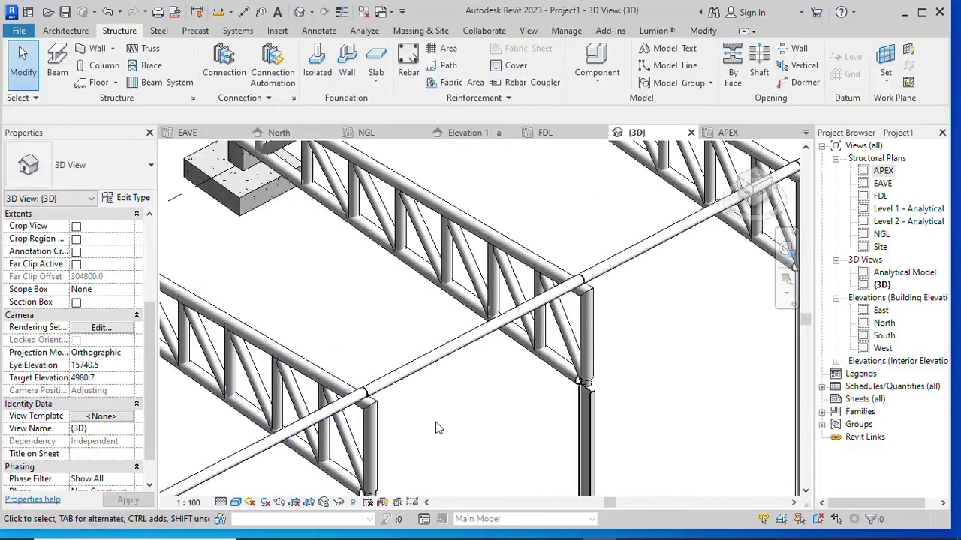
pyautogui.scroll(-3, 593, 300)
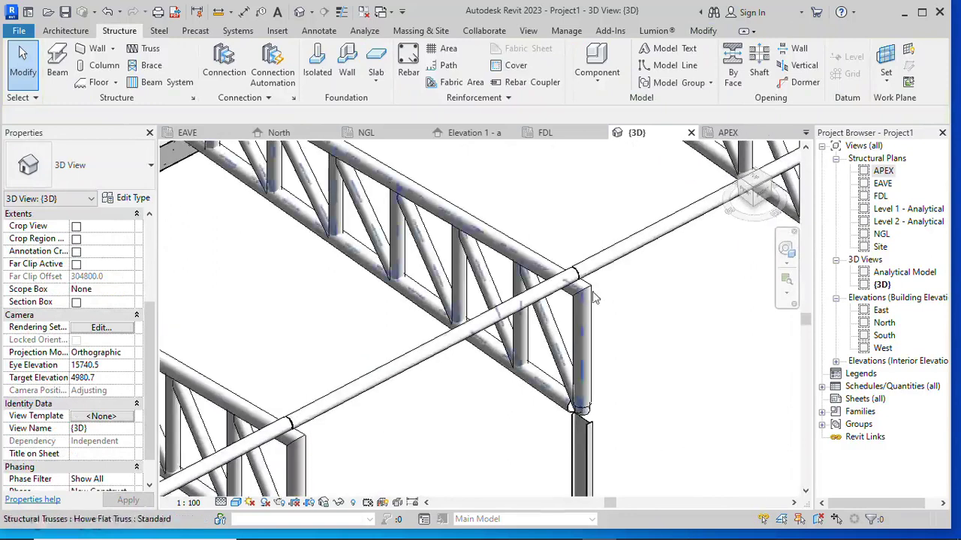
pyautogui.scroll(-5, 568, 299)
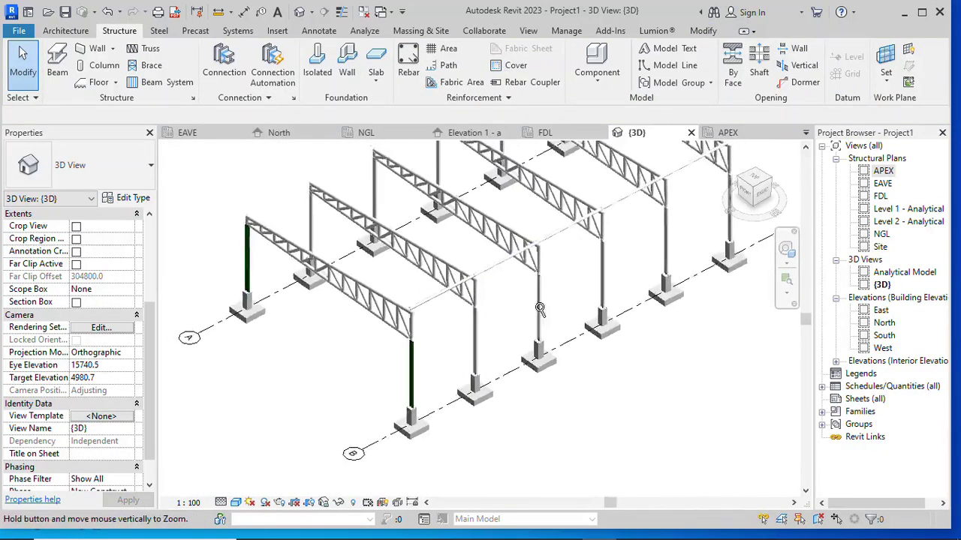
pyautogui.scroll(4, 425, 373)
pyautogui.scroll(2, 425, 373)
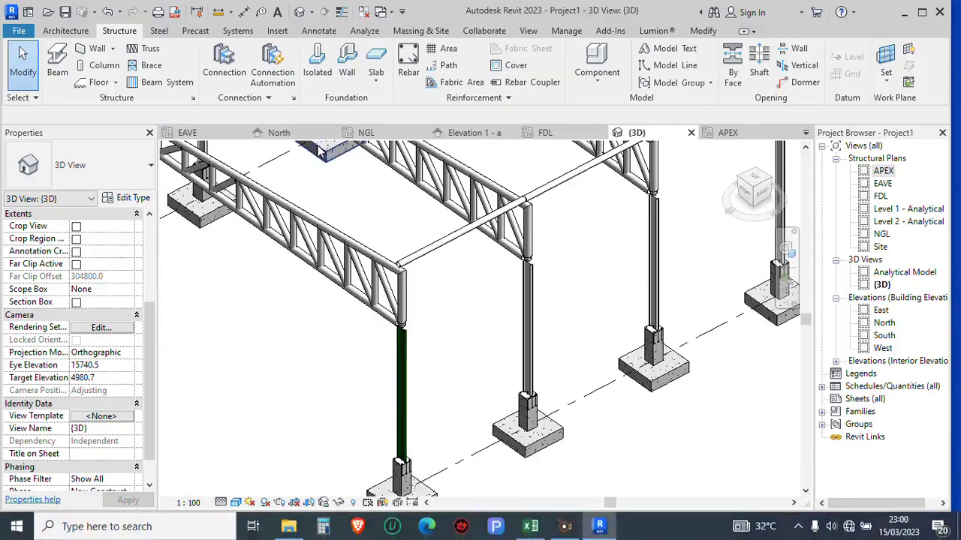
pyautogui.scroll(-2, 424, 403)
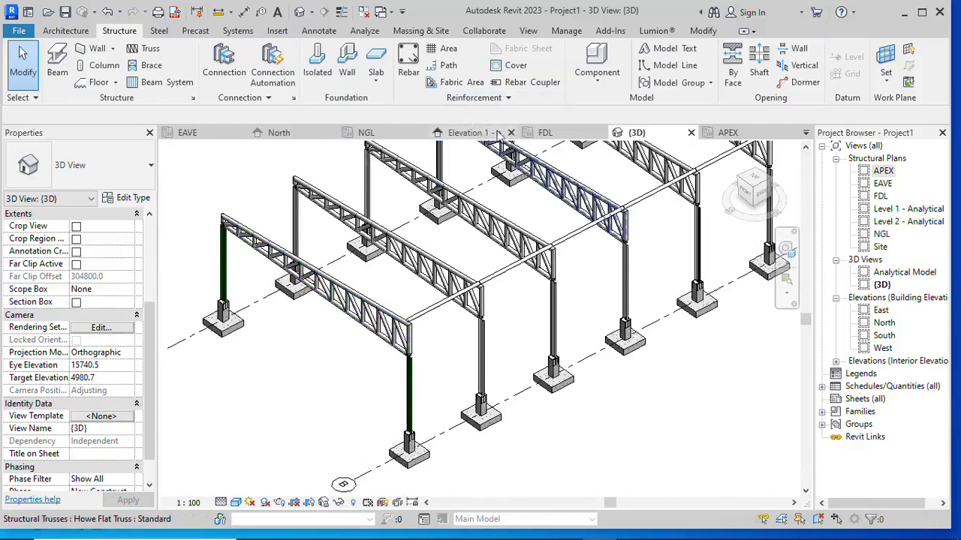
# Check the purlin position in Elevation 1 - a near grid B.
pyautogui.click(475, 135)
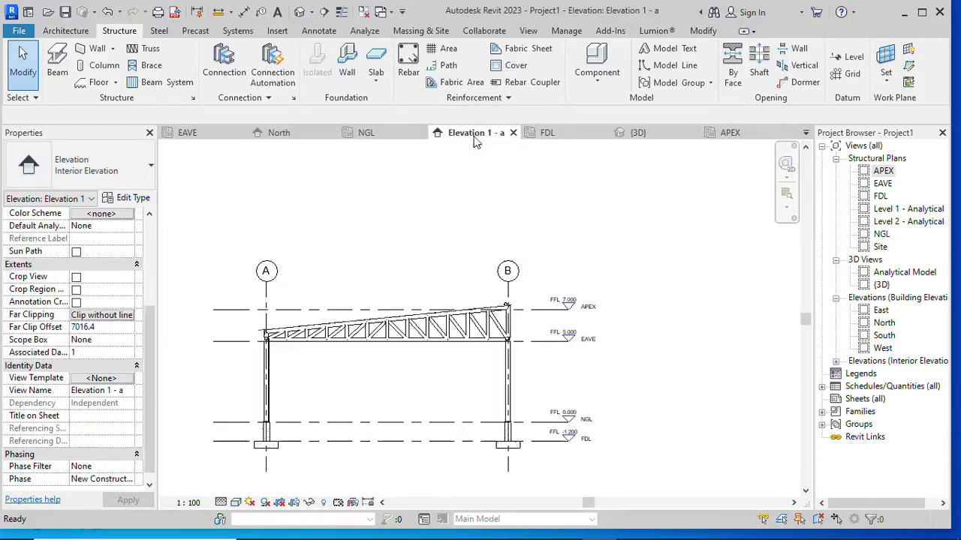
pyautogui.scroll(5, 507, 304)
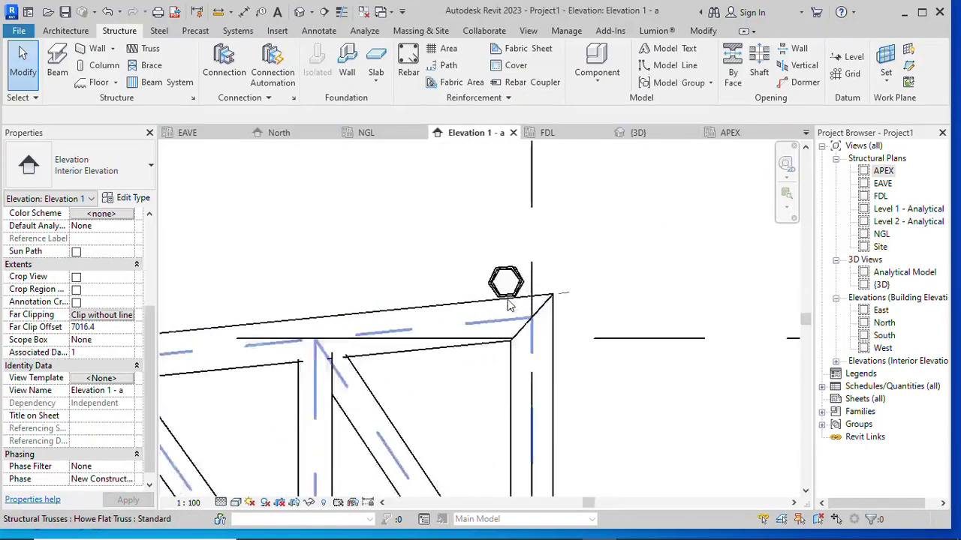
pyautogui.scroll(1, 507, 304)
pyautogui.scroll(-1, 510, 304)
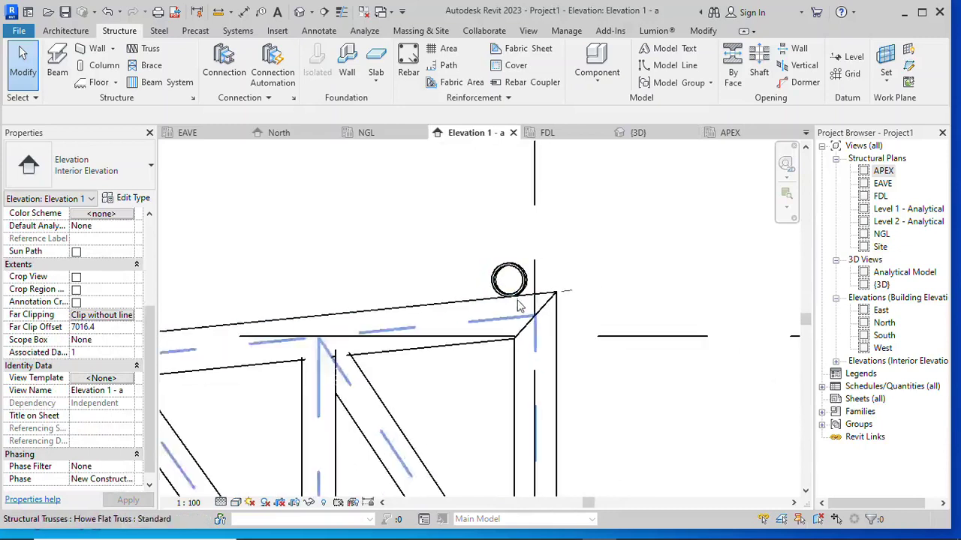
# In 3D, select the purlin segments up to the far truss, then show them in Elevation 1 - a.
pyautogui.click(661, 134)
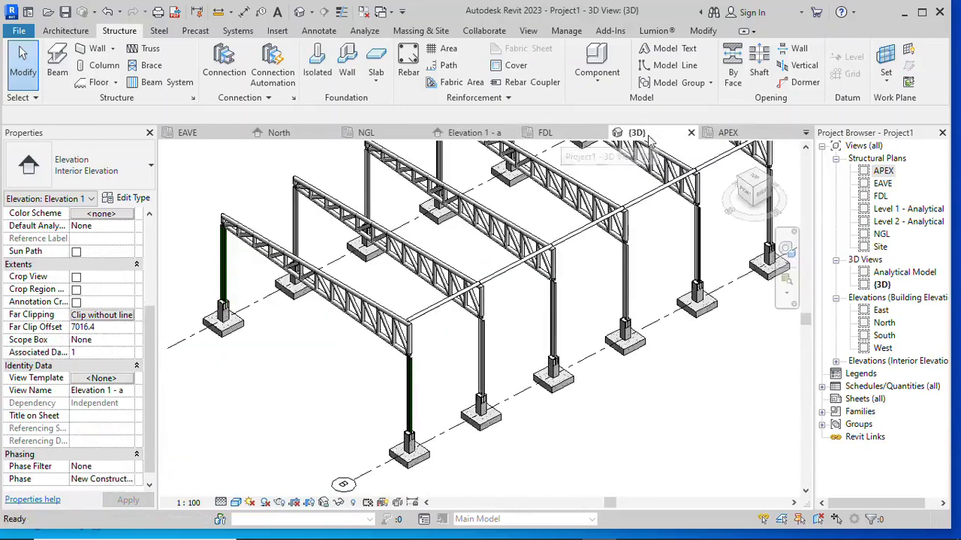
pyautogui.click(432, 319)
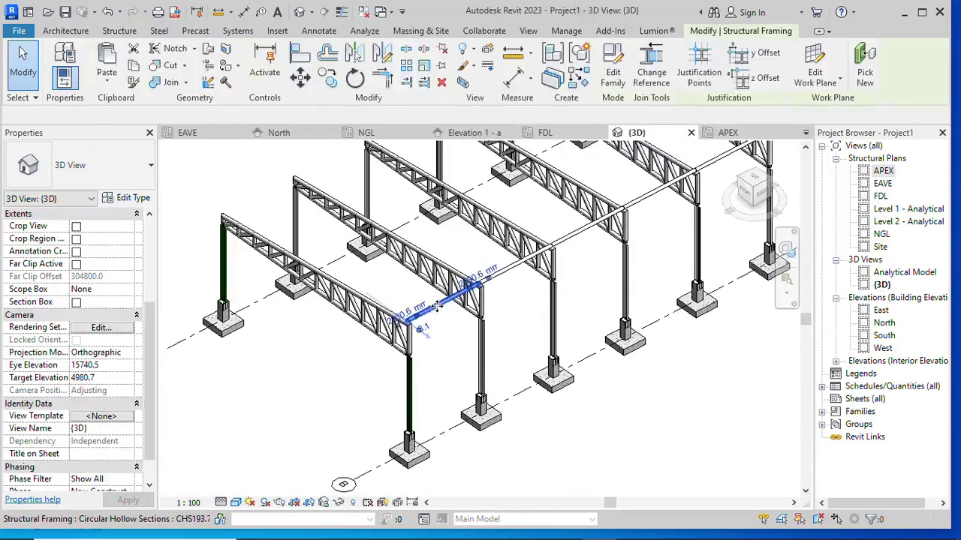
pyautogui.keyDown('ctrl'); pyautogui.click(583, 234); pyautogui.keyUp('ctrl')
pyautogui.keyDown('ctrl'); pyautogui.click(659, 201); pyautogui.keyUp('ctrl')
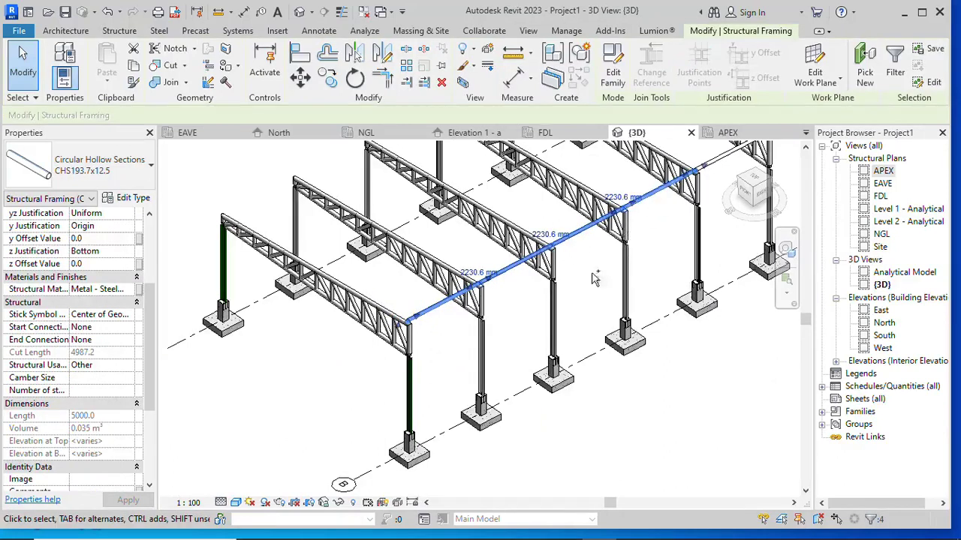
pyautogui.scroll(-3, 661, 206)
pyautogui.scroll(5, 661, 214)
pyautogui.keyDown('ctrl'); pyautogui.click(661, 220); pyautogui.keyUp('ctrl')
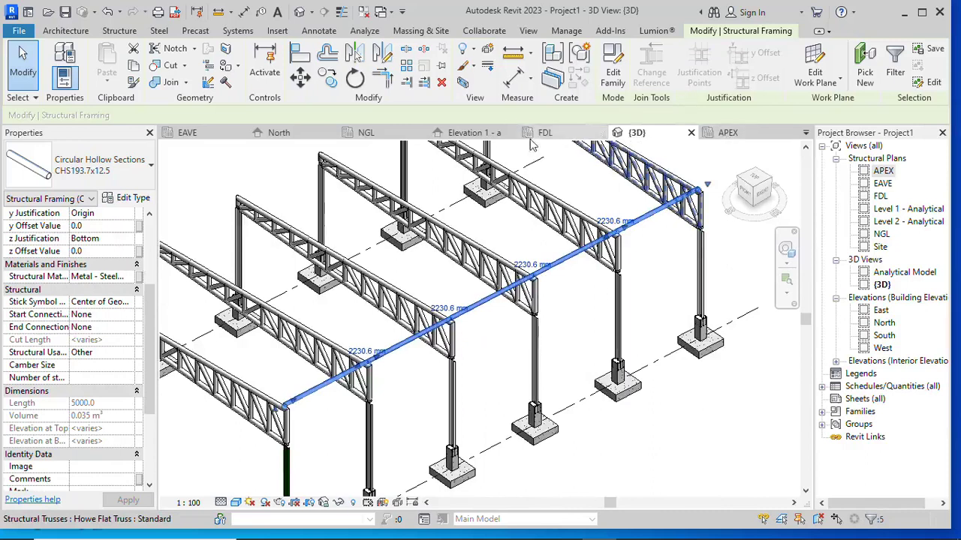
pyautogui.click(473, 133)
pyautogui.scroll(-5, 585, 316)
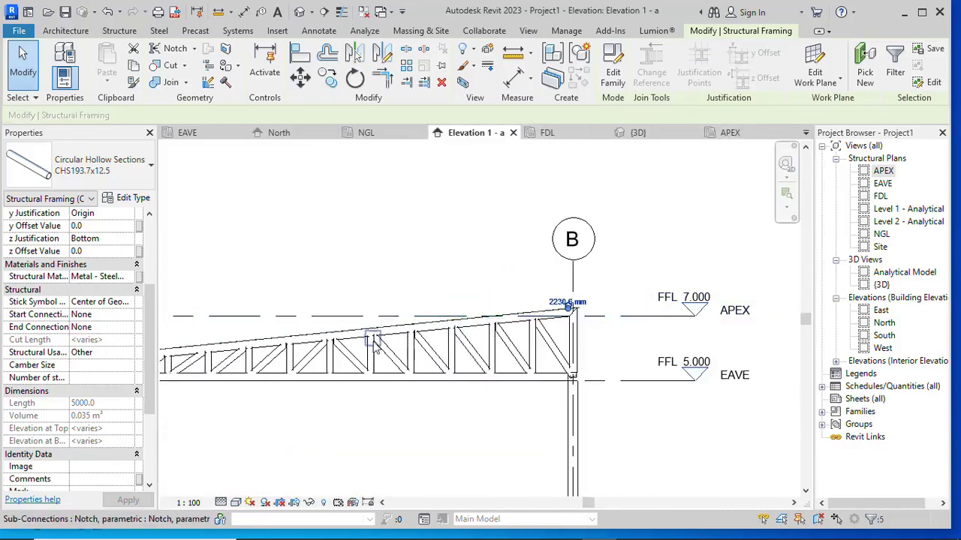
# Copy the selected purlins from the truss top end in four 1500 mm steps along the chord.
pyautogui.click(328, 77)
pyautogui.scroll(4, 575, 285)
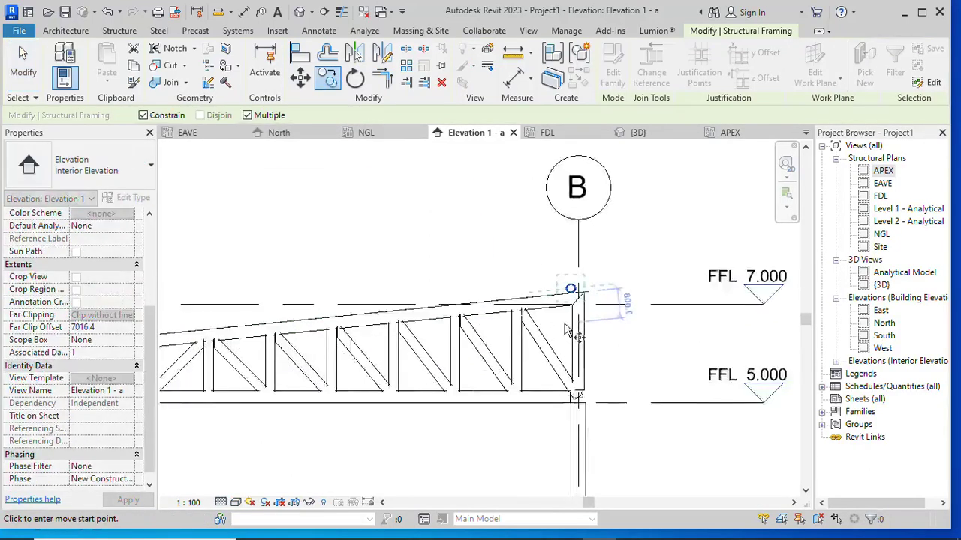
pyautogui.click(575, 275)
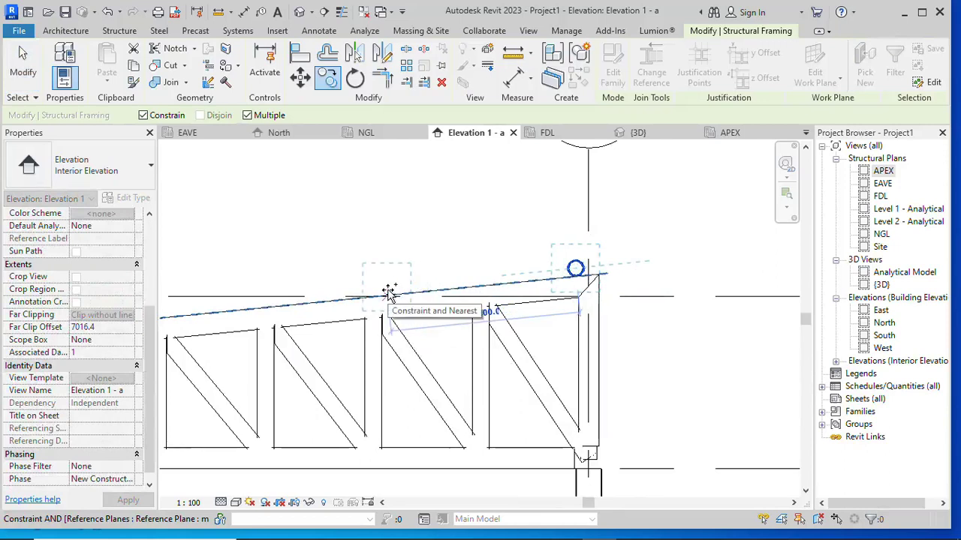
pyautogui.write('15')
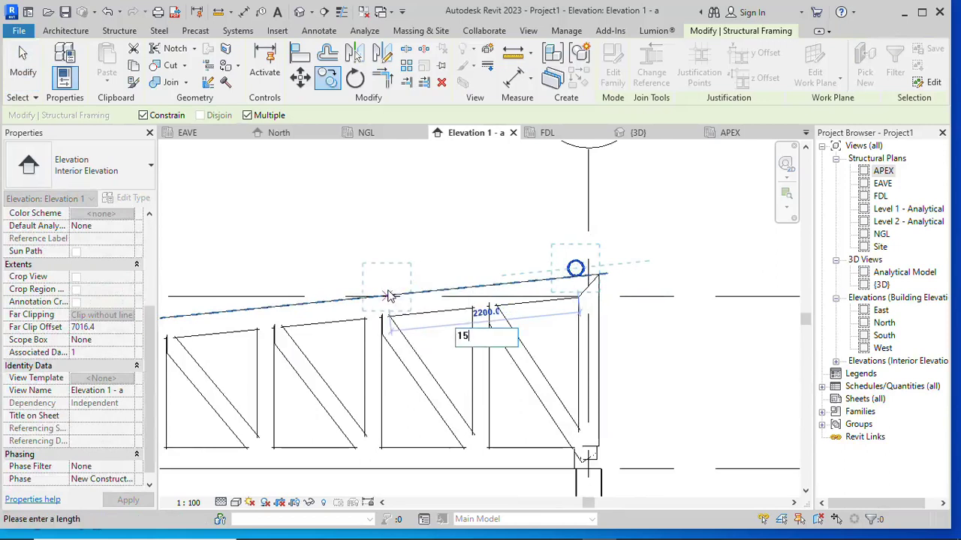
pyautogui.write('00')
pyautogui.press('Return')
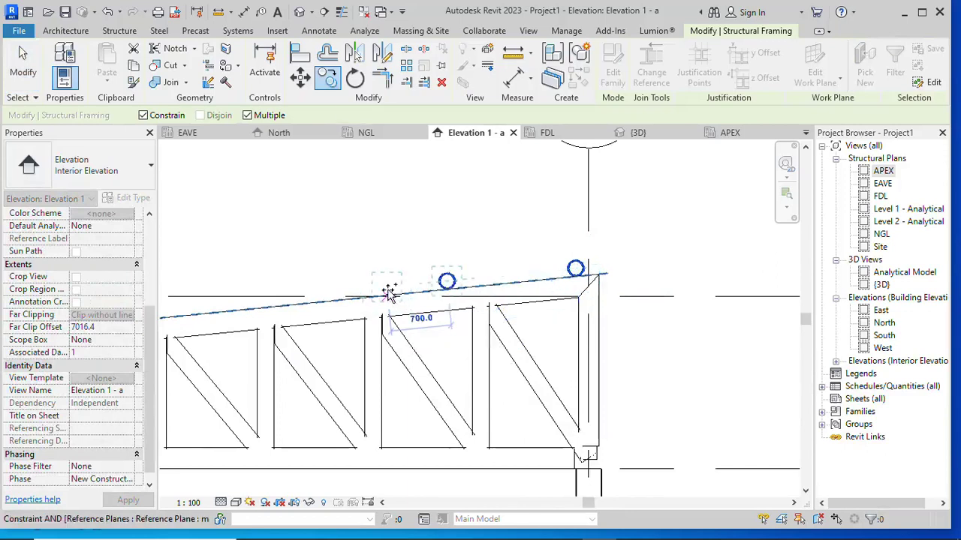
pyautogui.scroll(-3, 631, 323)
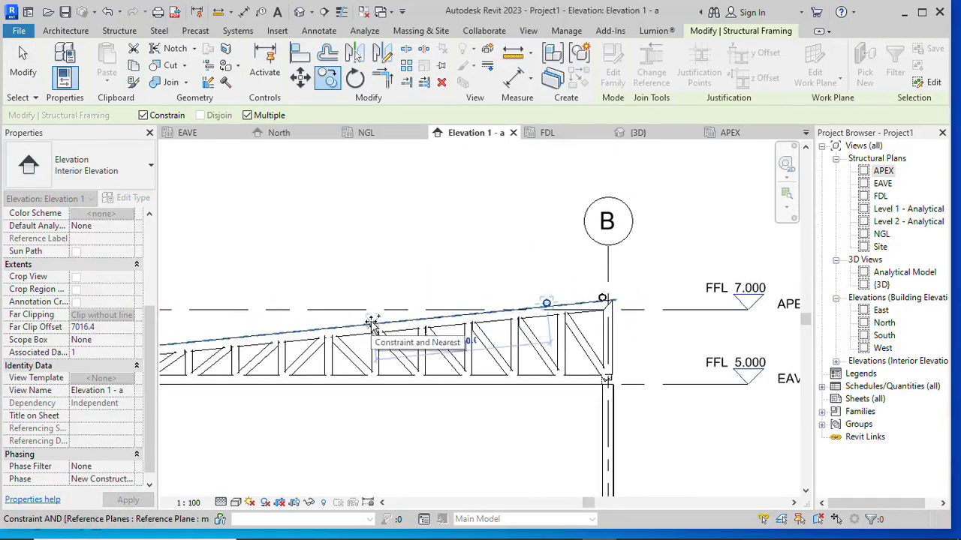
pyautogui.write('1')
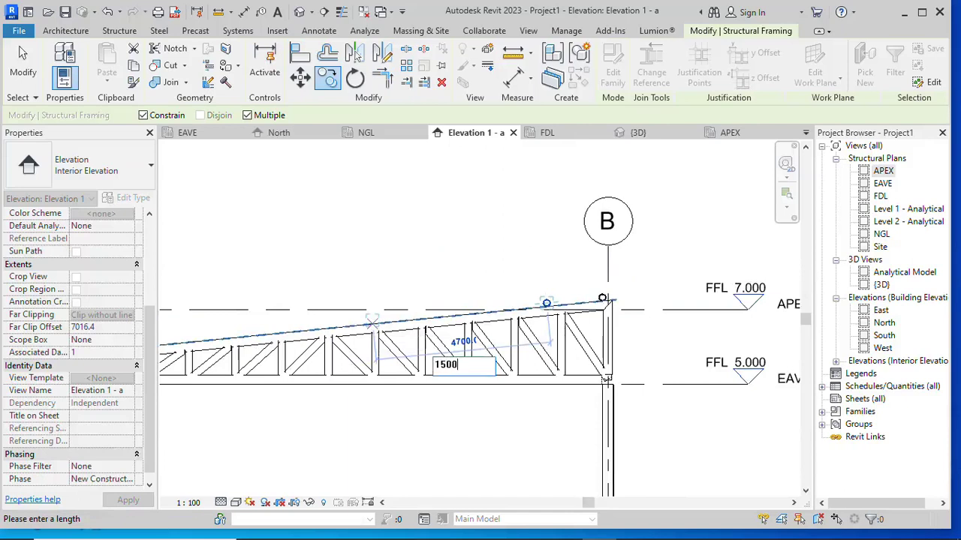
pyautogui.write('500')
pyautogui.press('Return')
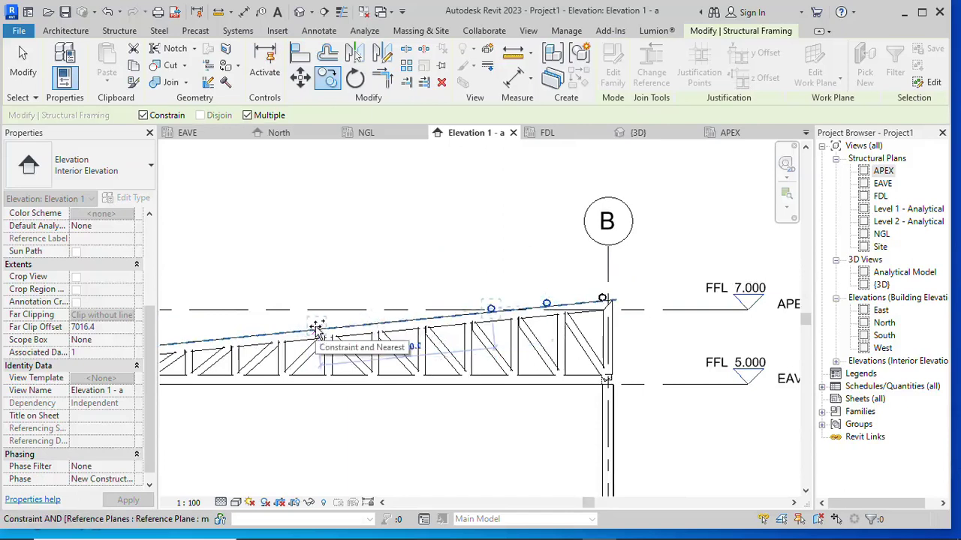
pyautogui.write('1')
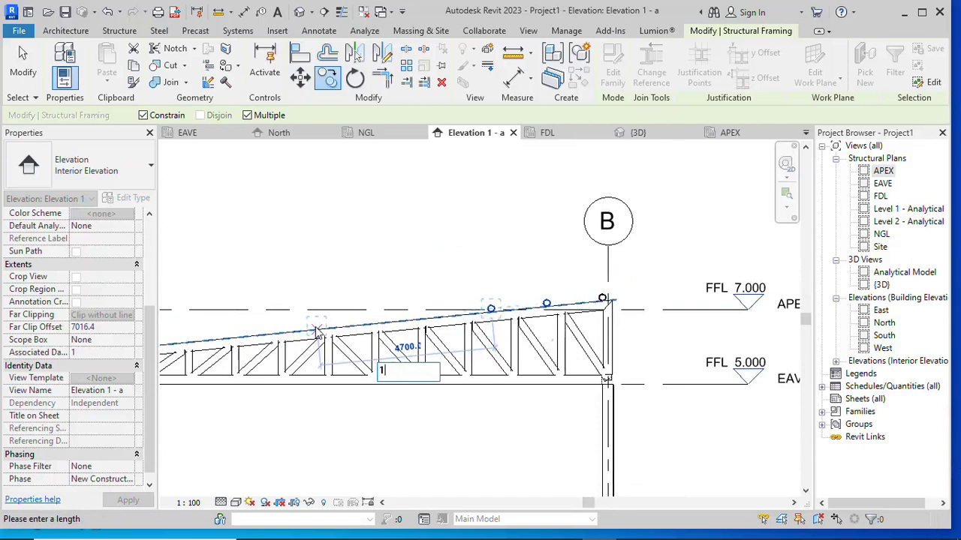
pyautogui.write('500')
pyautogui.press('Return')
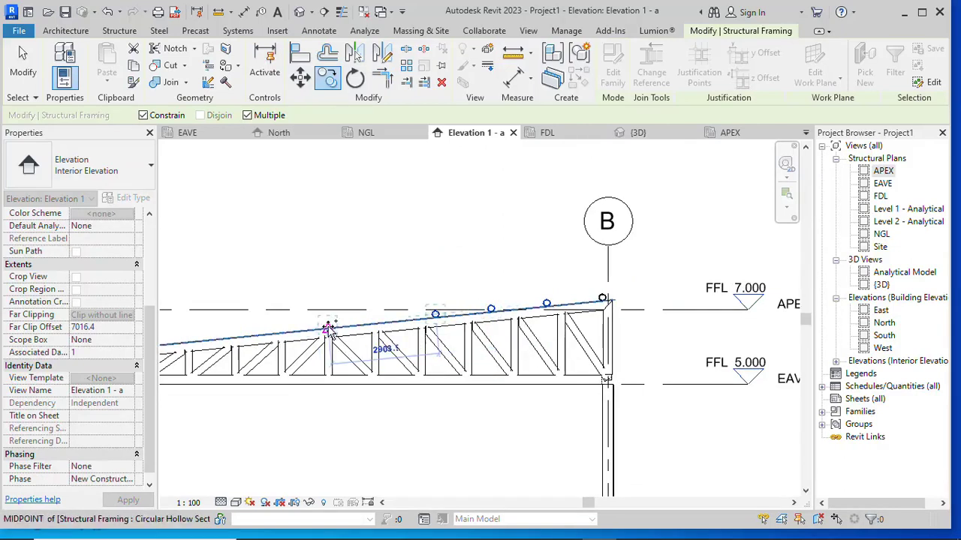
pyautogui.write('1')
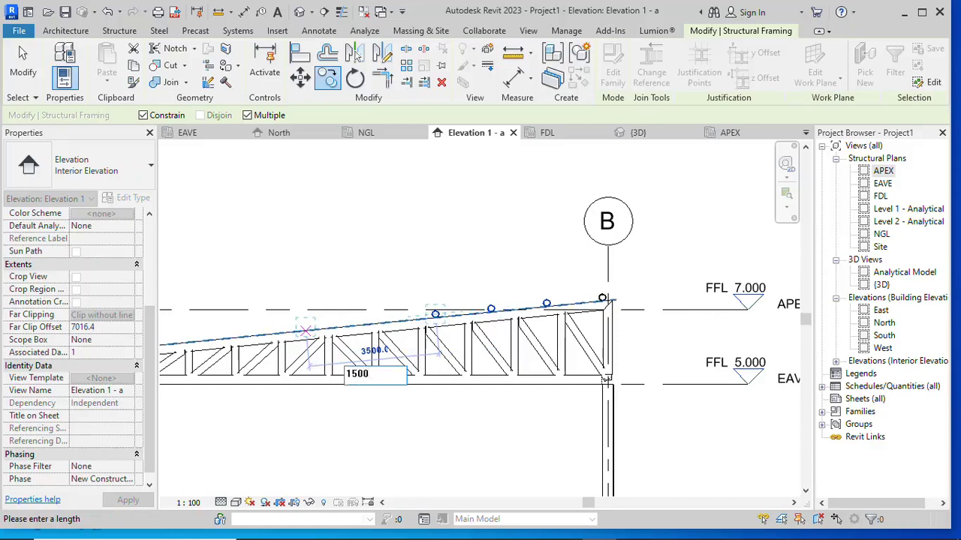
pyautogui.write('500')
pyautogui.press('Return')
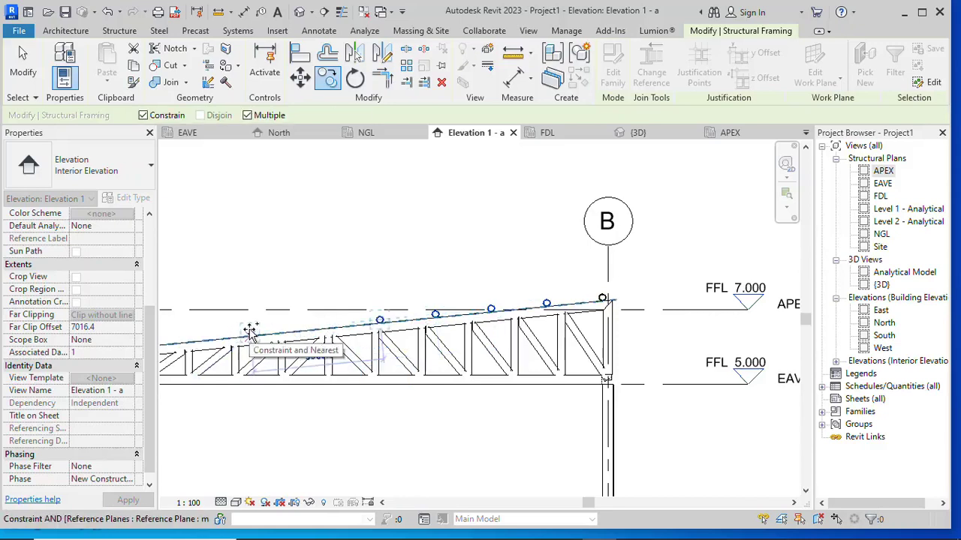
# Continue the 1500 mm copies, snap the last purlin to the truss end at grid A, and finish.
pyautogui.write('1500')
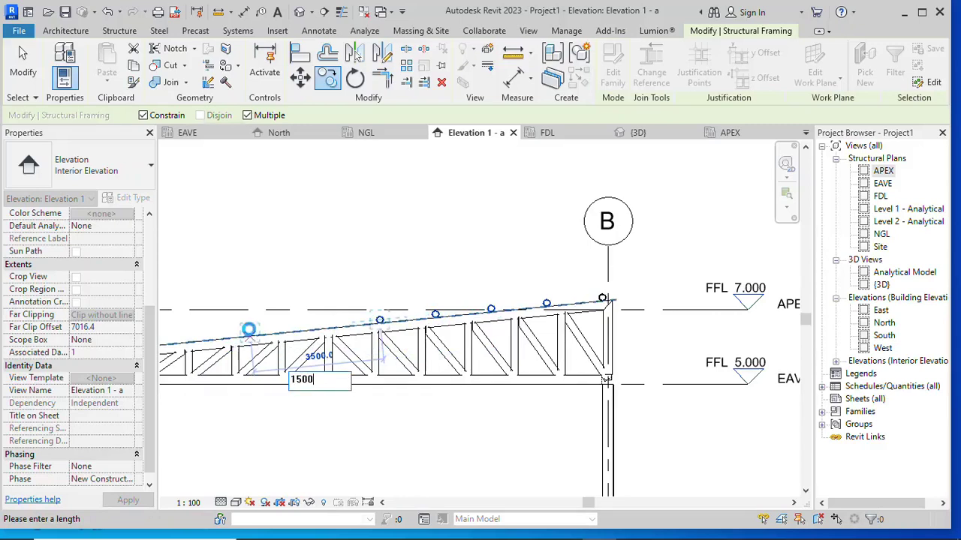
pyautogui.press('Return')
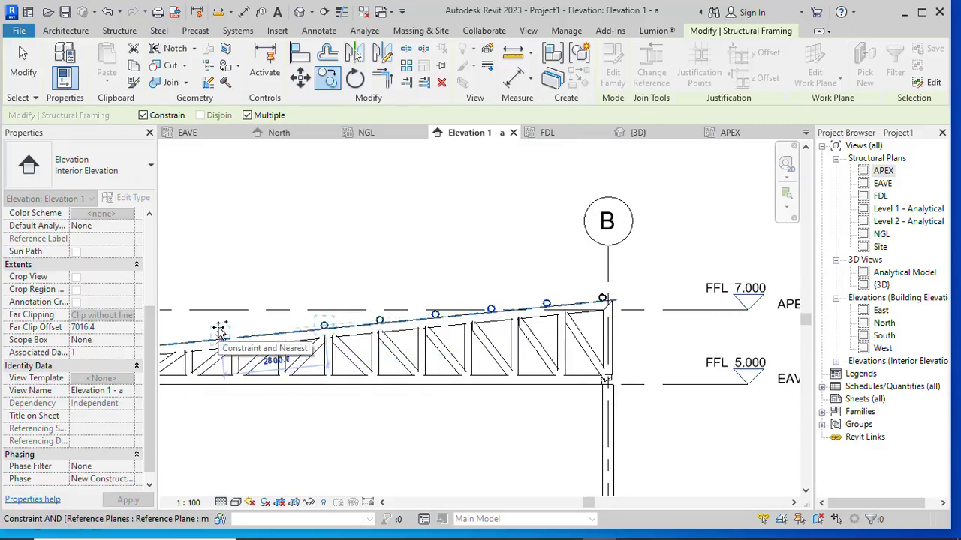
pyautogui.write('1')
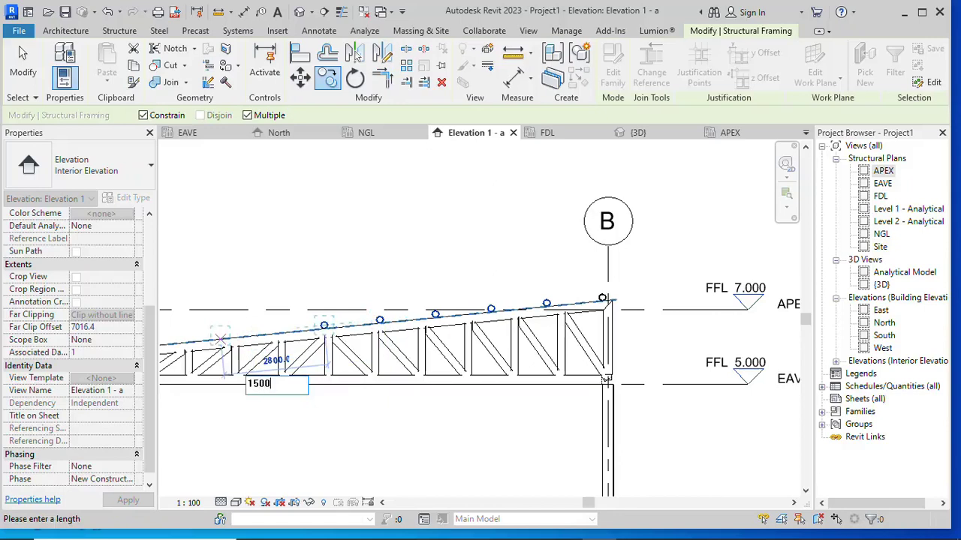
pyautogui.write('500')
pyautogui.press('Return')
pyautogui.scroll(-3, 620, 369)
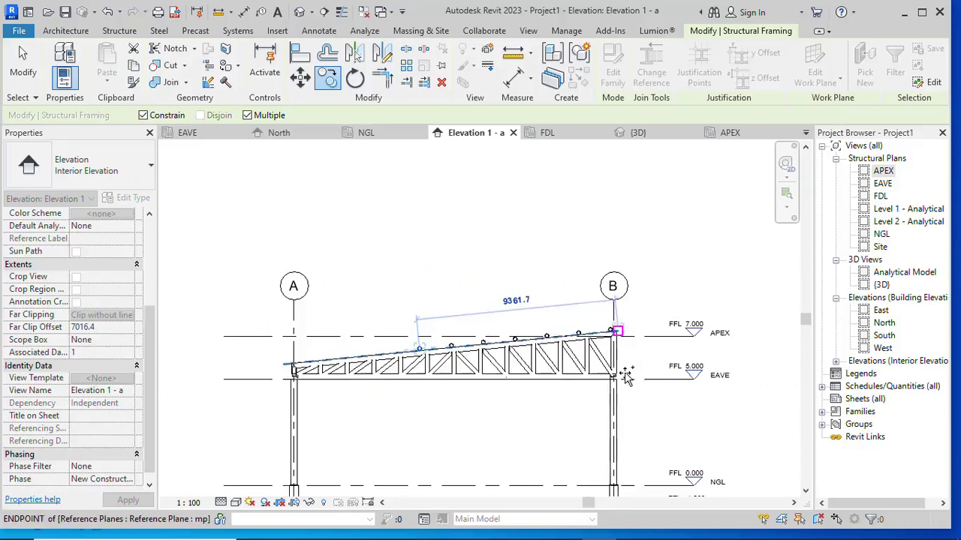
pyautogui.scroll(3, 369, 350)
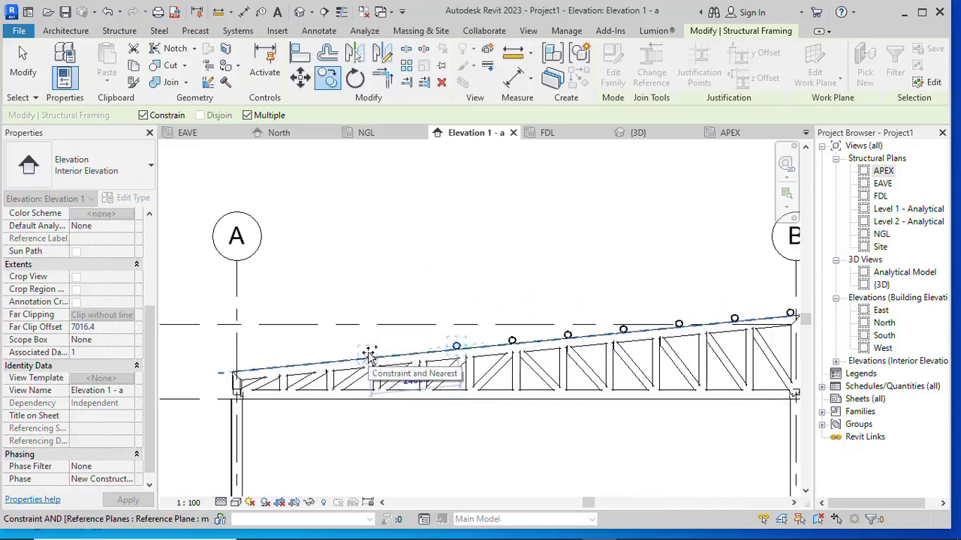
pyautogui.write('15')
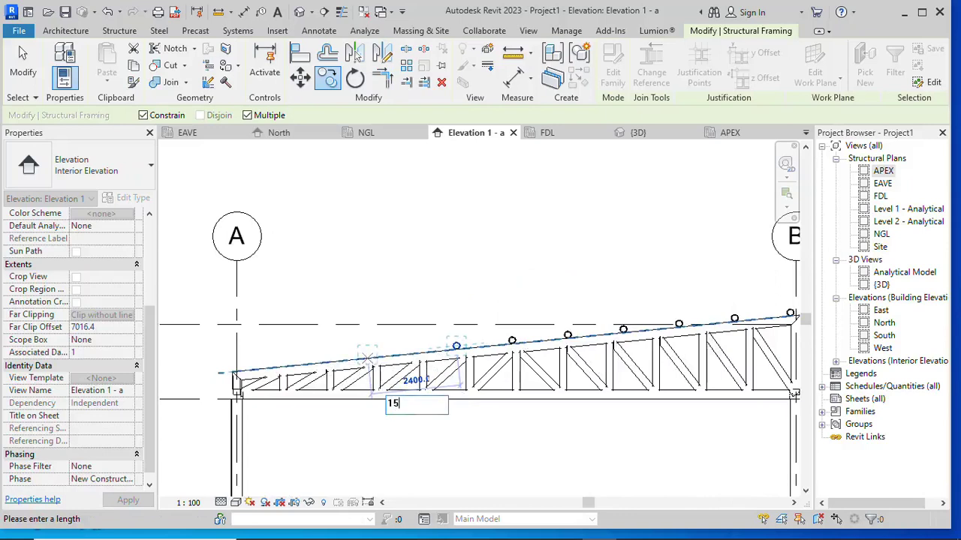
pyautogui.write('00')
pyautogui.press('Return')
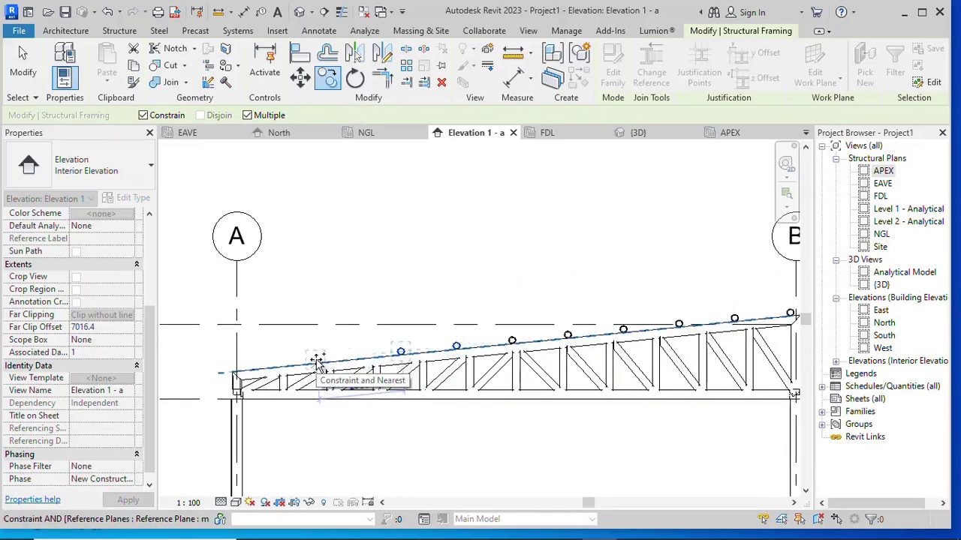
pyautogui.write('1')
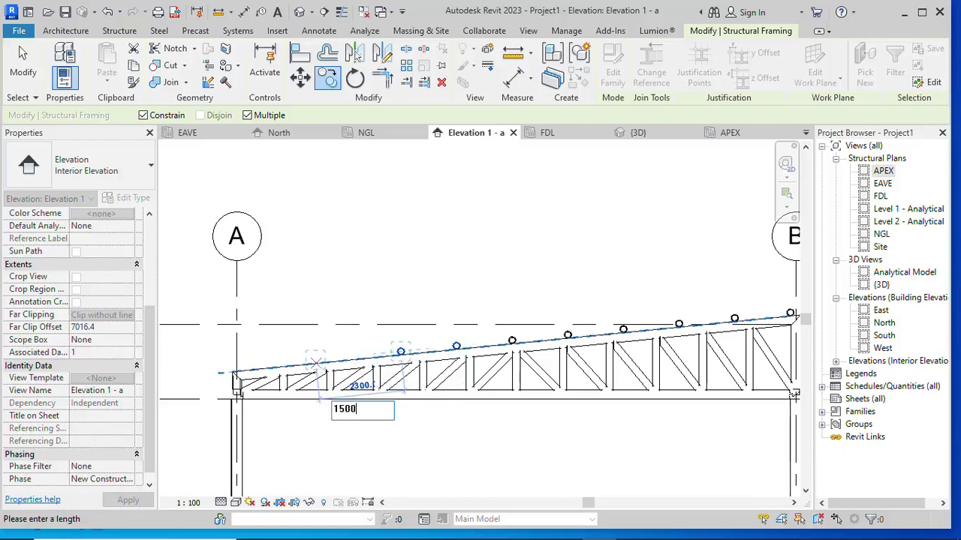
pyautogui.write('500')
pyautogui.press('Return')
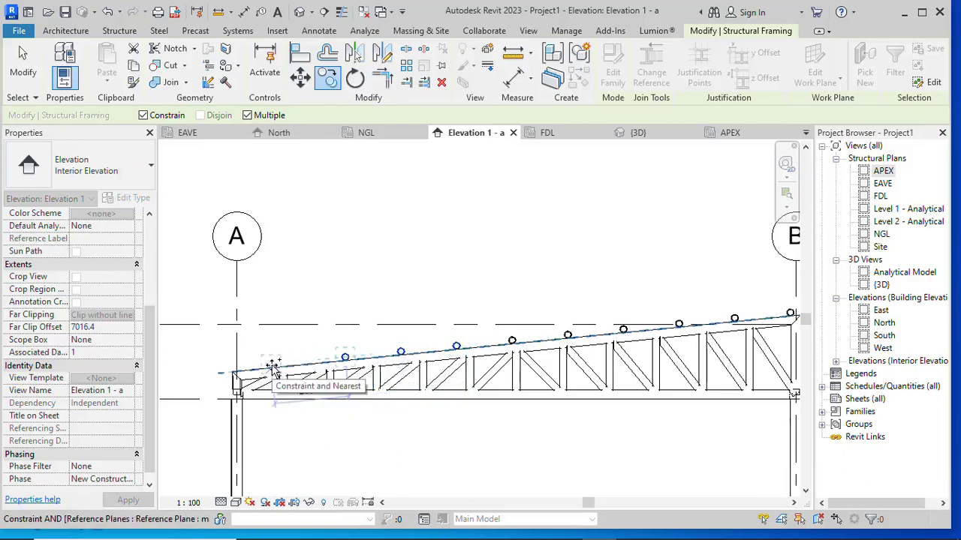
pyautogui.write('1500')
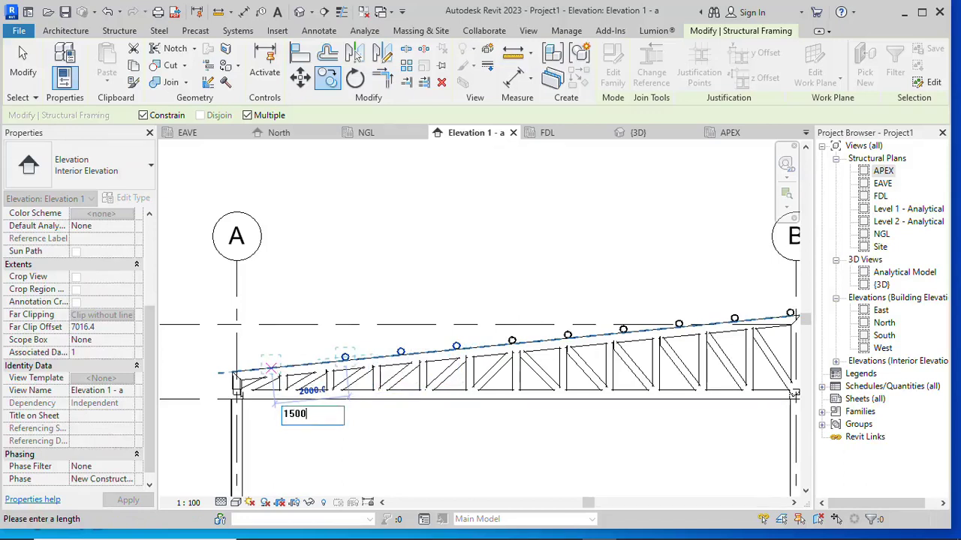
pyautogui.press('Return')
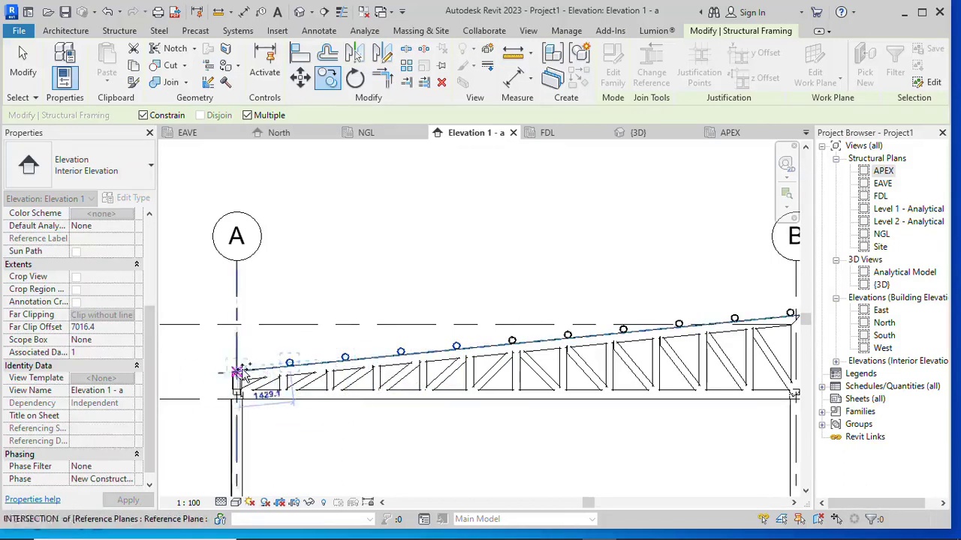
pyautogui.scroll(3, 248, 365)
pyautogui.scroll(2, 253, 365)
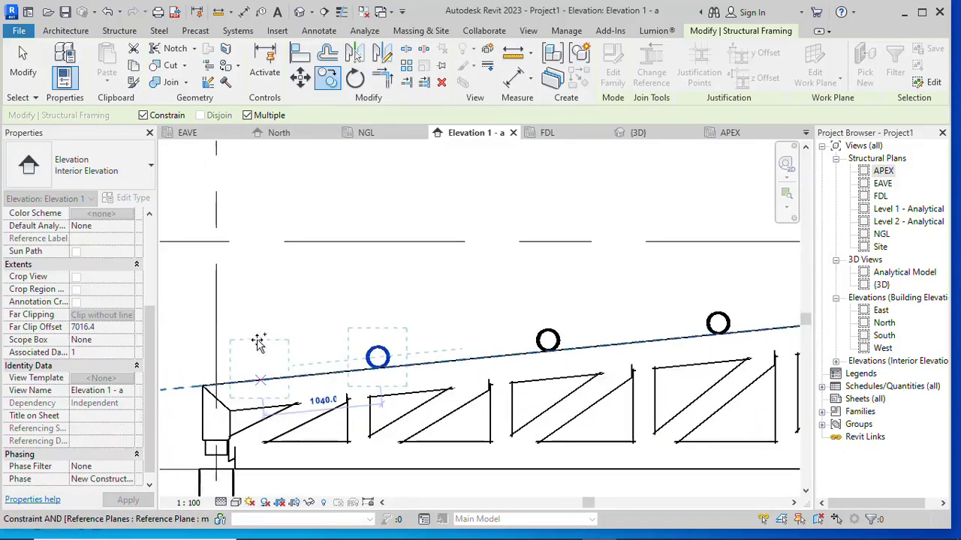
pyautogui.click(215, 385)
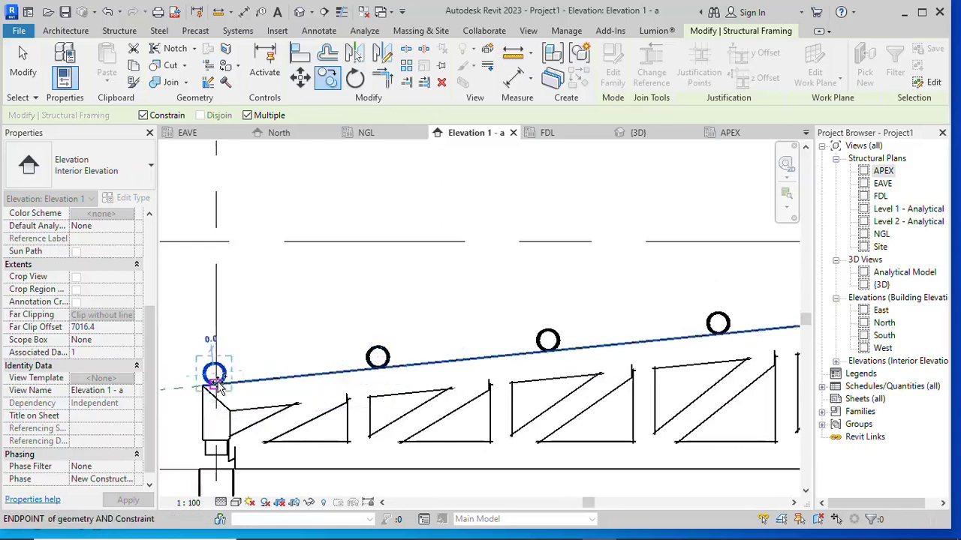
pyautogui.click(23, 78)
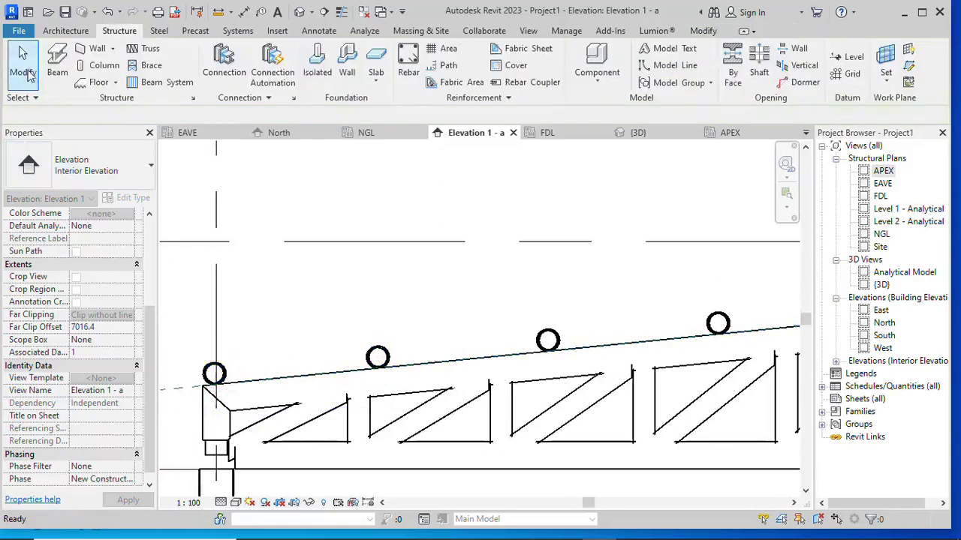
pyautogui.scroll(-5, 338, 366)
pyautogui.moveTo(338, 366); pyautogui.dragTo(286, 366, button='middle')
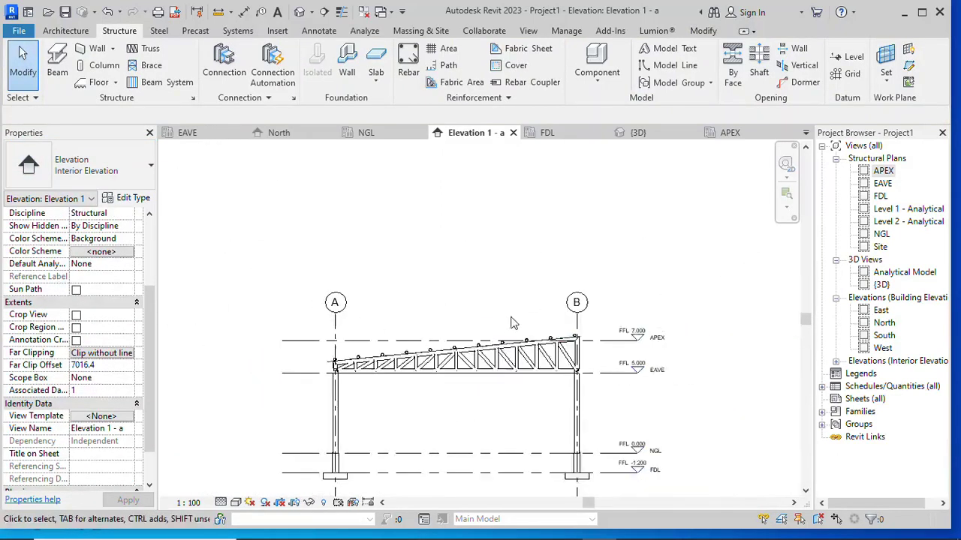
pyautogui.scroll(1, 613, 294)
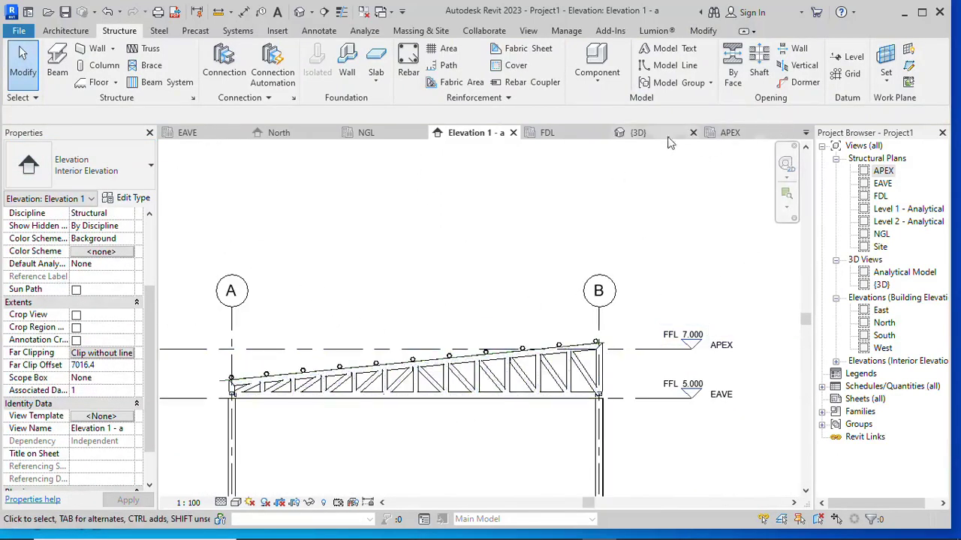
# Orbit the {3D} view around the shed to inspect purlin rows across all six frames.
pyautogui.click(639, 135)
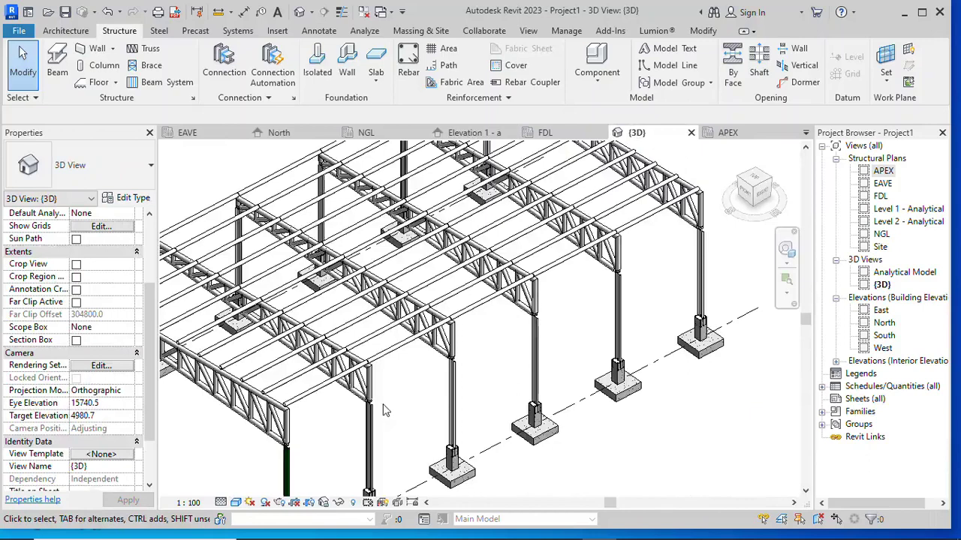
pyautogui.keyDown('shift'); pyautogui.moveTo(382, 410); pyautogui.dragTo(629, 362, button='middle'); pyautogui.keyUp('shift')
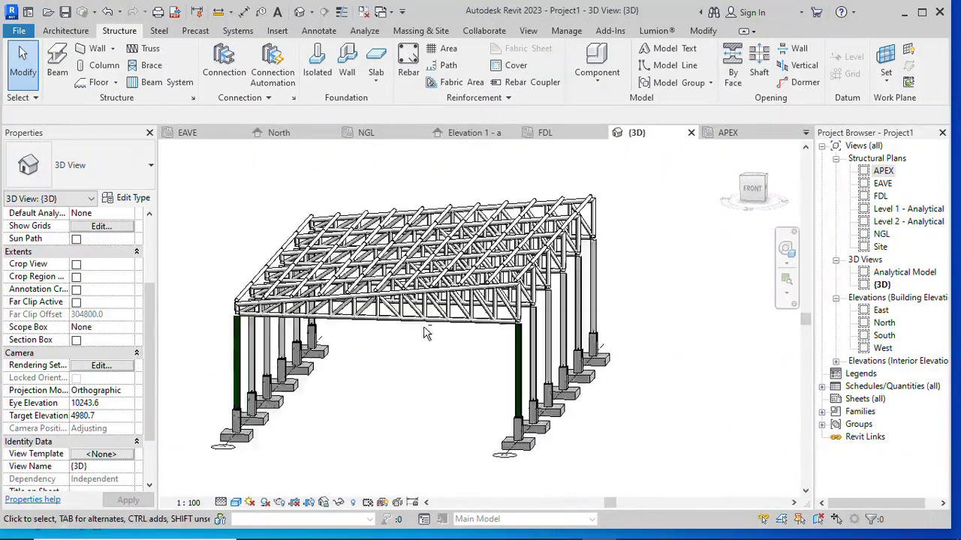
pyautogui.keyDown('shift'); pyautogui.moveTo(425, 333); pyautogui.dragTo(349, 319, button='middle'); pyautogui.keyUp('shift')
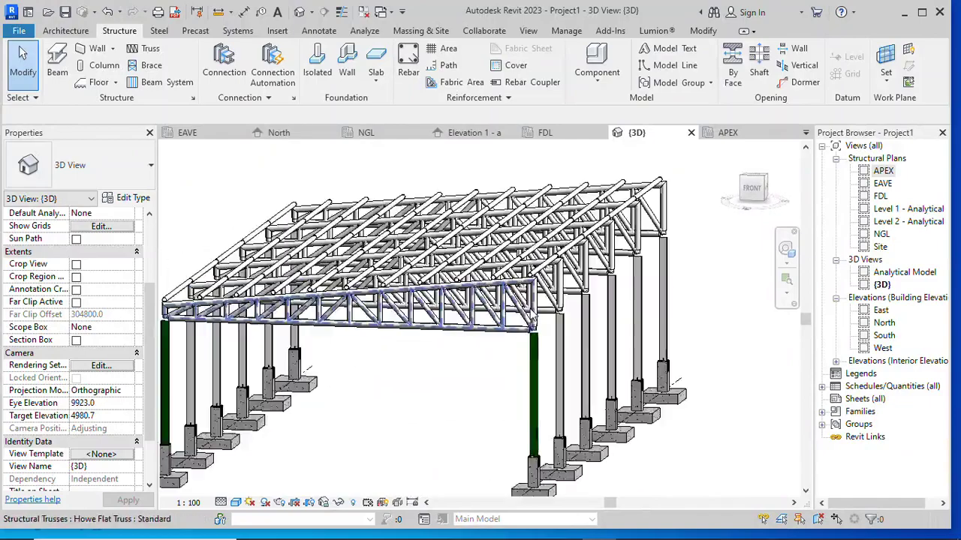
pyautogui.keyDown('shift'); pyautogui.moveTo(531, 324); pyautogui.dragTo(488, 392, button='middle'); pyautogui.keyUp('shift')
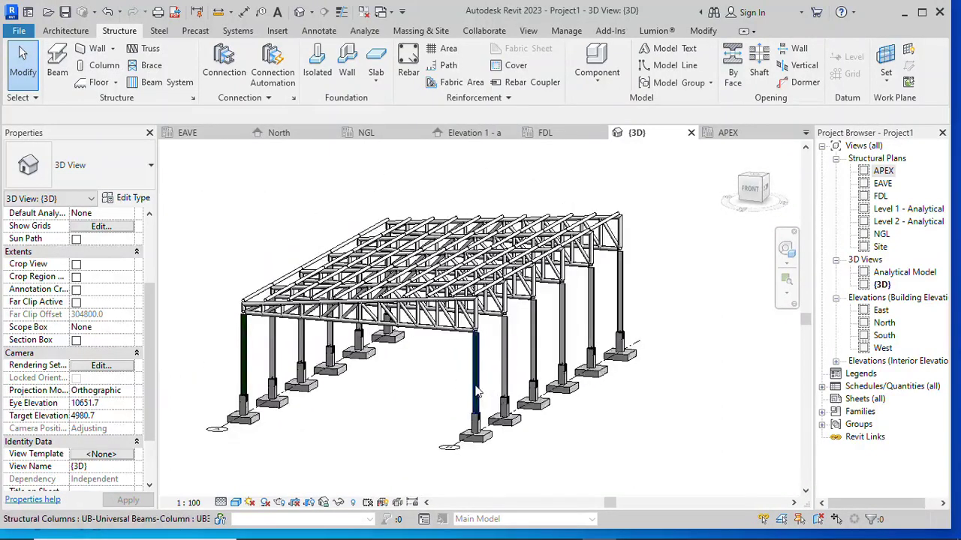
# Select all steel columns visible in the view and open their By Element graphics overrides.
pyautogui.click(476, 391)
pyautogui.rightClick(477, 391)
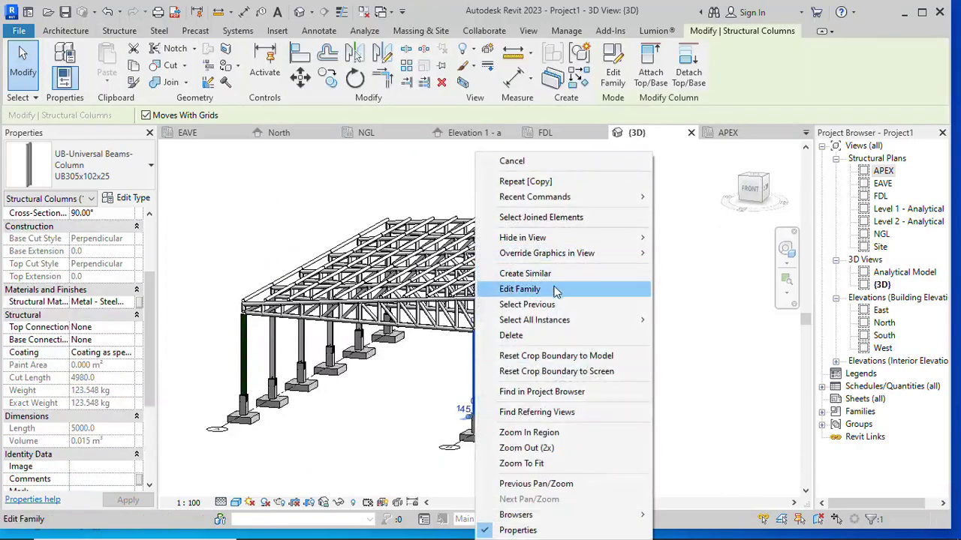
pyautogui.moveTo(552, 323)
pyautogui.click(693, 323)
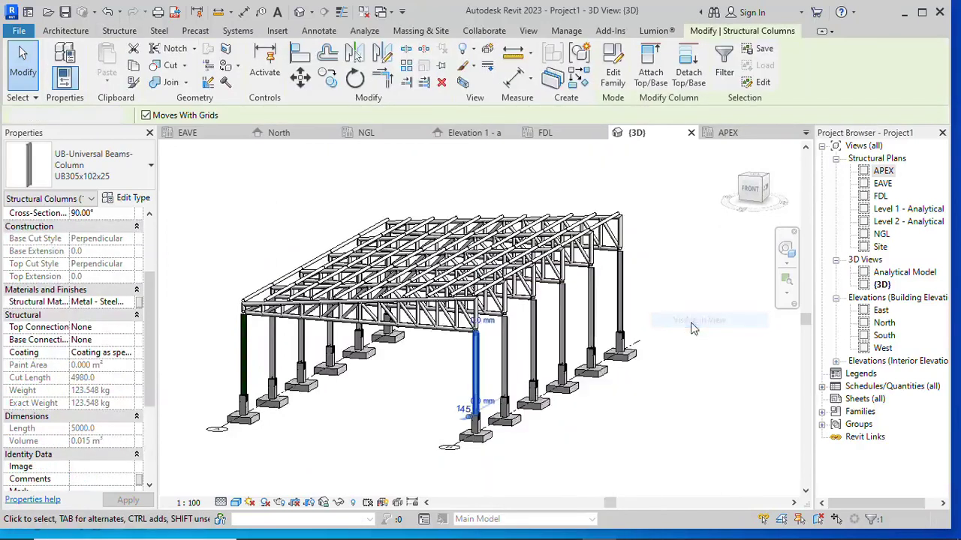
pyautogui.rightClick(615, 280)
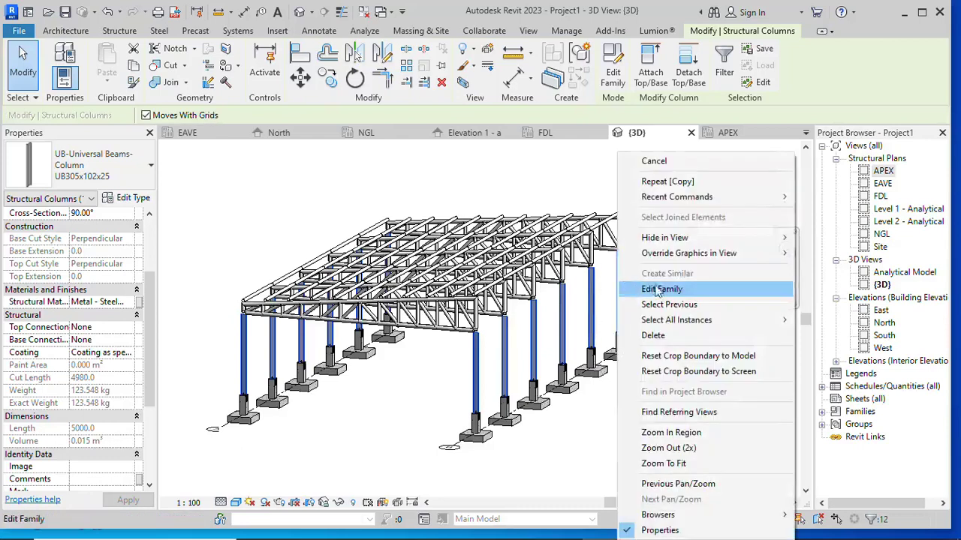
pyautogui.moveTo(703, 257)
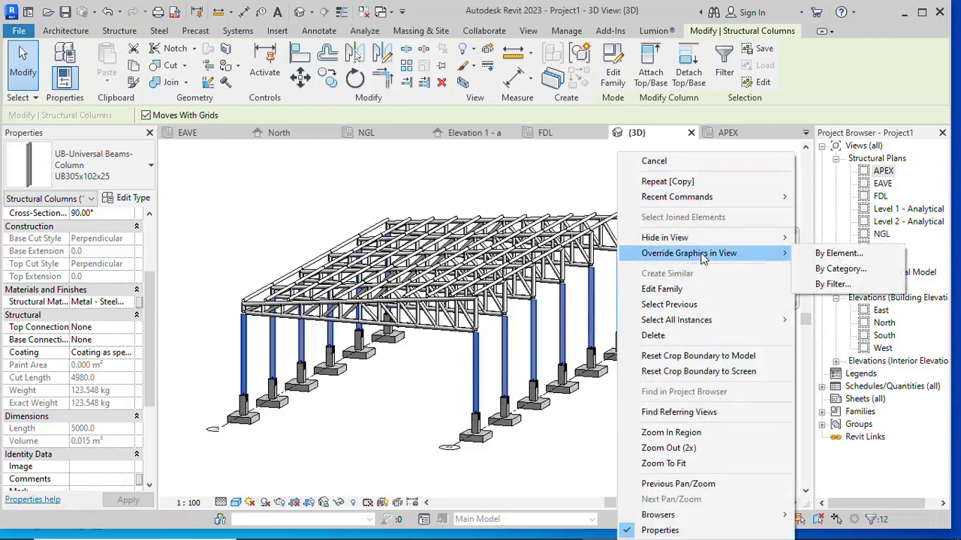
pyautogui.click(842, 254)
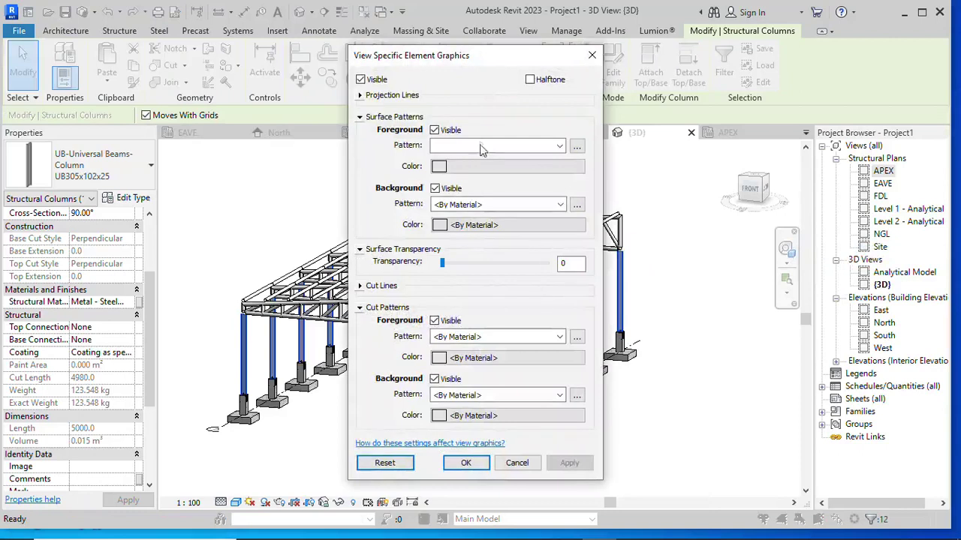
# Override their surface pattern to solid fill dark green (RGB 000-113-000) and apply.
pyautogui.click(558, 147)
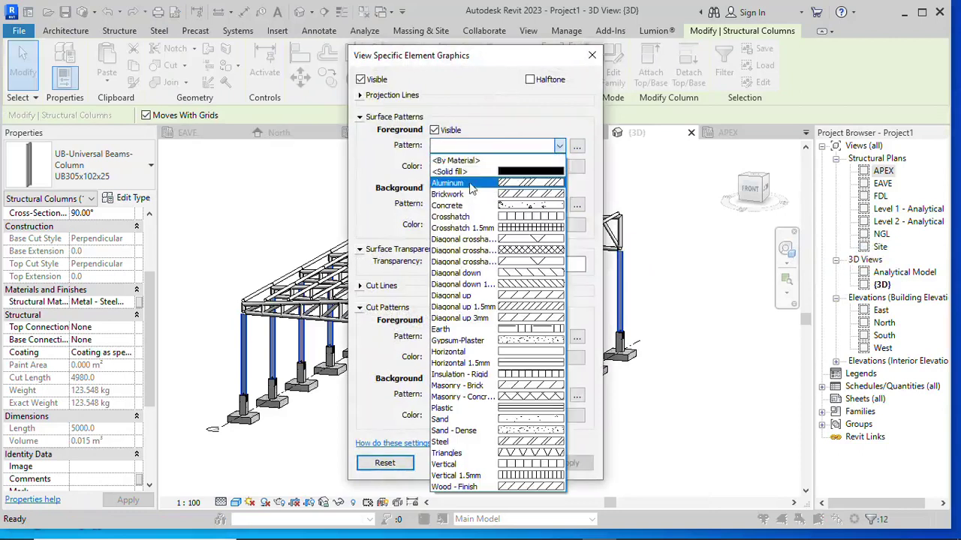
pyautogui.click(443, 173)
pyautogui.click(440, 169)
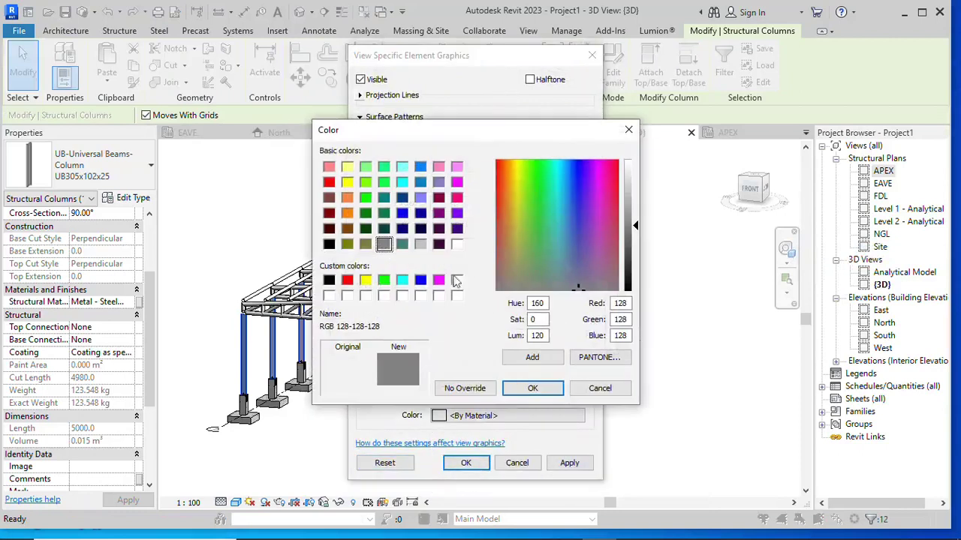
pyautogui.click(385, 281)
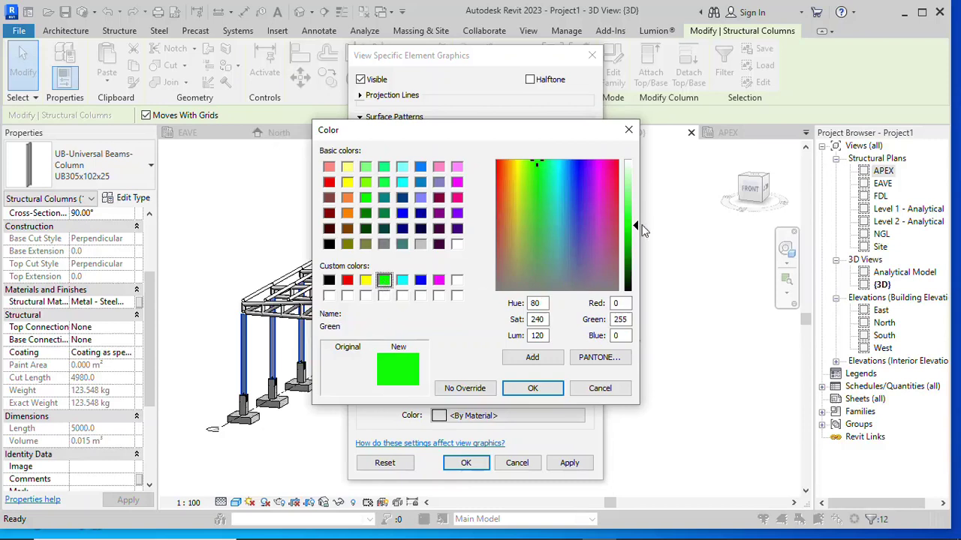
pyautogui.moveTo(638, 224); pyautogui.dragTo(634, 268)
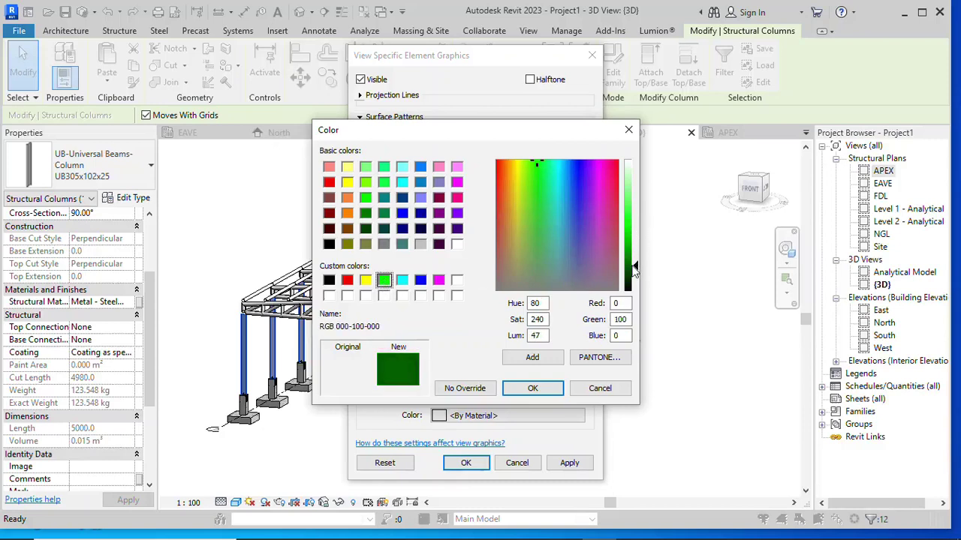
pyautogui.click(534, 388)
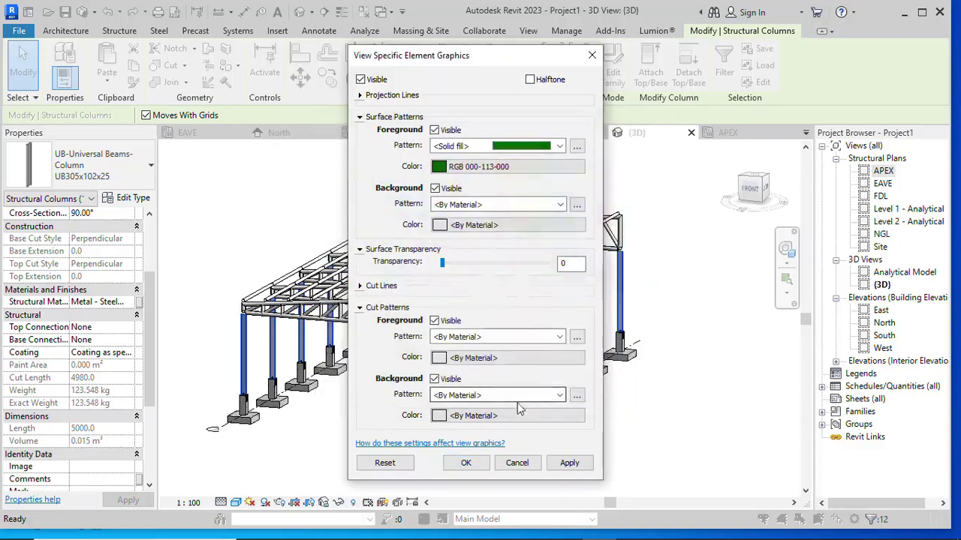
pyautogui.click(564, 463)
pyautogui.click(465, 463)
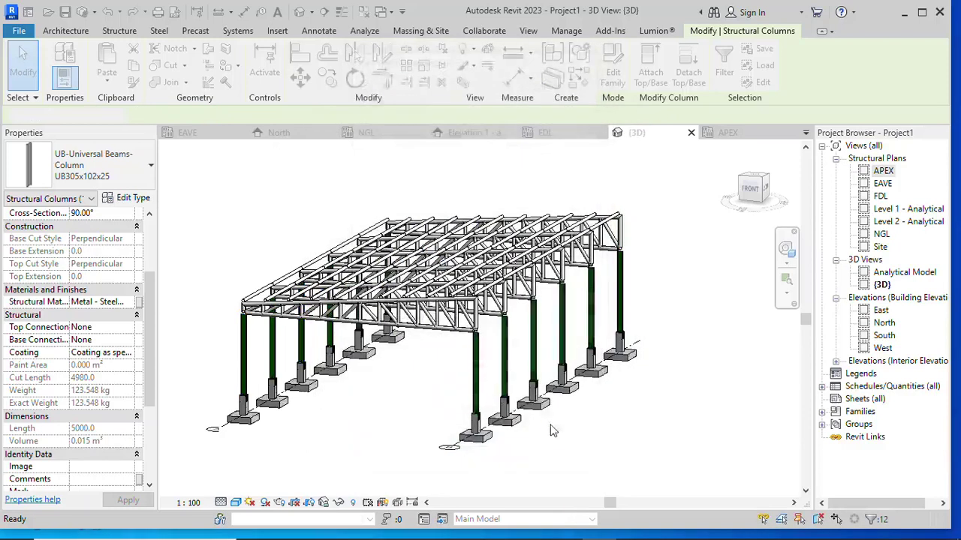
pyautogui.click(586, 445)
pyautogui.scroll(-2, 534, 304)
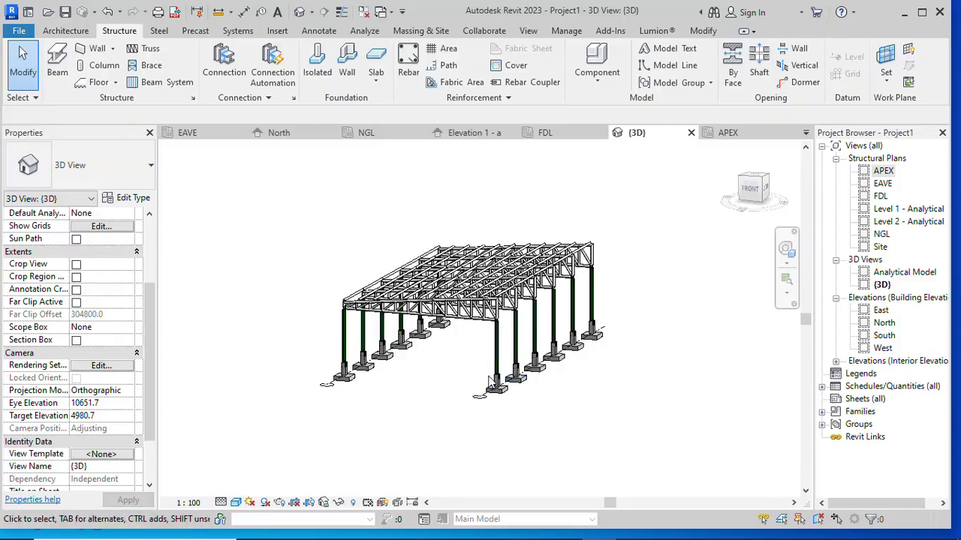
# Select all concrete pedestals visible in the 3D view and bring up their context menu.
pyautogui.keyDown('shift'); pyautogui.moveTo(486, 362); pyautogui.dragTo(462, 371, button='middle'); pyautogui.keyUp('shift')
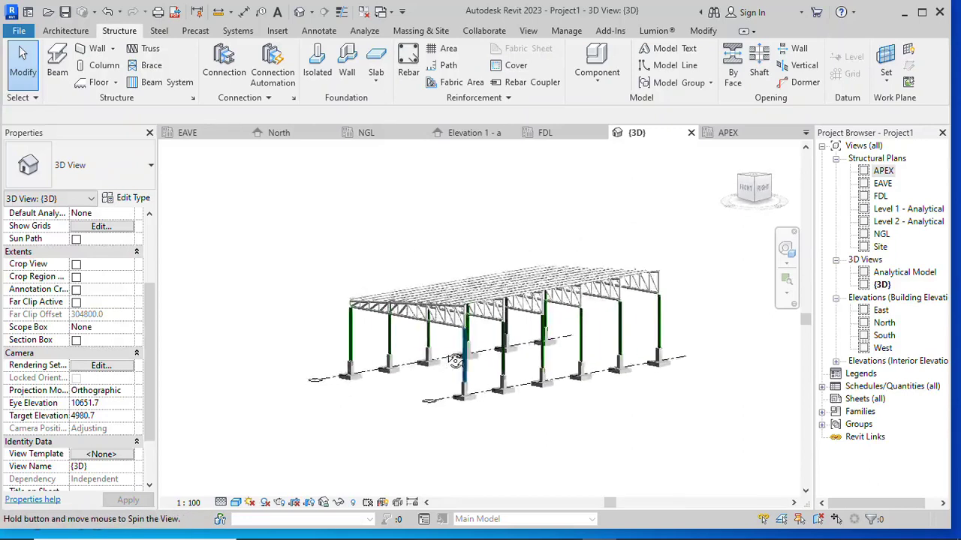
pyautogui.scroll(5, 461, 379)
pyautogui.click(461, 379)
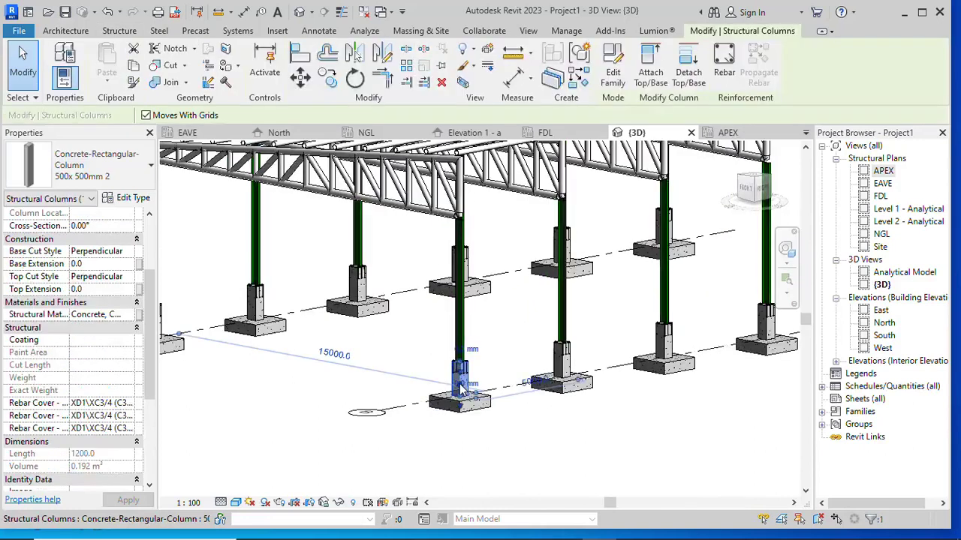
pyautogui.rightClick(460, 384)
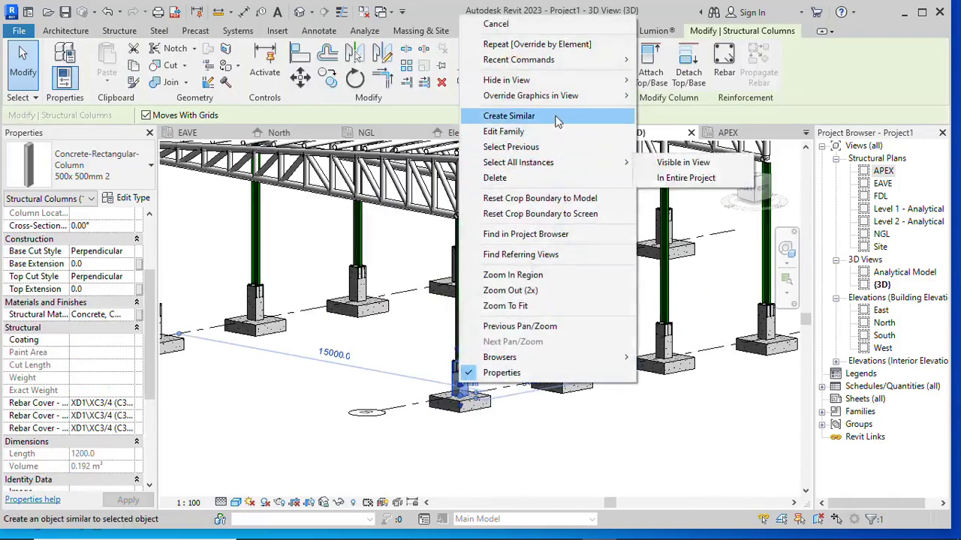
pyautogui.moveTo(620, 163)
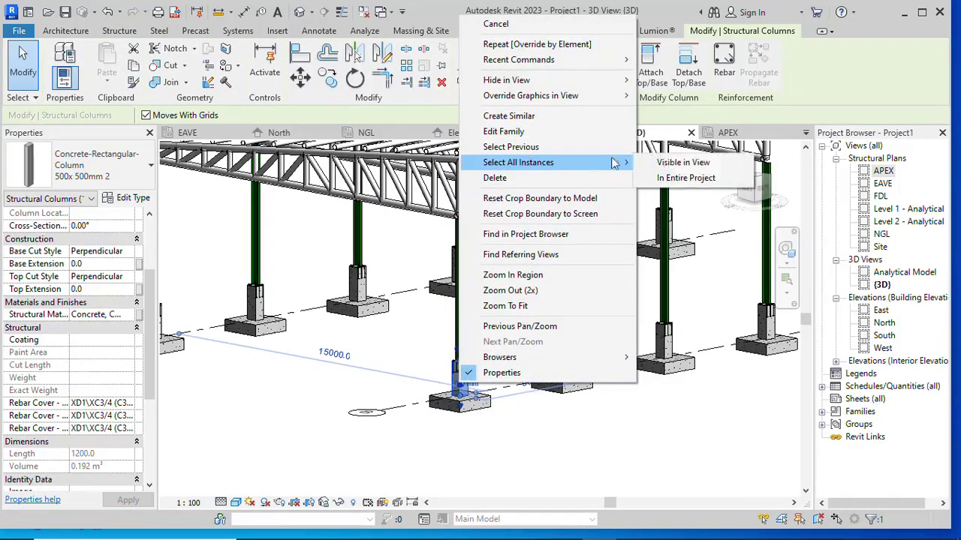
pyautogui.click(670, 164)
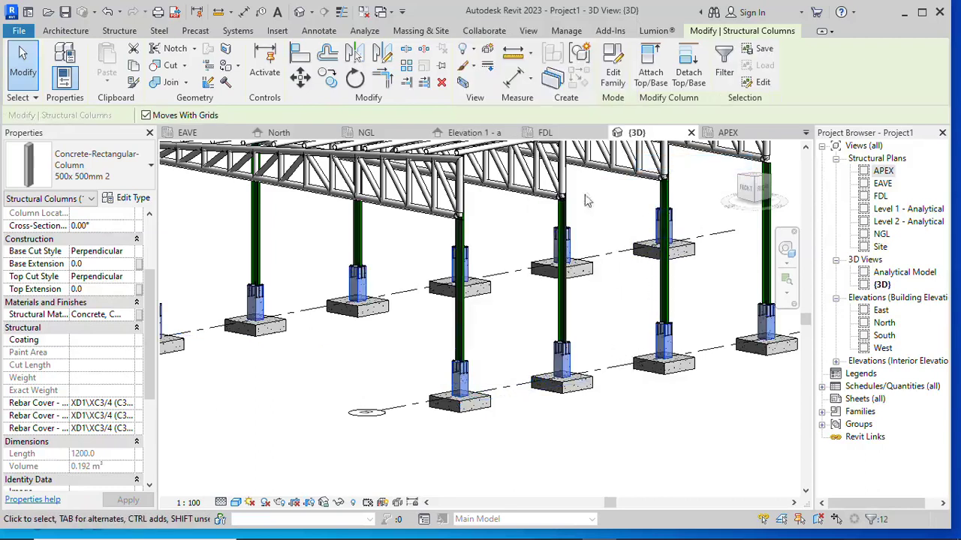
pyautogui.rightClick(614, 281)
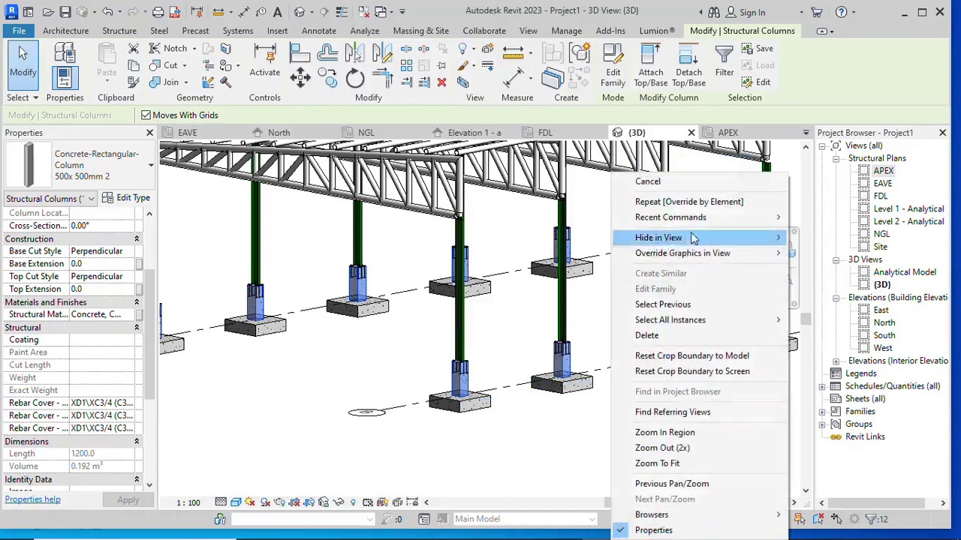
# Override the selected concrete pedestals with a solid fill surface pattern in orange RGB 176-088-000, then deselect them.
pyautogui.moveTo(780, 256)
pyautogui.click(810, 254)
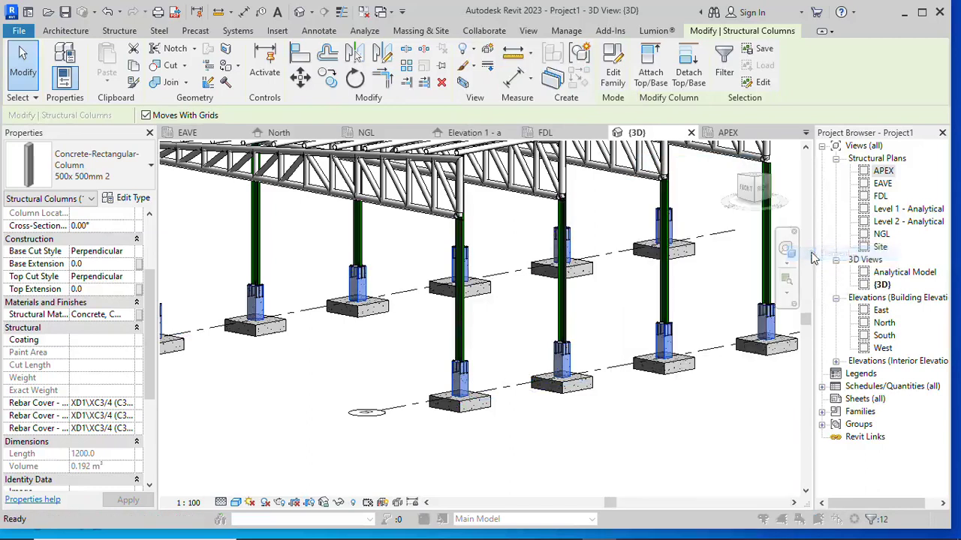
pyautogui.click(559, 146)
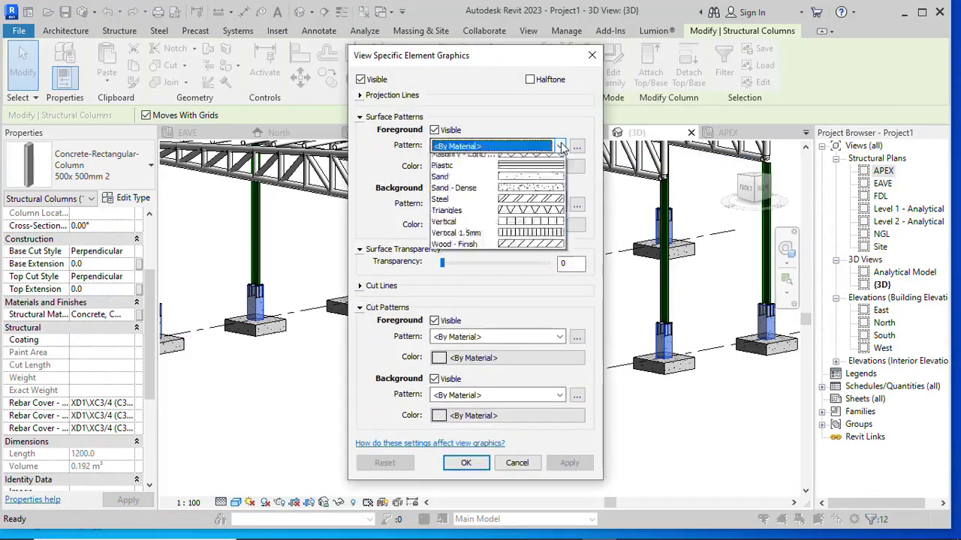
pyautogui.click(460, 161)
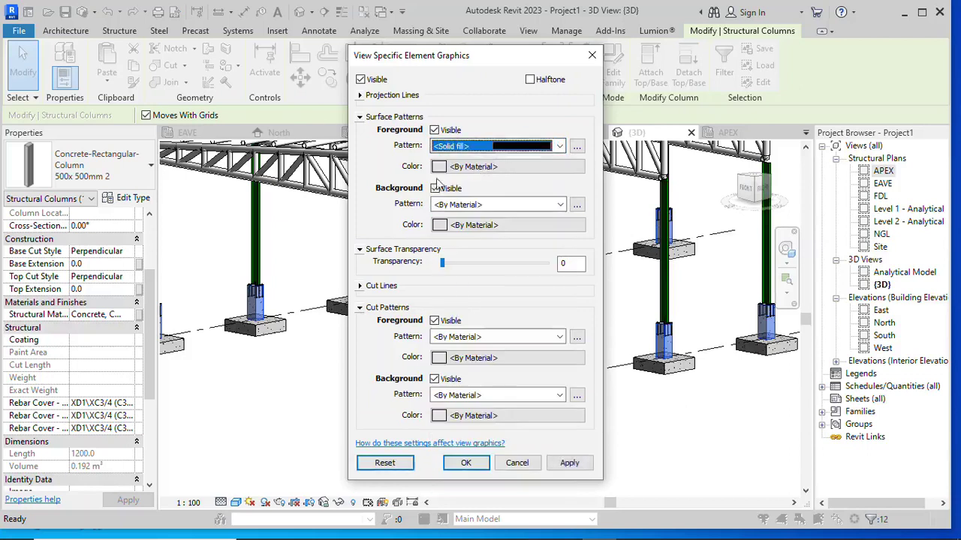
pyautogui.click(465, 167)
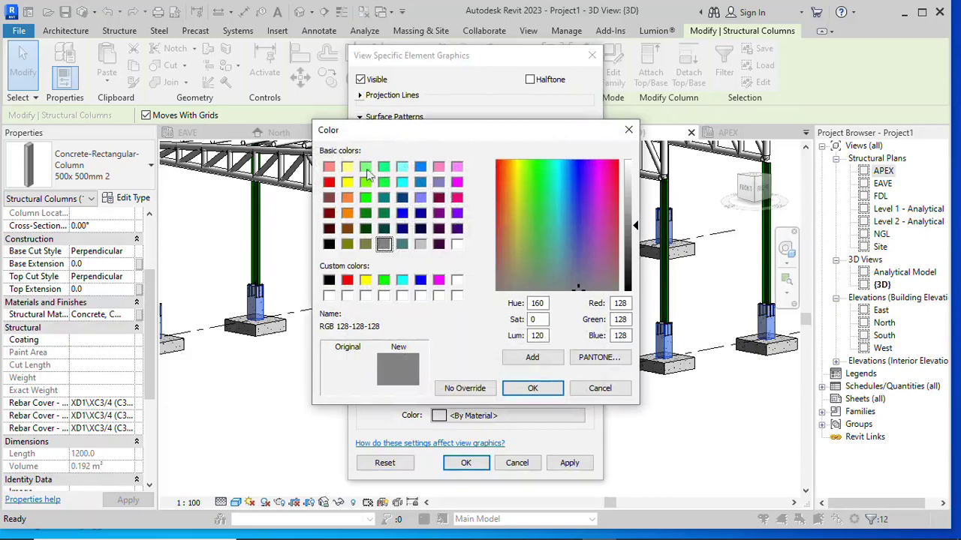
pyautogui.click(347, 230)
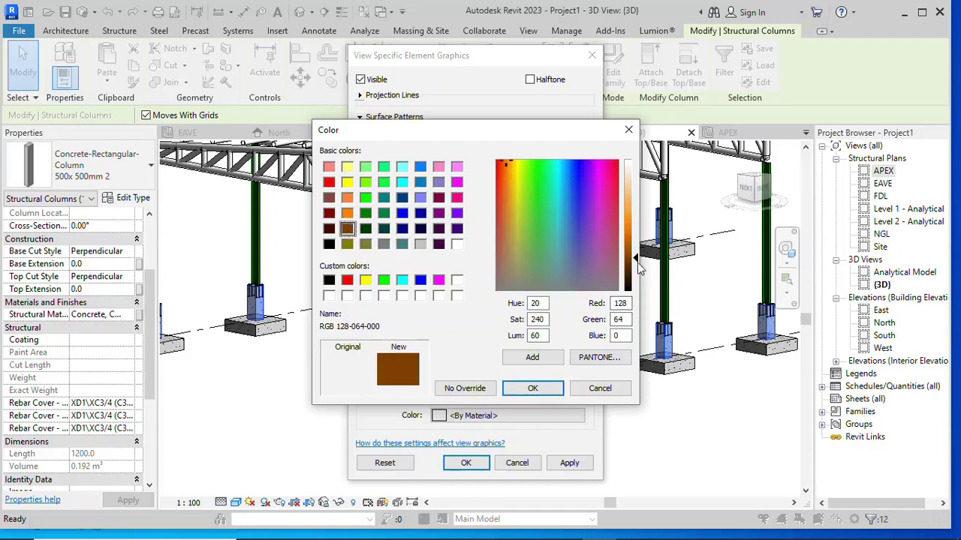
pyautogui.moveTo(637, 263); pyautogui.dragTo(637, 233)
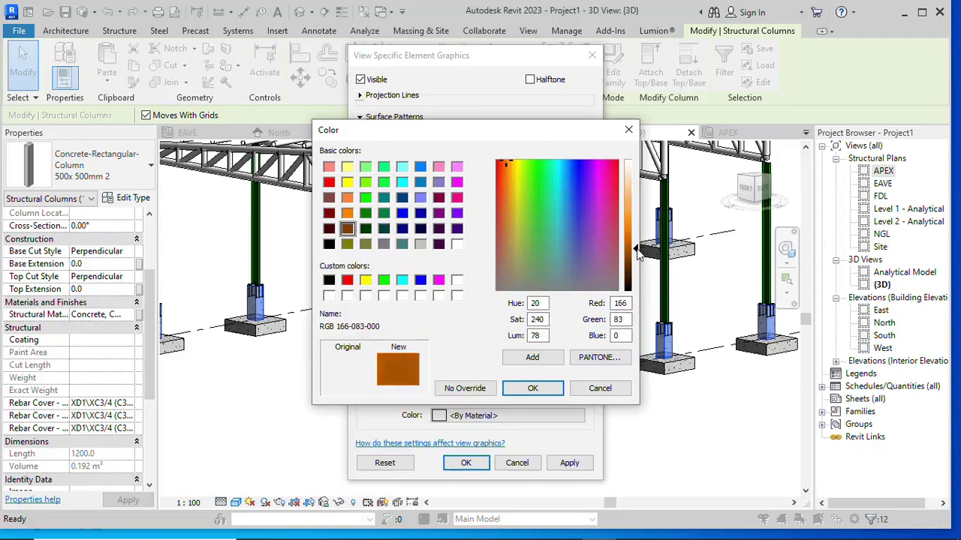
pyautogui.click(533, 389)
pyautogui.click(569, 463)
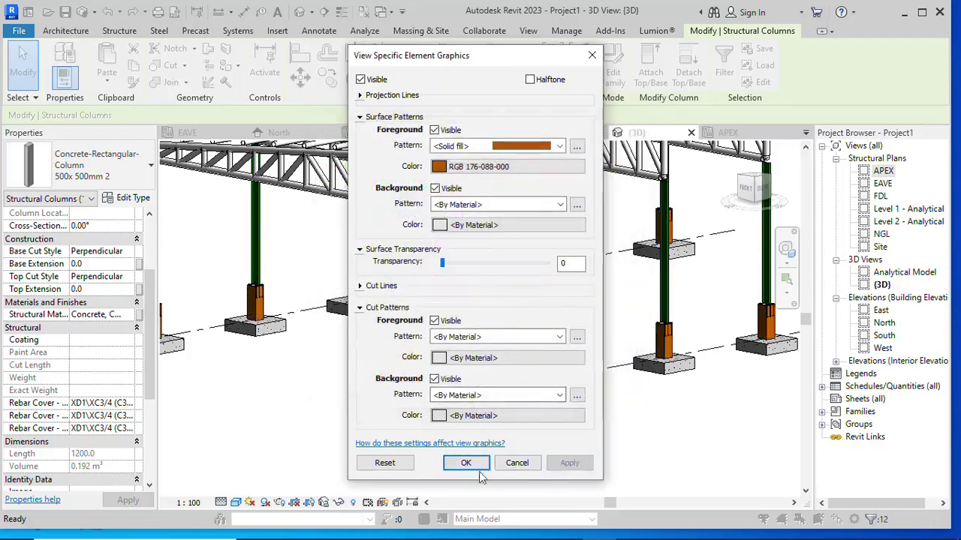
pyautogui.click(471, 466)
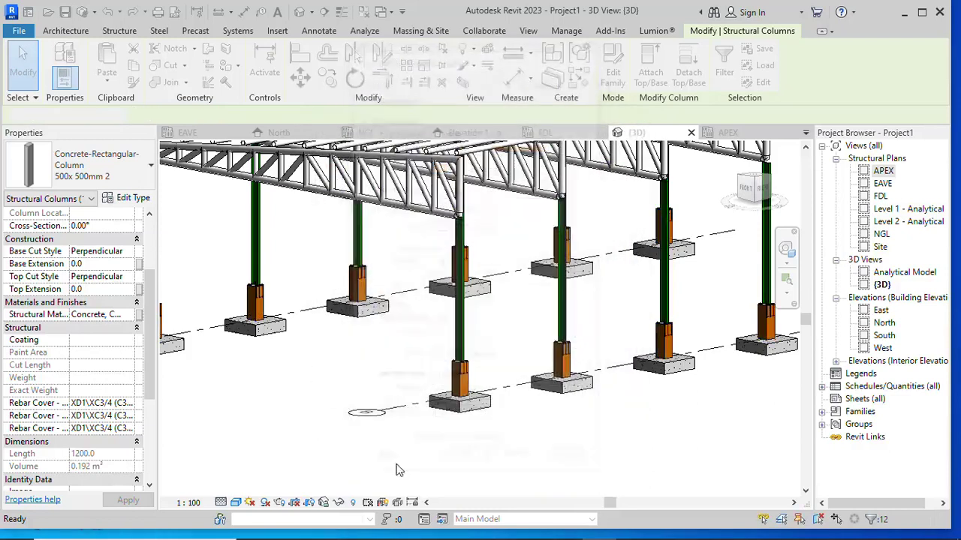
pyautogui.click(541, 457)
pyautogui.scroll(-2, 450, 371)
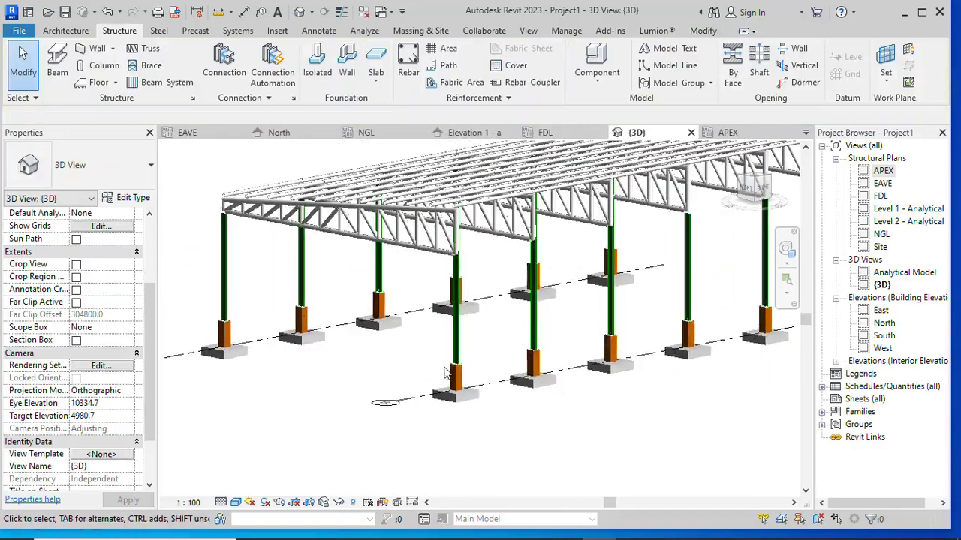
pyautogui.keyDown('shift'); pyautogui.moveTo(454, 372); pyautogui.dragTo(615, 326, button='middle'); pyautogui.keyUp('shift')
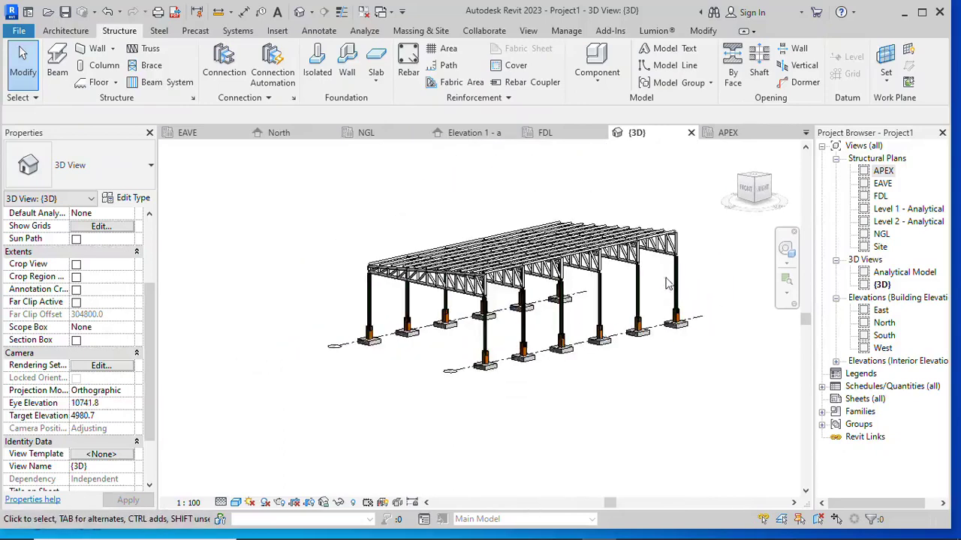
pyautogui.keyDown('shift'); pyautogui.moveTo(667, 284); pyautogui.dragTo(459, 321, button='middle'); pyautogui.keyUp('shift')
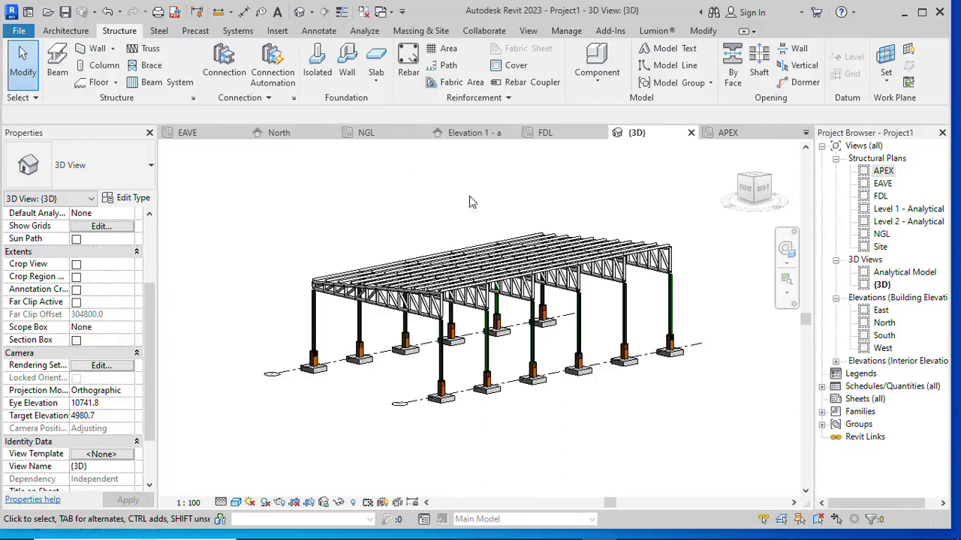
pyautogui.keyDown('shift'); pyautogui.moveTo(542, 308); pyautogui.dragTo(598, 321, button='middle'); pyautogui.keyUp('shift')
pyautogui.keyDown('shift'); pyautogui.moveTo(425, 331); pyautogui.dragTo(406, 355, button='middle'); pyautogui.keyUp('shift')
pyautogui.scroll(2, 452, 358)
pyautogui.scroll(-2, 458, 353)
pyautogui.scroll(2, 398, 331)
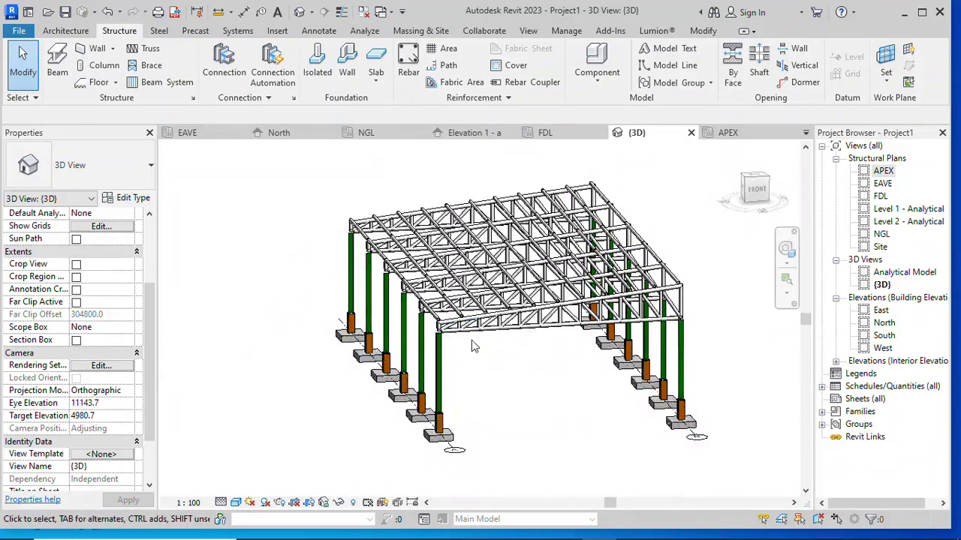
pyautogui.scroll(-2, 487, 412)
pyautogui.keyDown('shift'); pyautogui.moveTo(486, 411); pyautogui.dragTo(538, 398, button='middle'); pyautogui.keyUp('shift')
pyautogui.keyDown('shift'); pyautogui.moveTo(354, 362); pyautogui.dragTo(390, 336, button='middle'); pyautogui.keyUp('shift')
pyautogui.scroll(-2, 484, 347)
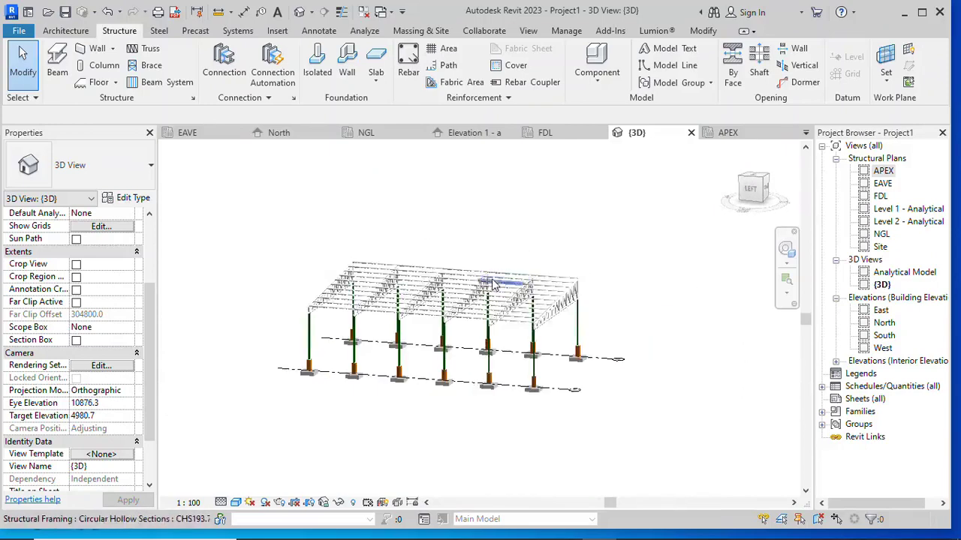